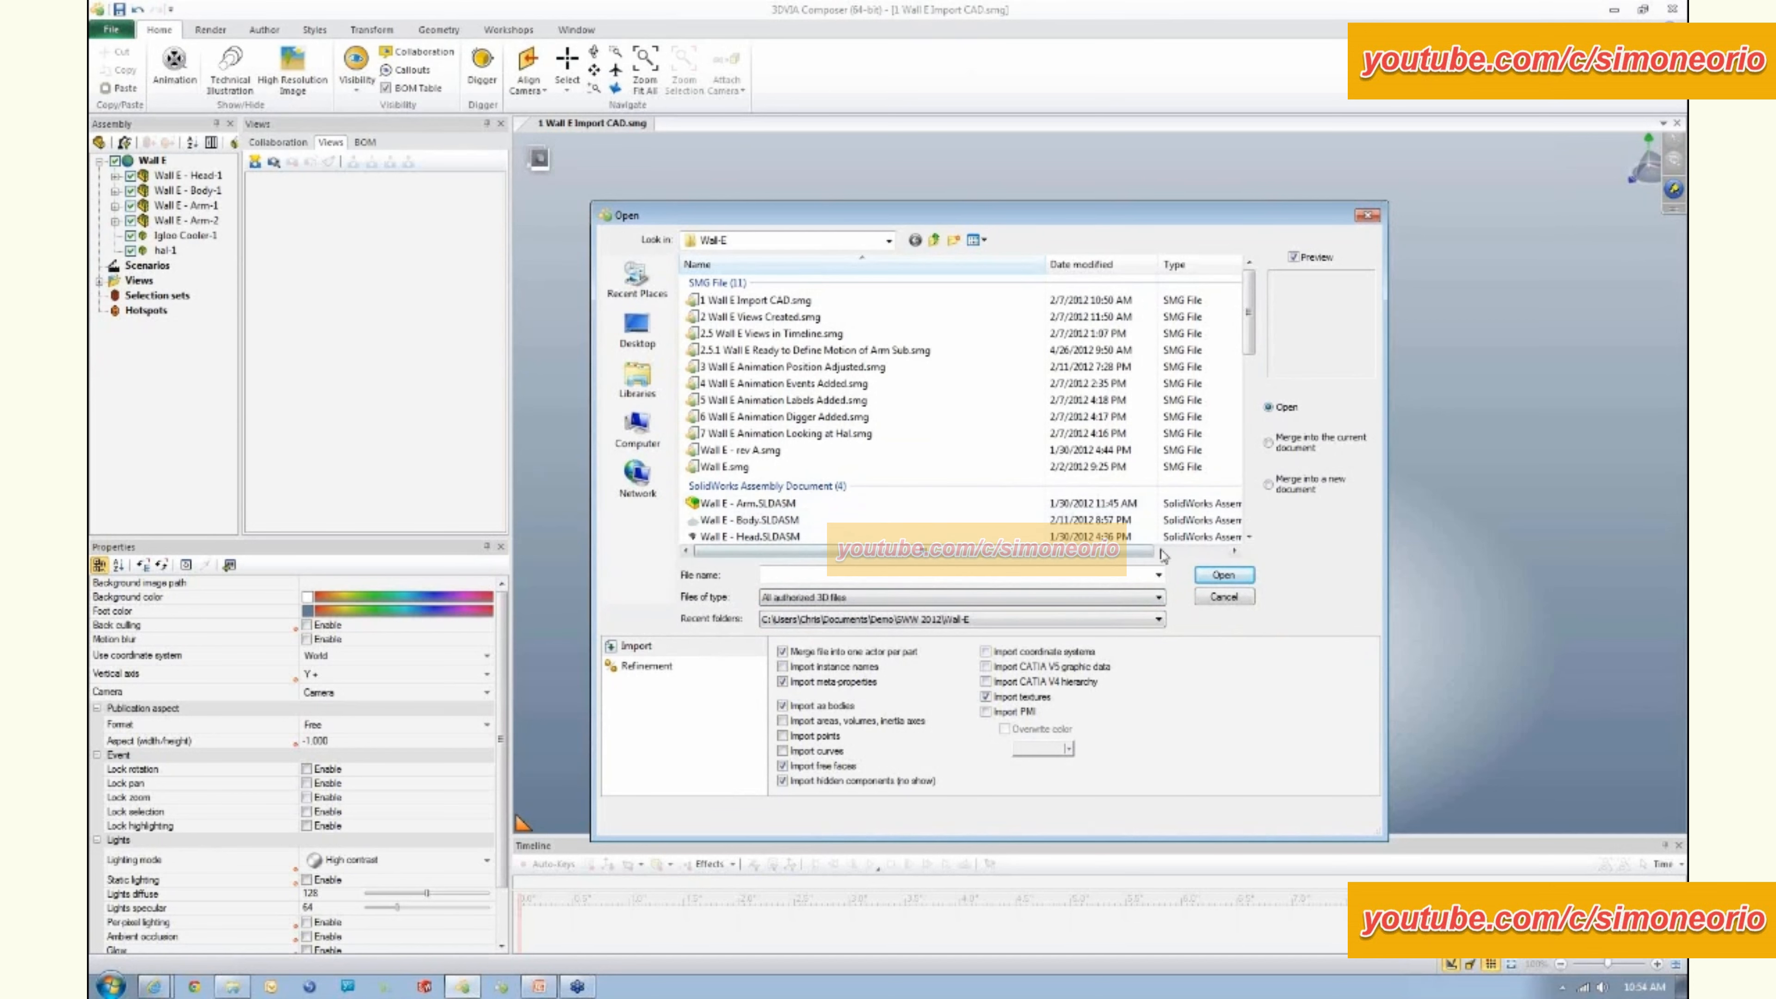
- Dismiss the file-opening dialog without importing anything and capture the current view of the robot as a new view
click(1224, 597)
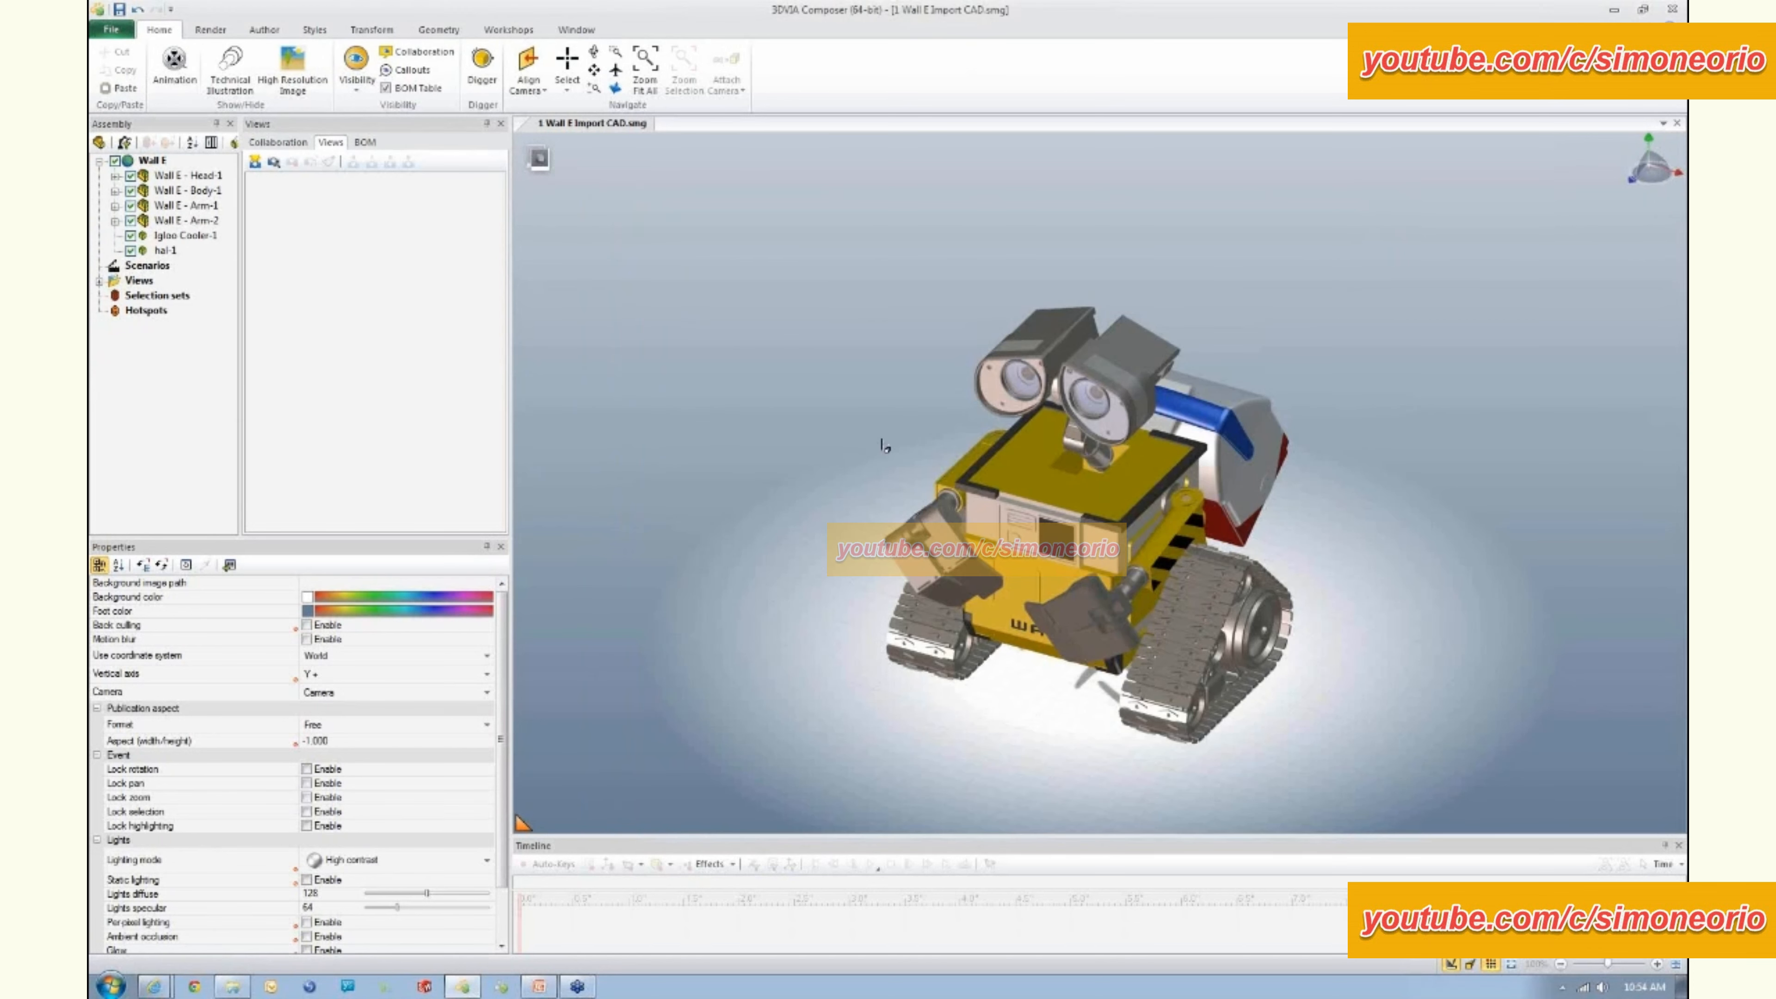
click(256, 163)
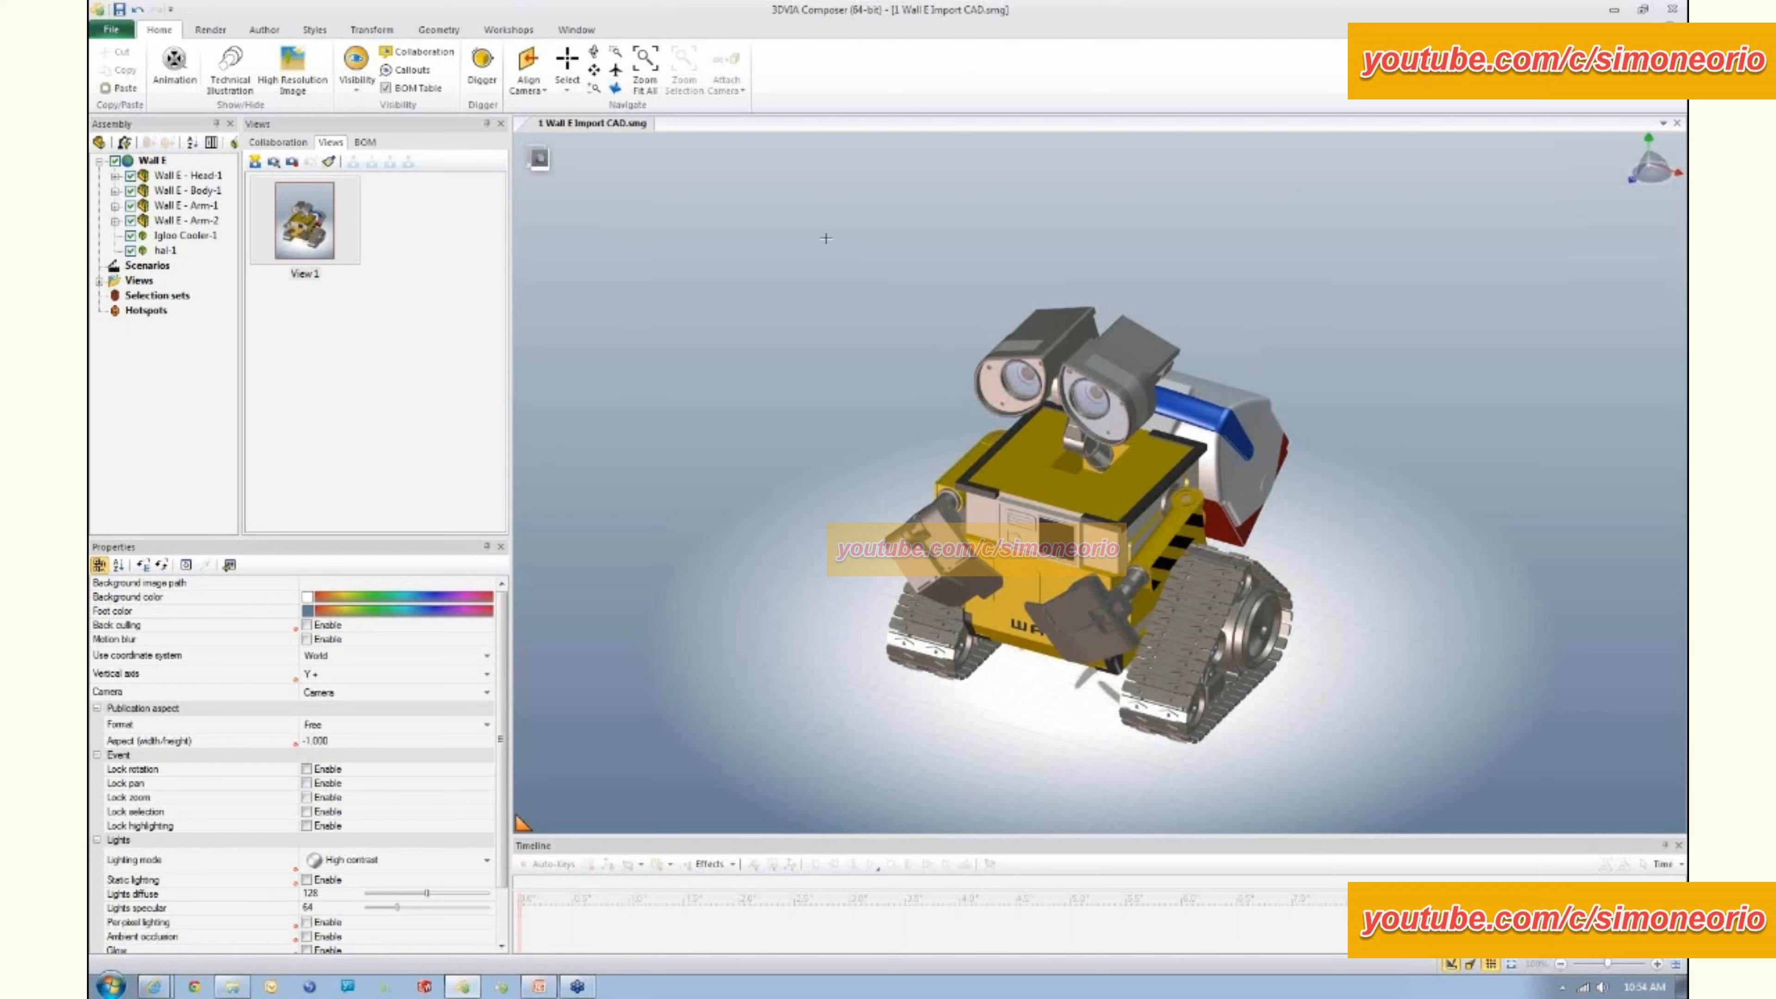
- Render the model as Smooth with Outline and turn off the ground display
click(203, 31)
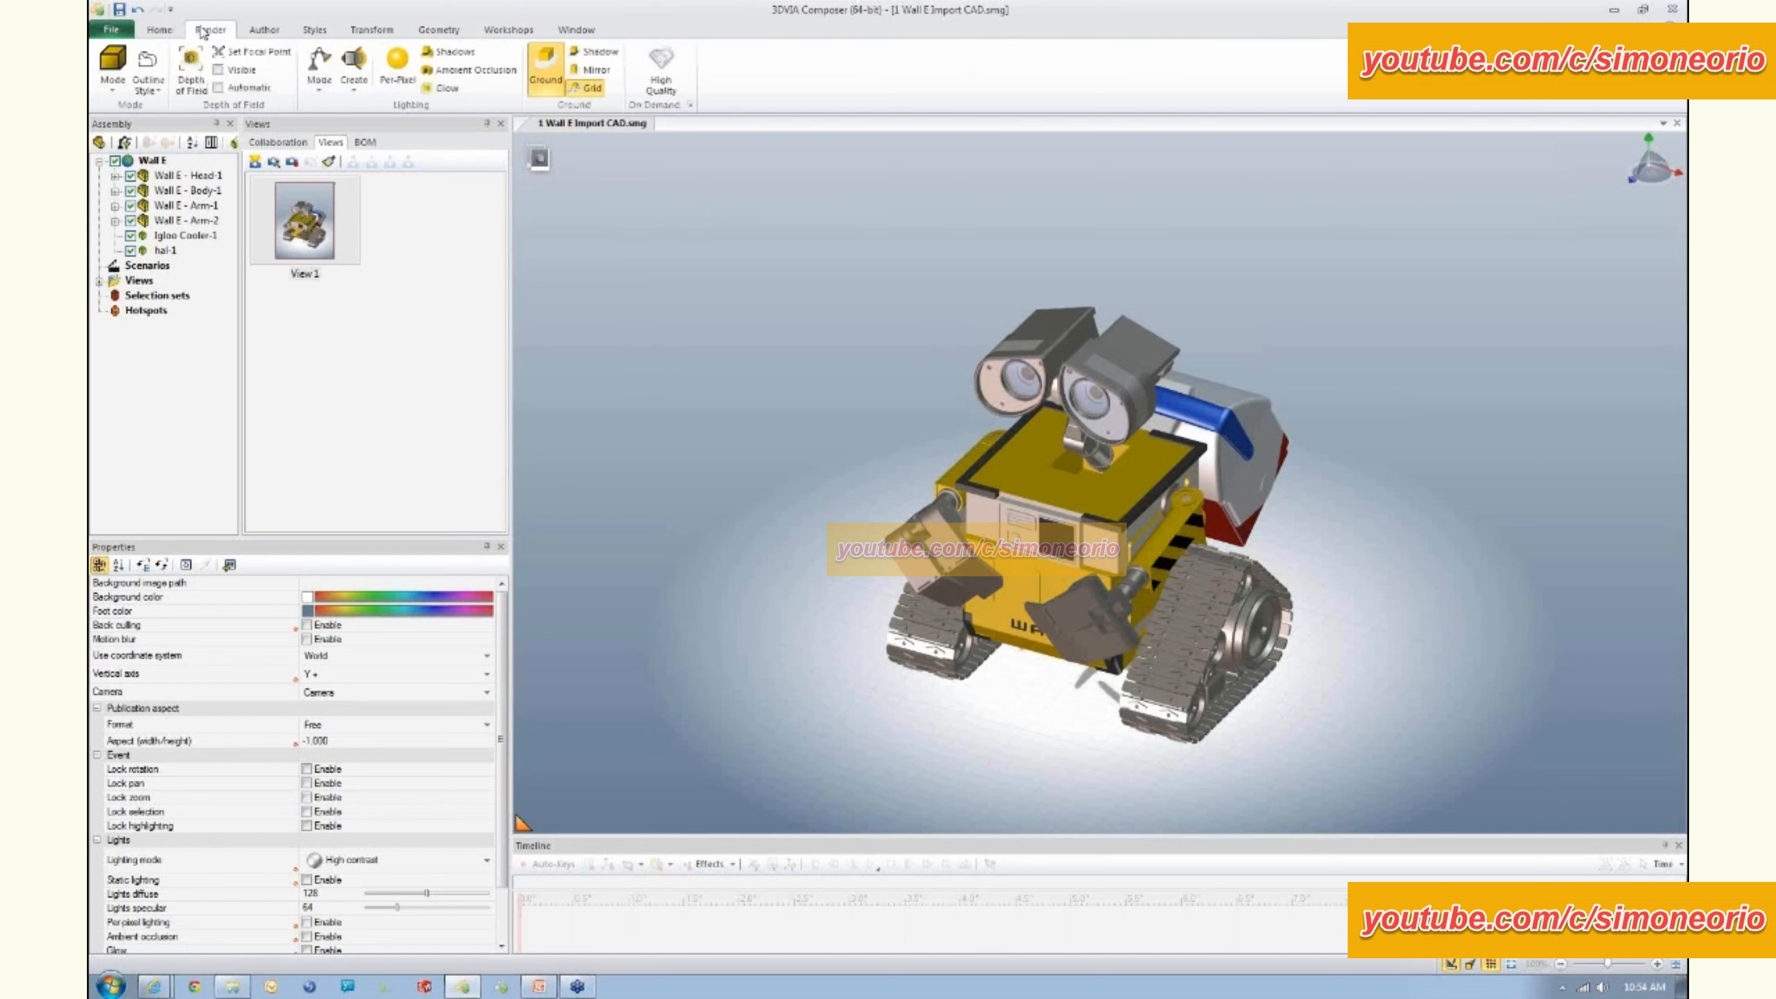
click(112, 69)
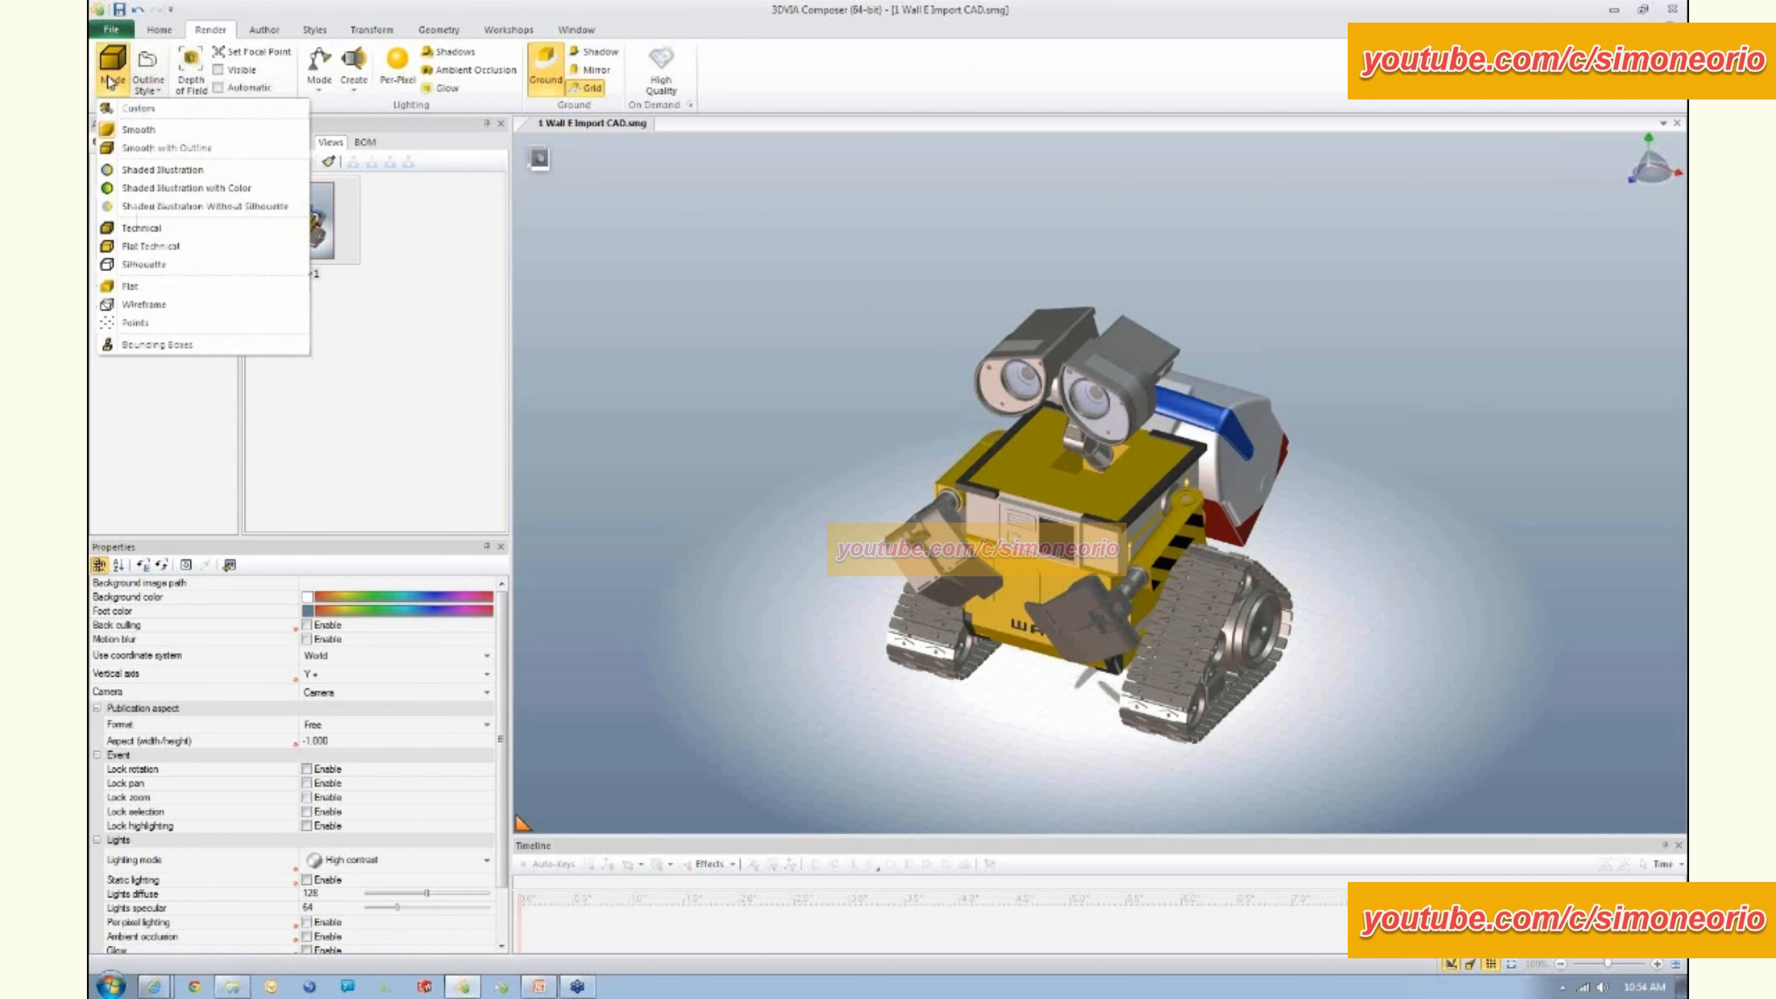
click(135, 148)
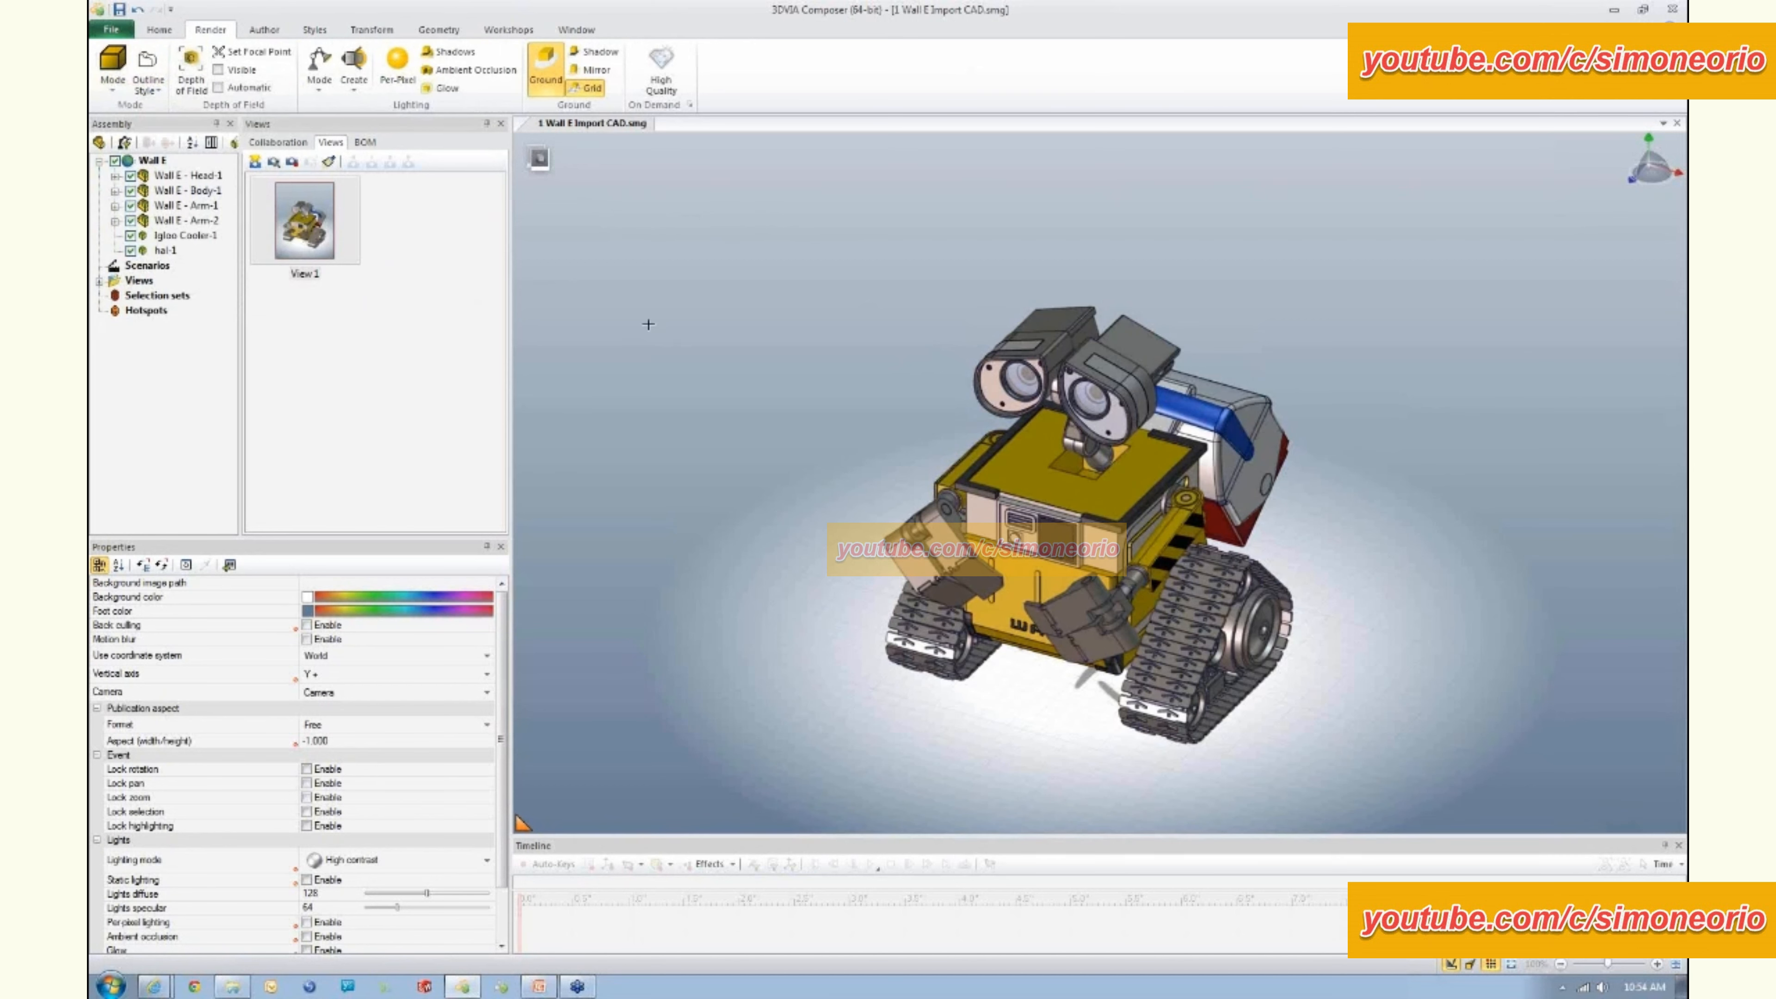
click(555, 89)
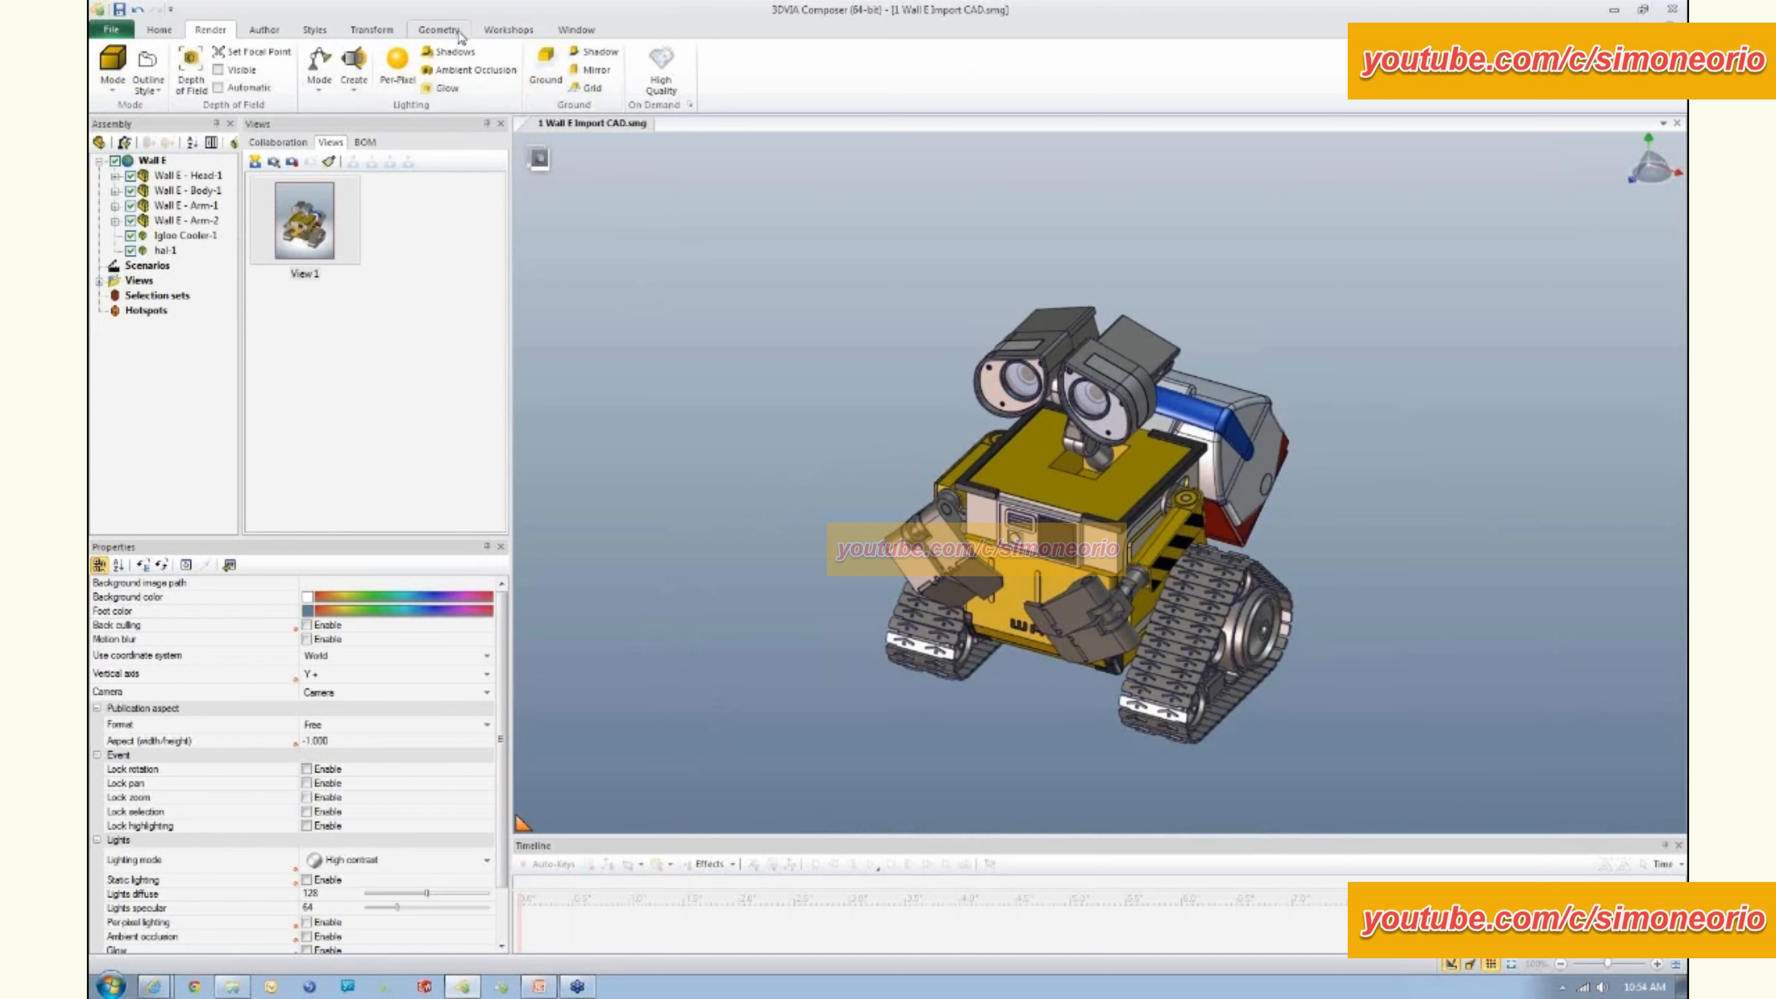
- Create a large square plane primitive centred on the robot's top surface, extending well beyond the body
click(443, 31)
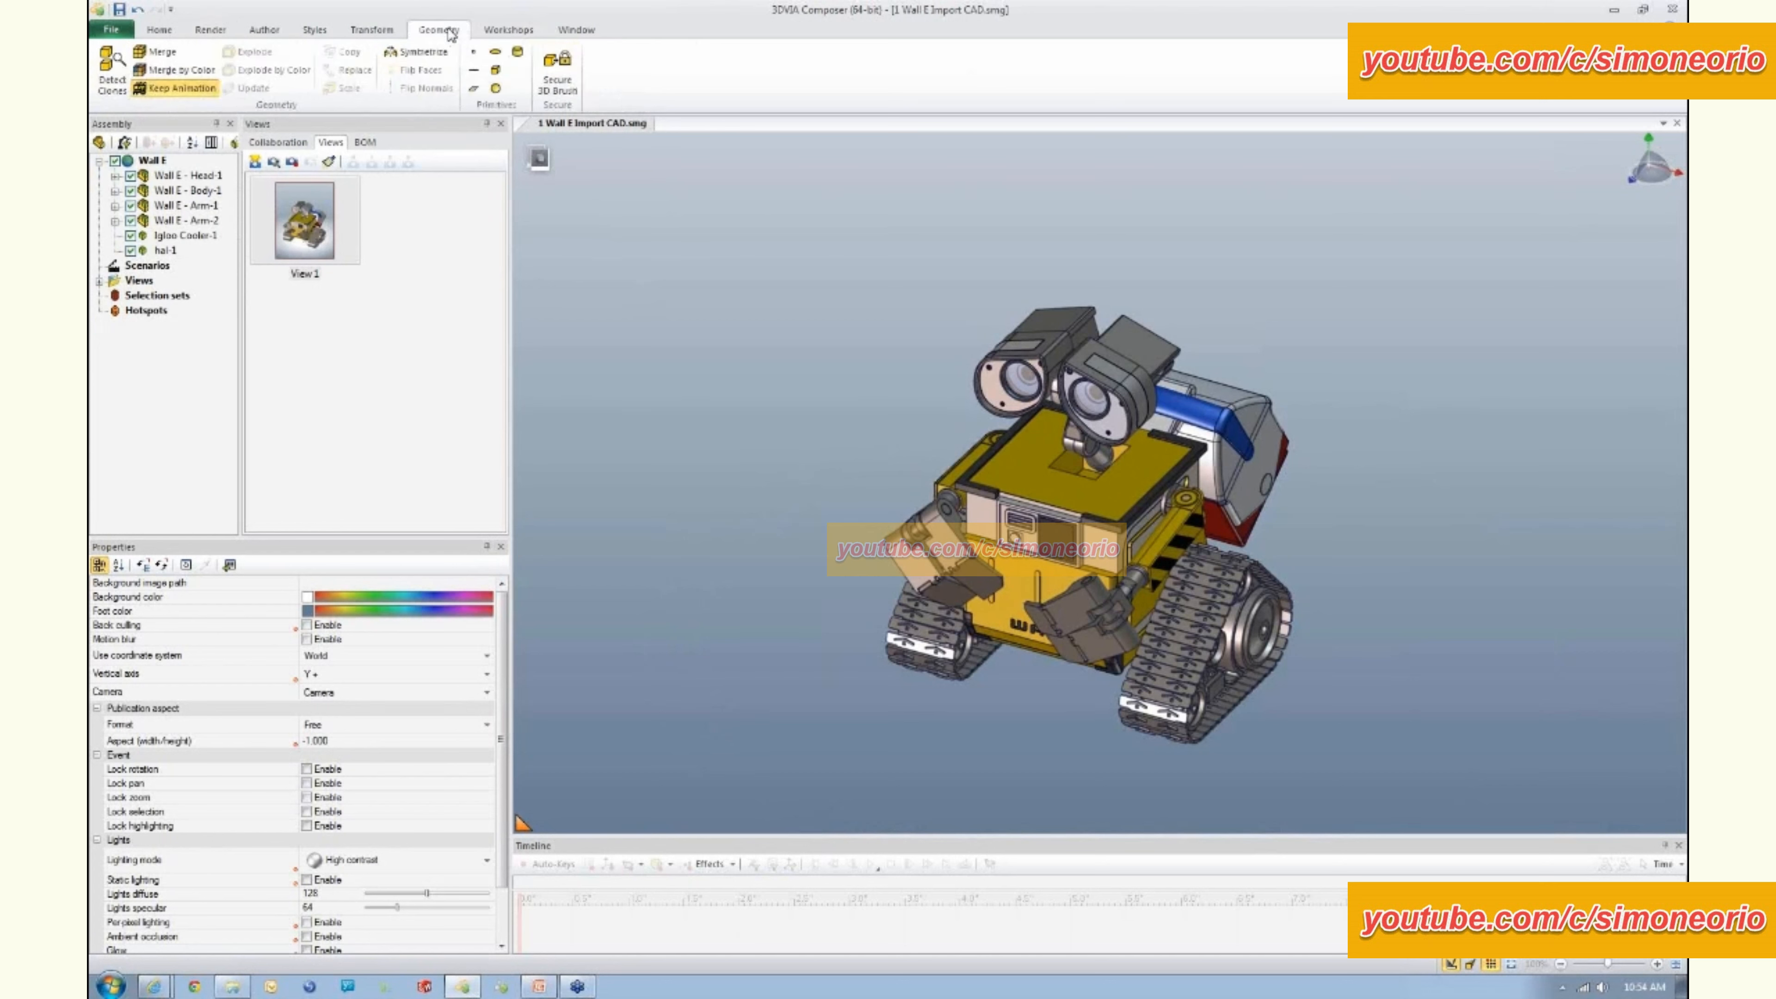
click(473, 90)
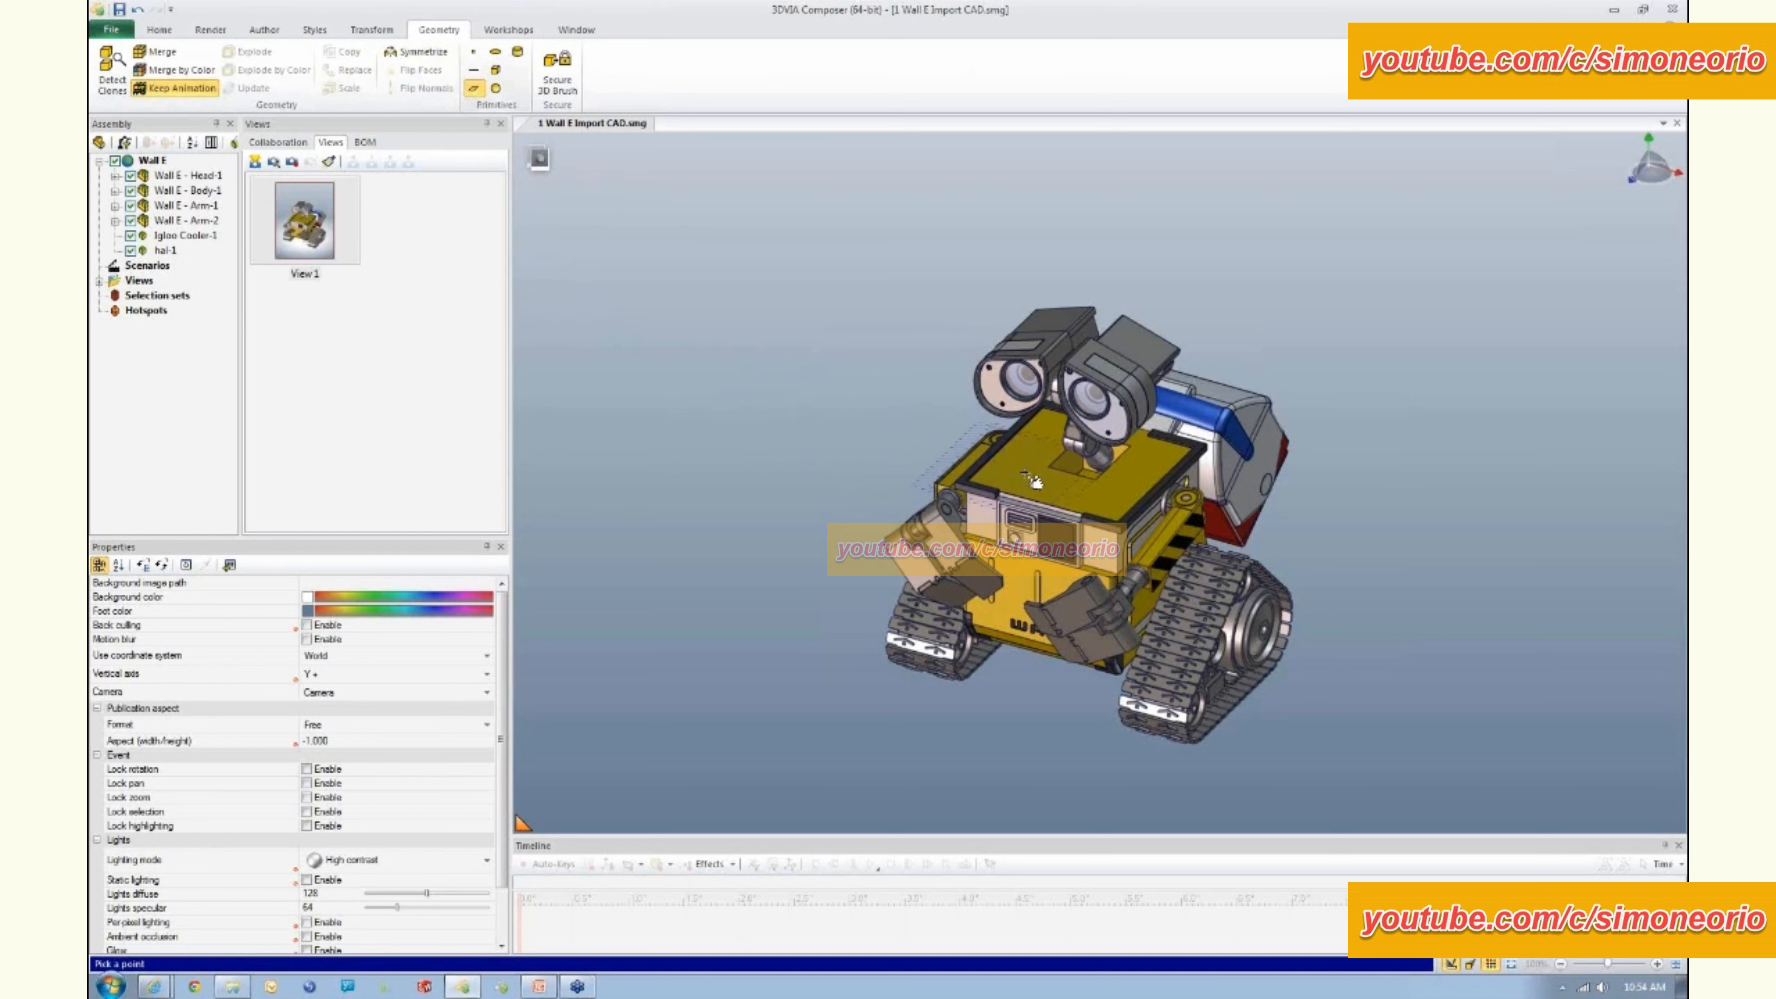
drag(1058, 476, 1456, 364)
key(Escape)
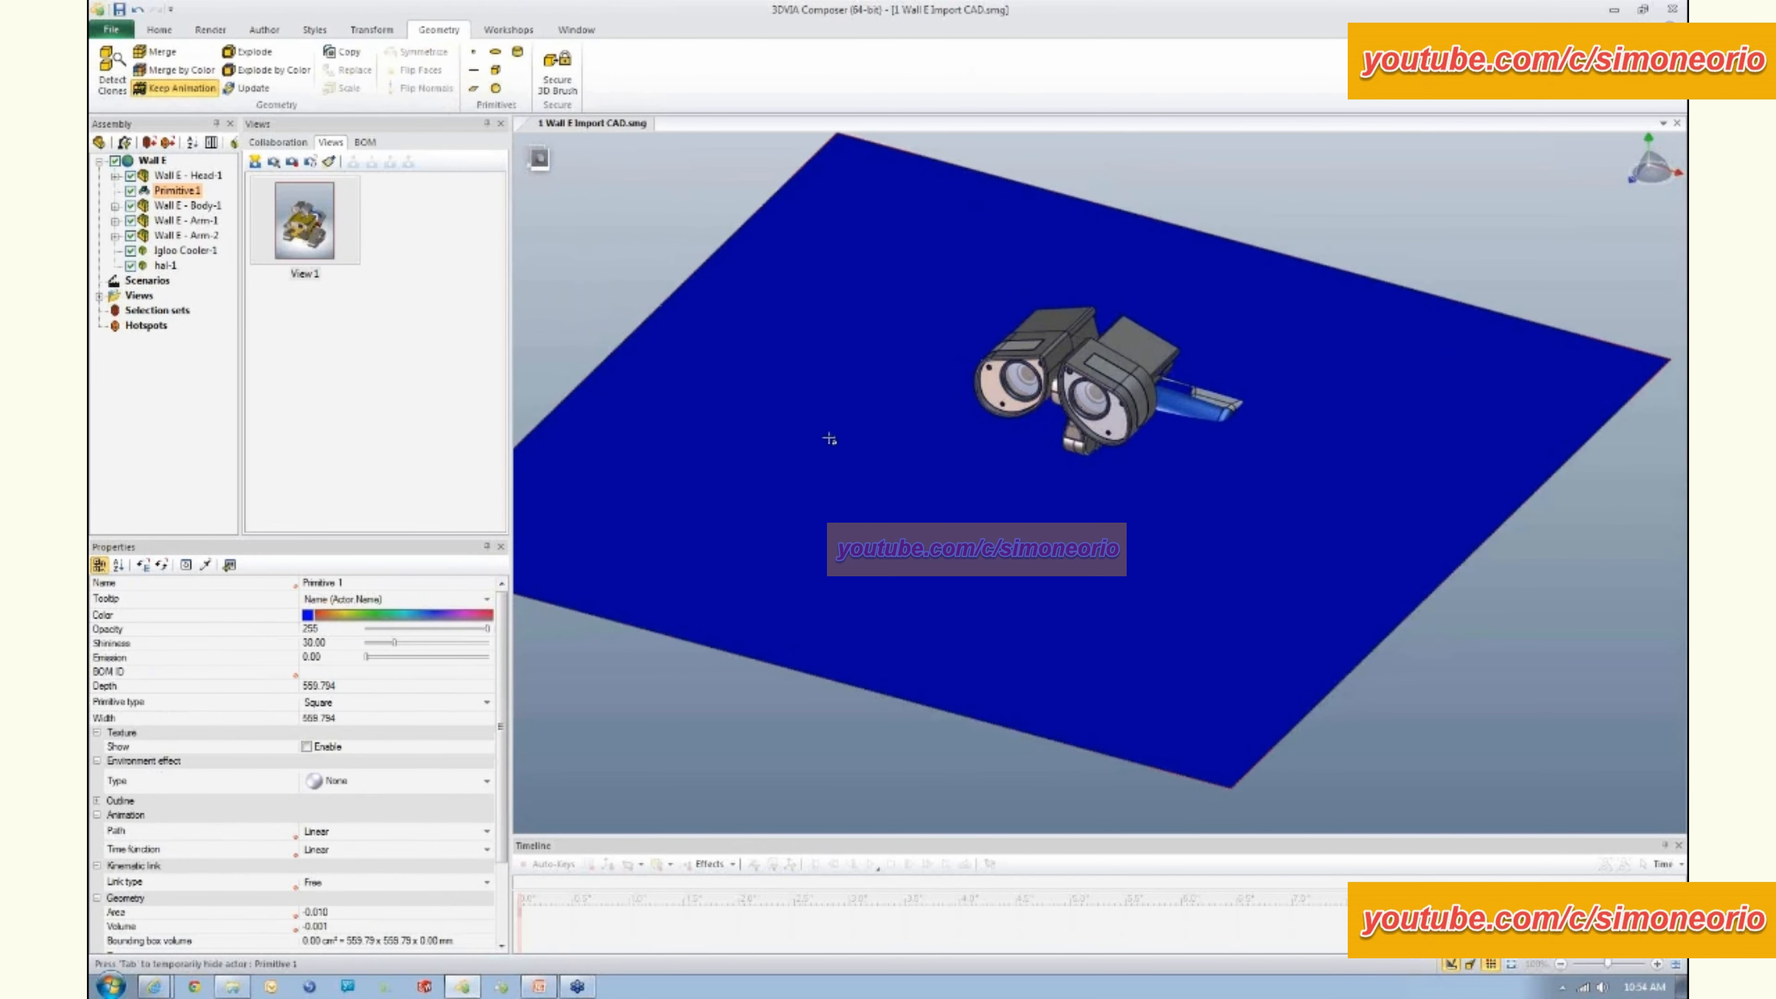
- Set the square plane's depth and width to 1000 each
click(237, 692)
text(1000)
key(Return)
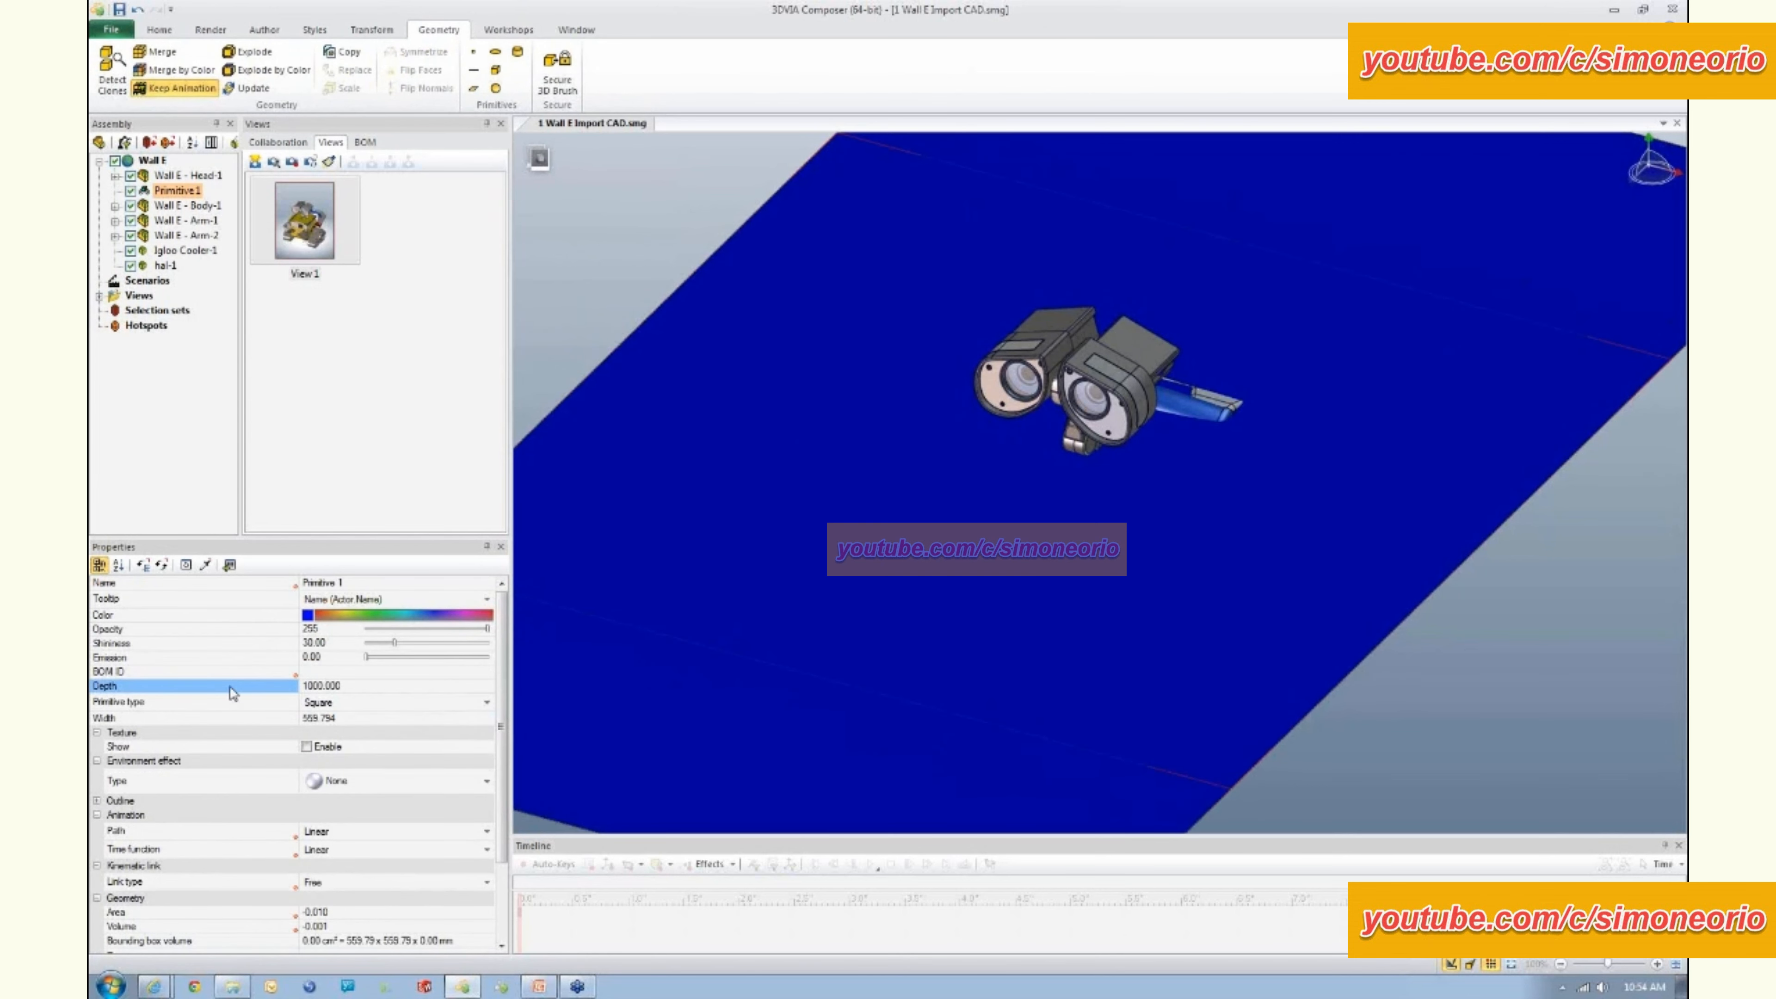
click(308, 718)
text(1000)
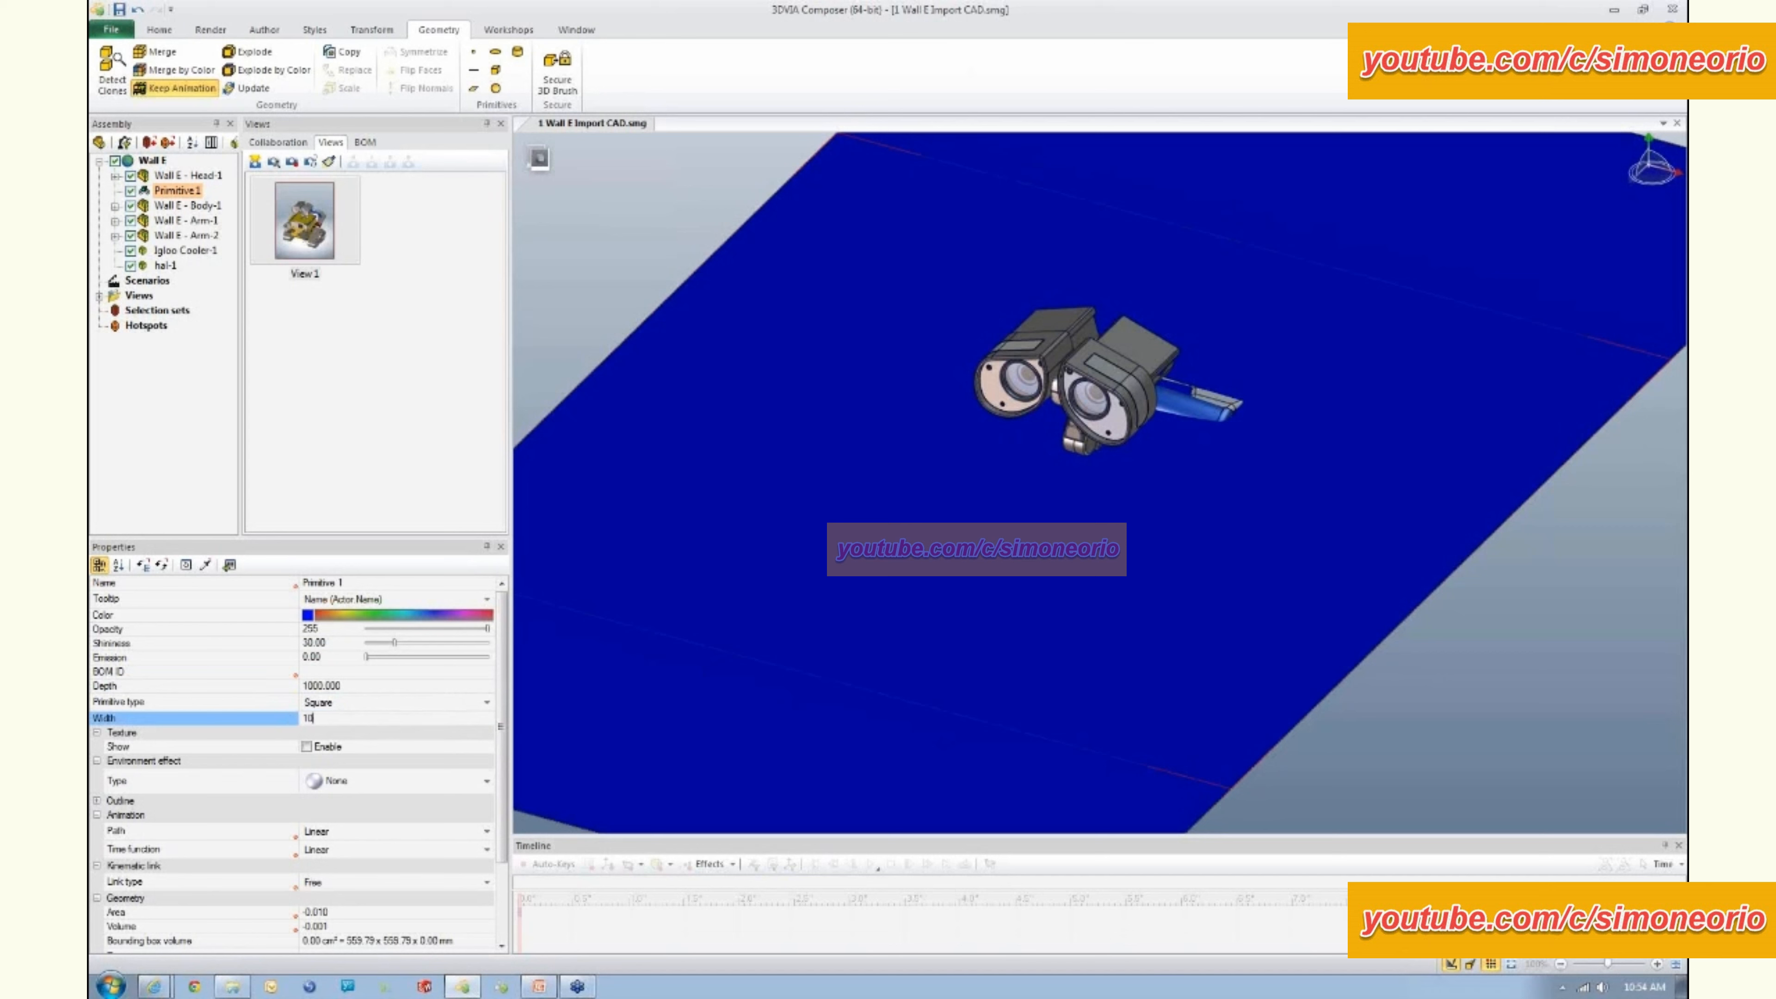
key(Return)
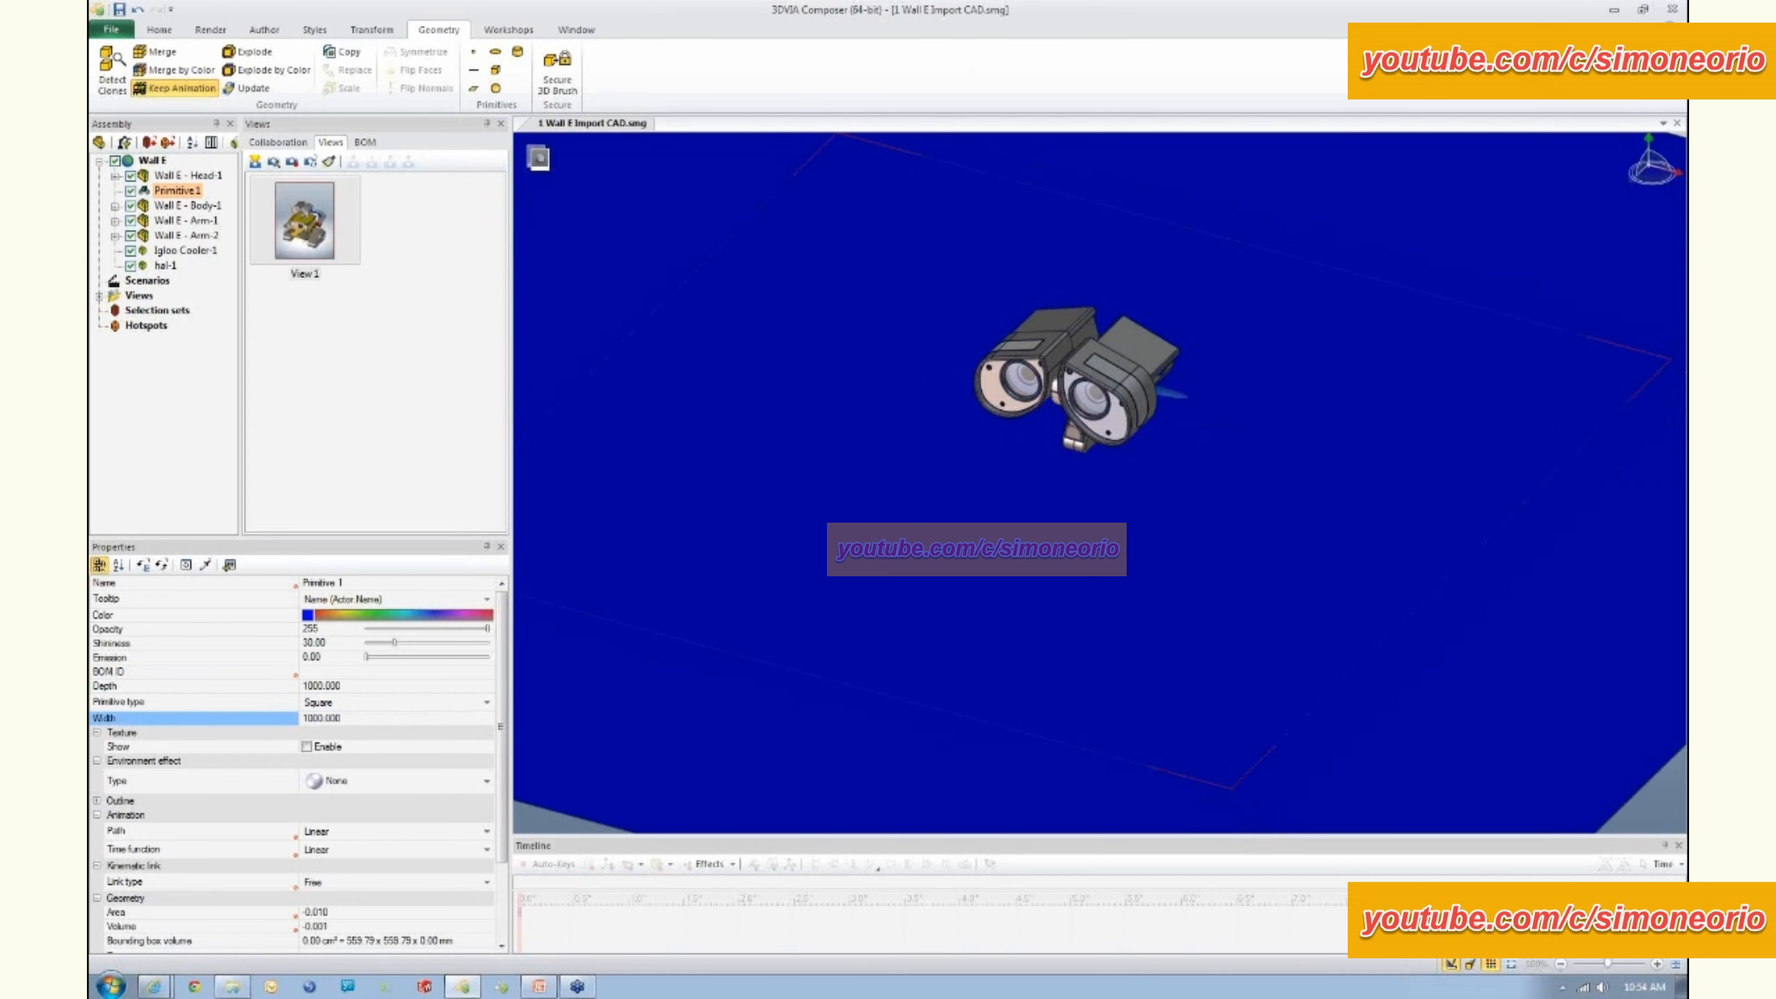
- Translate the blue square plane vertically down below the robot's tracks so it serves as a floor
right_click(725, 558)
click(739, 521)
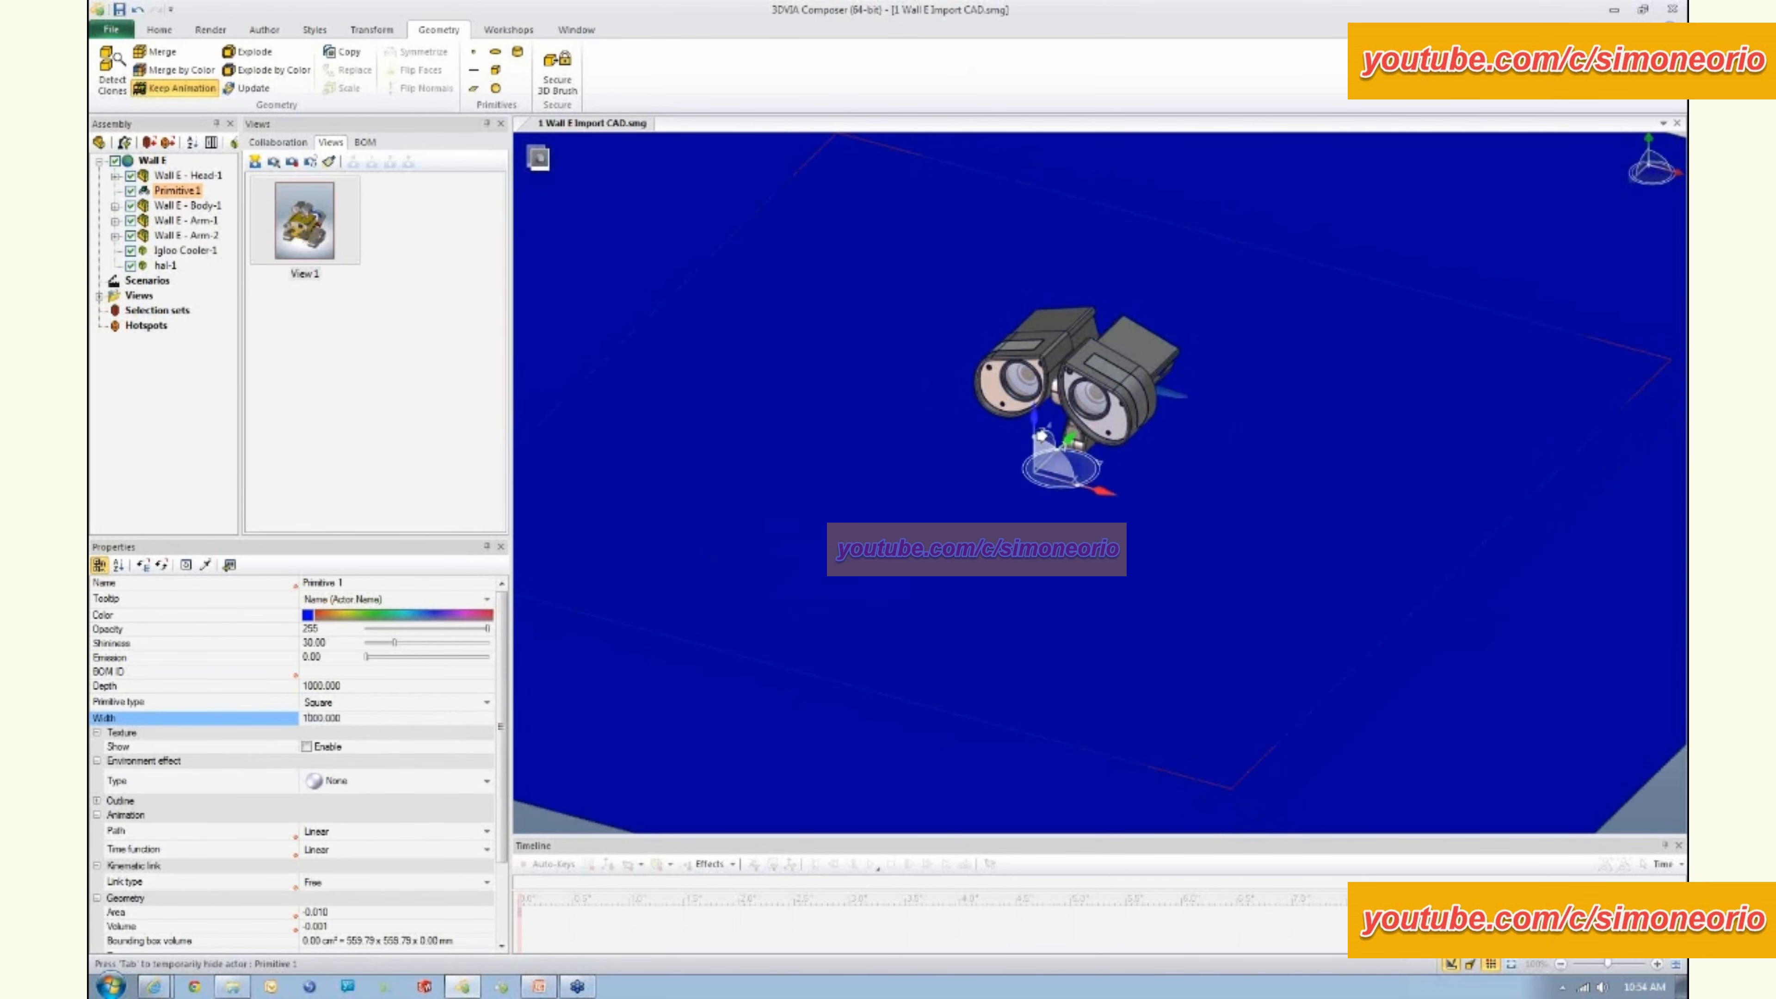
drag(1025, 414, 1057, 642)
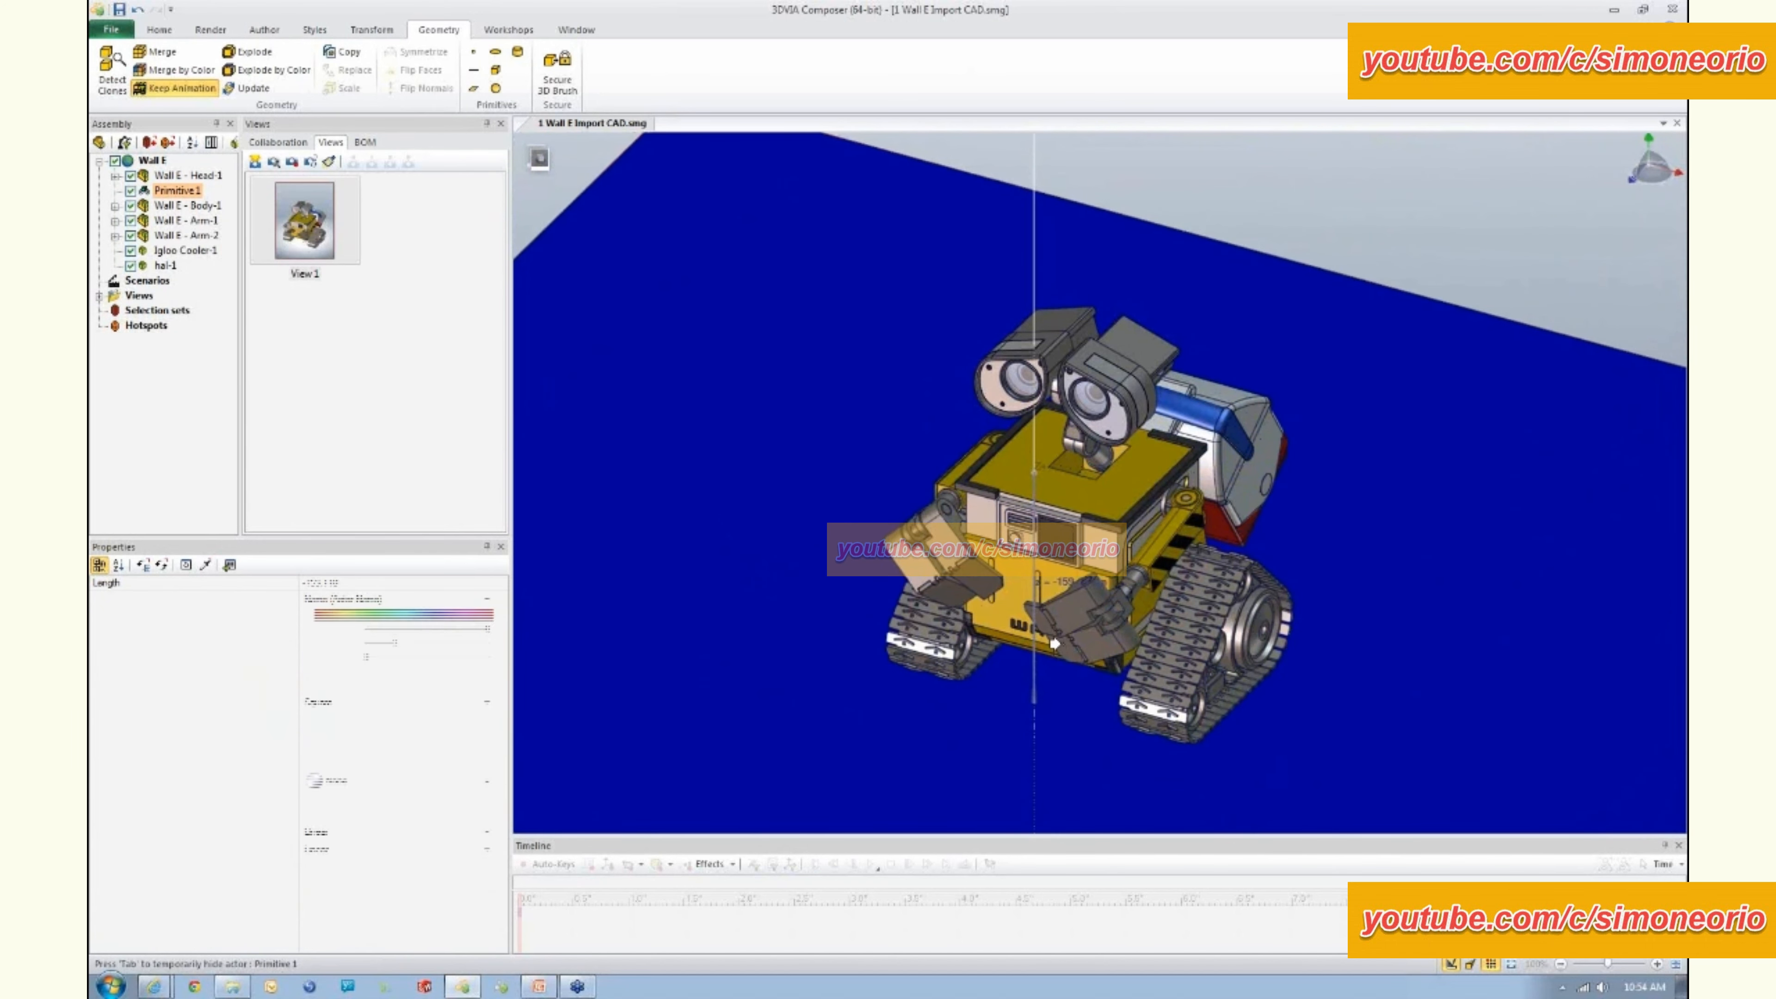
key(Escape)
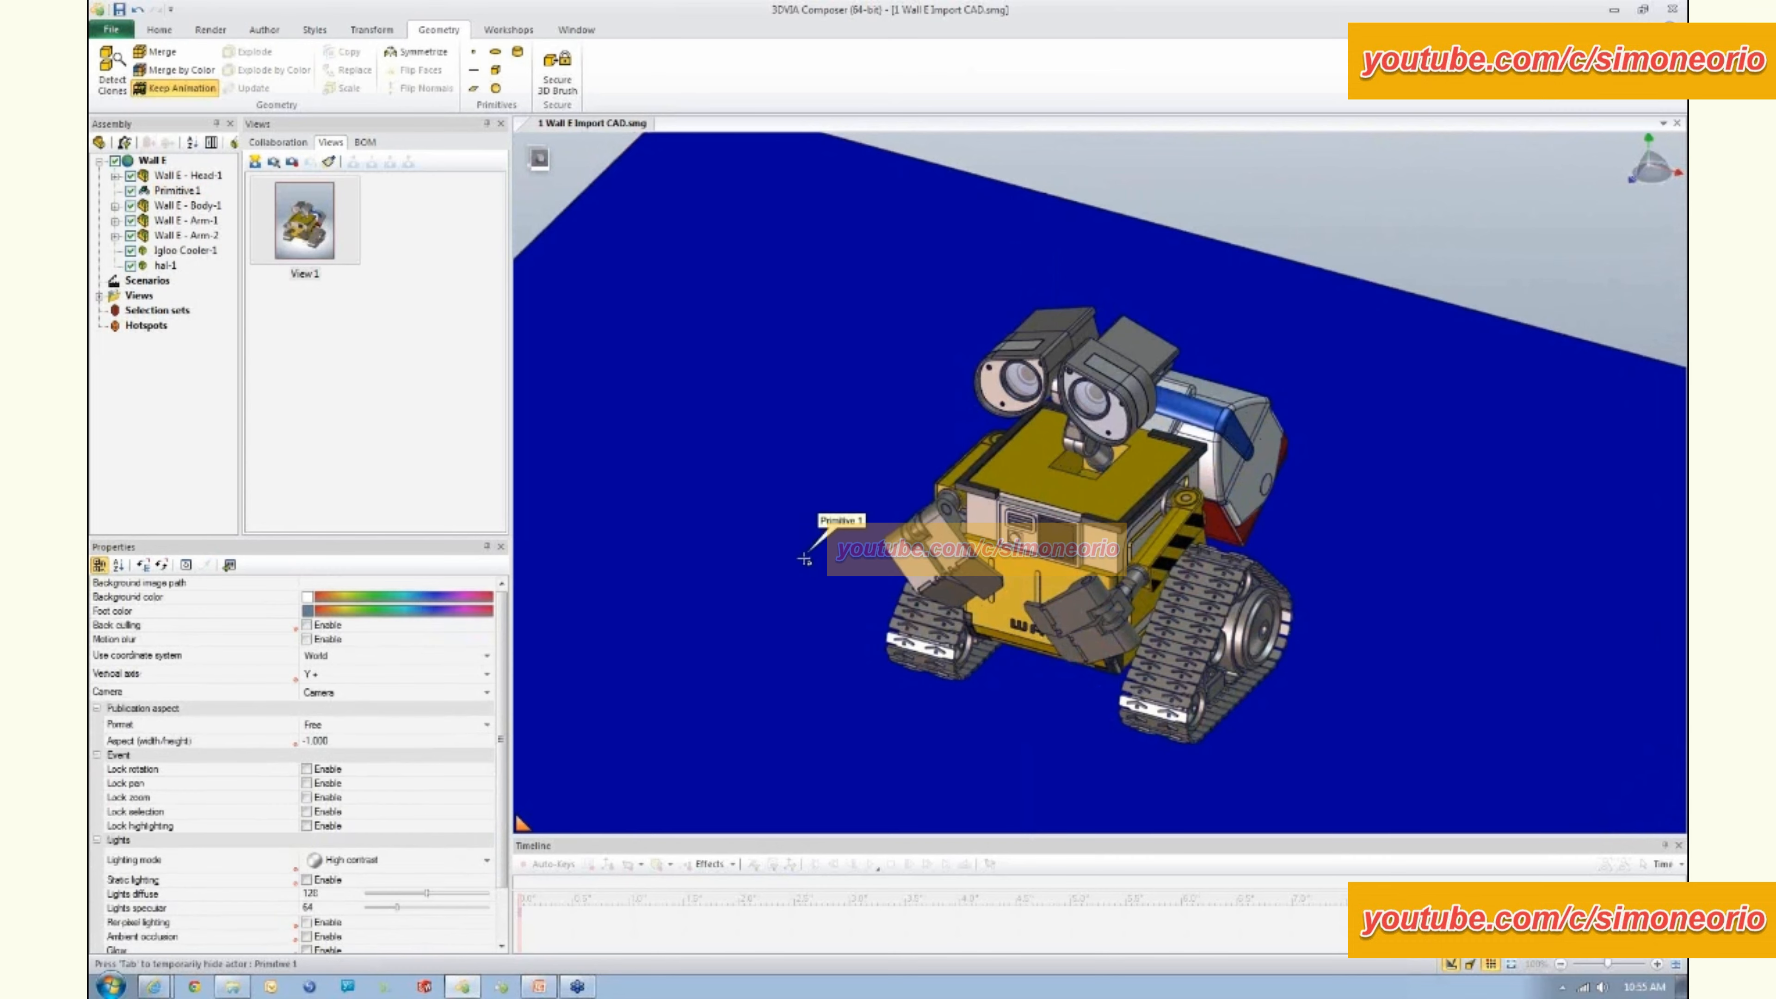
- Orbit to the robot's other front corner above the blue floor and capture this as a new view
right_drag(806, 556, 900, 575)
middle_drag(889, 444, 899, 584)
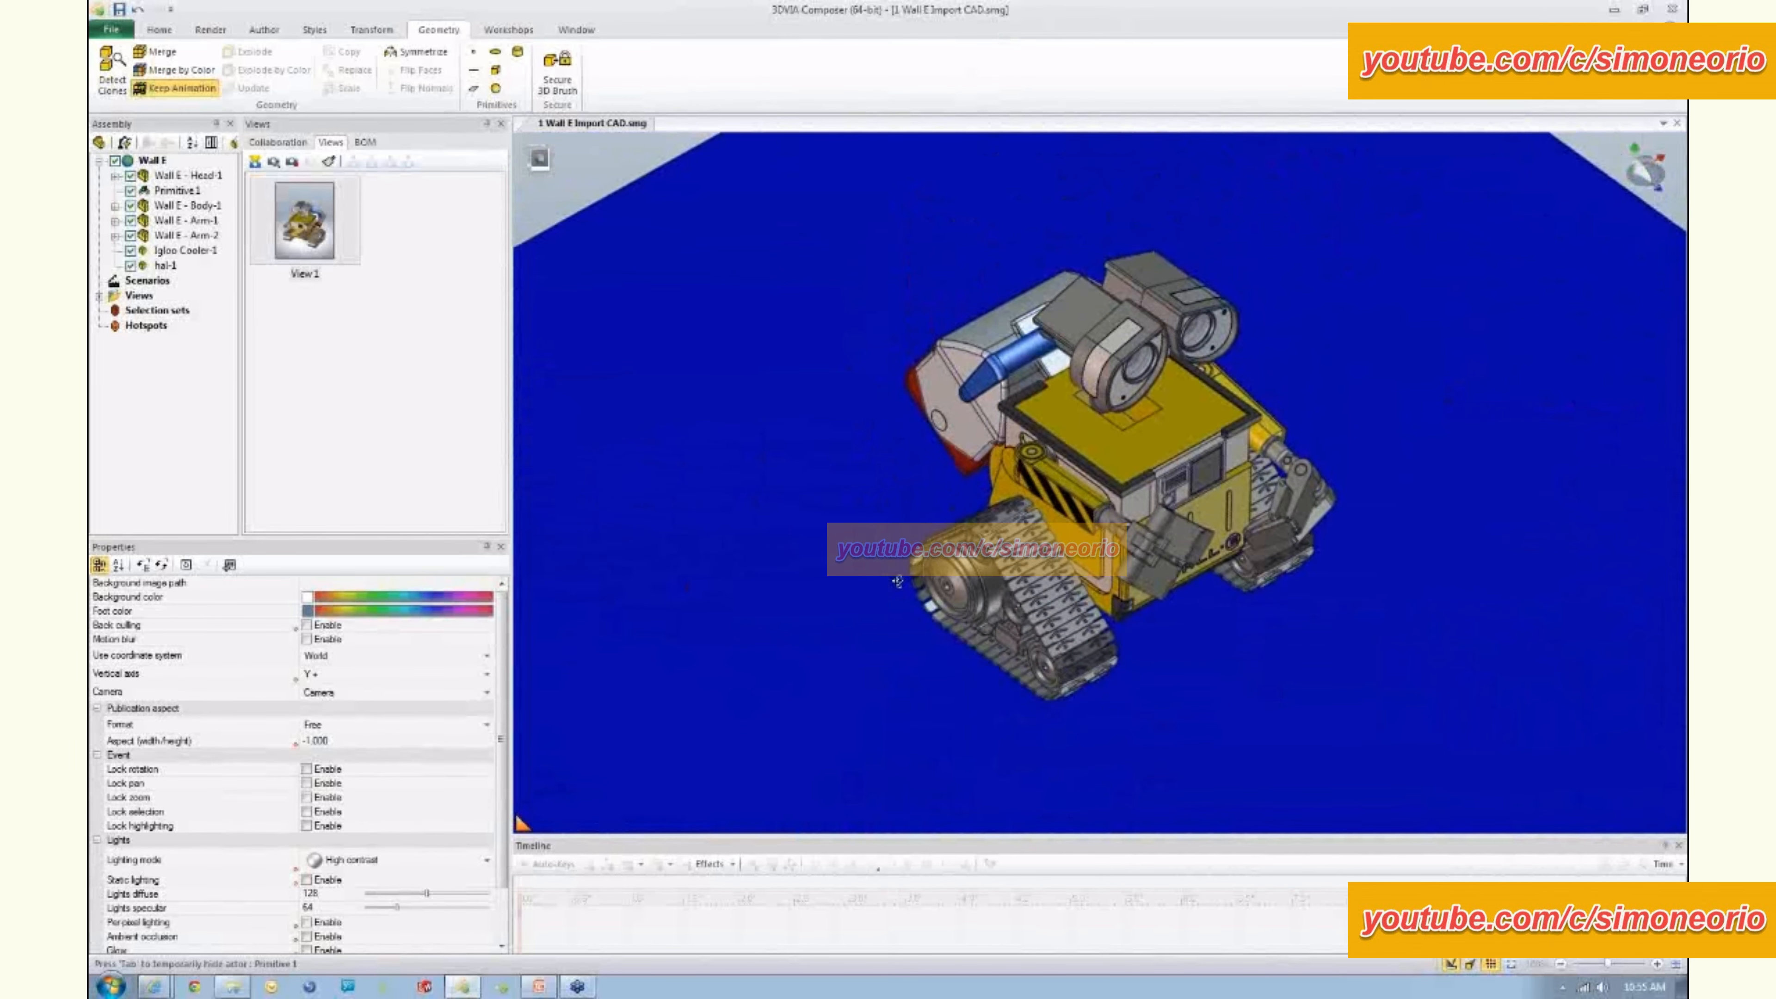
right_drag(899, 582, 906, 585)
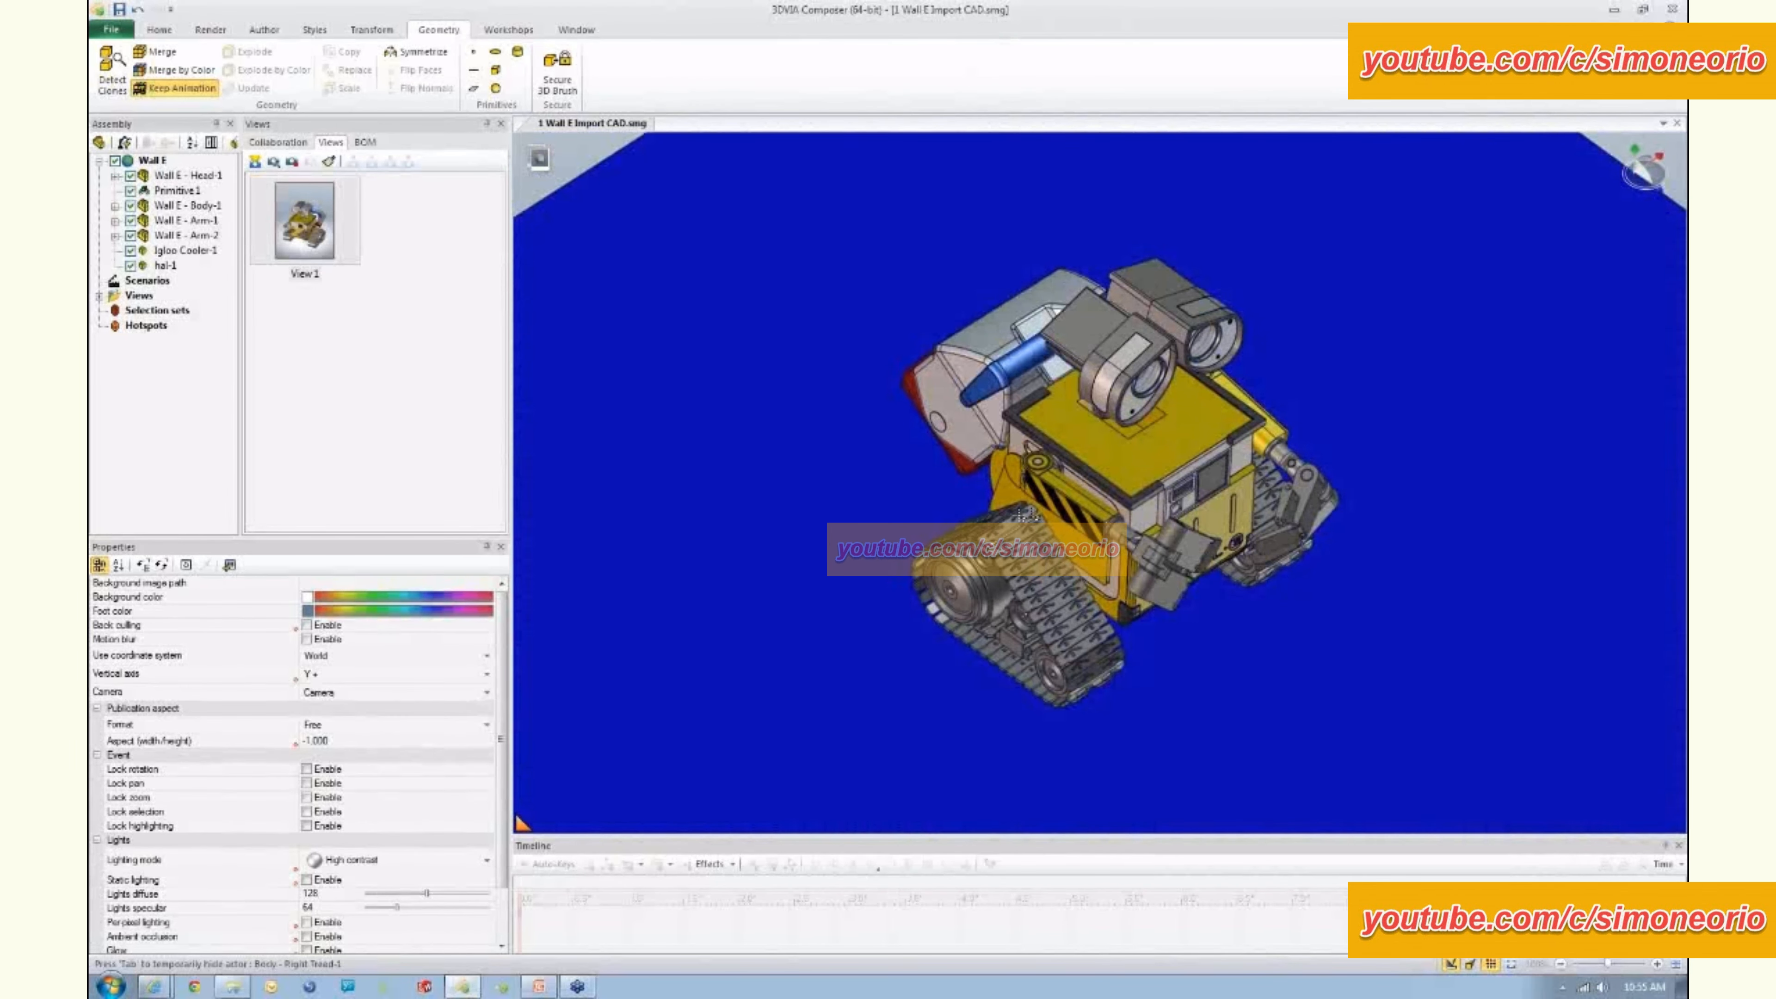
click(746, 515)
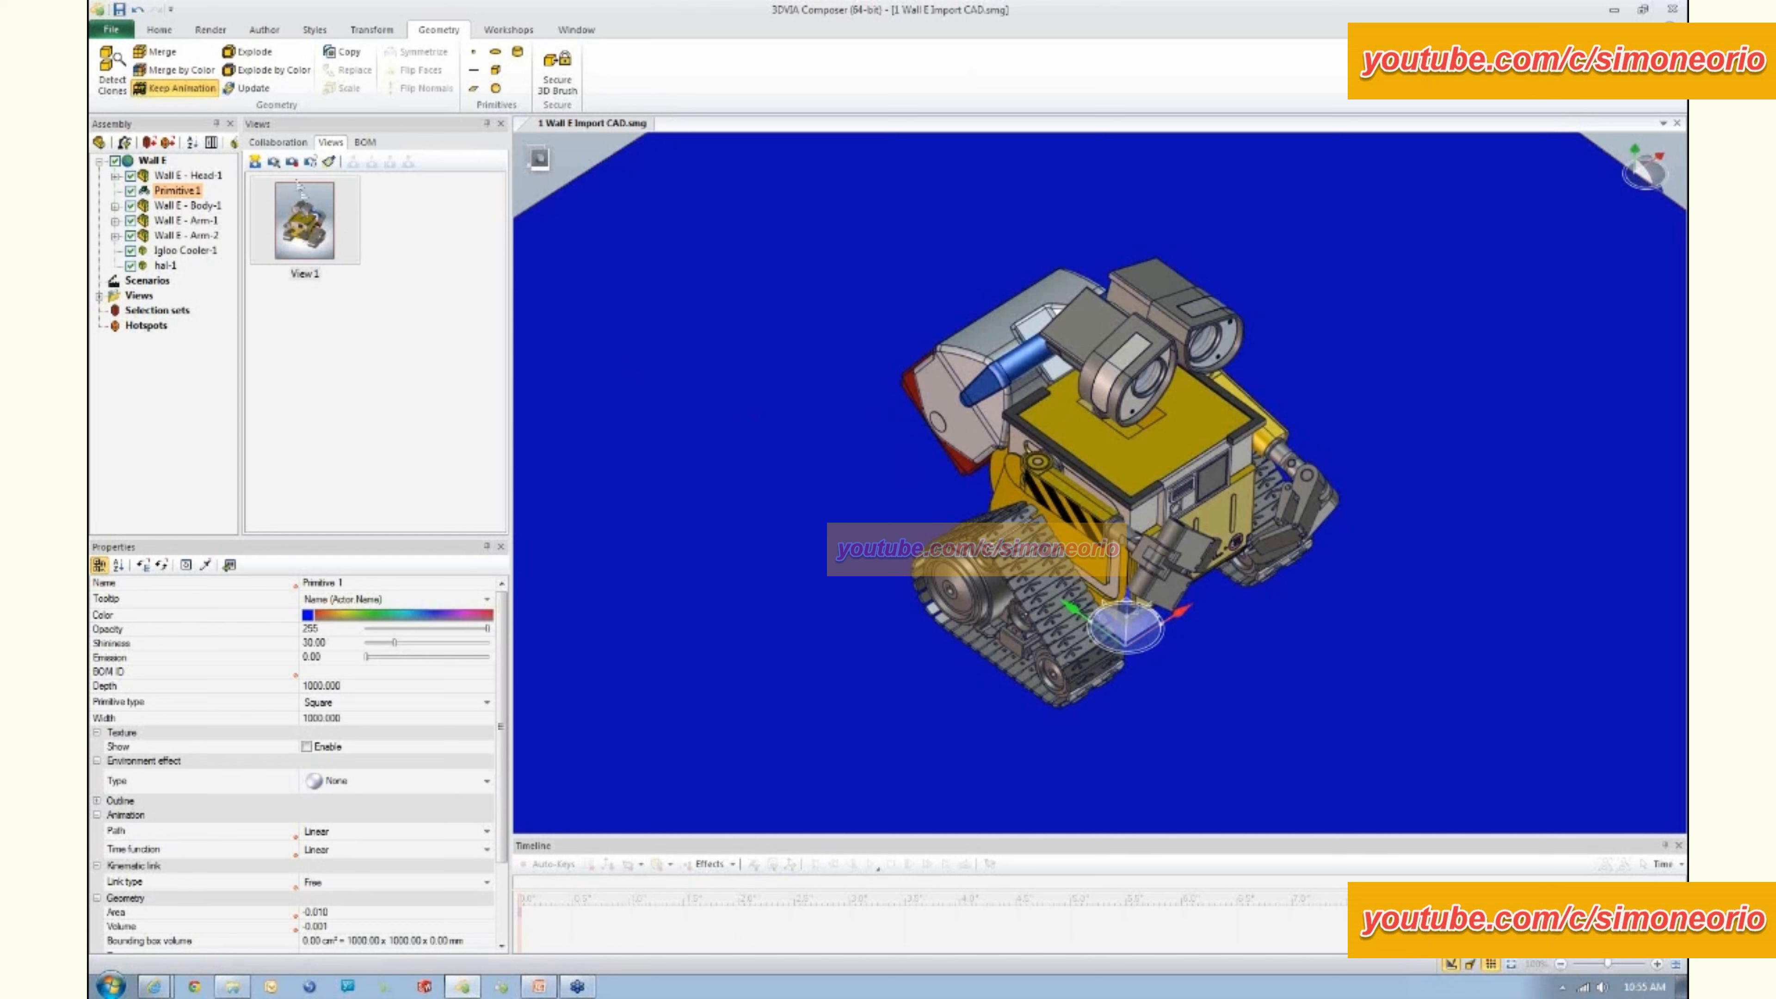
click(256, 162)
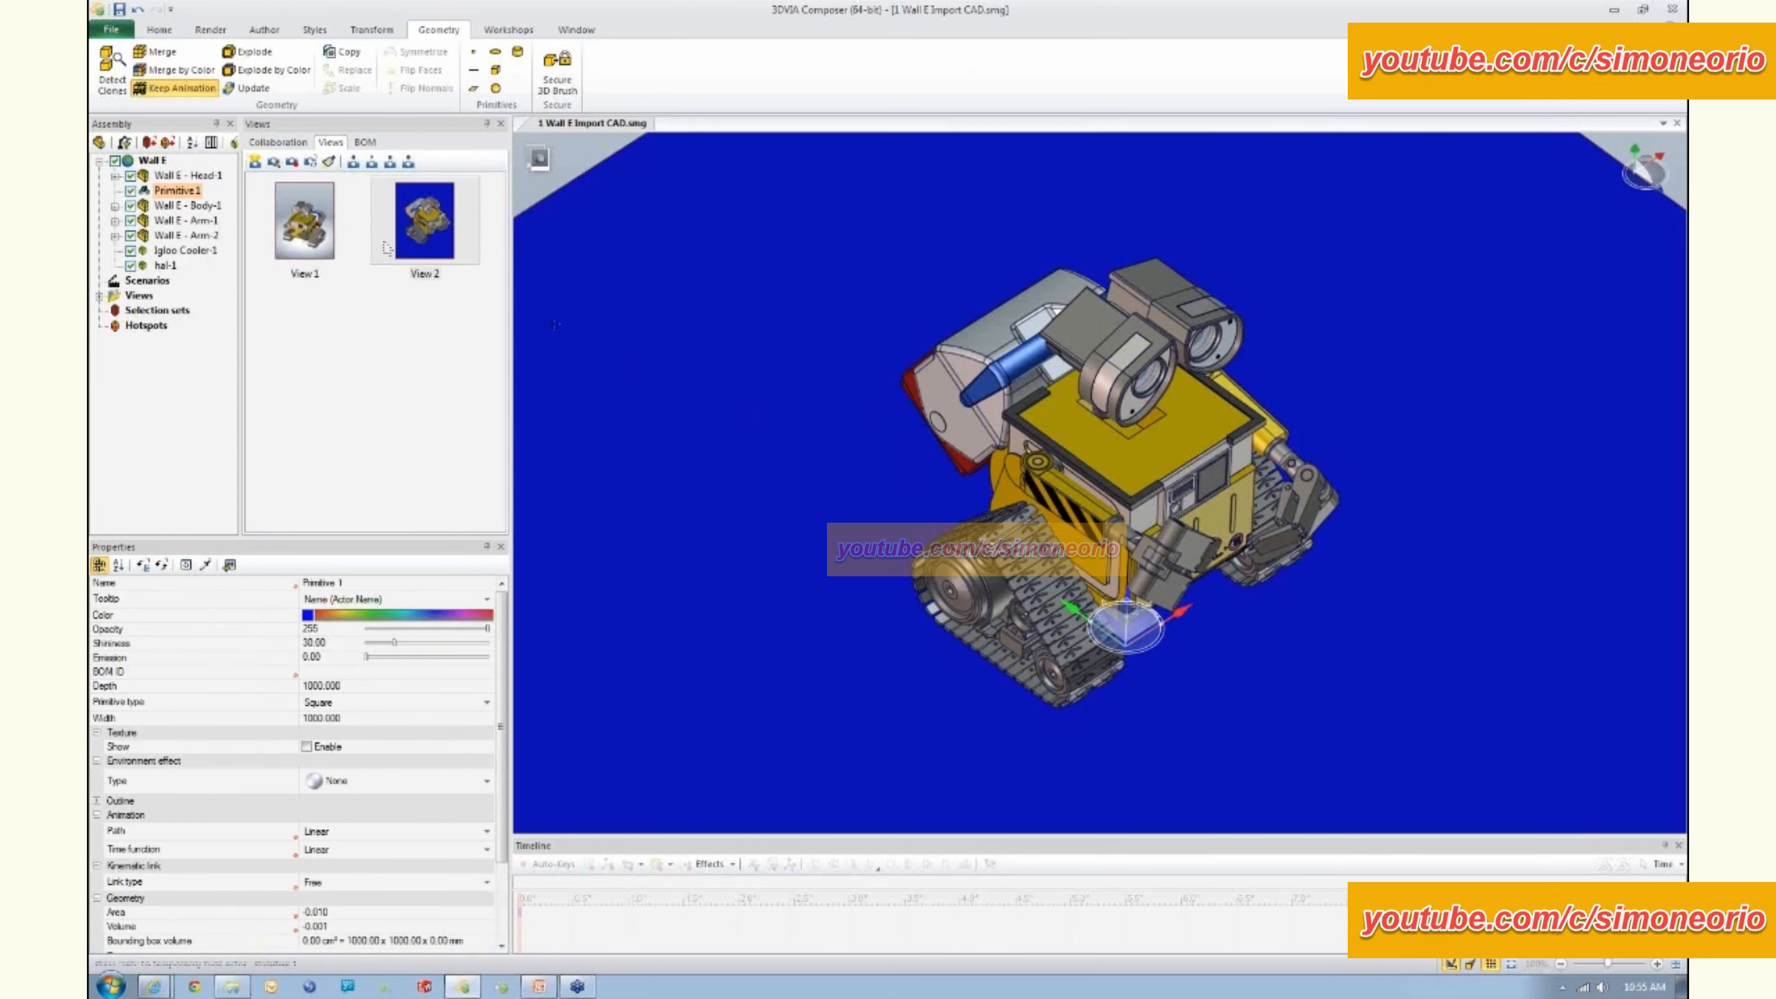
- Align the Igloo Cooler-1 and hal-1 parts plane to plane, from the cooler's bottom face to the blue floor beside the robot
click(200, 252)
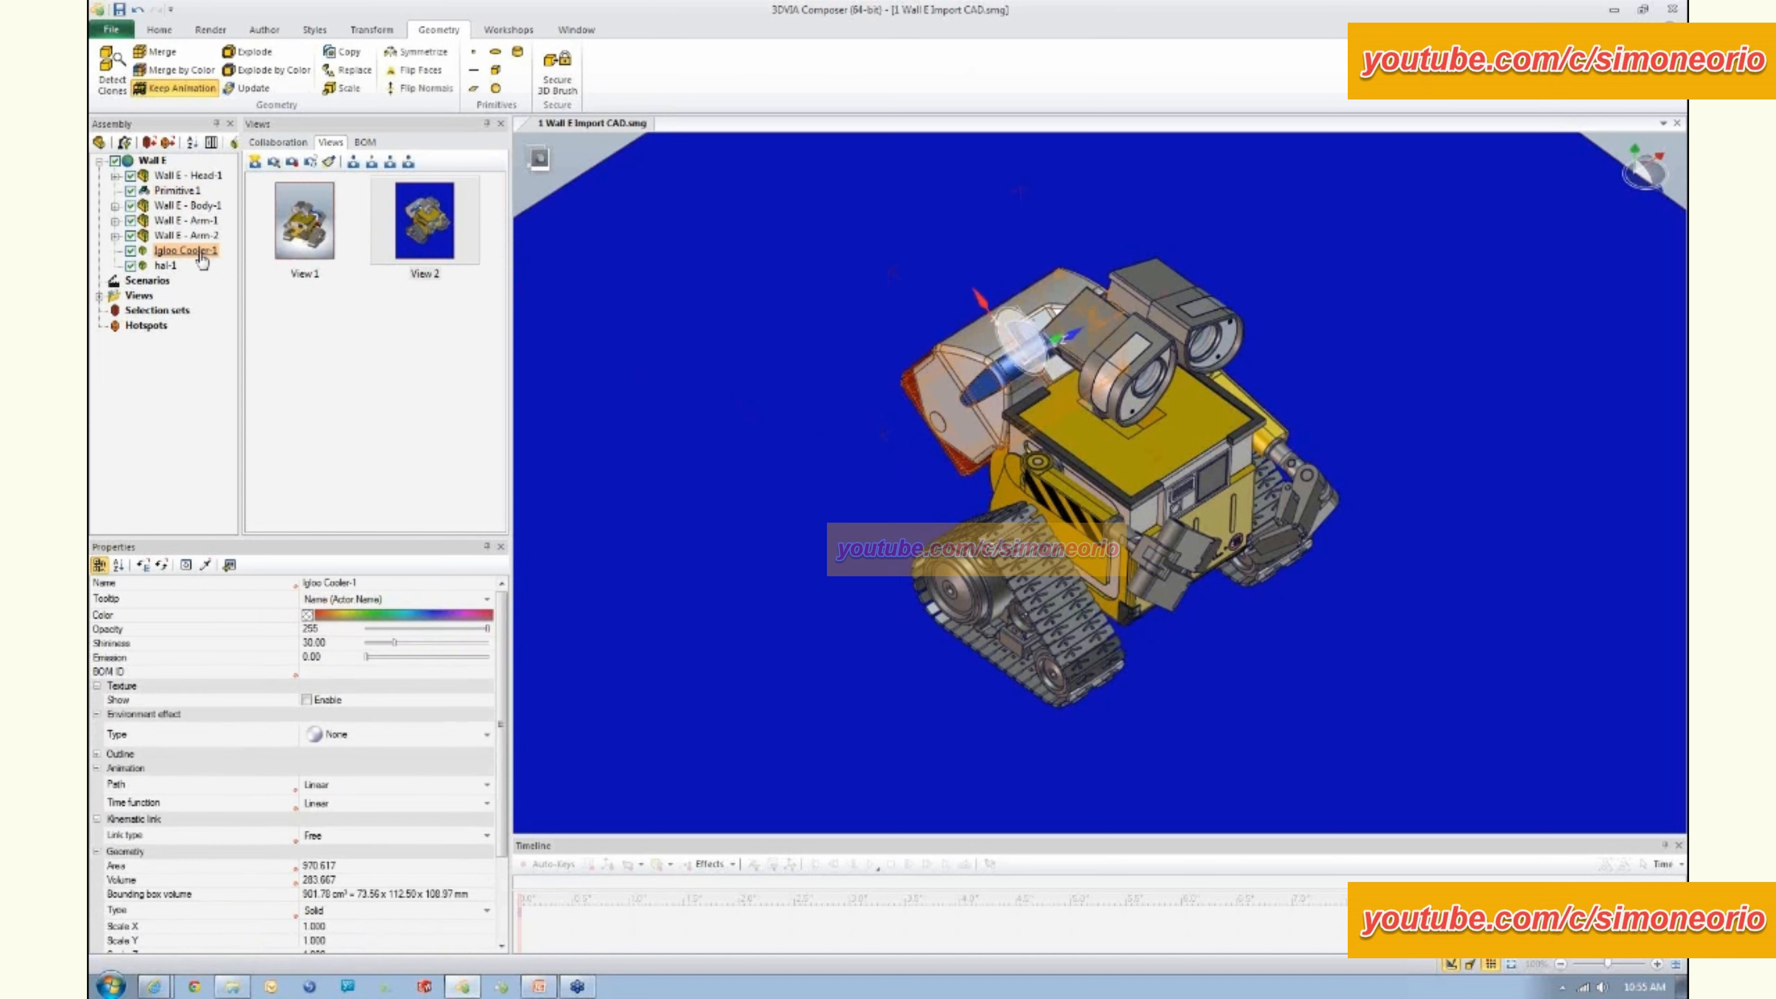
ctrl+click(166, 267)
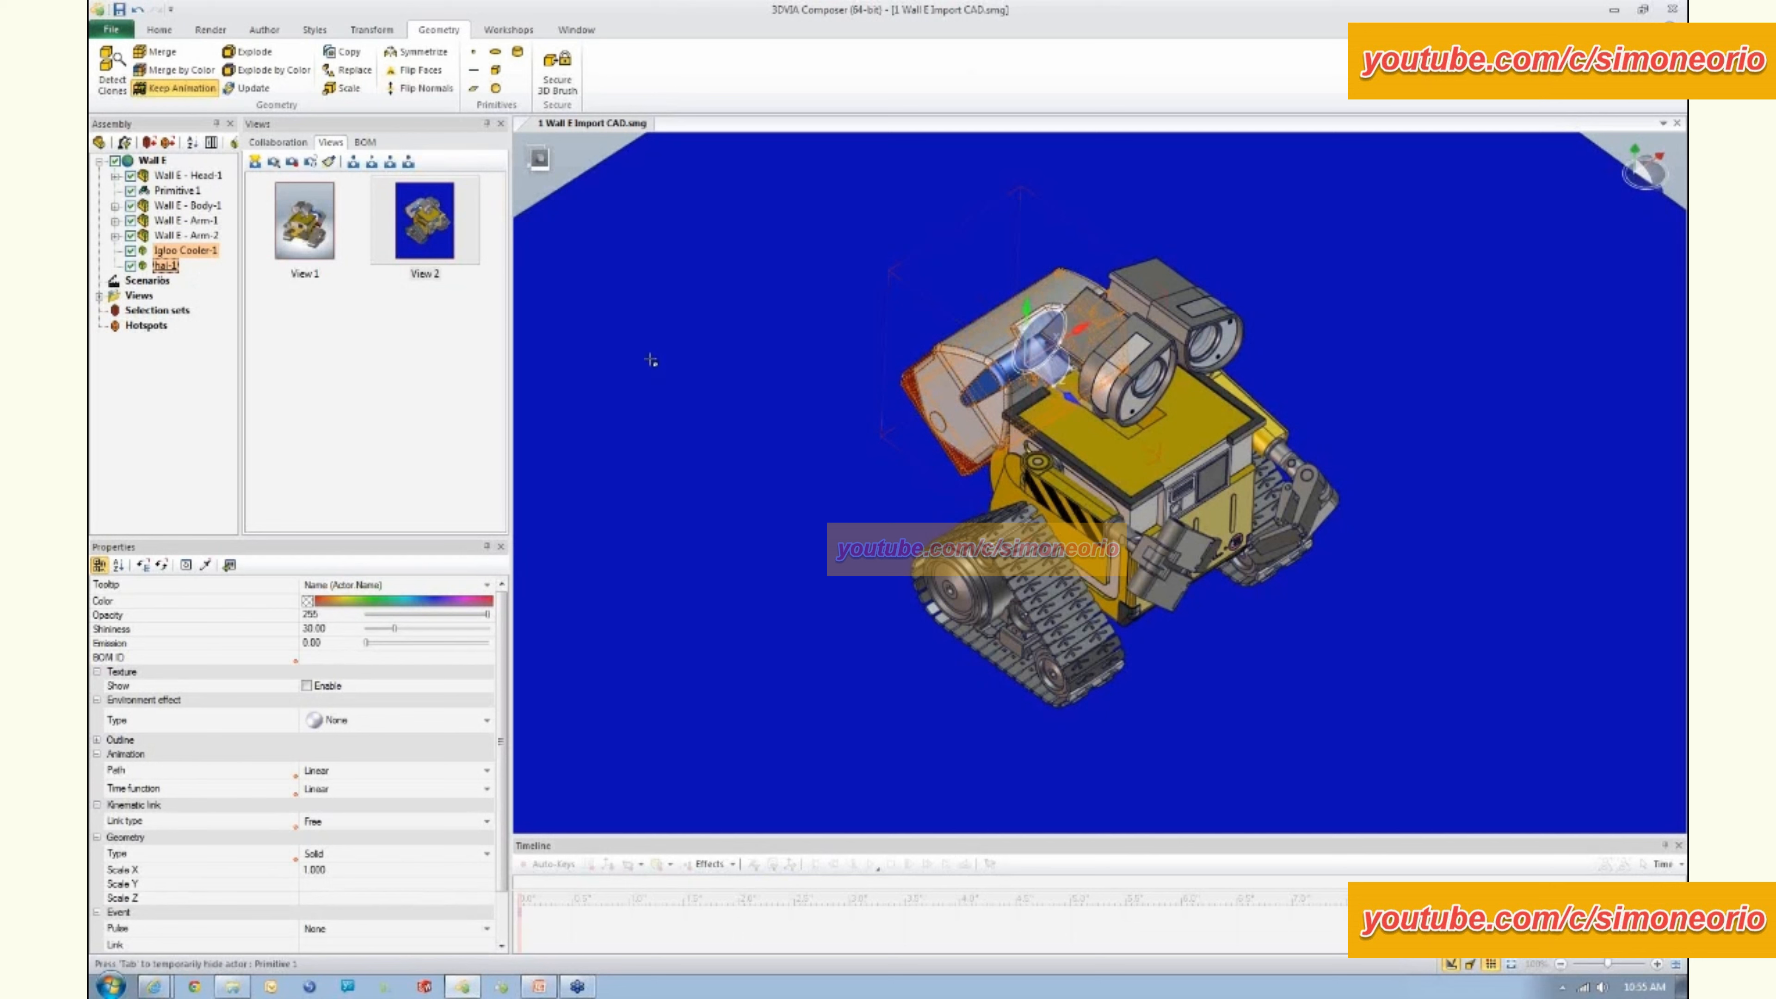
click(371, 30)
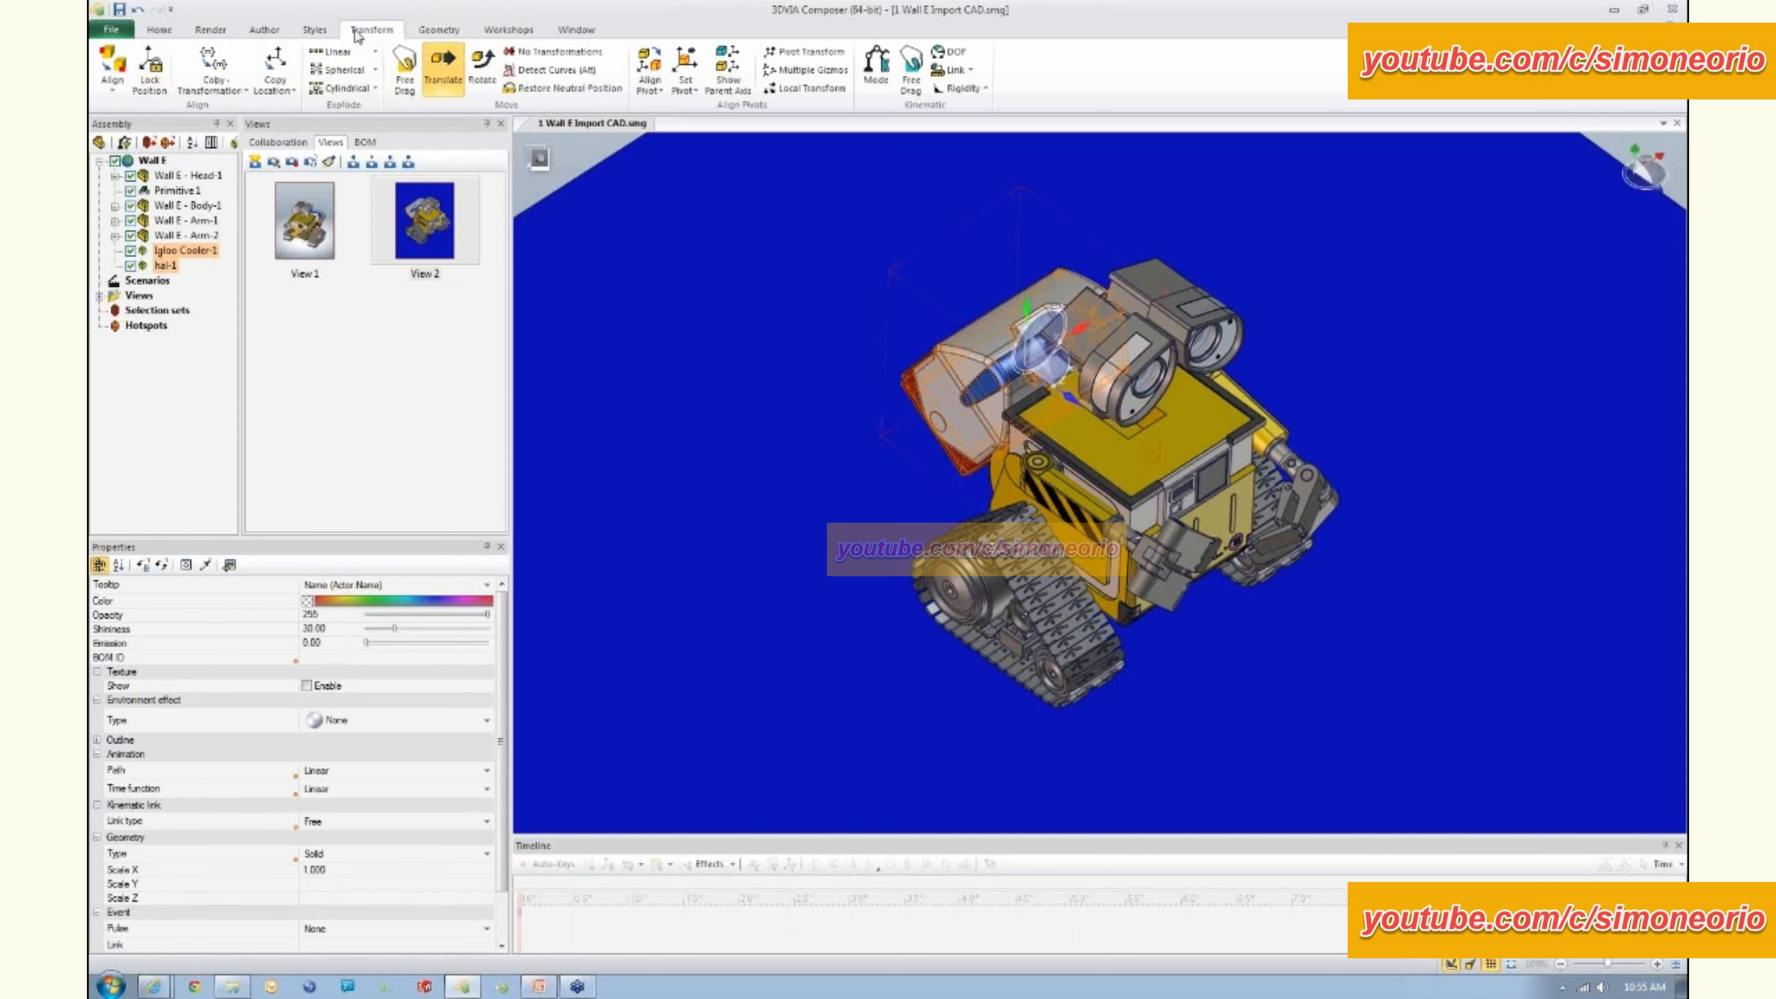
click(113, 86)
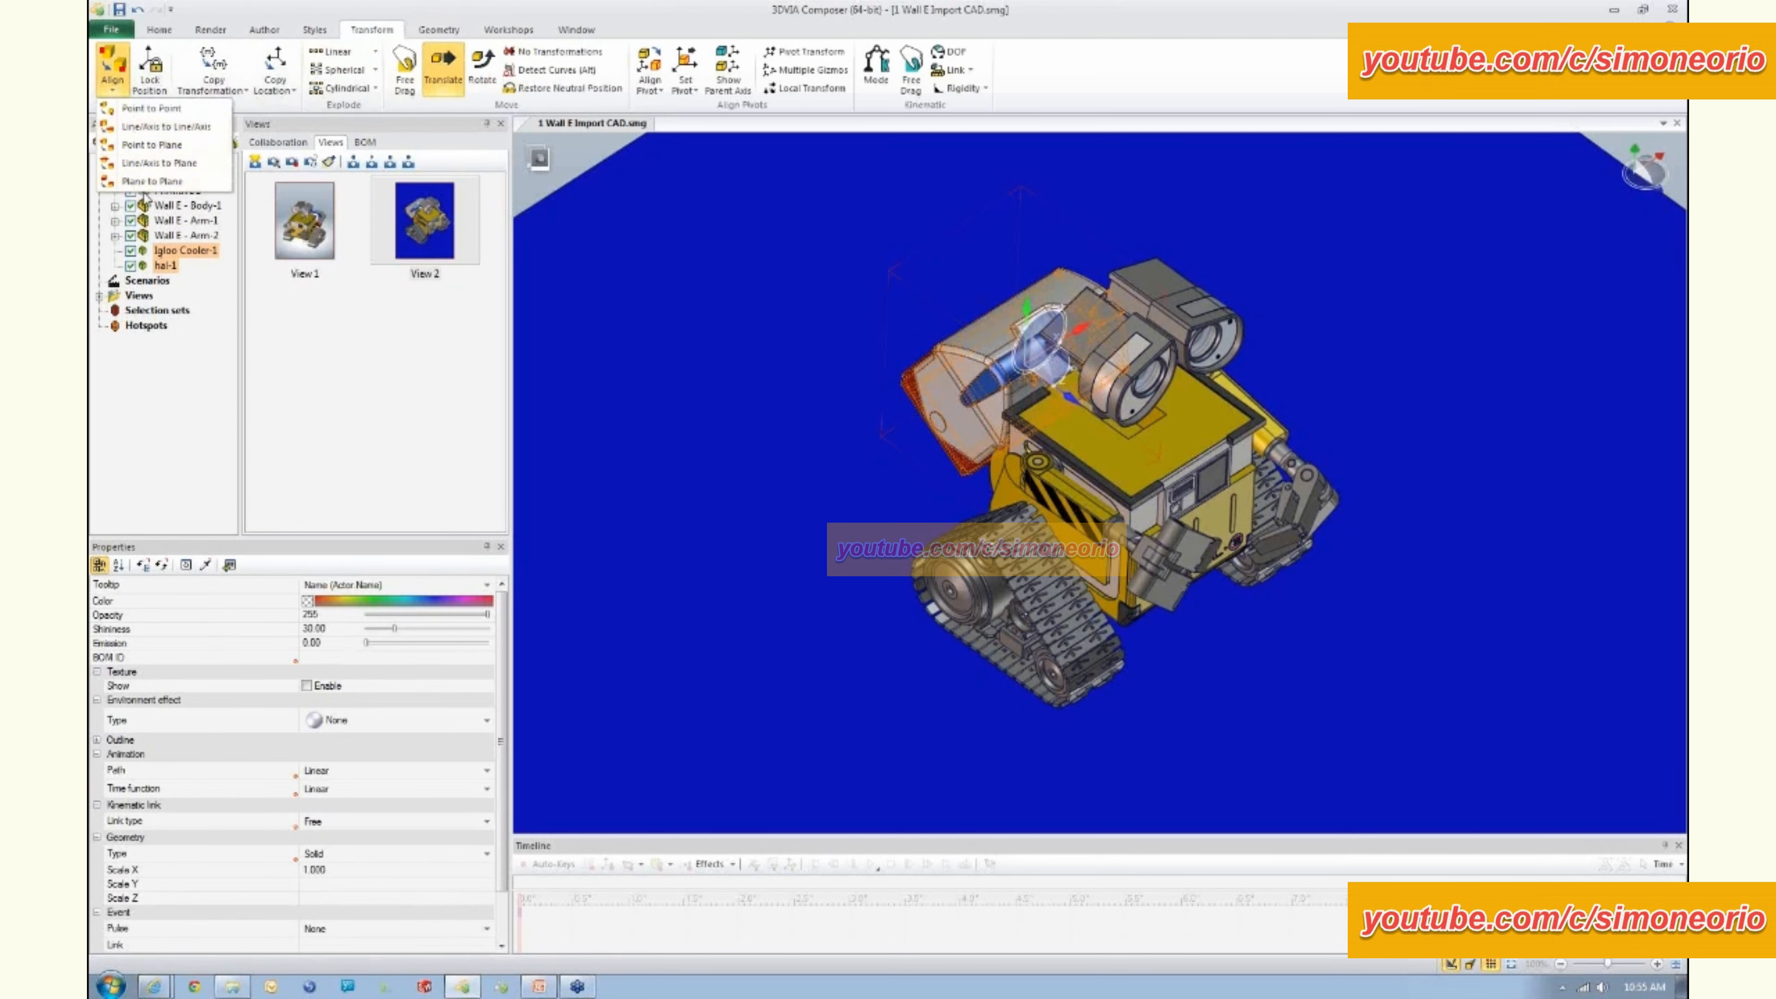
click(151, 181)
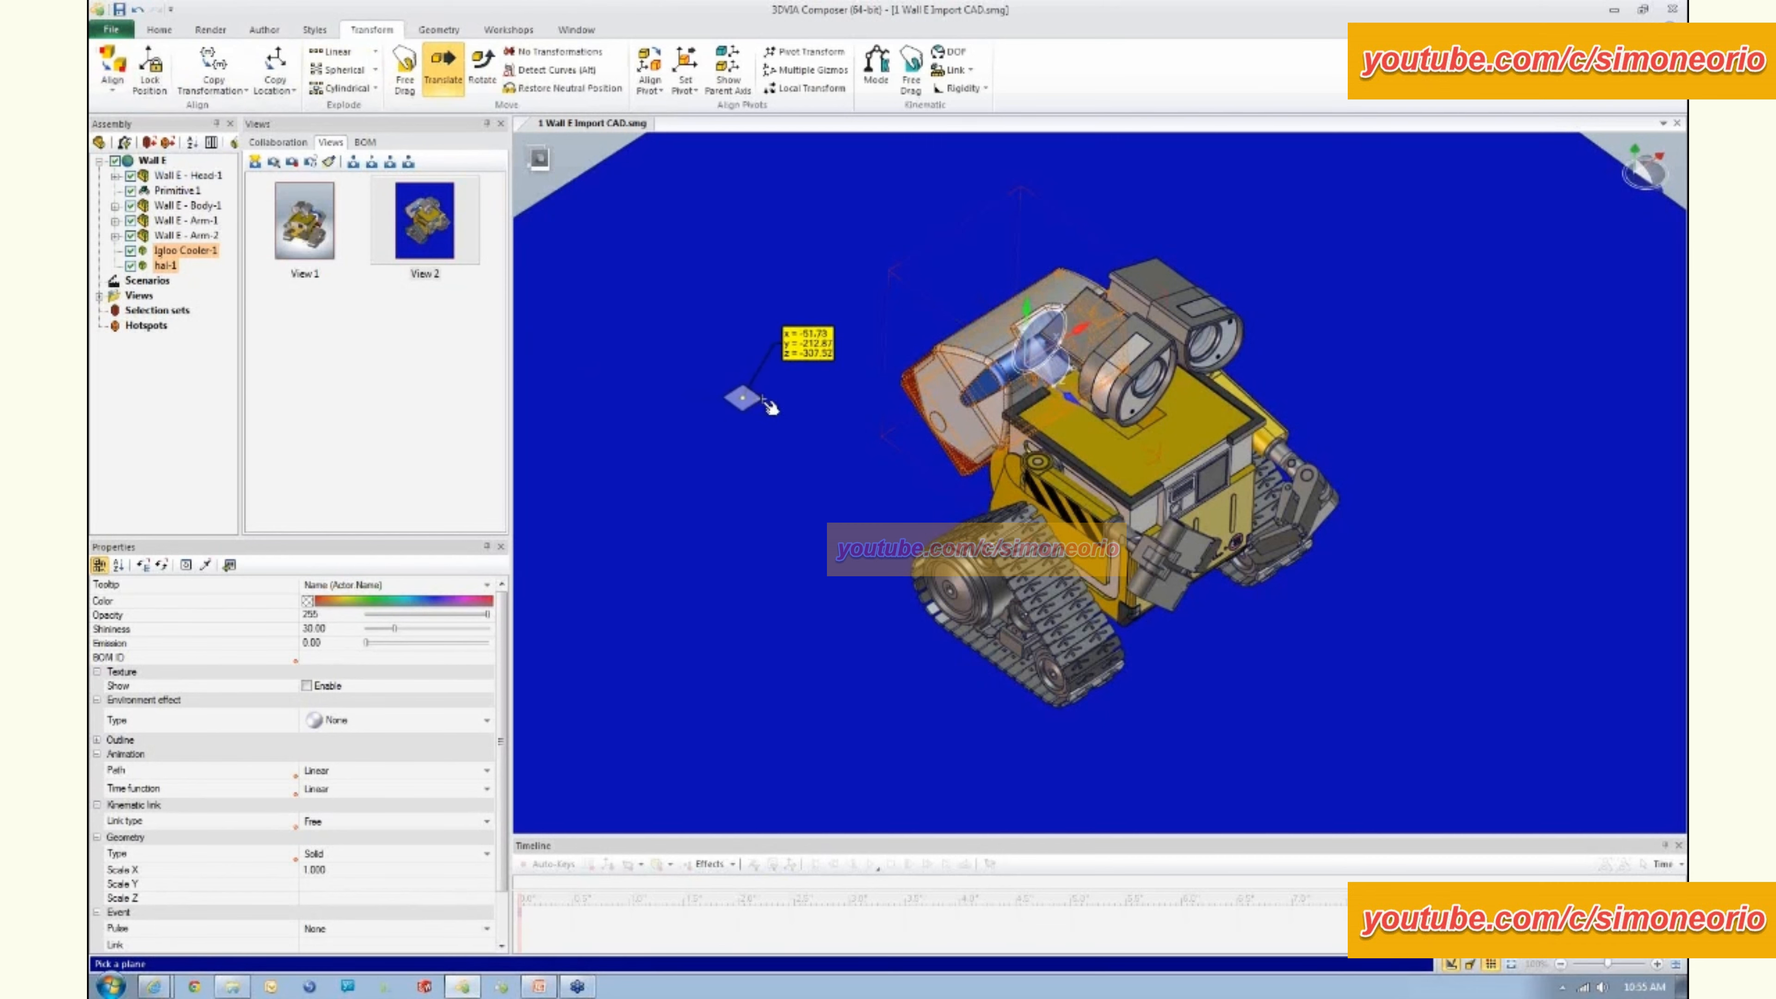
click(765, 399)
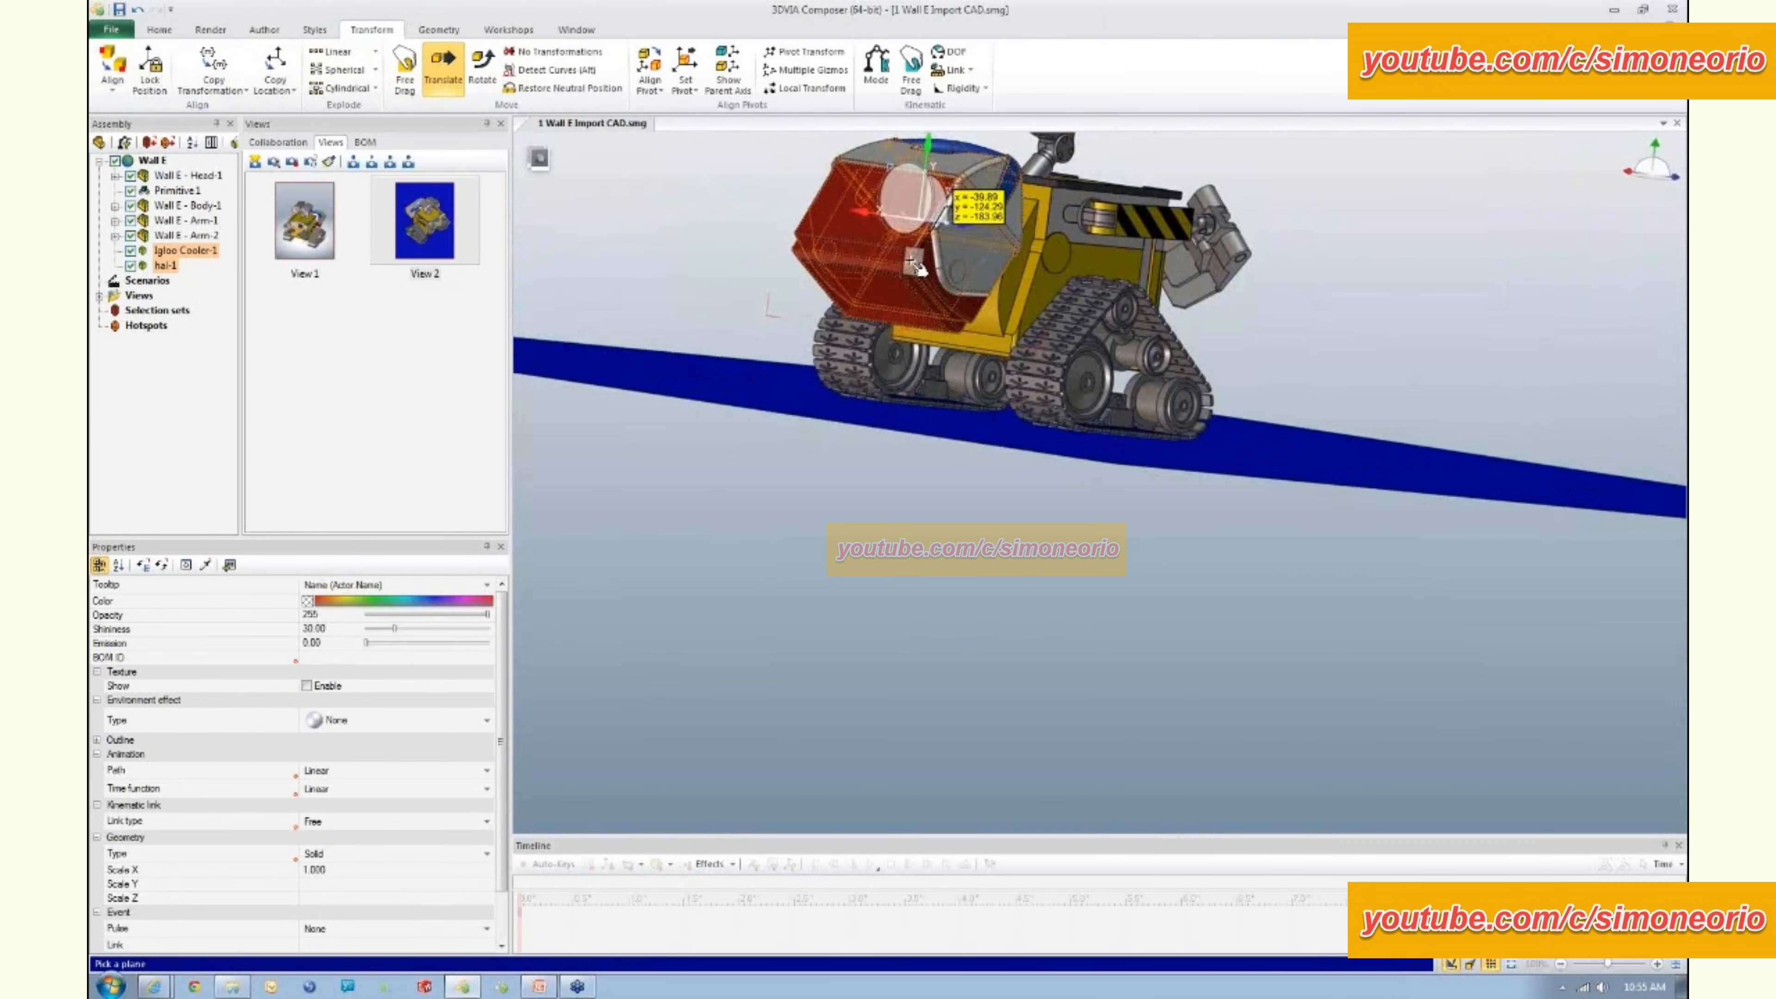
scroll(881, 308, up, 8)
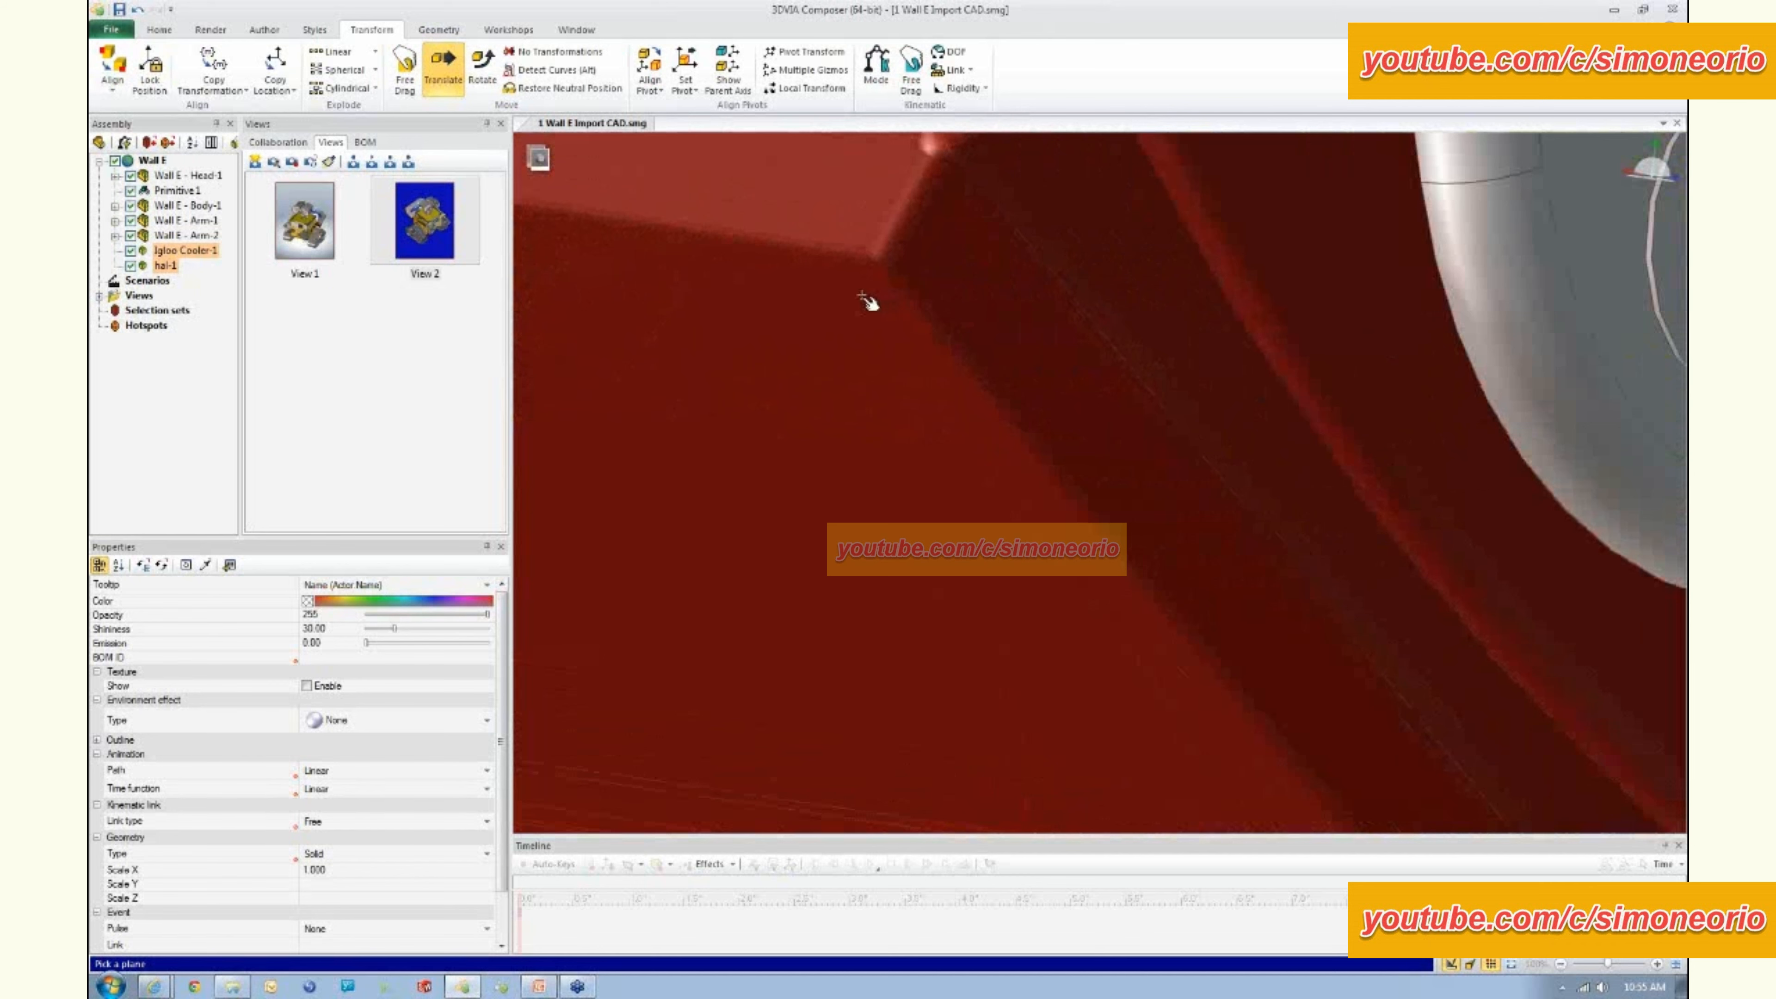
click(863, 293)
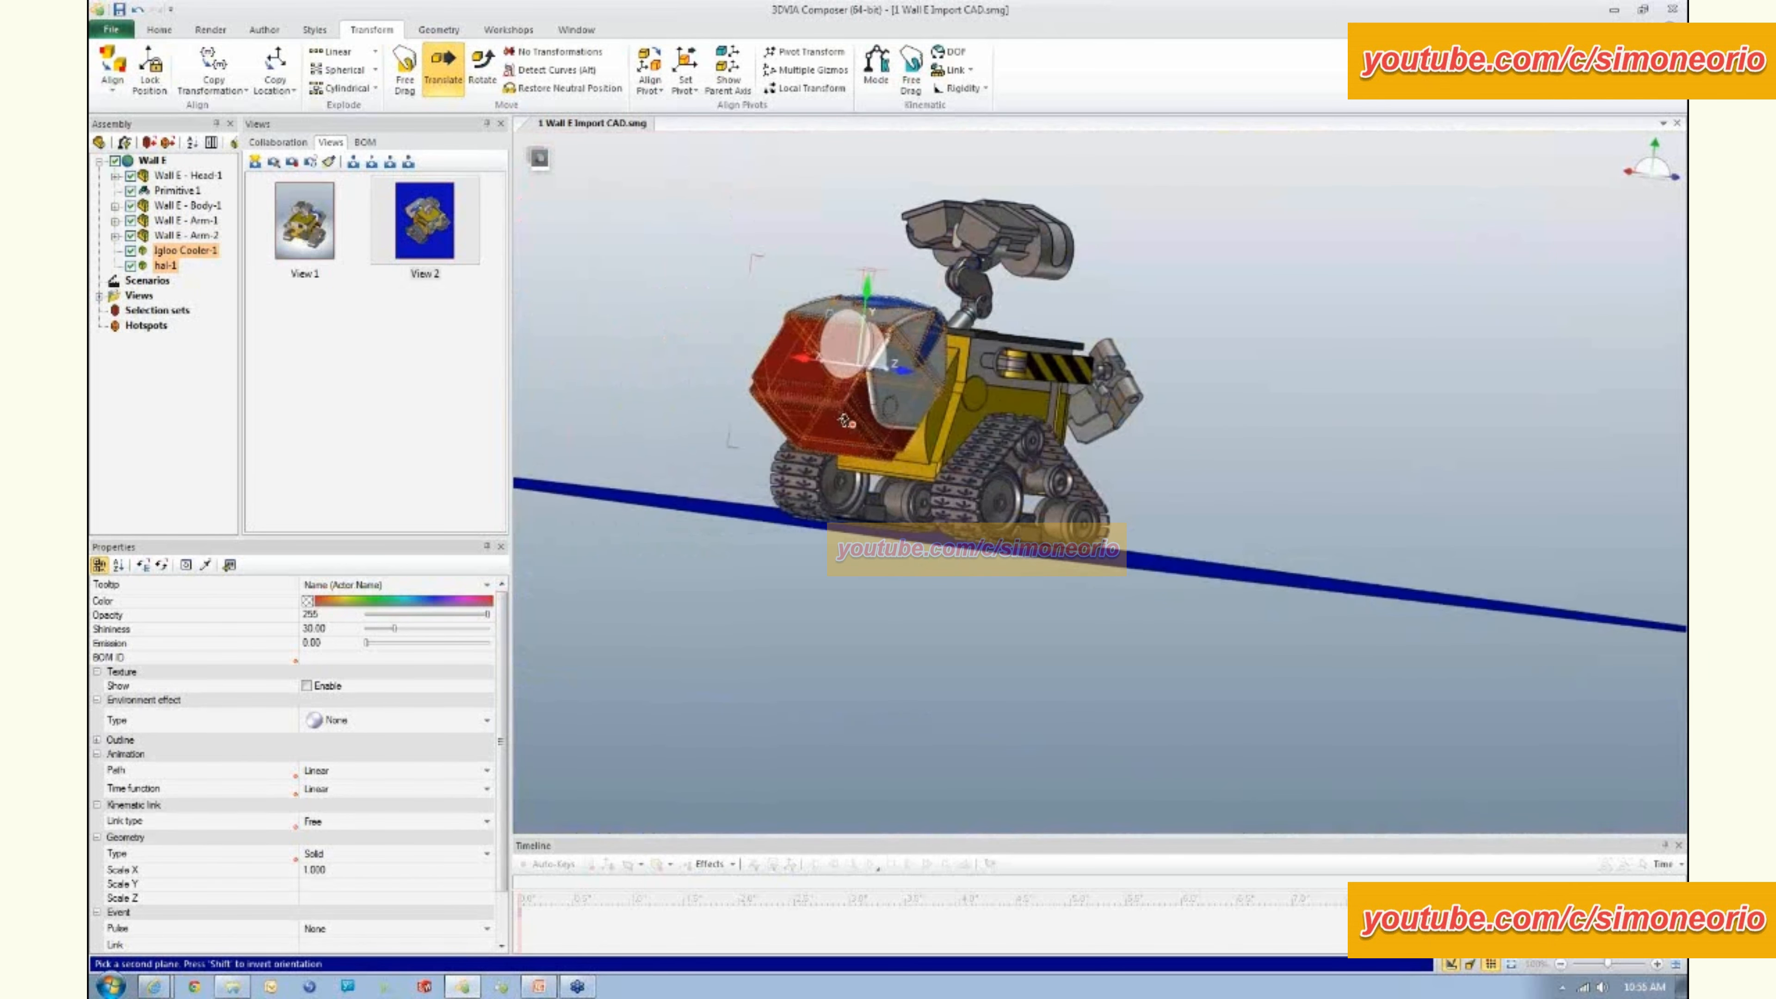
right_drag(845, 422, 741, 452)
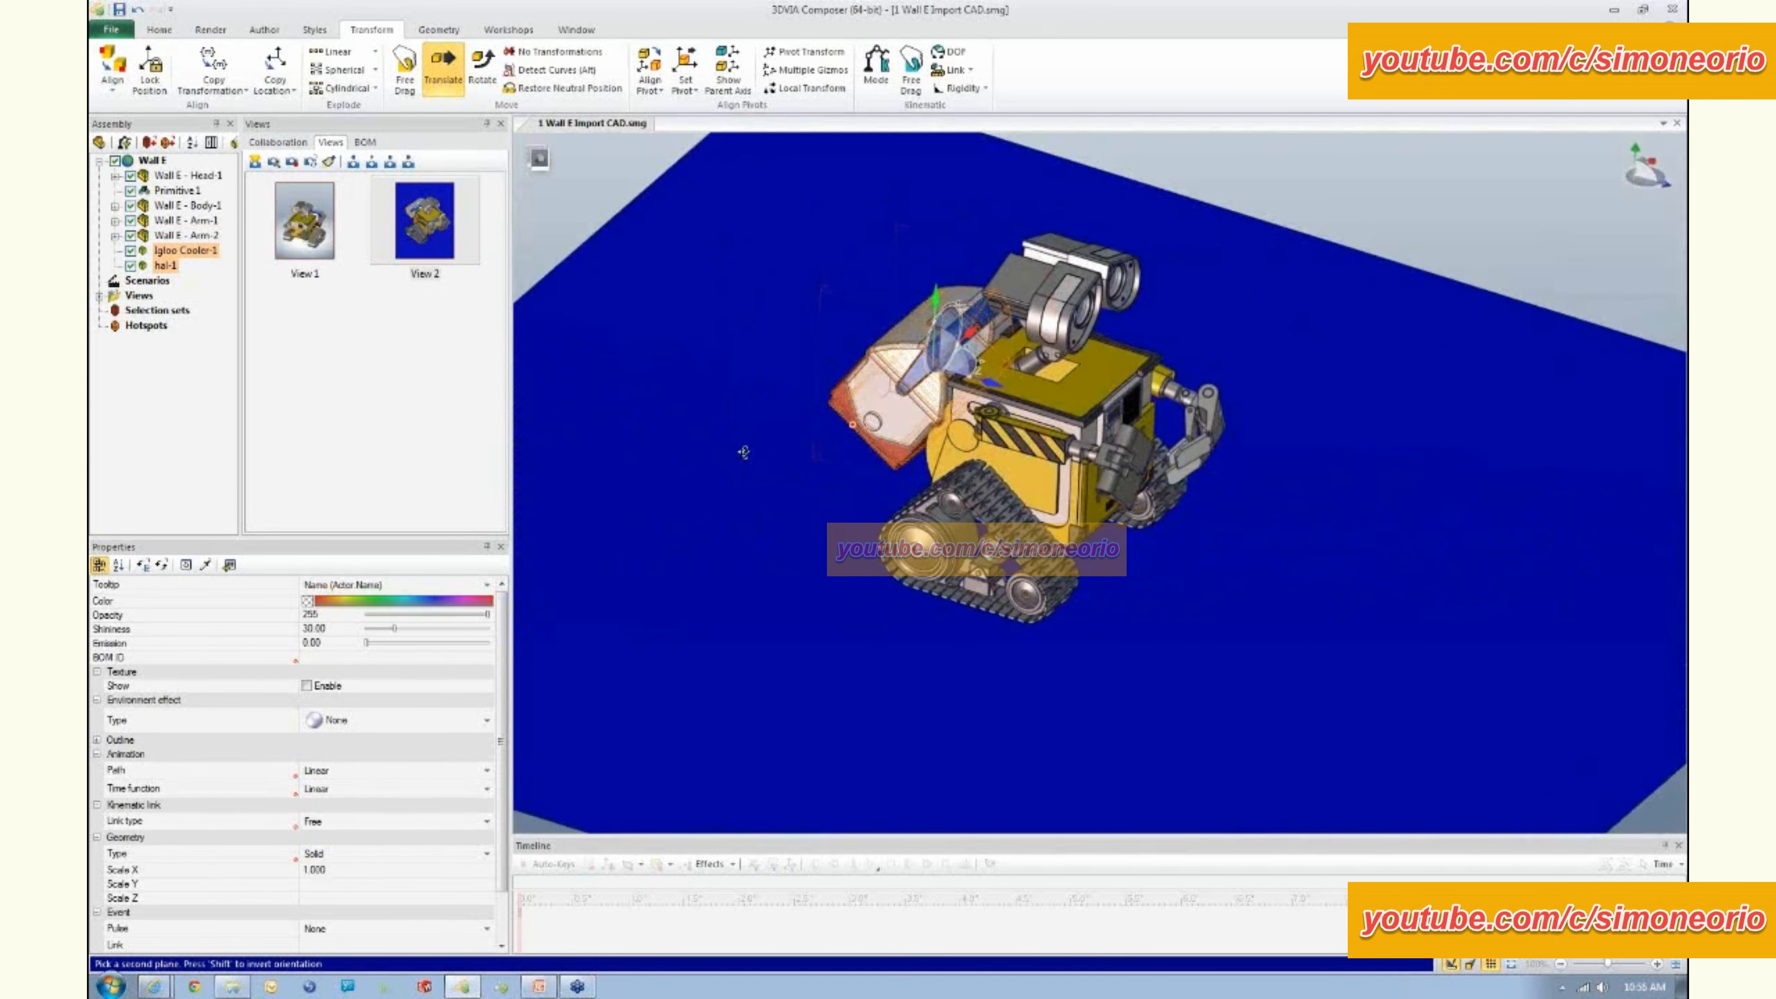
middle_drag(728, 393, 806, 523)
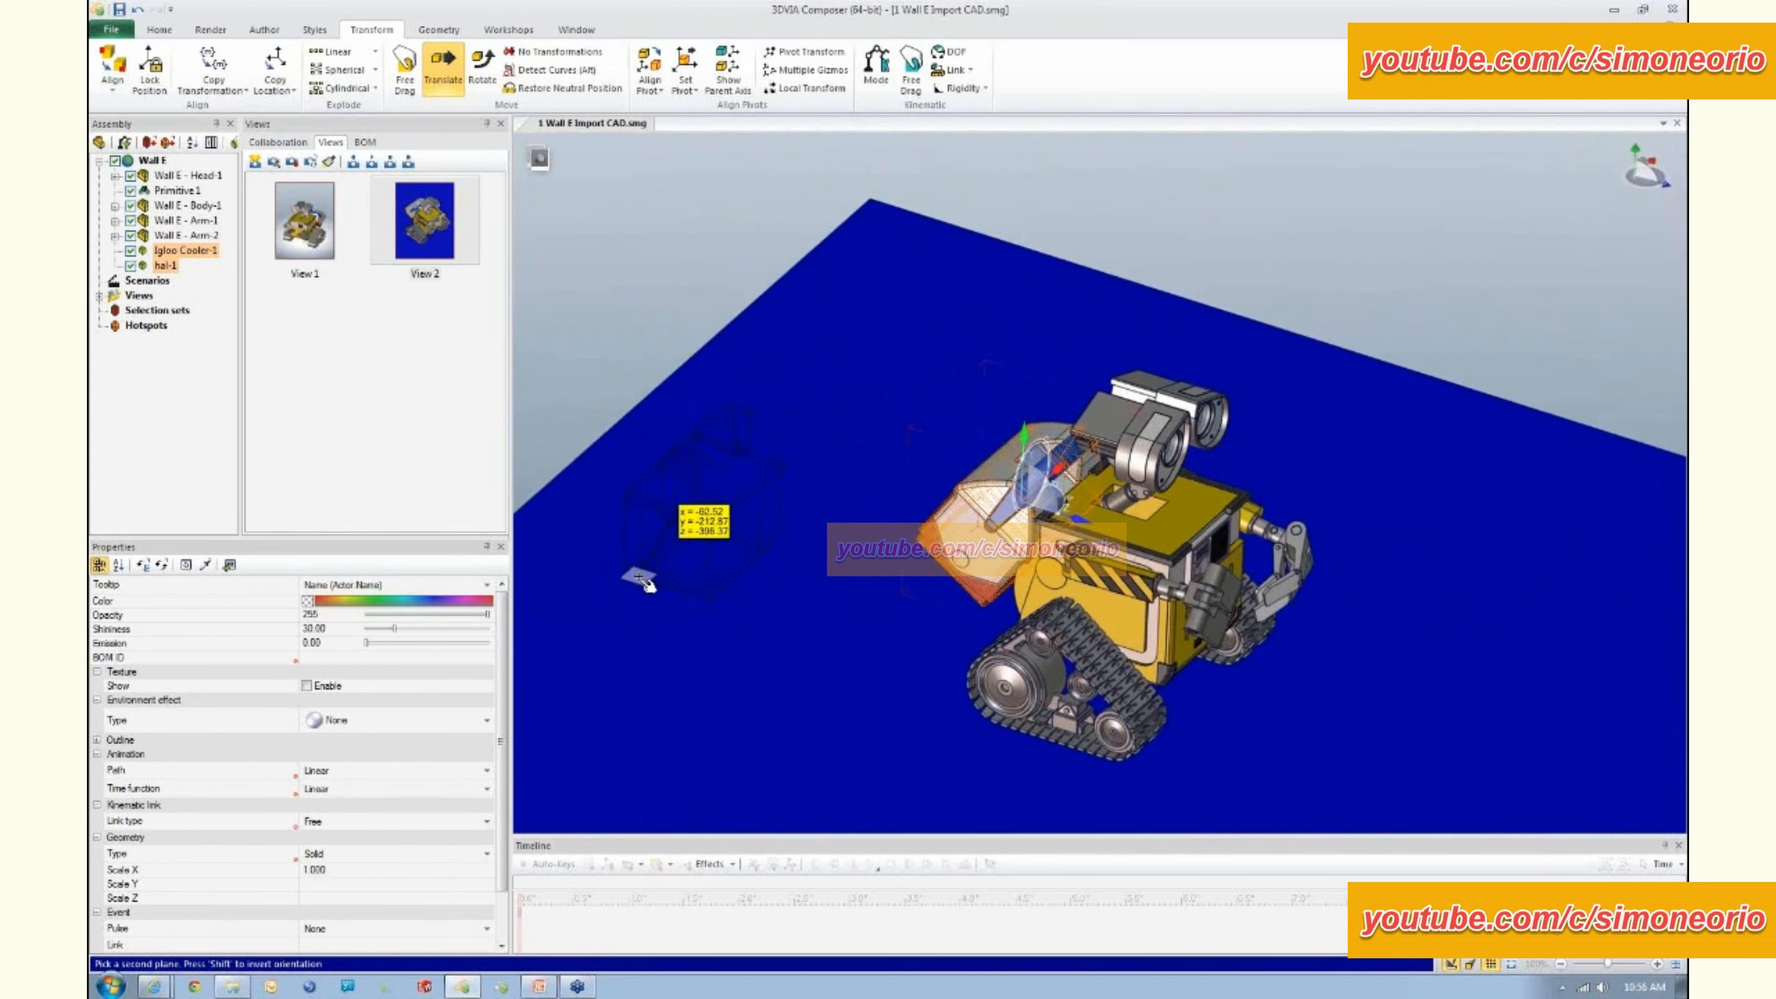
click(642, 580)
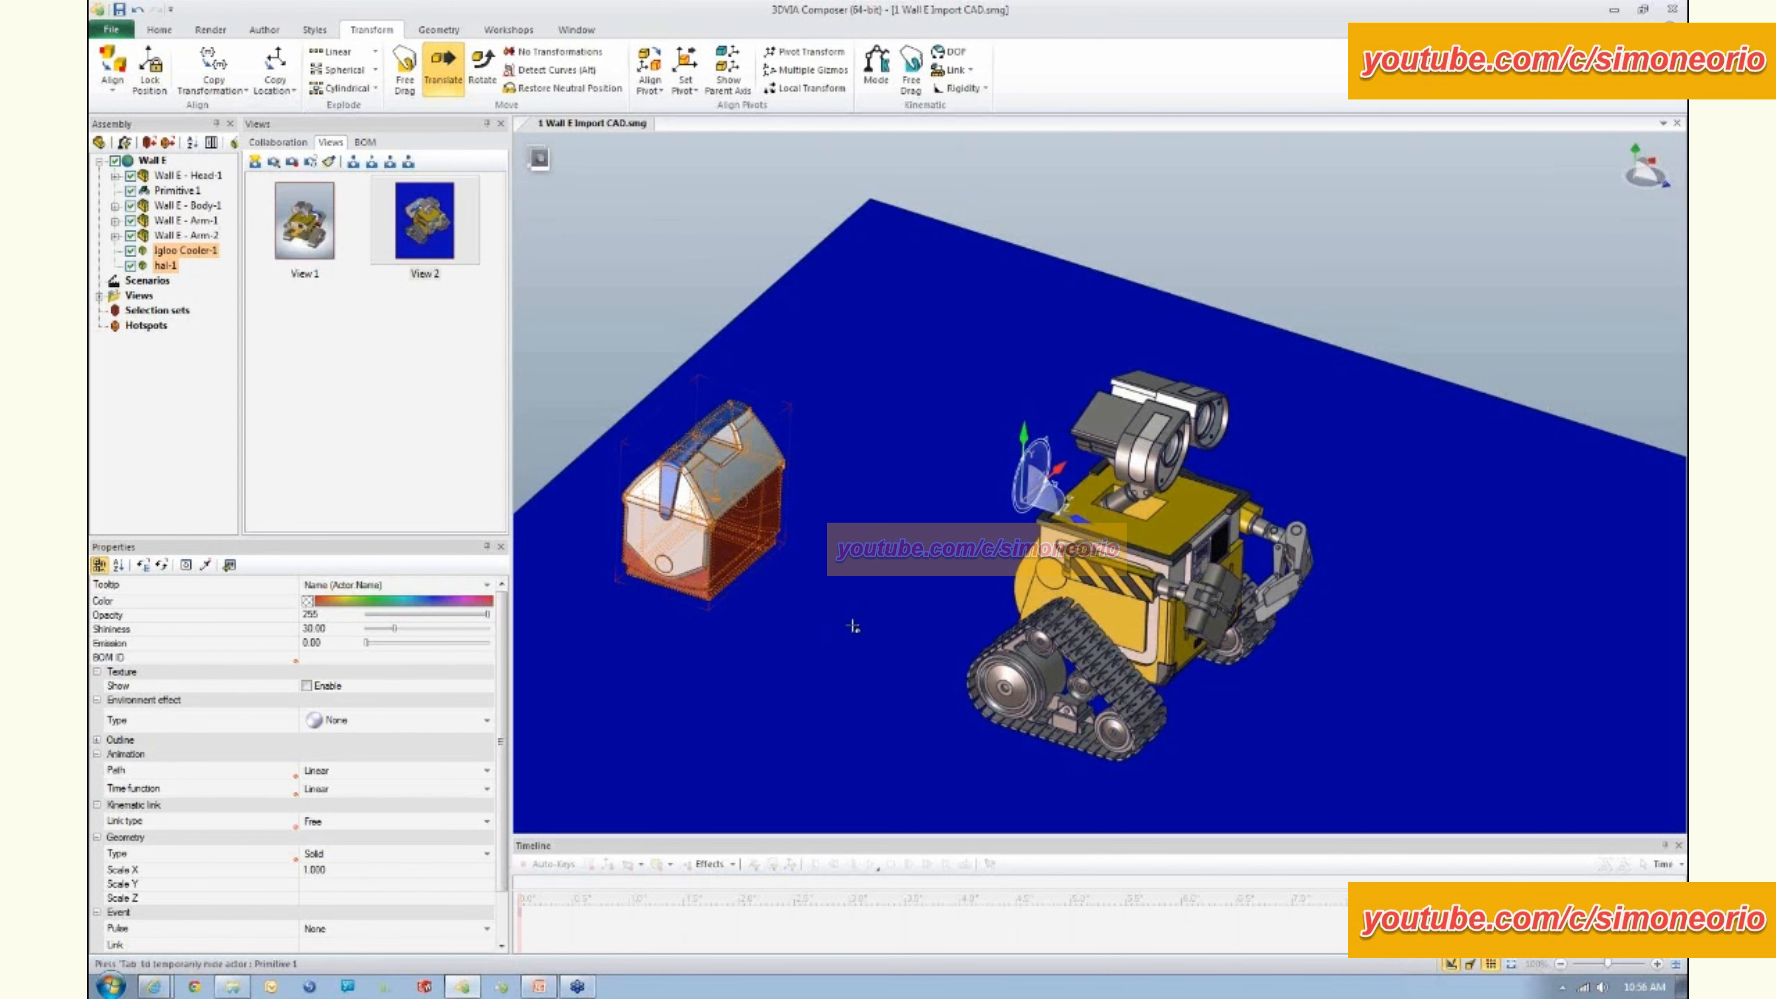
- Orbit to show the cooler standing beside the robot, clear the selection and capture a new view
middle_drag(888, 626, 881, 557)
mouse_move(882, 556)
right_down()
mouse_move(851, 554)
mouse_move(856, 582)
mouse_move(874, 565)
right_up()
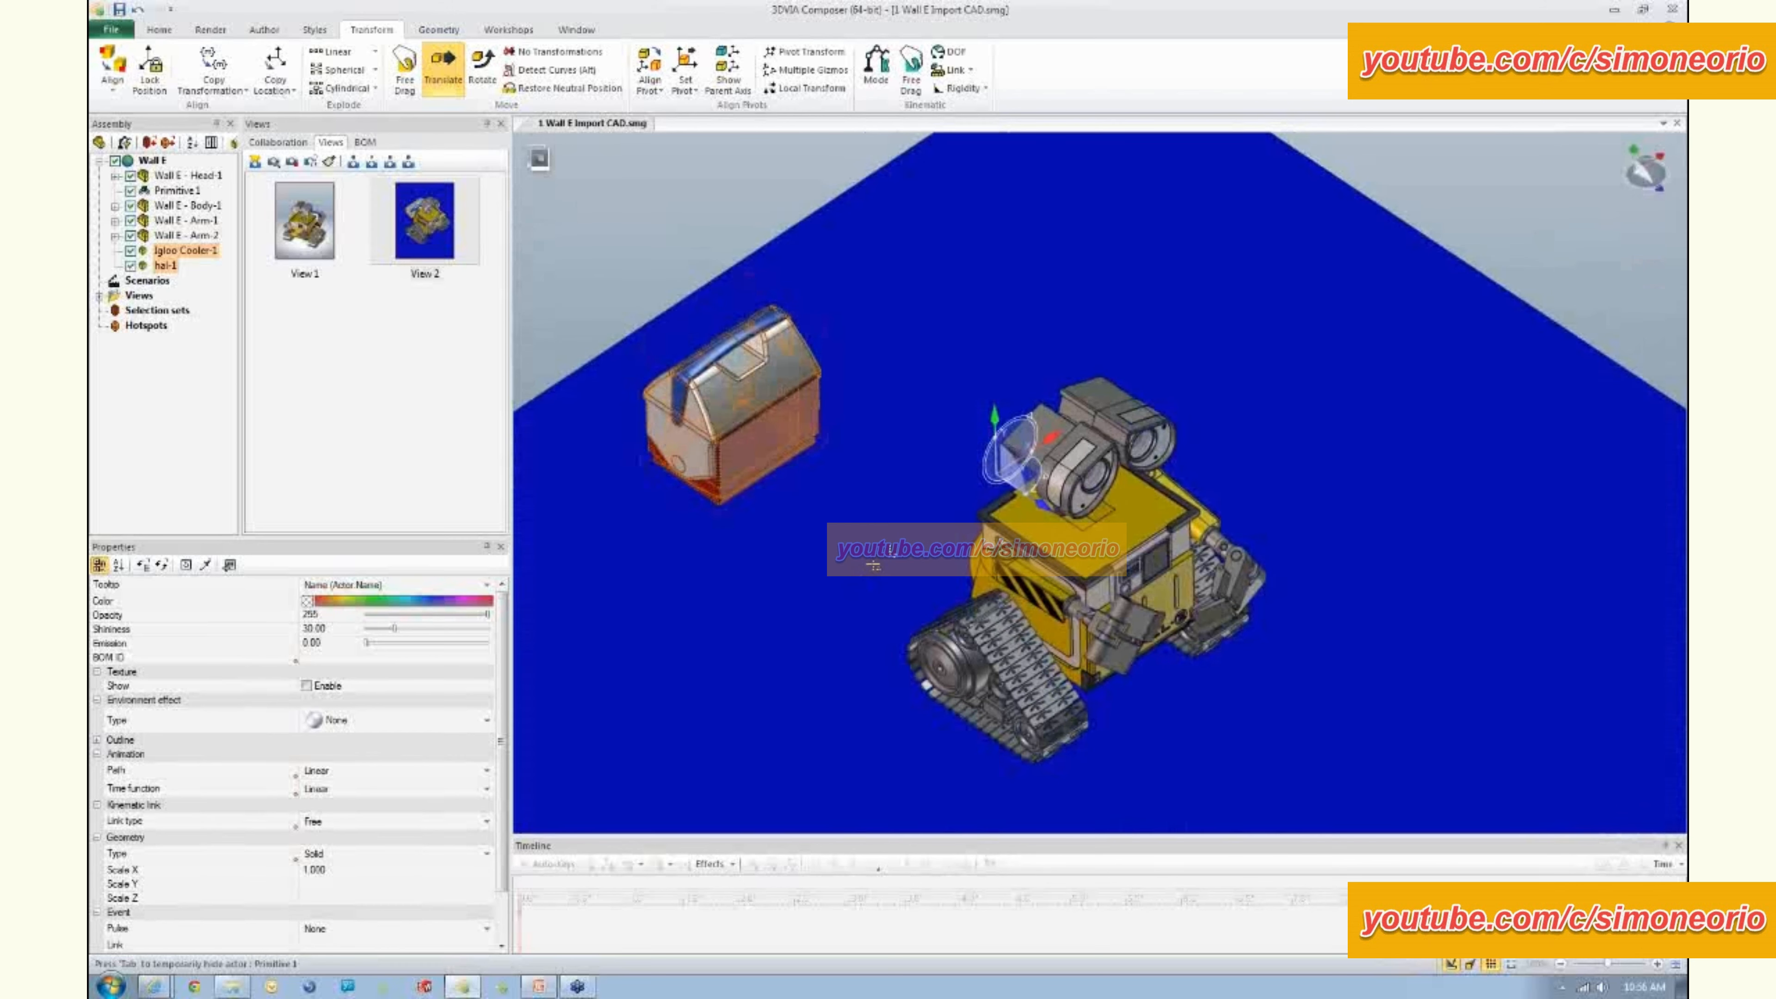
key(Escape)
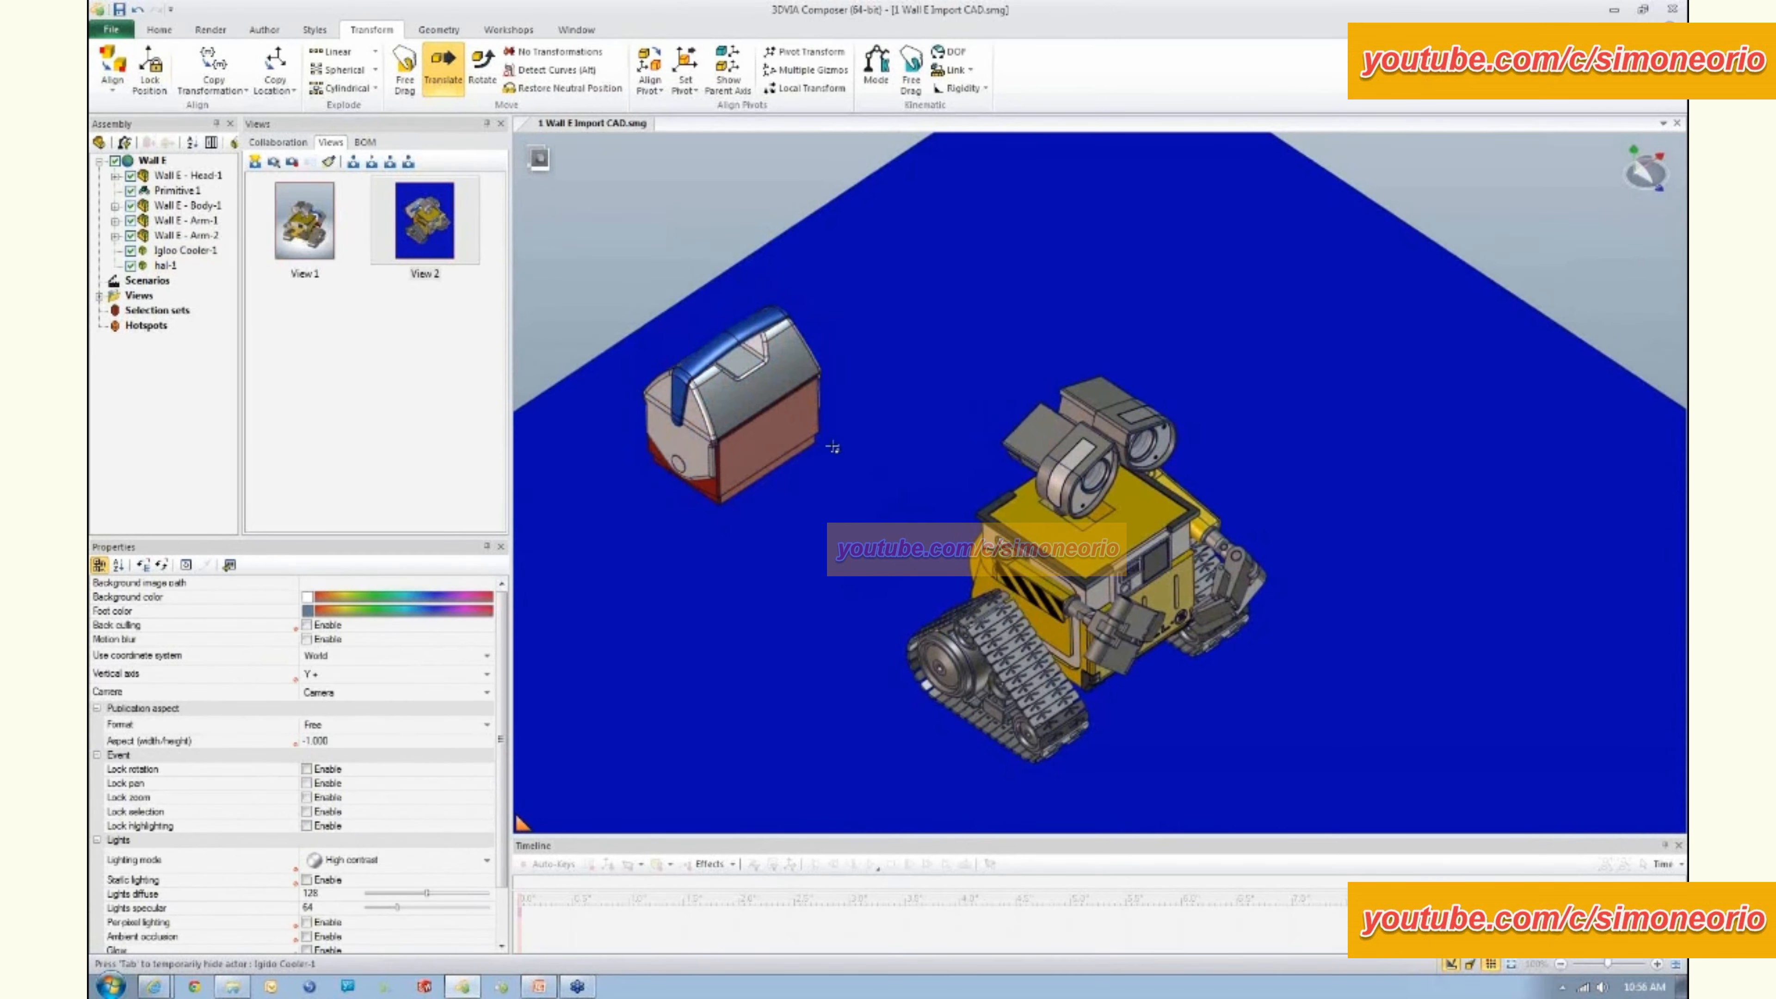
click(256, 162)
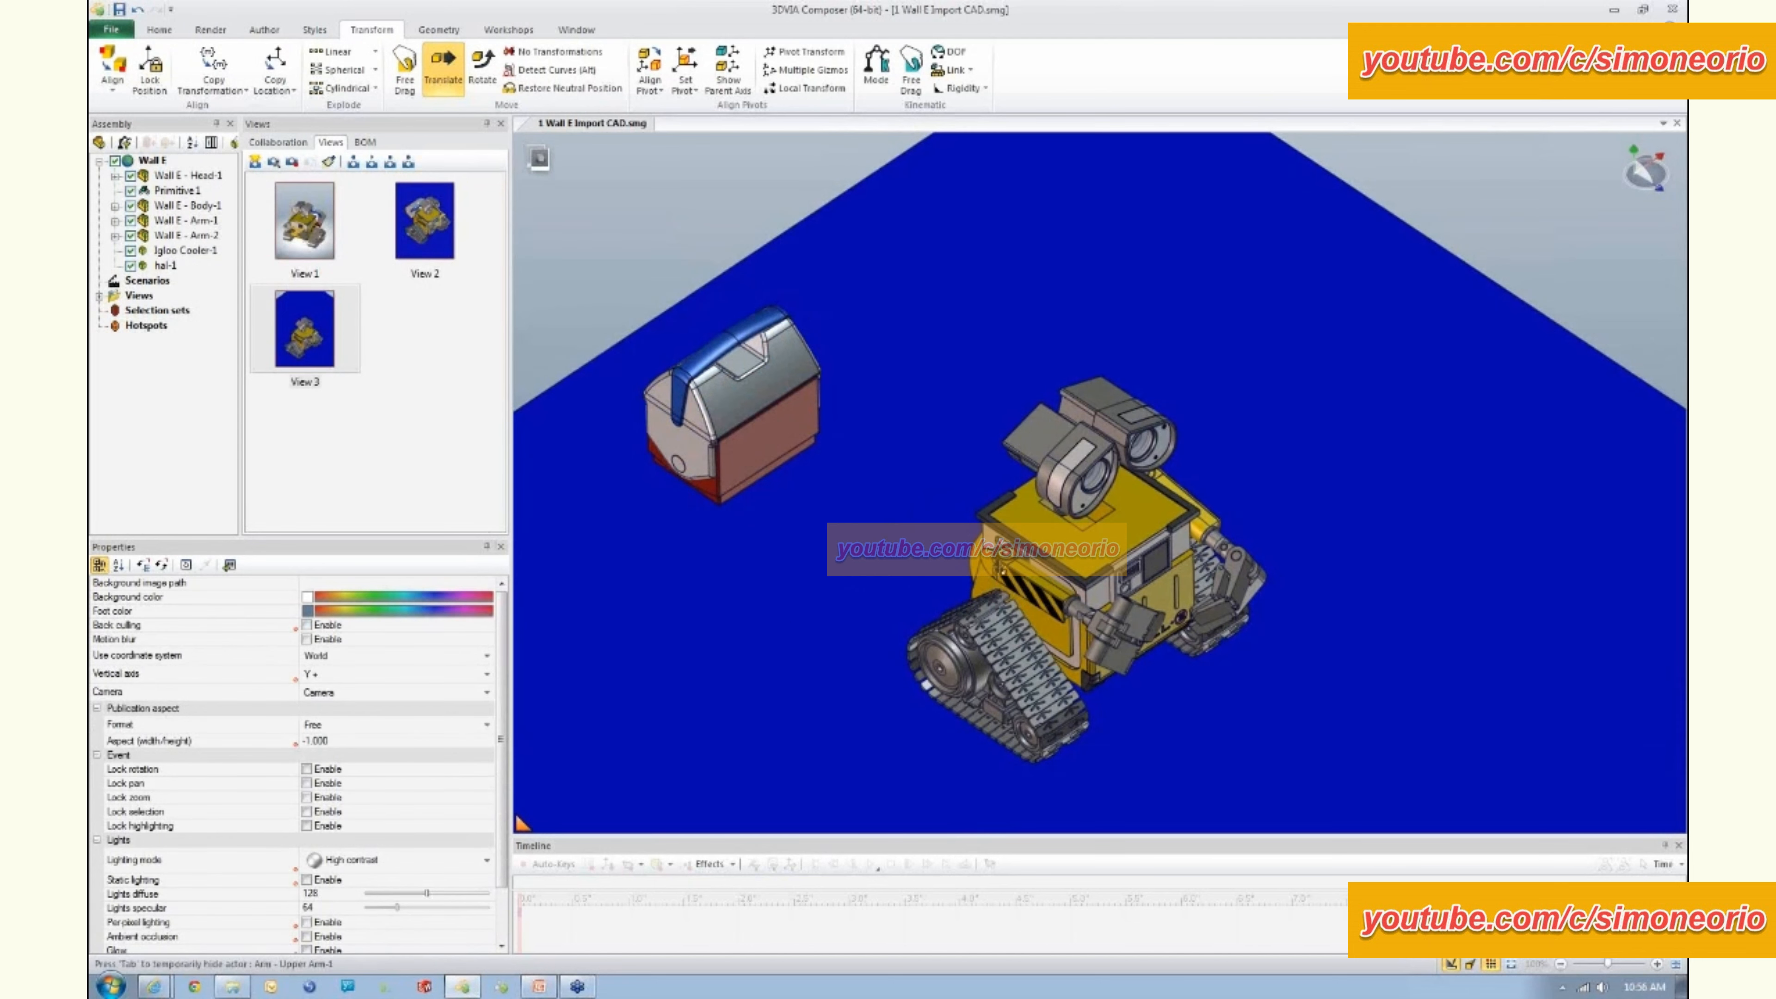
- Check that picking the robot's right eye selects a single part, and switch on assembly selection mode
click(1074, 458)
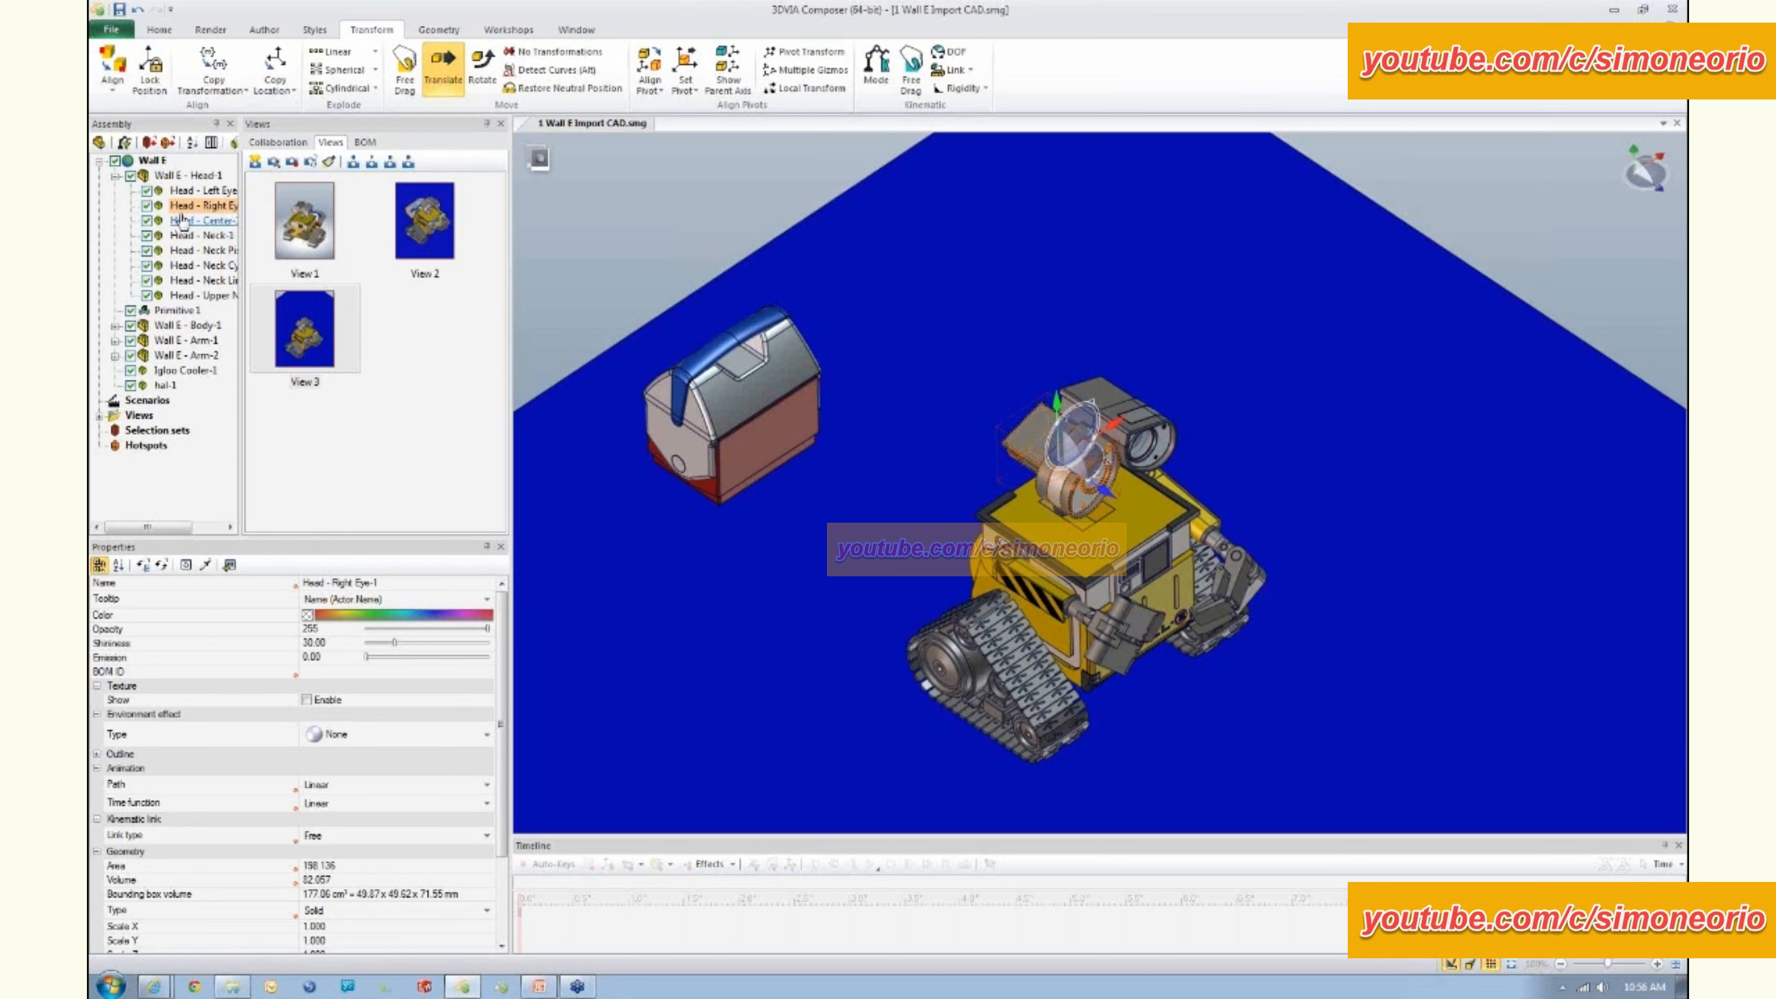
click(98, 144)
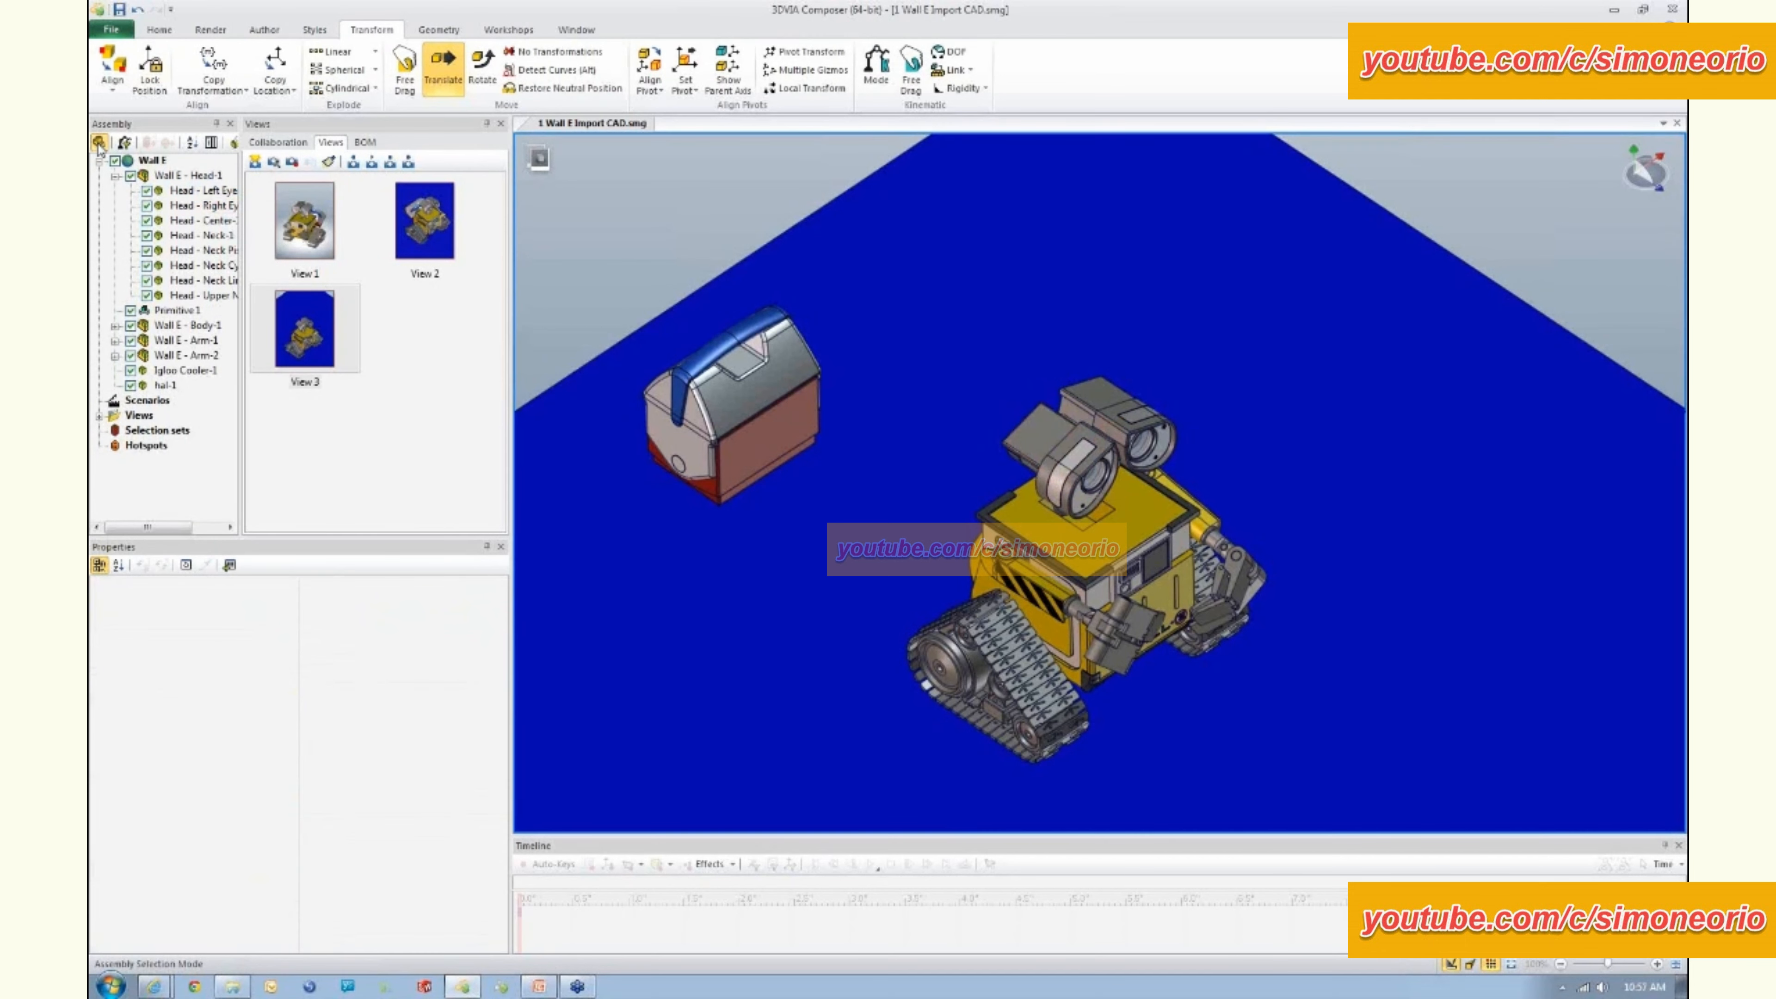
- Select the Wall E - Head-1 assembly and translate it off the robot's body, out to its side
click(1064, 439)
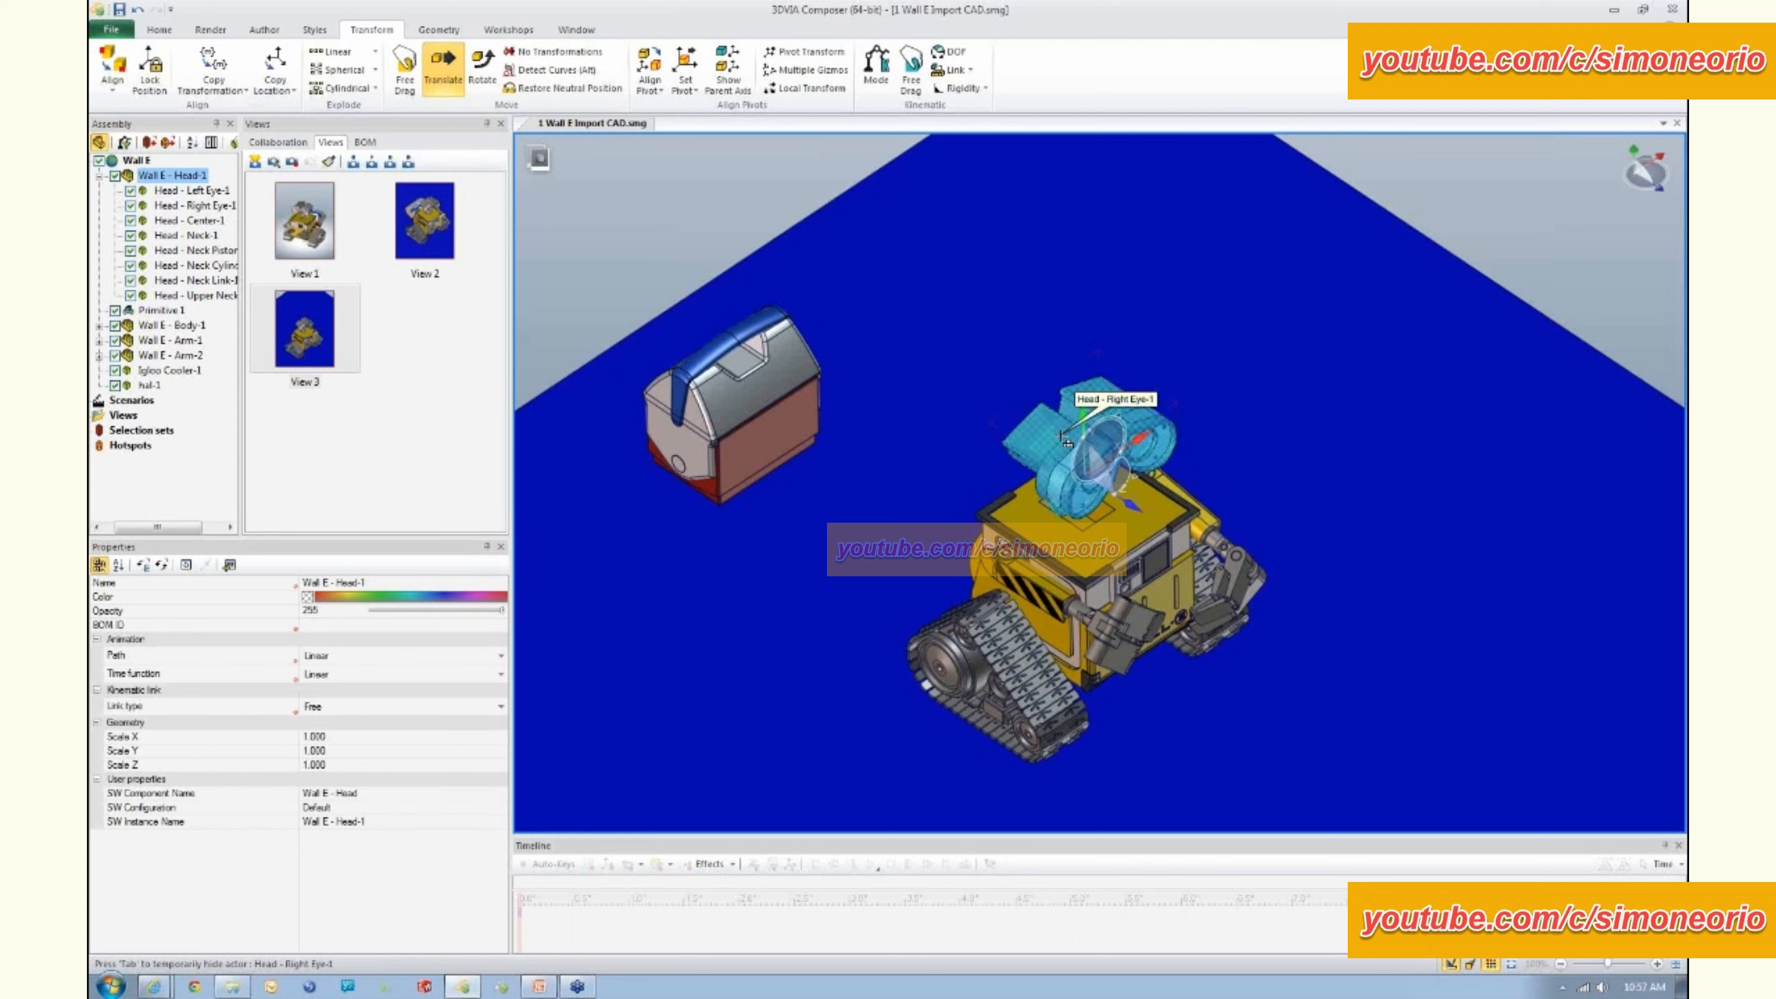
right_click(994, 411)
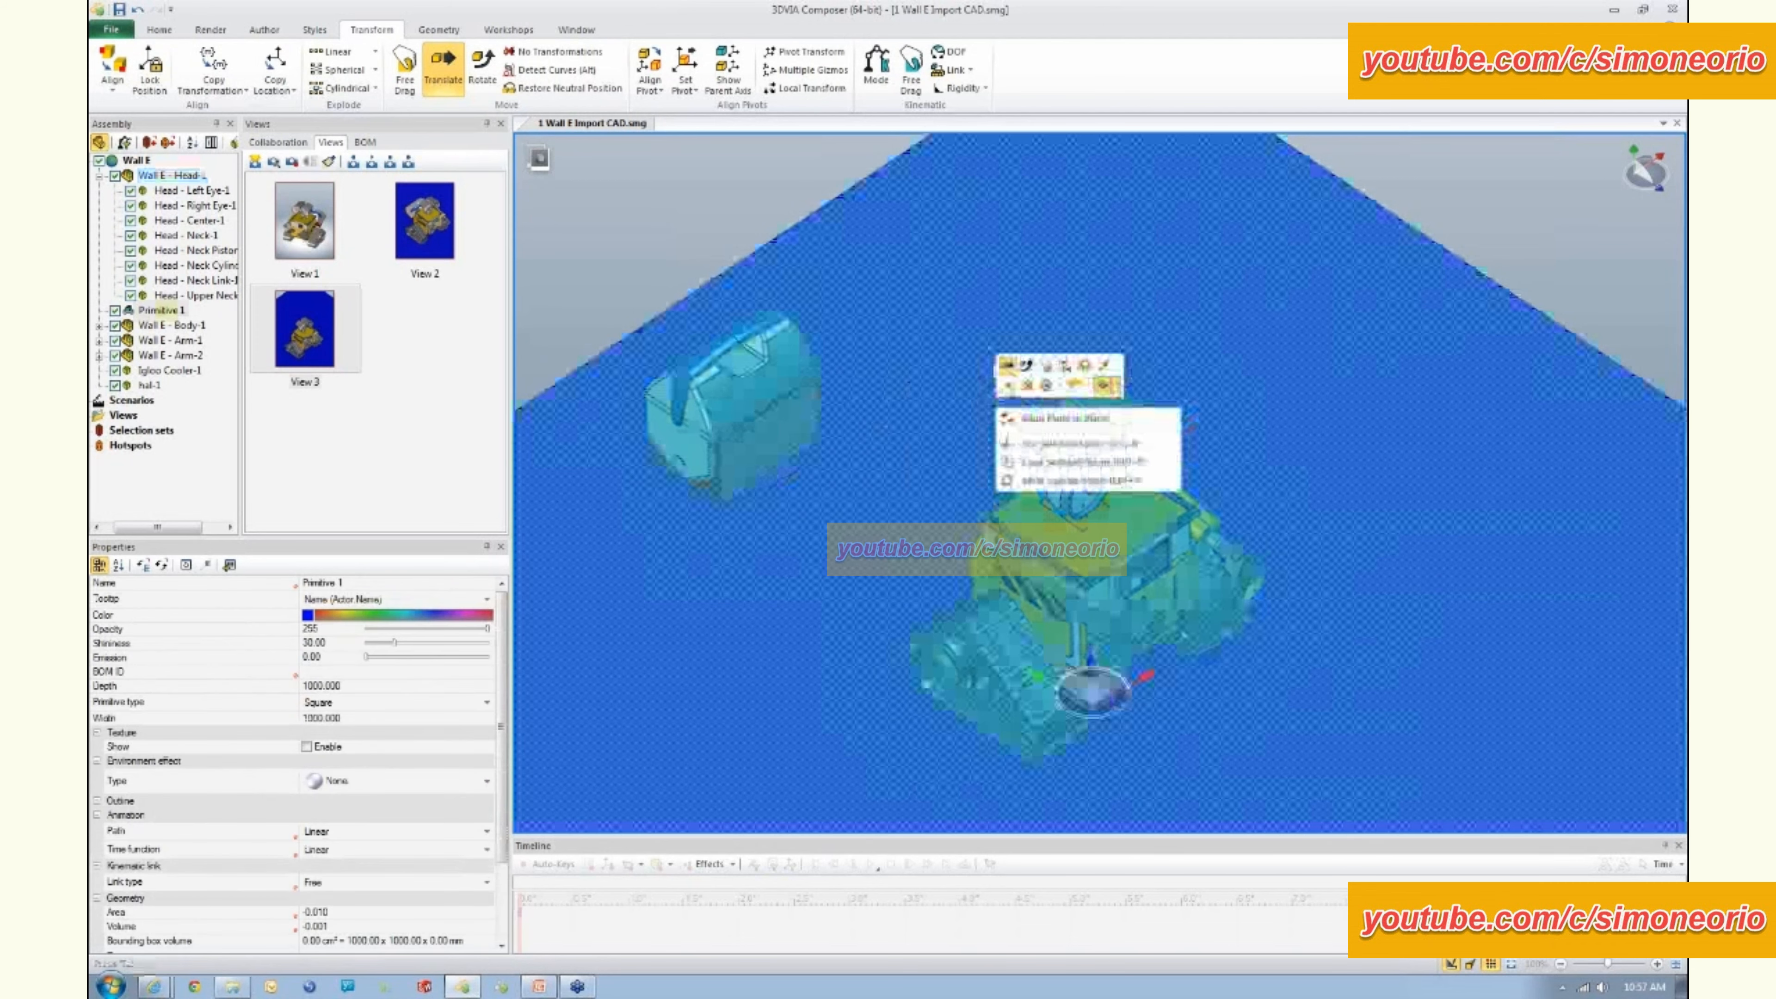
click(1054, 450)
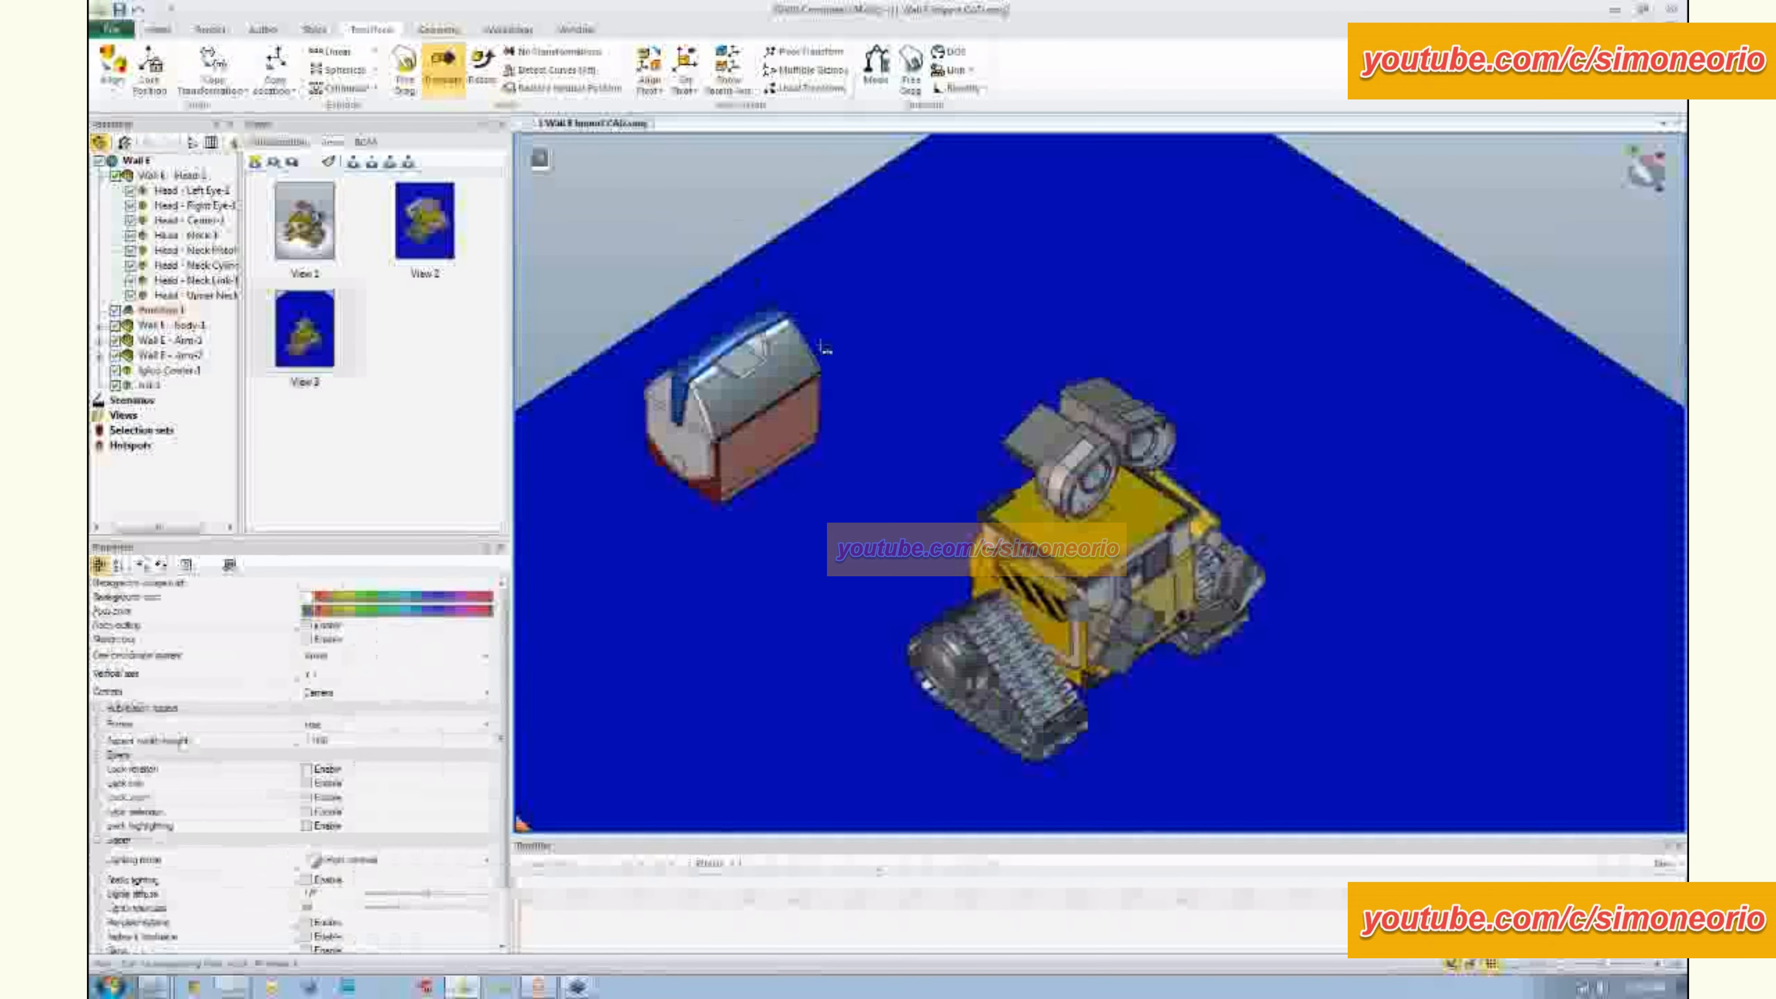
click(1055, 450)
right_click(1062, 442)
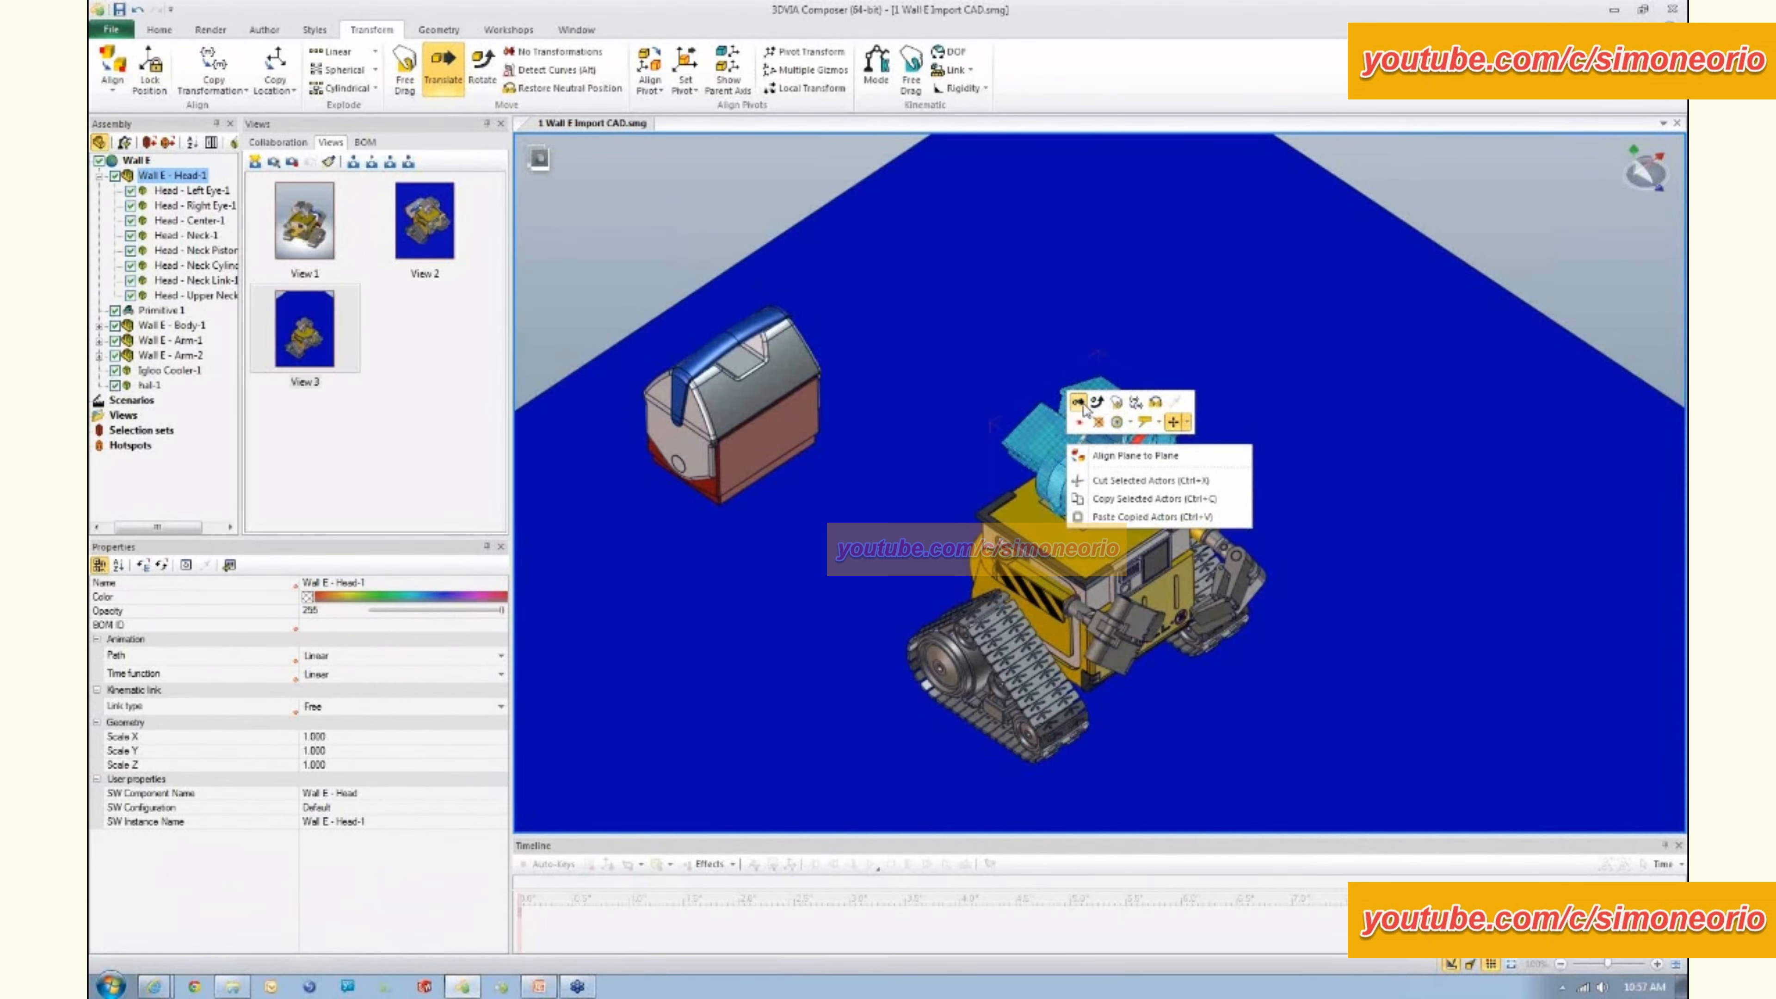
click(1080, 420)
click(443, 67)
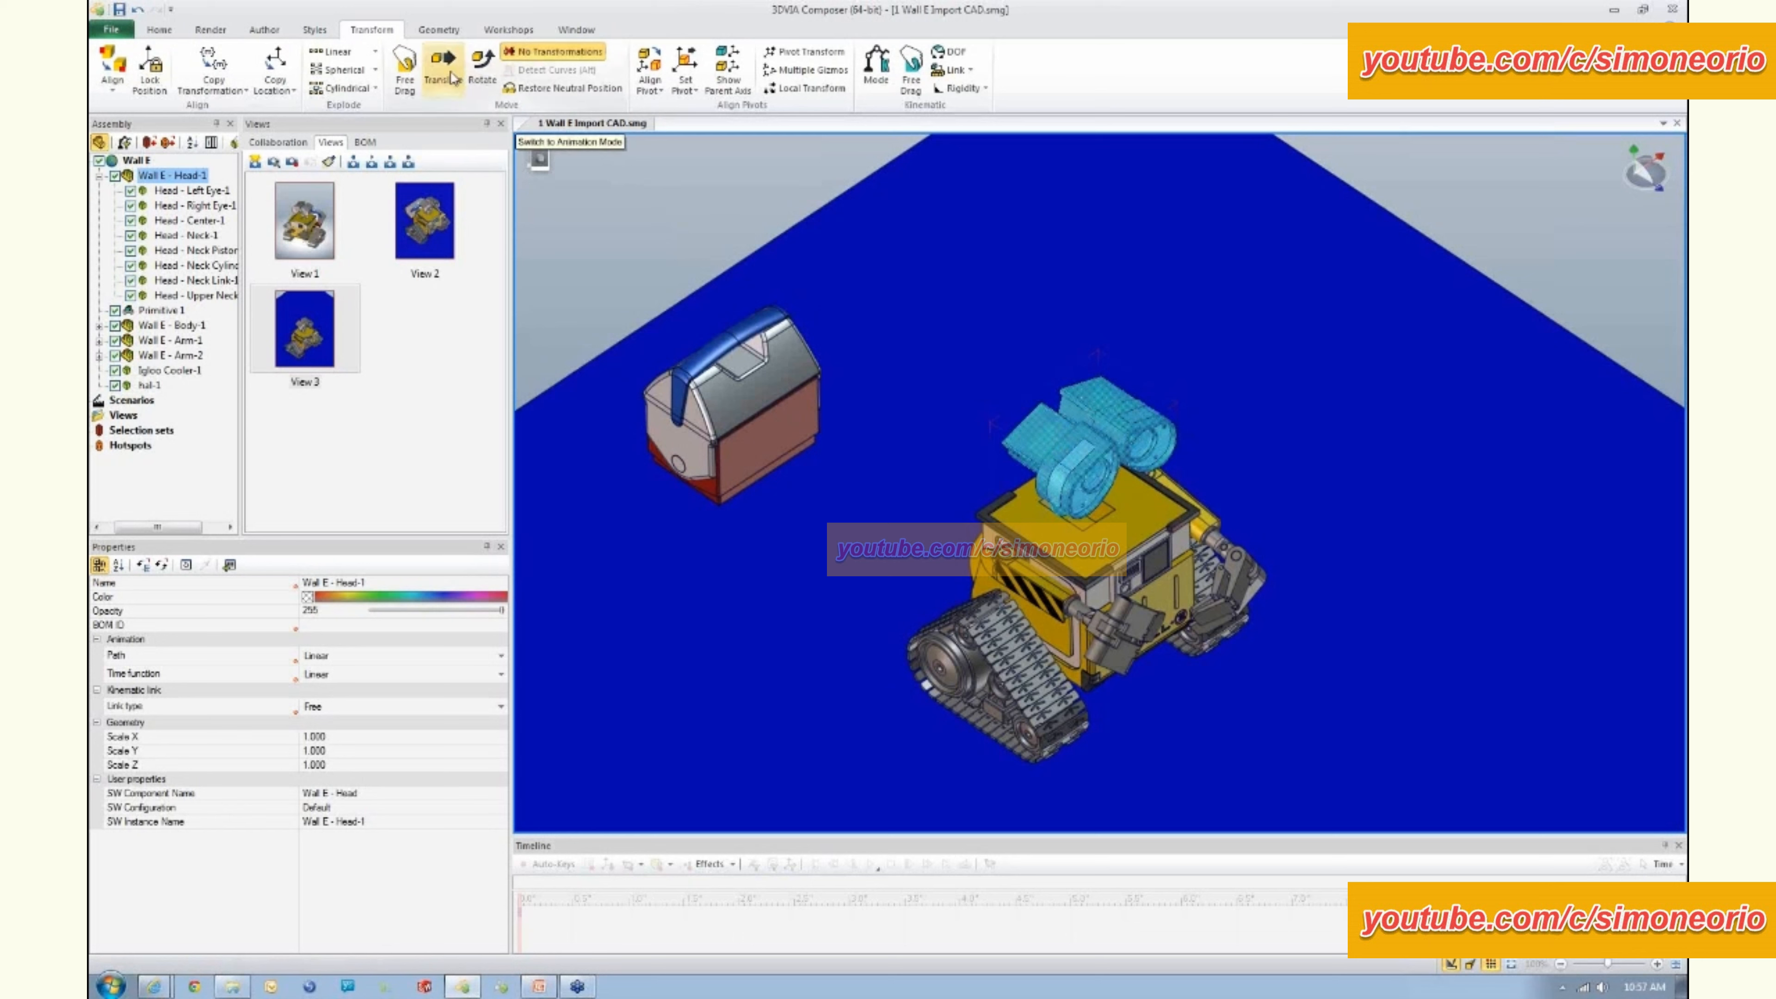
drag(1103, 427, 1397, 337)
- Tilt the detached head assembly with the Rotate tool, then switch back to the Translate tool
right_drag(1263, 467, 1220, 372)
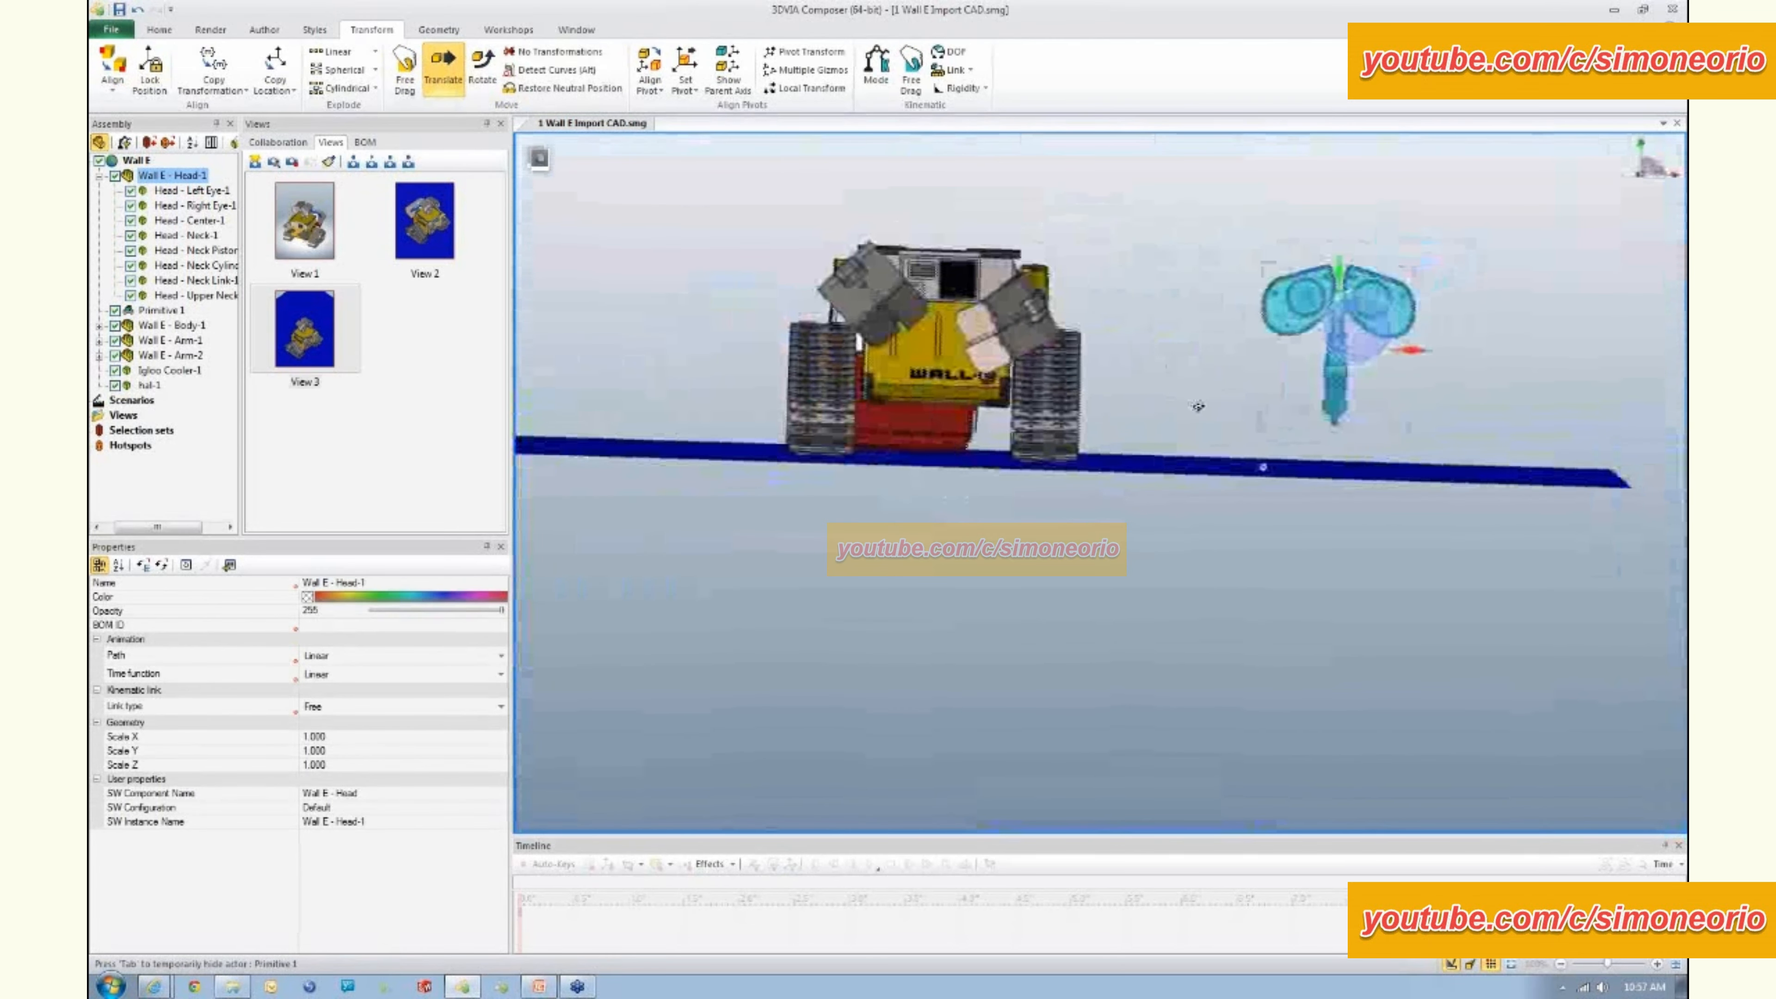
right_click(1197, 378)
click(1237, 339)
drag(1369, 326, 1350, 427)
right_click(1197, 332)
click(1223, 297)
- Orbit to look down on the robot and its detached head, clear the selection and capture a new view
right_drag(1225, 398, 1281, 483)
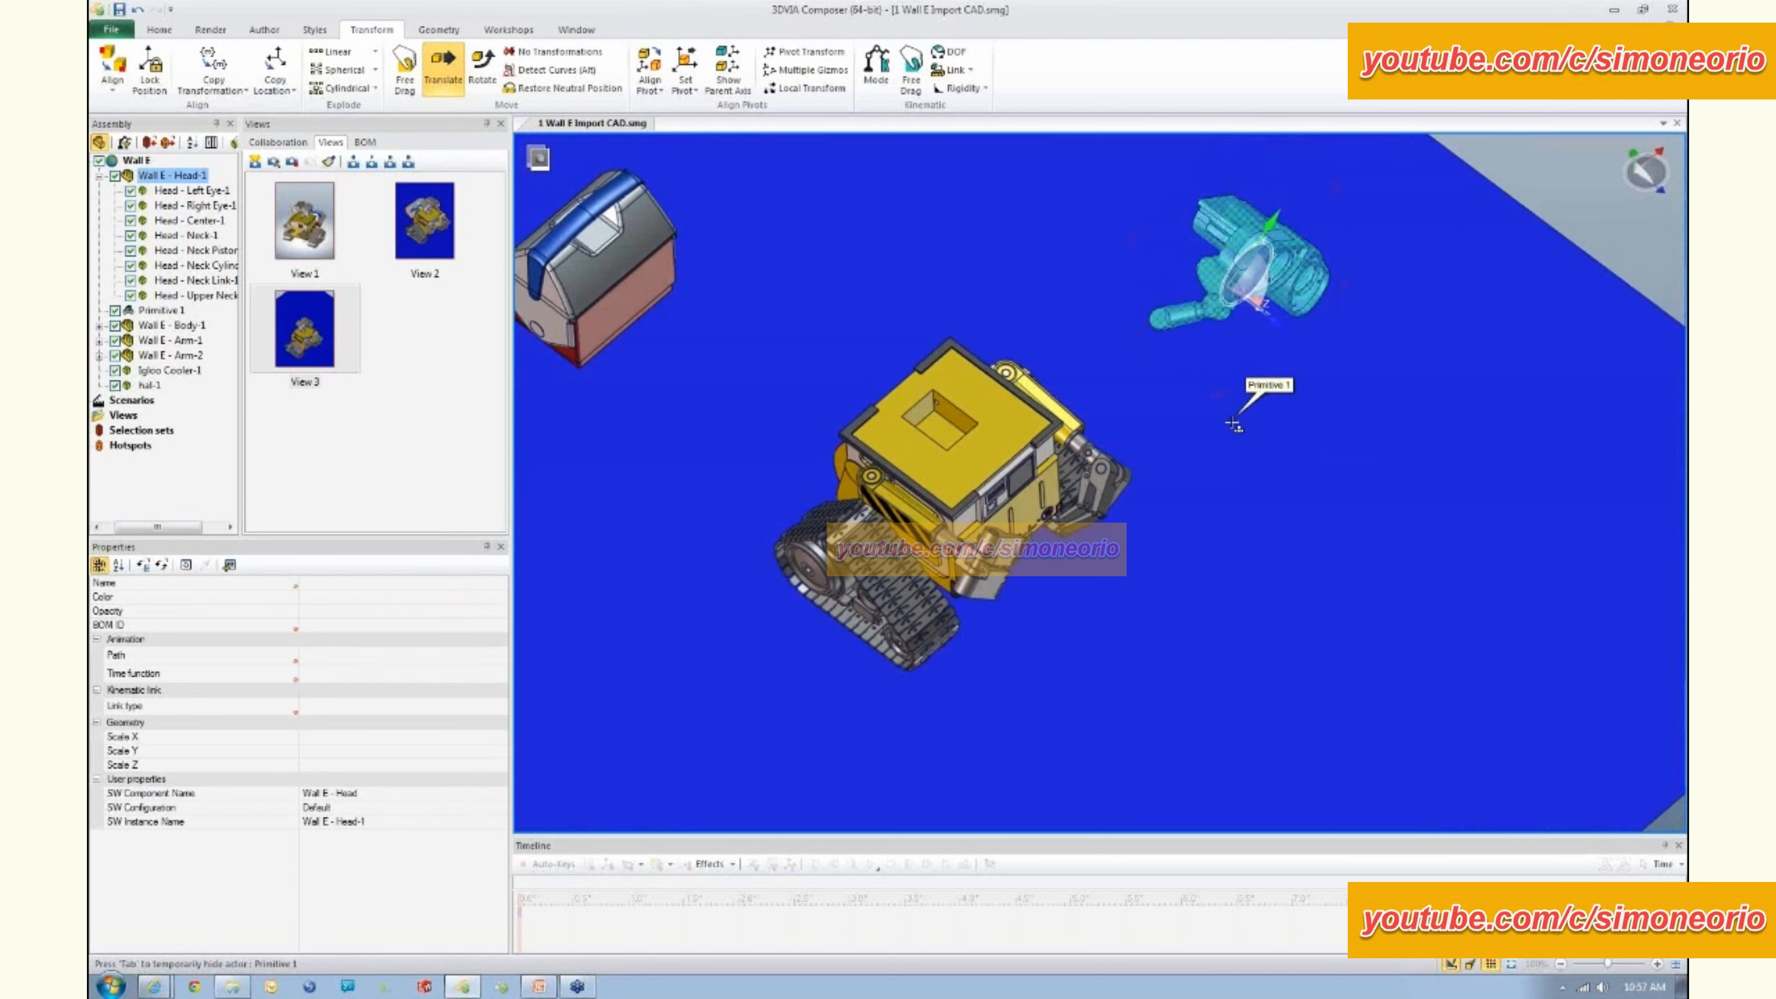
click(1234, 424)
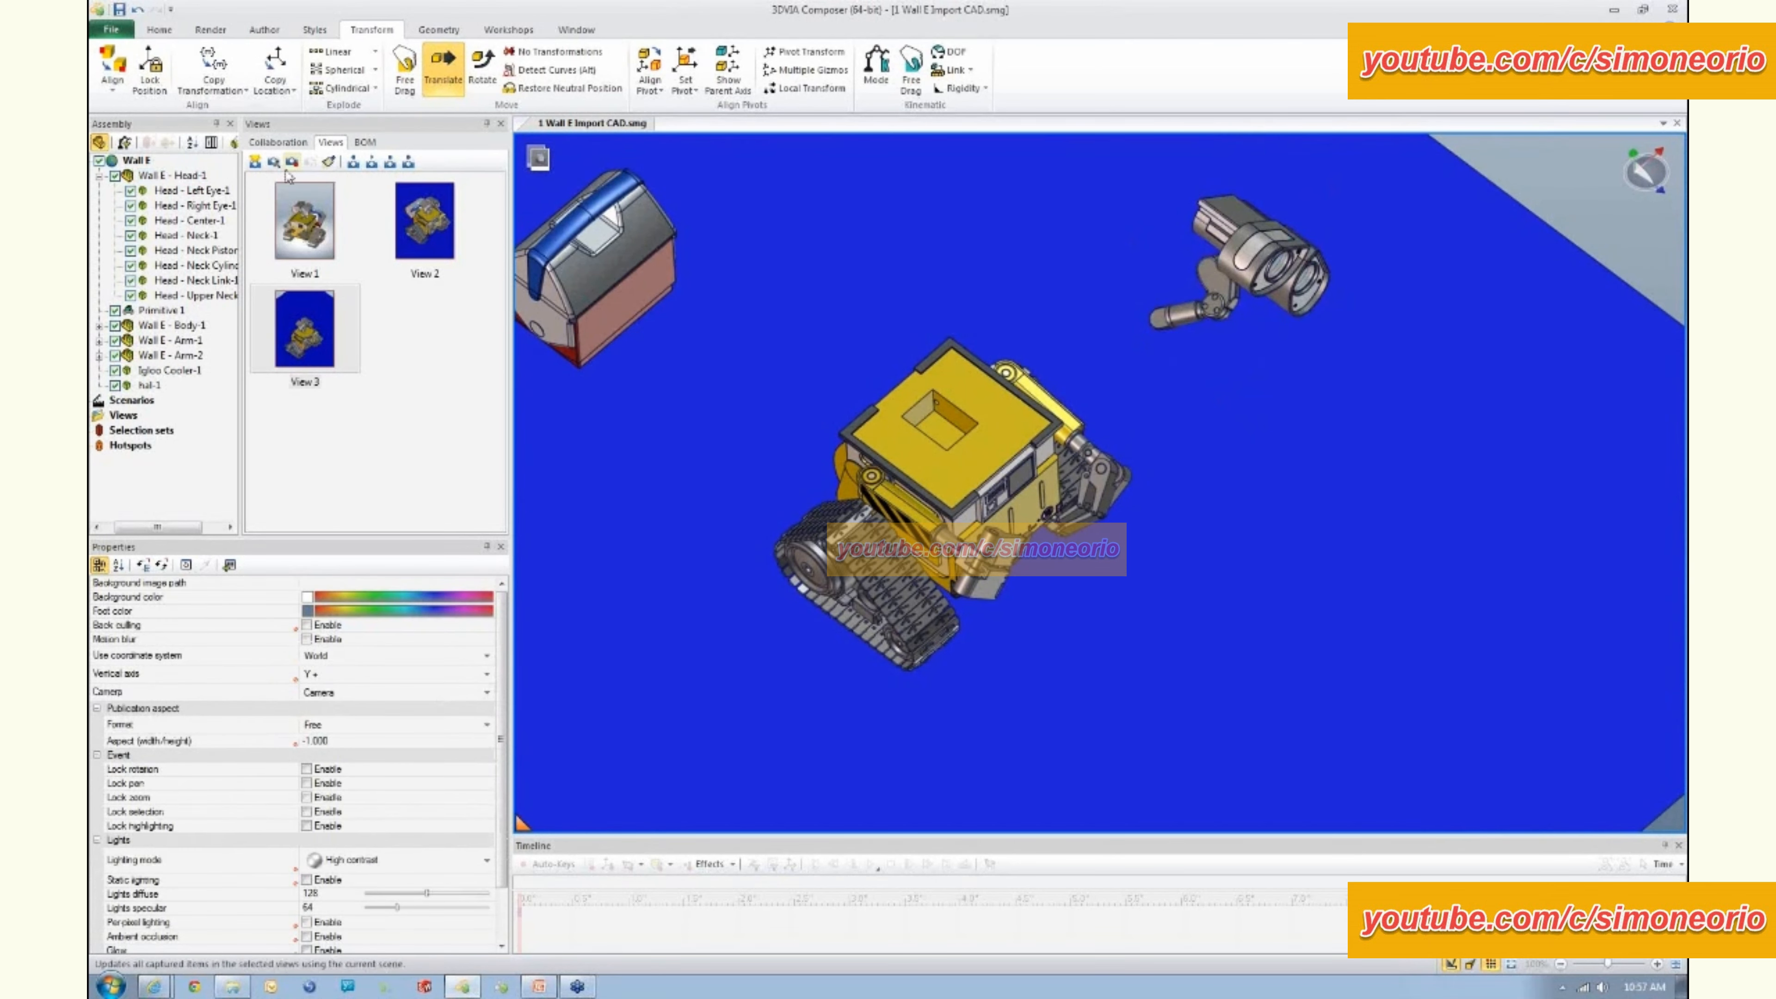
click(256, 167)
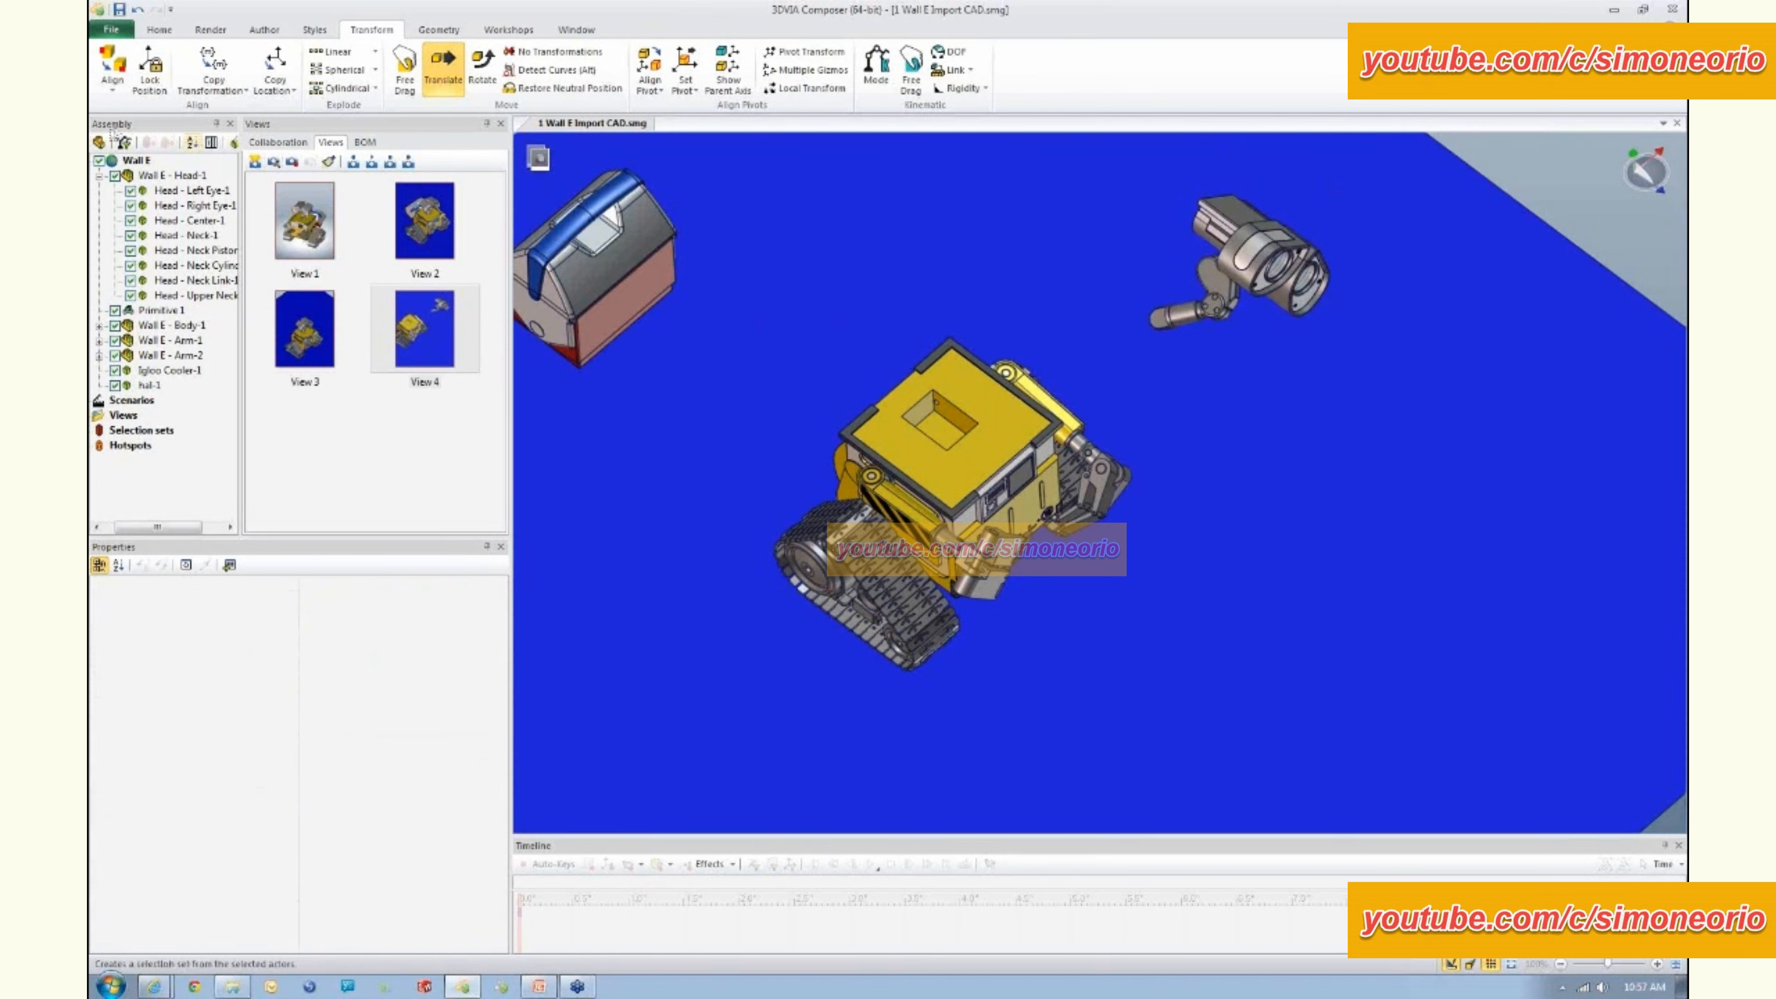
- Select all actors in the scene and apply Show Selection and Hide Others
click(1284, 257)
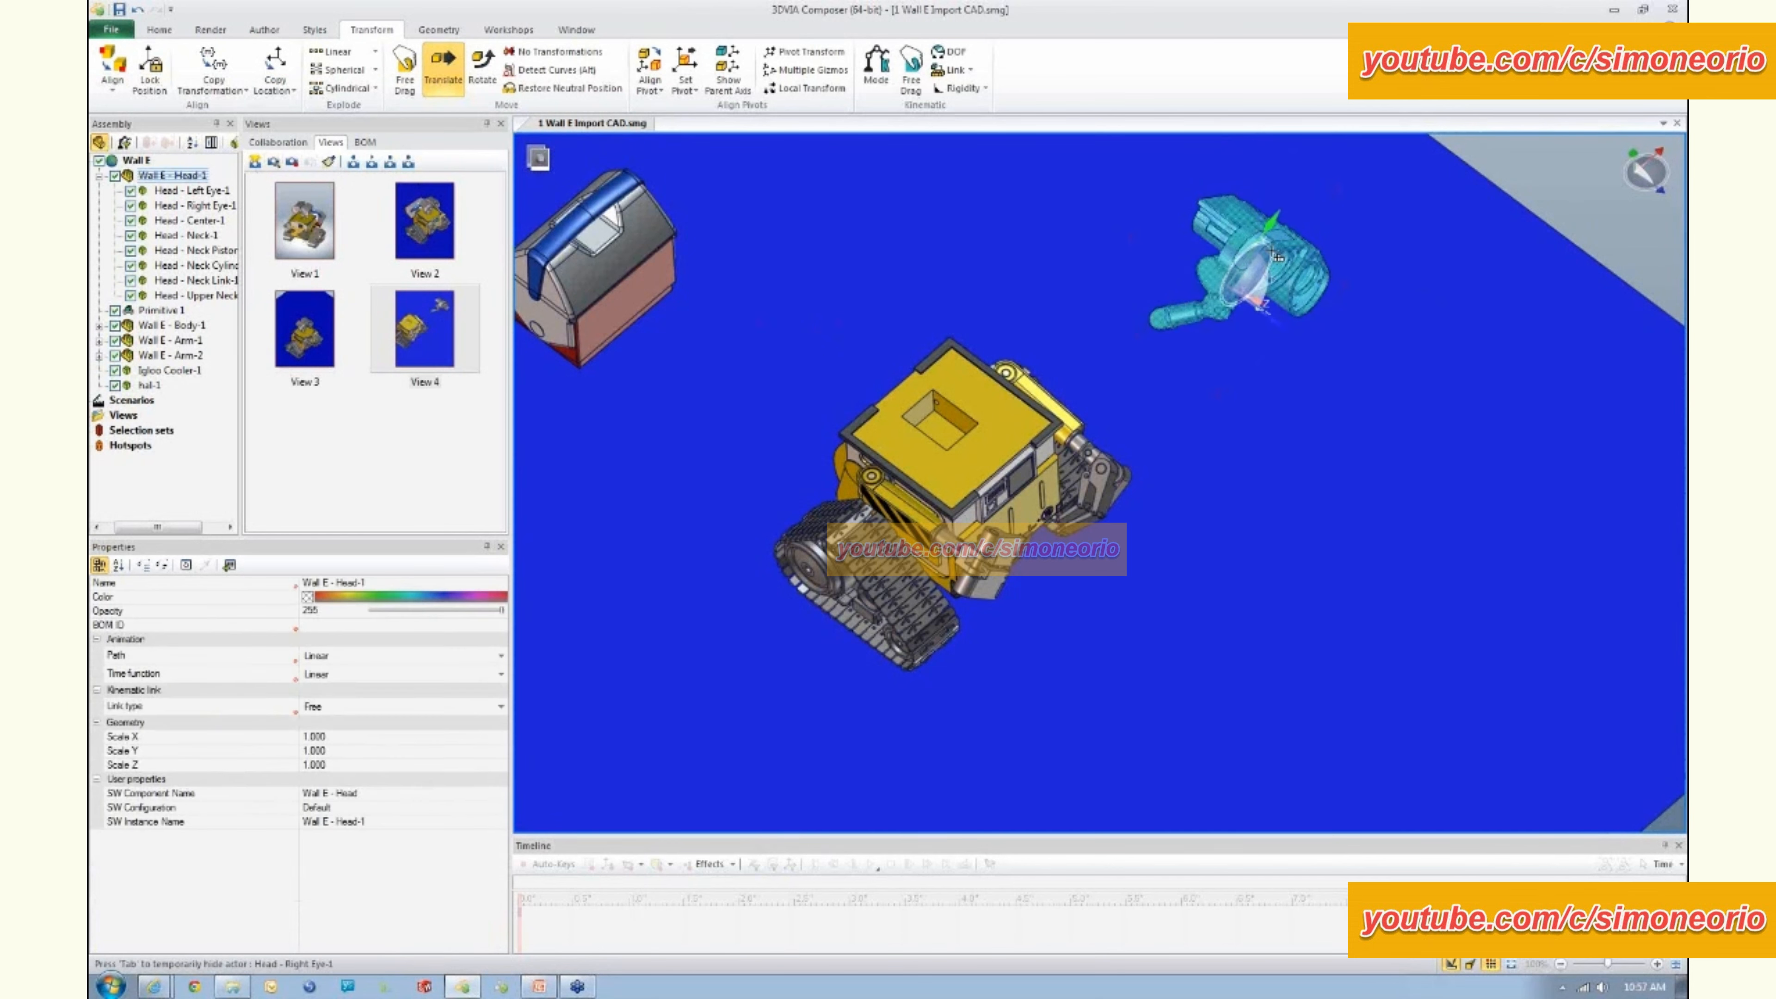
click(1320, 387)
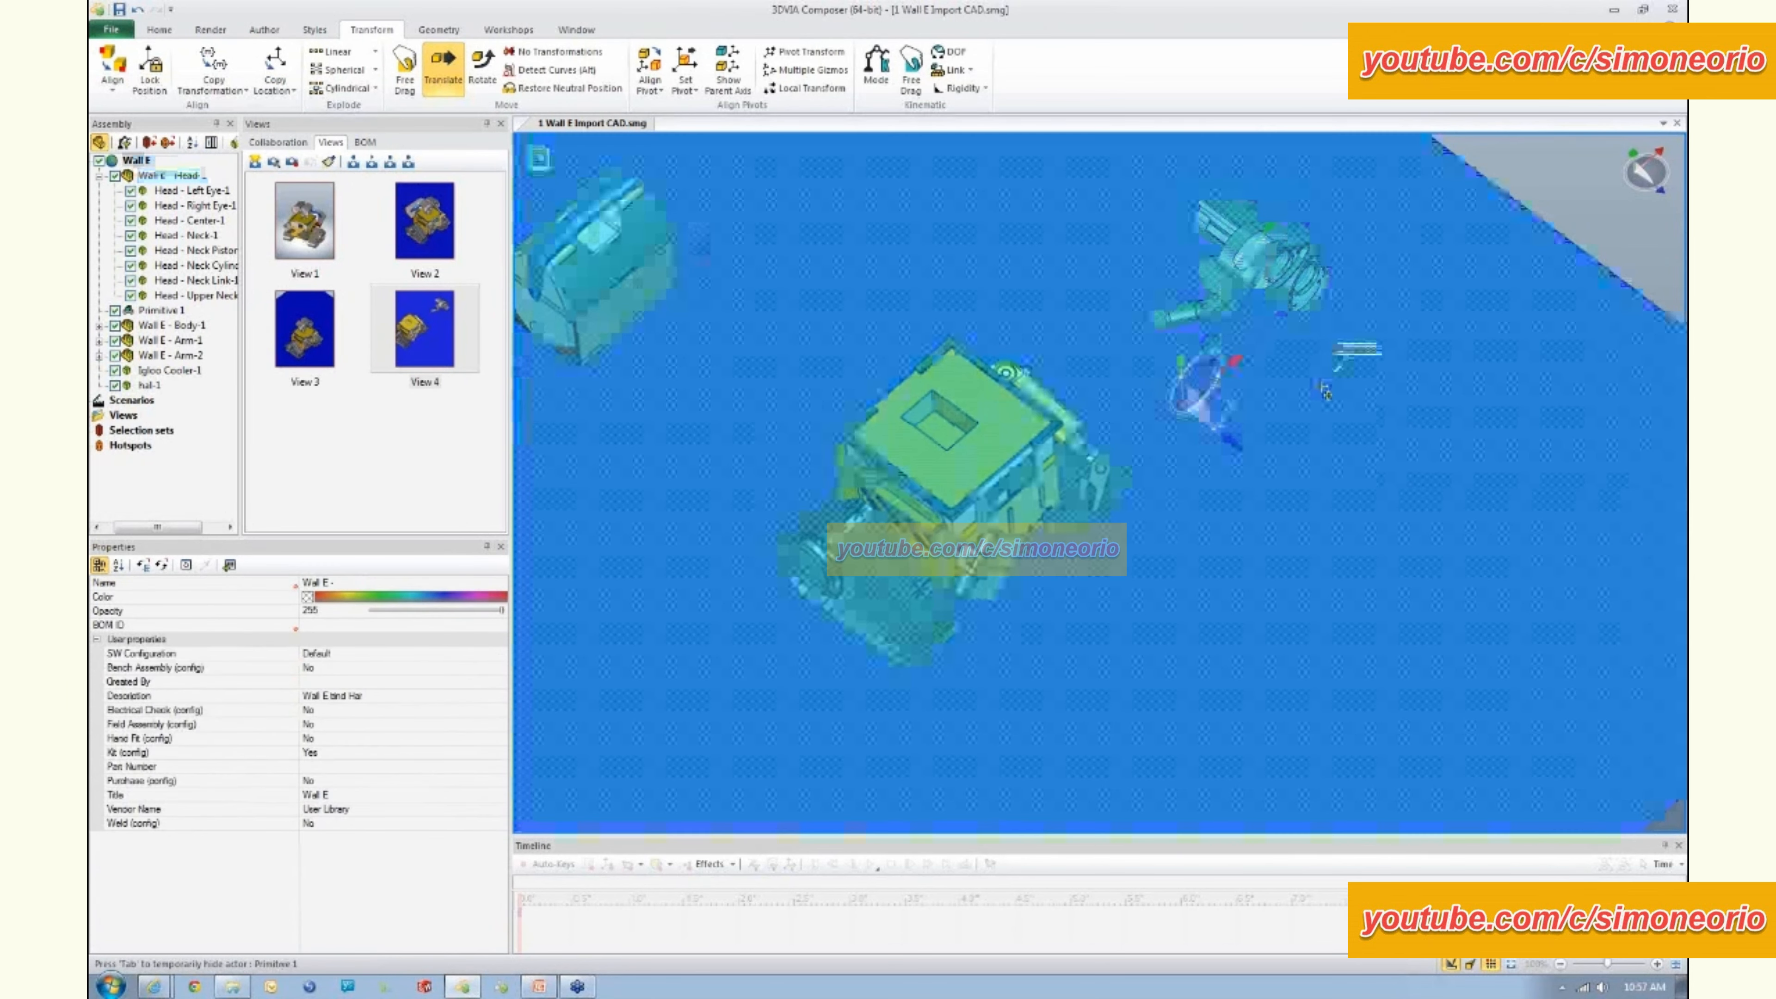
right_click(1556, 184)
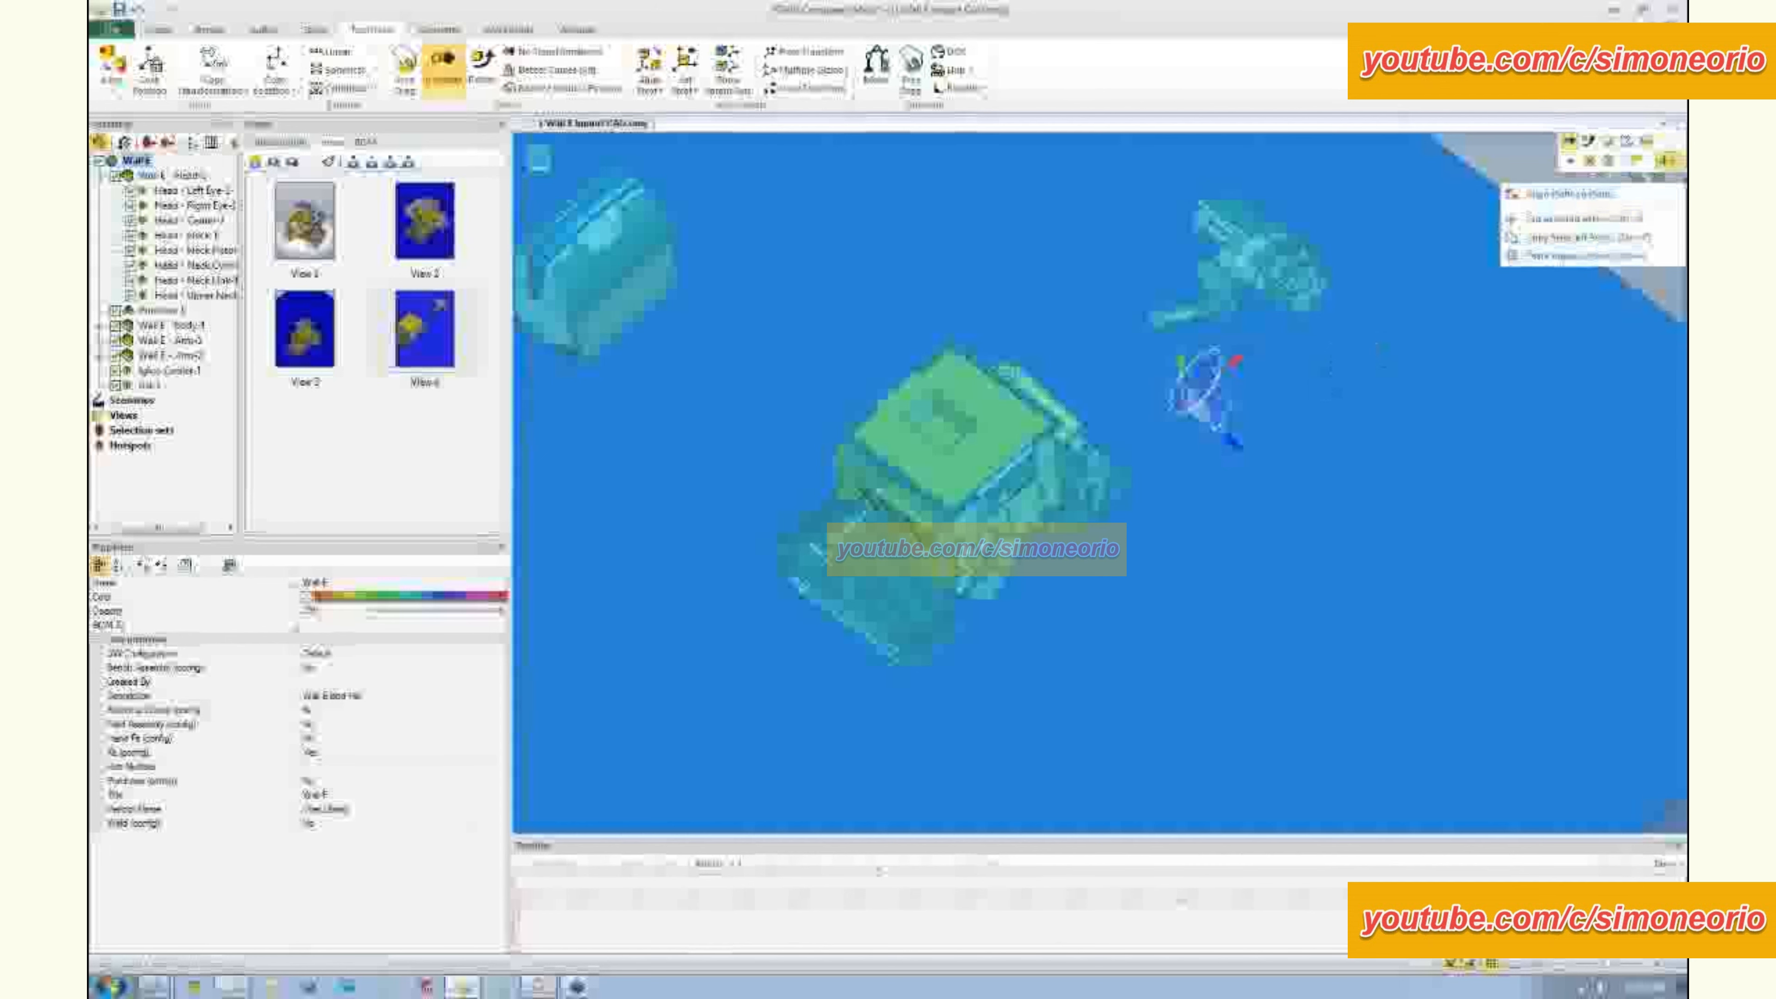
click(1626, 162)
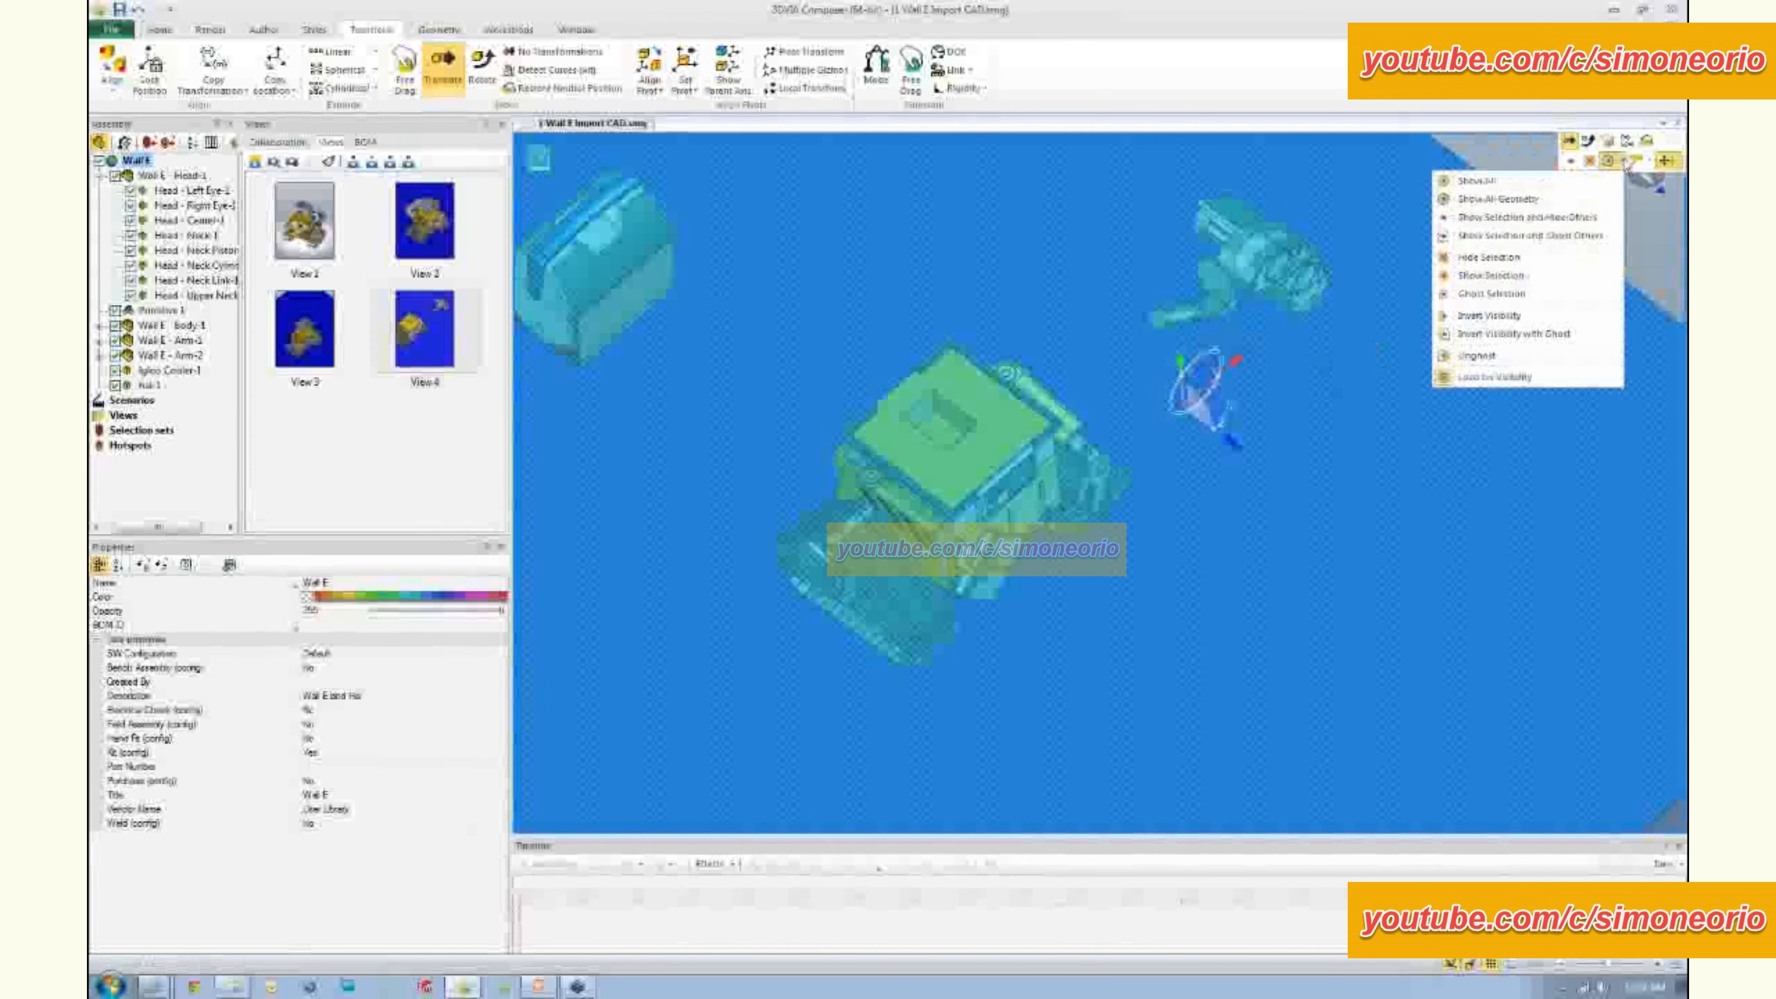
click(1564, 219)
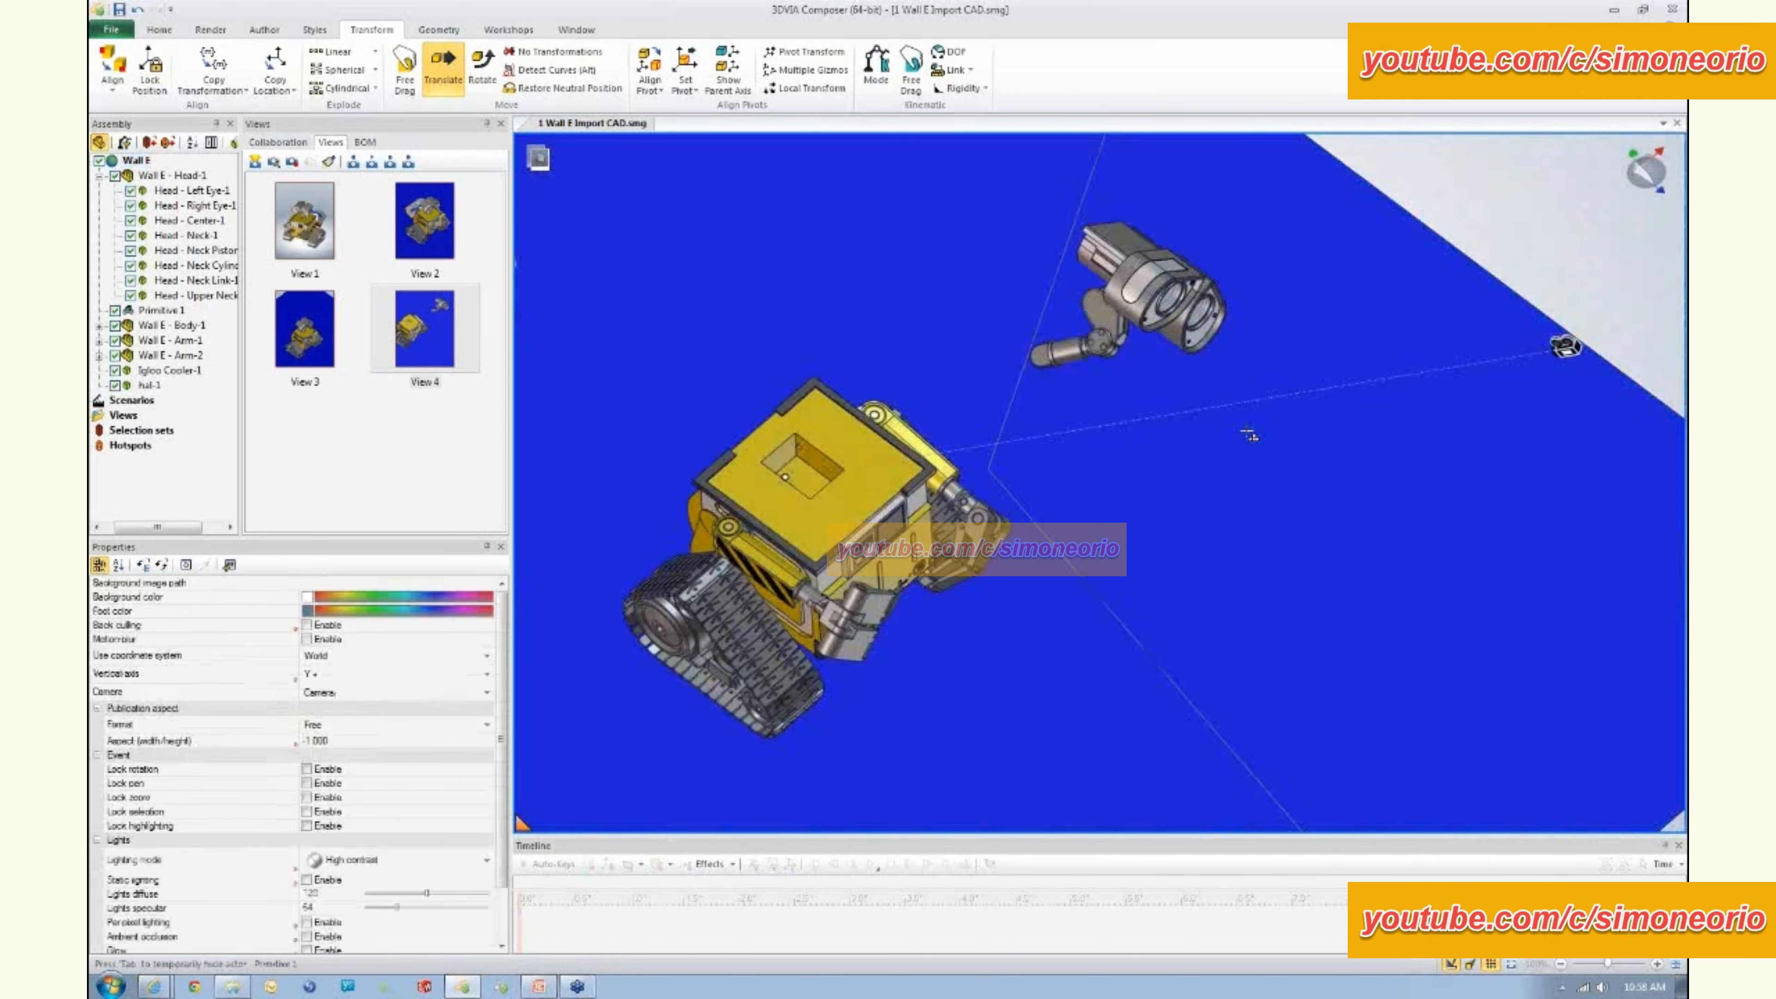
click(1251, 436)
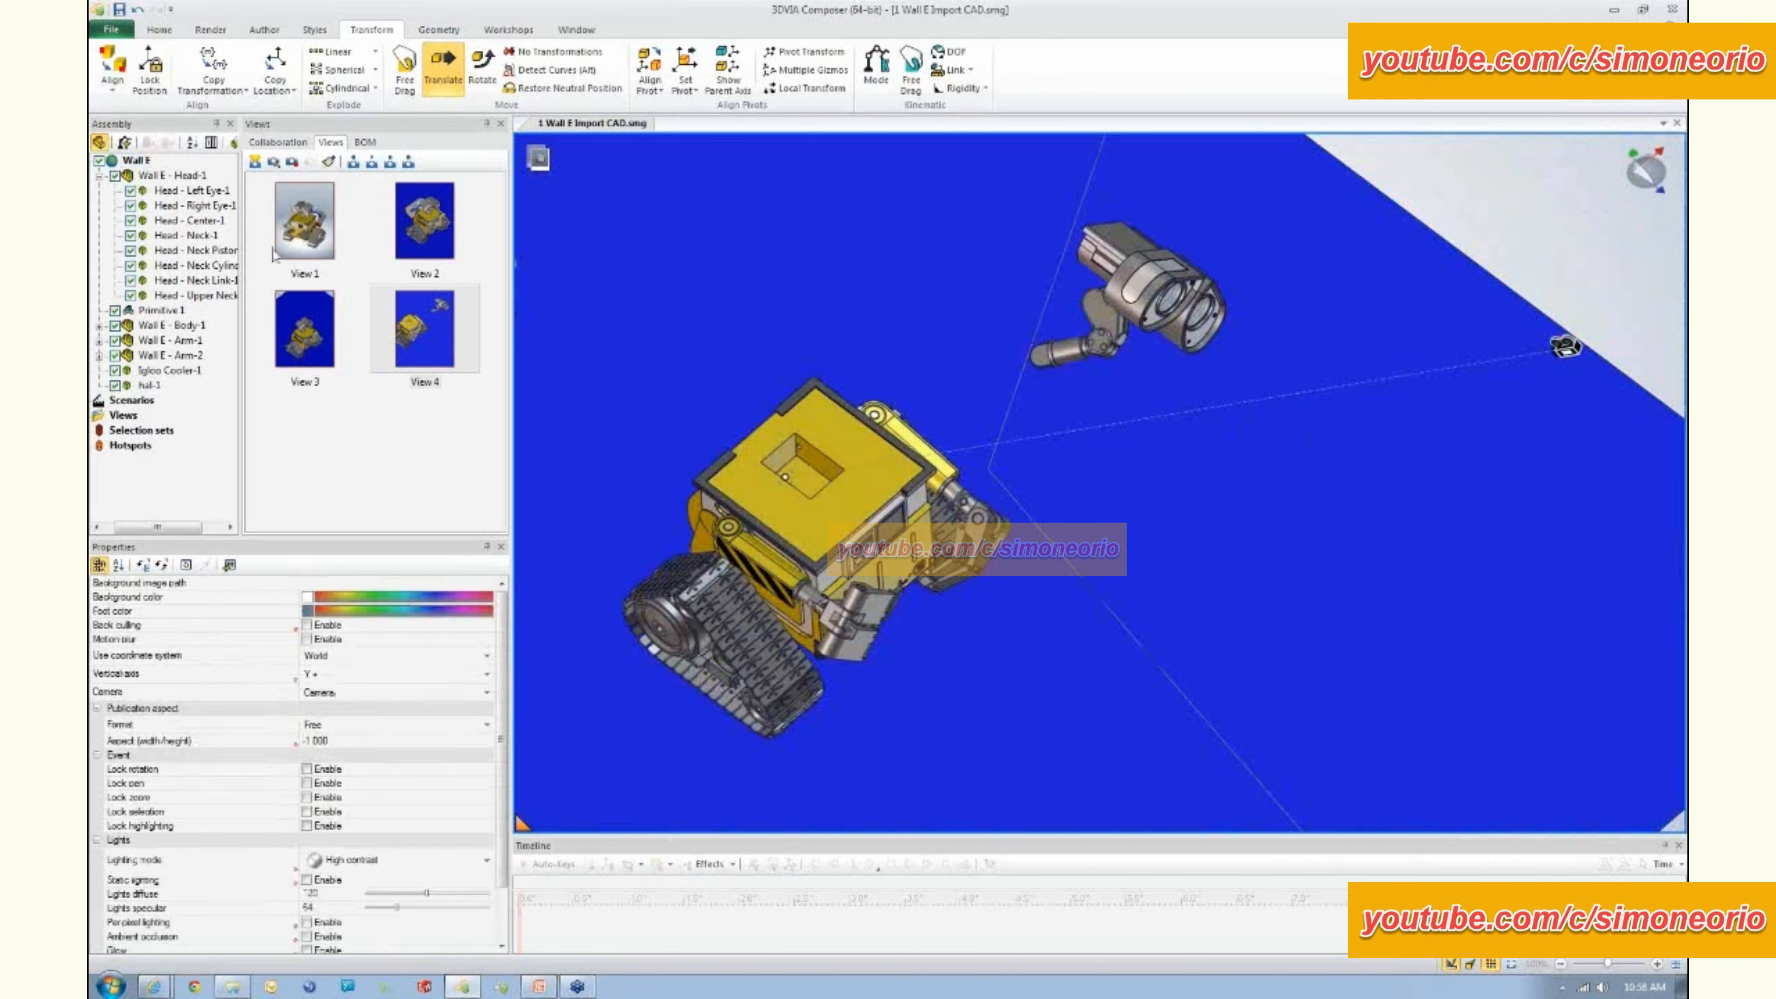
- Pick the head assembly, extend the selection to all actors and apply Show Selection and Hide Others again
click(121, 160)
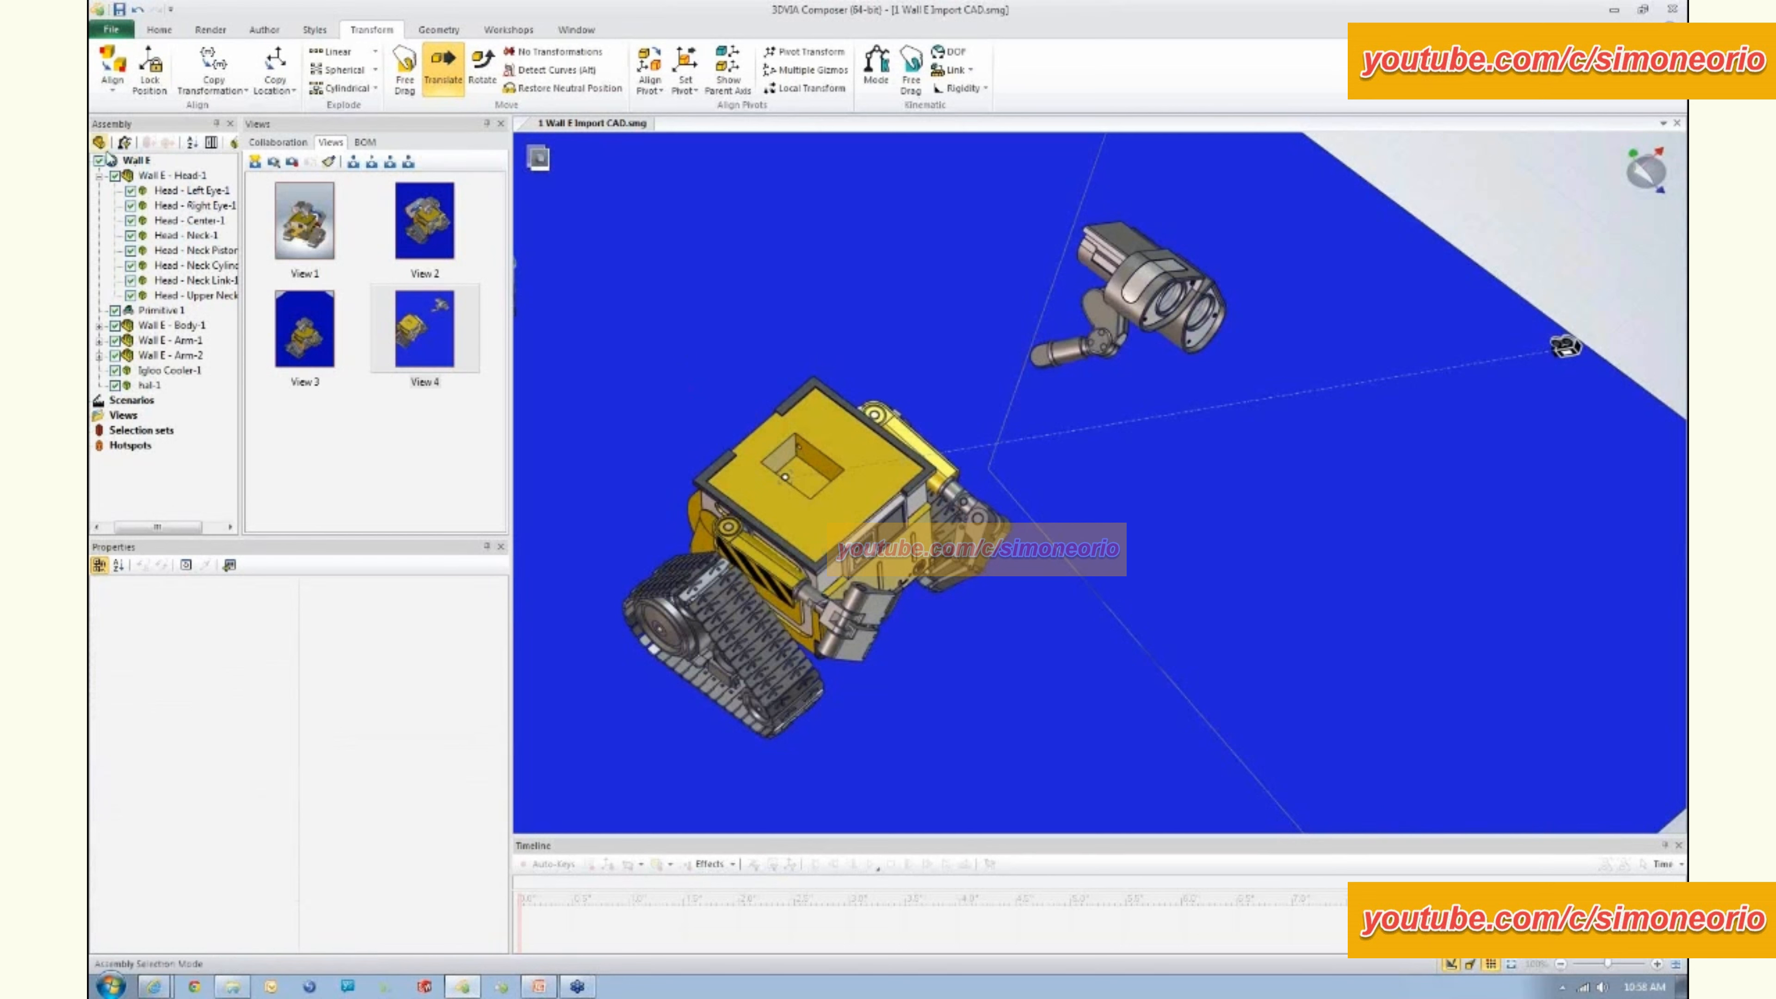
click(1150, 283)
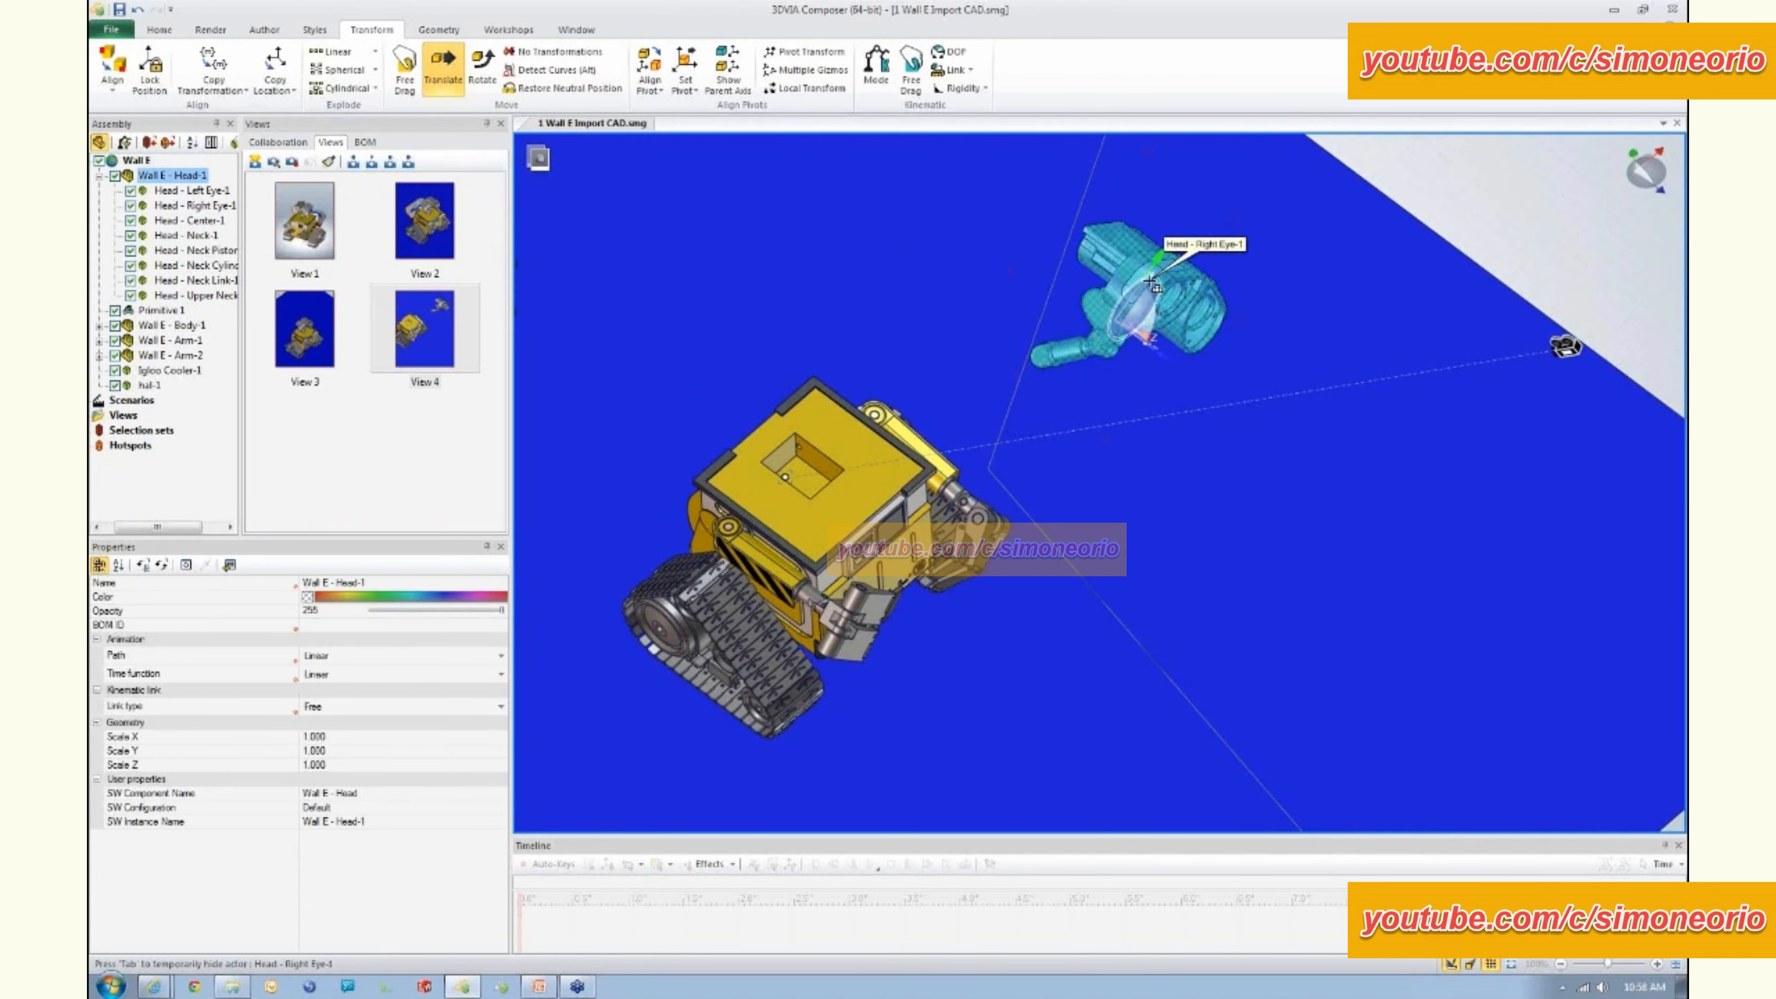
key(ctrl+a)
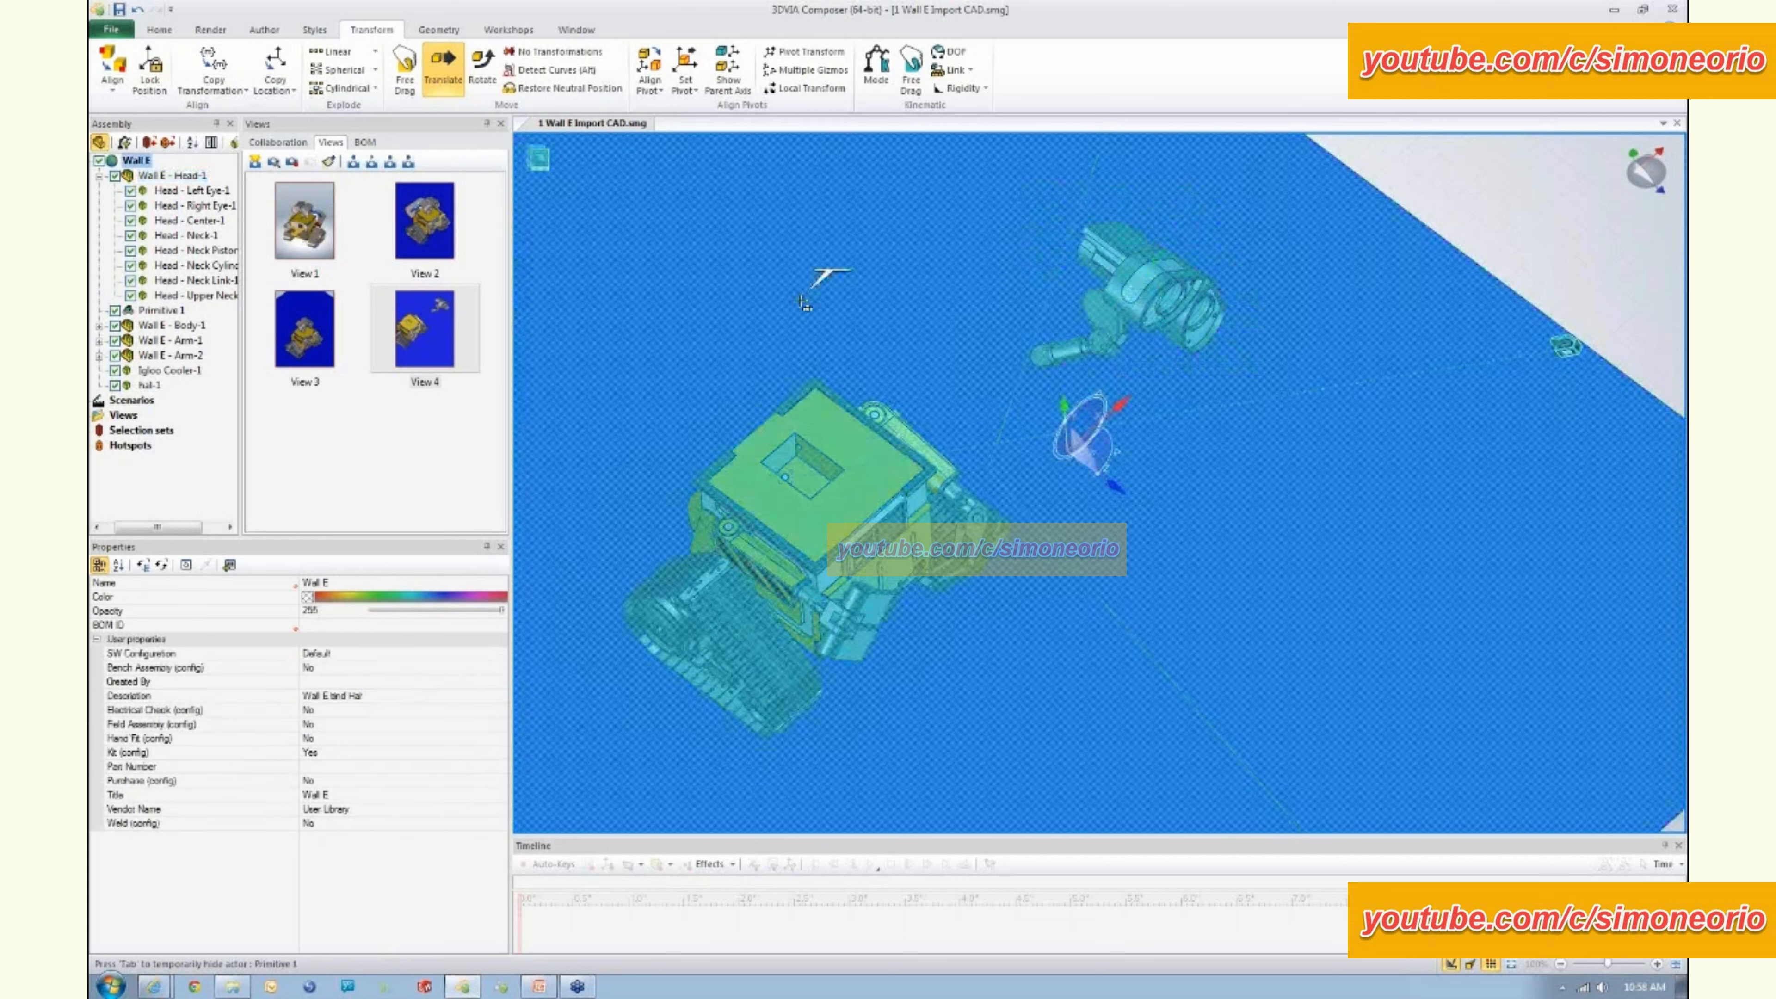
right_click(1510, 203)
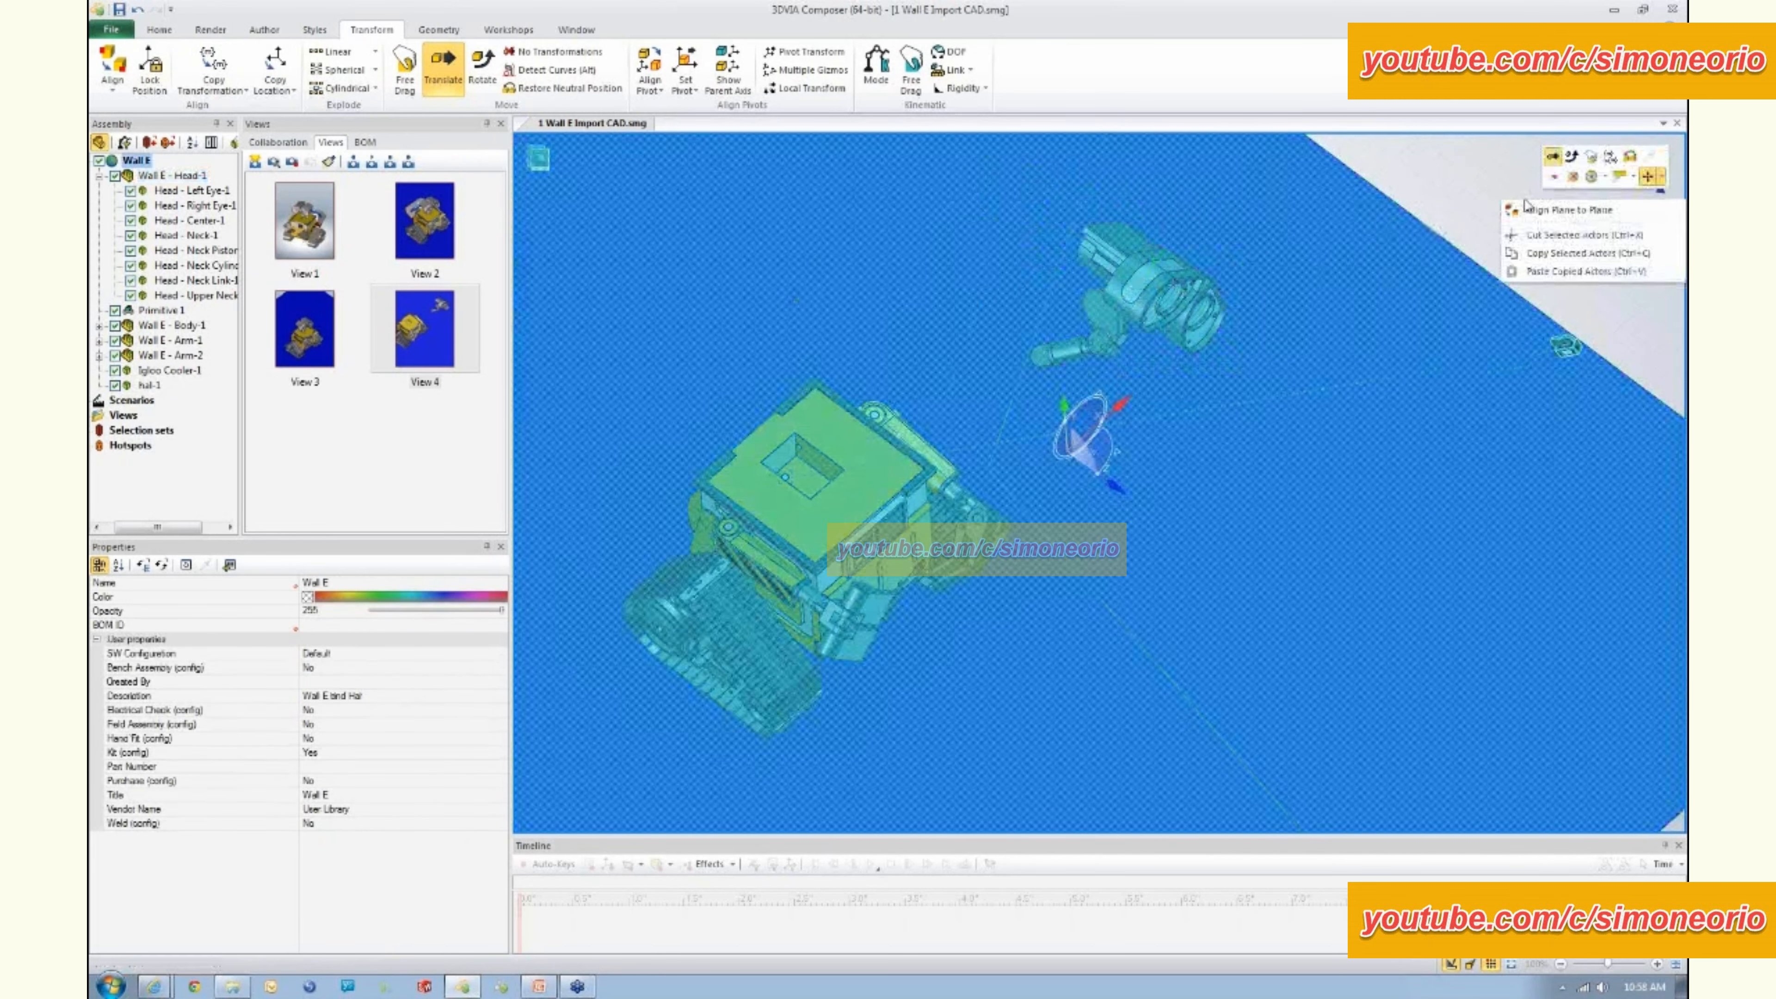
click(1605, 176)
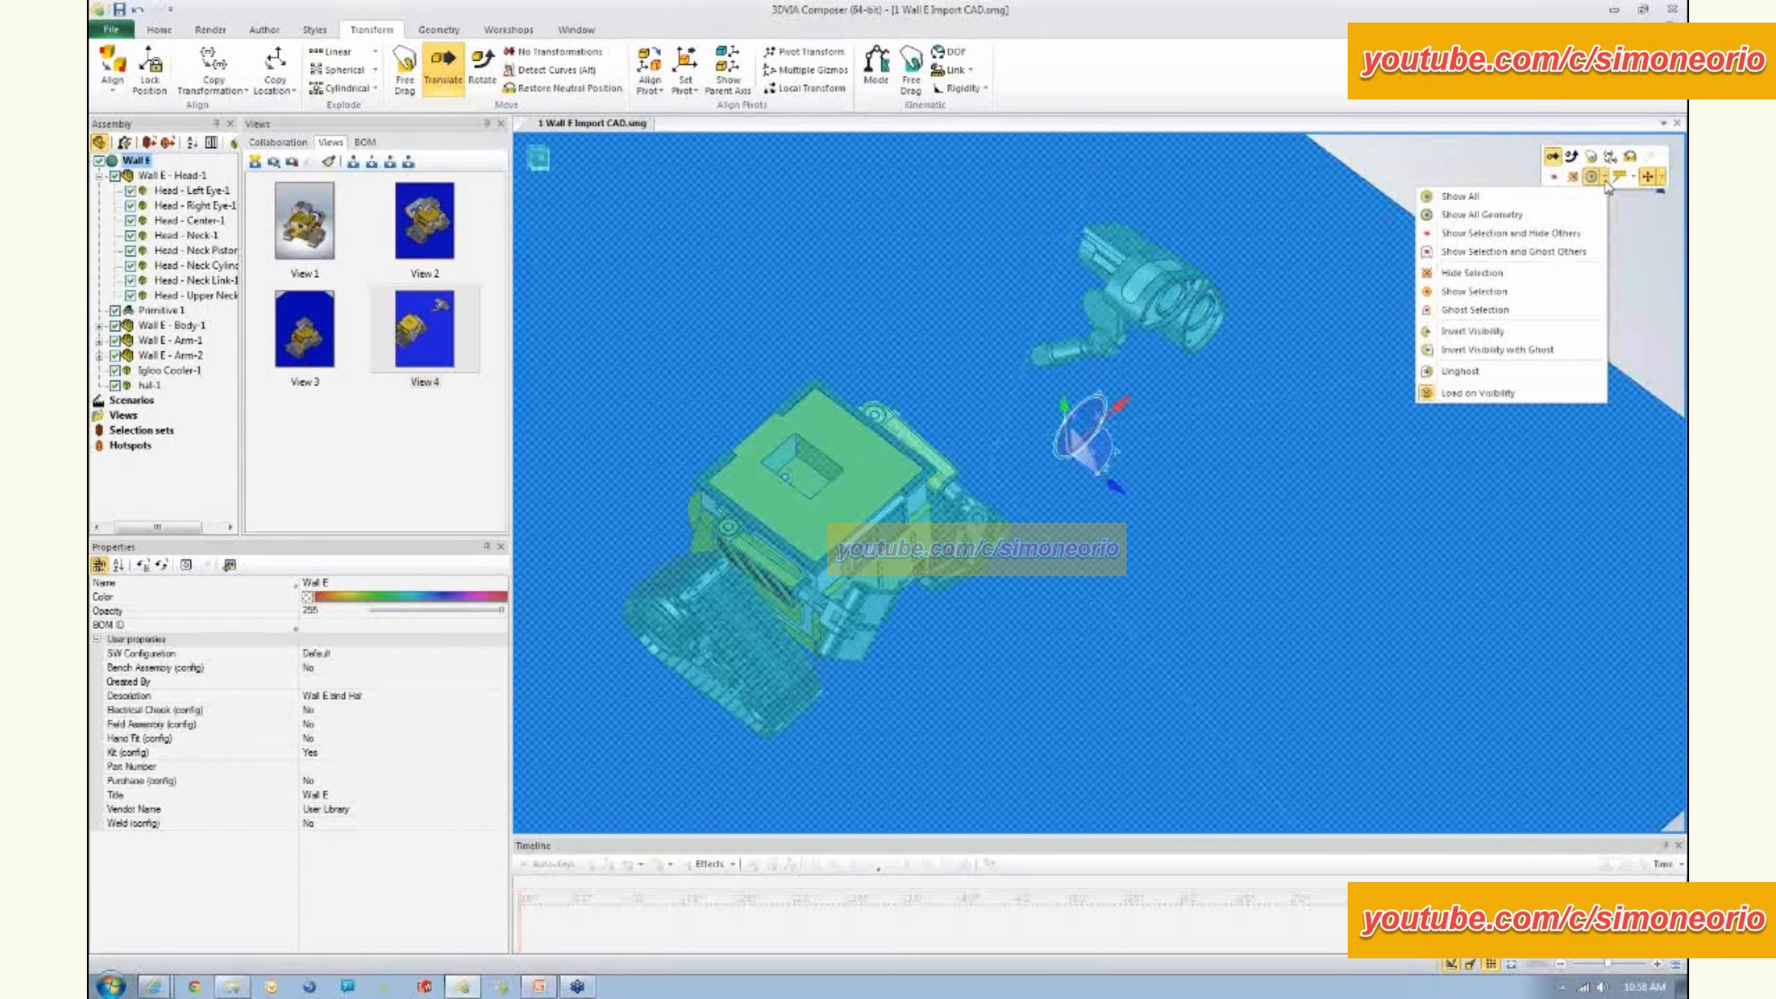
click(1579, 234)
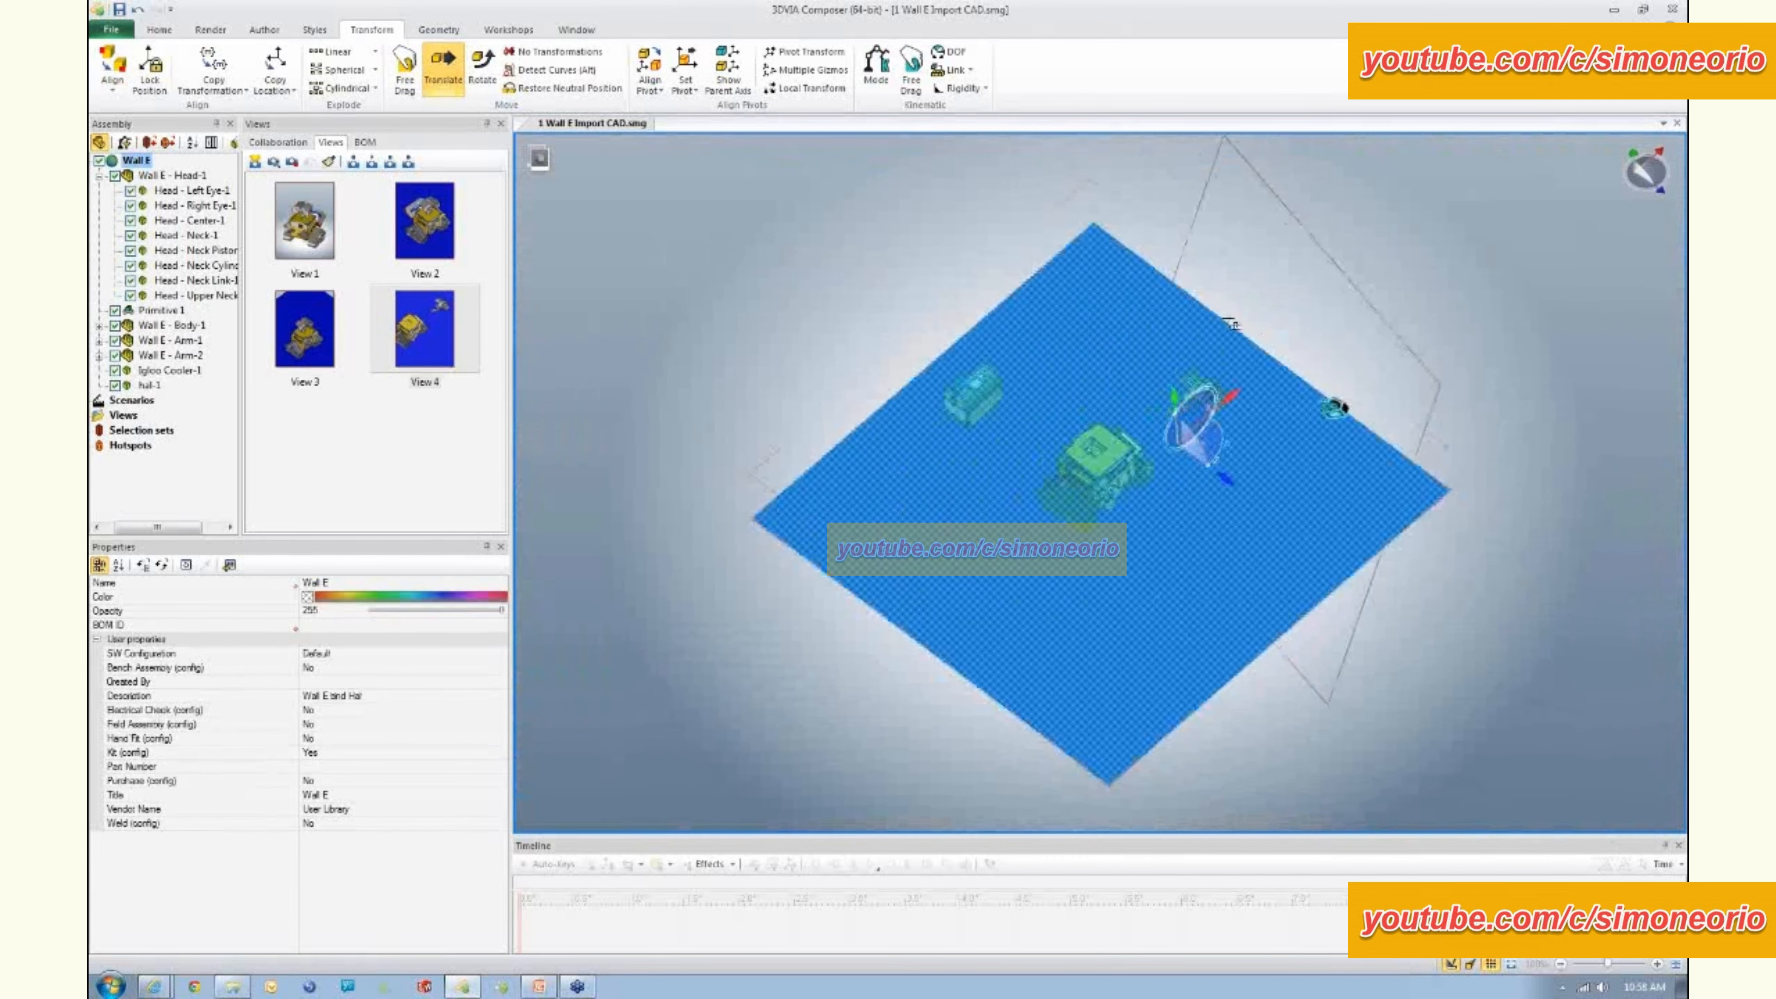
- Clear the selection and hide the cameras among the collaborative actors
click(1227, 322)
scroll(1224, 505, up, 2)
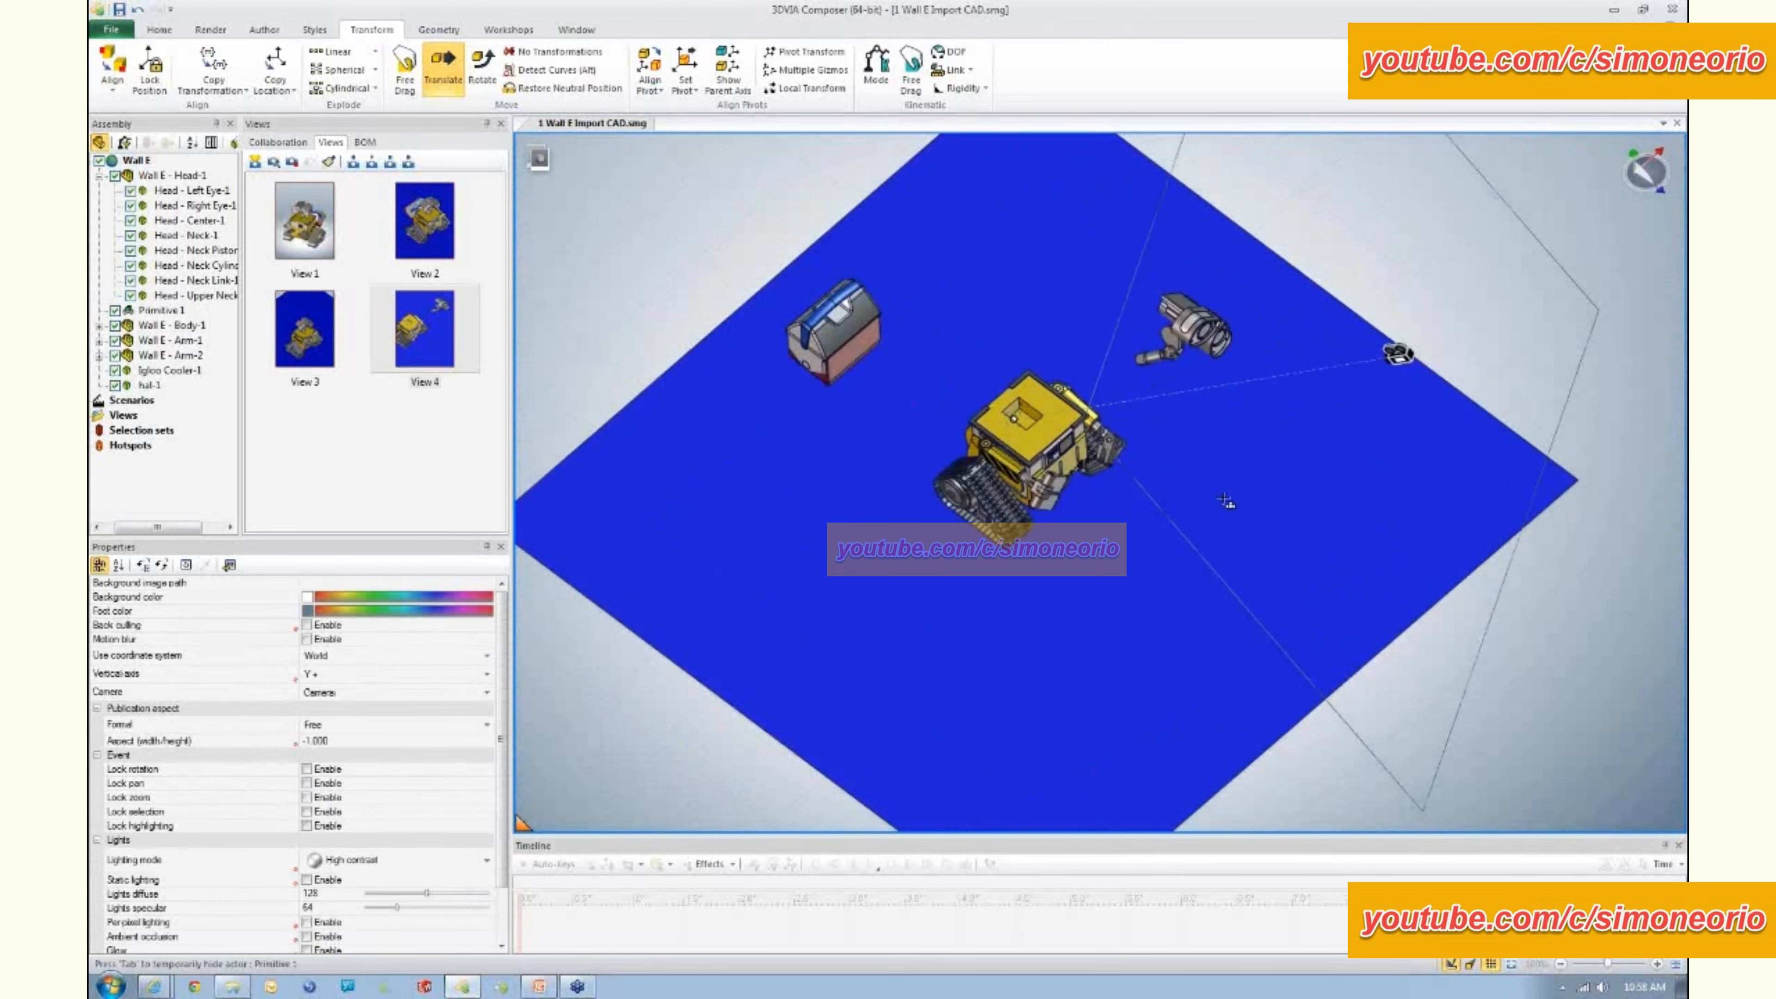
click(278, 142)
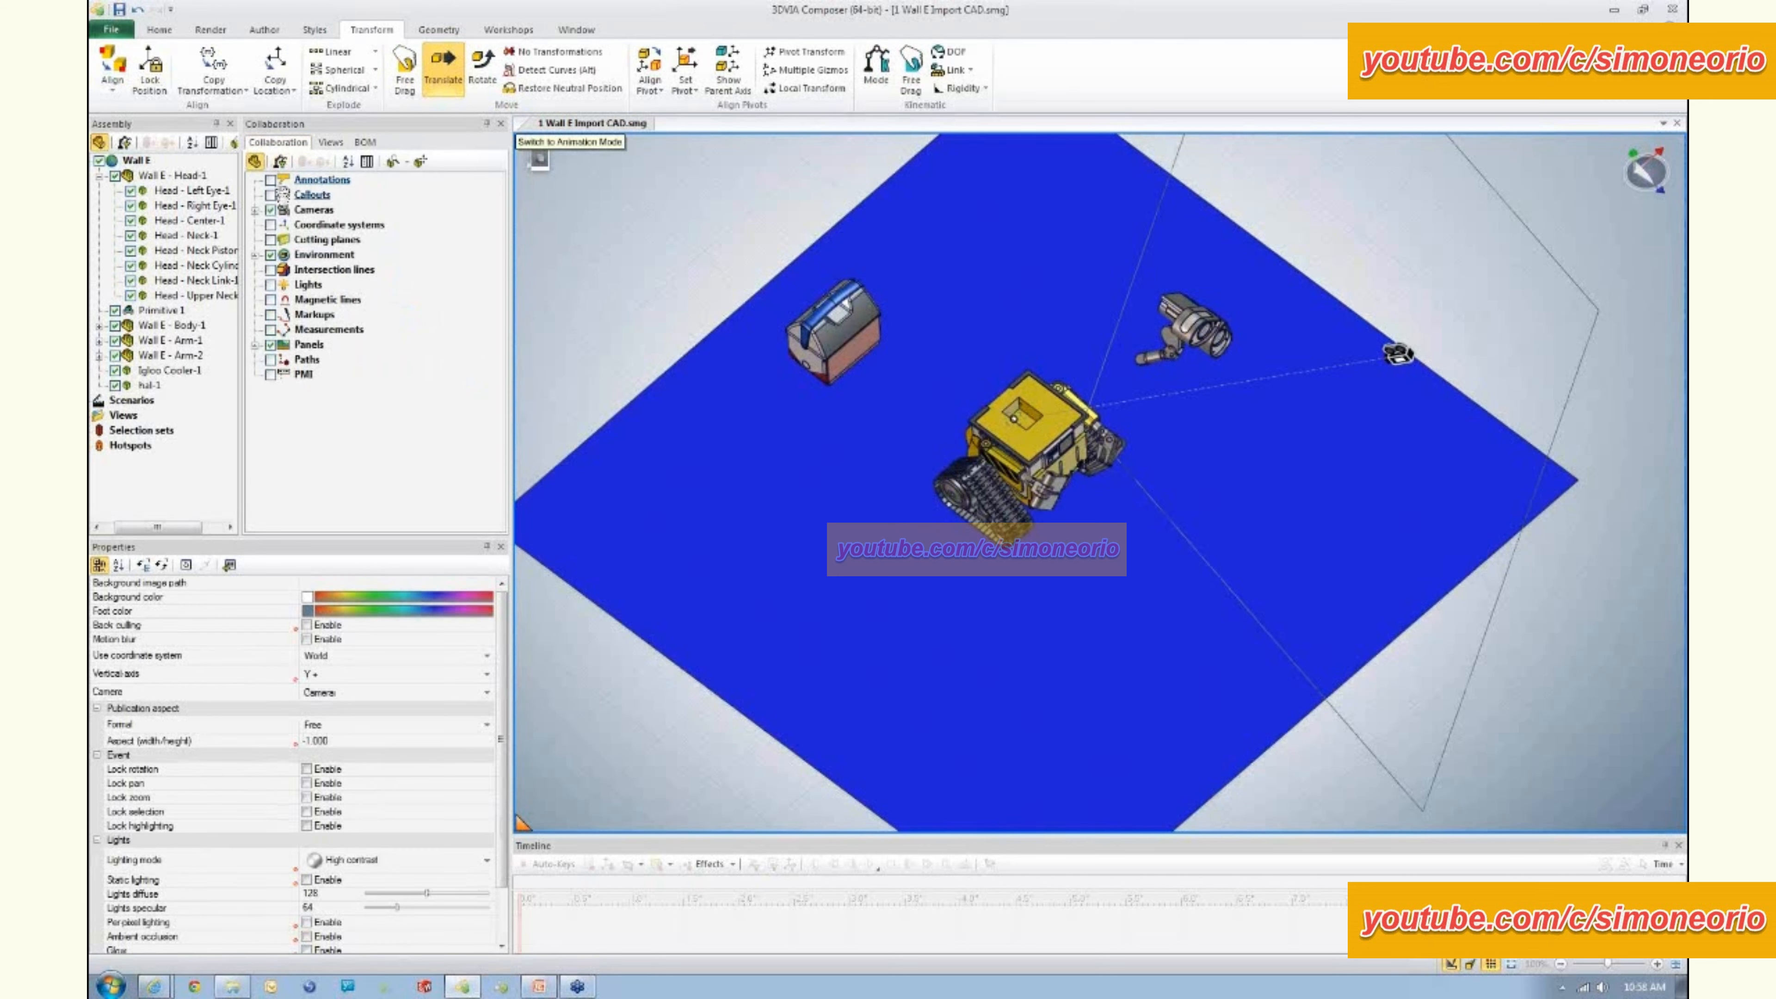
- With assembly selection mode off, translate the Head - Right Eye-1 part away from the head in two moves and capture a new view
scroll(1119, 367, up, 2)
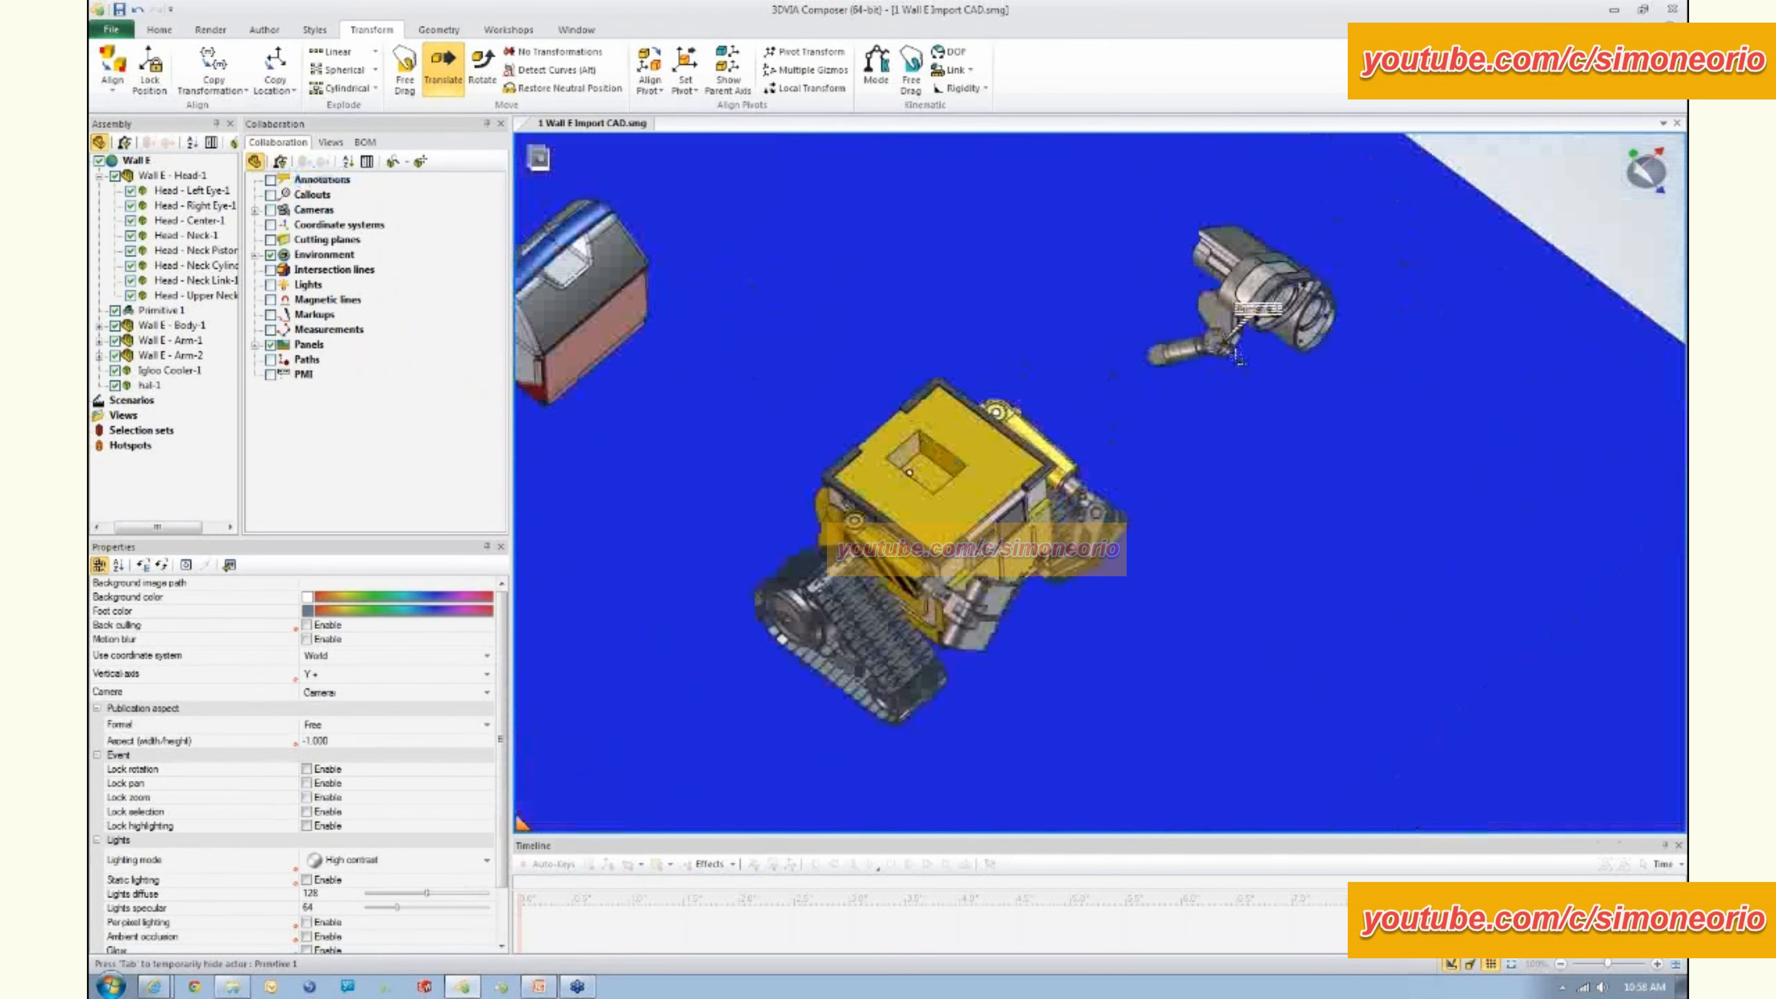
scroll(1267, 404, up, 5)
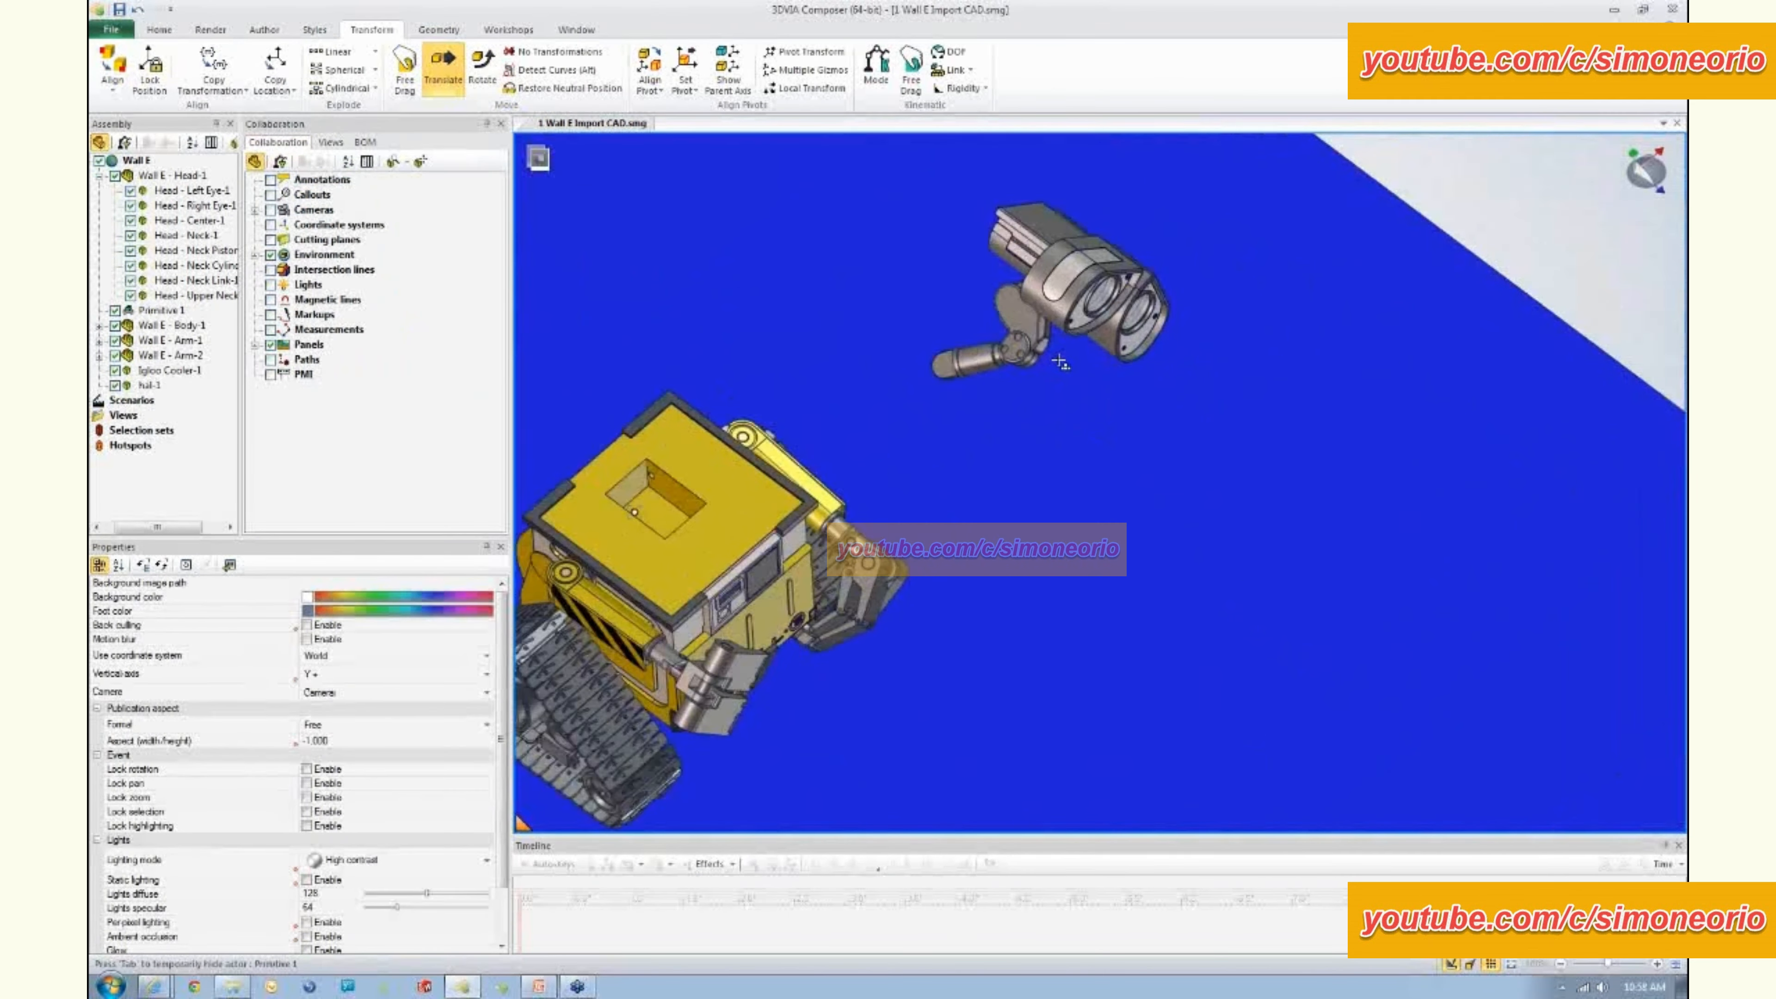
right_drag(1070, 356, 1066, 434)
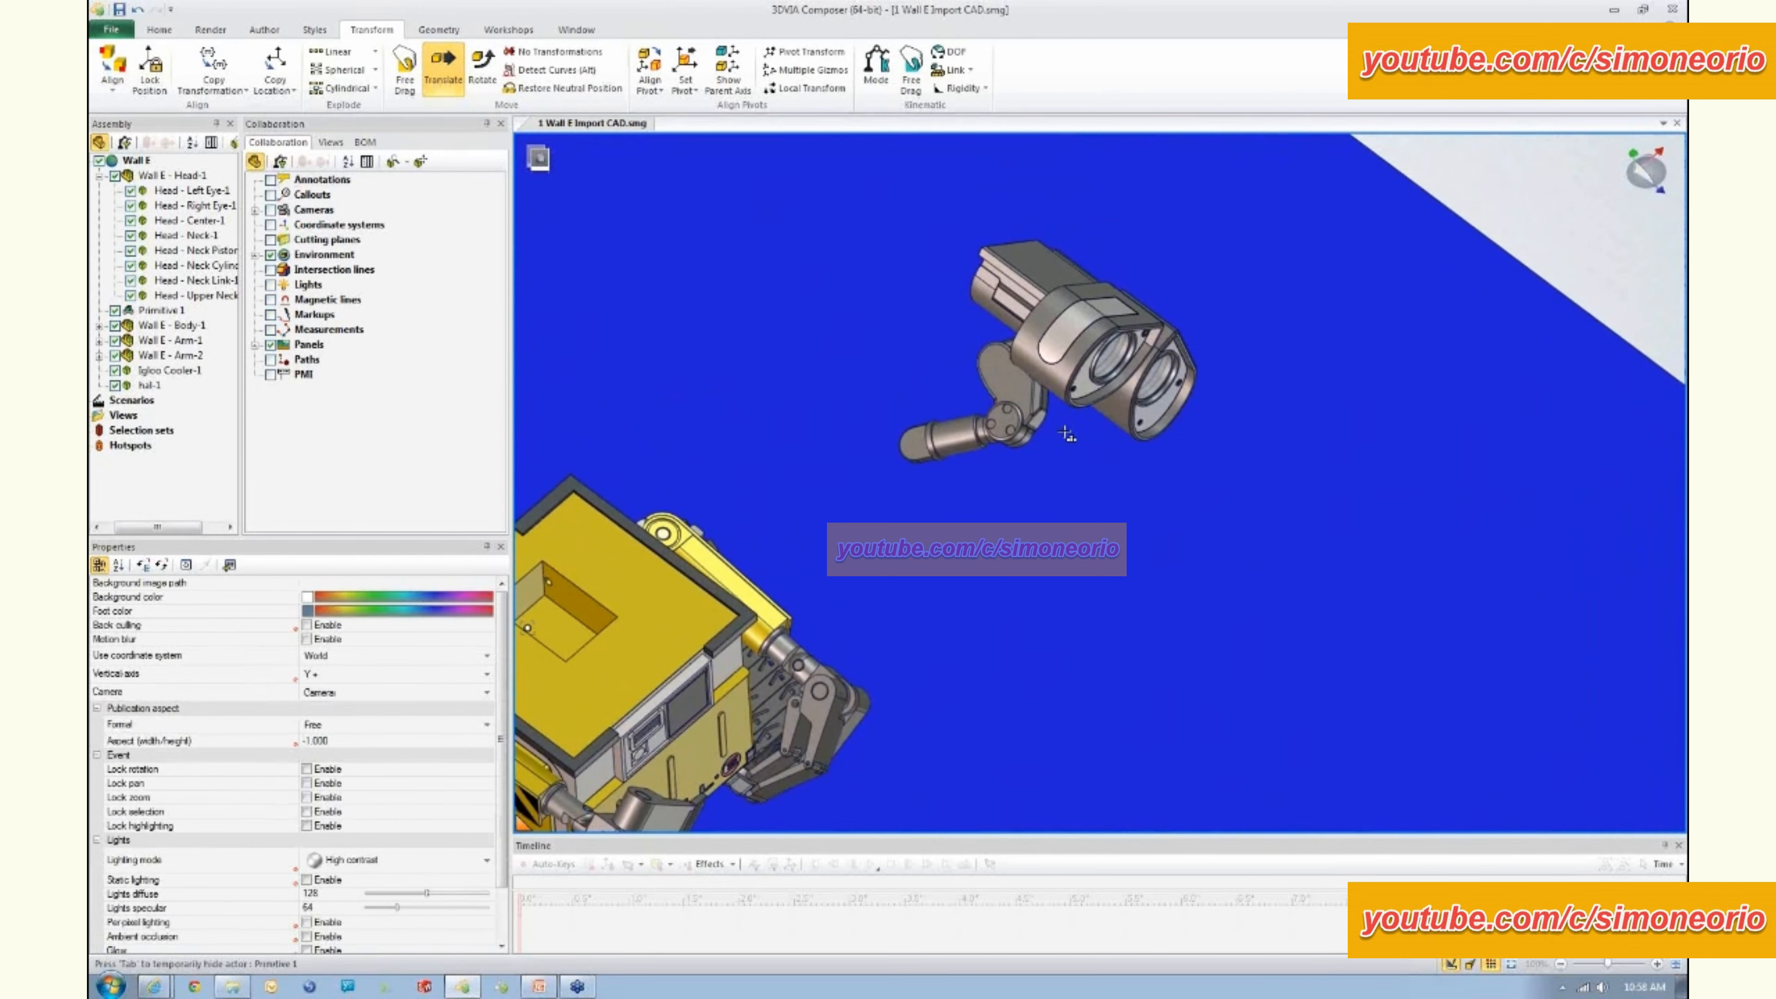
middle_drag(1210, 539, 1208, 477)
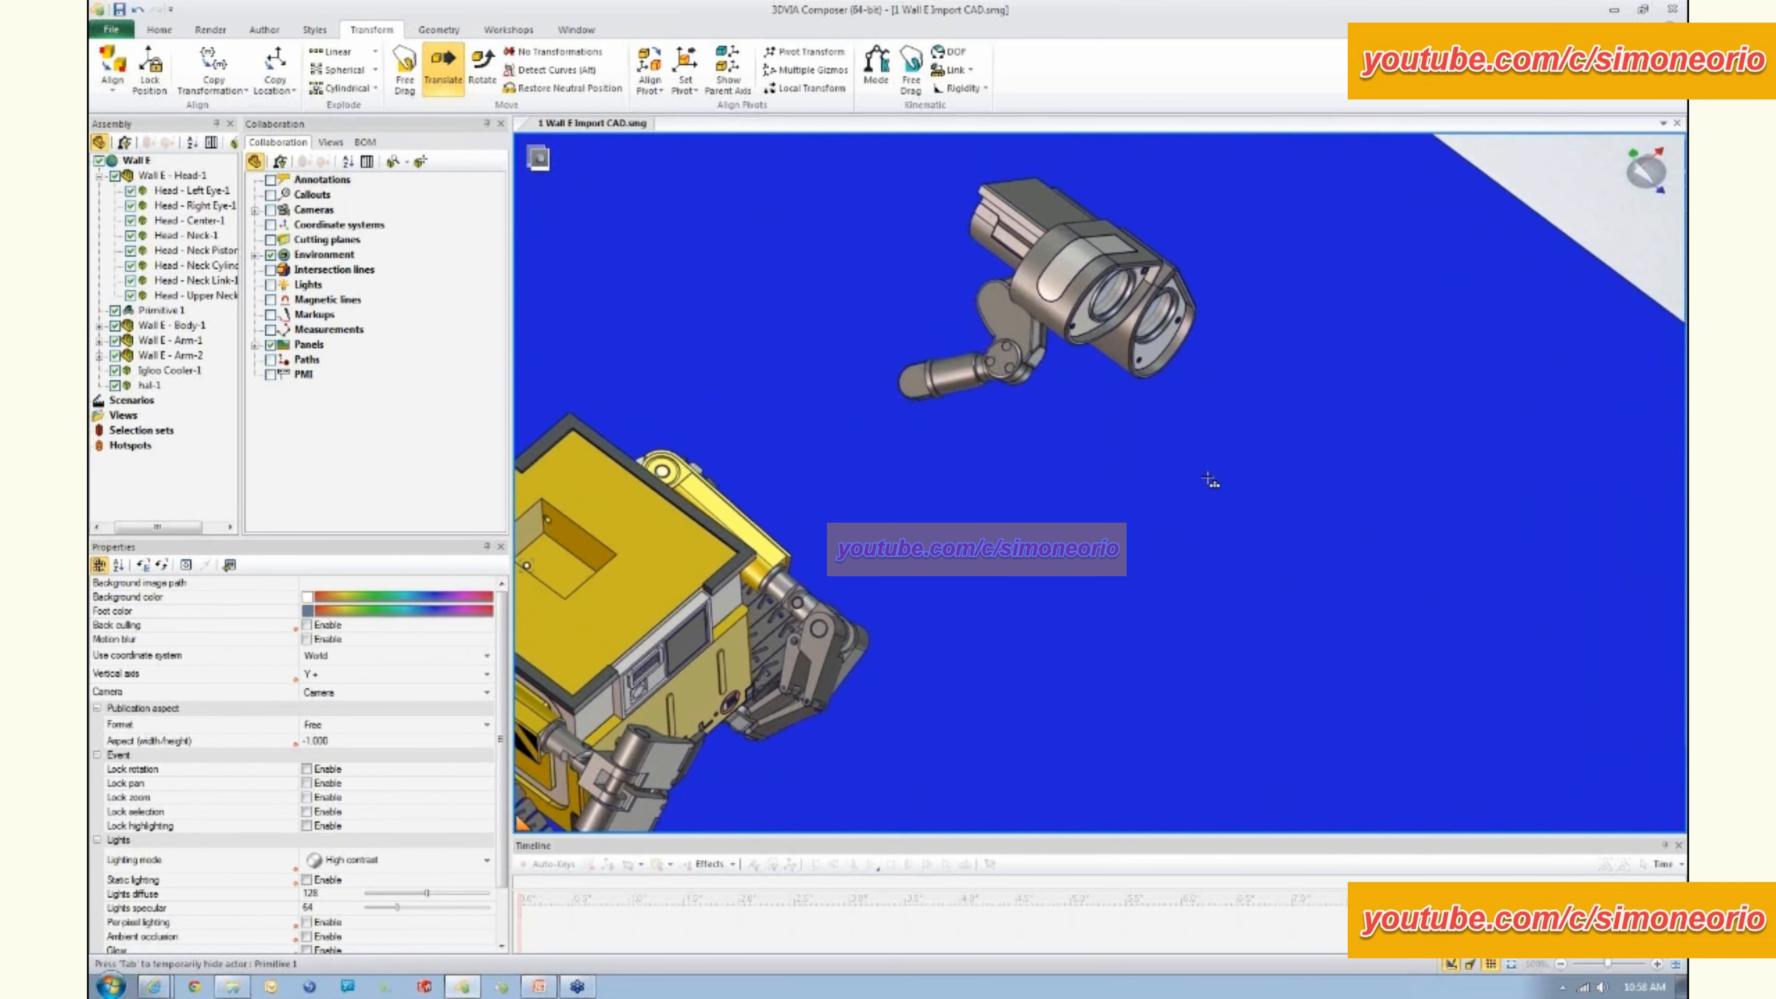
click(99, 143)
click(1045, 284)
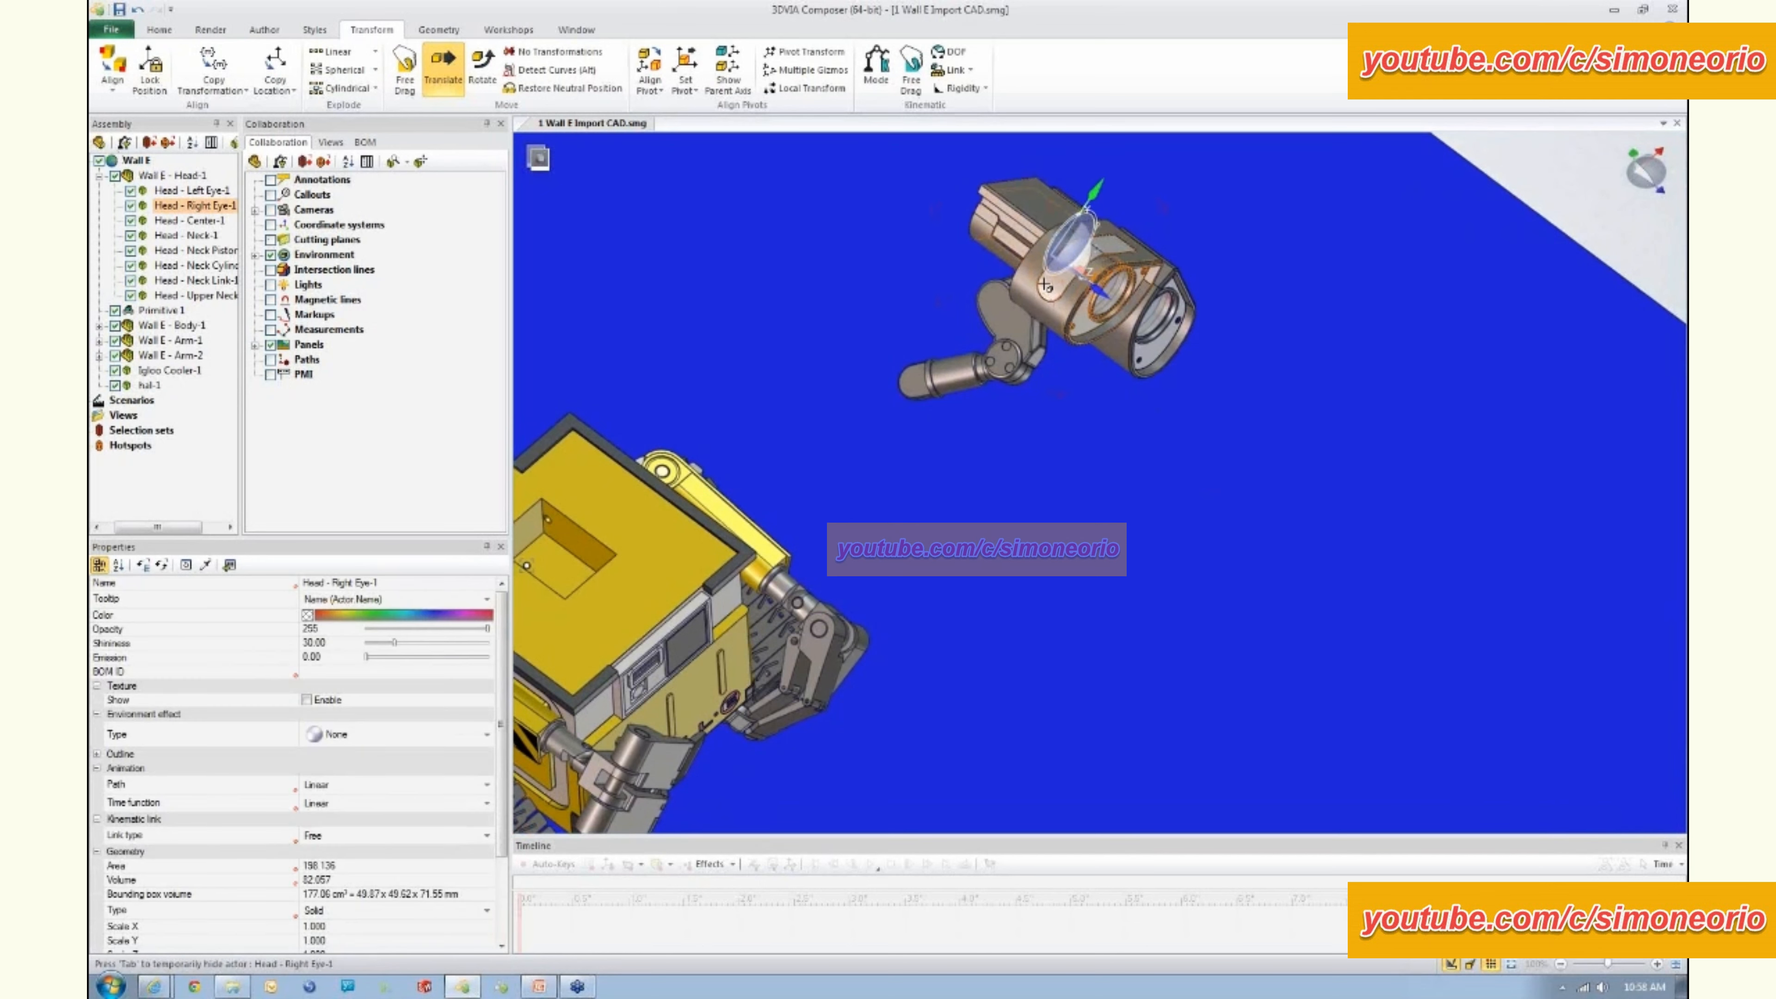
drag(1091, 289, 1386, 515)
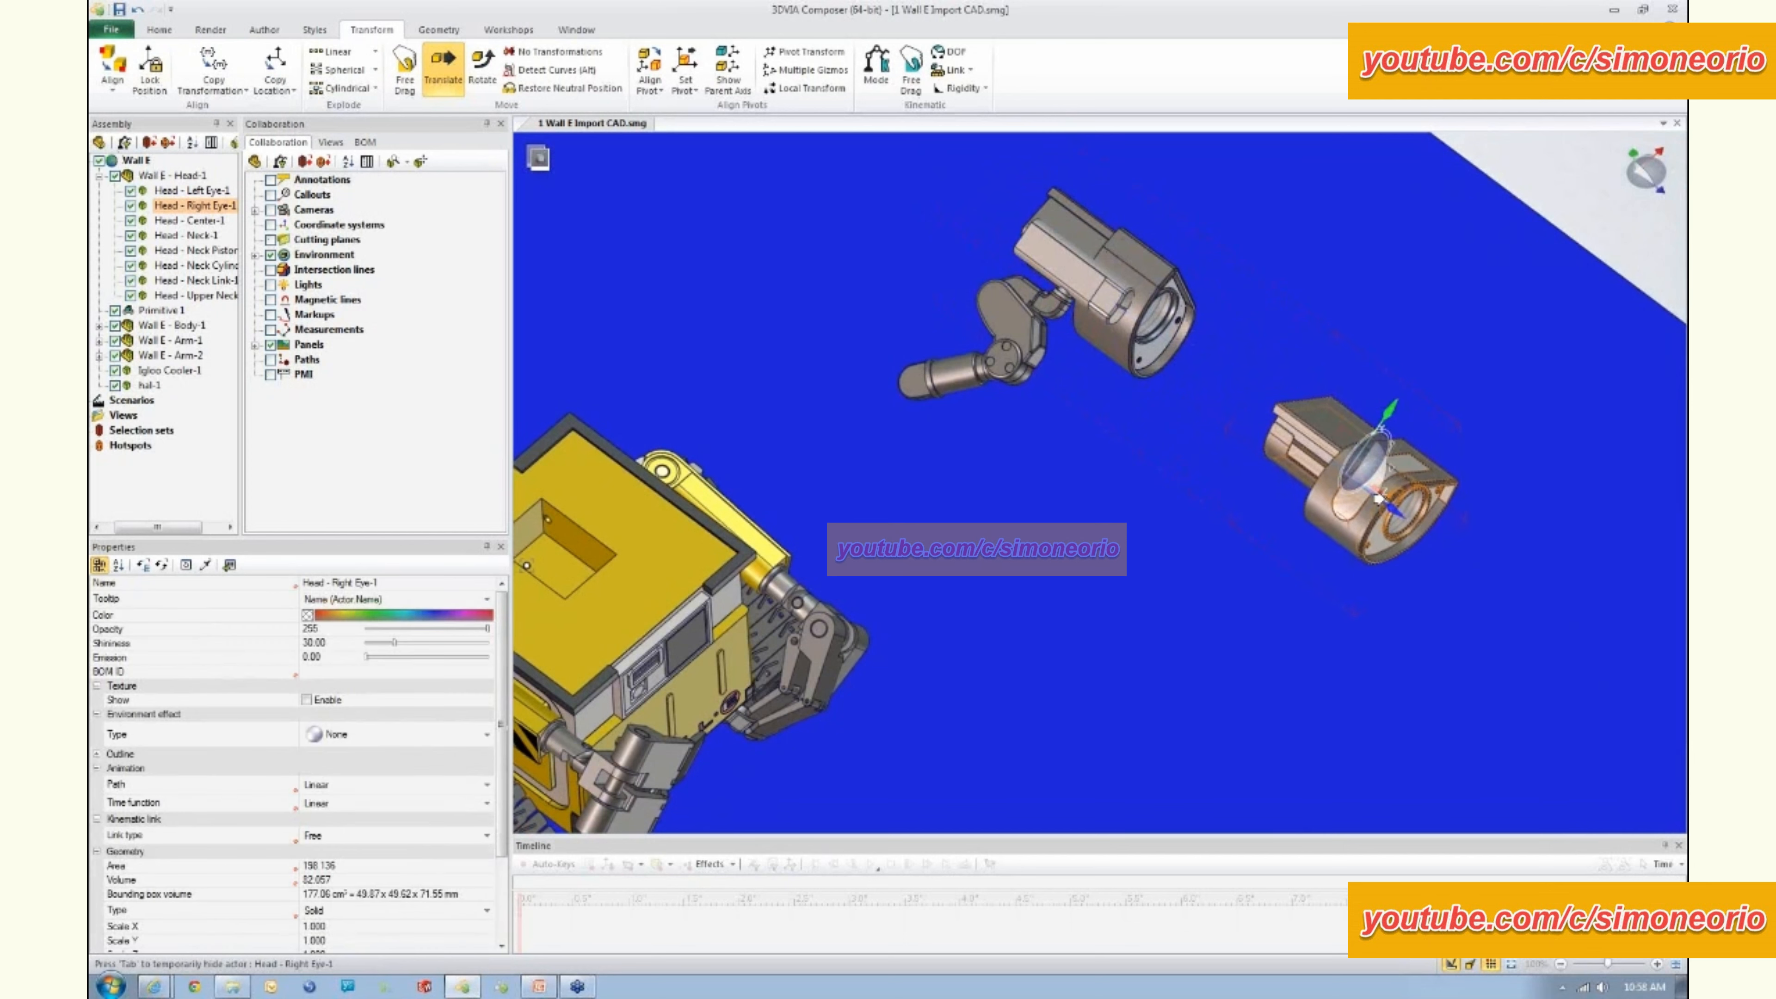
drag(1380, 443, 1298, 592)
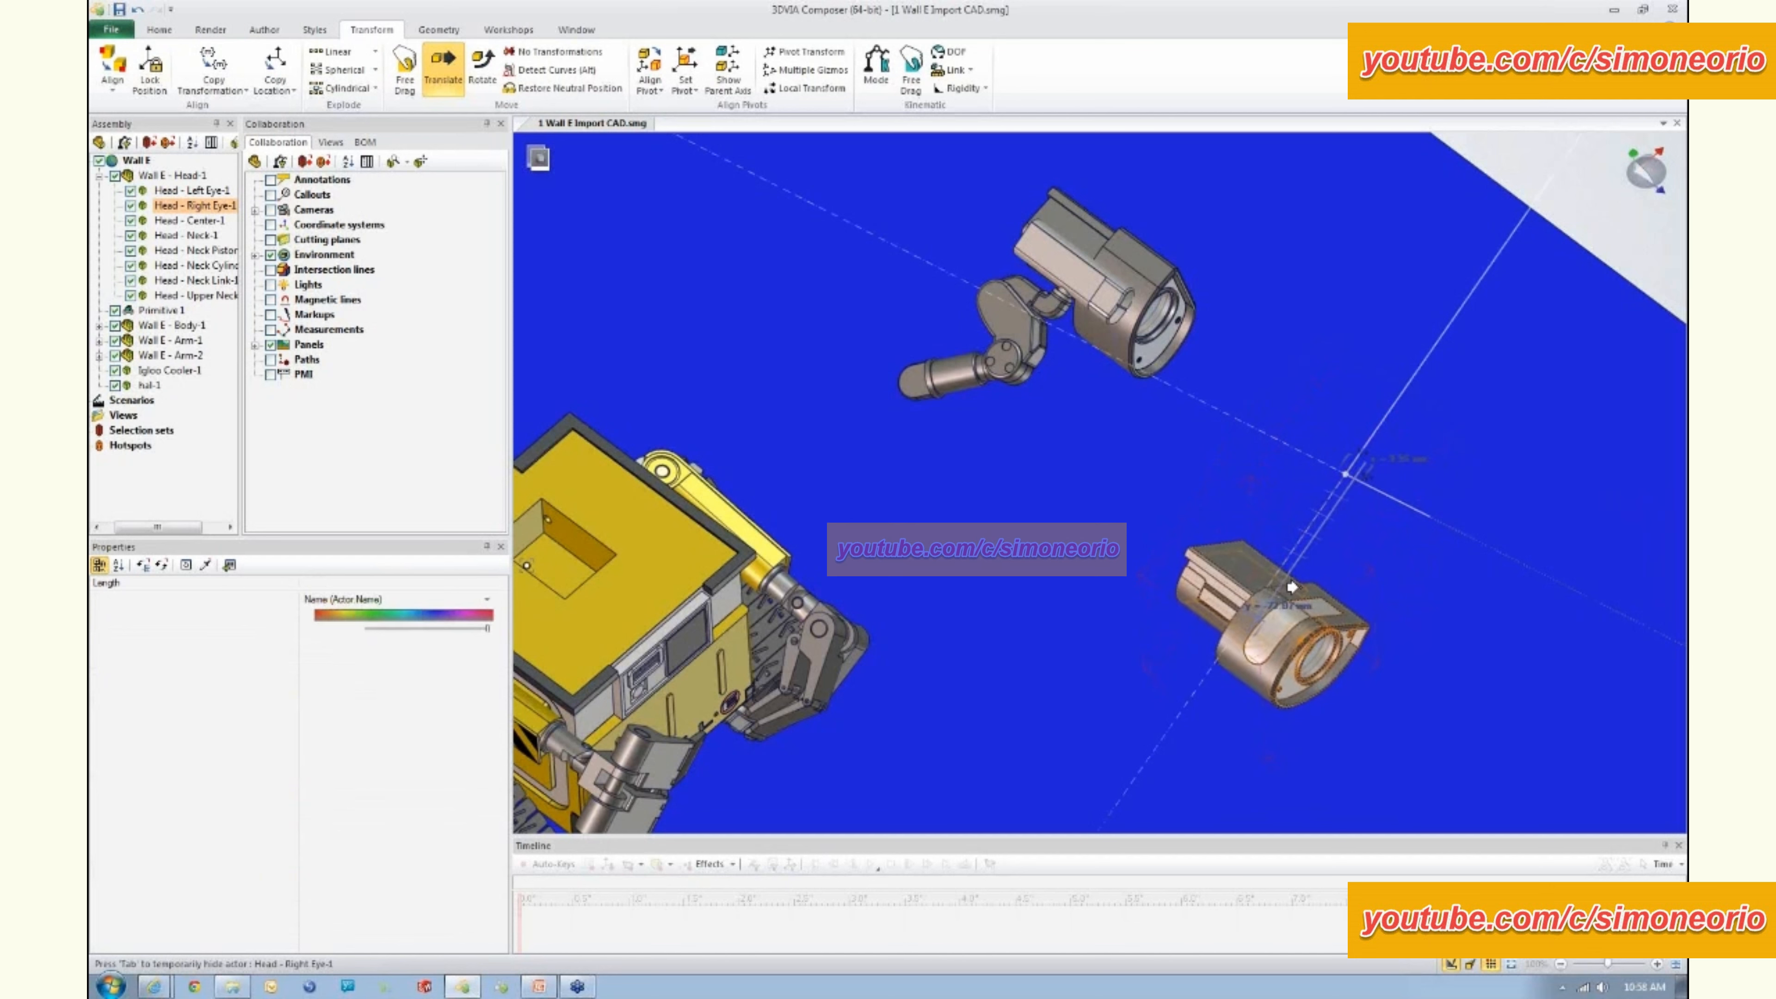
click(340, 145)
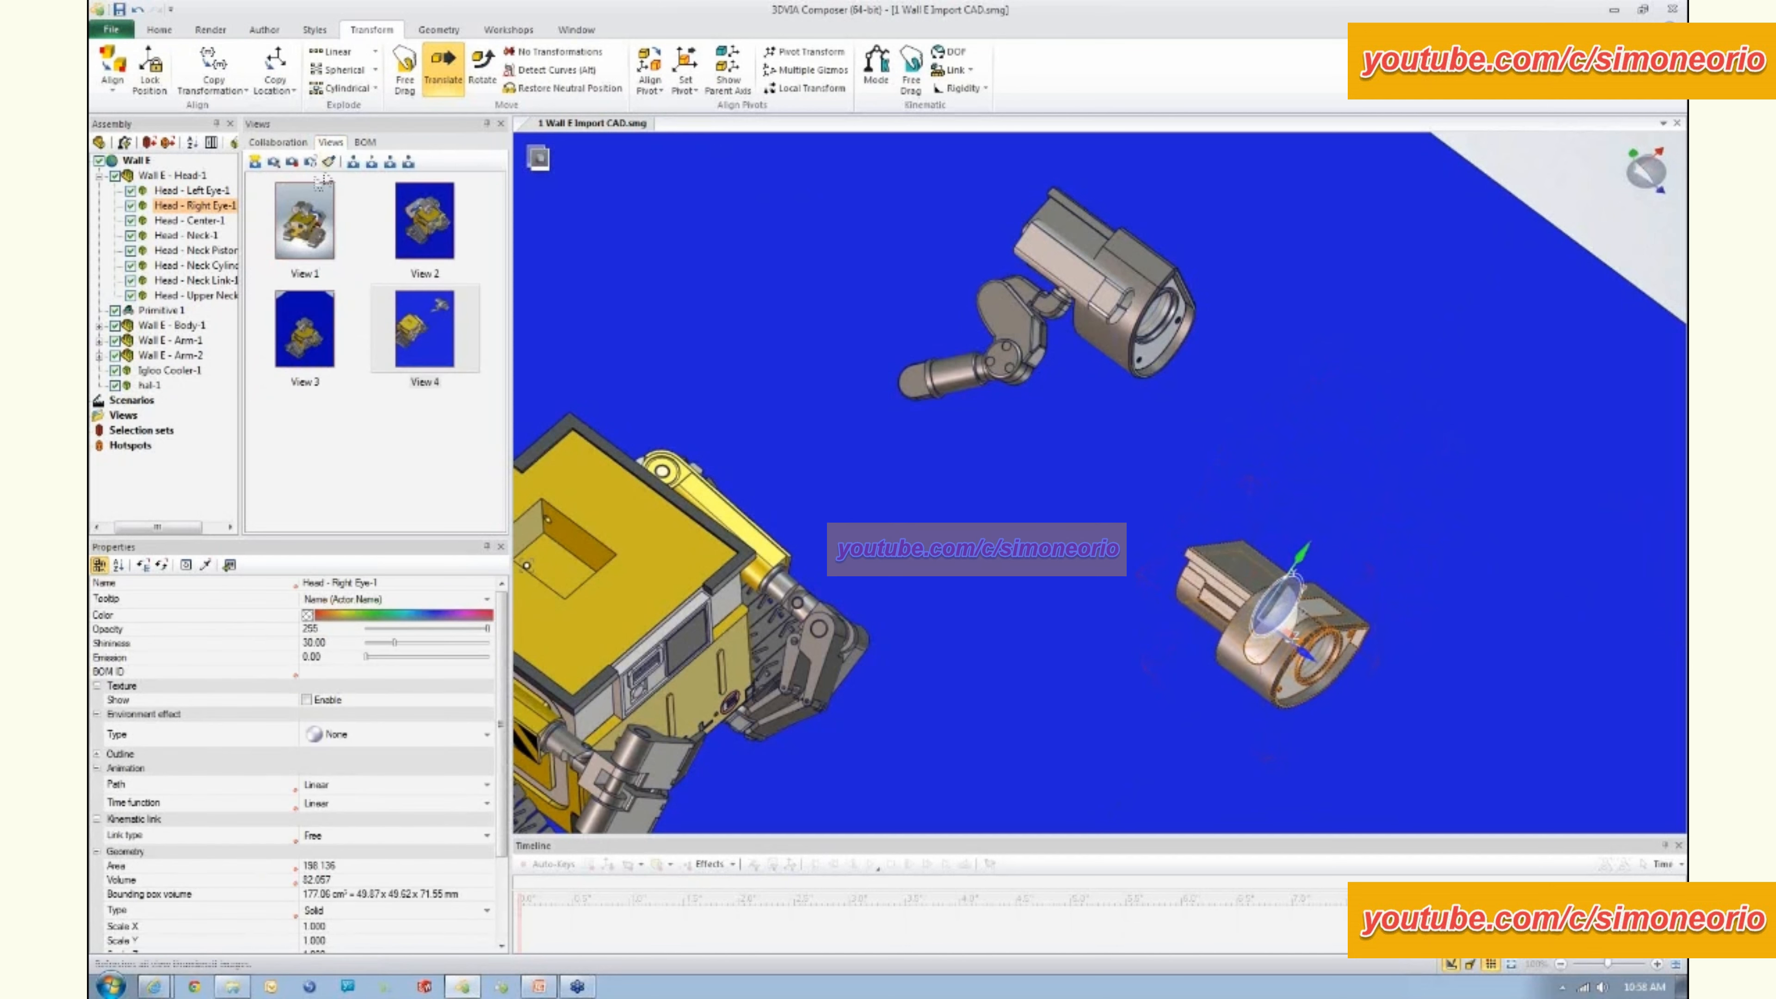
click(256, 163)
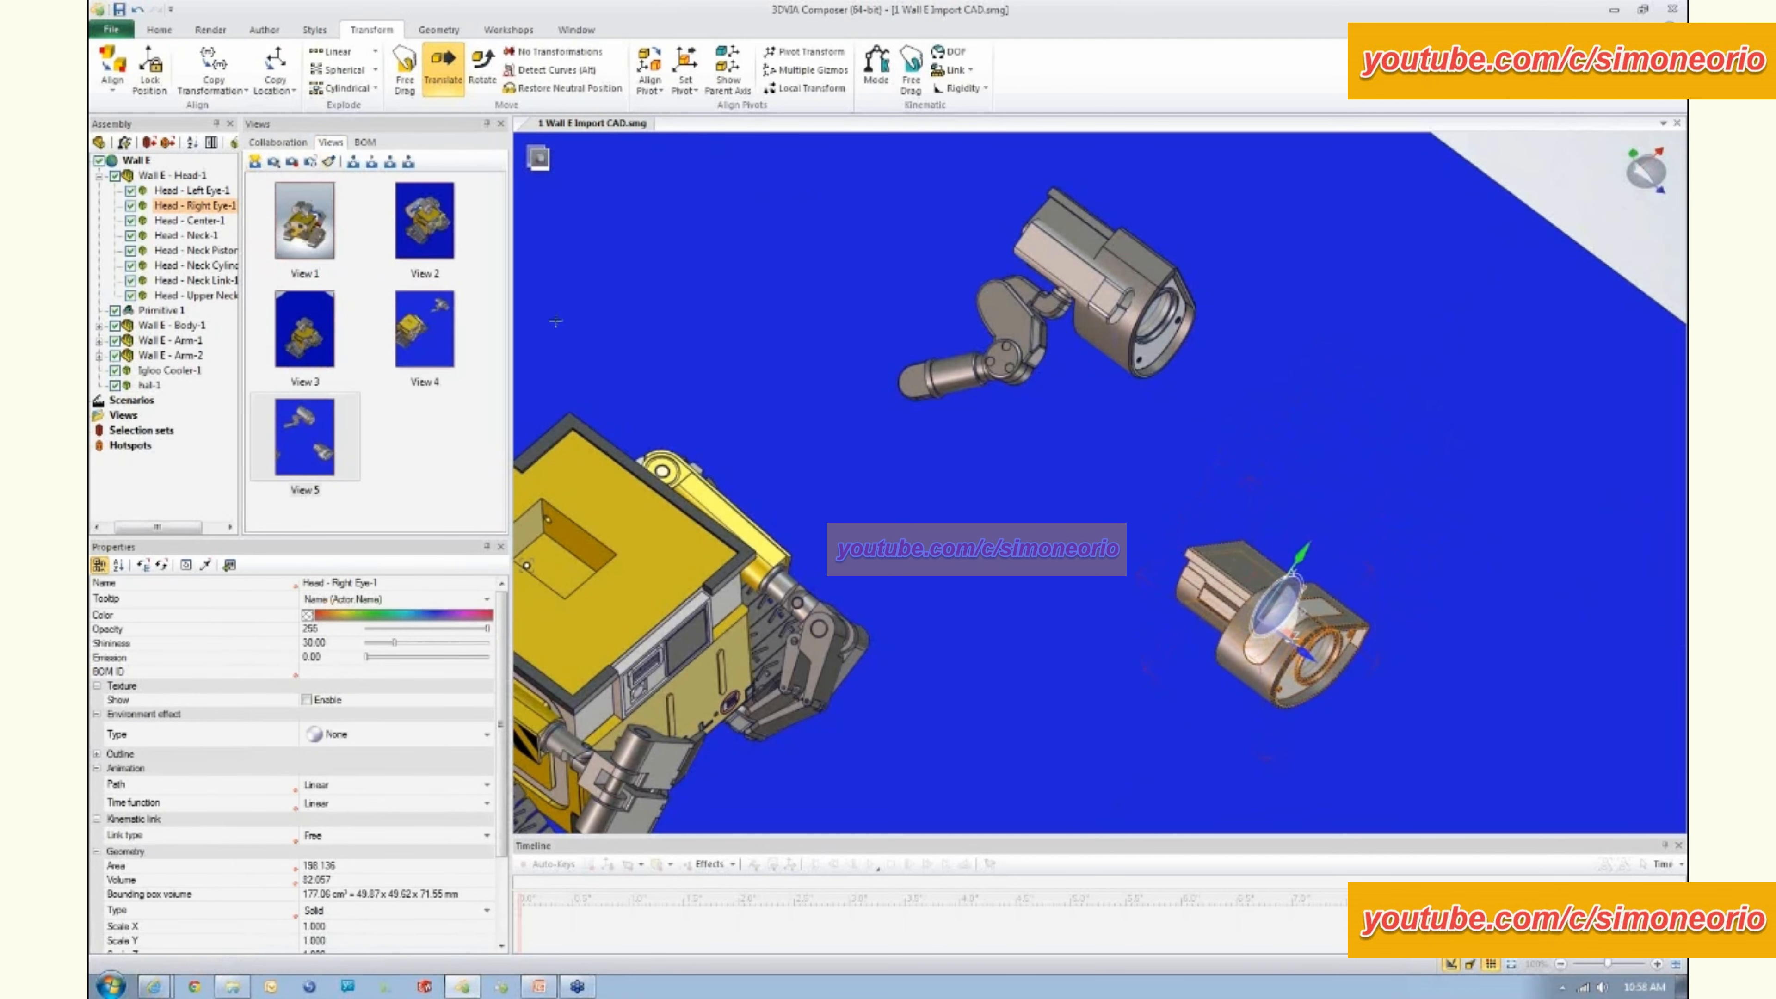
- Translate the Head - Left Eye-1 part away from the head, rotate it and capture a new view
click(1139, 270)
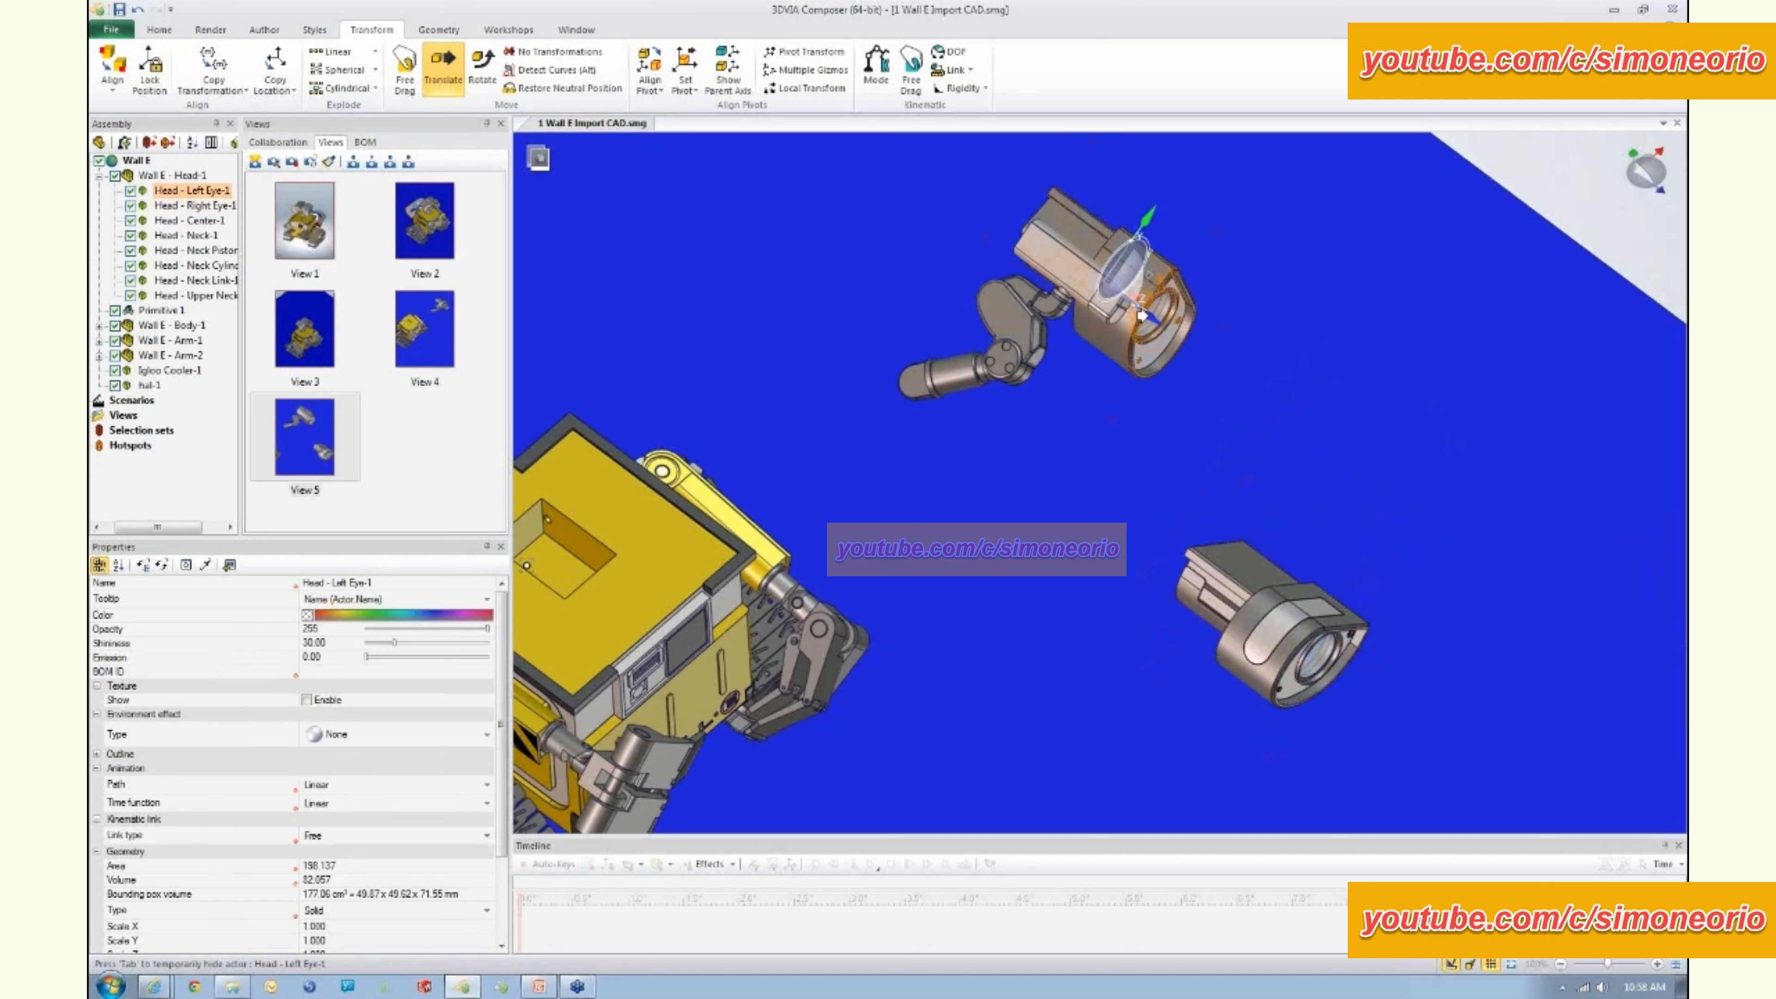
drag(1141, 317, 1445, 495)
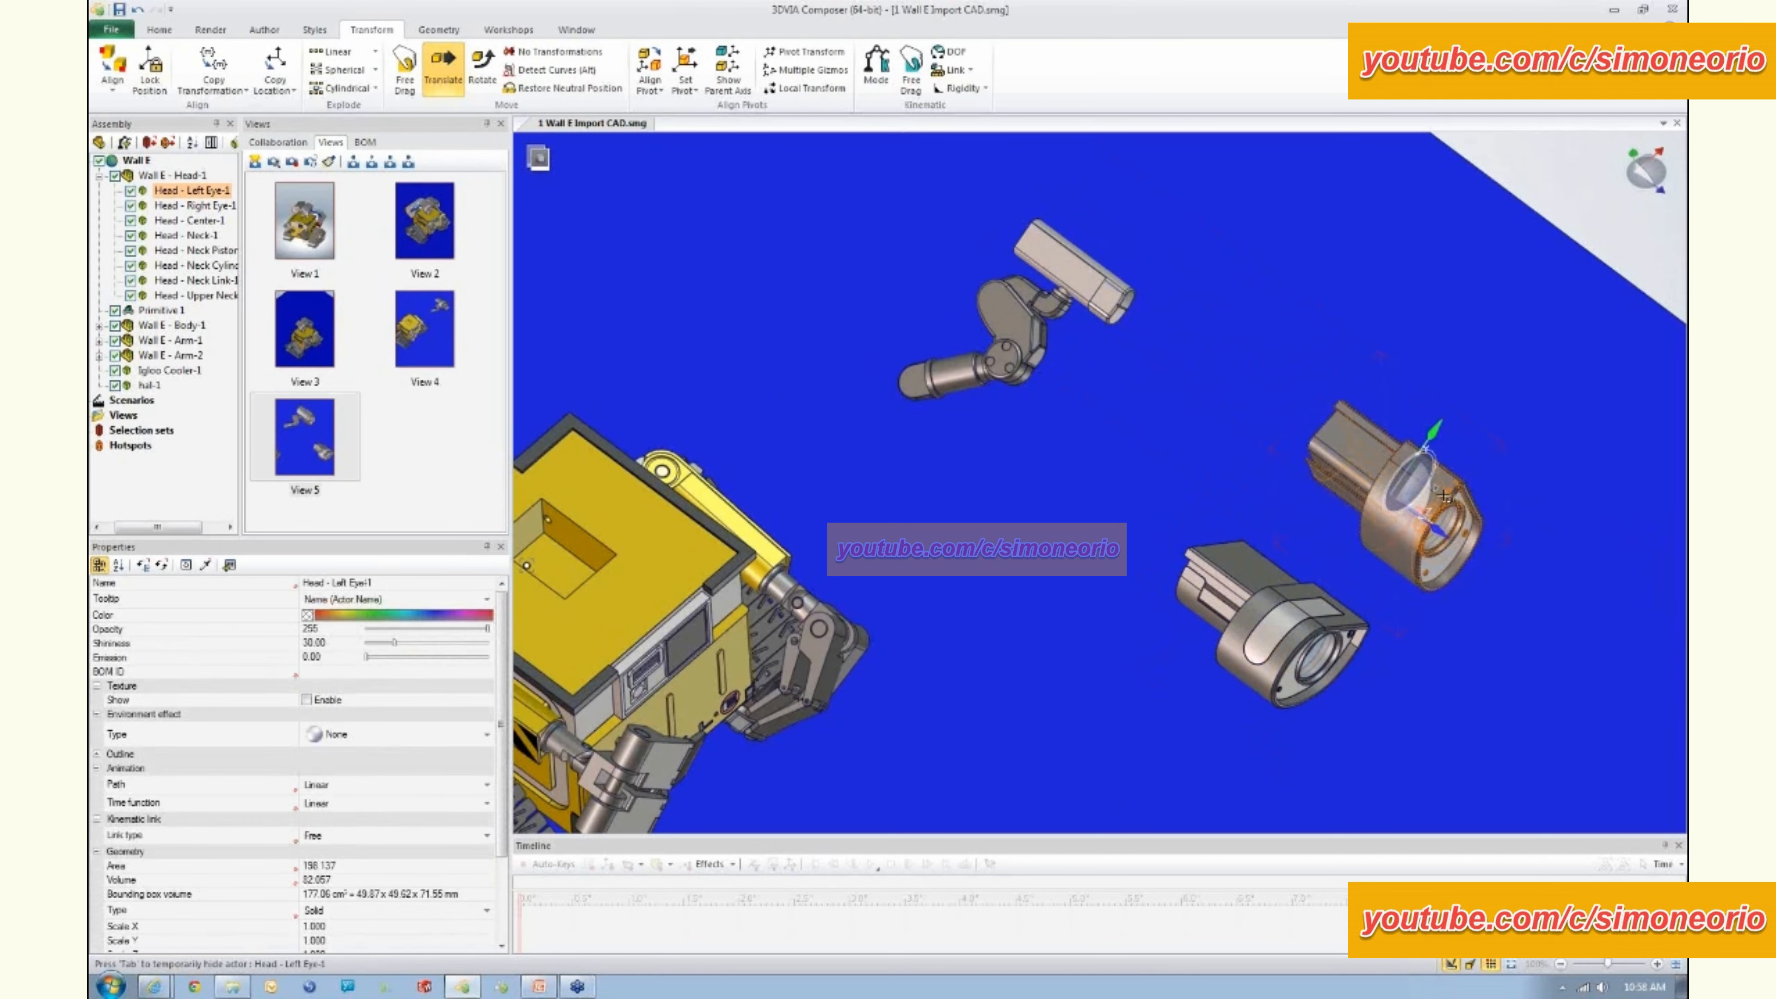
right_click(1413, 483)
click(1459, 442)
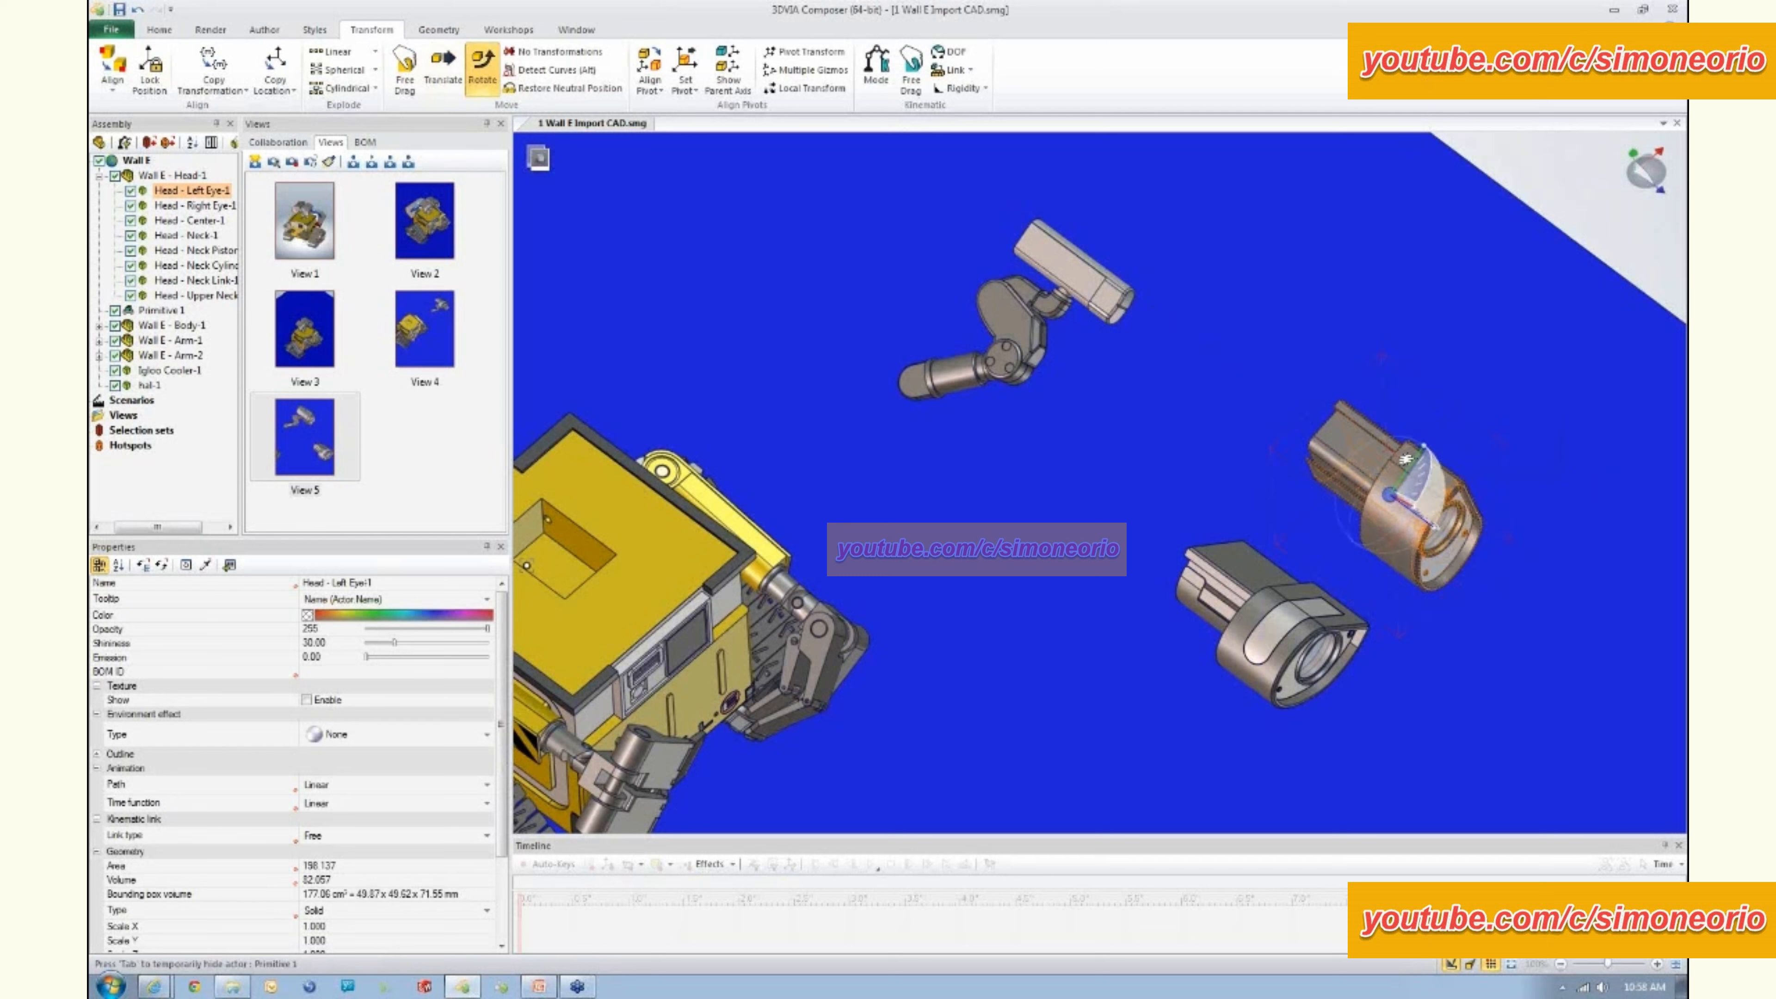
drag(1400, 453, 1348, 504)
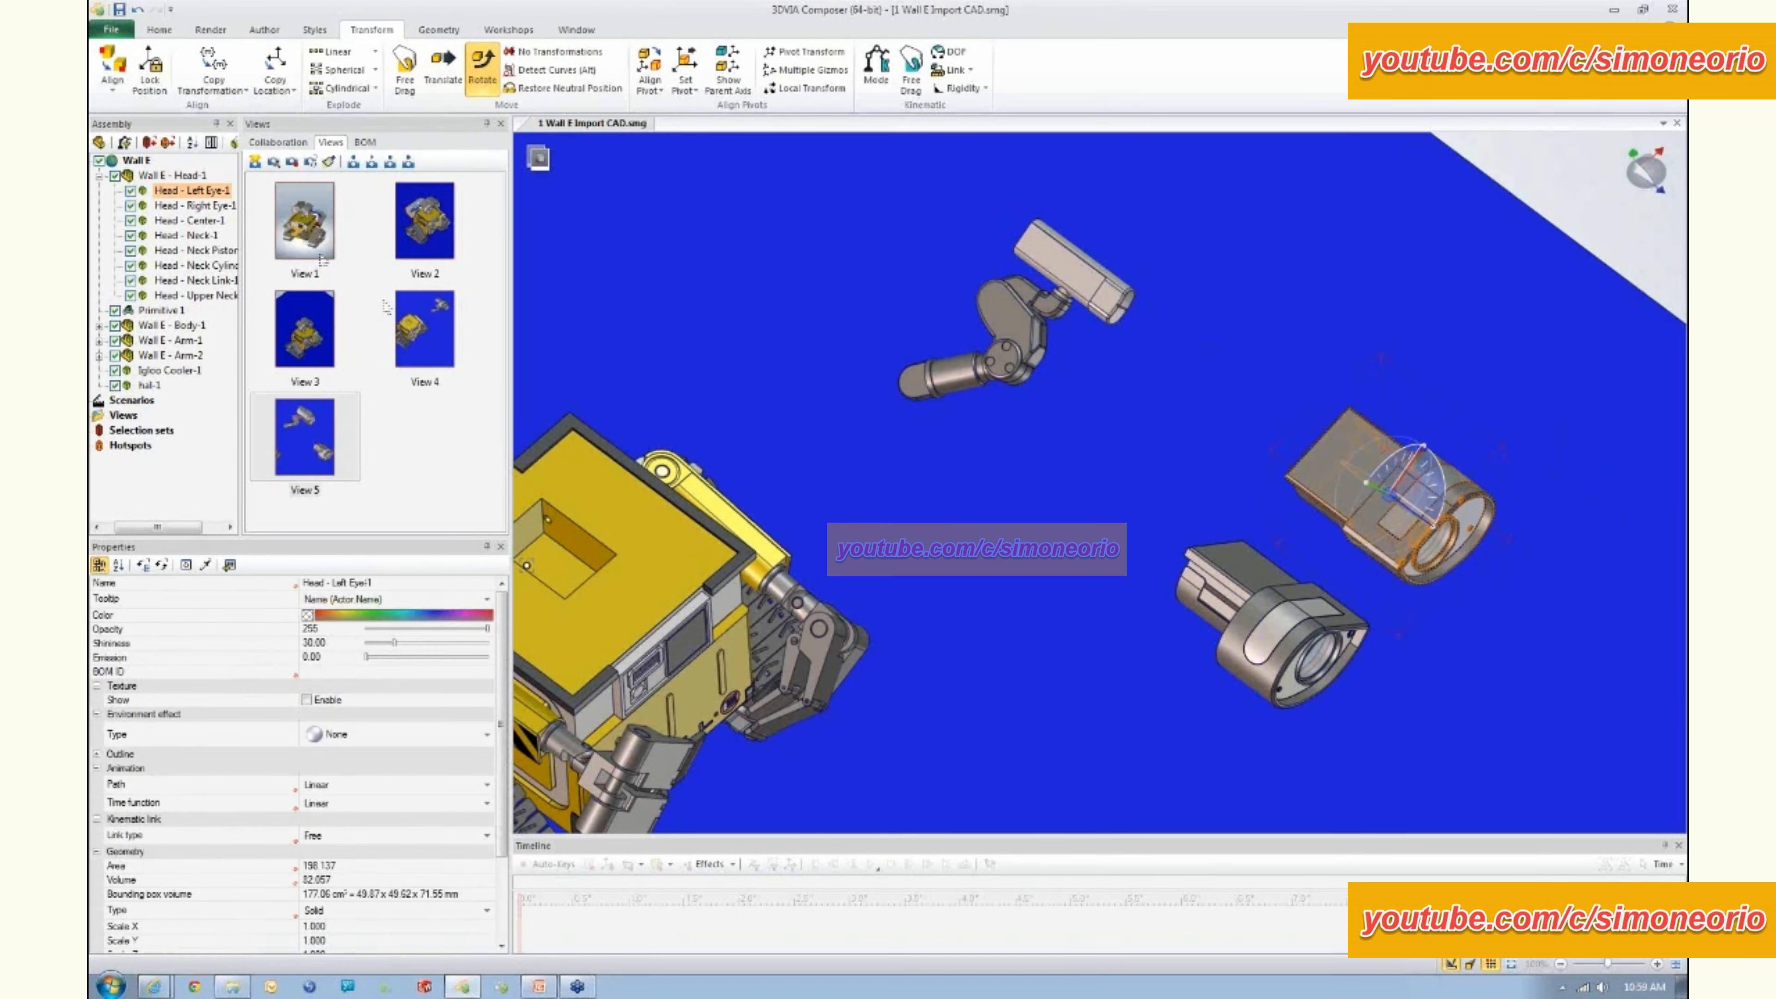
click(255, 162)
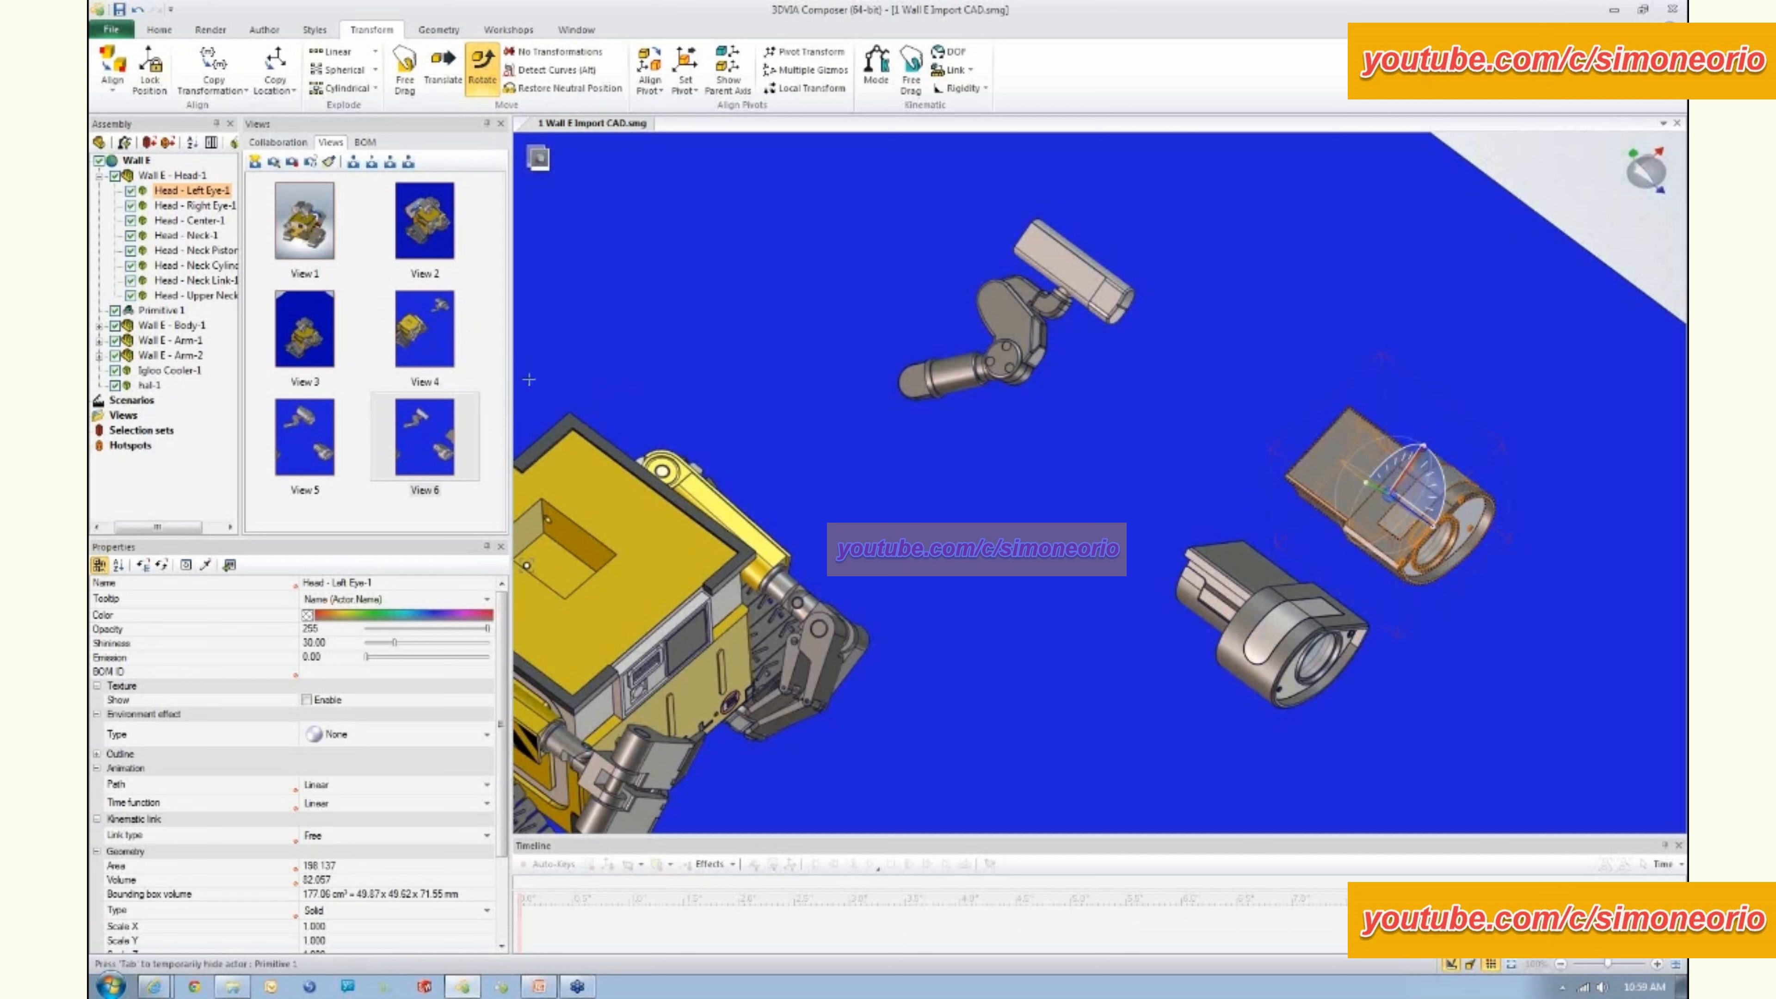
- Open the file 2 Wall E Views Created.smg and display its Full Disassemble view
click(112, 31)
click(133, 94)
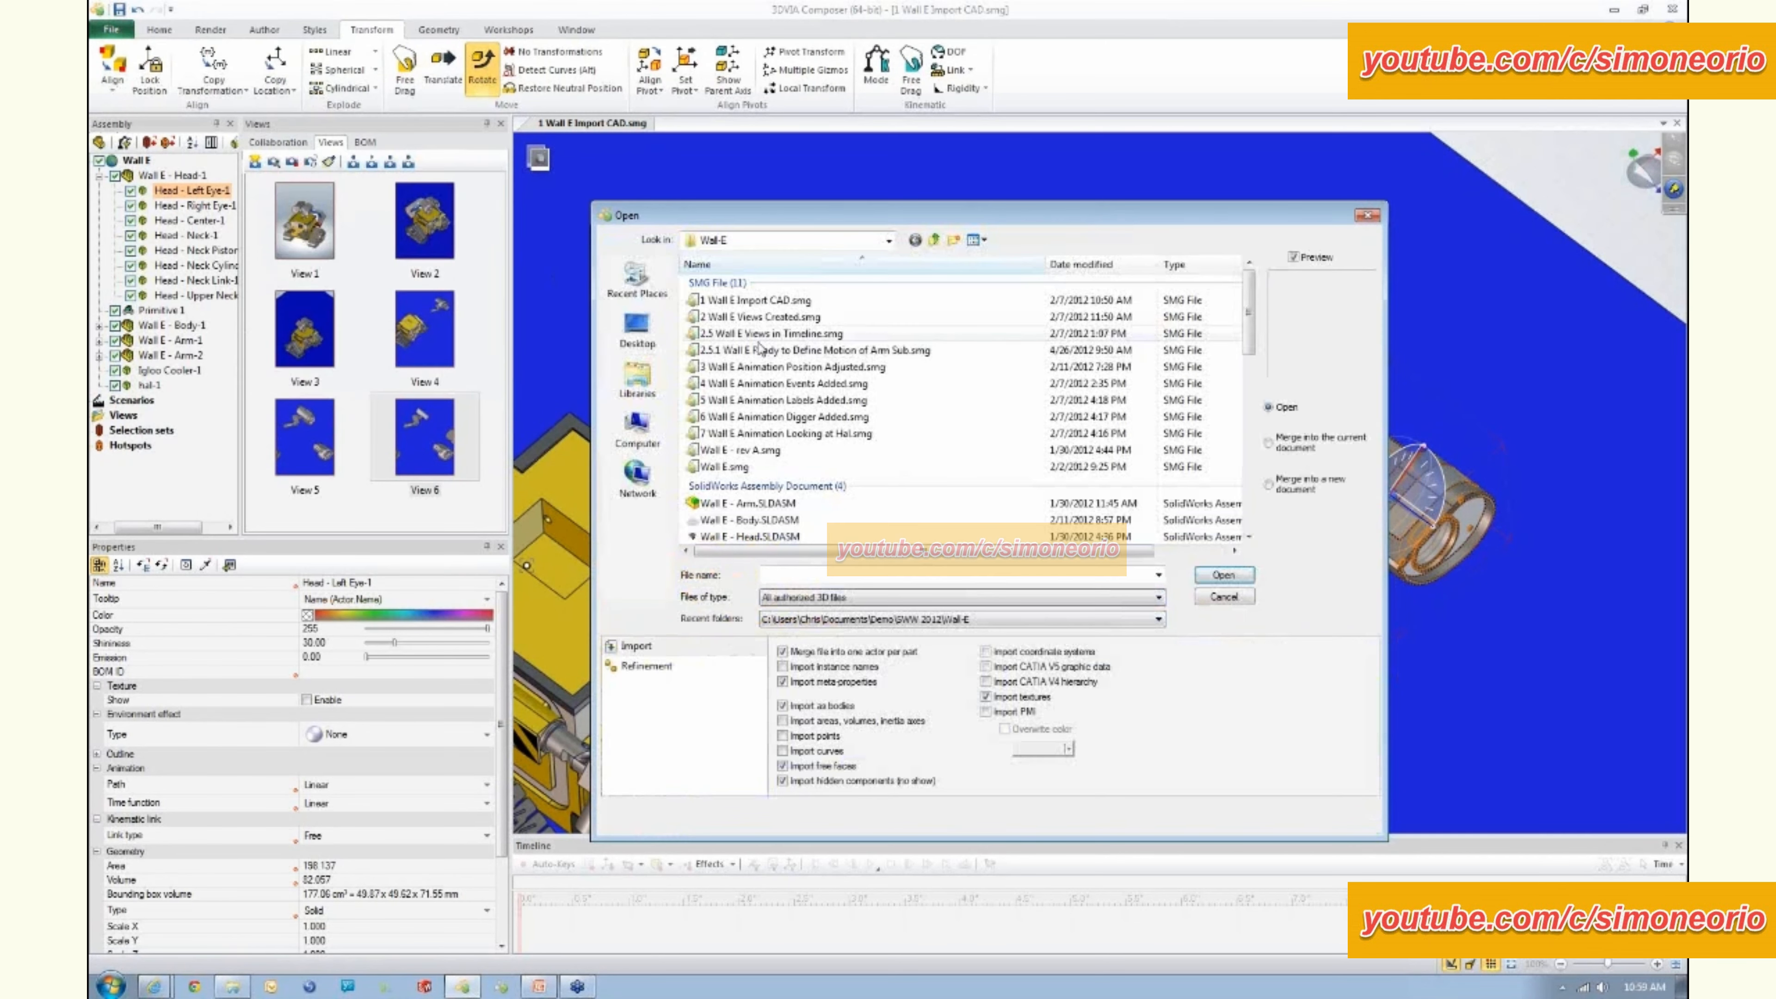
double_click(777, 319)
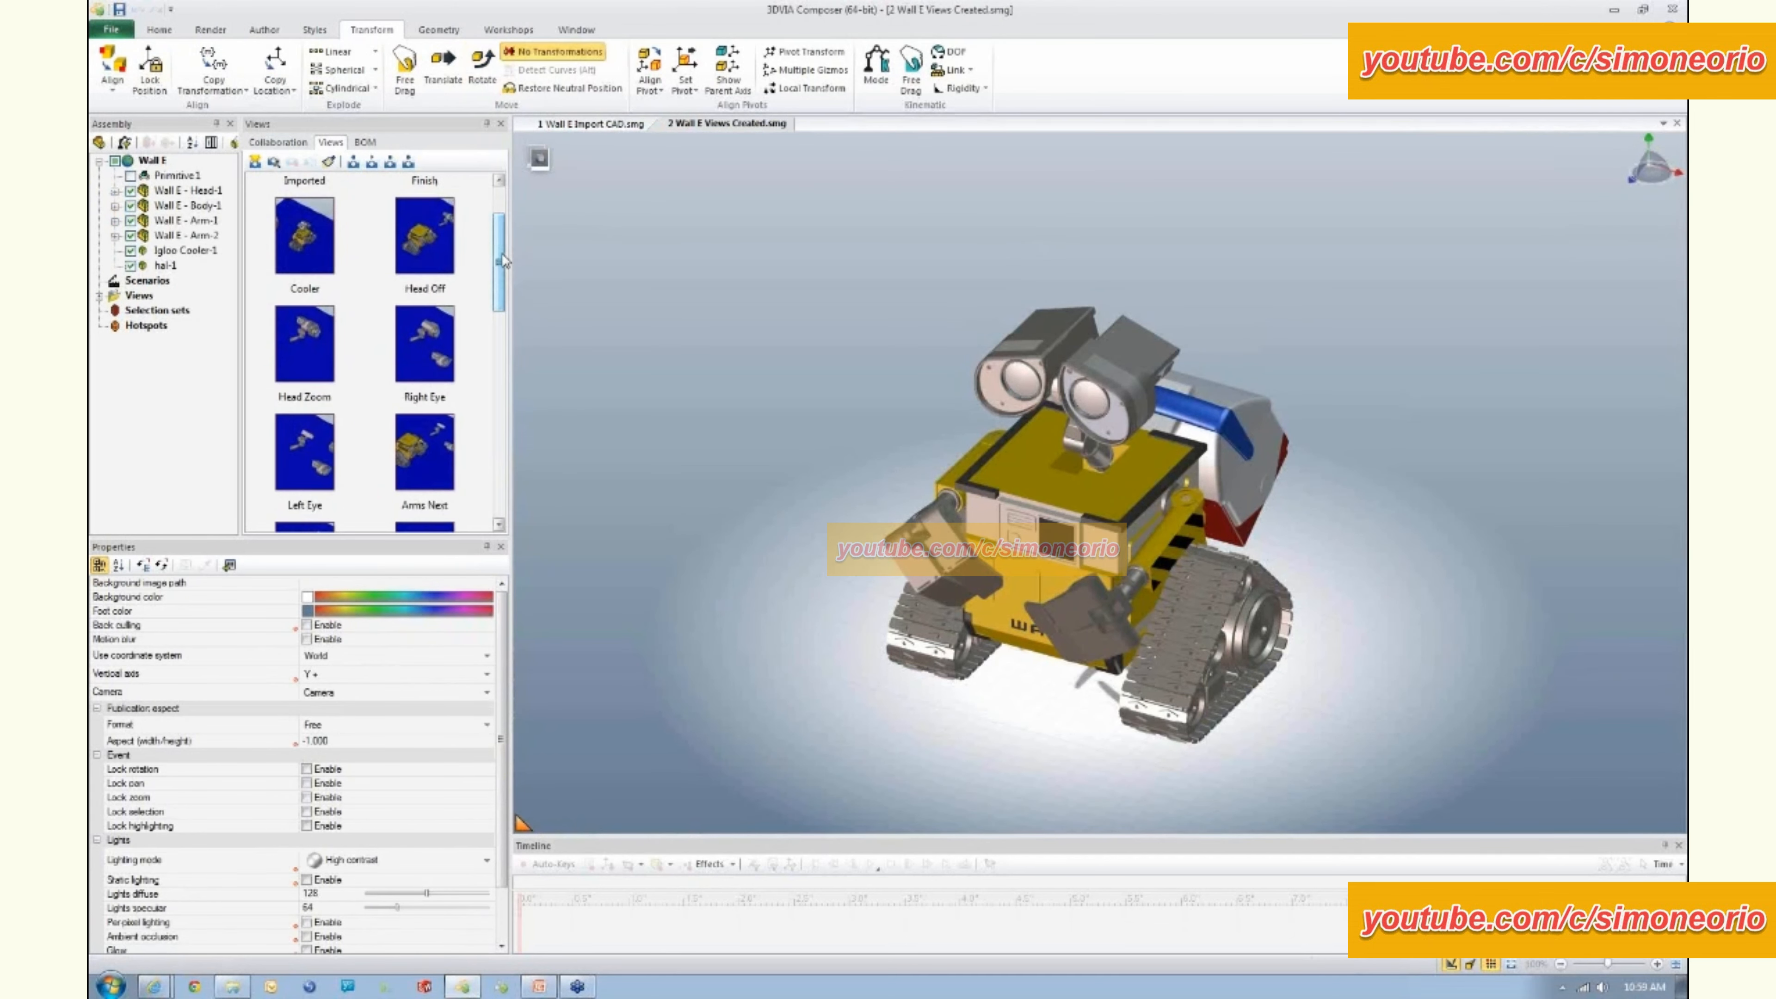
scroll(500, 280, down, 3)
drag(499, 290, 492, 478)
click(305, 468)
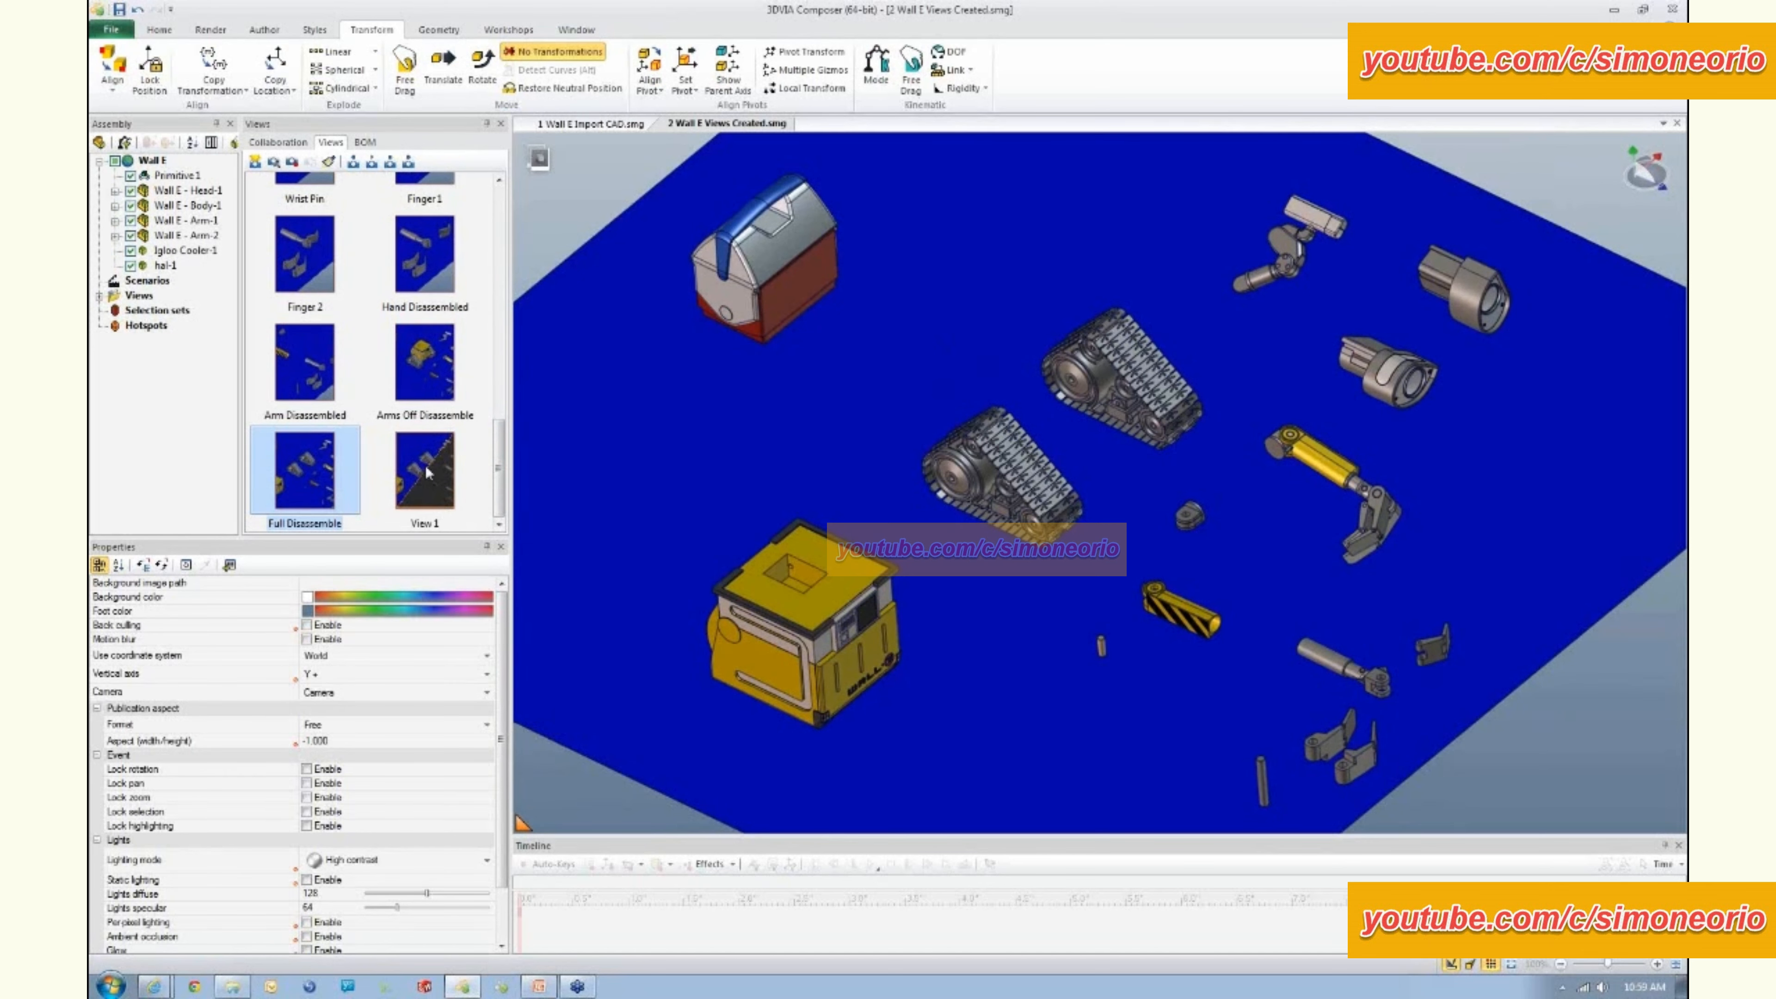
- Switch to animation mode and place the Full Disassemble view on the timeline at 0 seconds
click(538, 160)
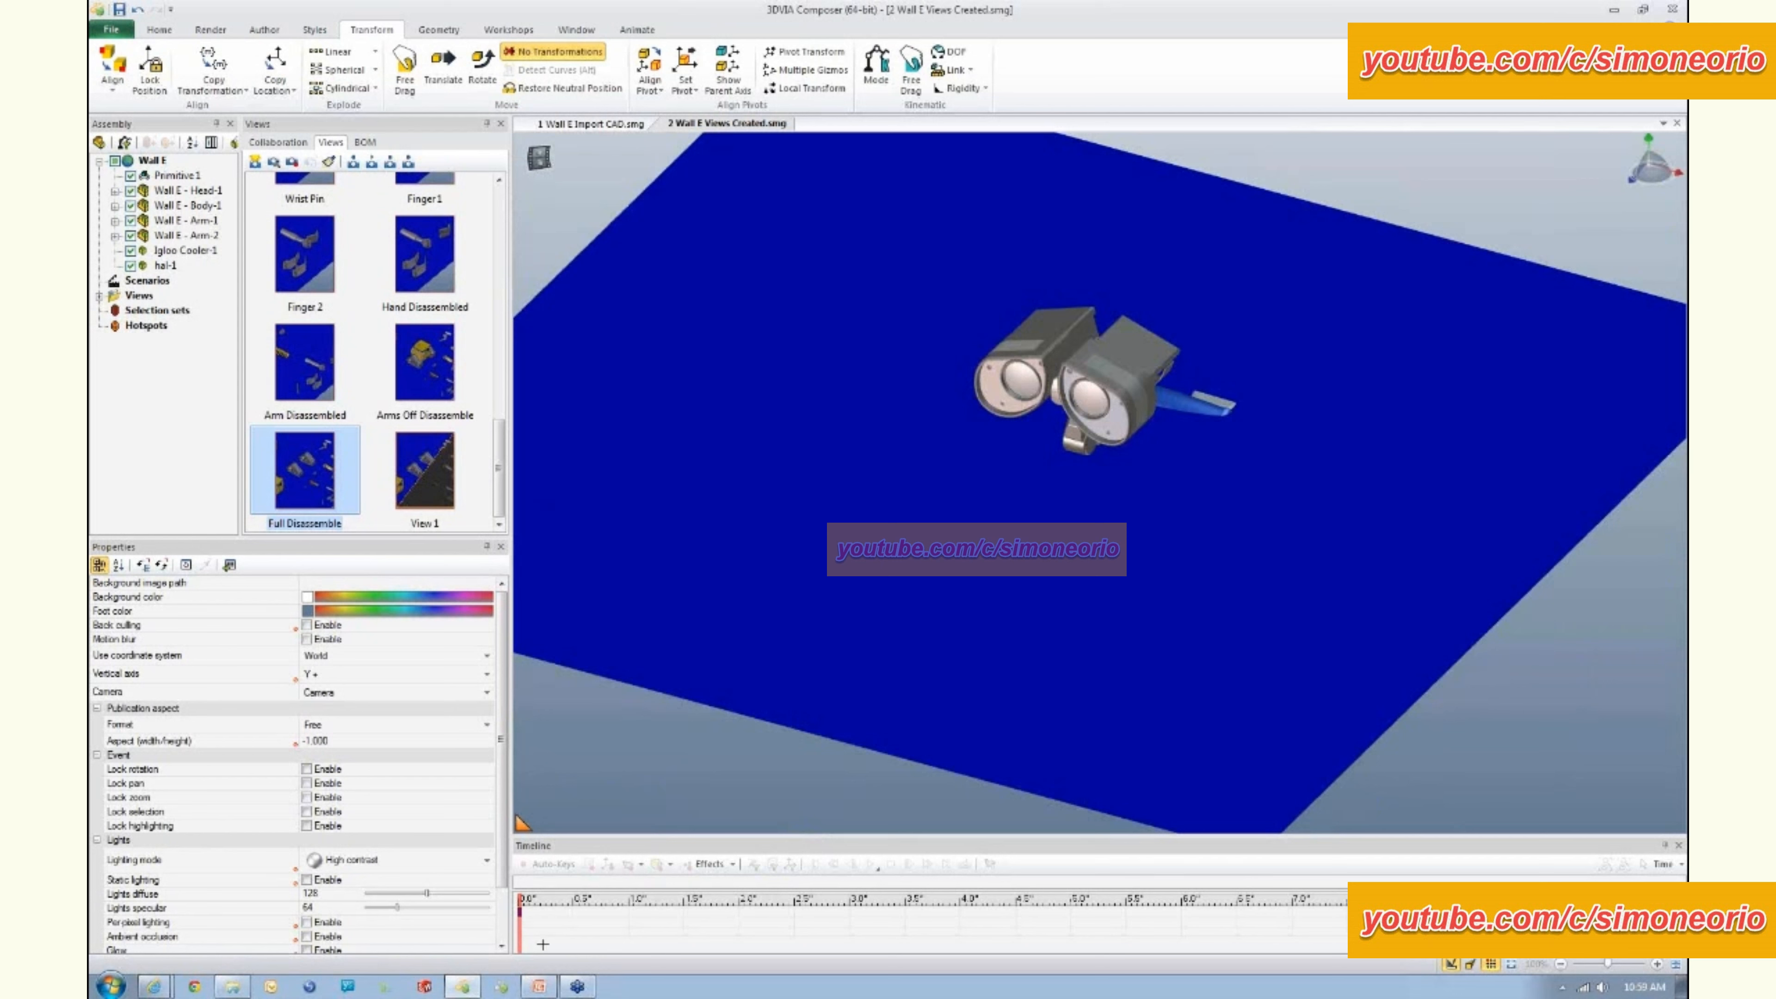
drag(550, 934, 523, 916)
click(518, 908)
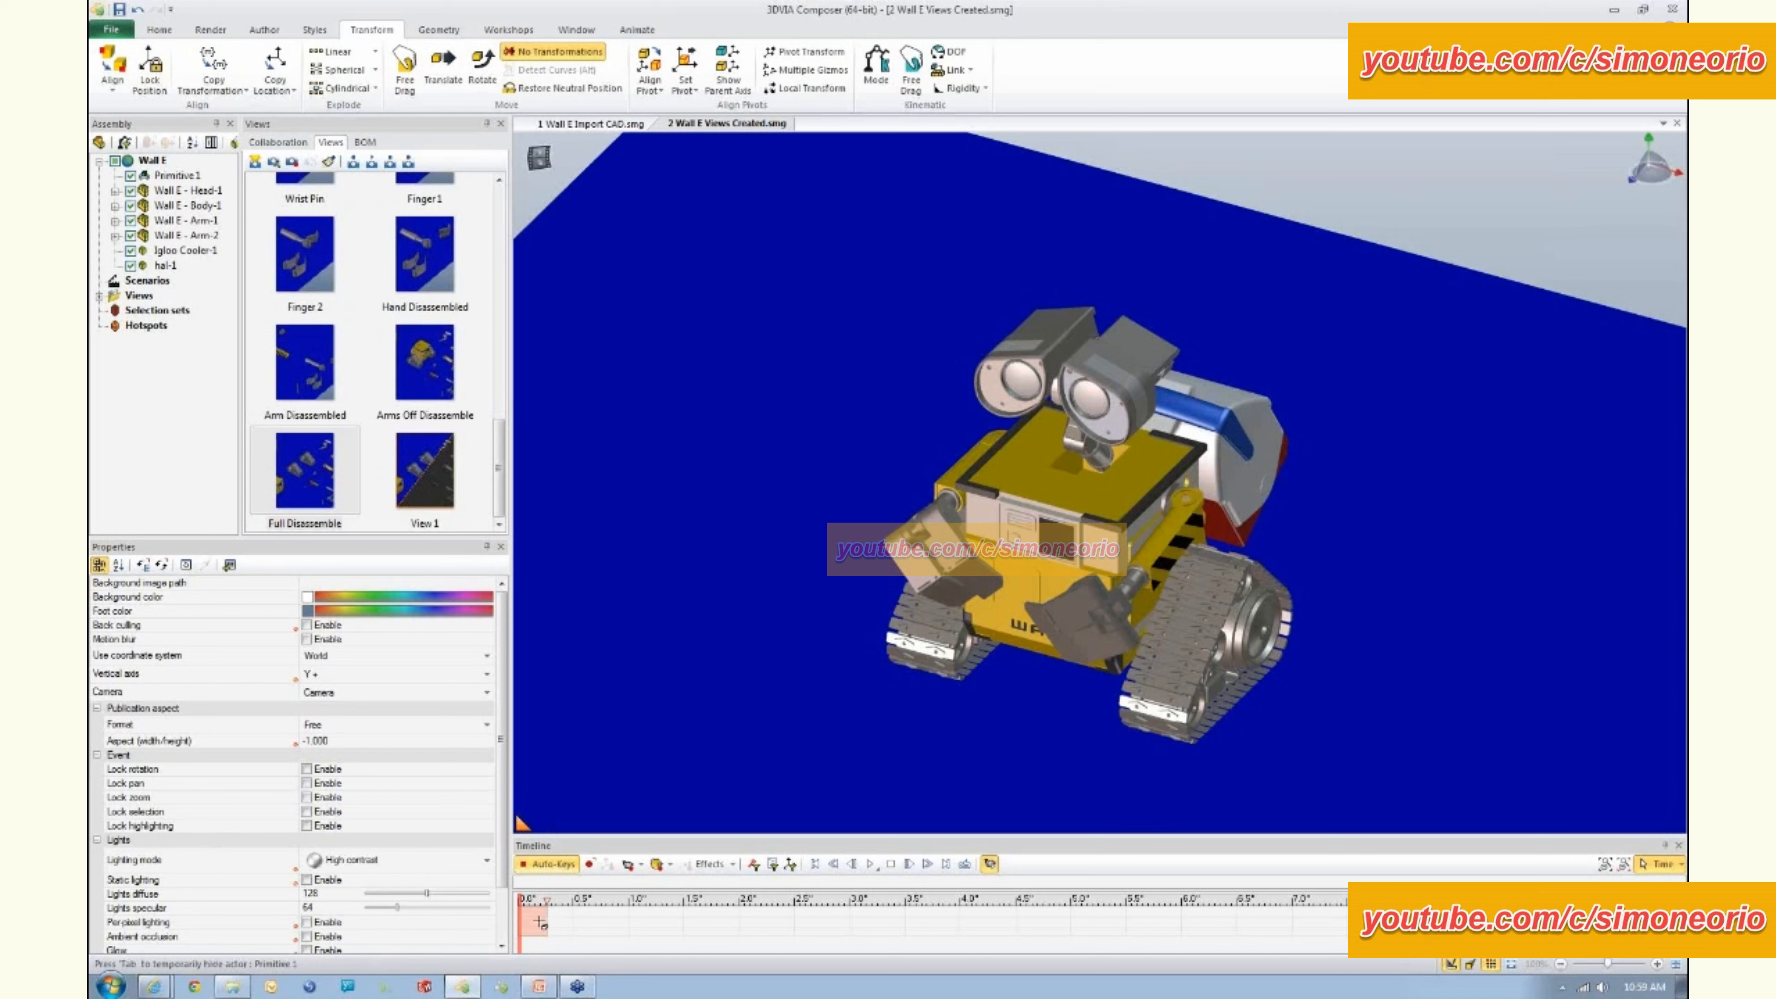
drag(305, 470, 518, 913)
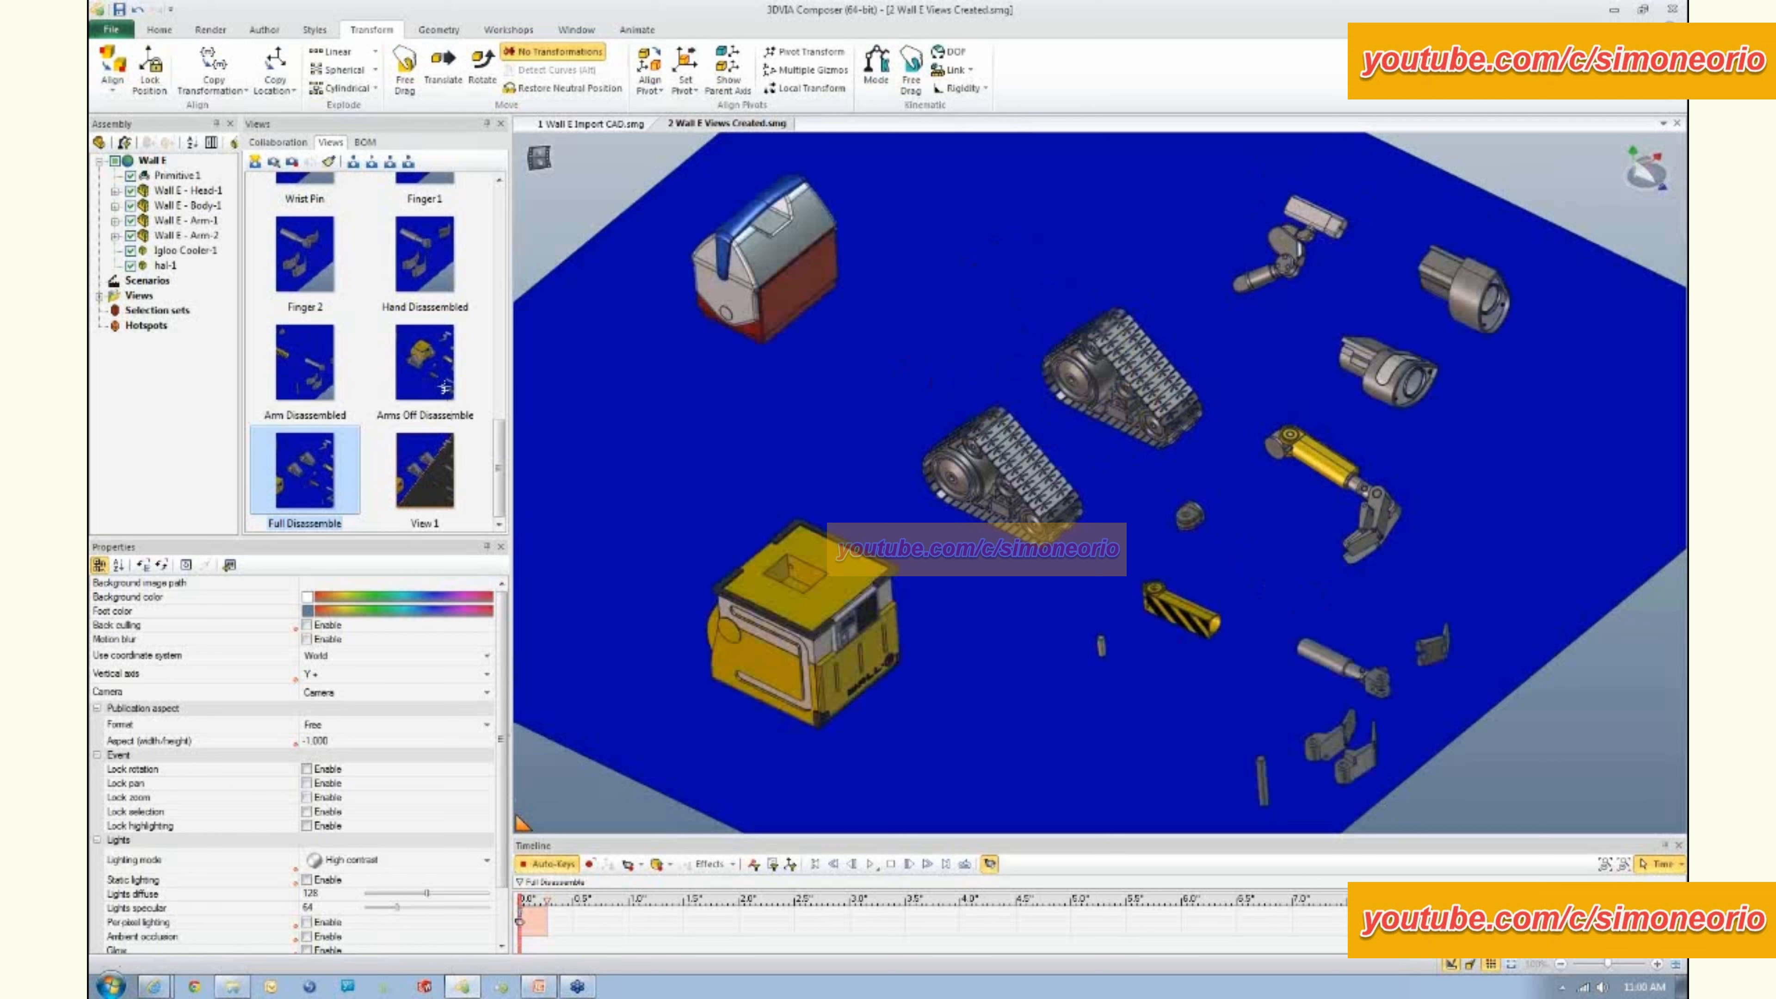
- Place the Arms Off Disassemble, Arm Disassembled and Hand Disassembled views on the timeline at 1, 2 and 3 seconds
click(438, 381)
drag(439, 381, 632, 906)
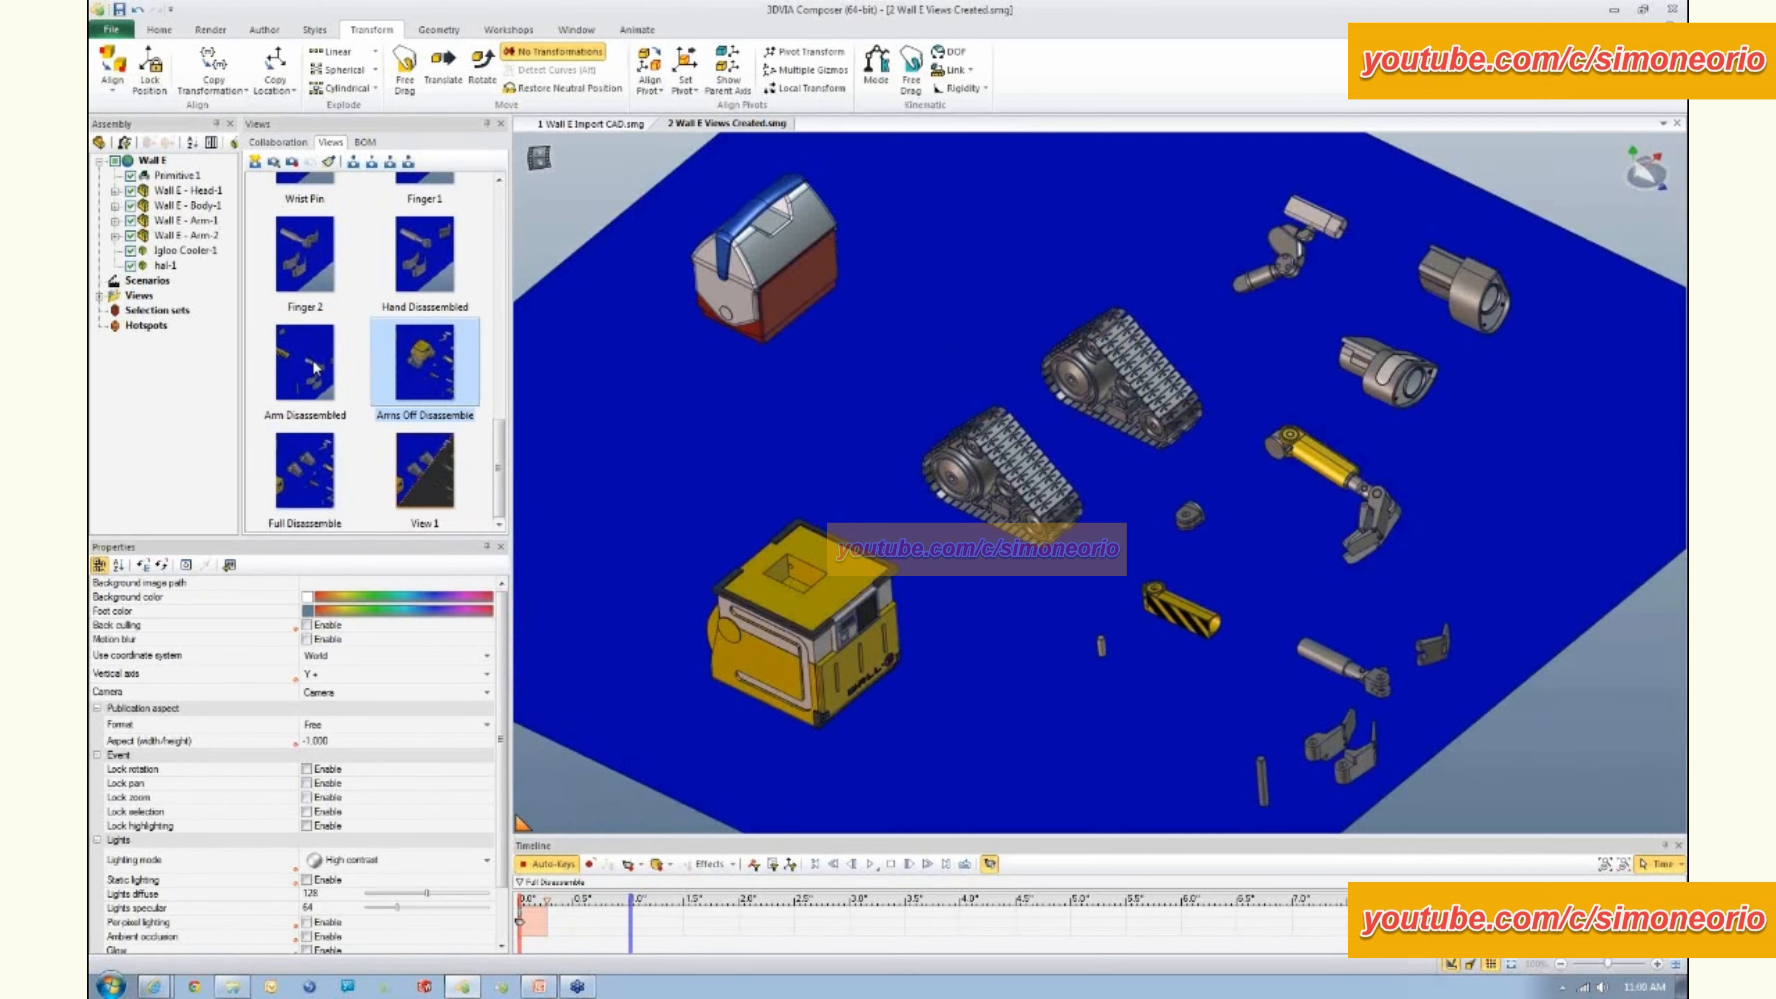
mouse_move(316, 367)
mouse_down()
mouse_move(731, 852)
mouse_move(760, 905)
mouse_move(743, 909)
mouse_up()
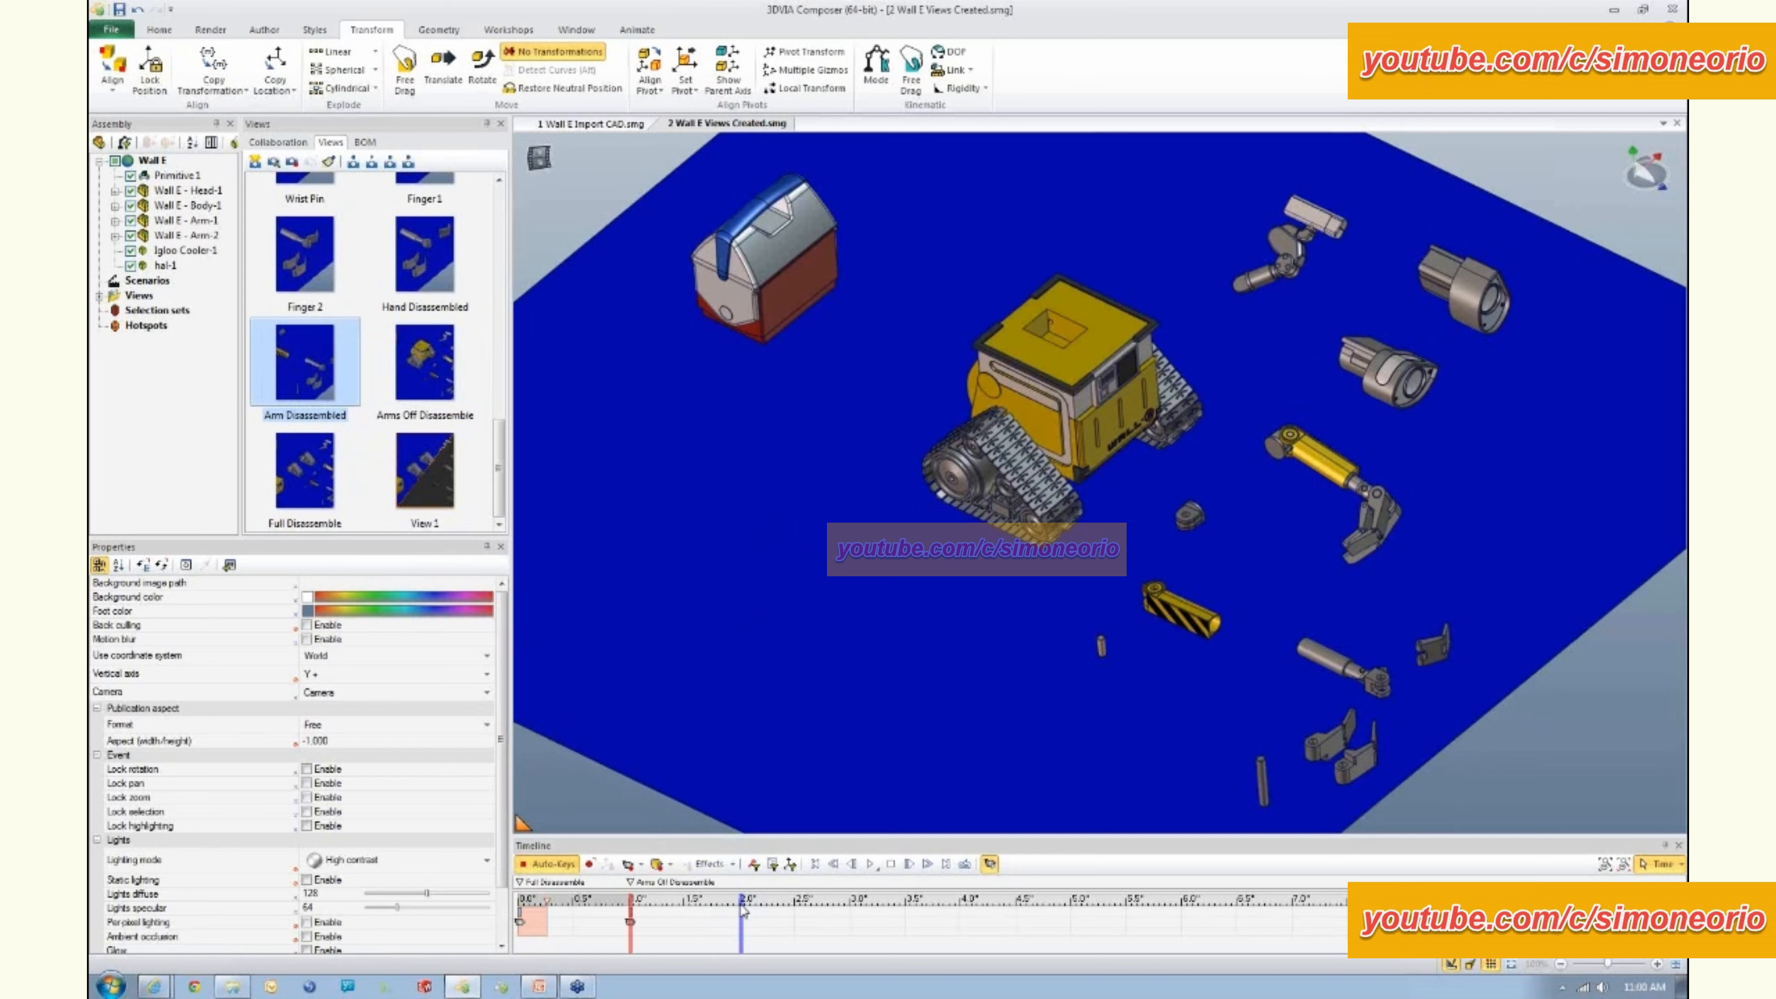
click(435, 261)
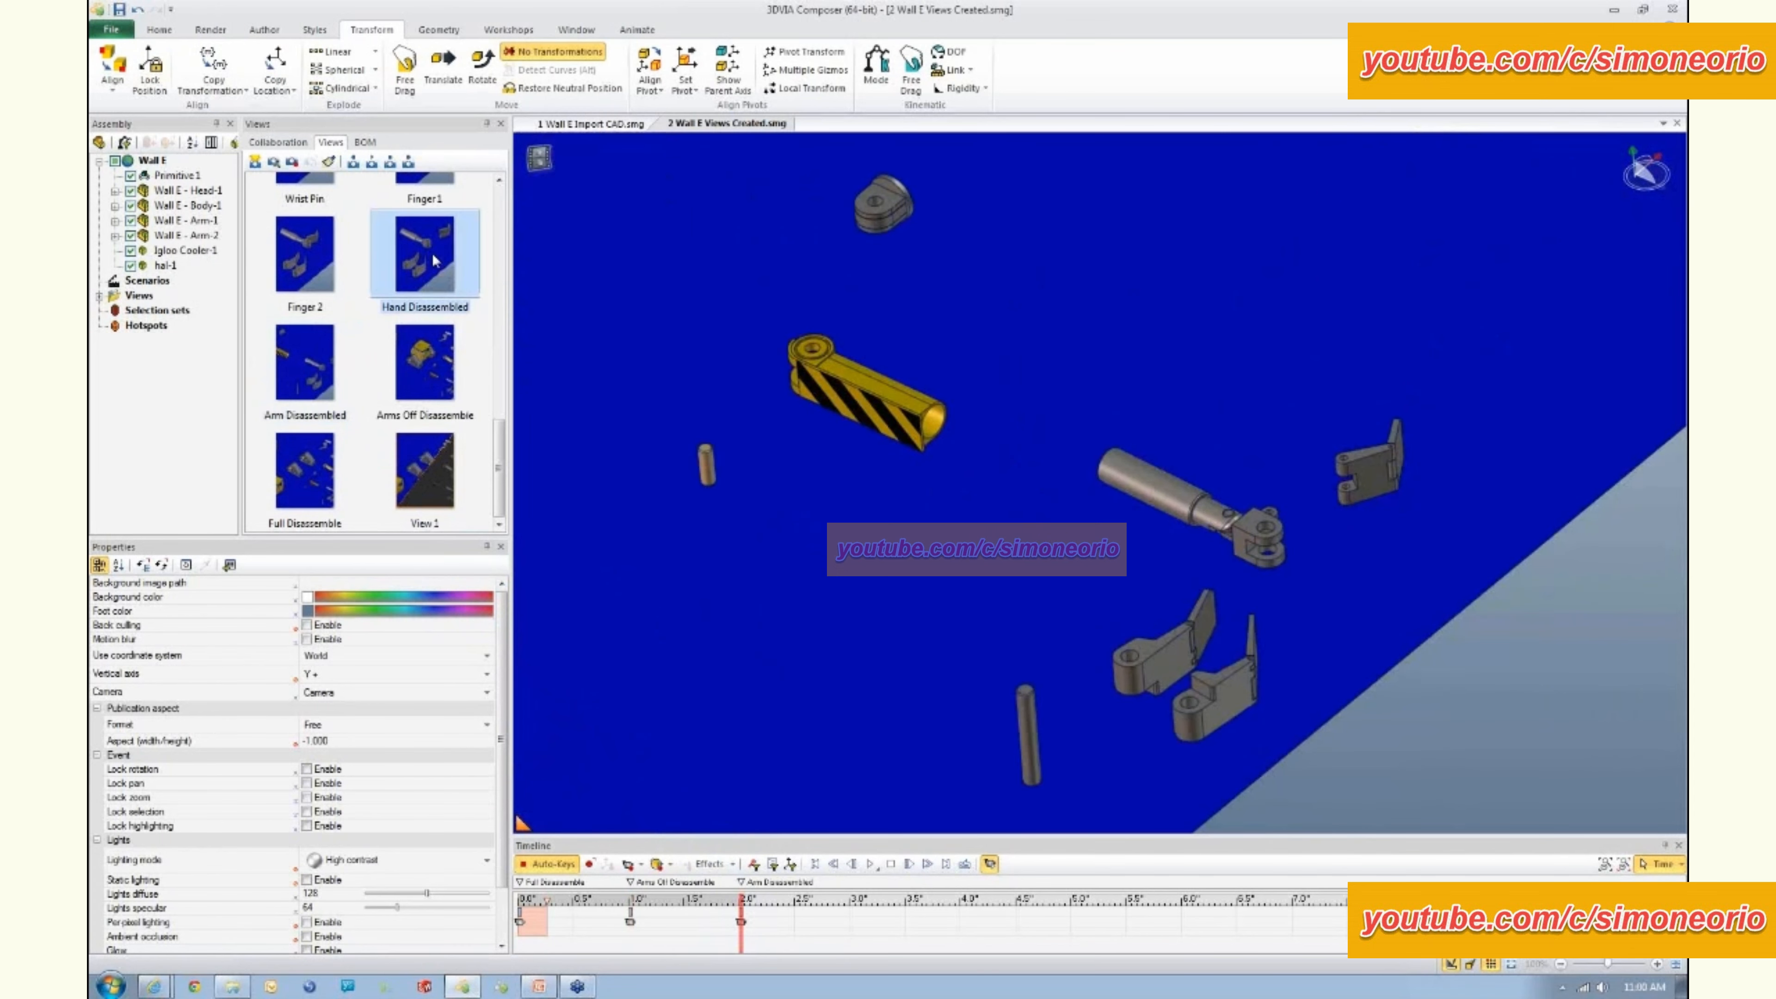
drag(435, 260, 850, 908)
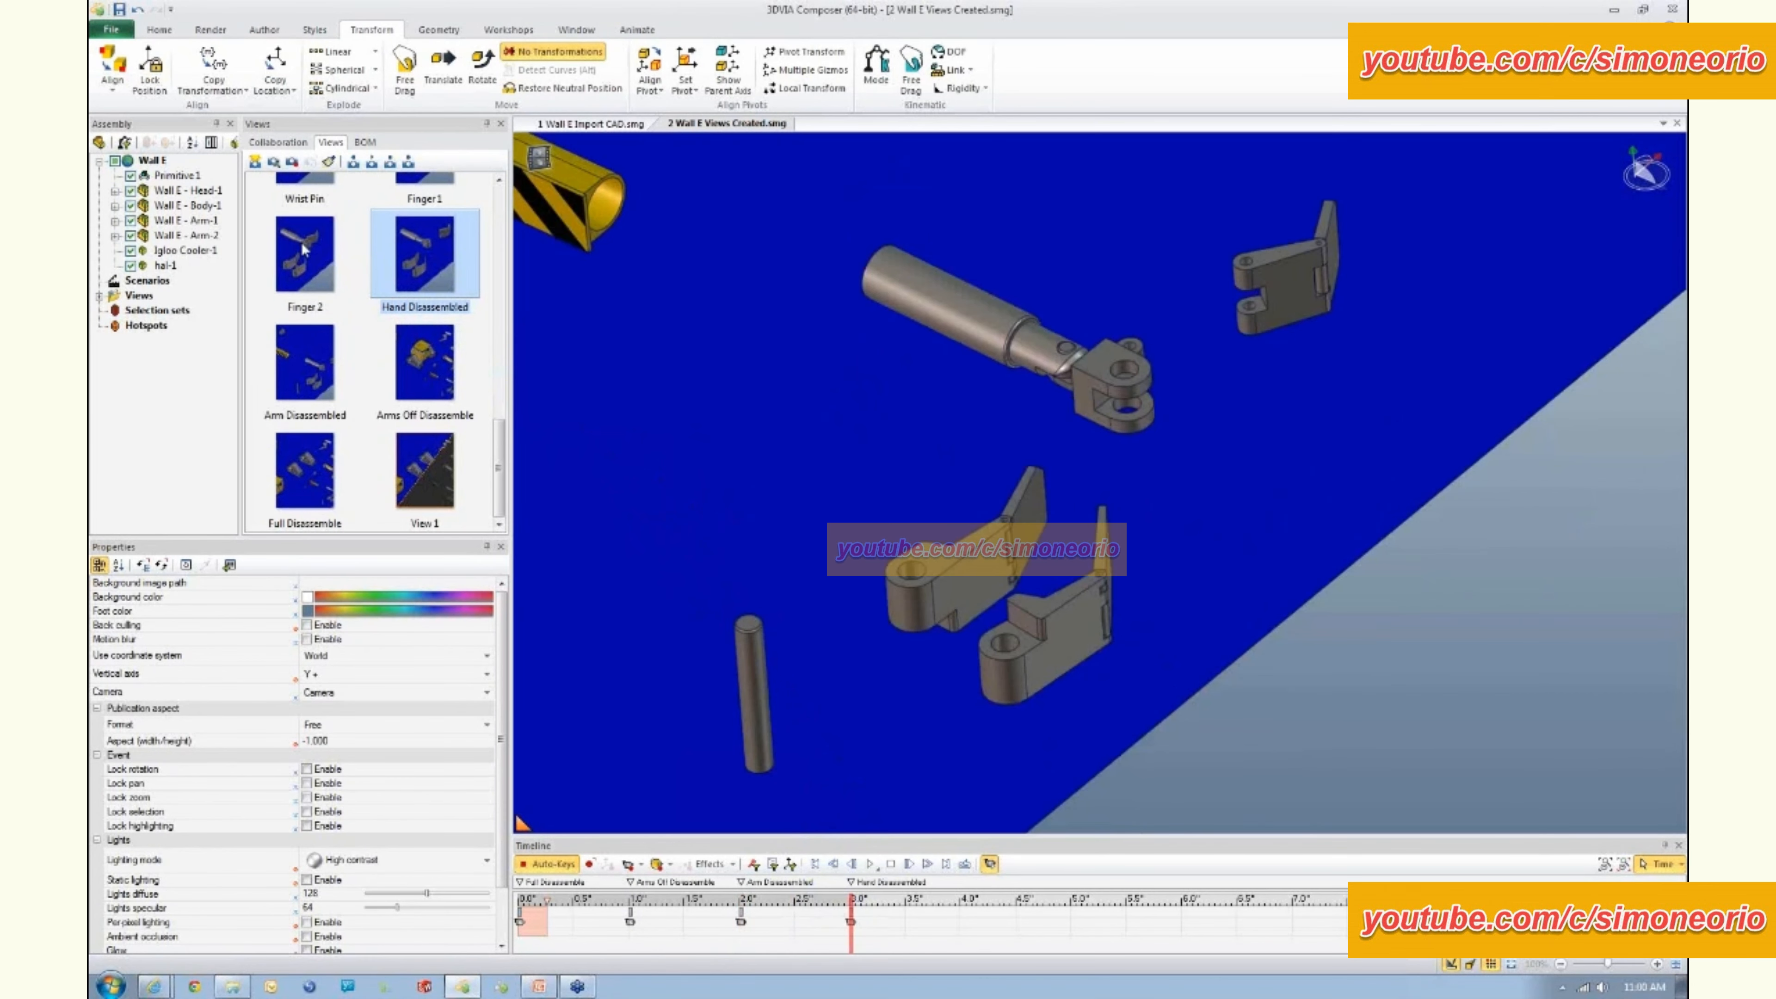
- Place the Finger 2, Finger 1 and Wrist Pin views on the timeline at 4, 5 and 6 seconds
drag(305, 248, 962, 931)
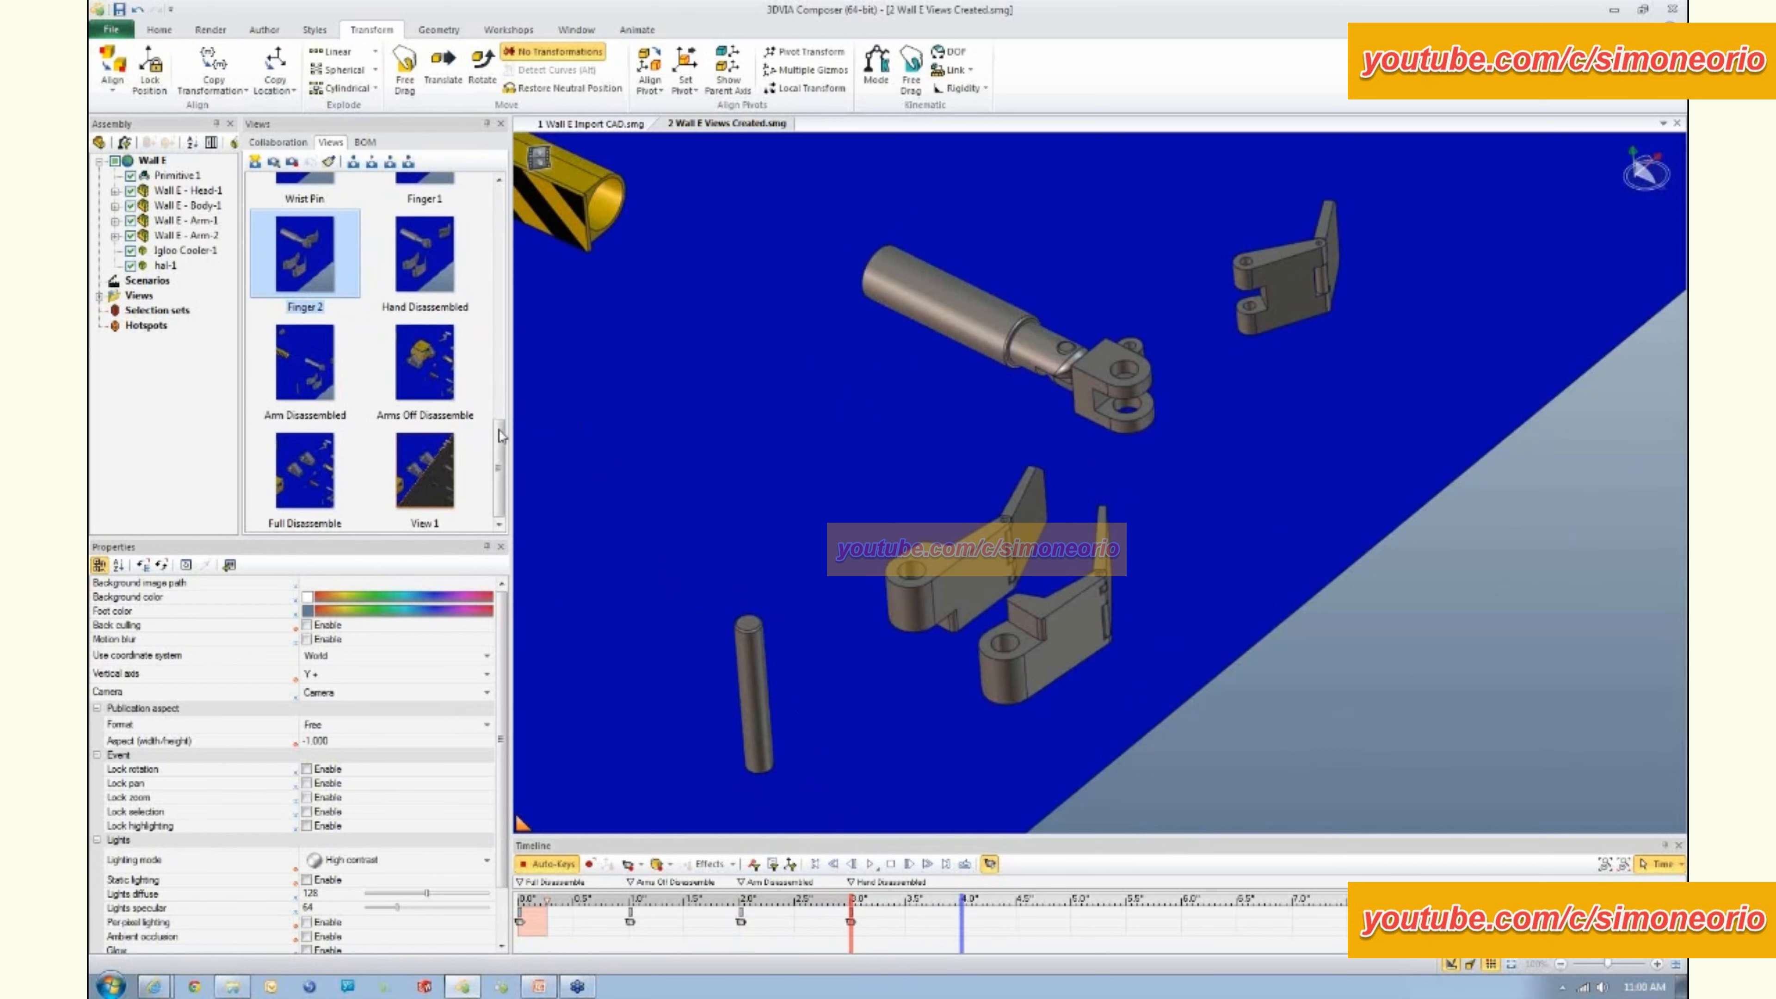
scroll(499, 420, up, 3)
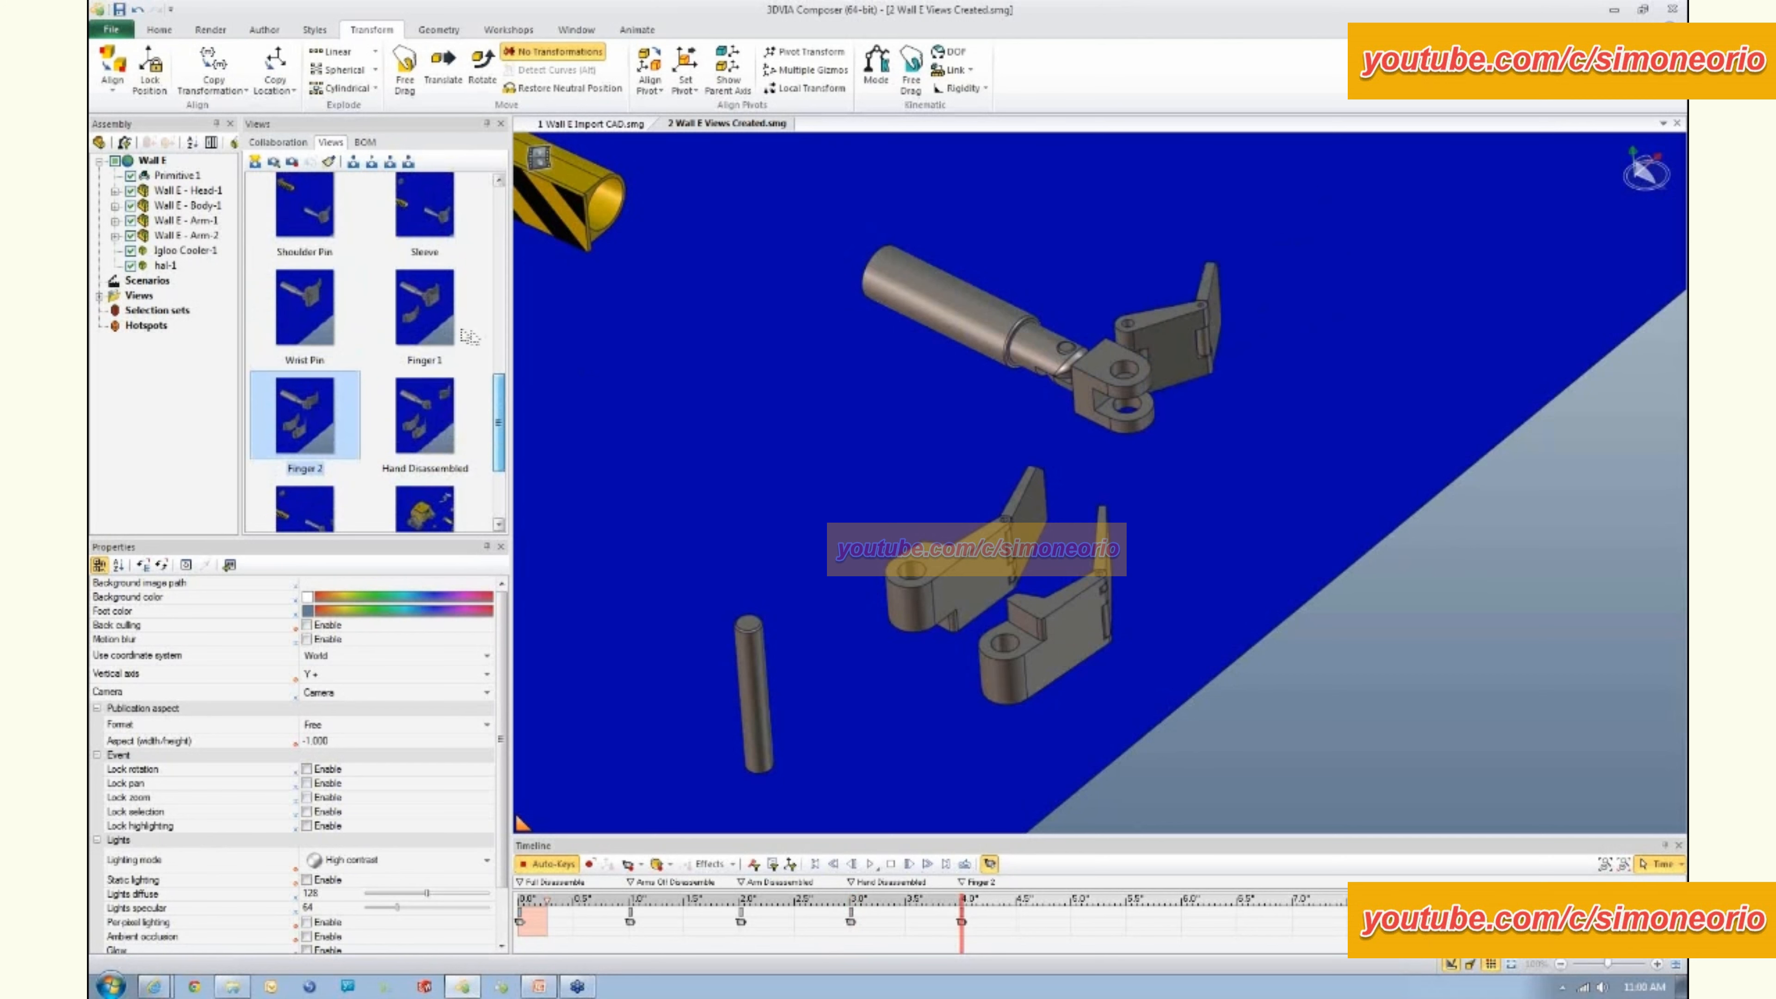
click(430, 320)
drag(429, 320, 1075, 909)
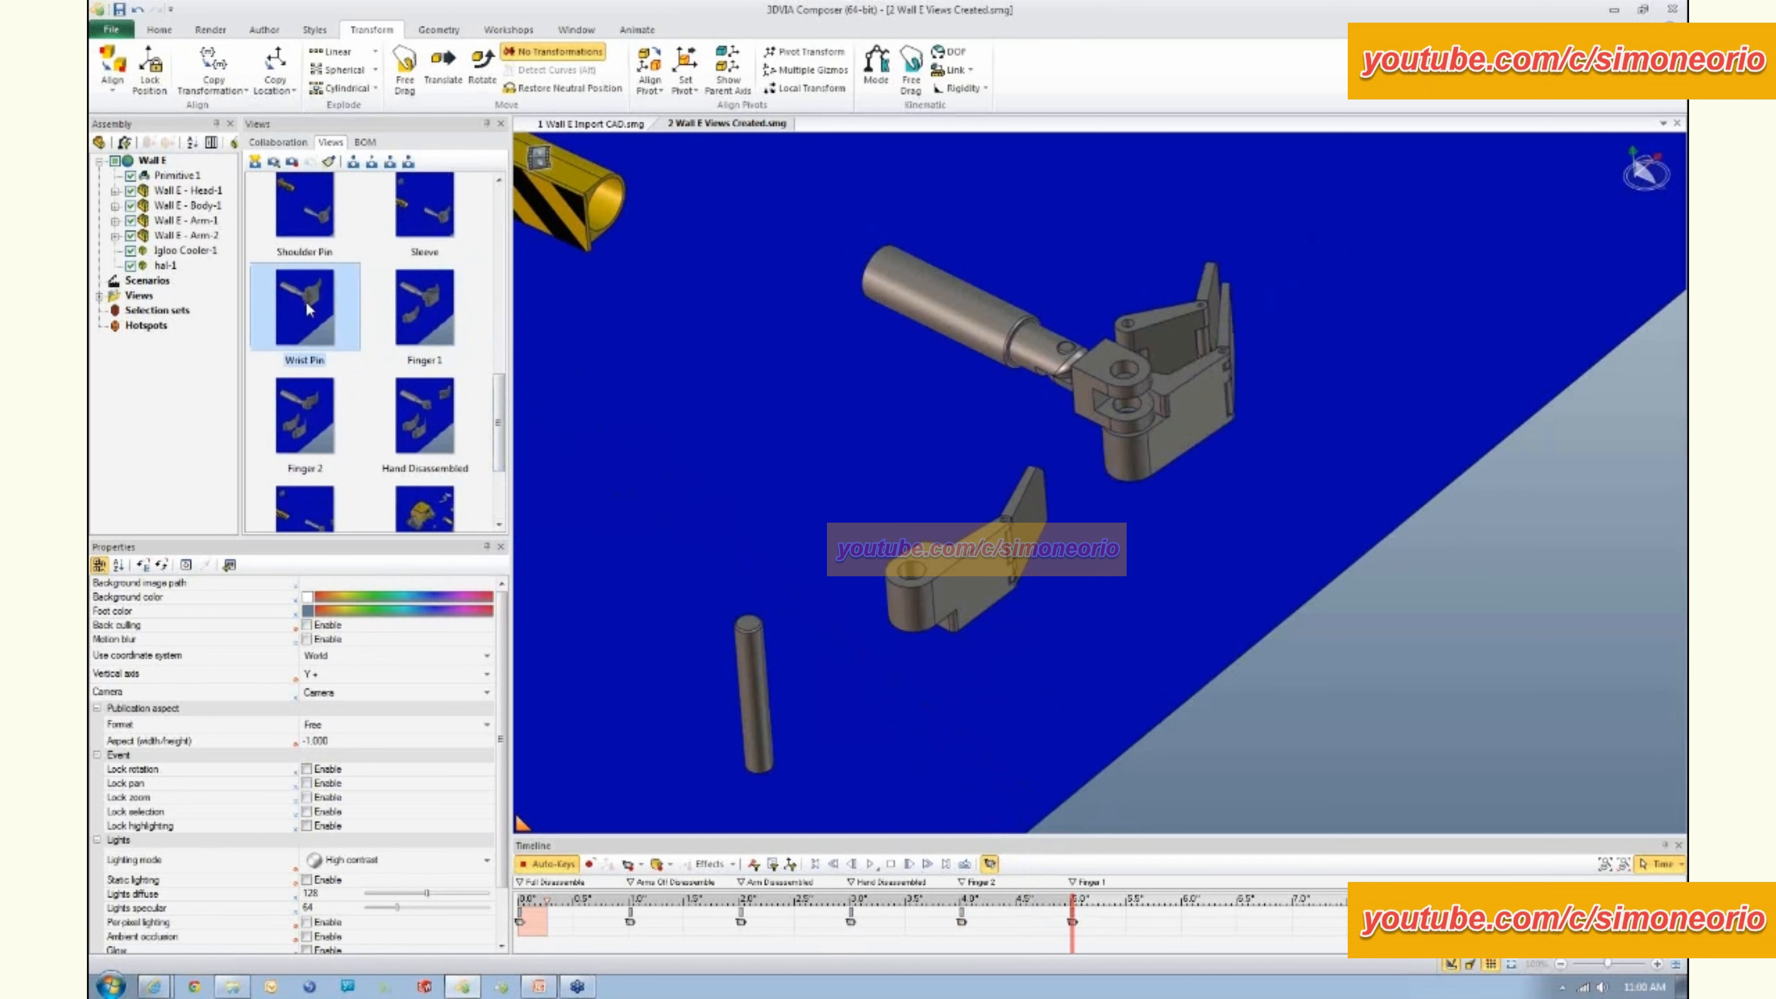
drag(313, 309, 1179, 902)
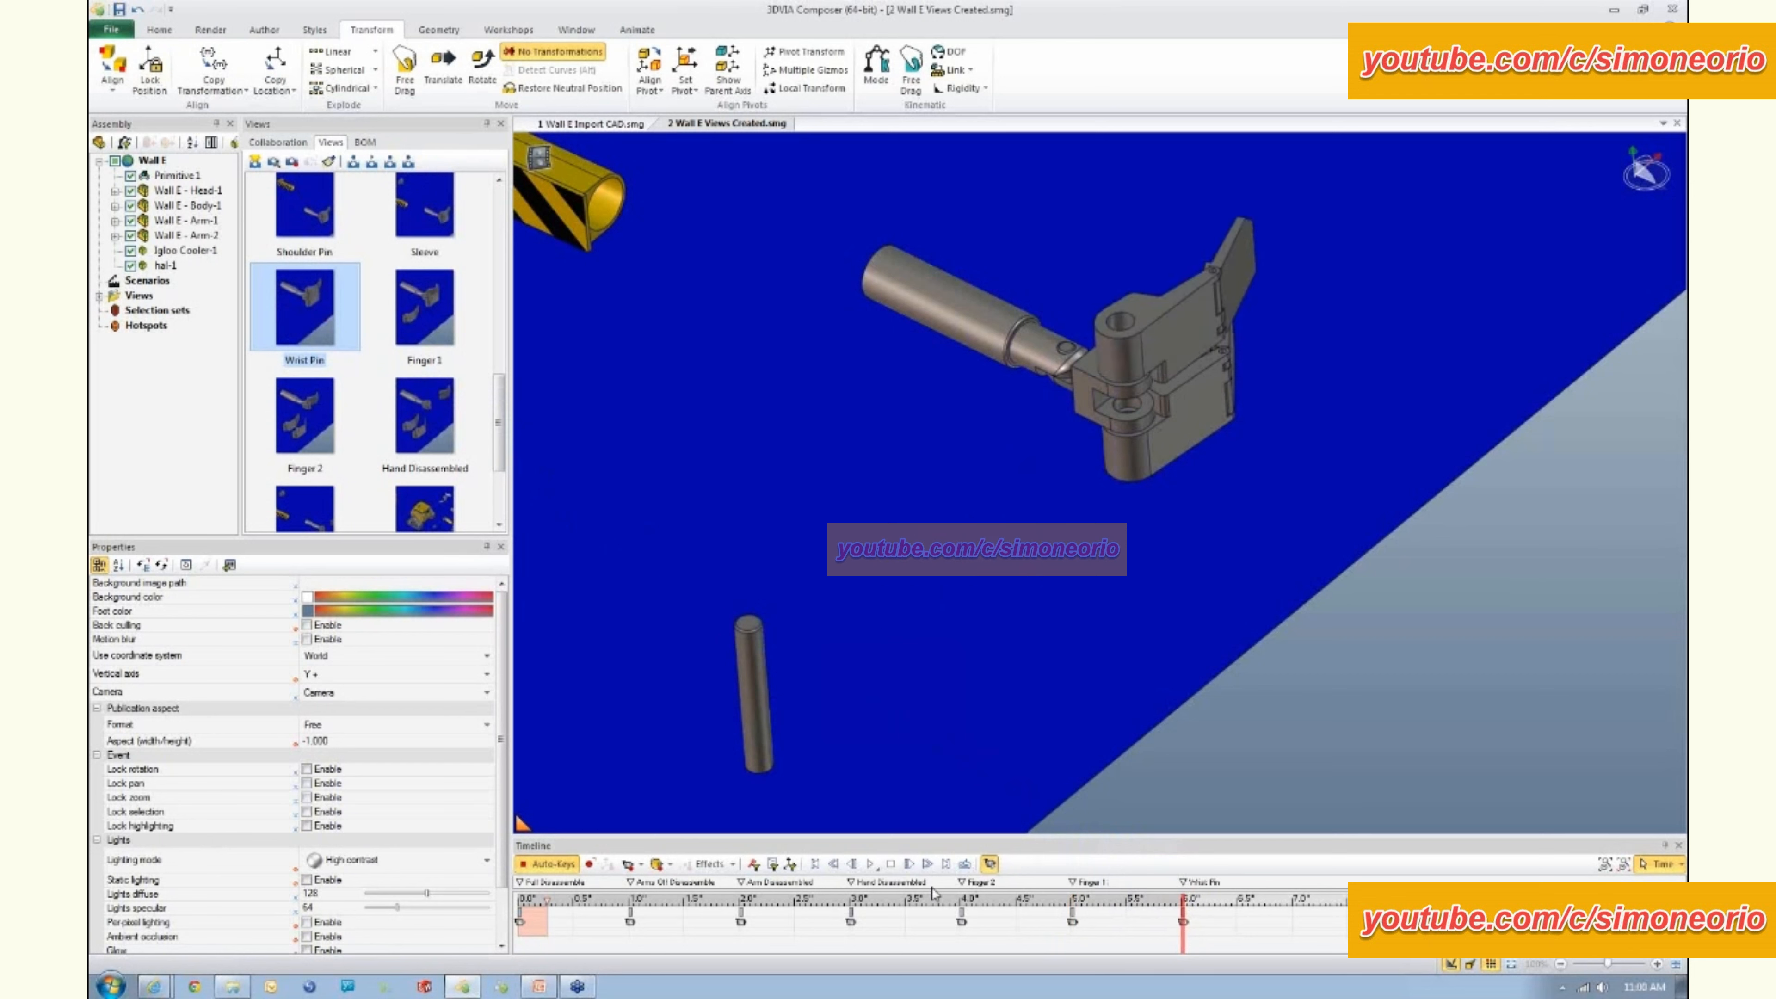
- Play the animation from the start, rewind it and scrub through the first quarter second to examine the body's movement
click(814, 865)
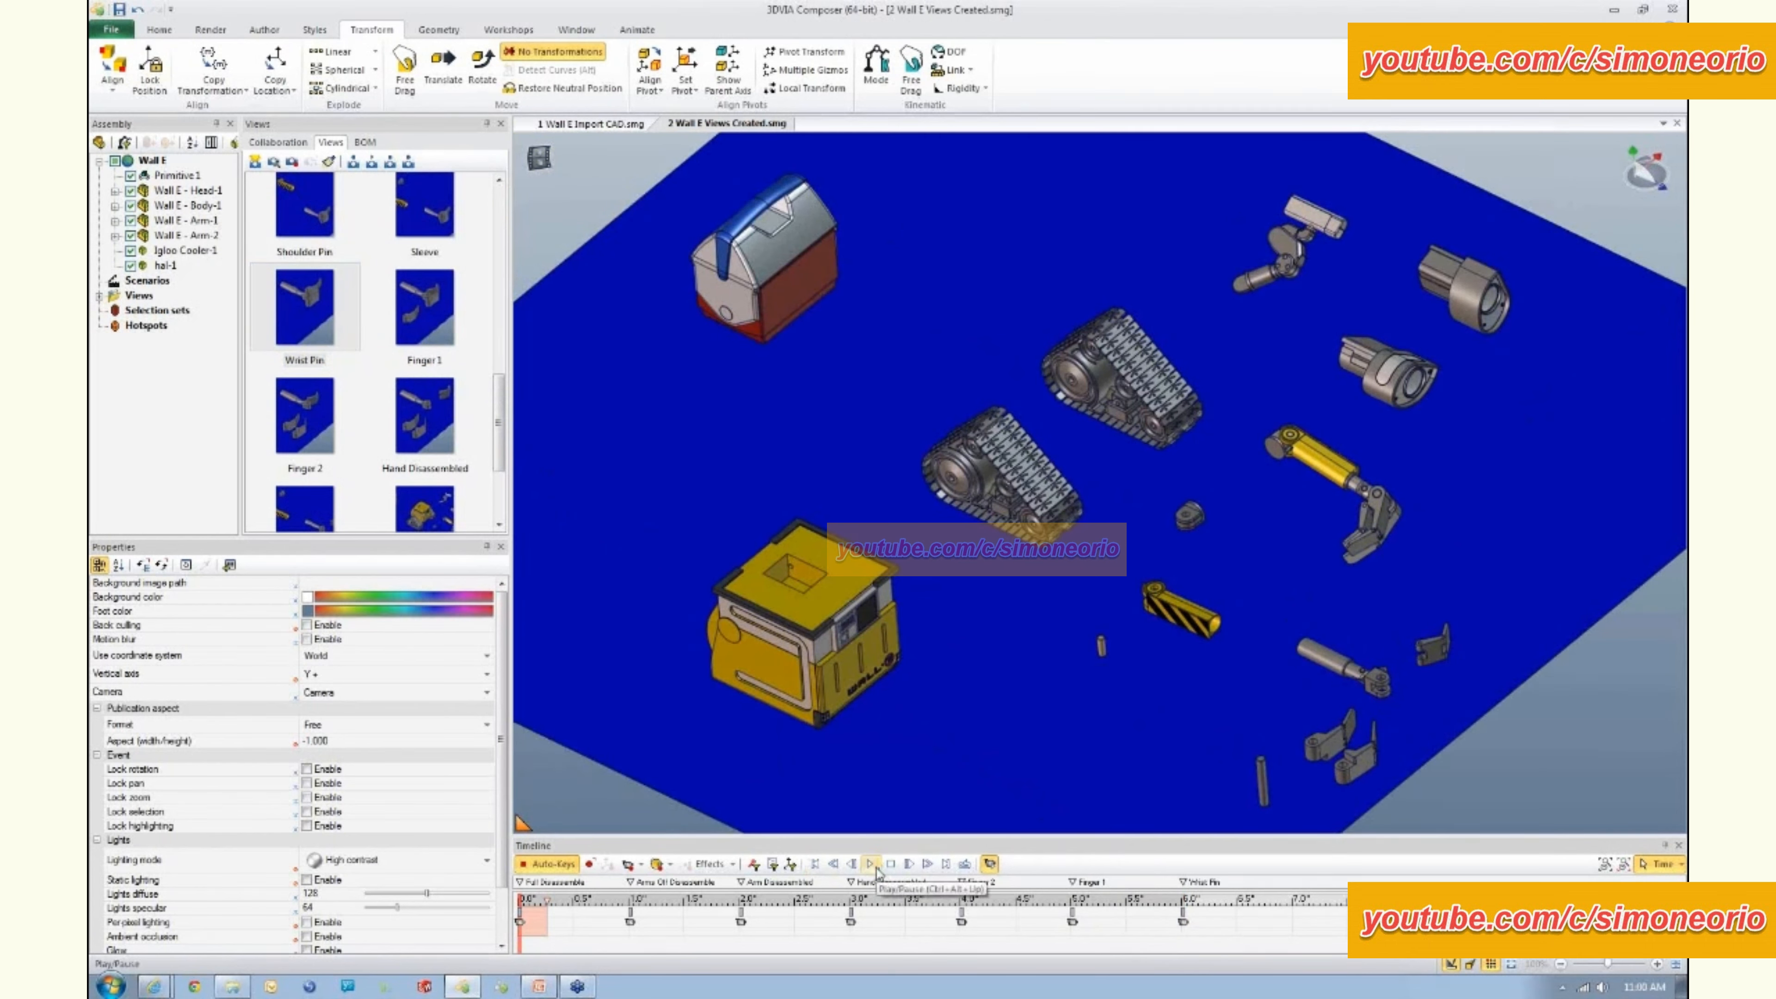
click(871, 865)
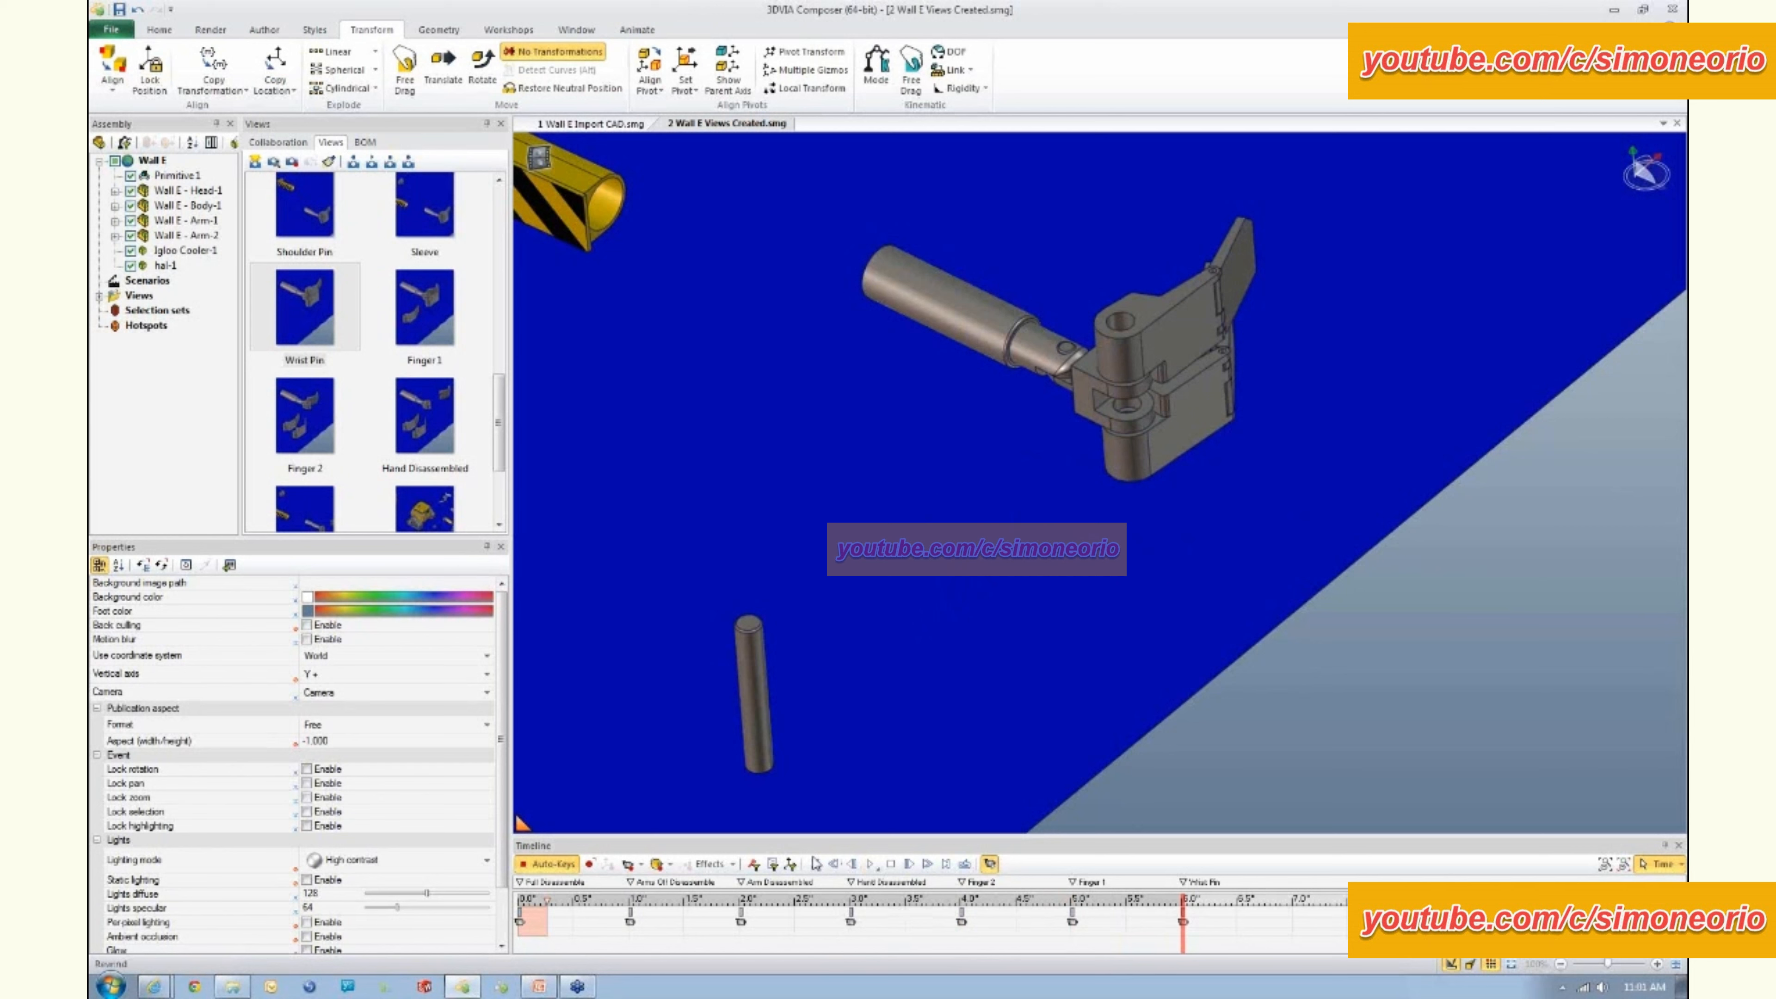
click(813, 866)
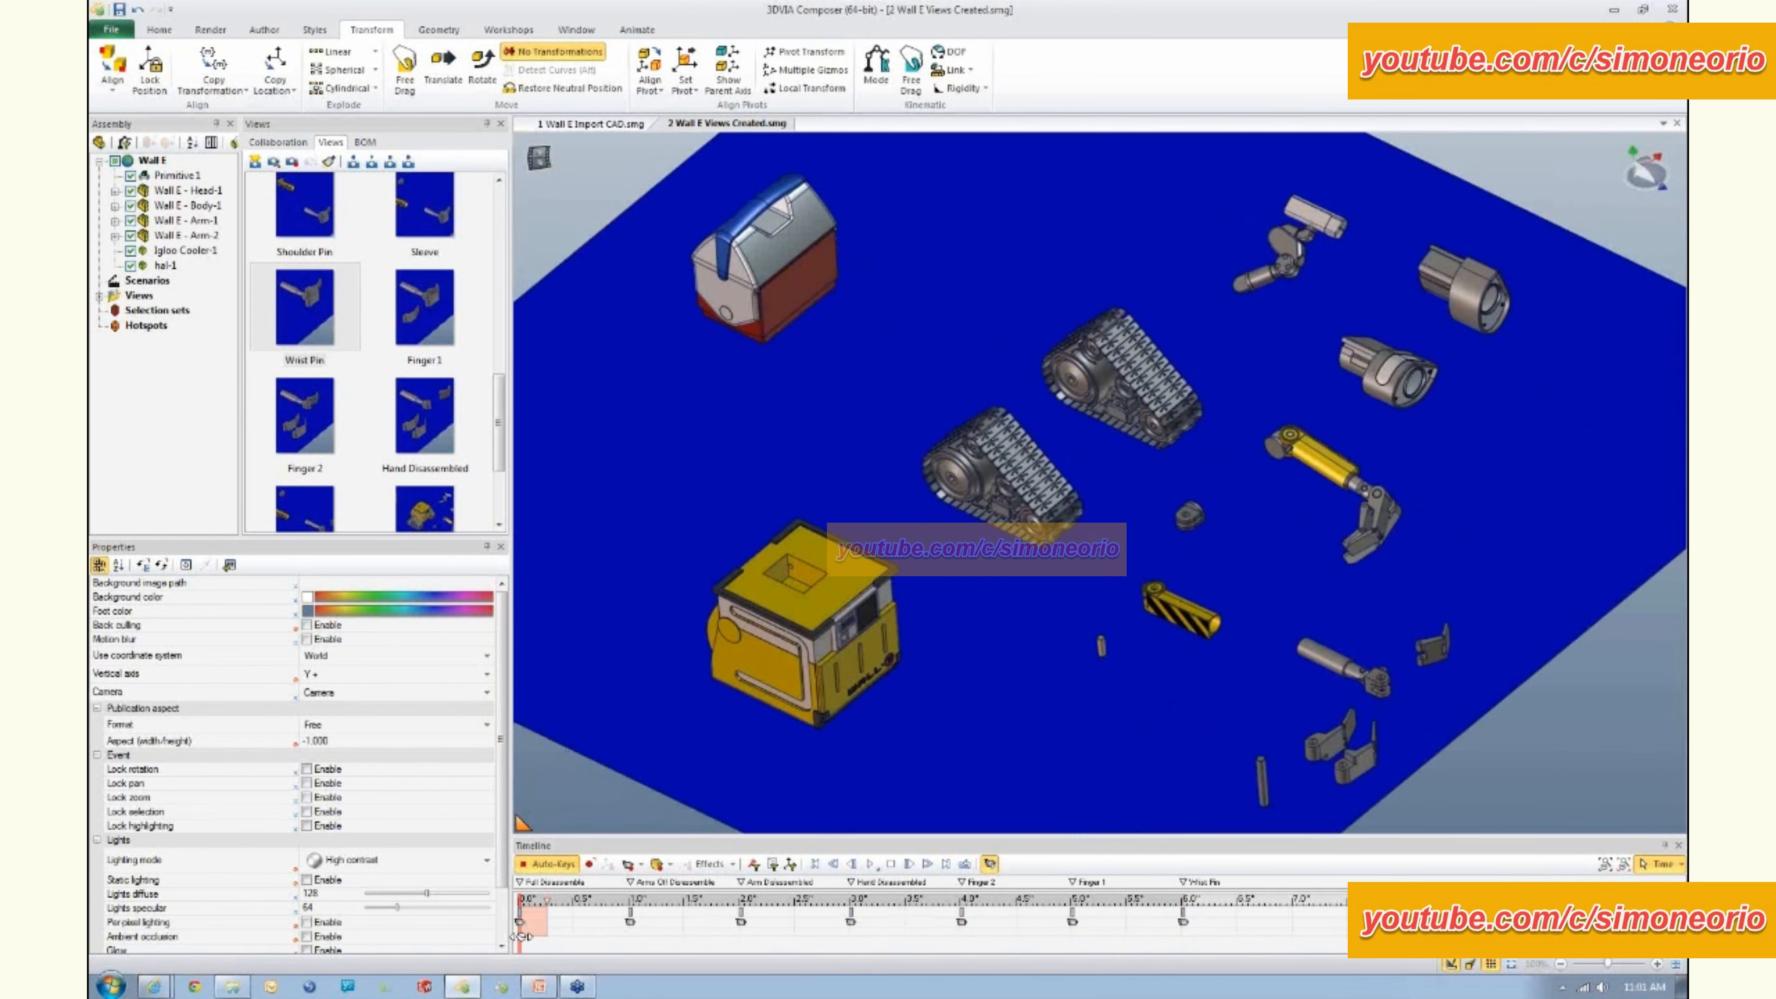
mouse_move(520, 938)
mouse_down()
mouse_move(572, 936)
mouse_move(541, 941)
mouse_up()
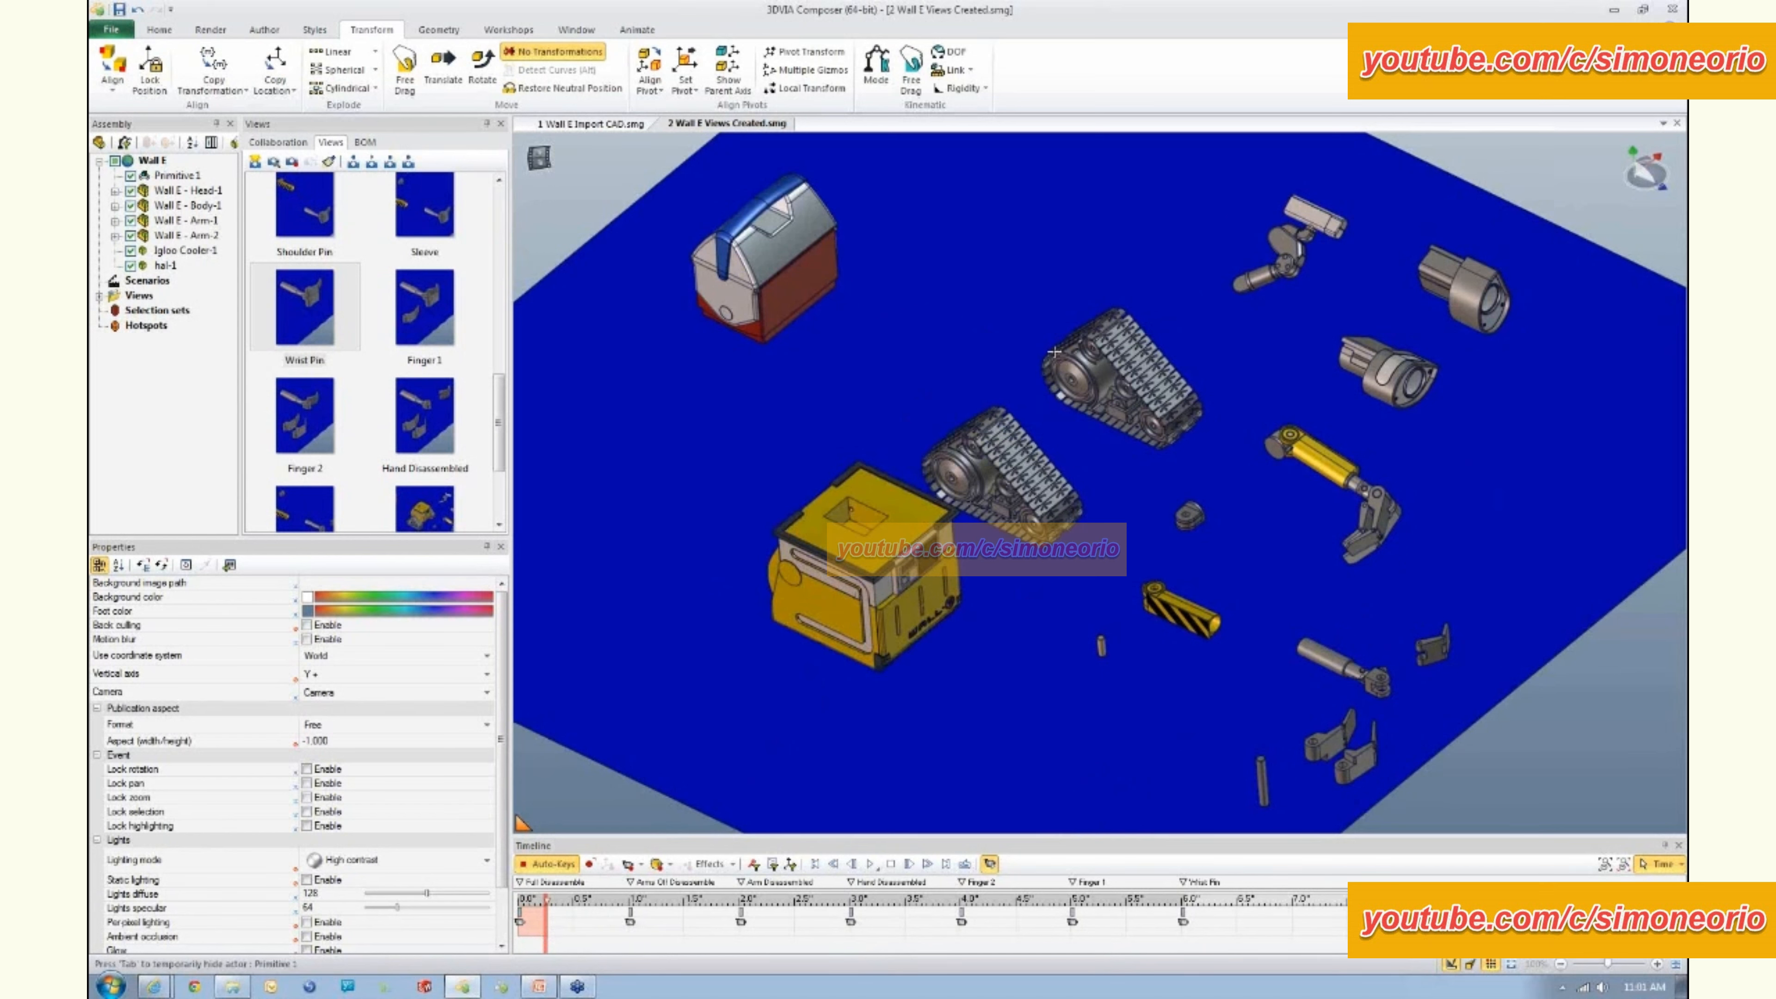
- Select the yellow body part and filter the timeline to show only its location keys
click(835, 606)
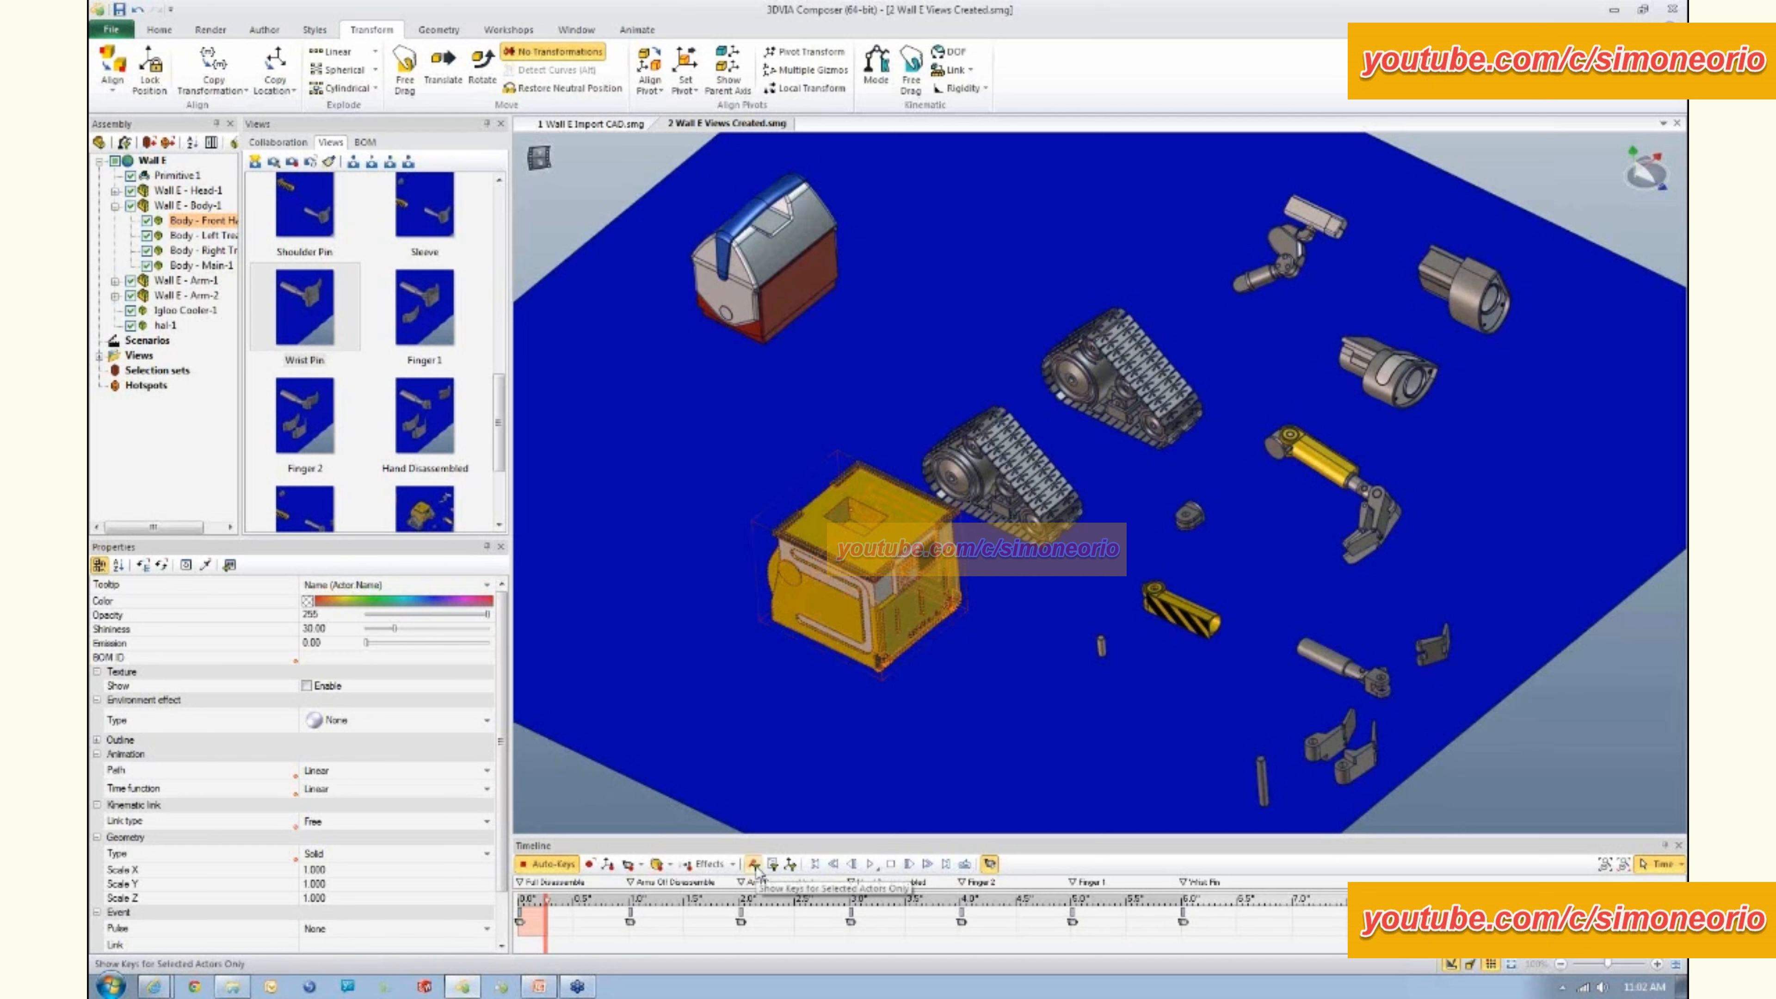
click(754, 865)
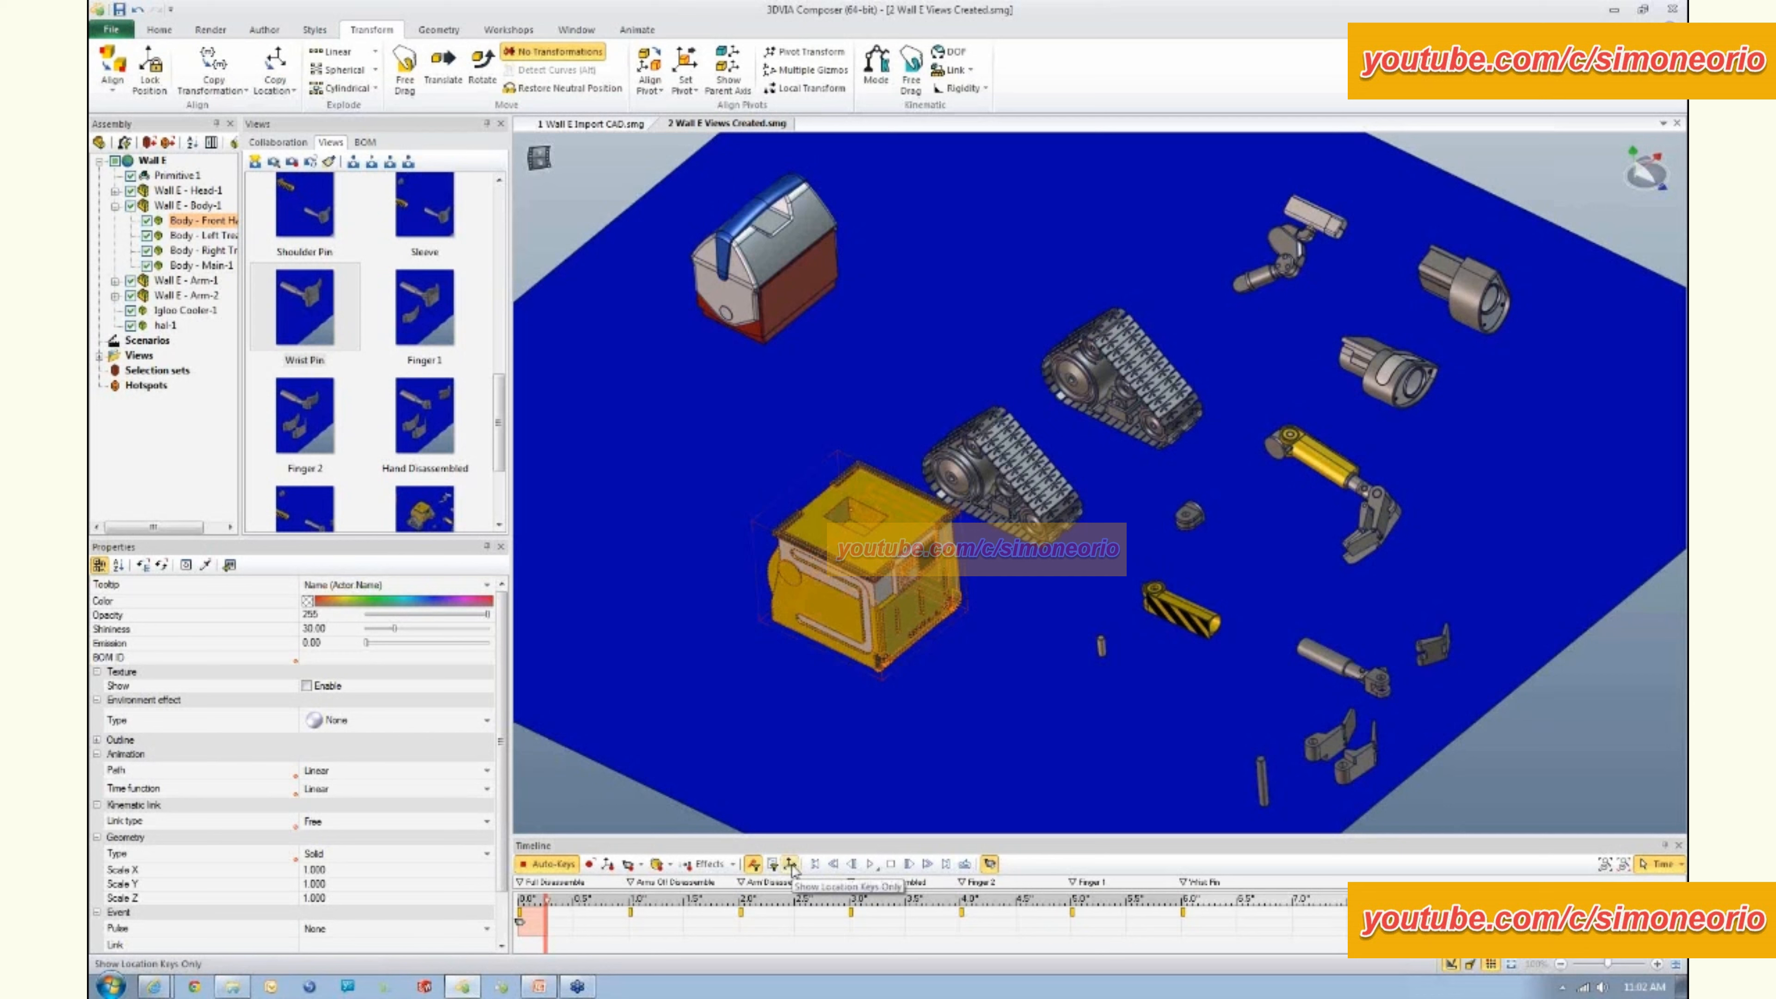
click(791, 865)
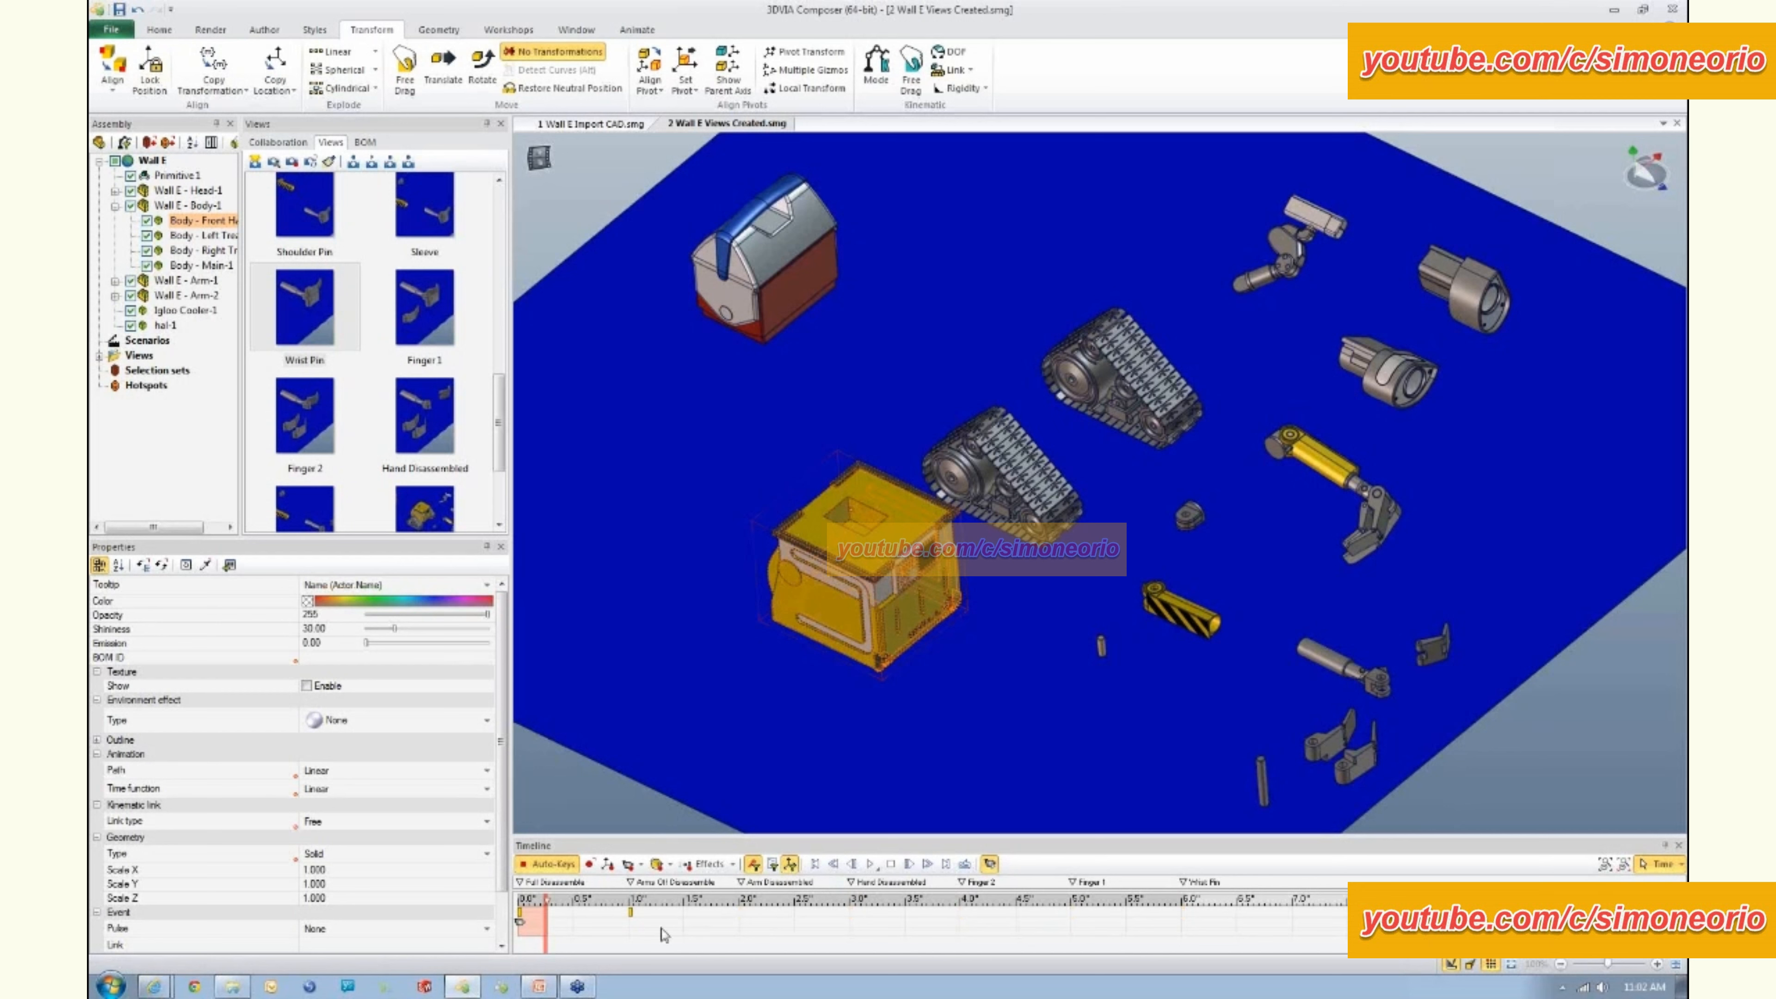
- Copy the body's starting location key to about 0.3 seconds and its end location key to about 0.75 seconds
click(559, 937)
click(560, 937)
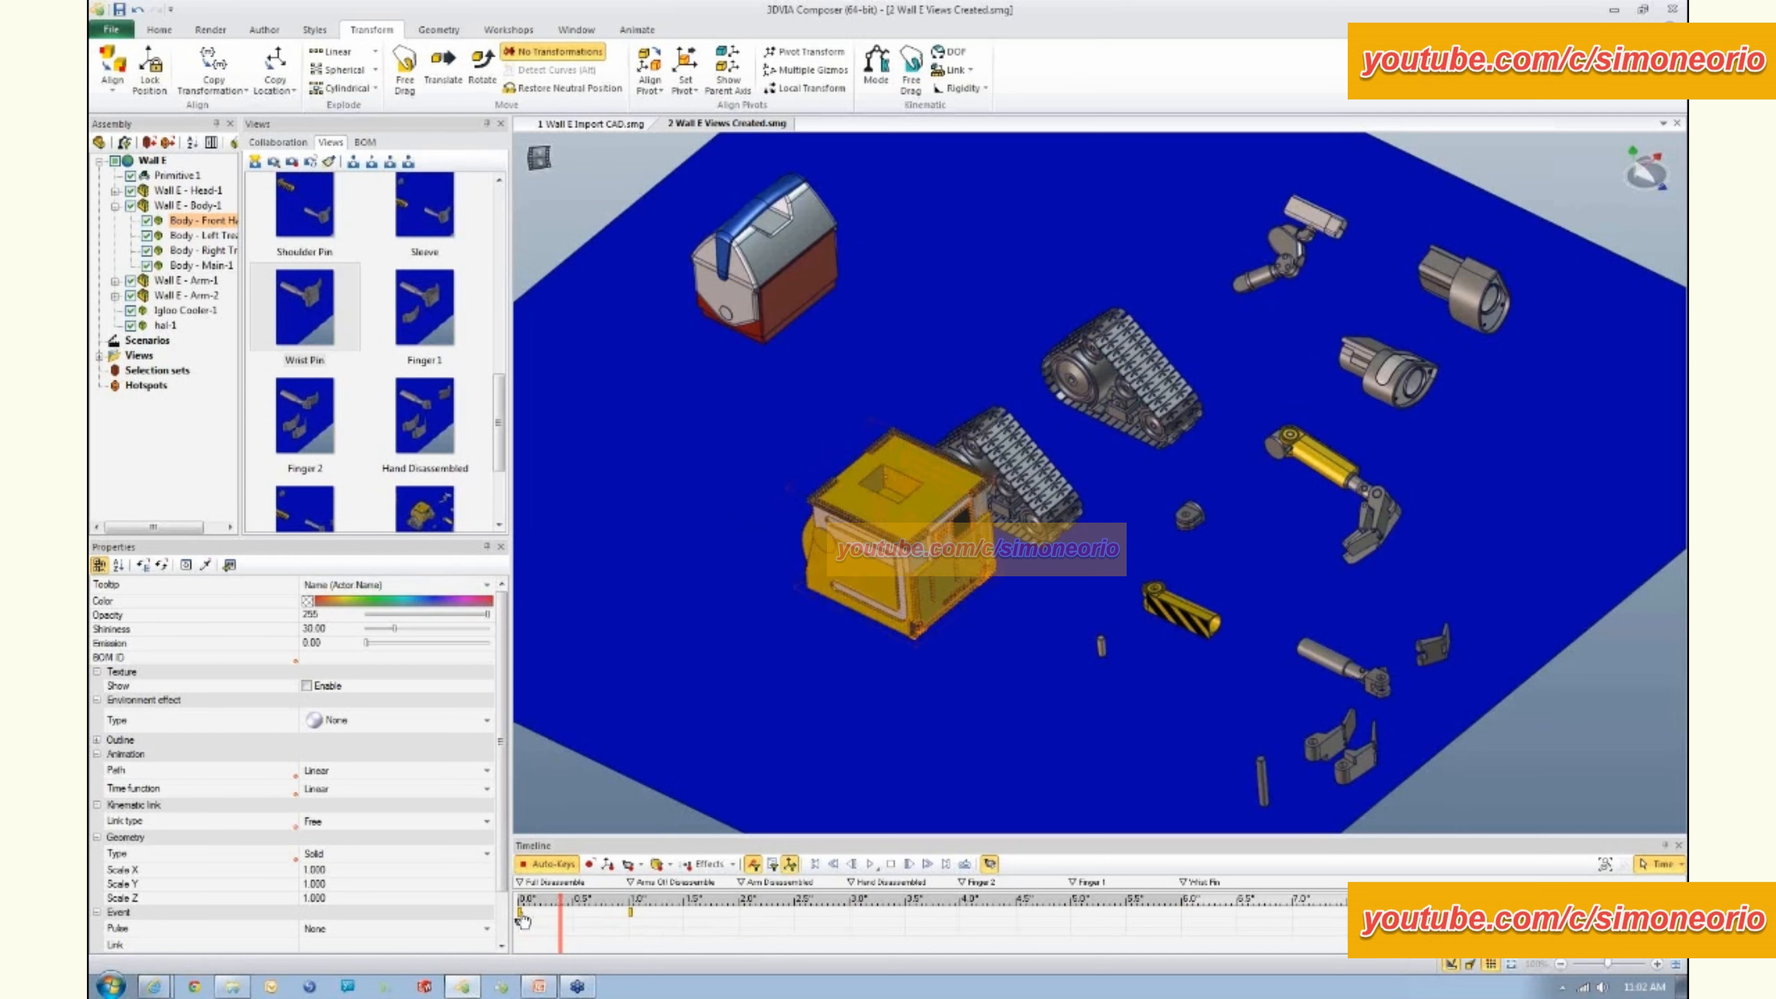
mouse_move(520, 922)
mouse_down()
mouse_move(631, 925)
mouse_move(525, 940)
mouse_move(549, 938)
mouse_up()
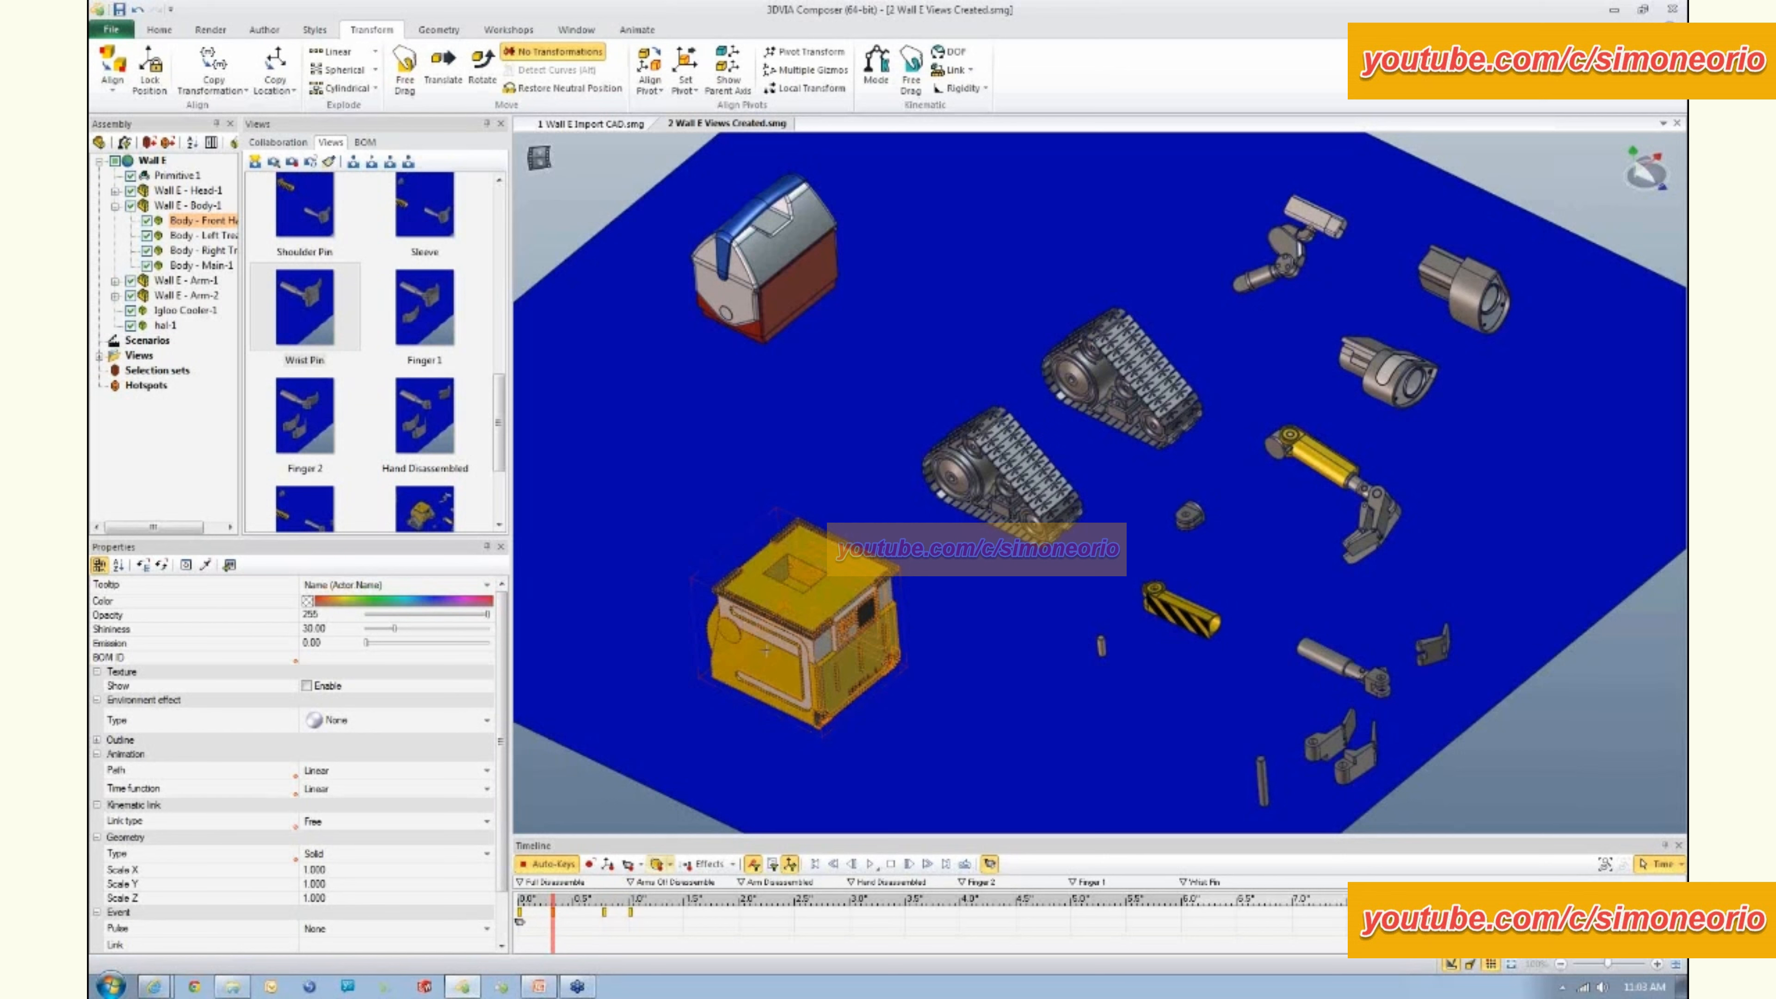
- Translate the body upward off the floor at the 0.3 second key and again at the 0.75 second key
click(452, 86)
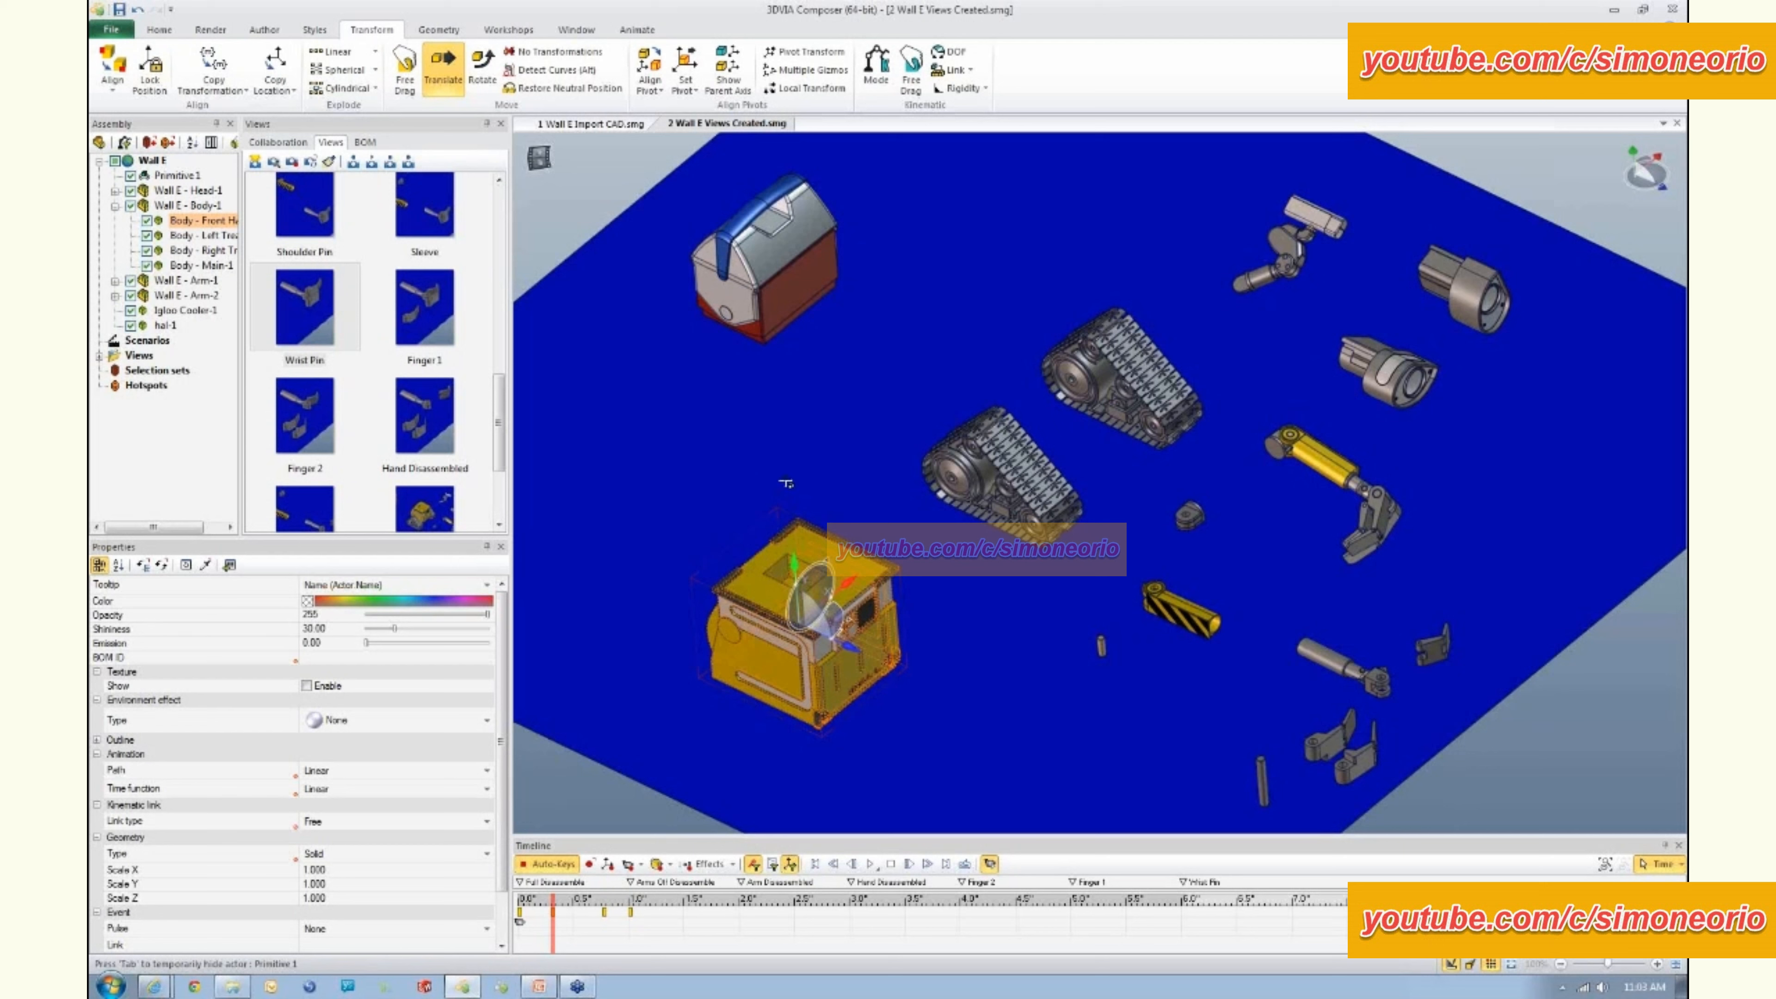
click(788, 471)
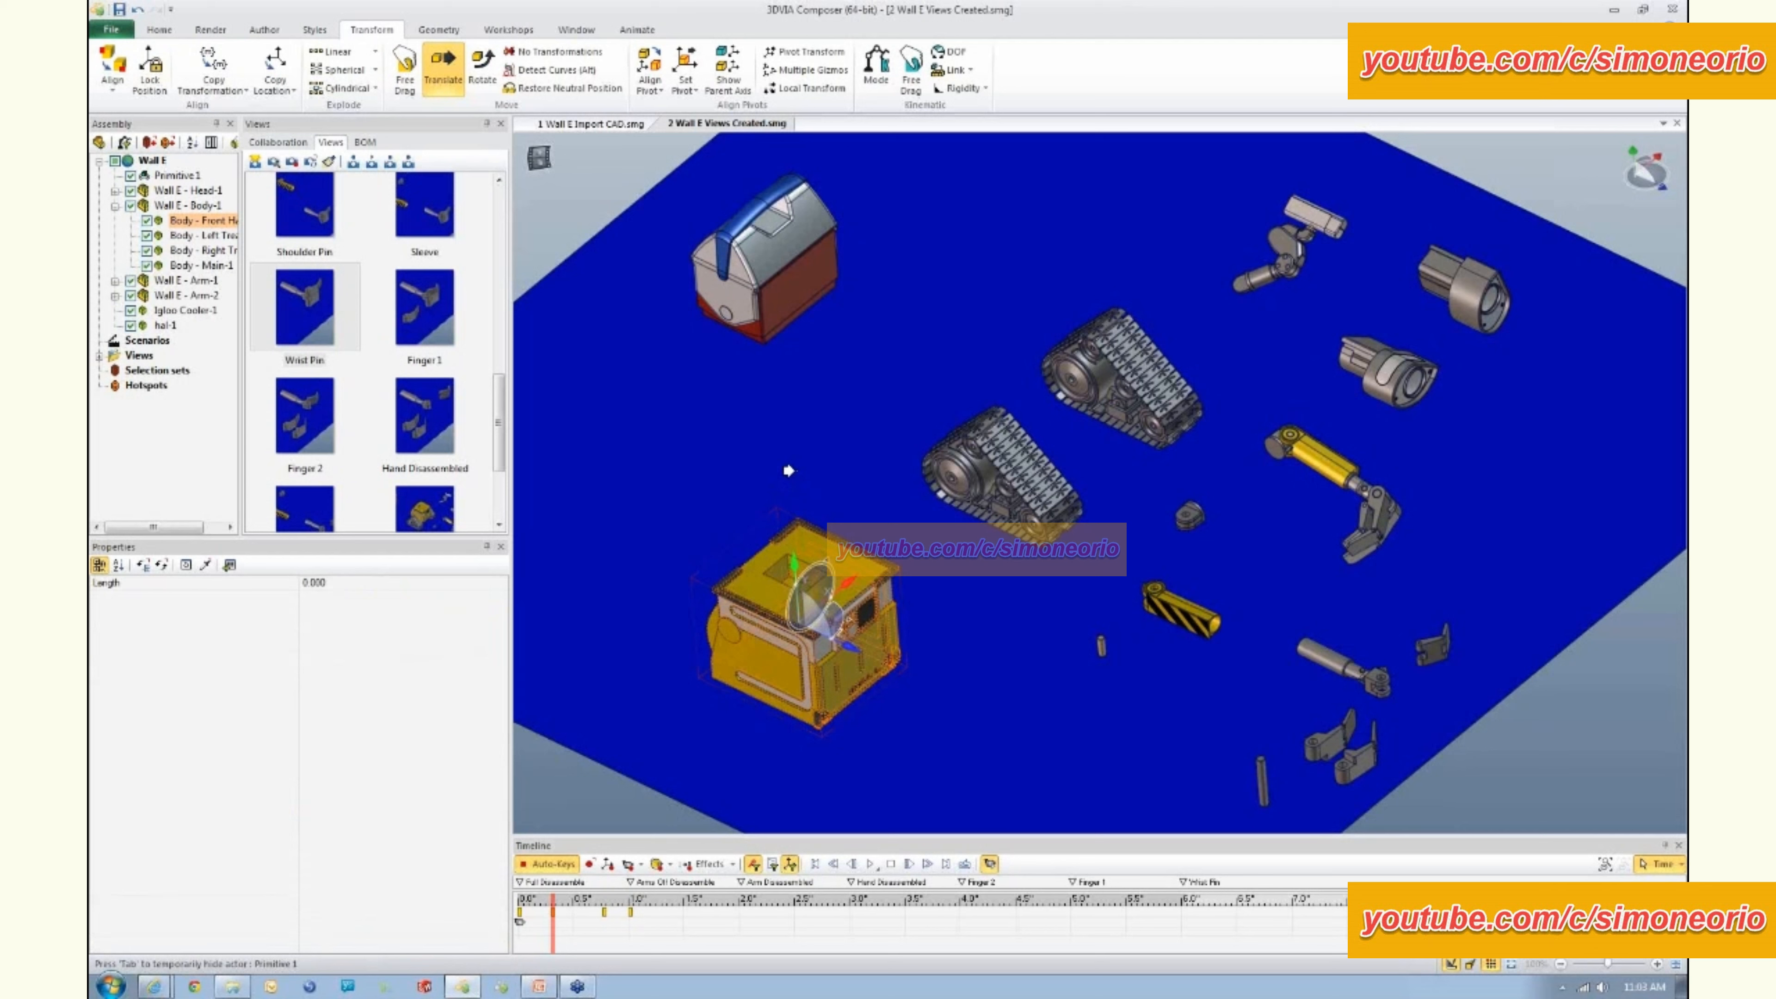
drag(794, 564, 789, 471)
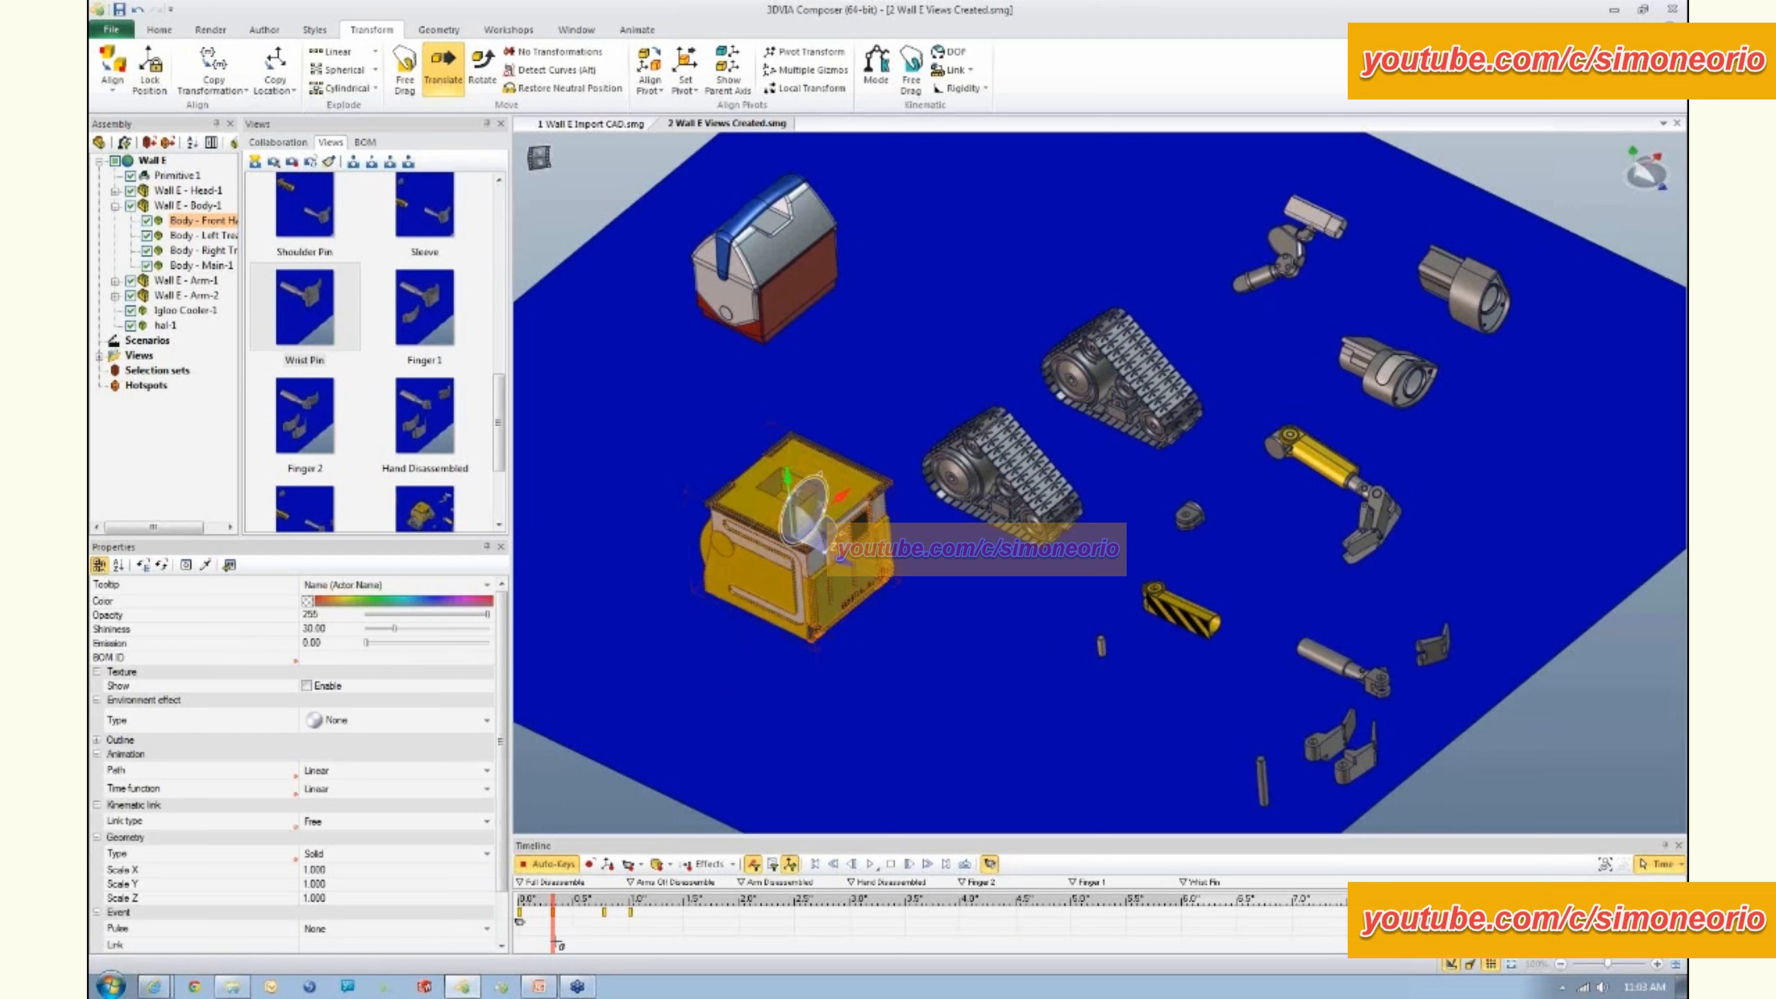
drag(553, 940, 605, 936)
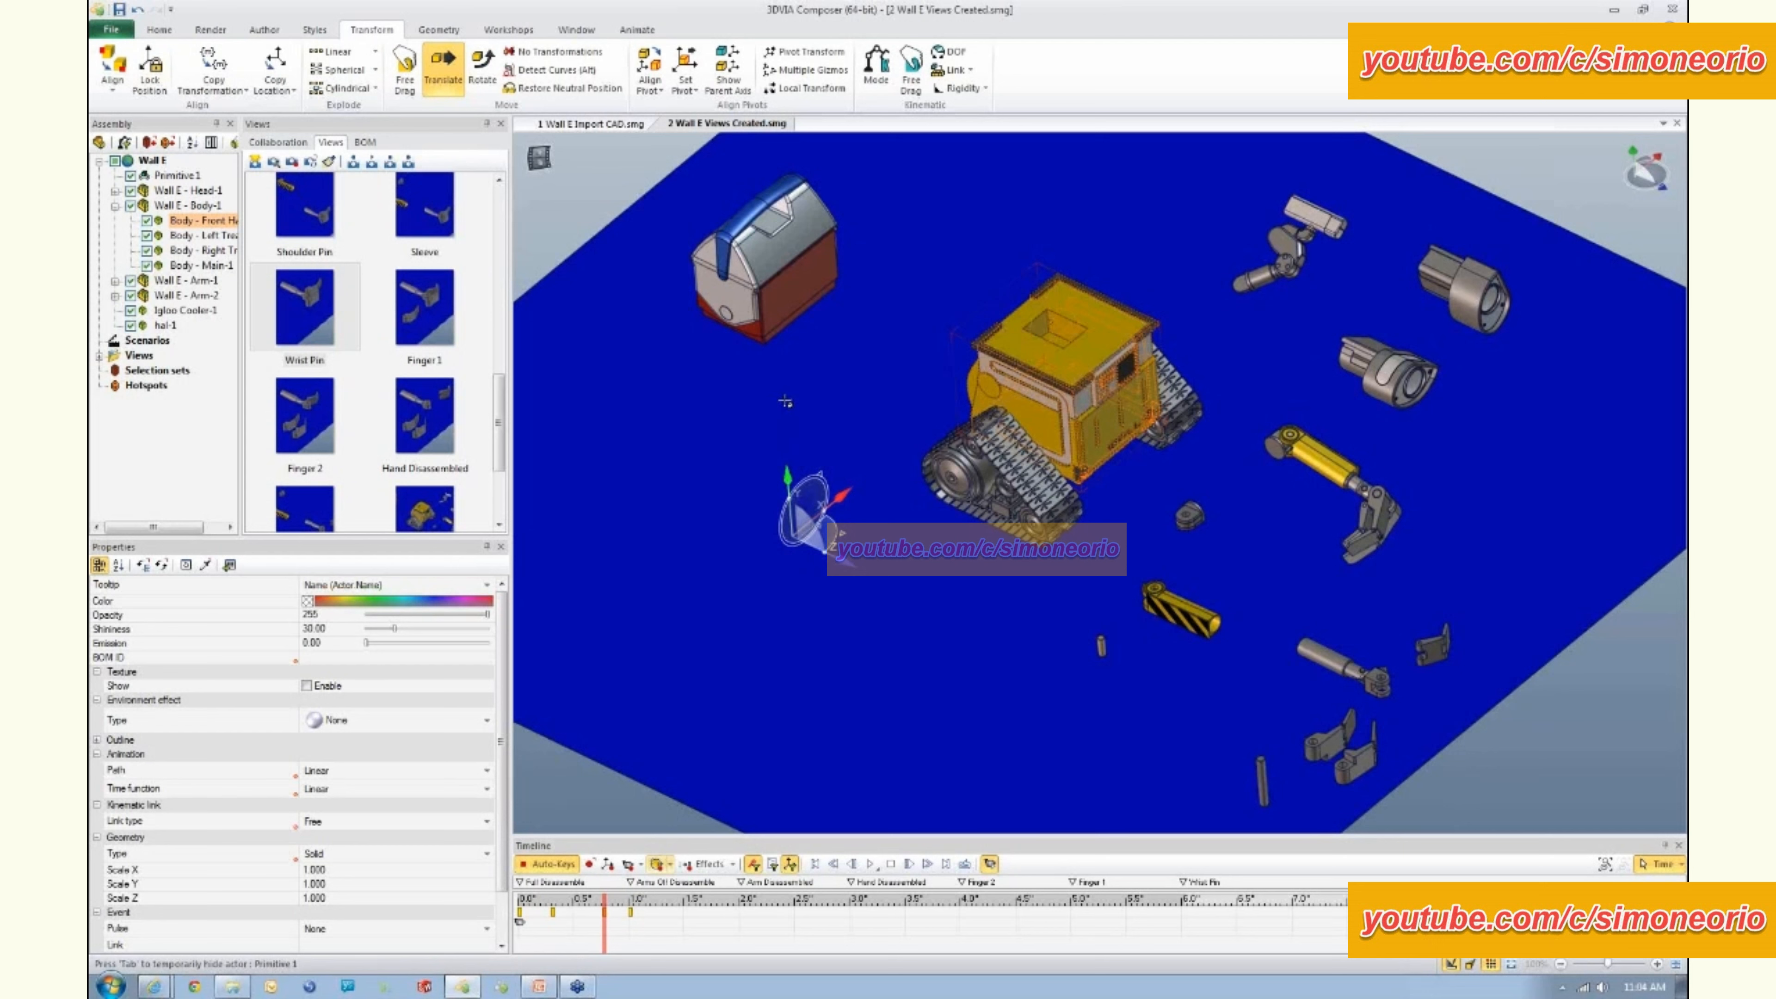
drag(787, 478, 772, 398)
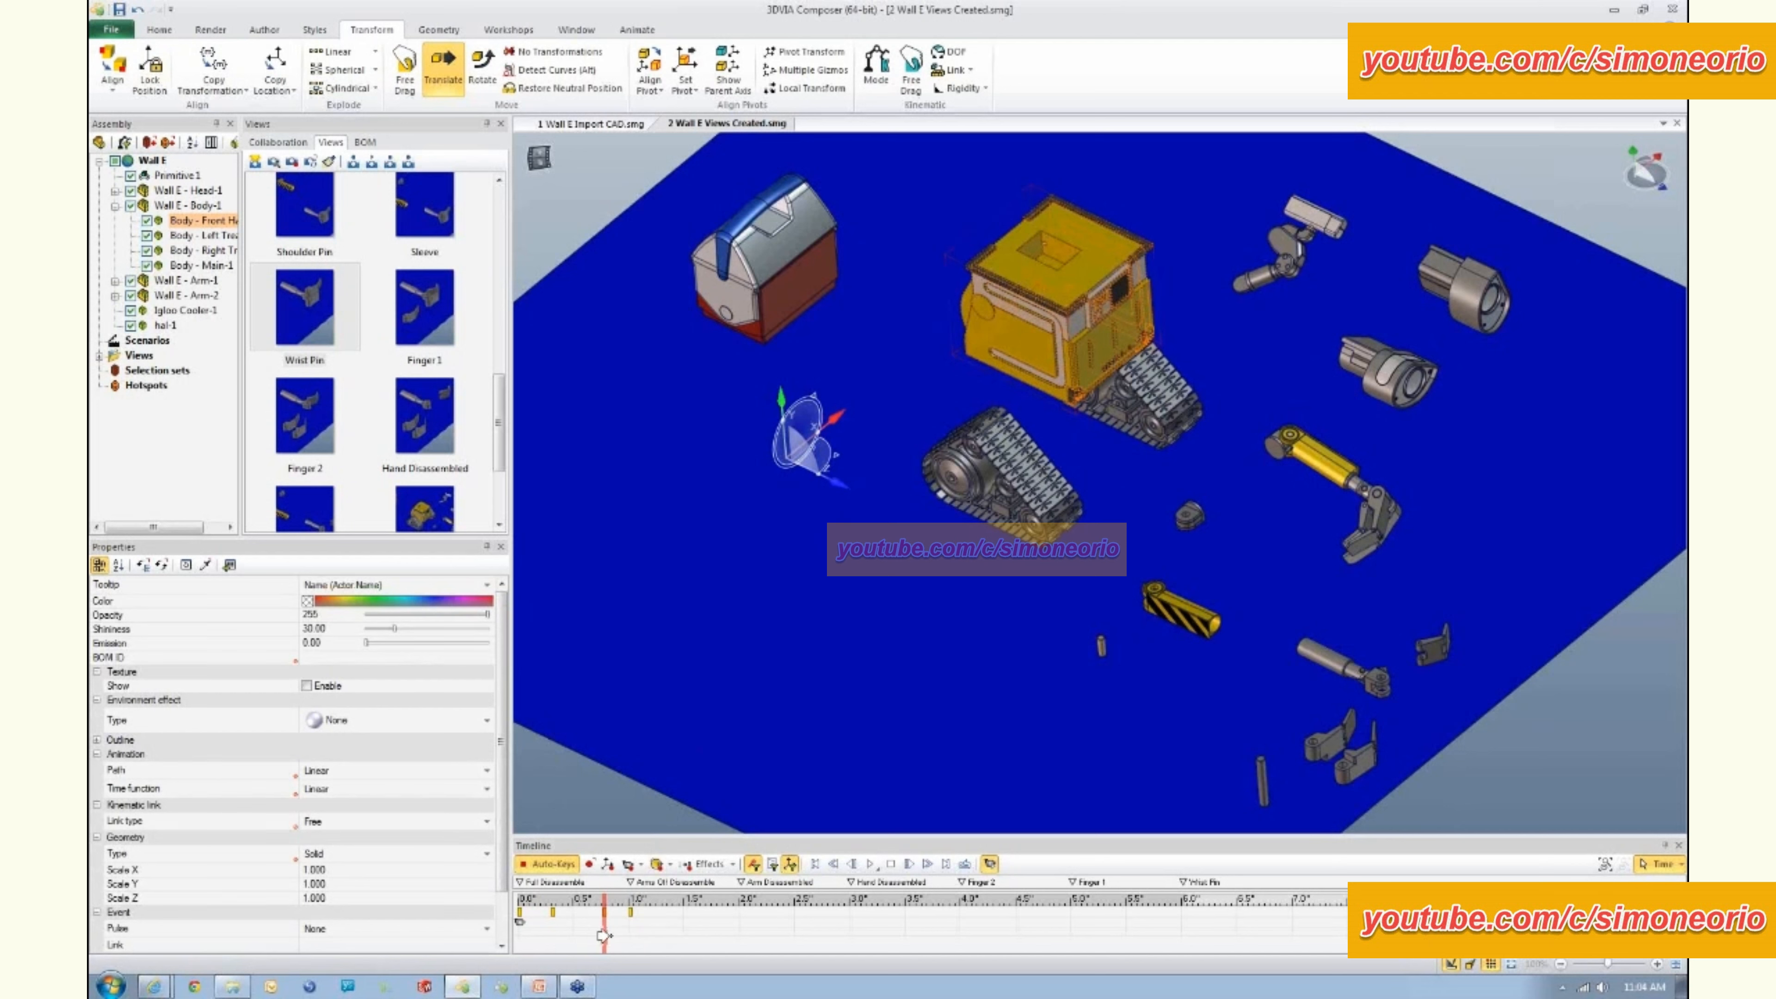
- Scrub the timeline from 0 to 1 second to examine the body's lifted path onto the tracks
drag(608, 943, 519, 950)
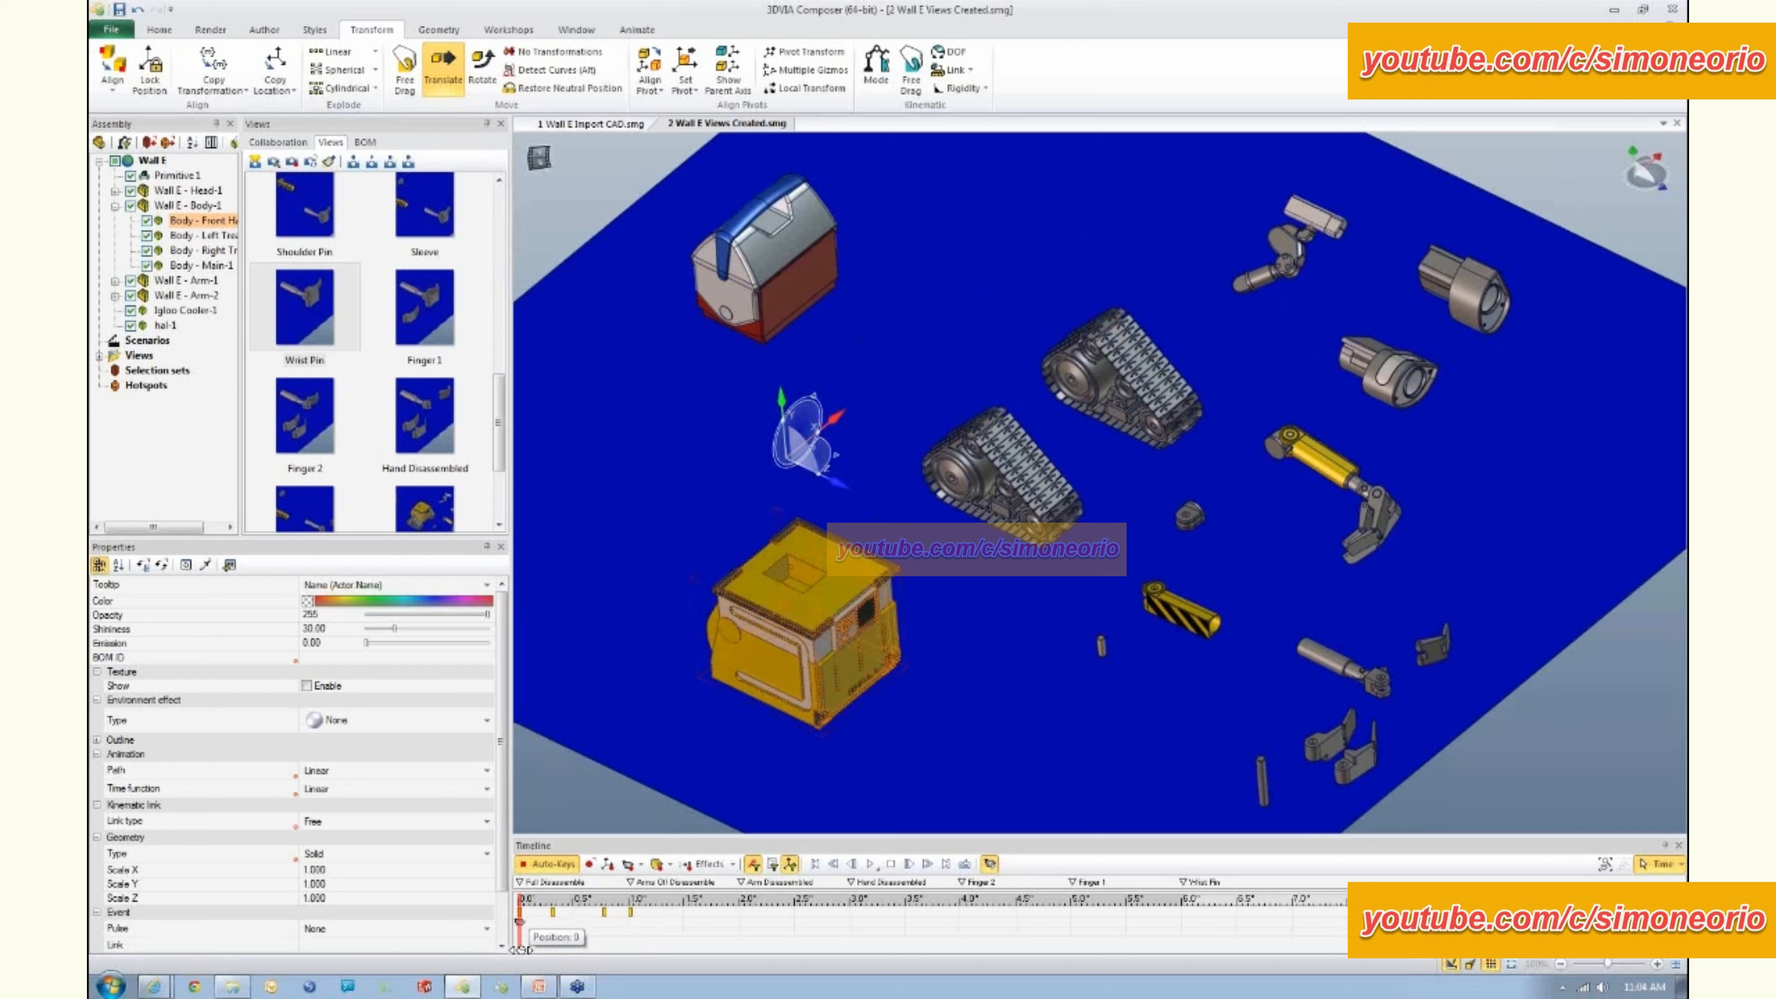
drag(520, 949, 549, 946)
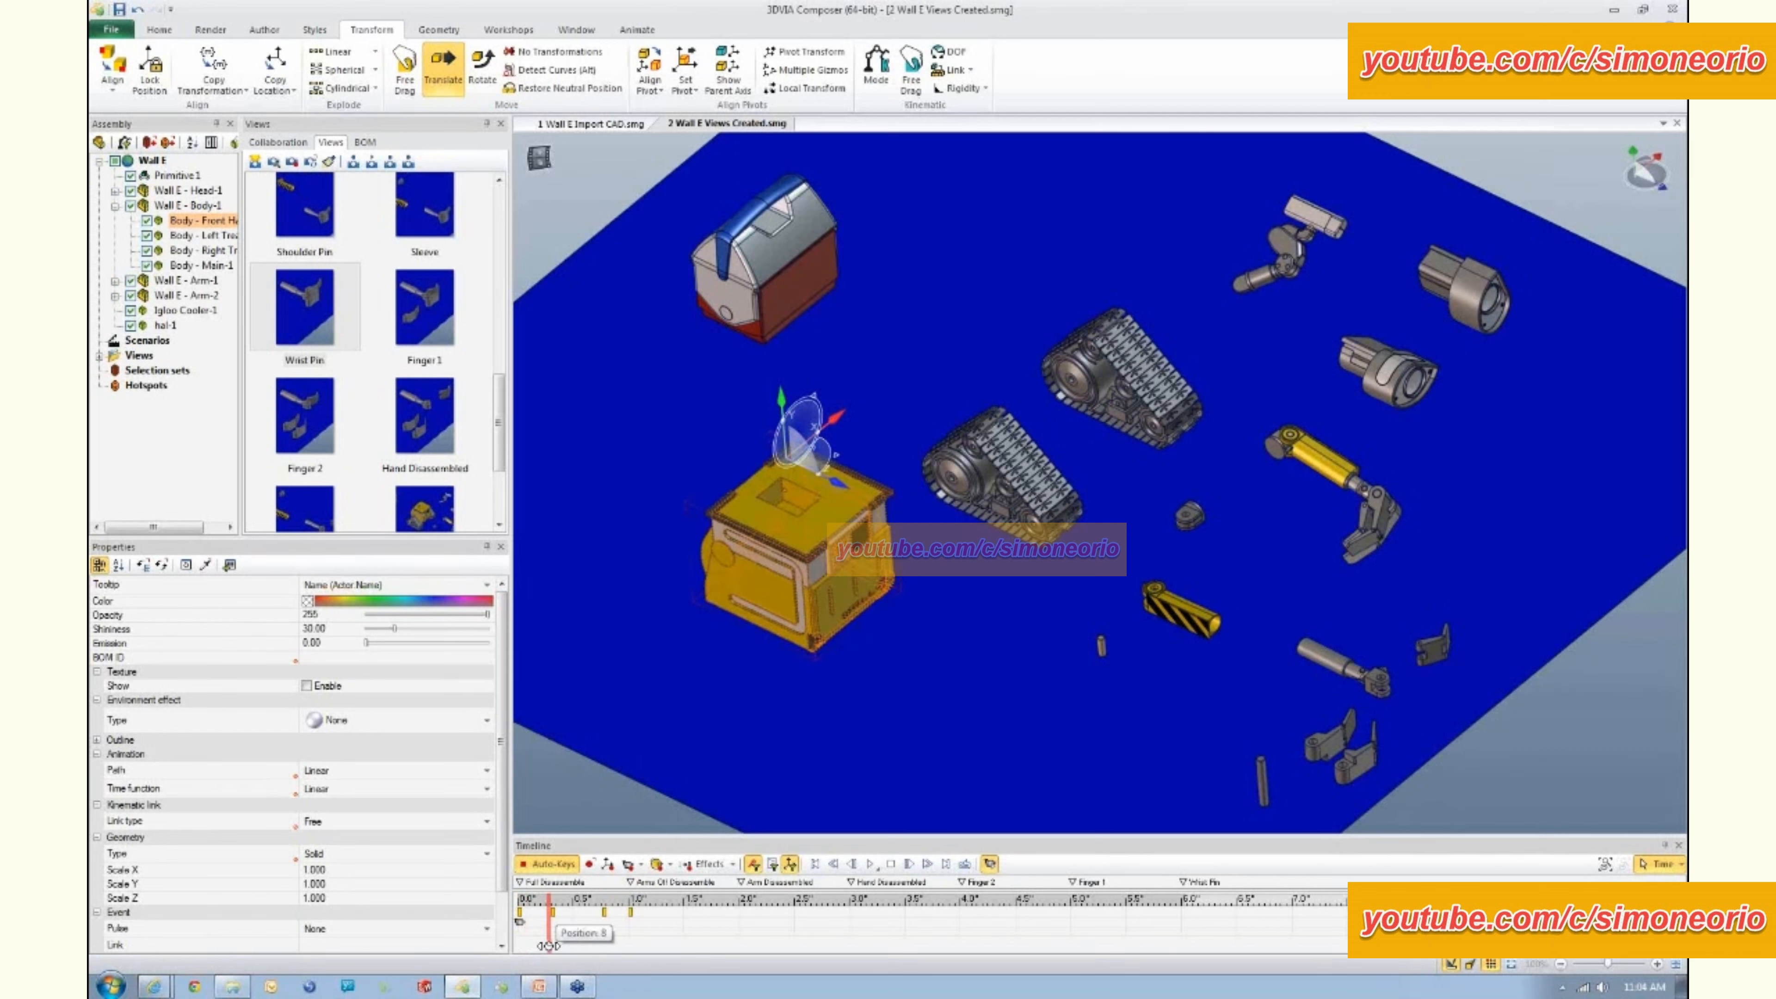
drag(549, 946, 629, 936)
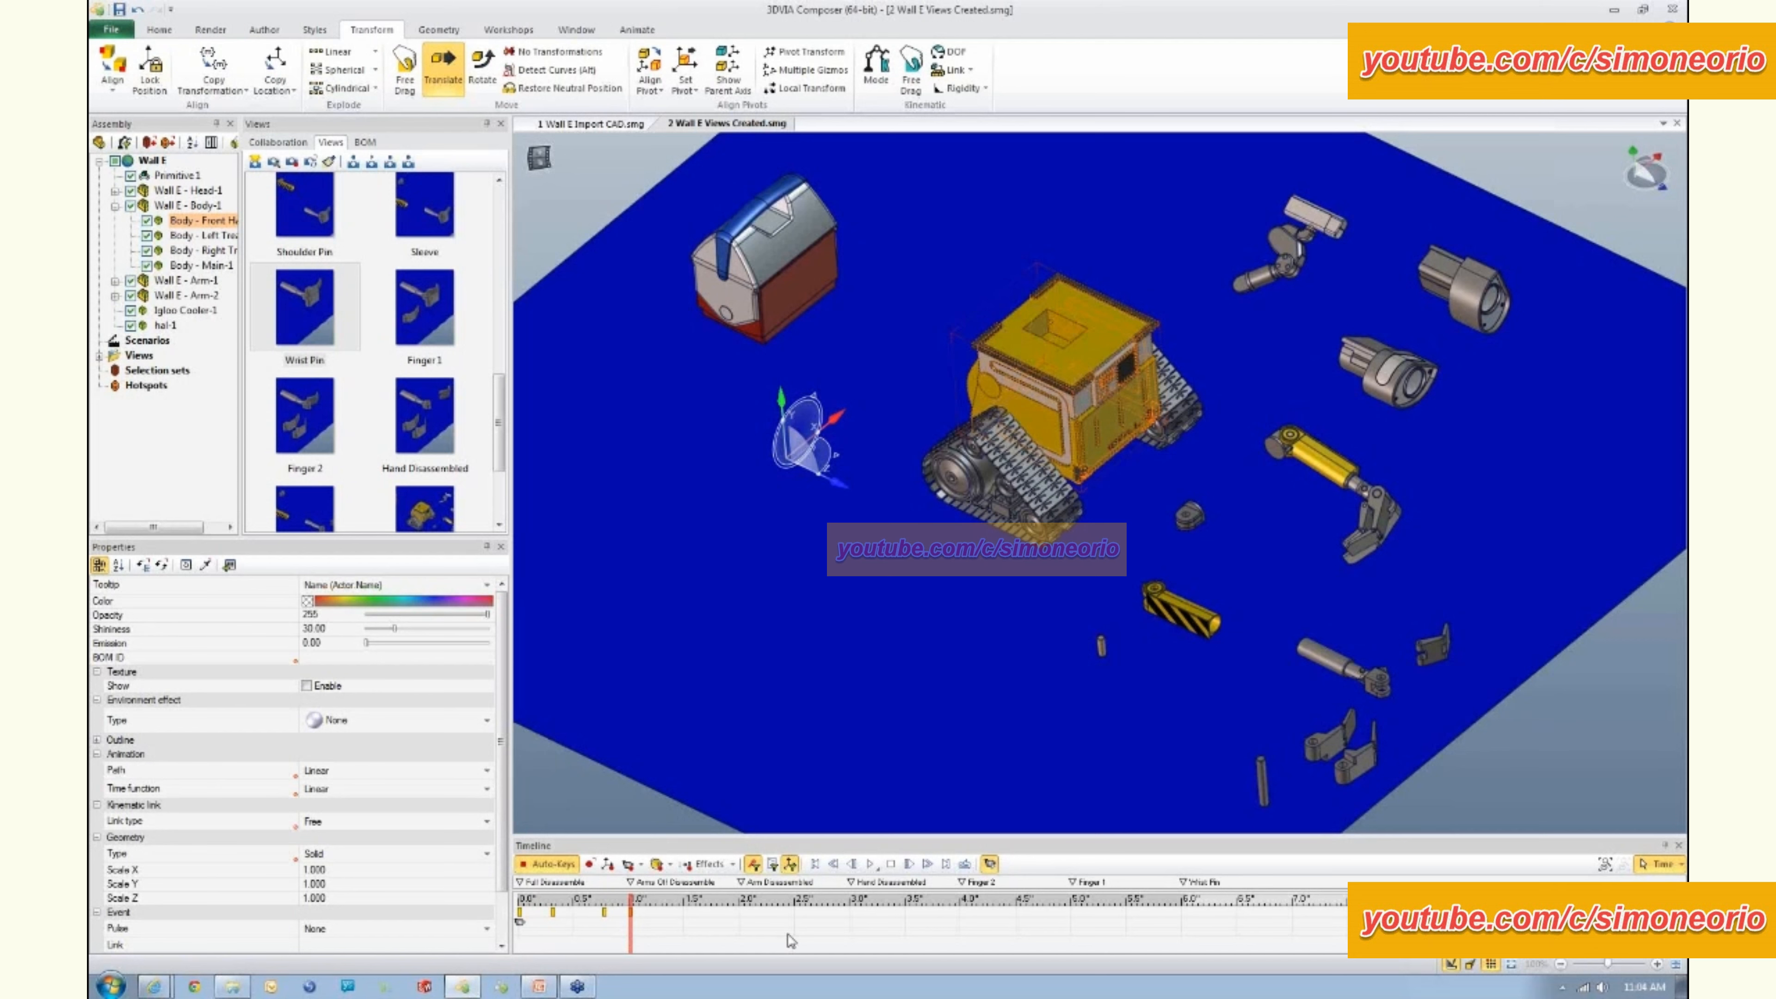
- Scrub through the hand assembly section and bring the time to the Finger 2 marker at 4.0 seconds
click(1102, 934)
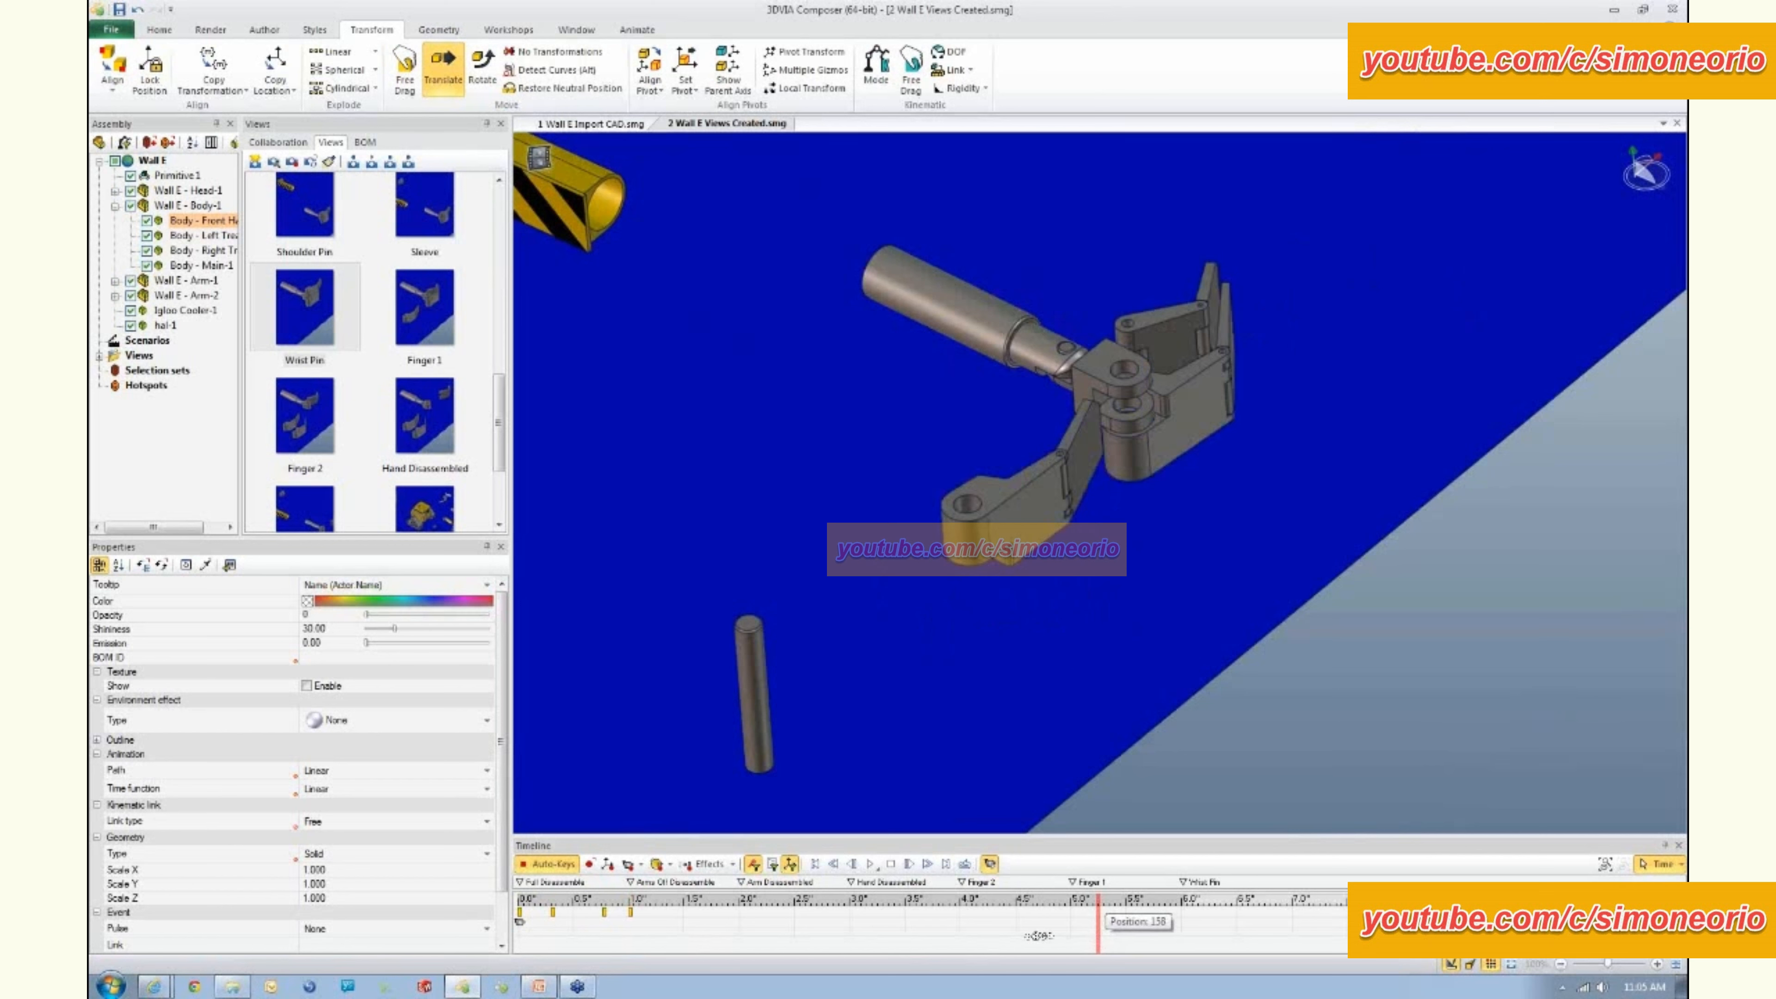
click(1009, 934)
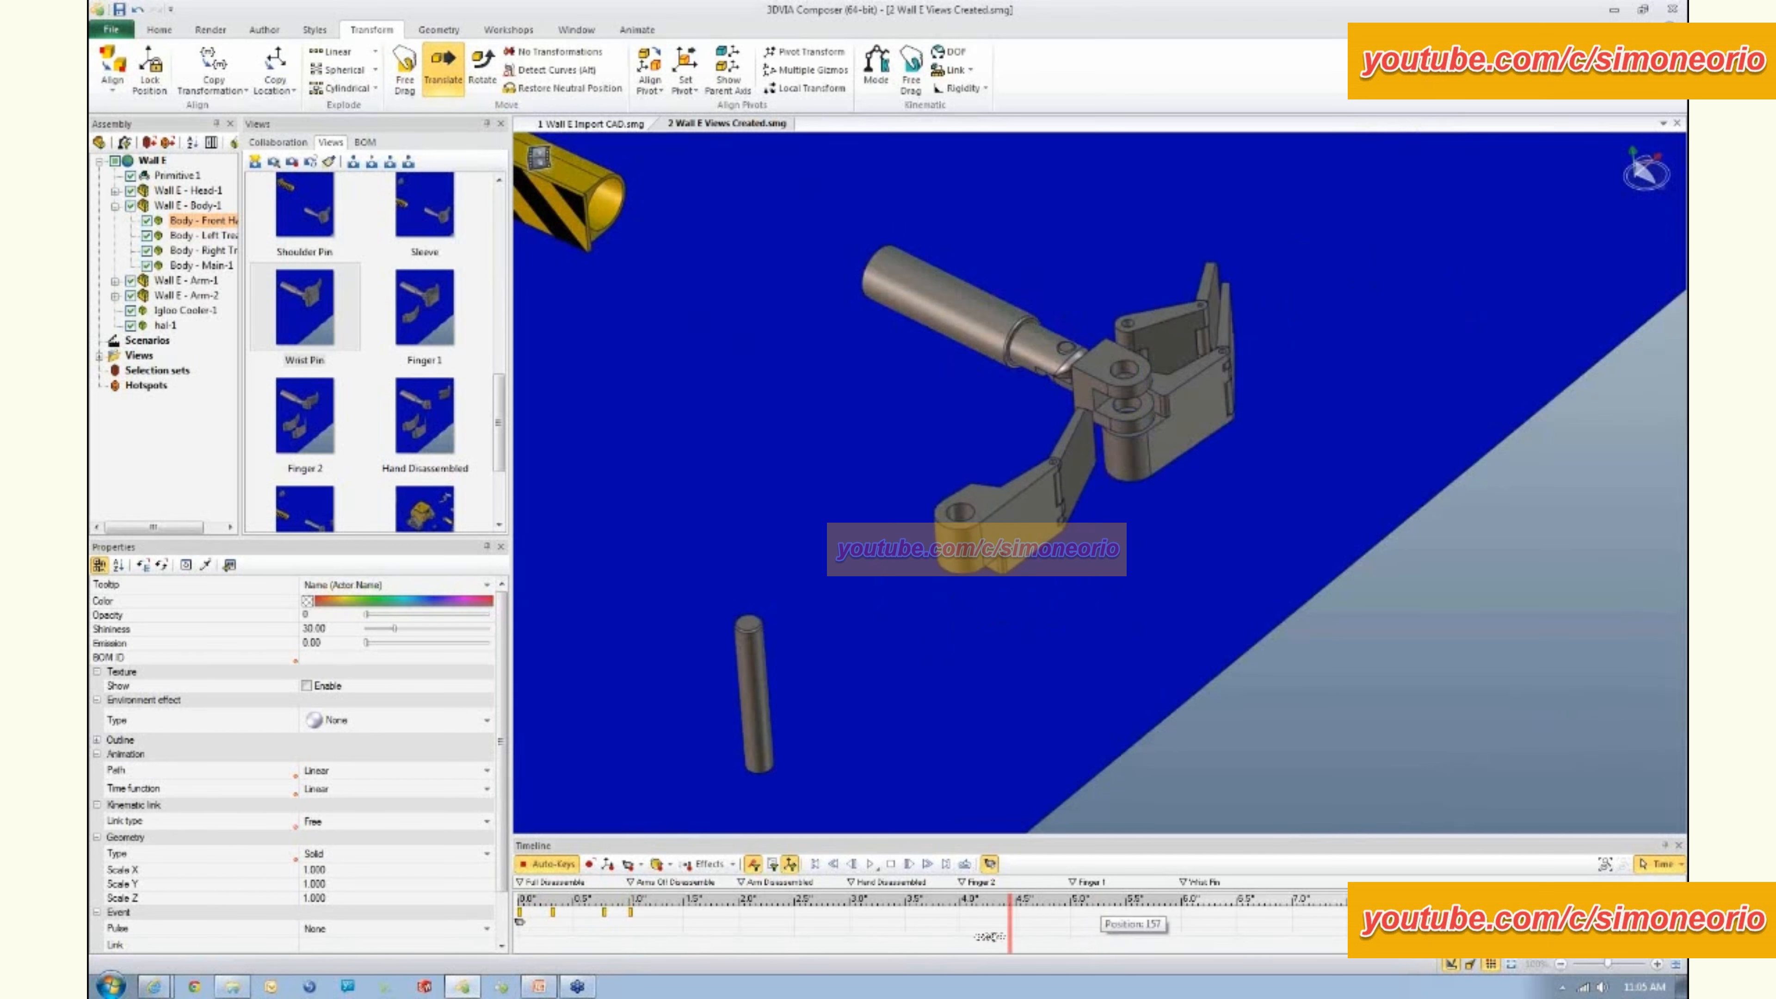
click(928, 935)
click(859, 935)
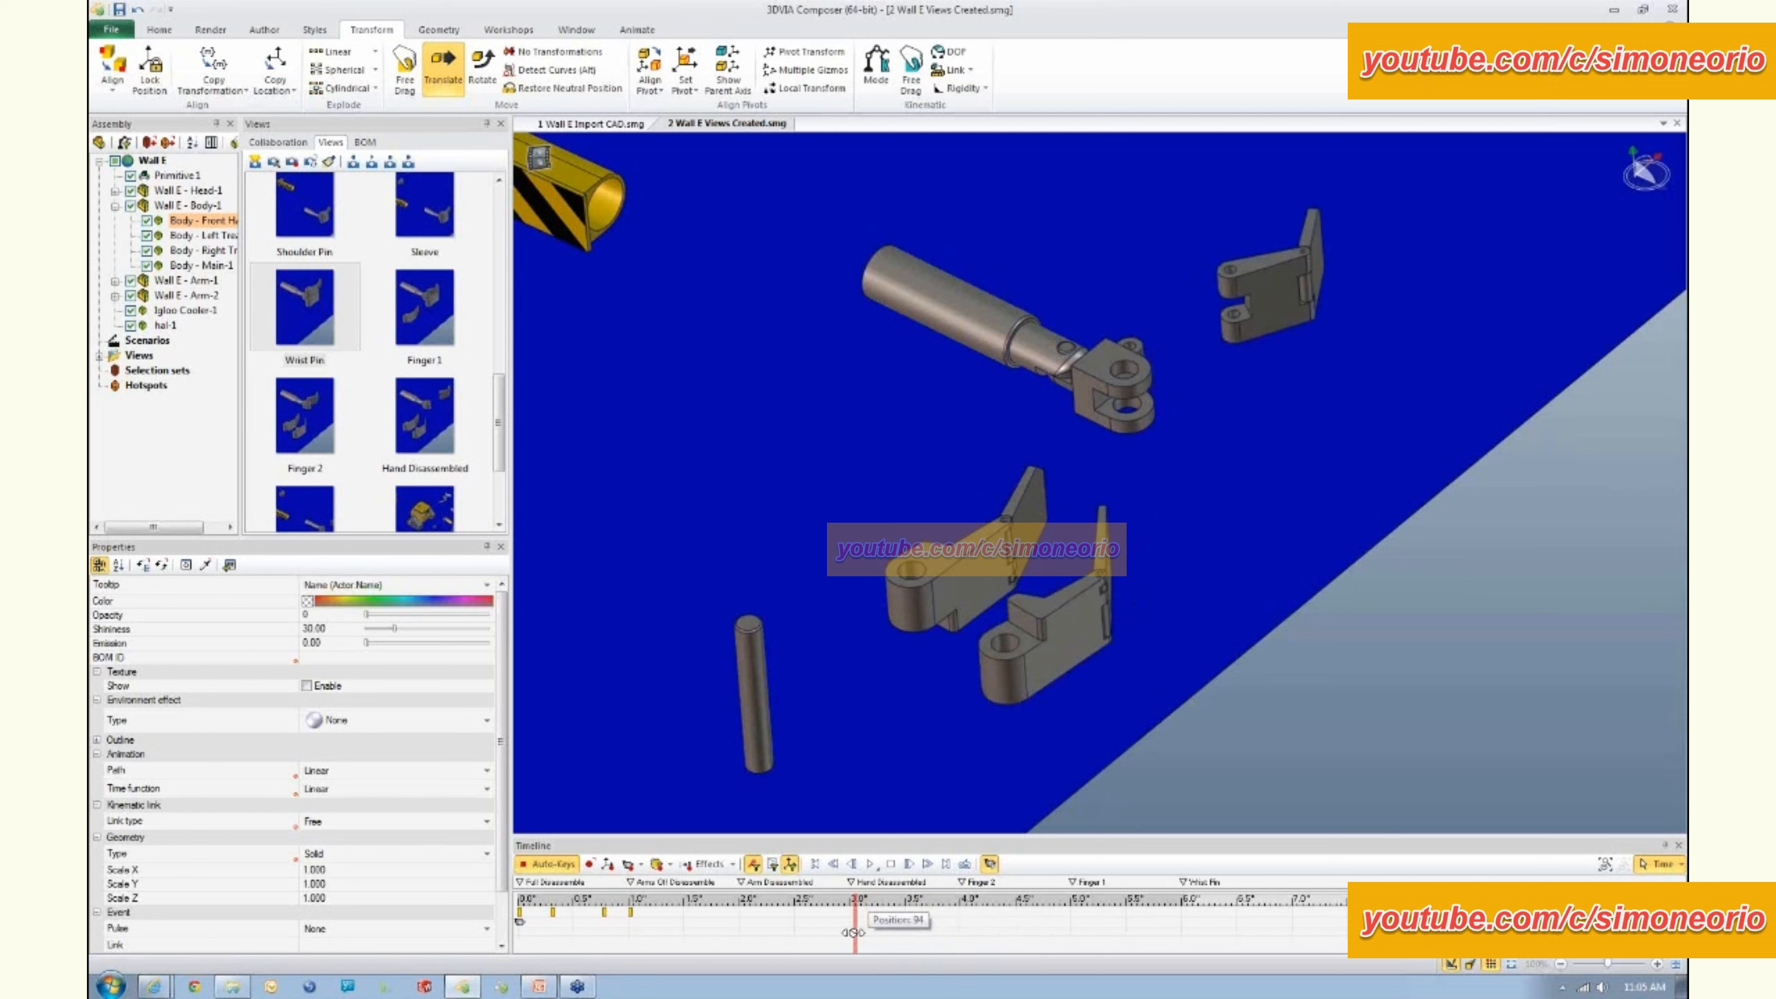
click(850, 934)
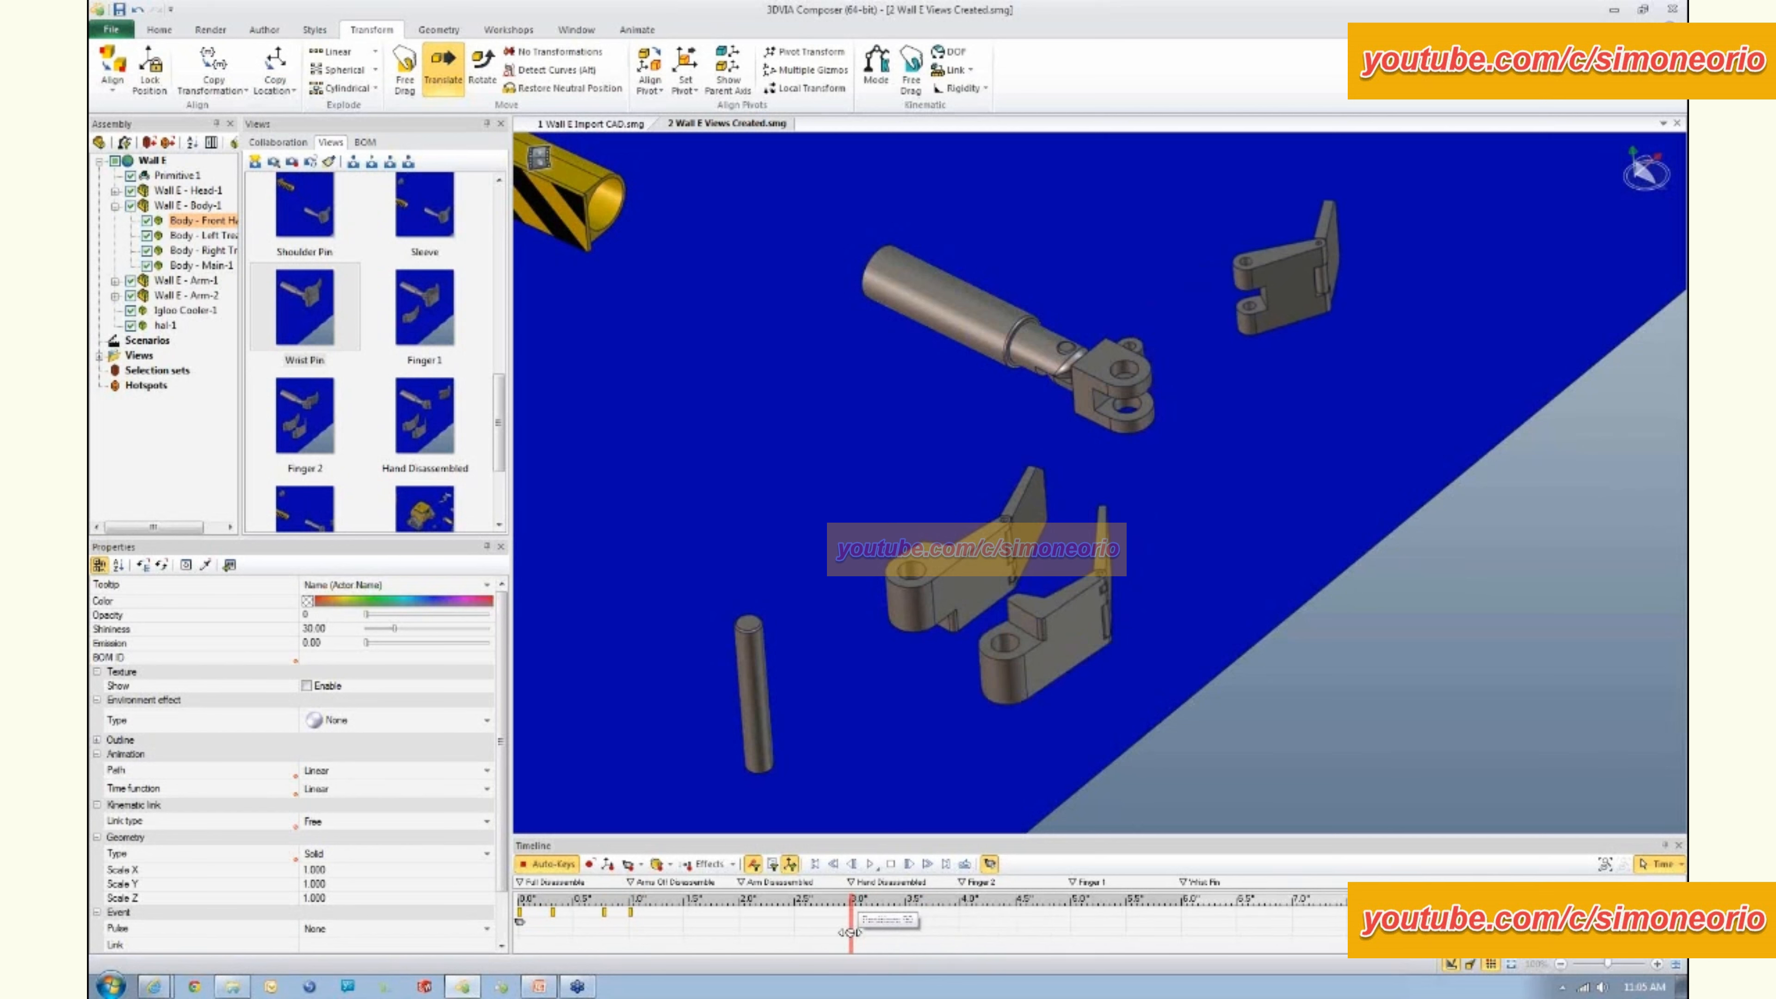
drag(850, 932, 961, 936)
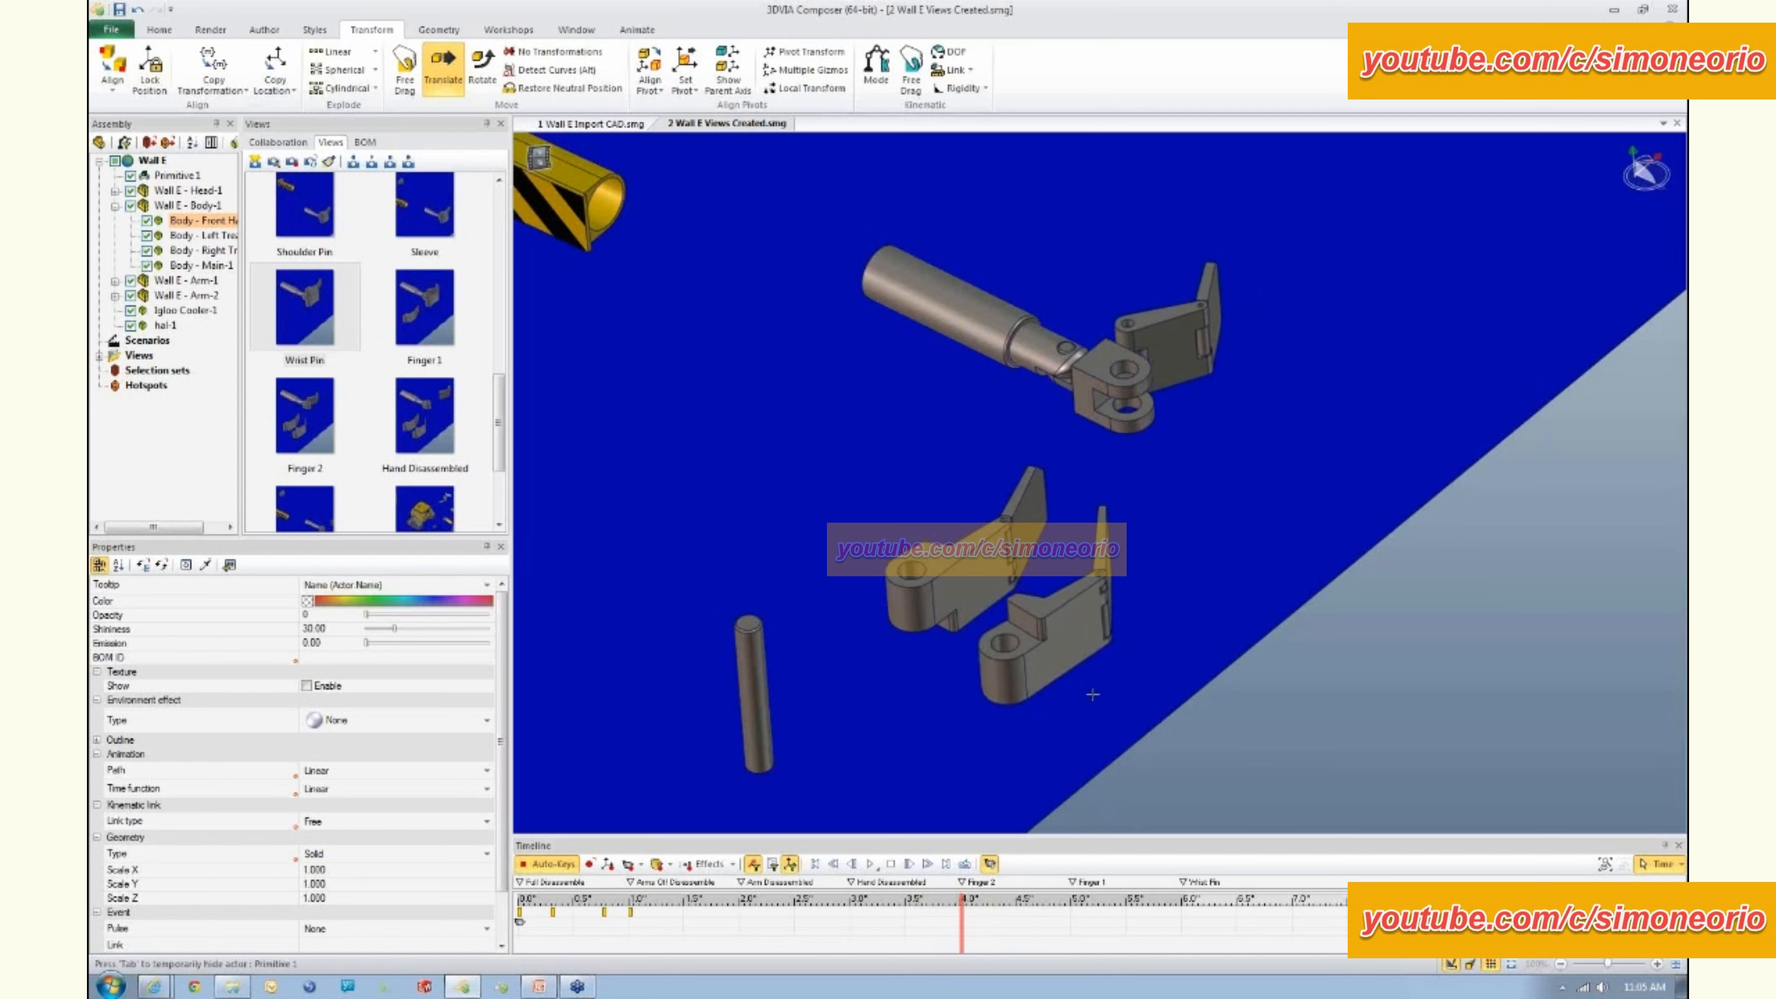
- Copy the location key of both right finger parts from 4.0 to 4.5 seconds and translate them there to the outer side of the hand
click(1074, 633)
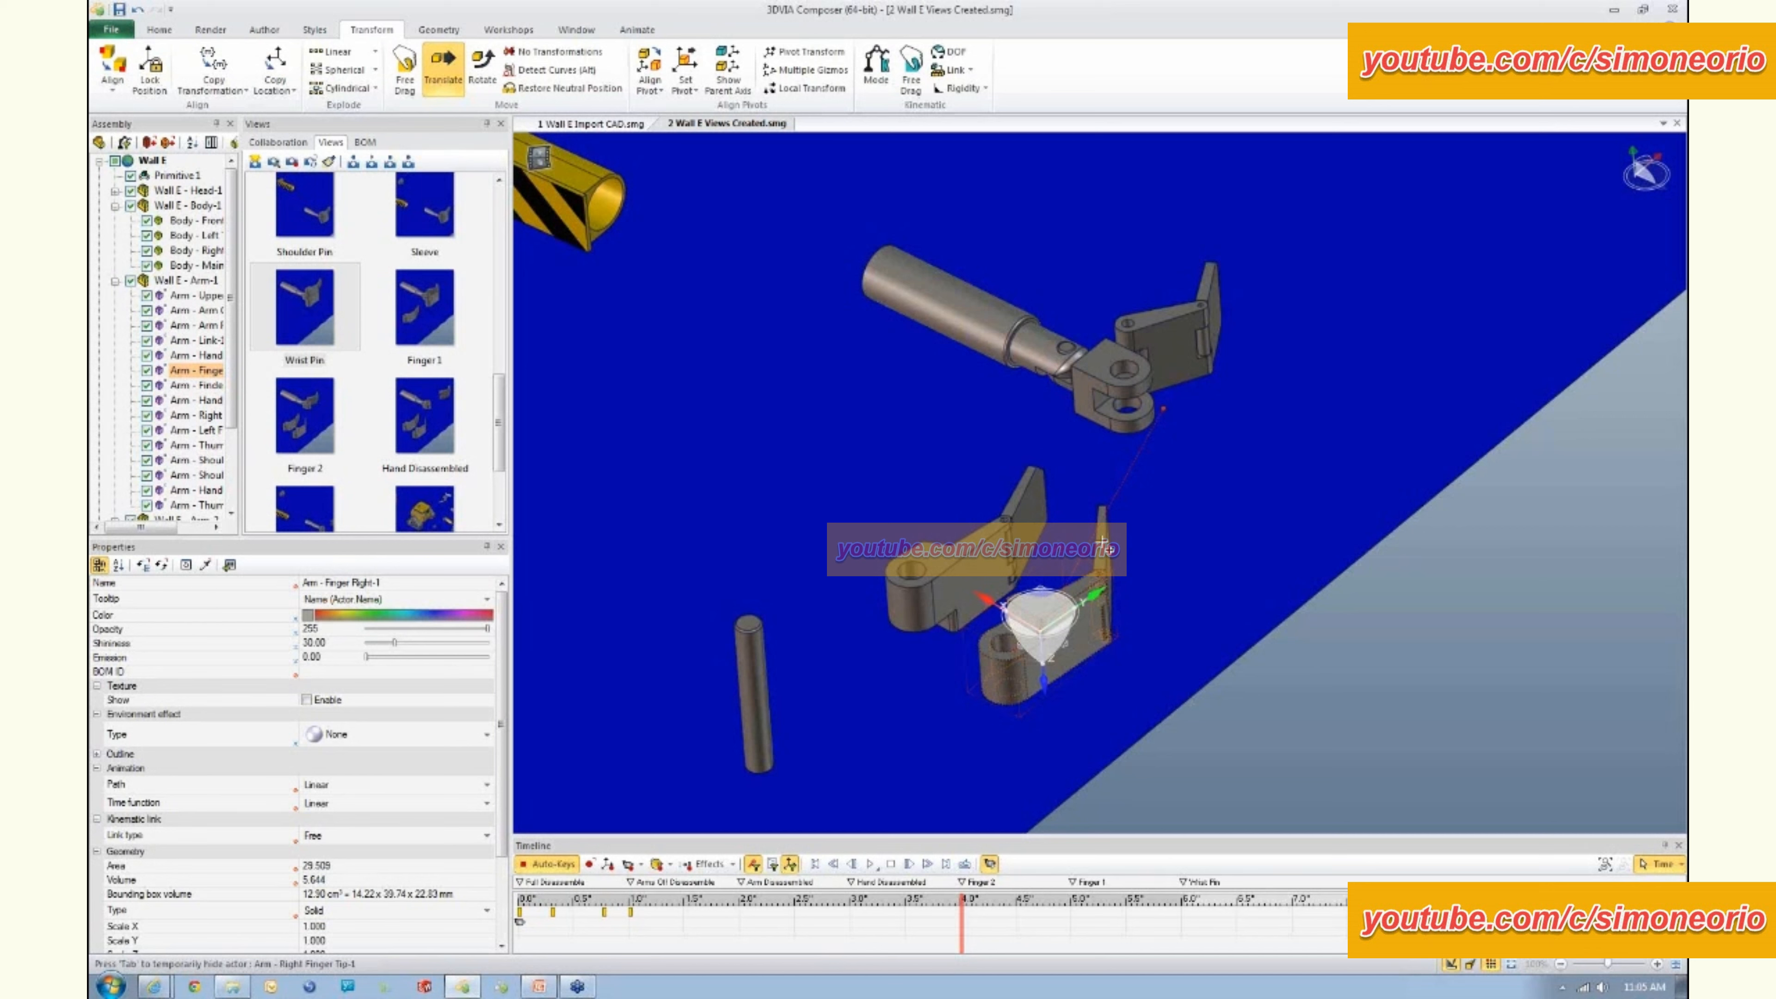
click(1103, 543)
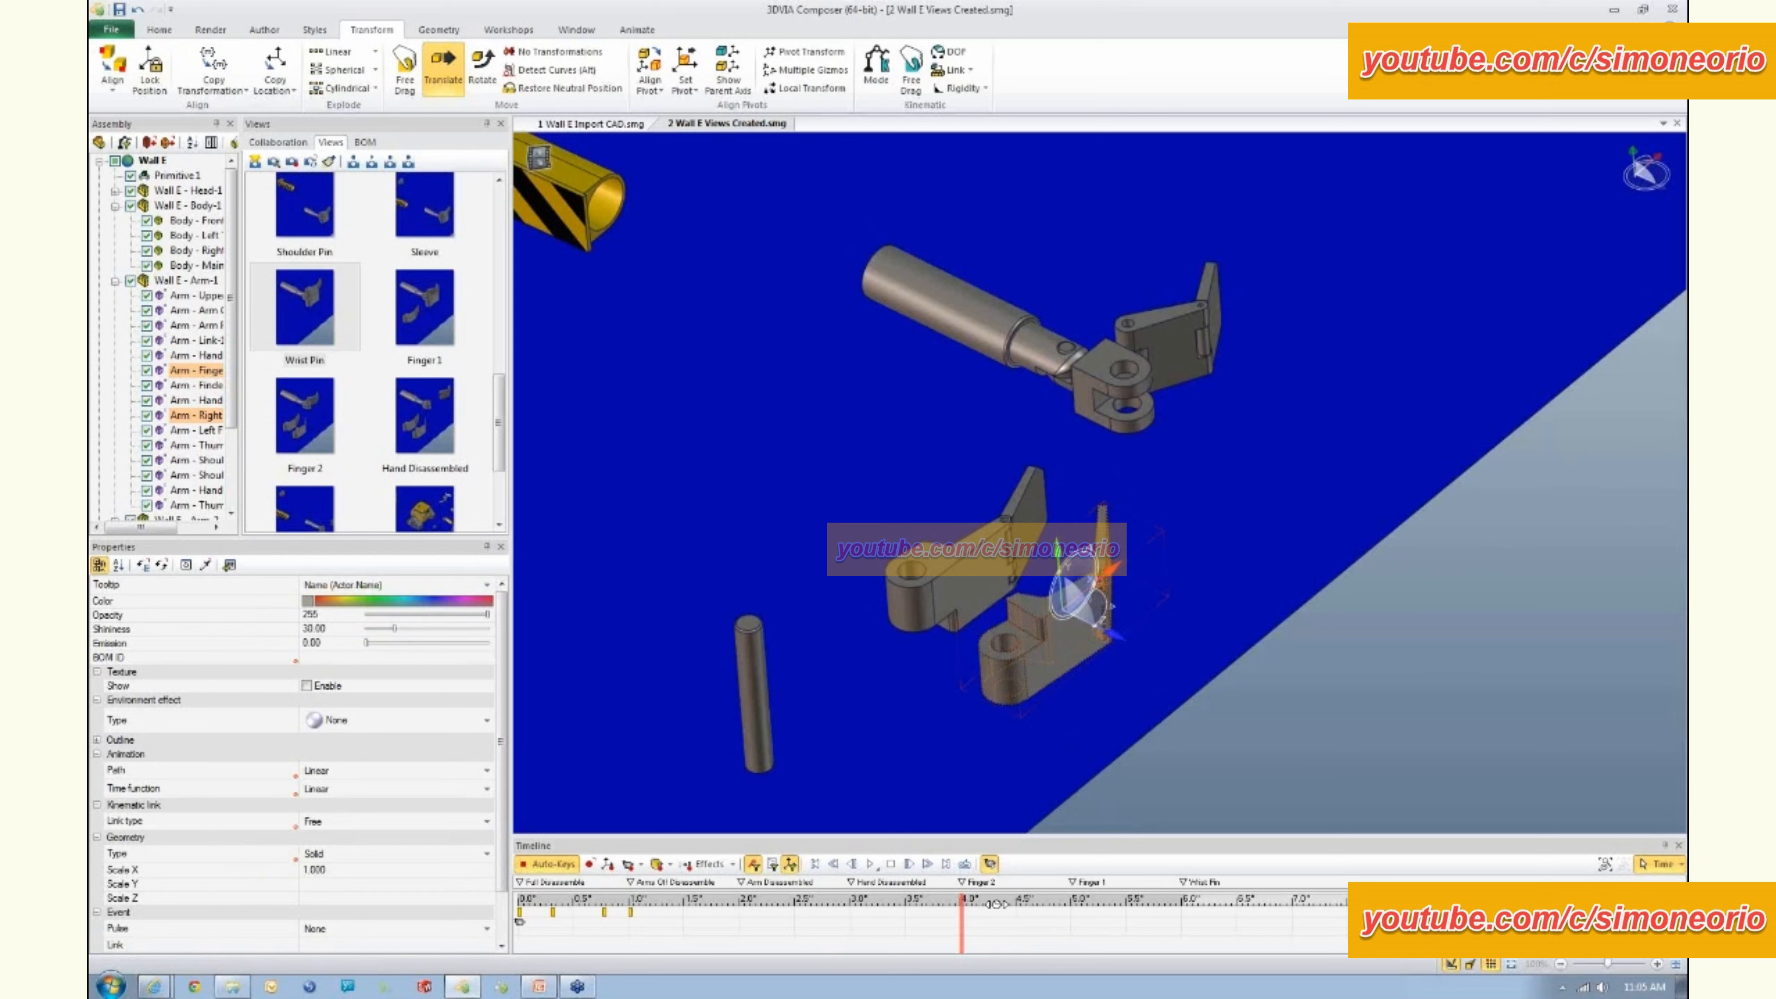
click(857, 900)
mouse_move(961, 935)
mouse_down()
mouse_move(1040, 935)
mouse_move(983, 942)
mouse_up()
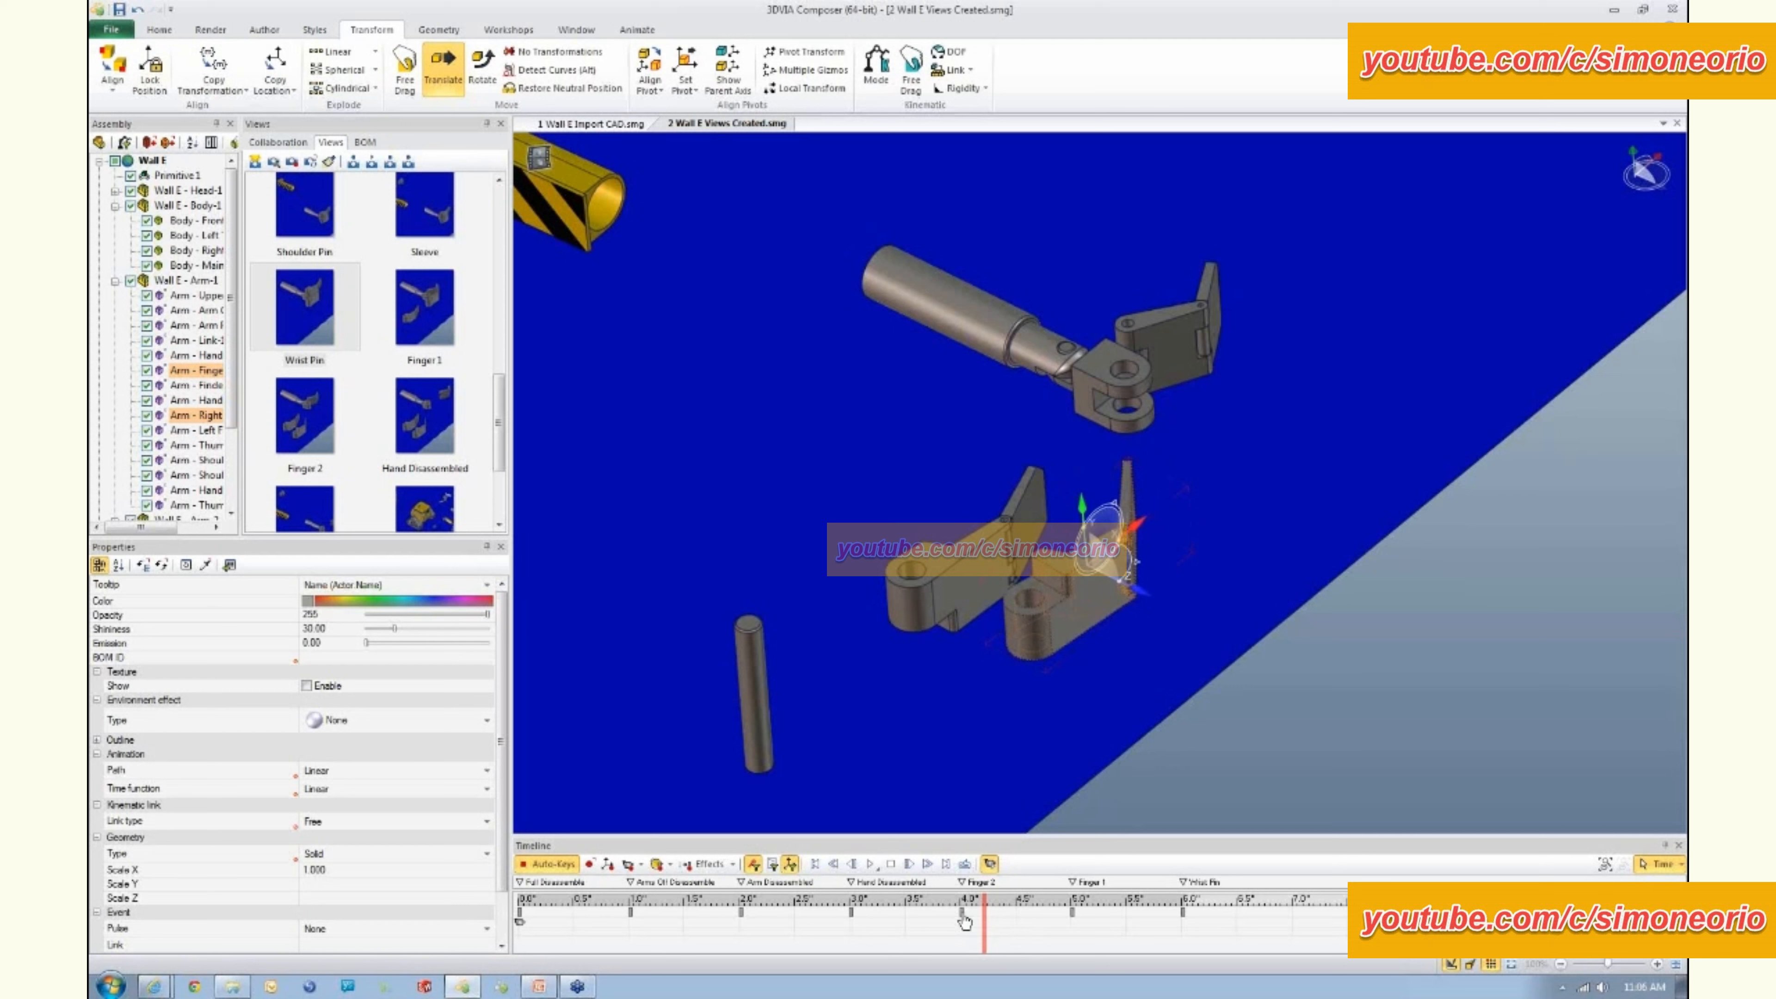
drag(963, 918, 1016, 938)
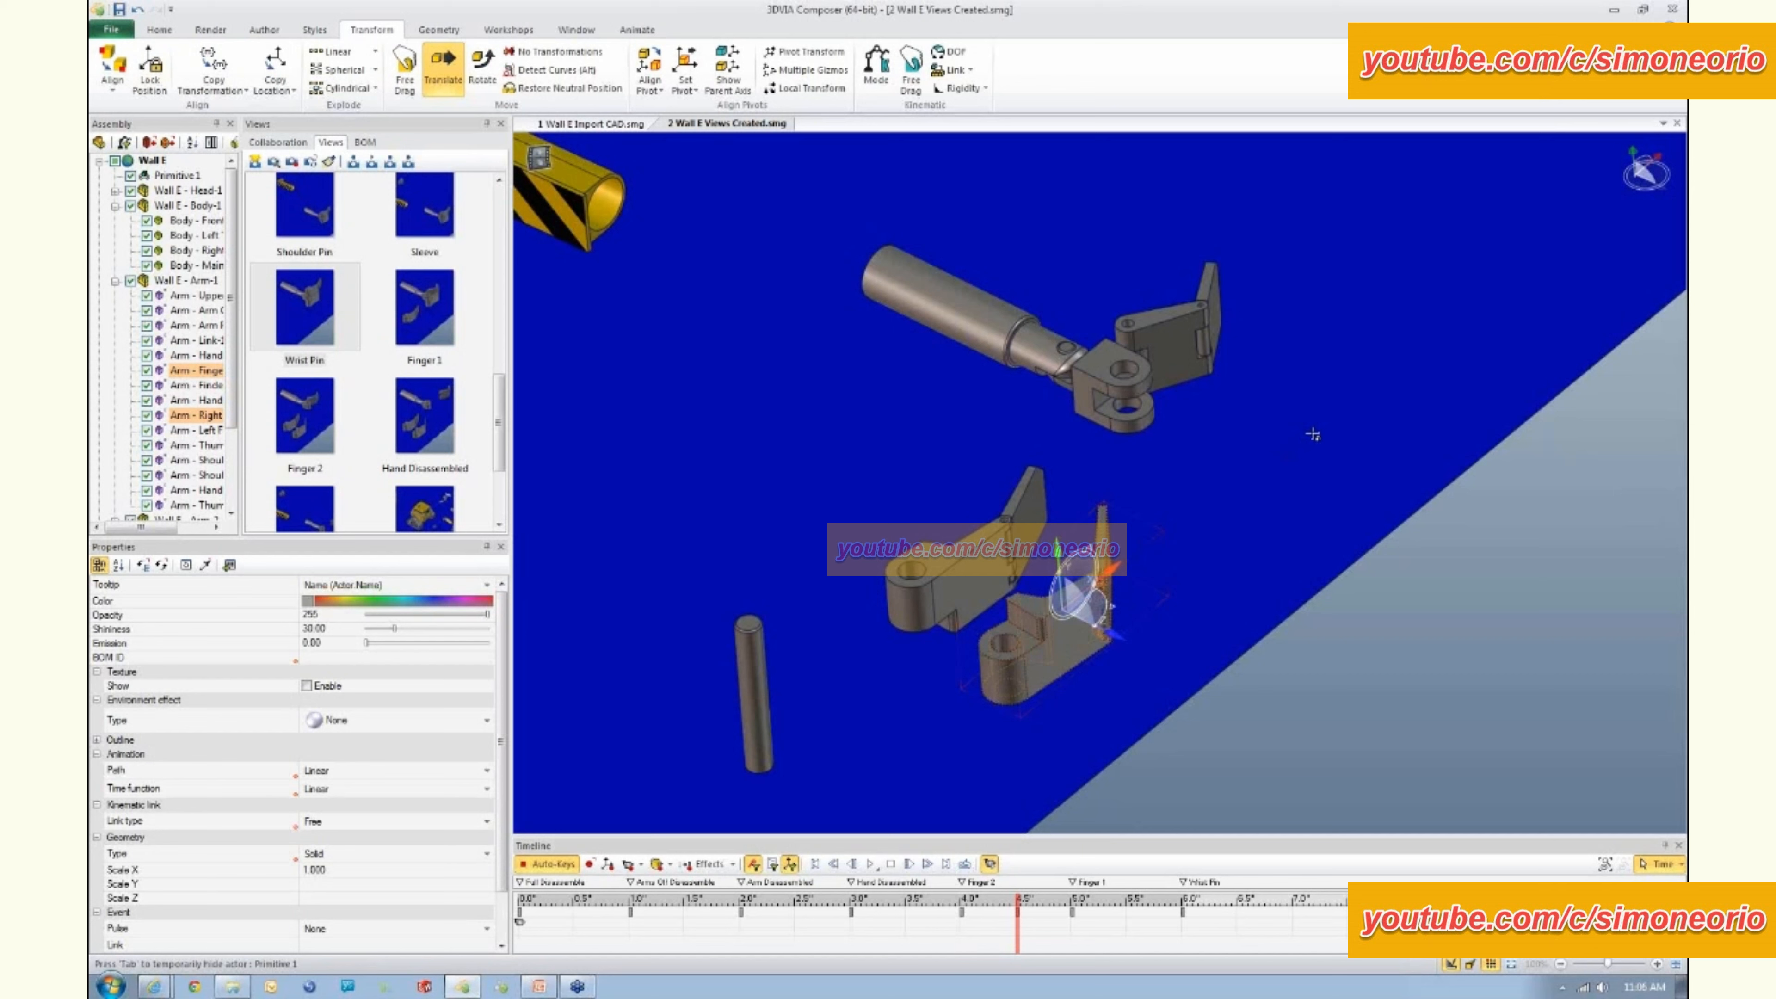
drag(1109, 571, 1353, 370)
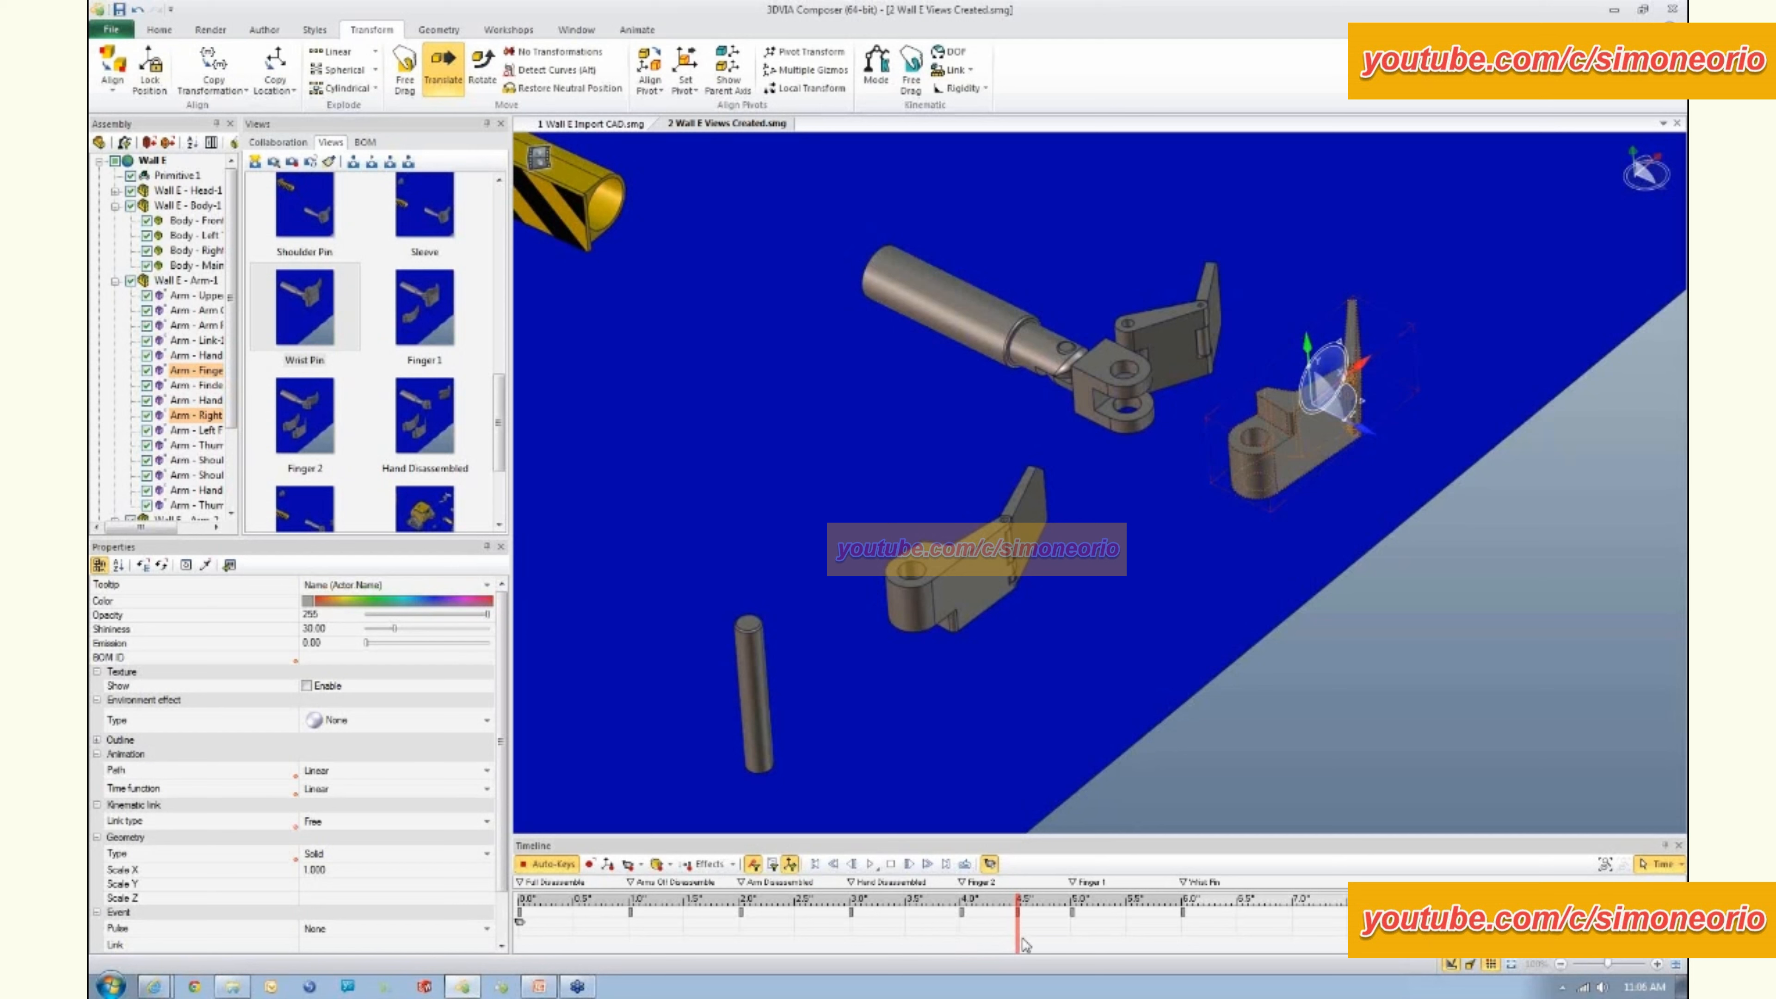
drag(1022, 942, 1072, 940)
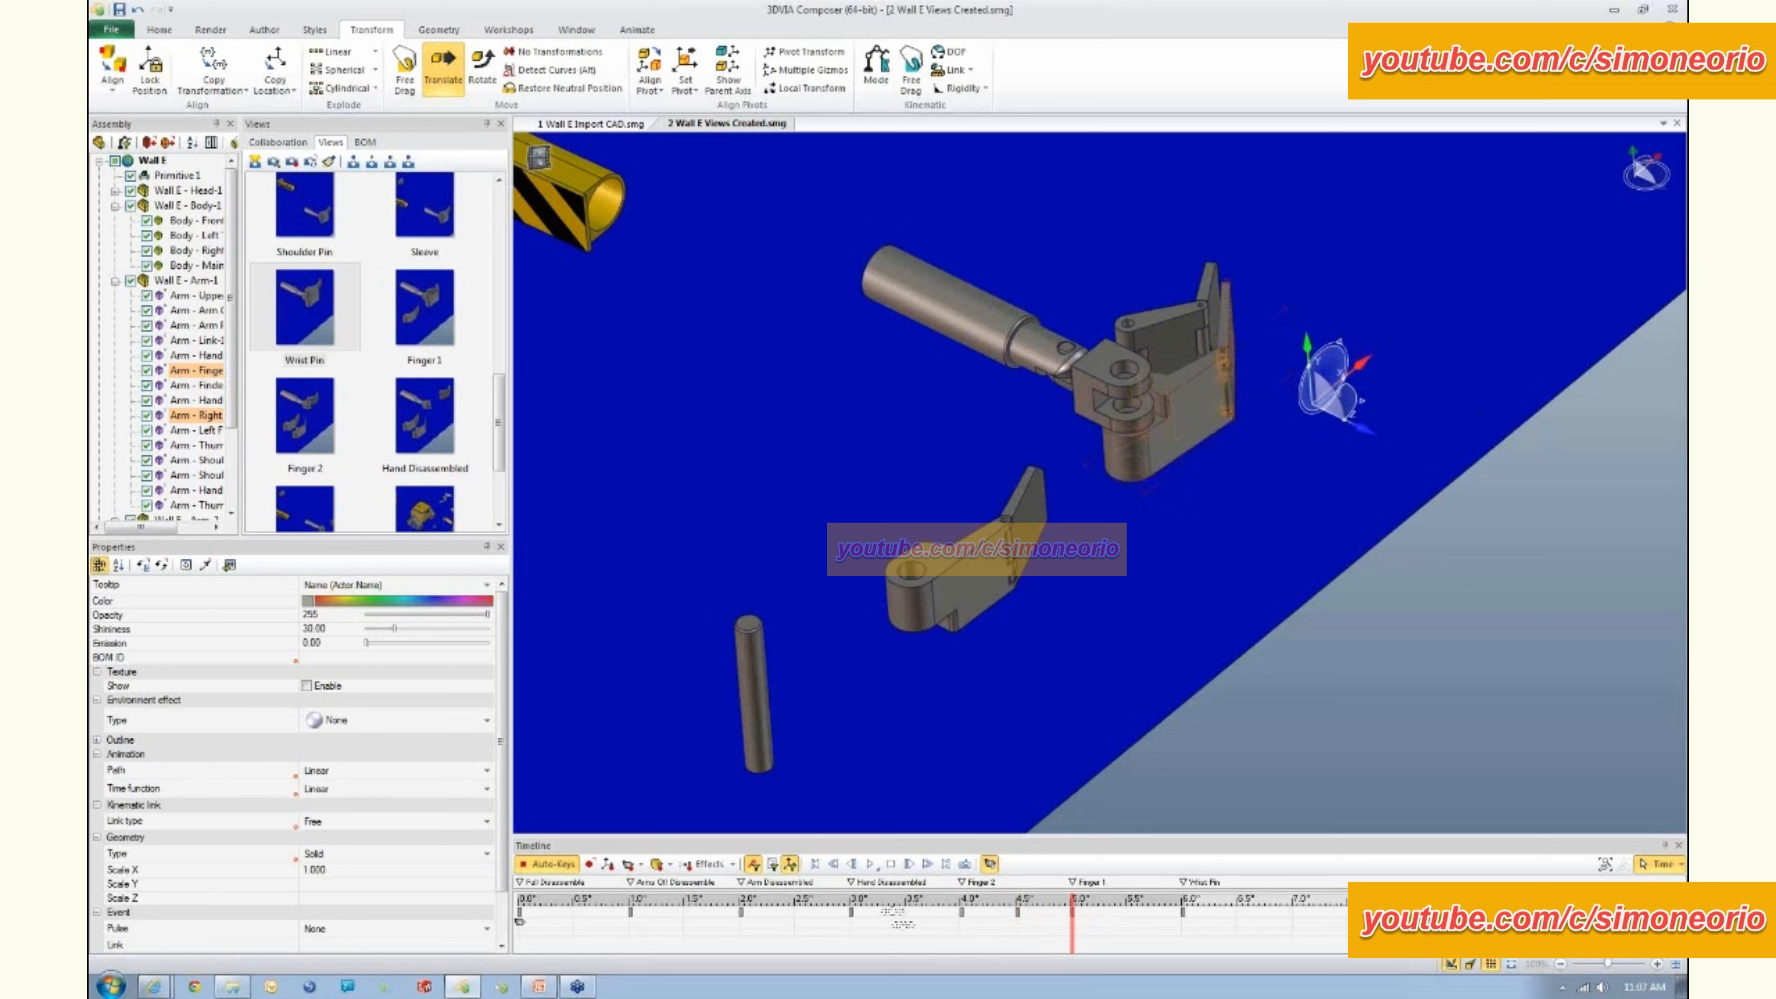
- Rewind the animation and play it through the finger assembly to about 5.7 seconds to review the motion
click(815, 864)
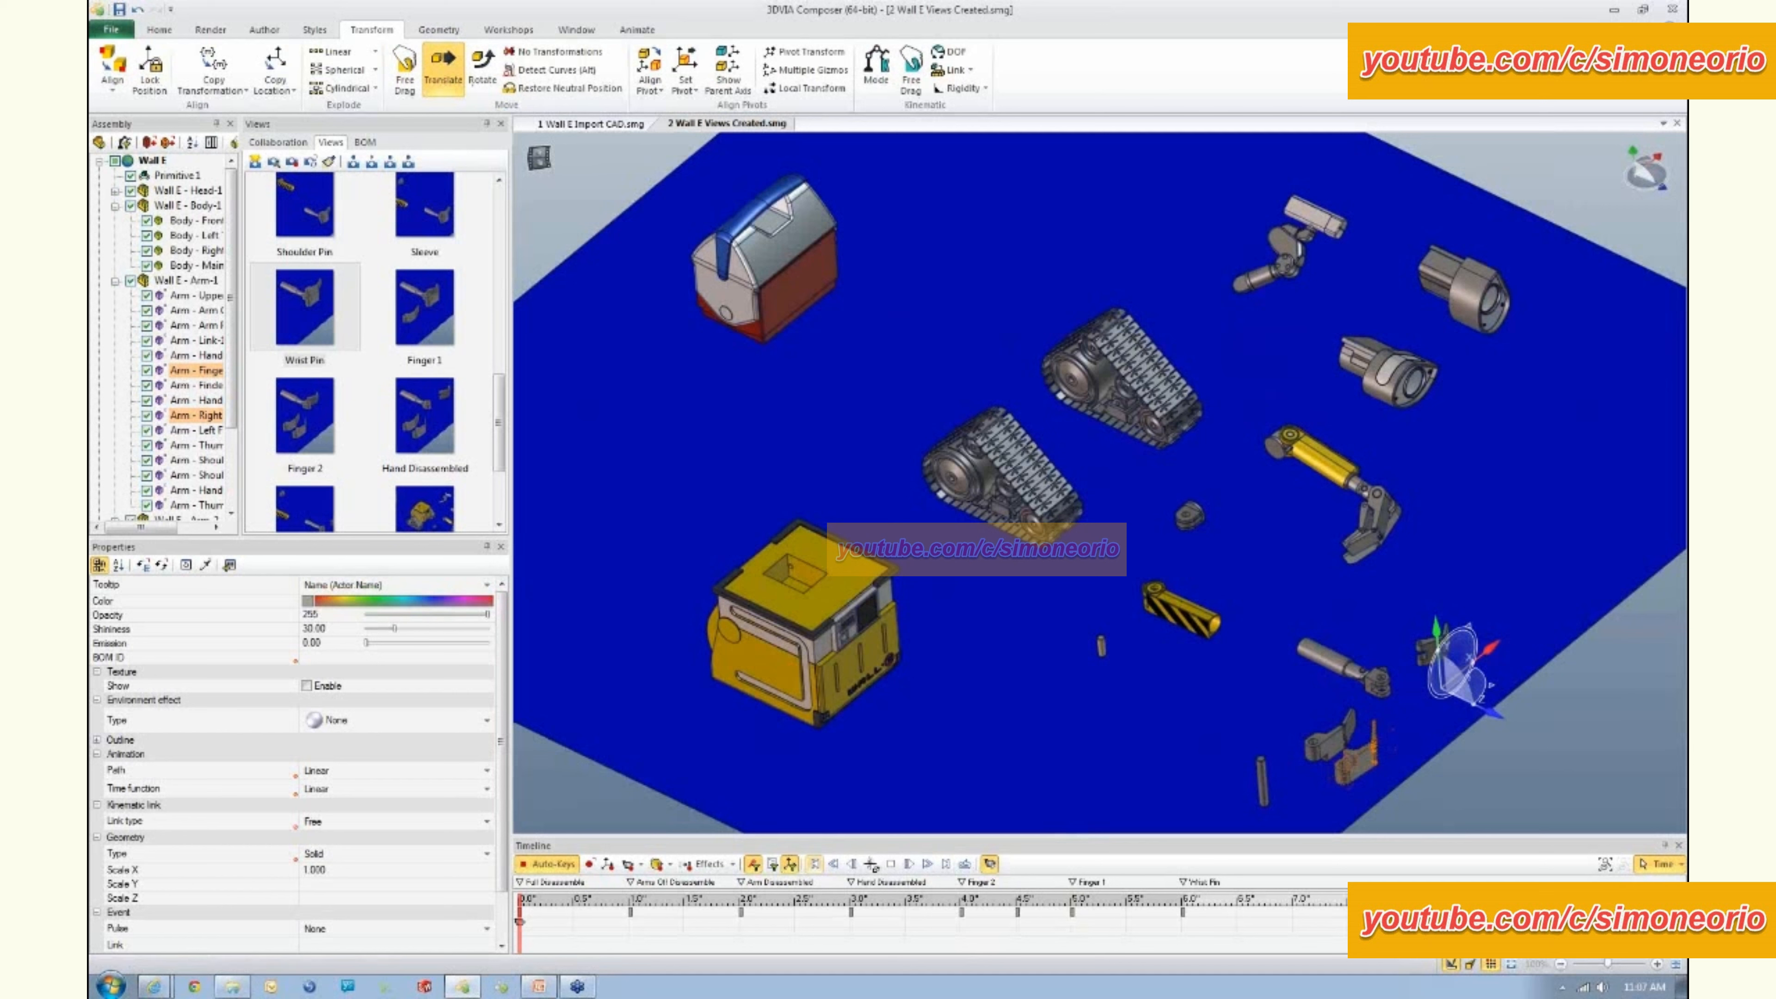
click(871, 865)
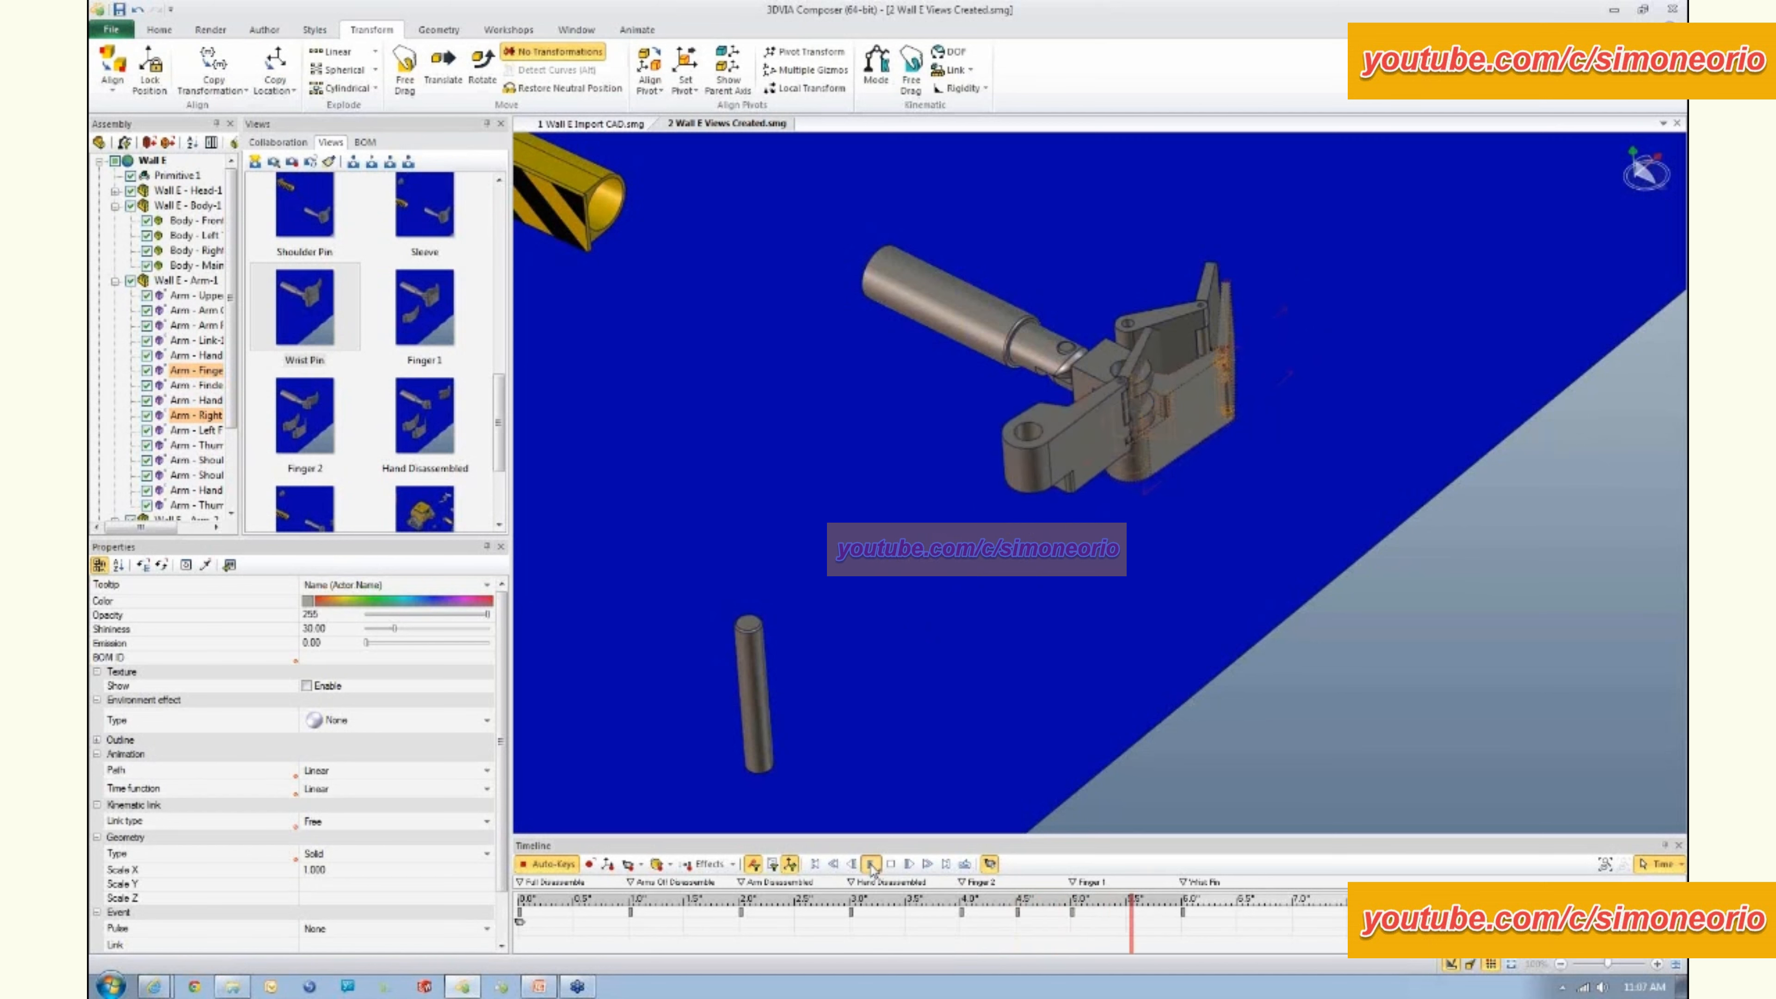
click(871, 867)
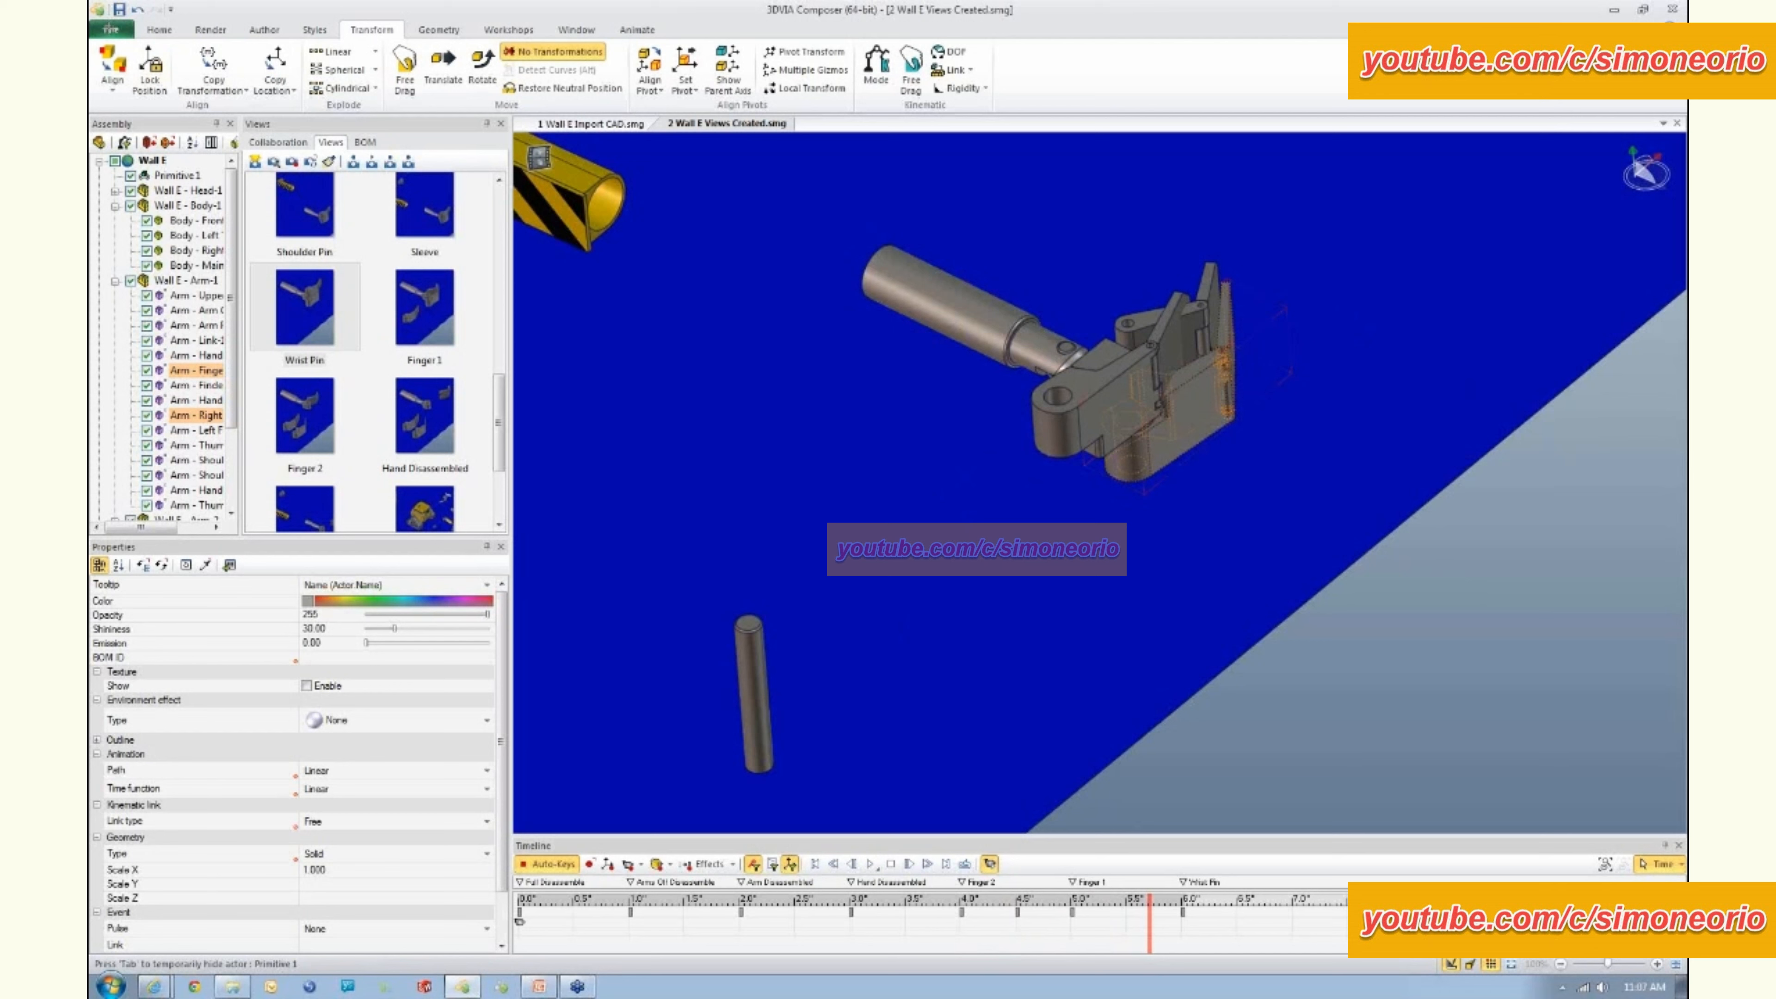
- Open the file 3 Wall E Animation Position Adjusted.smg from the Wall-E folder
click(110, 30)
click(146, 94)
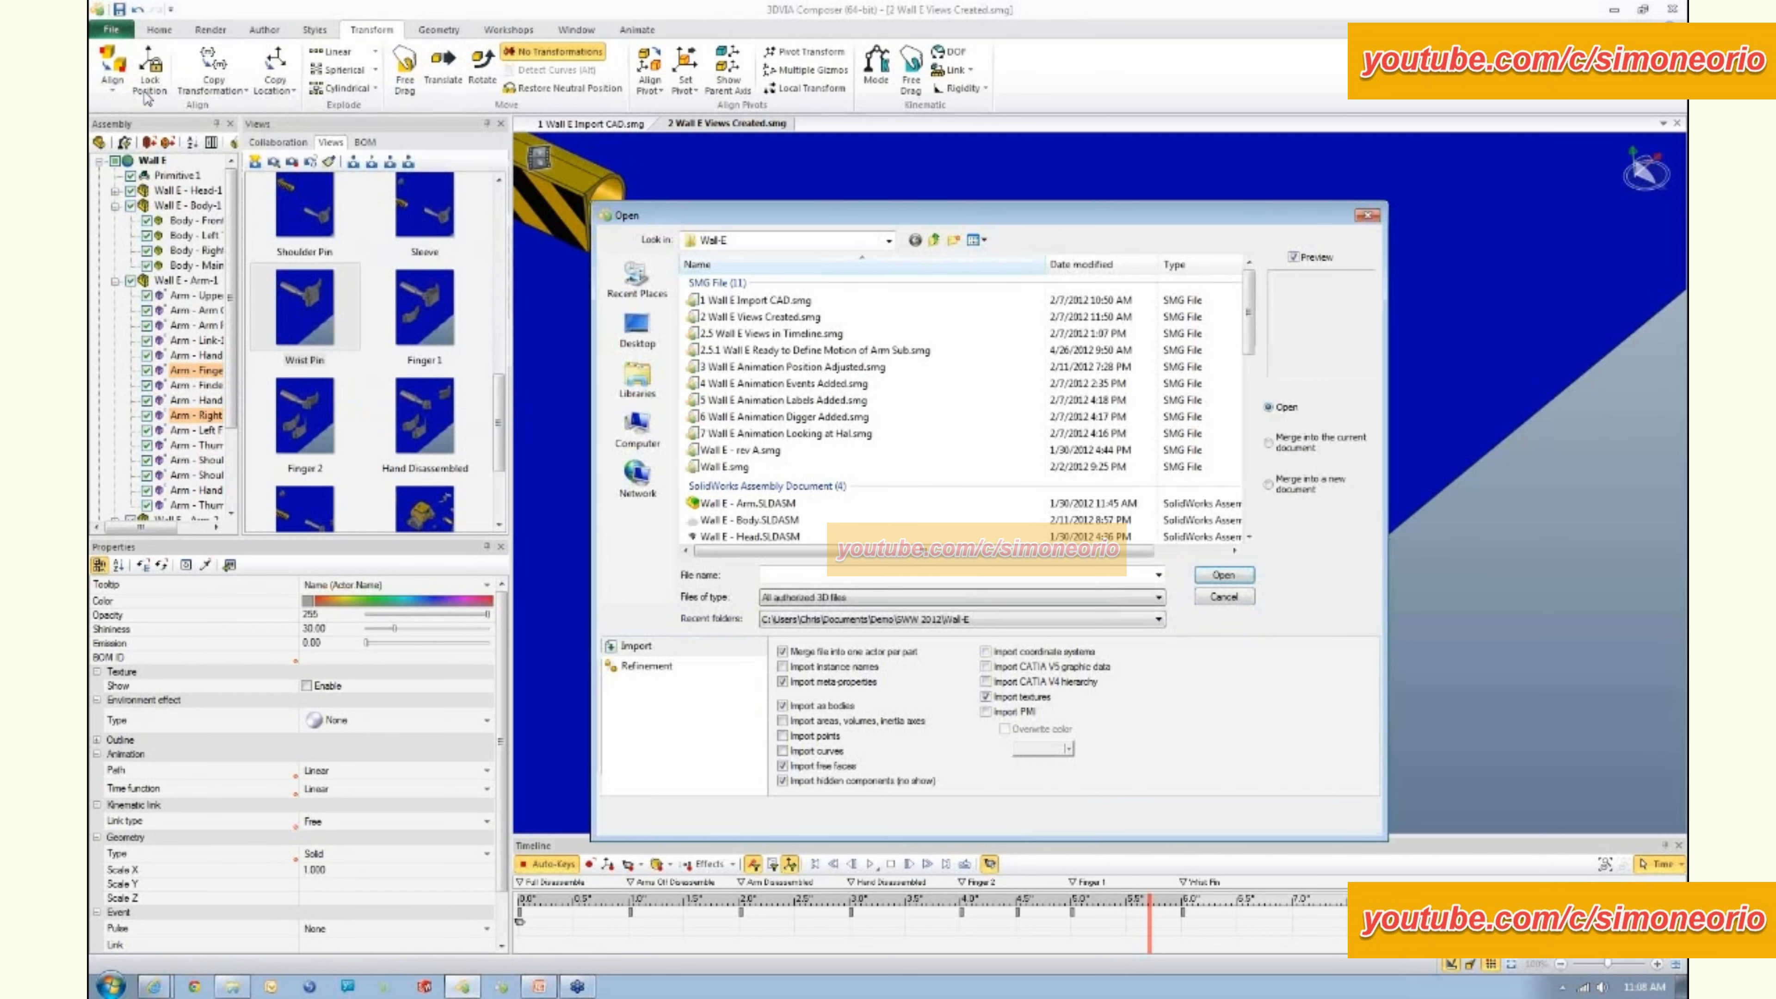
double_click(845, 369)
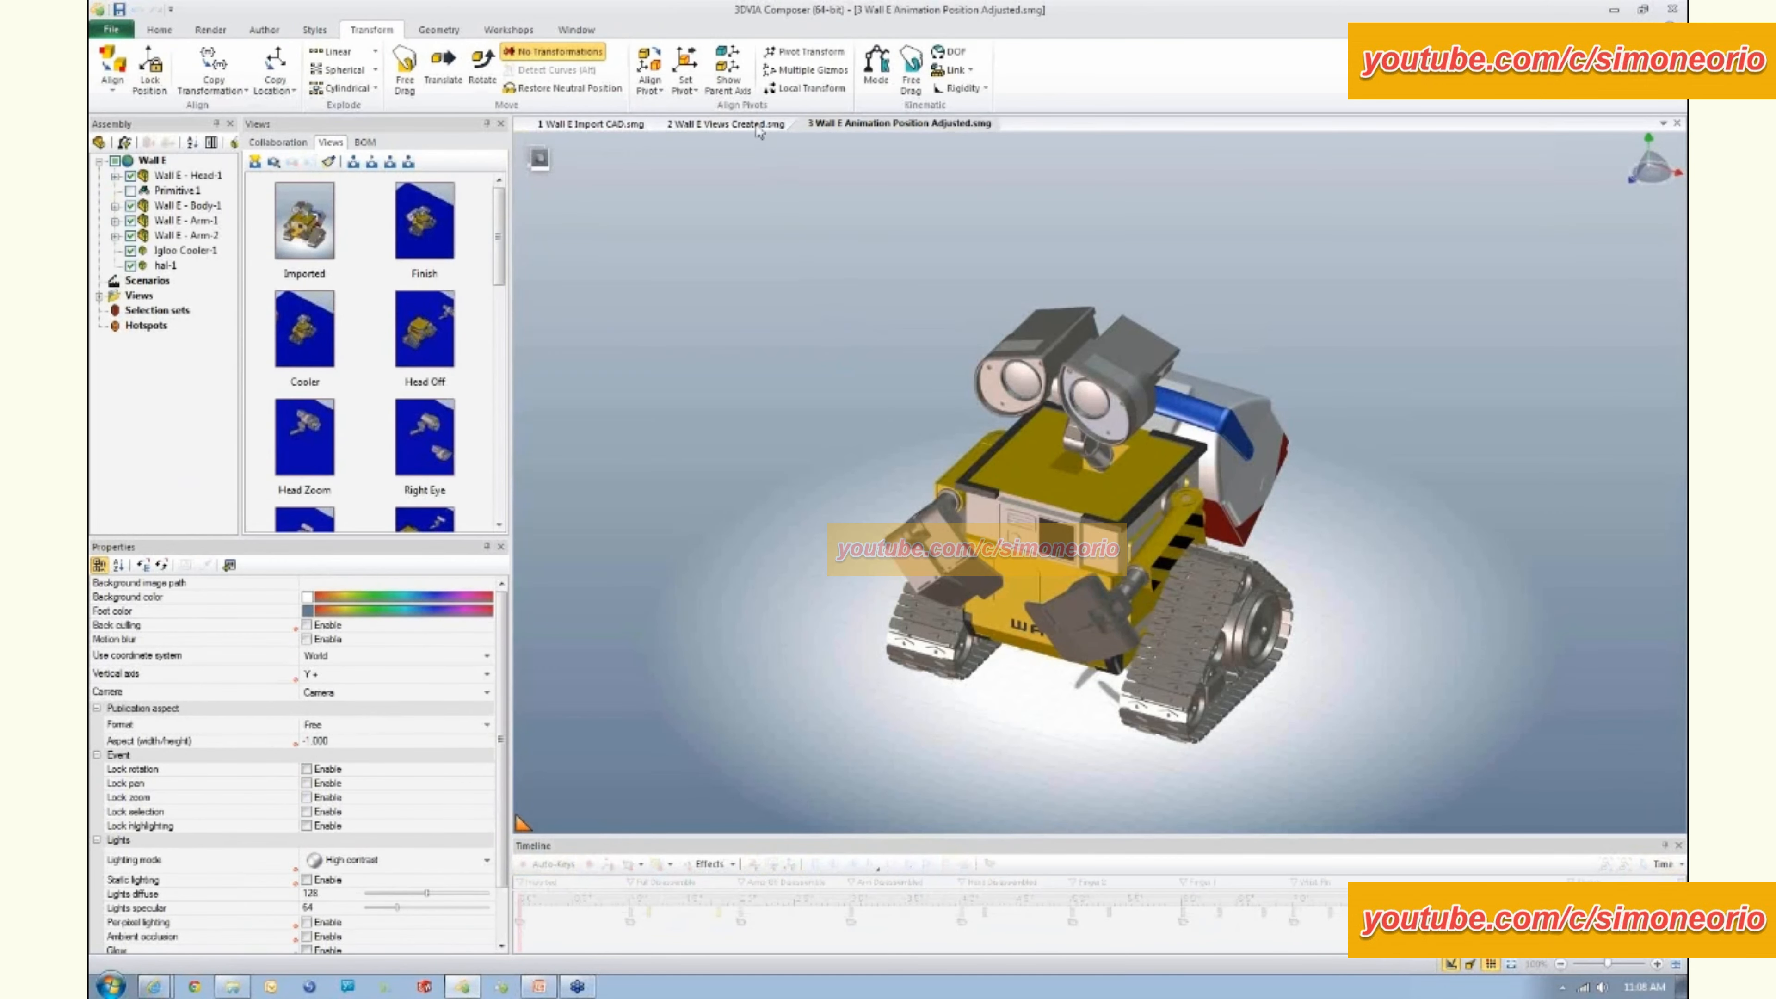
- Close the documents 2 Wall E Views Created.smg and 1 Wall E Import CAD.smg
click(758, 131)
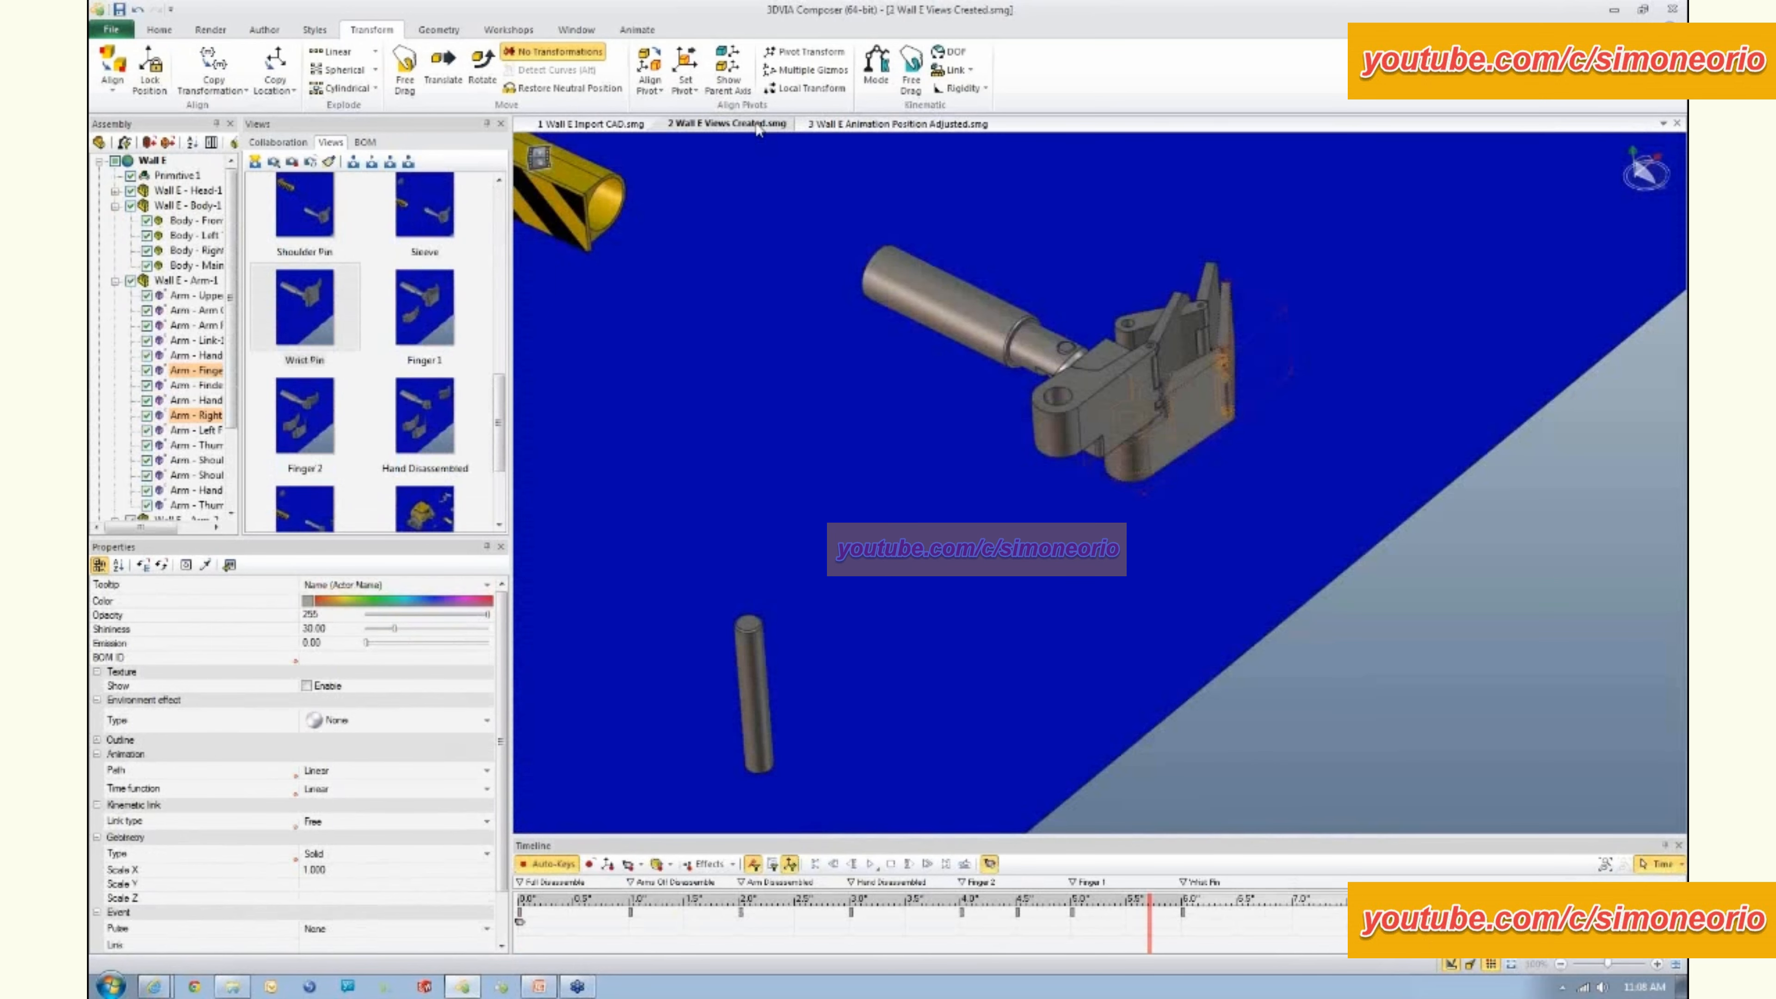
right_click(759, 131)
click(792, 153)
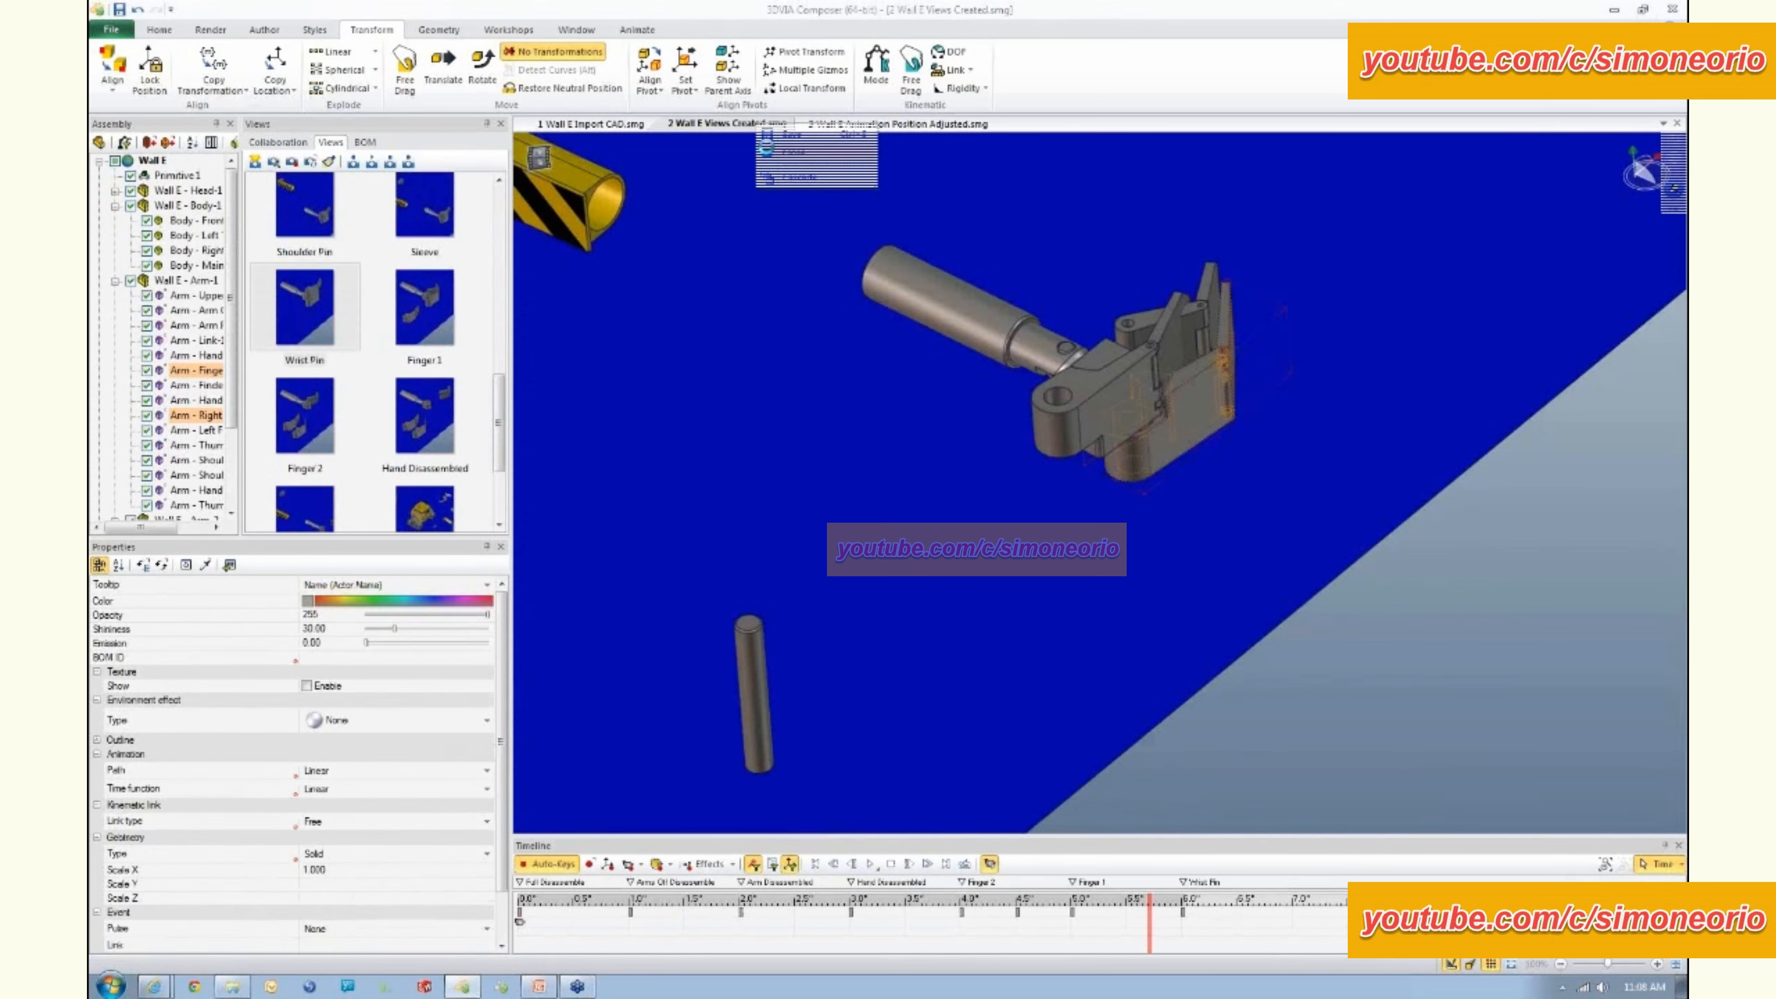
click(905, 528)
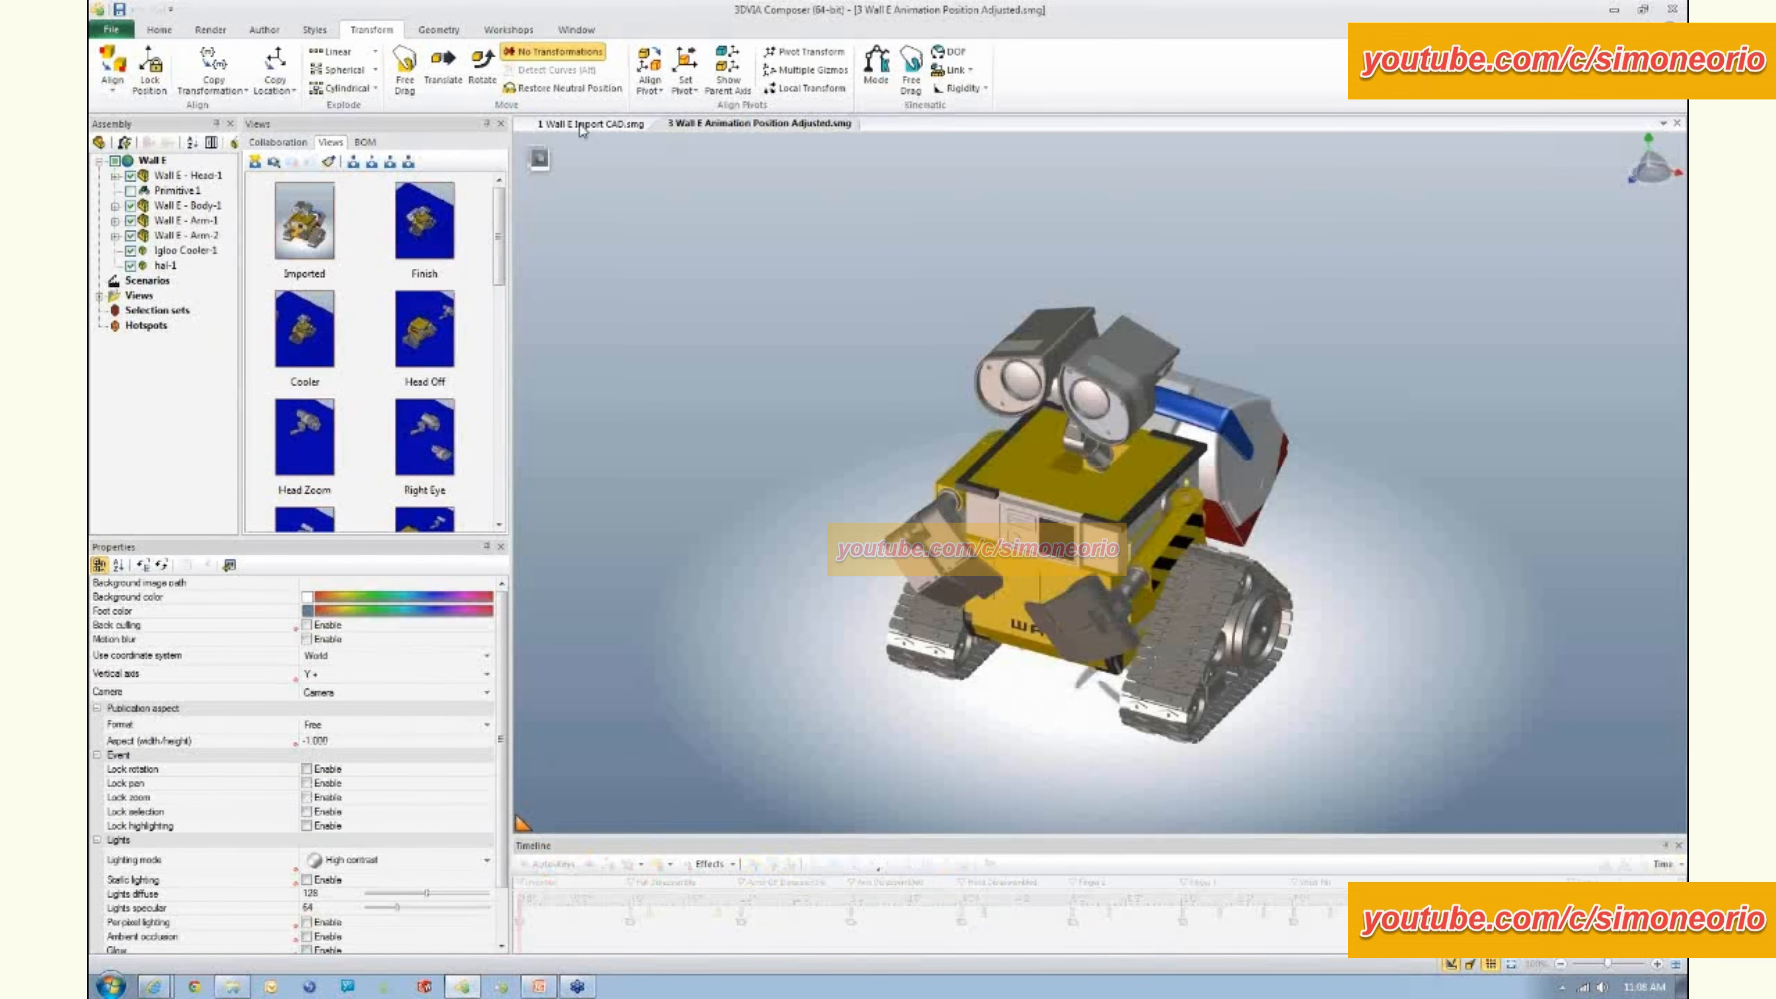
click(578, 123)
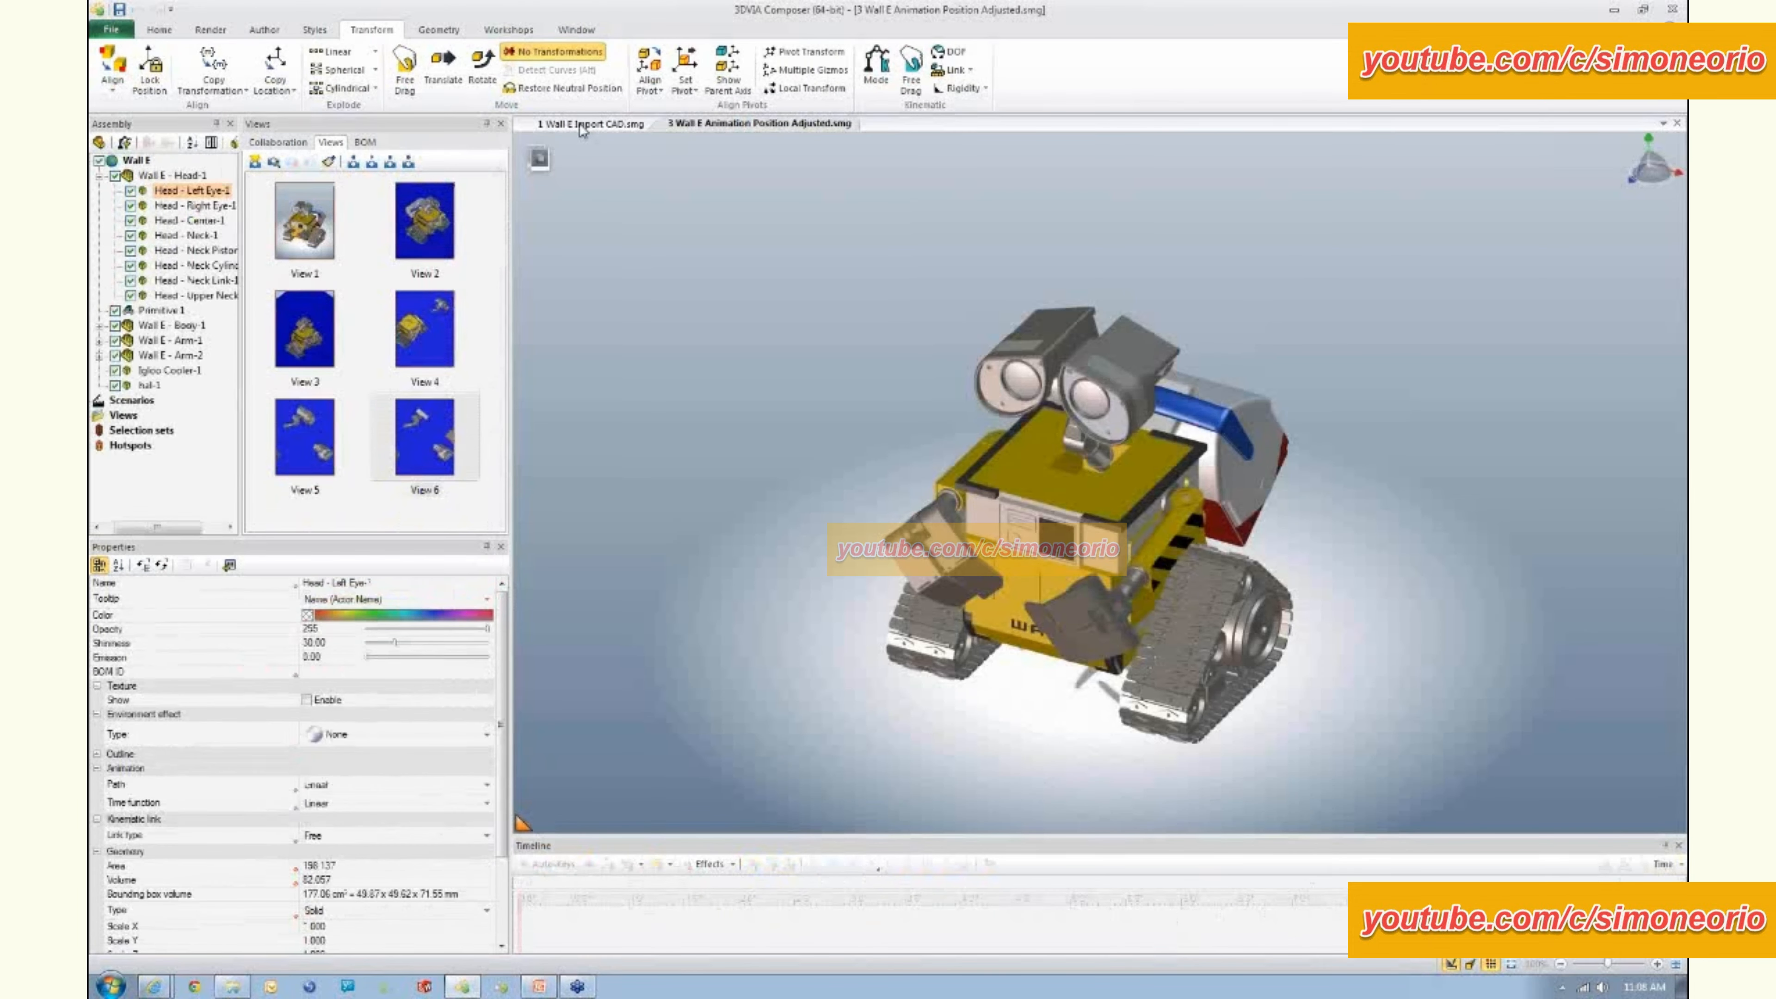
right_click(579, 126)
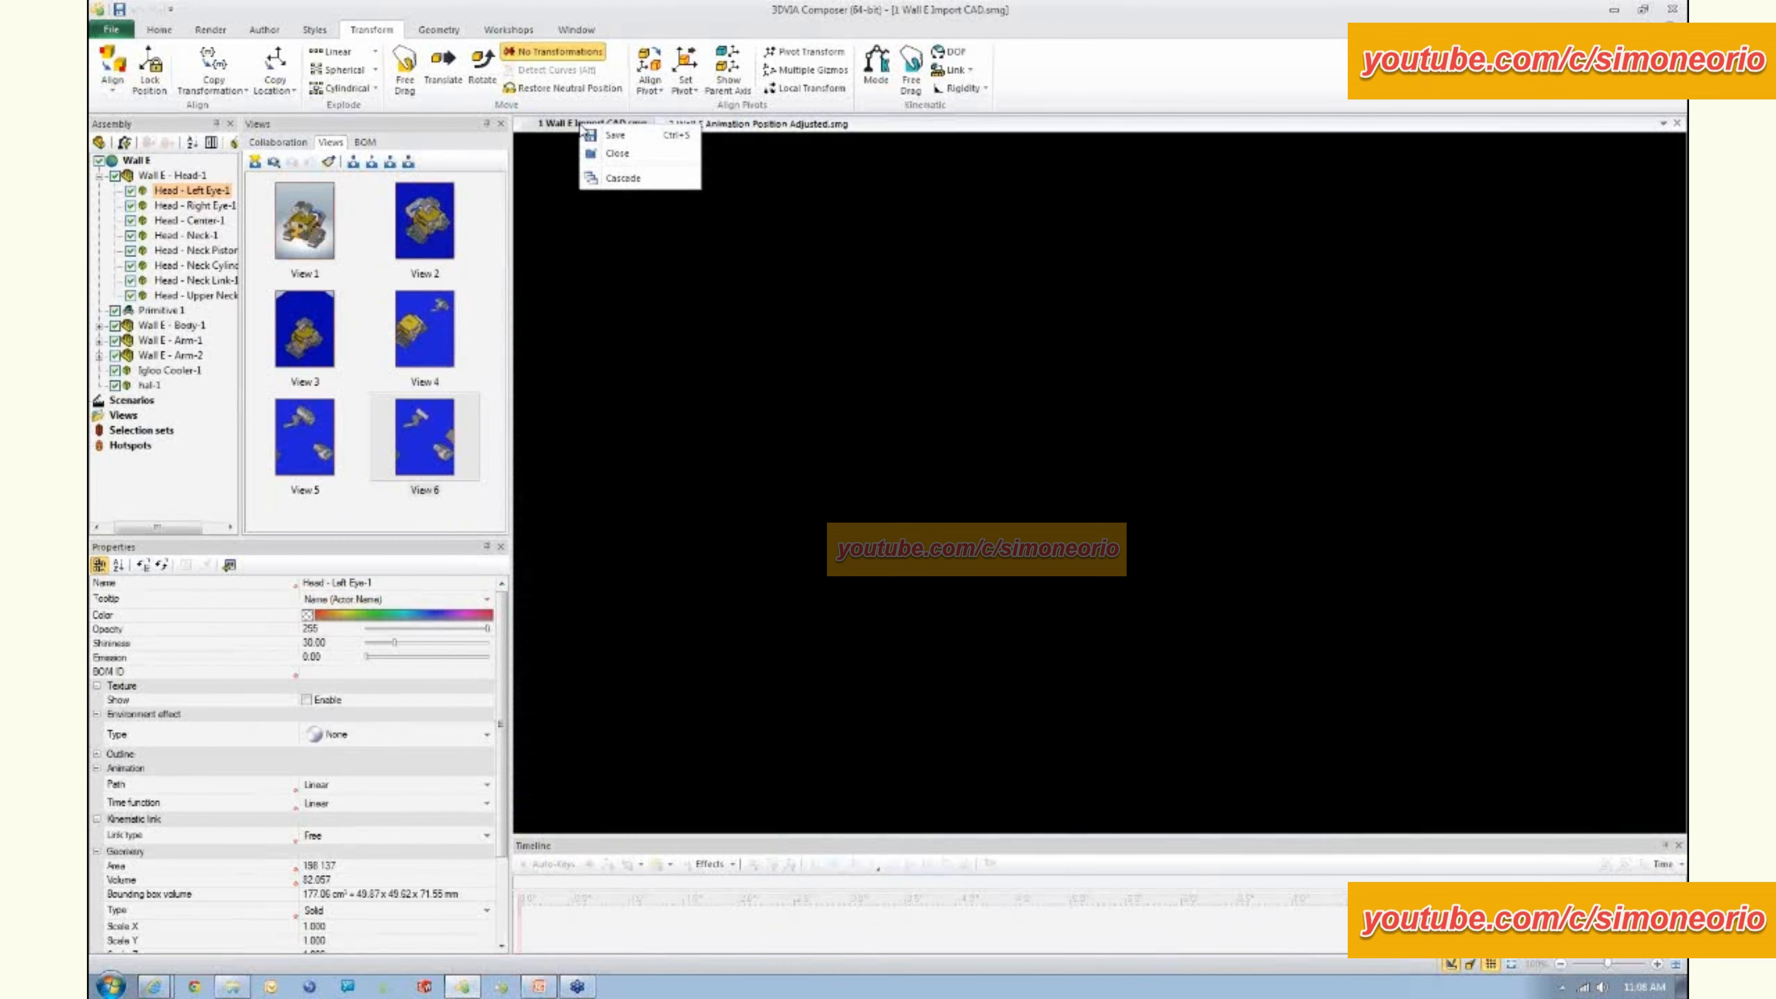
click(613, 154)
click(892, 530)
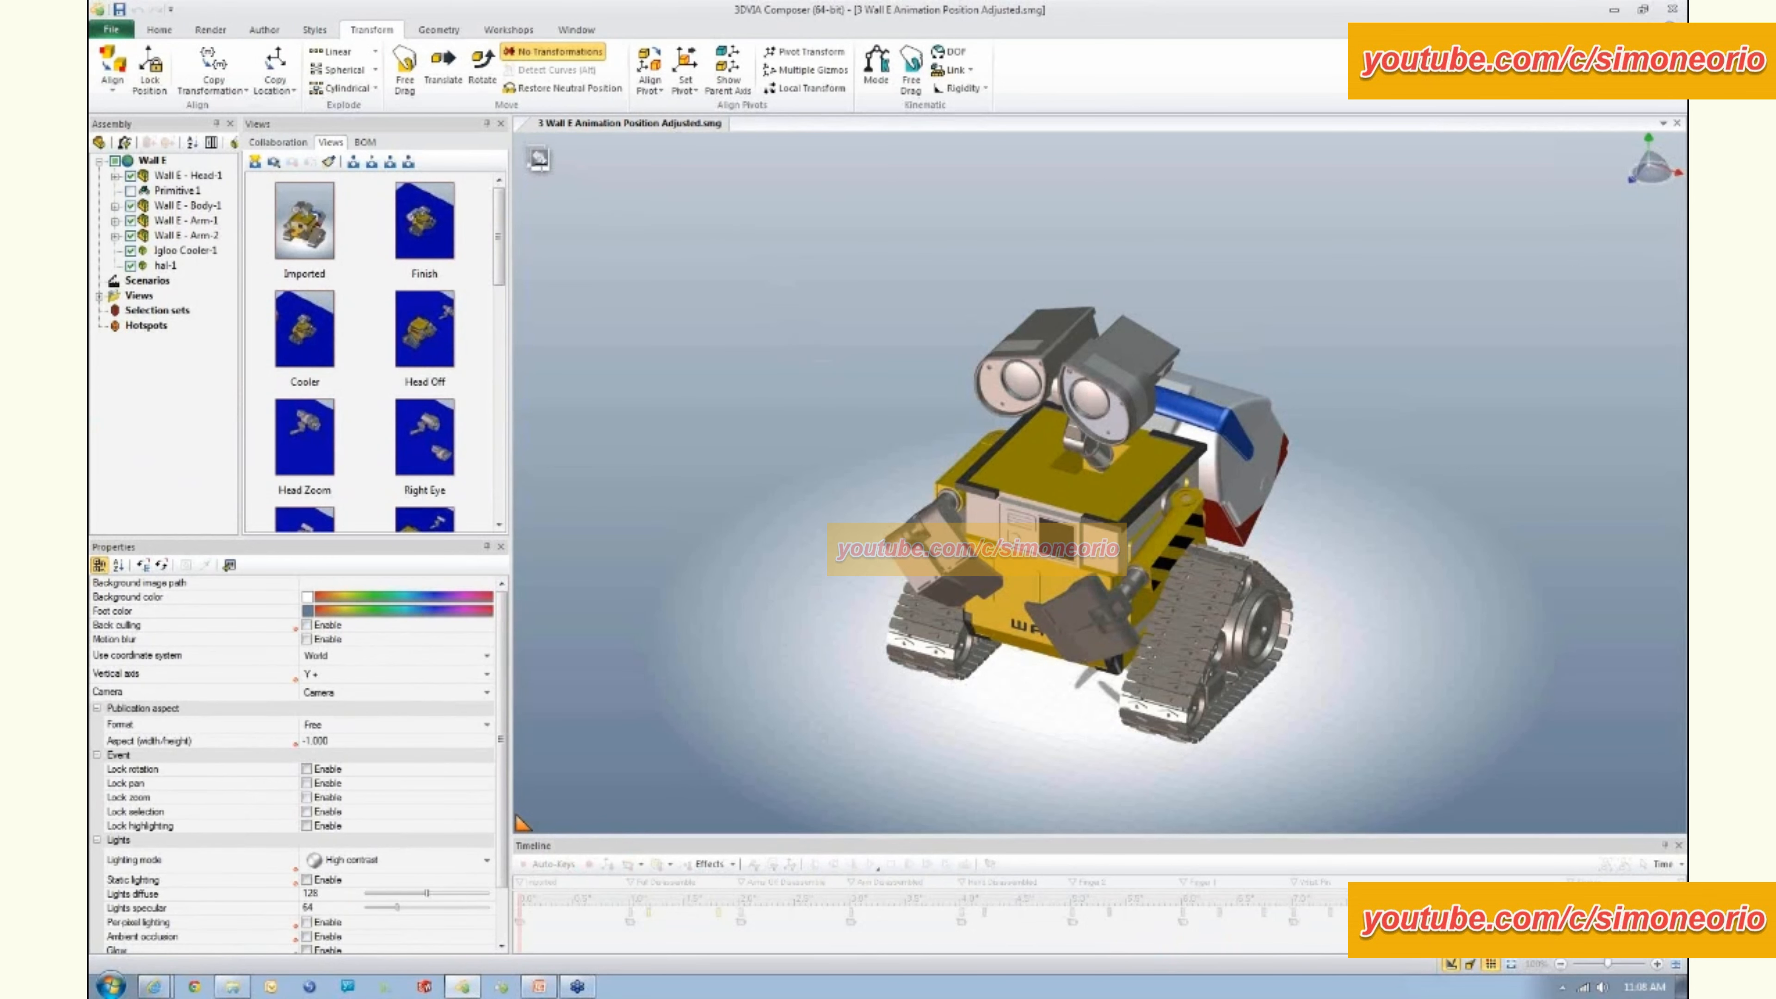
- Switch the model to animation mode, play the animation to about 13 seconds and rewind it to the start
click(539, 160)
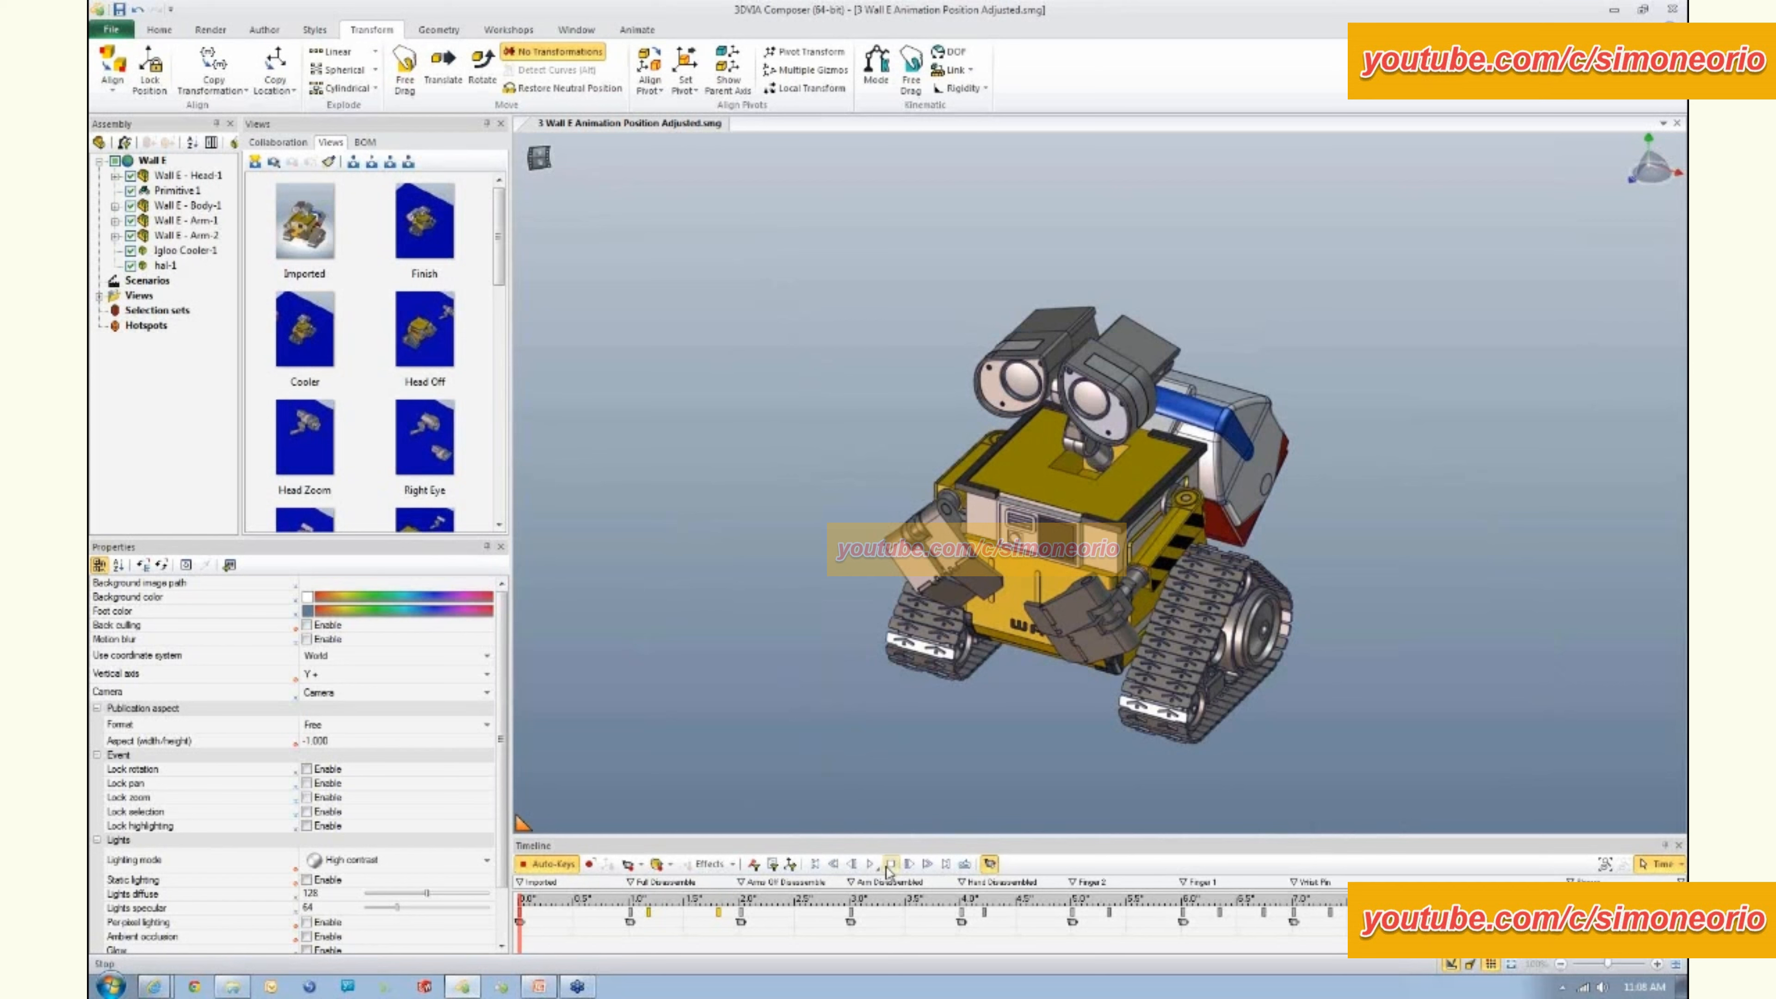
click(872, 865)
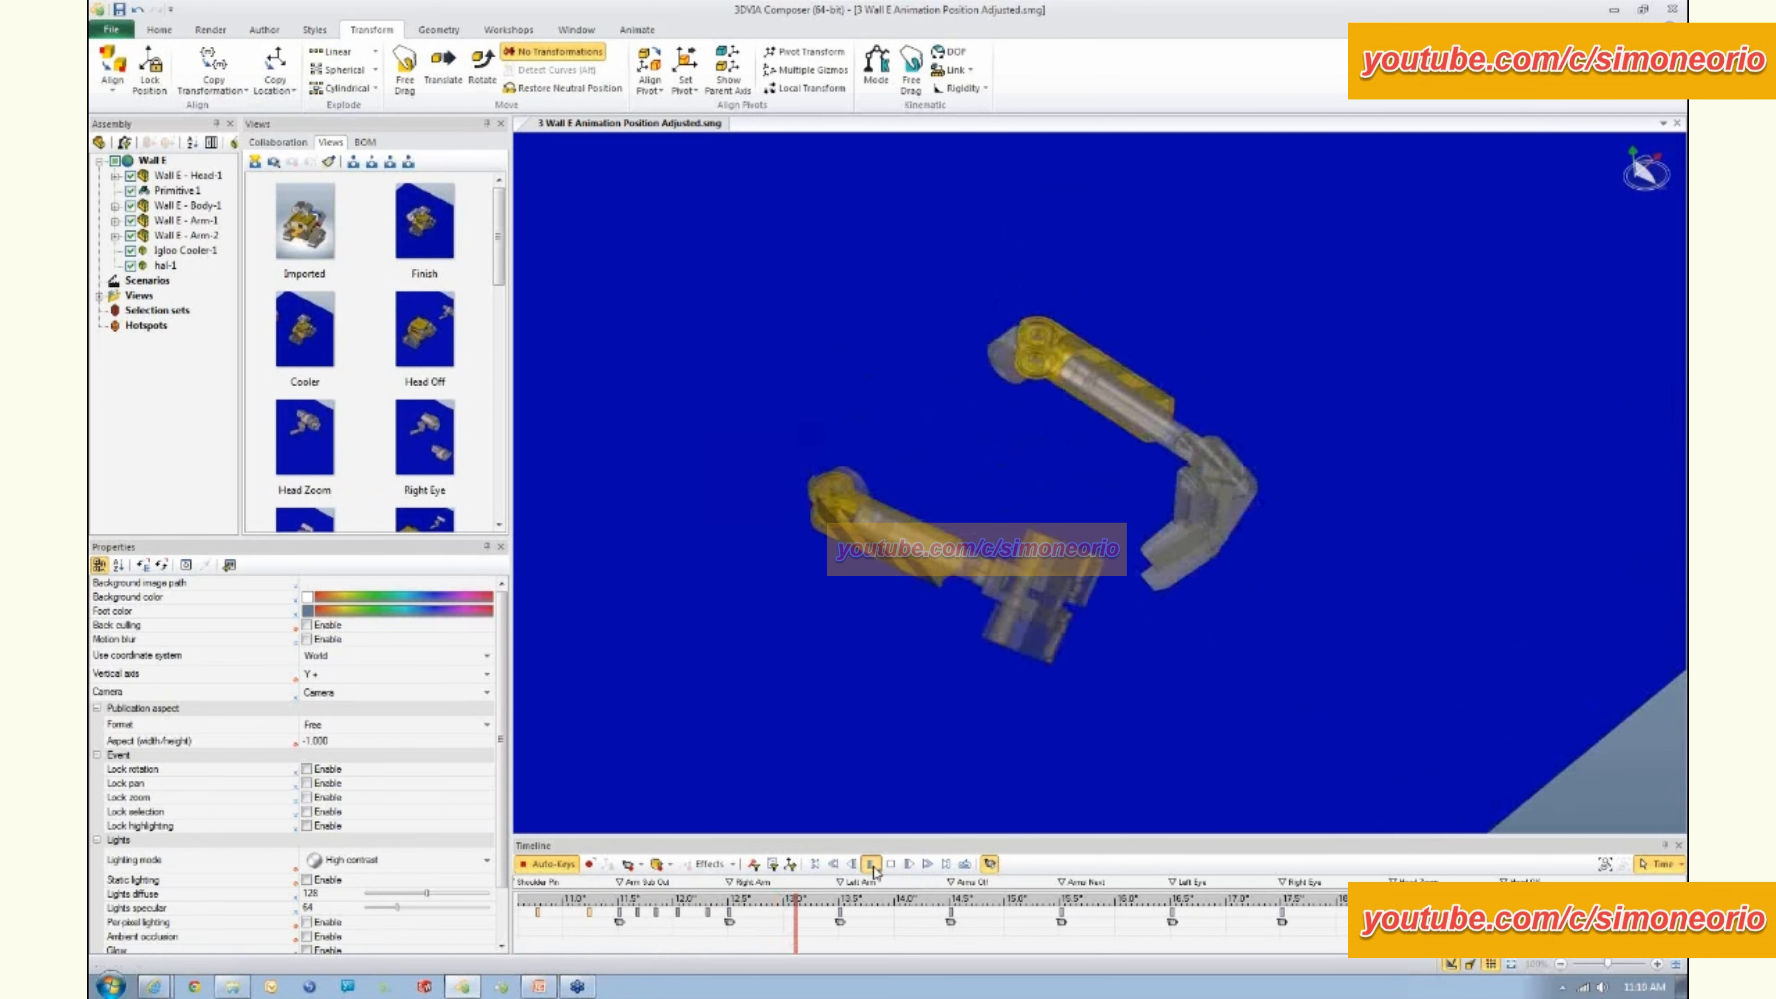
click(872, 866)
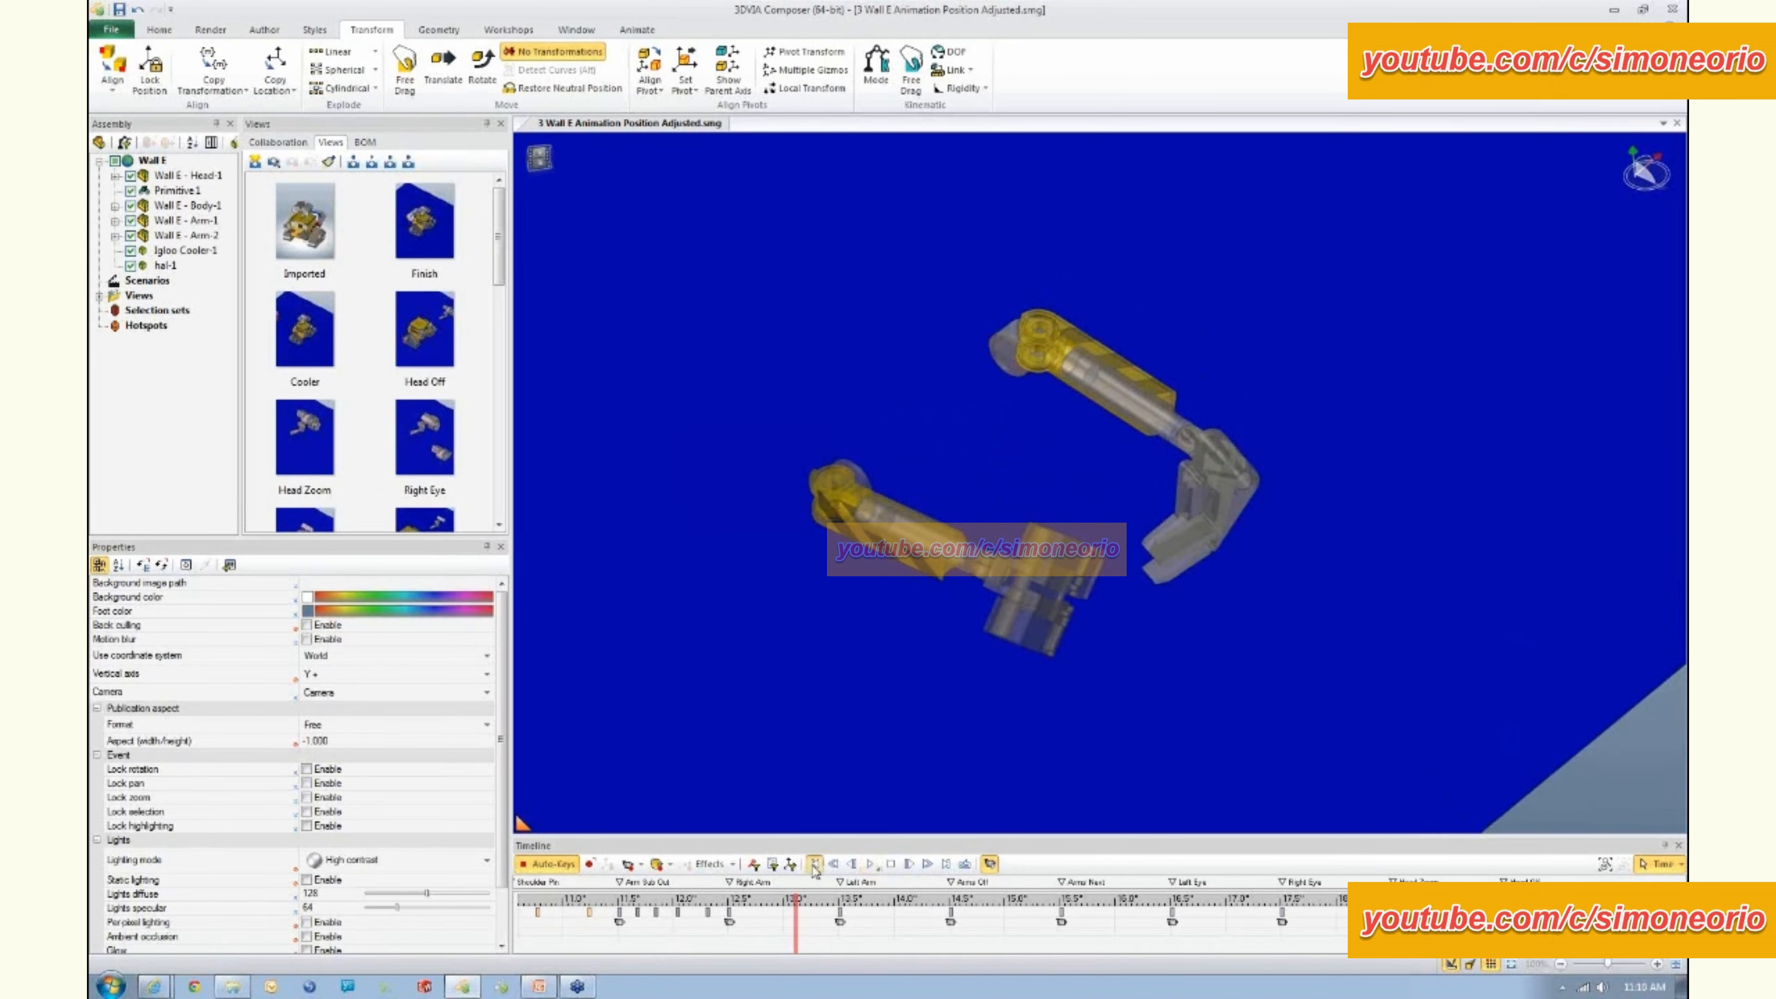
click(814, 865)
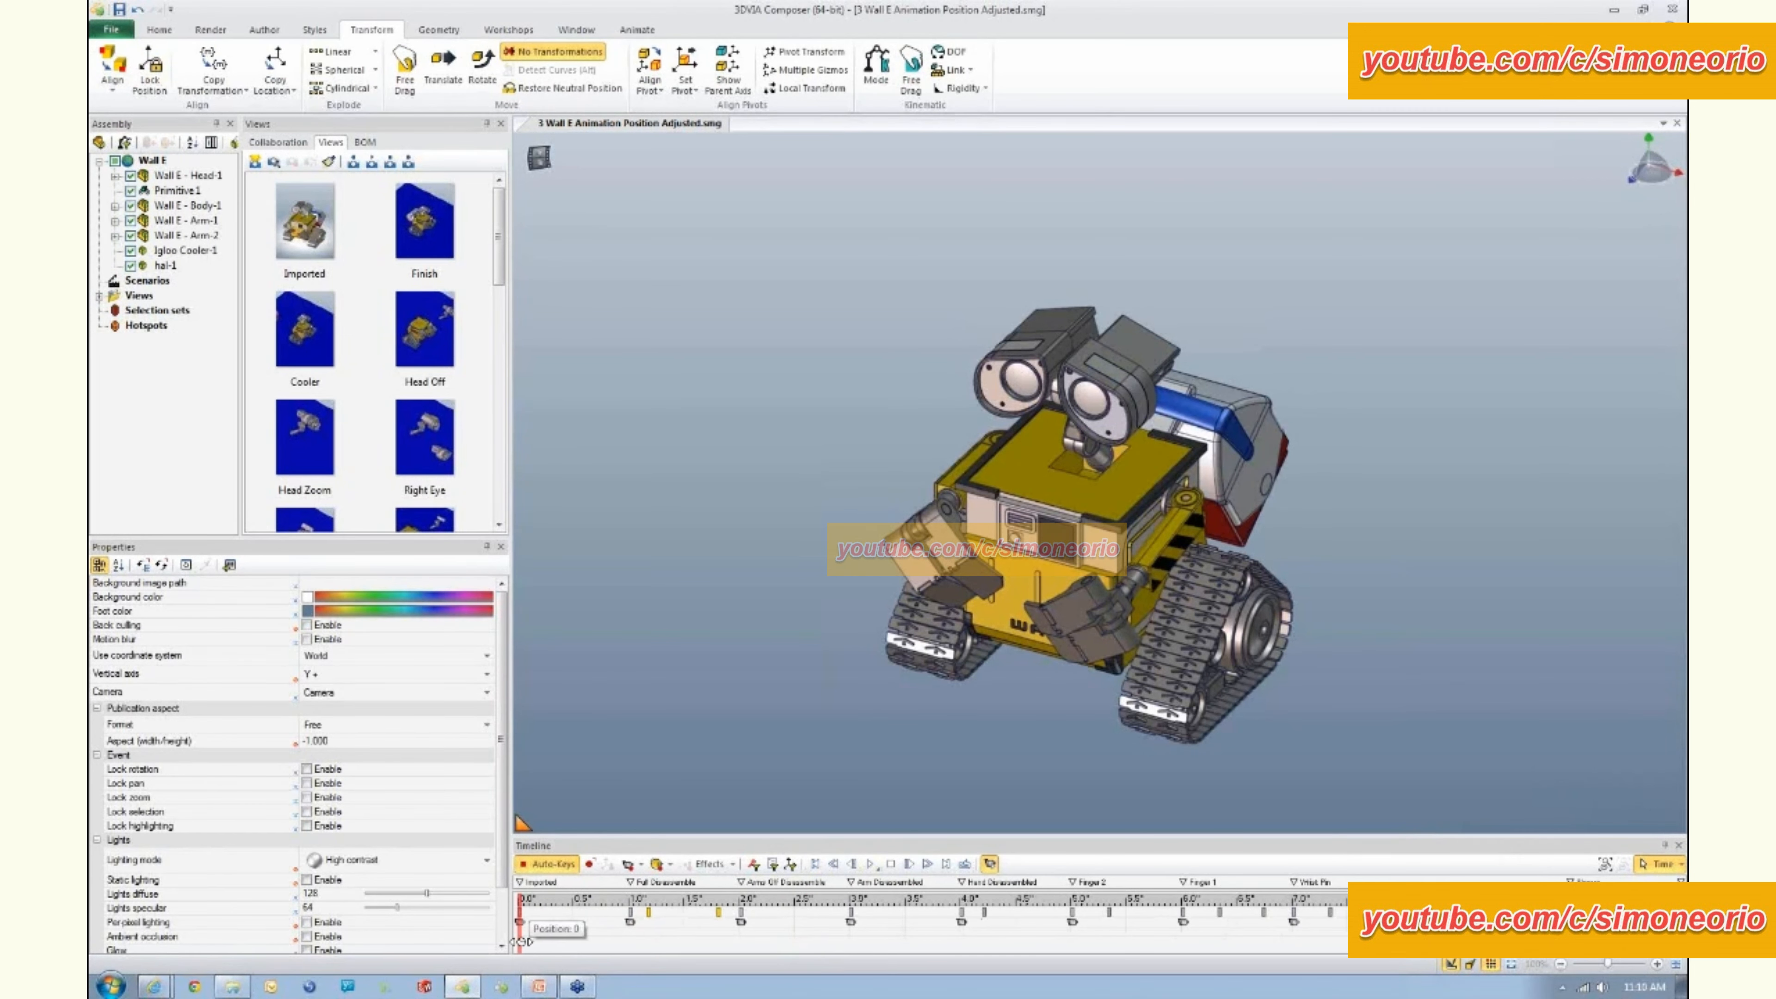
- Set the pulse of the main body and its front part to 200 ms at the Full Disassemble marker at 1.0 second
drag(529, 941, 631, 939)
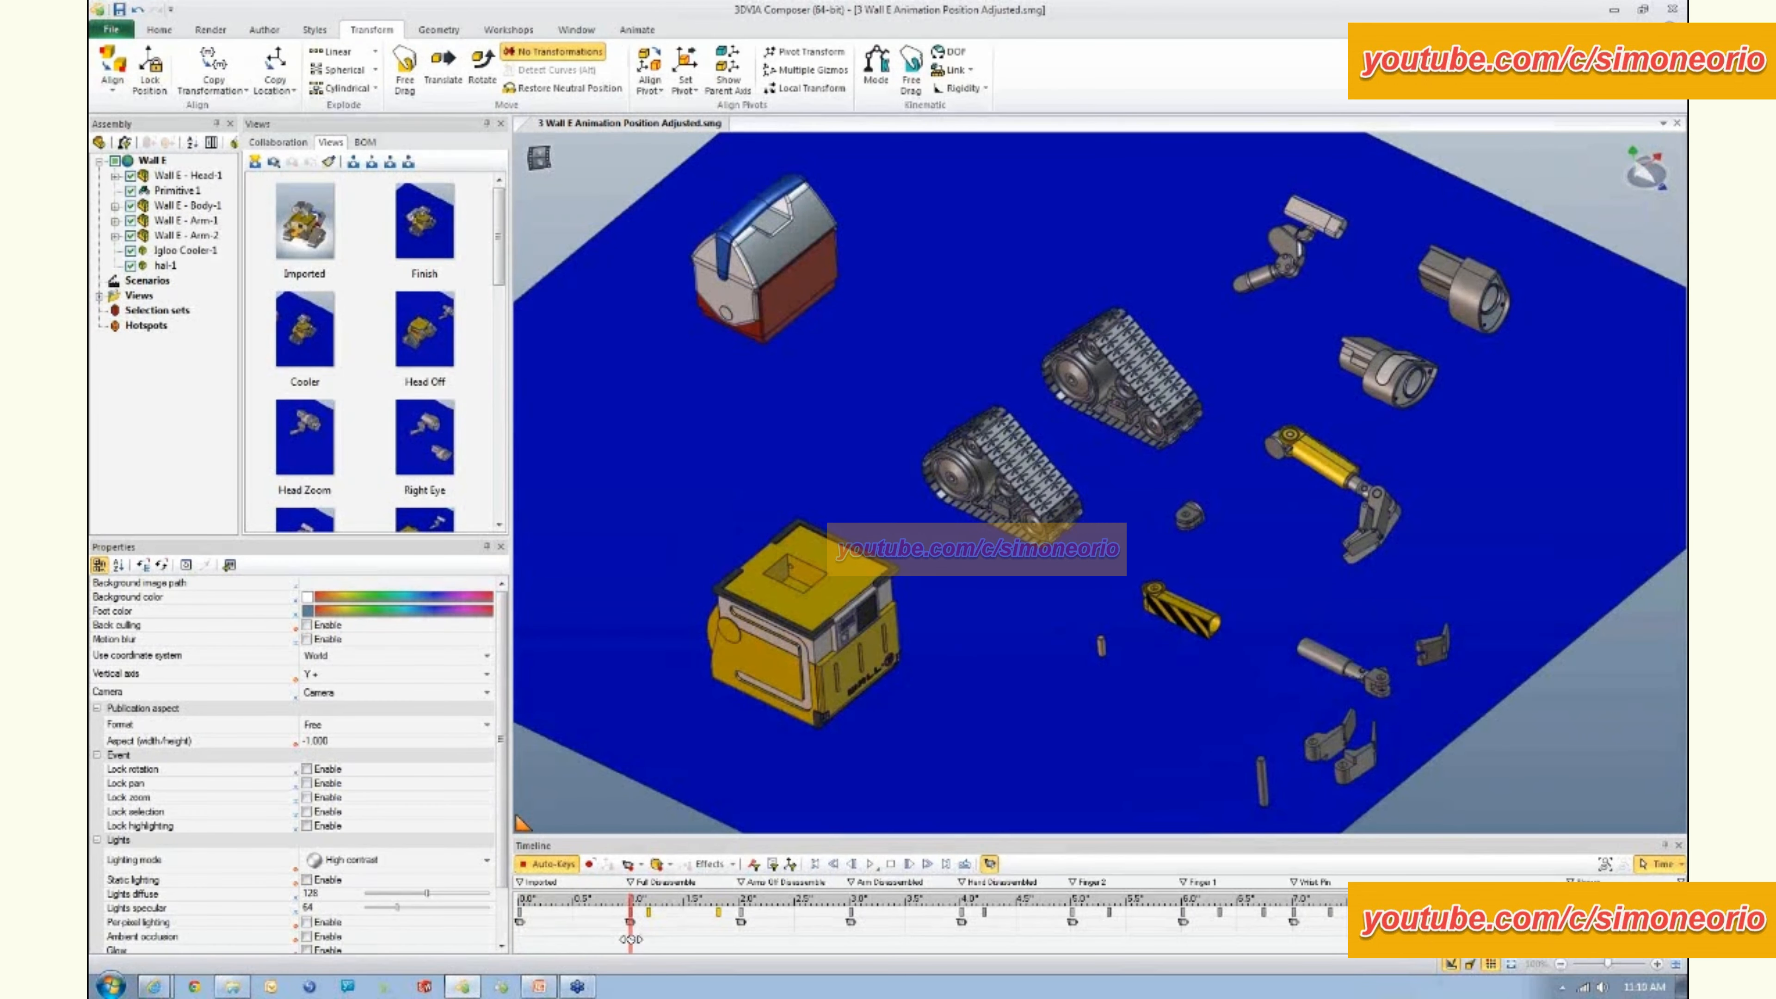
click(772, 675)
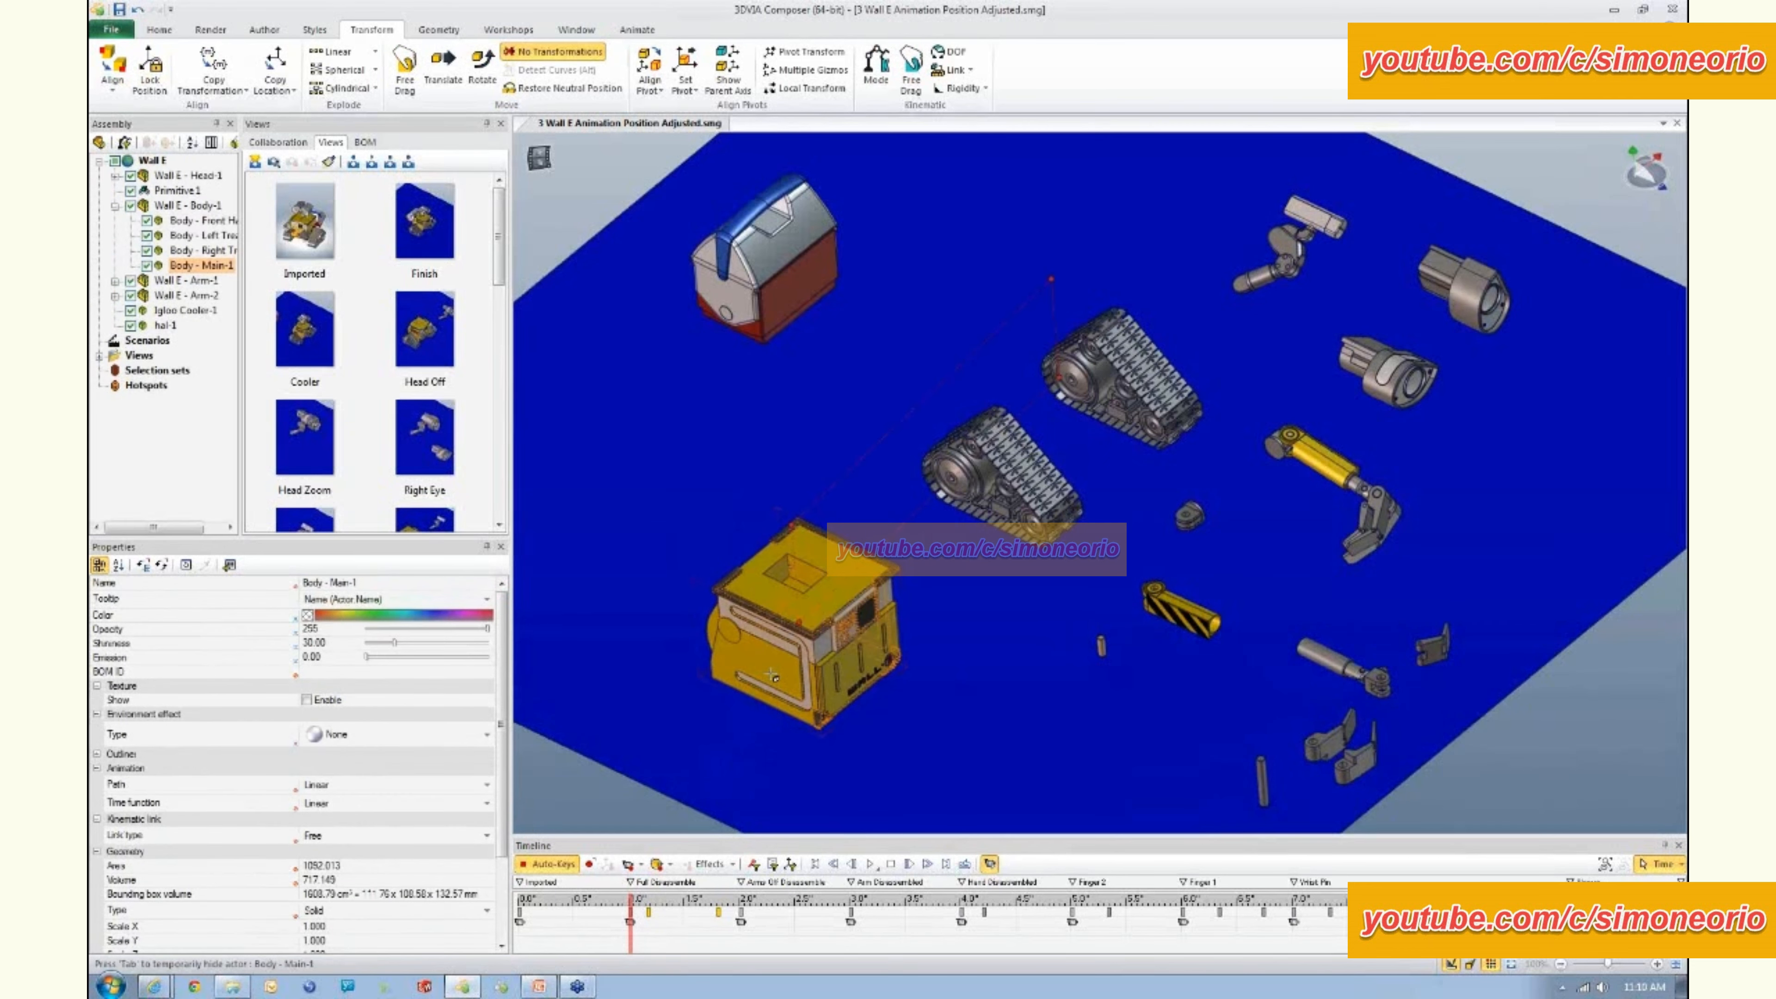
ctrl+click(837, 681)
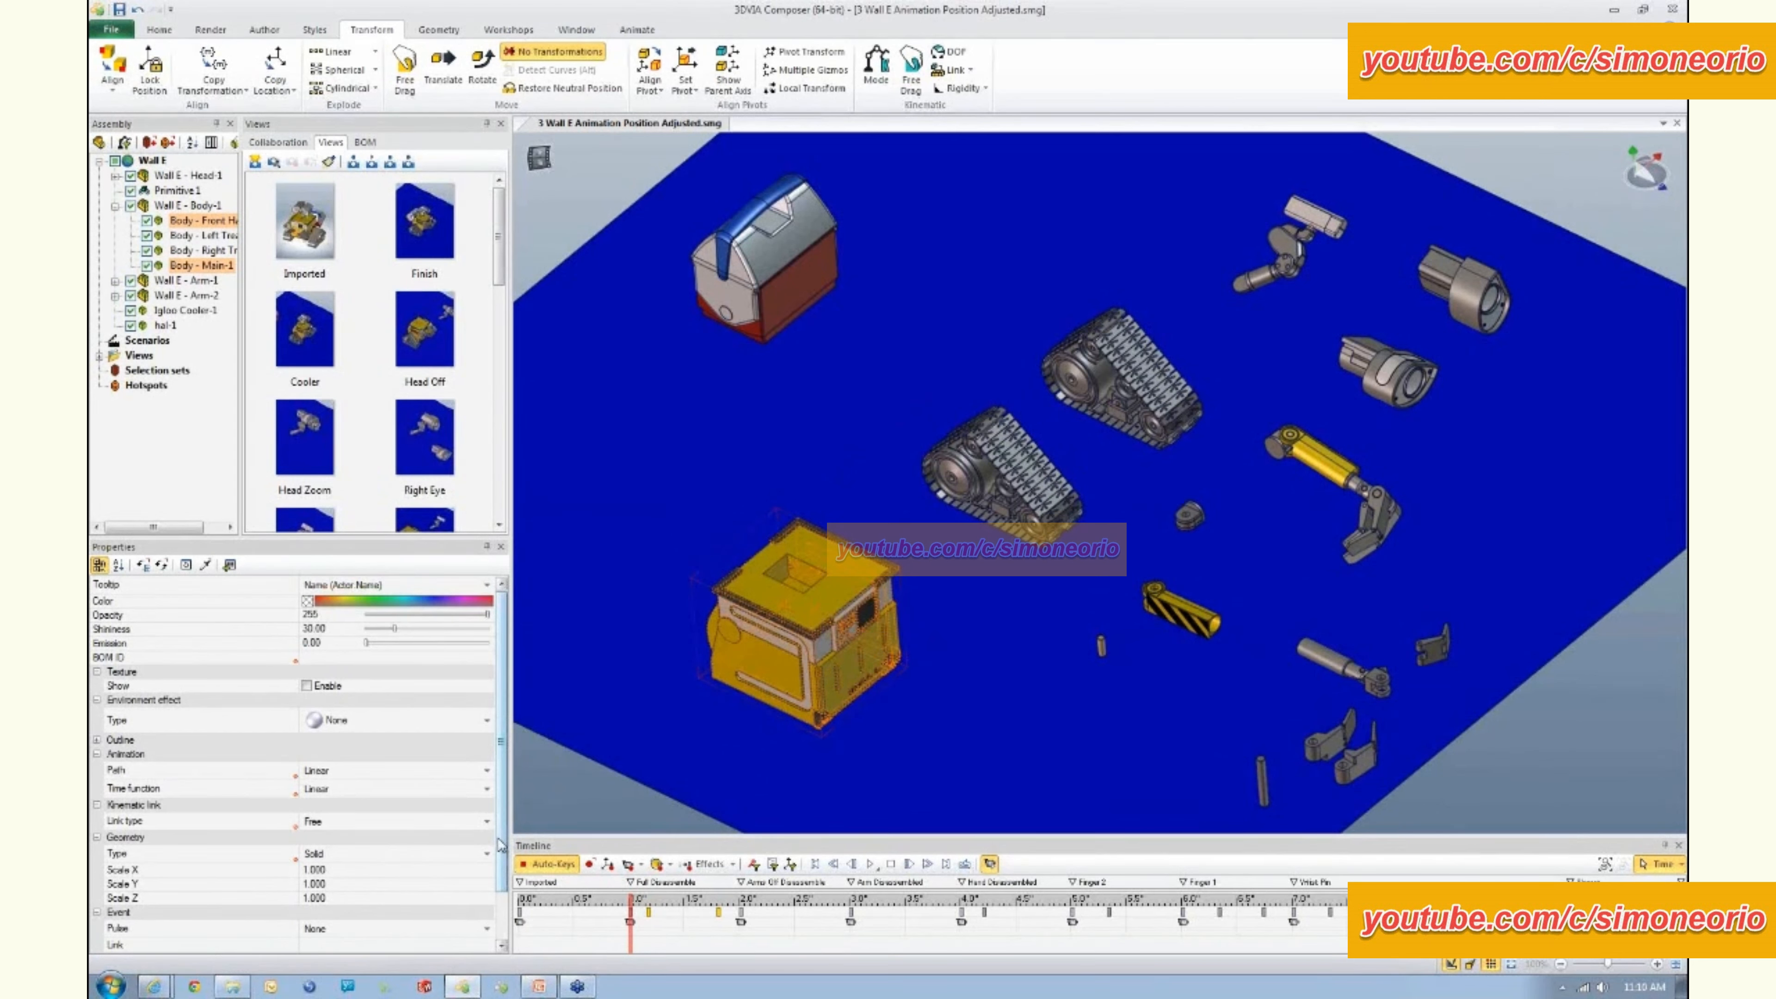
scroll(502, 850, down, 2)
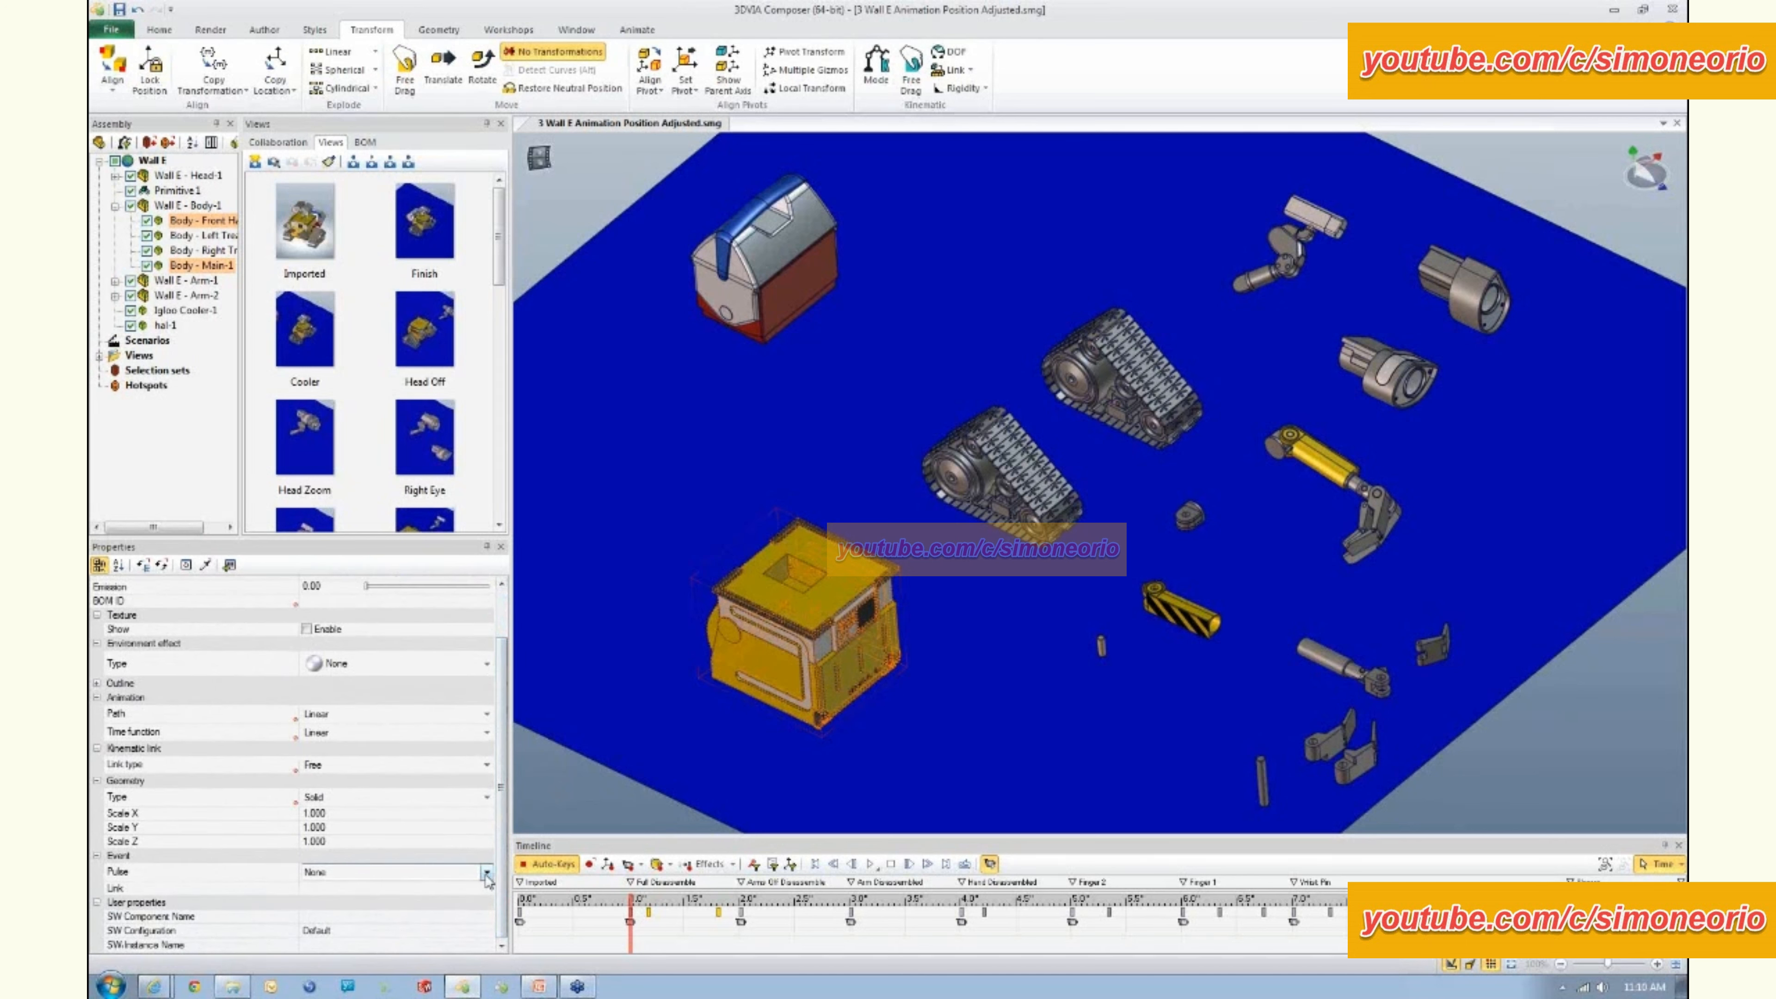
click(486, 873)
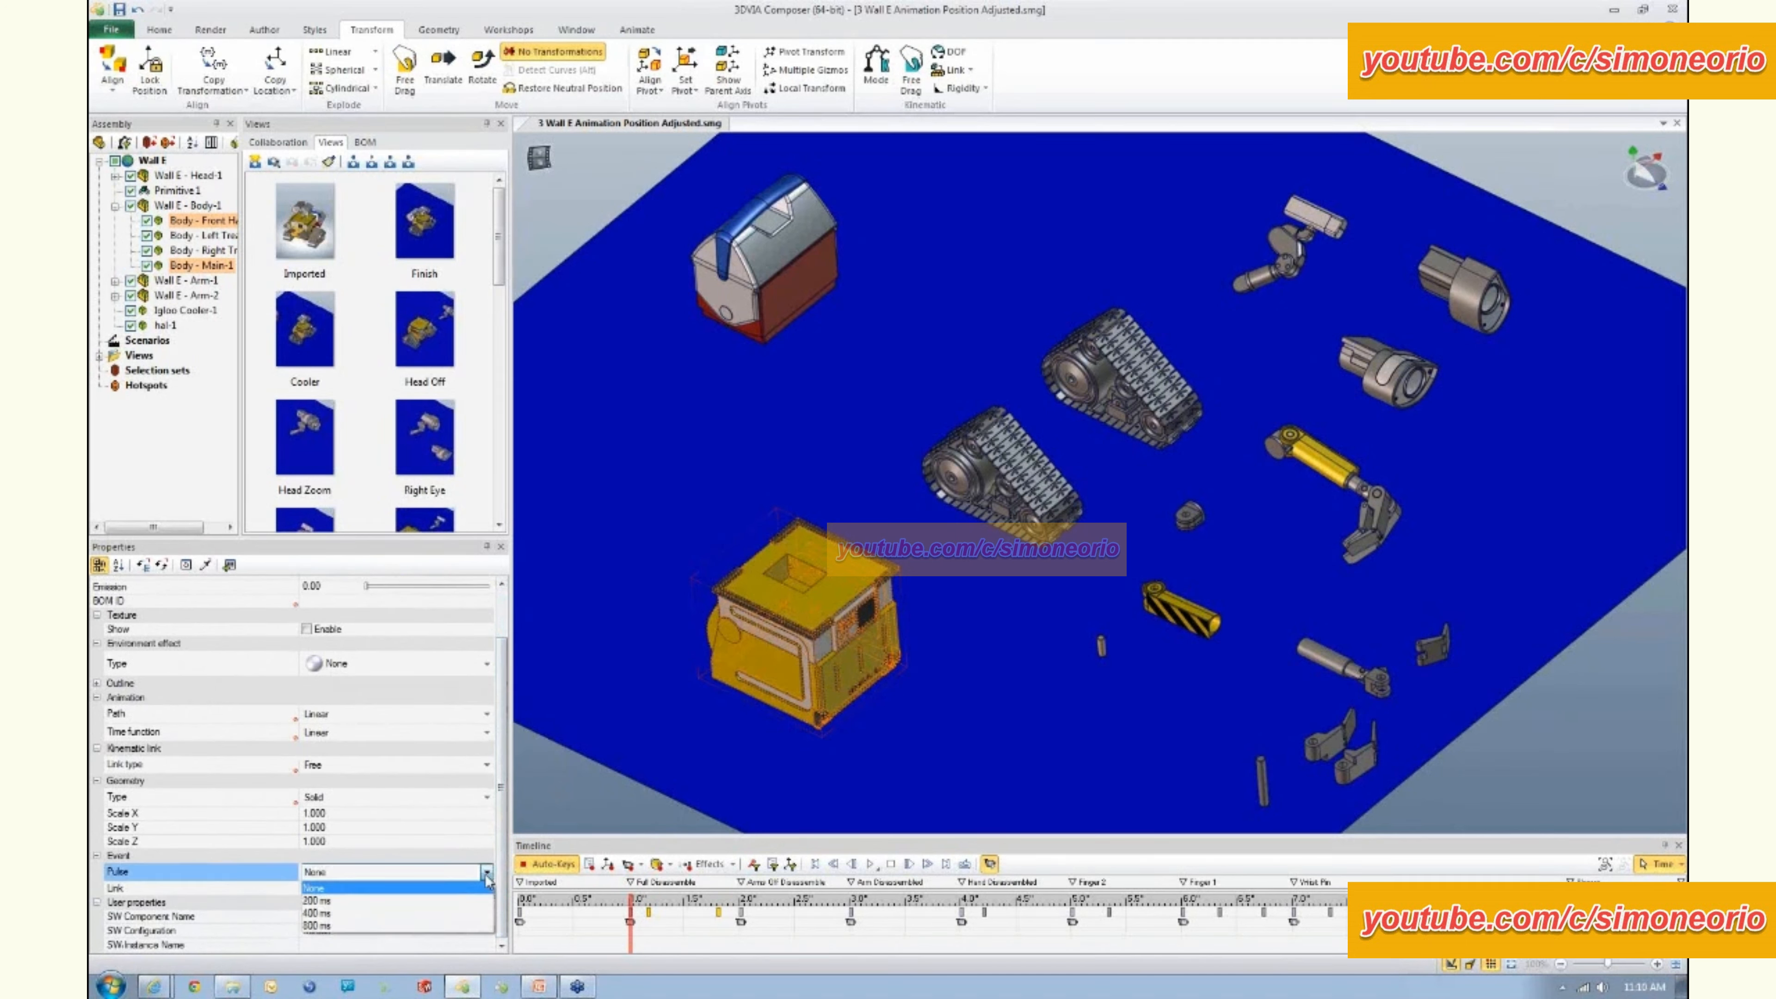
click(443, 901)
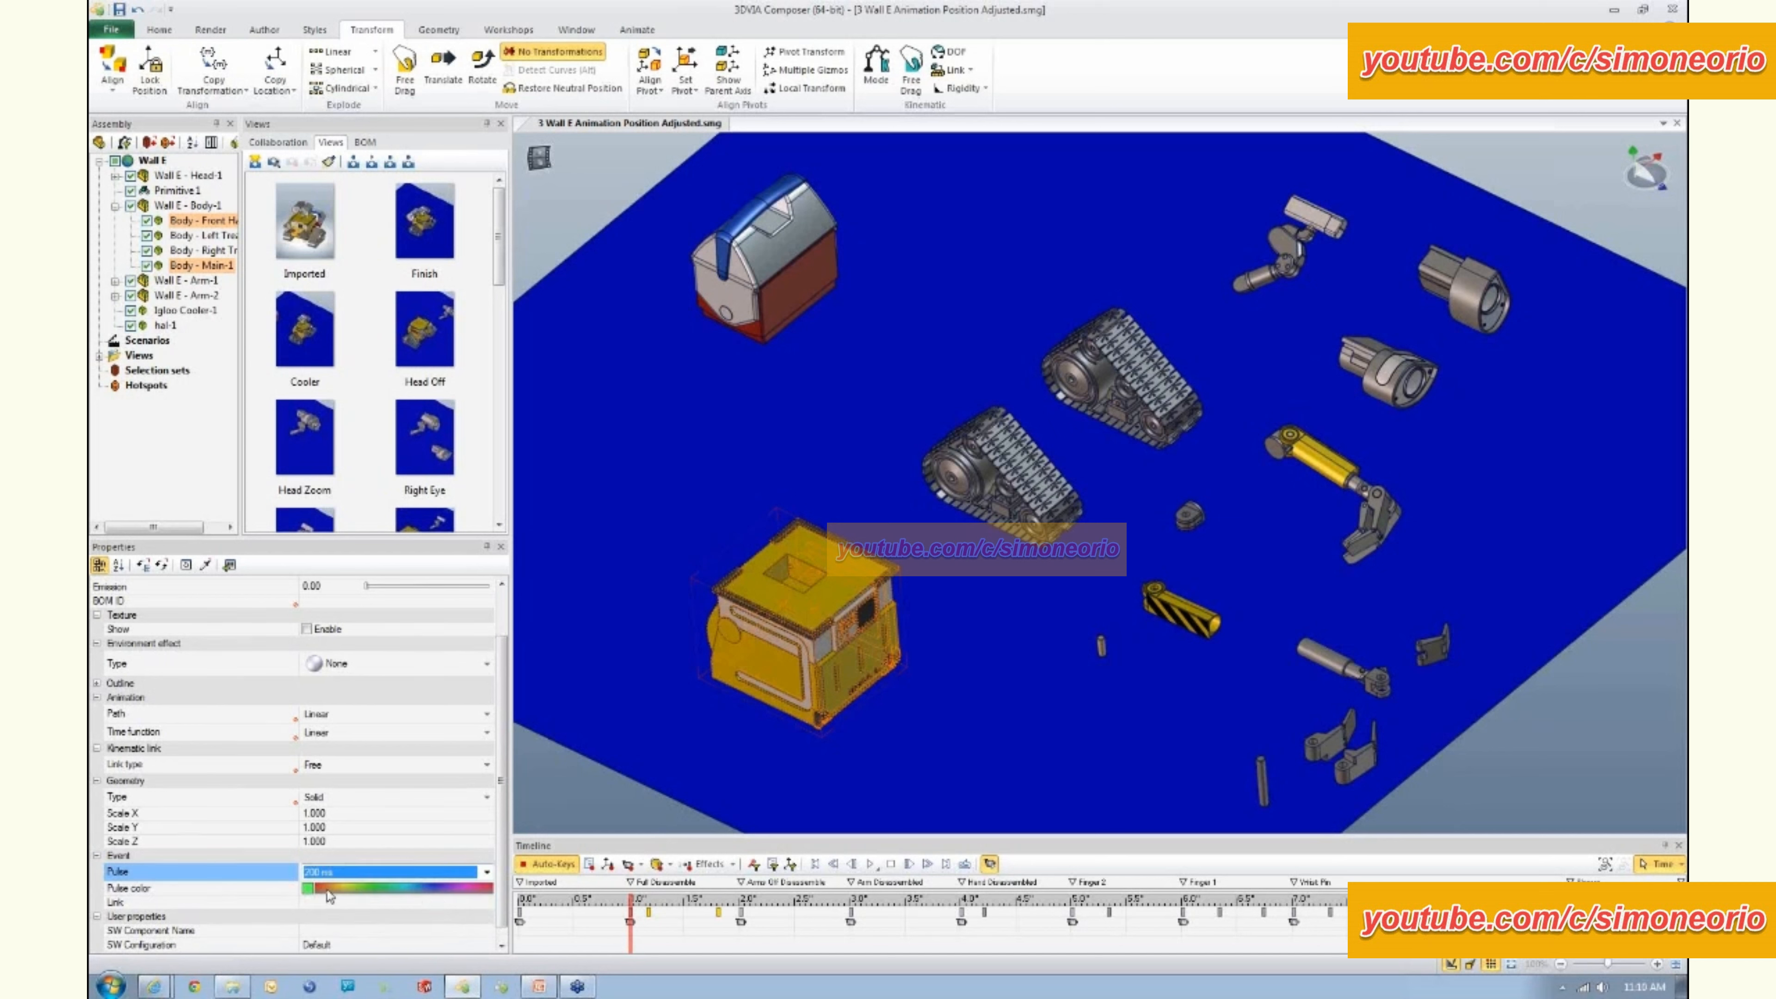
- Set the pulse color of the selected main body and front part to yellow and link them to play://[Current position]
click(313, 888)
click(313, 858)
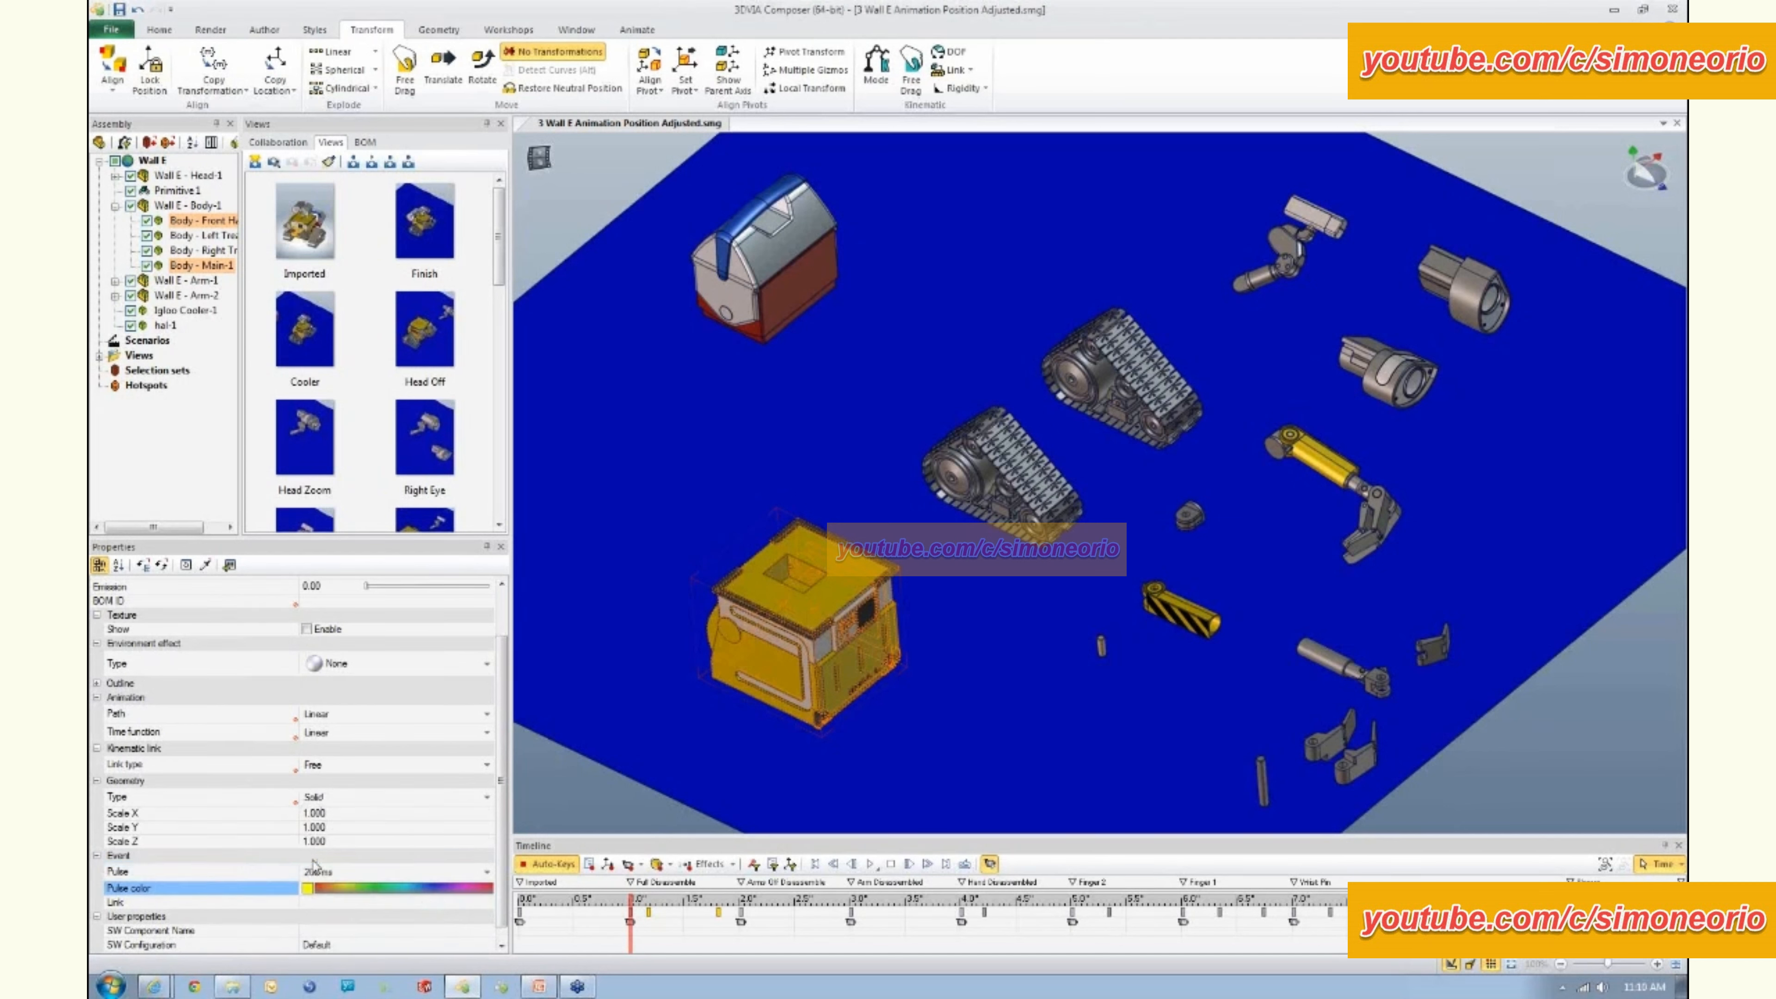
click(490, 905)
click(491, 907)
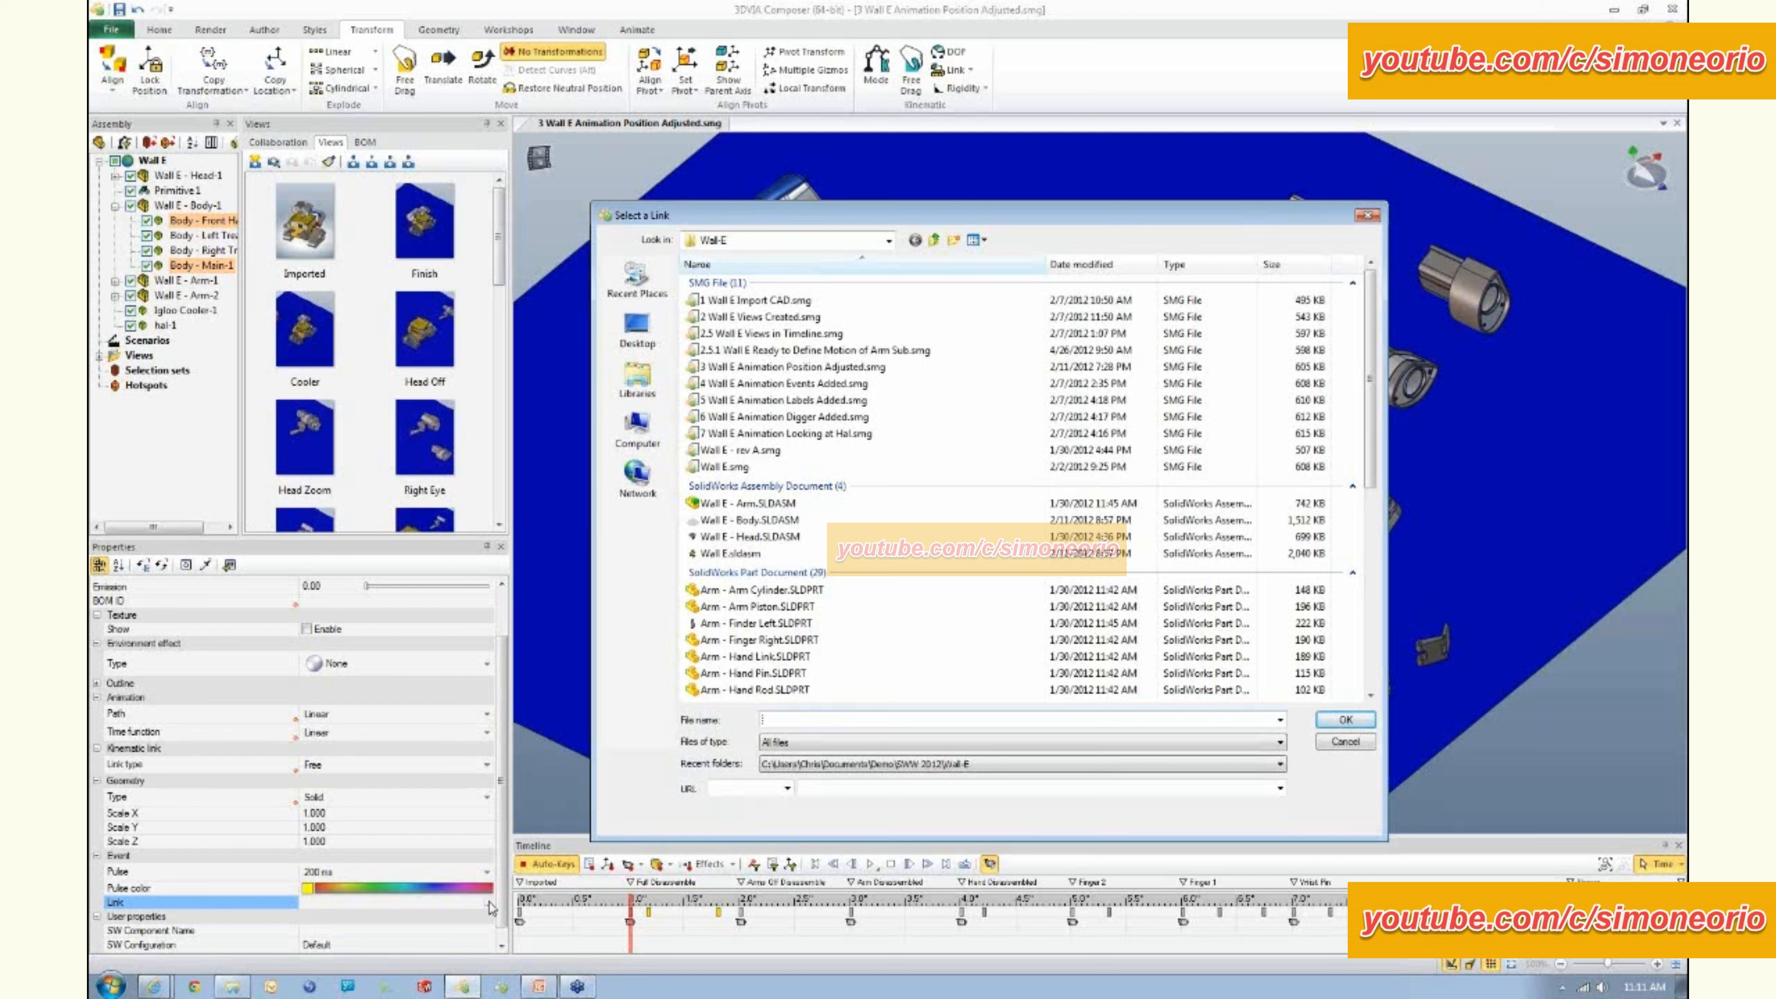
click(787, 788)
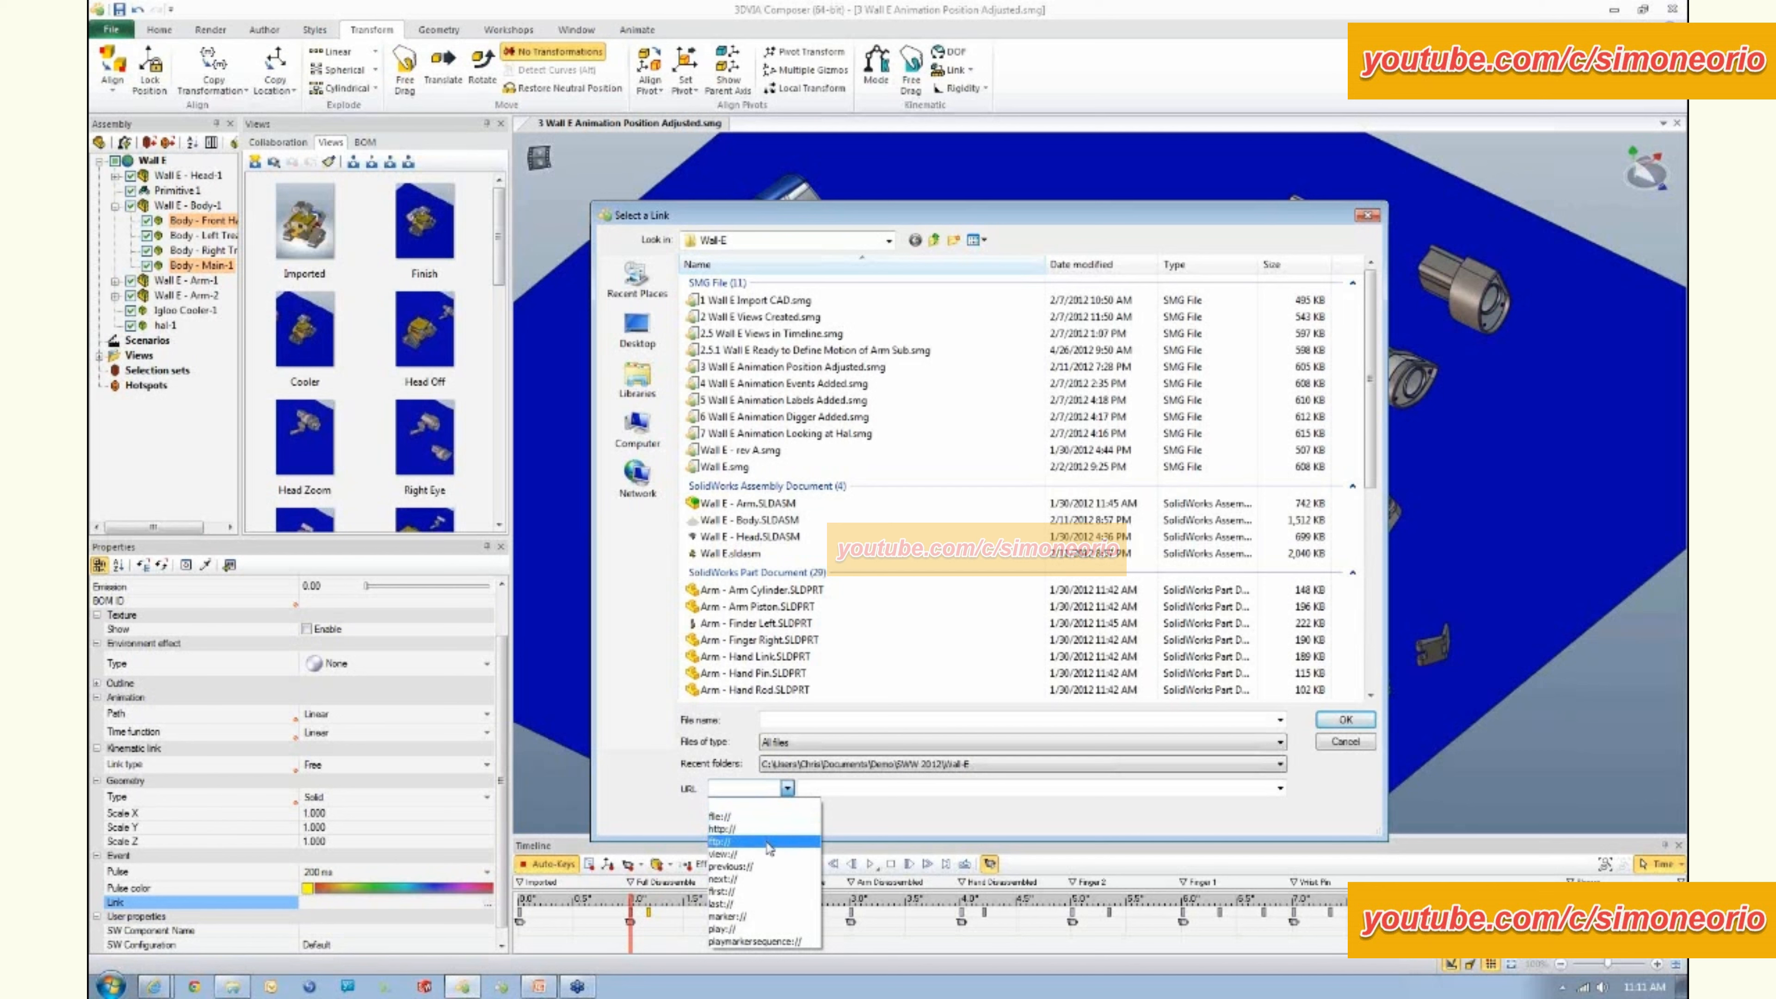
click(759, 929)
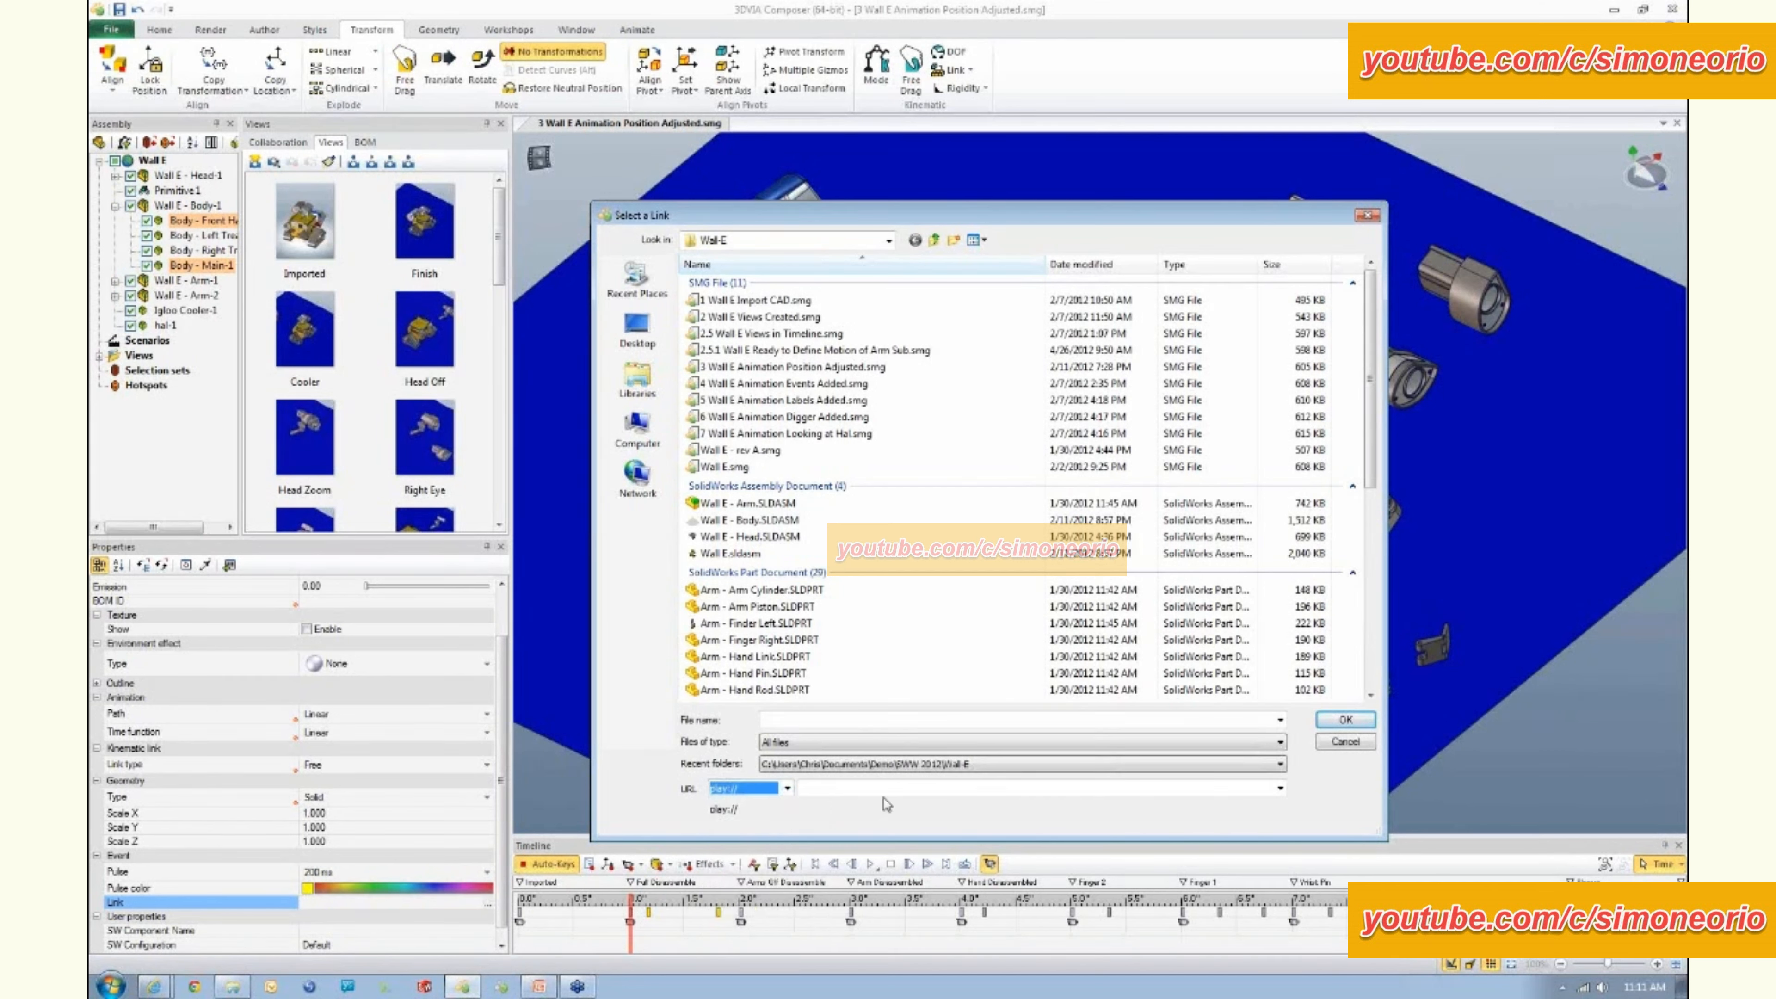
click(1279, 788)
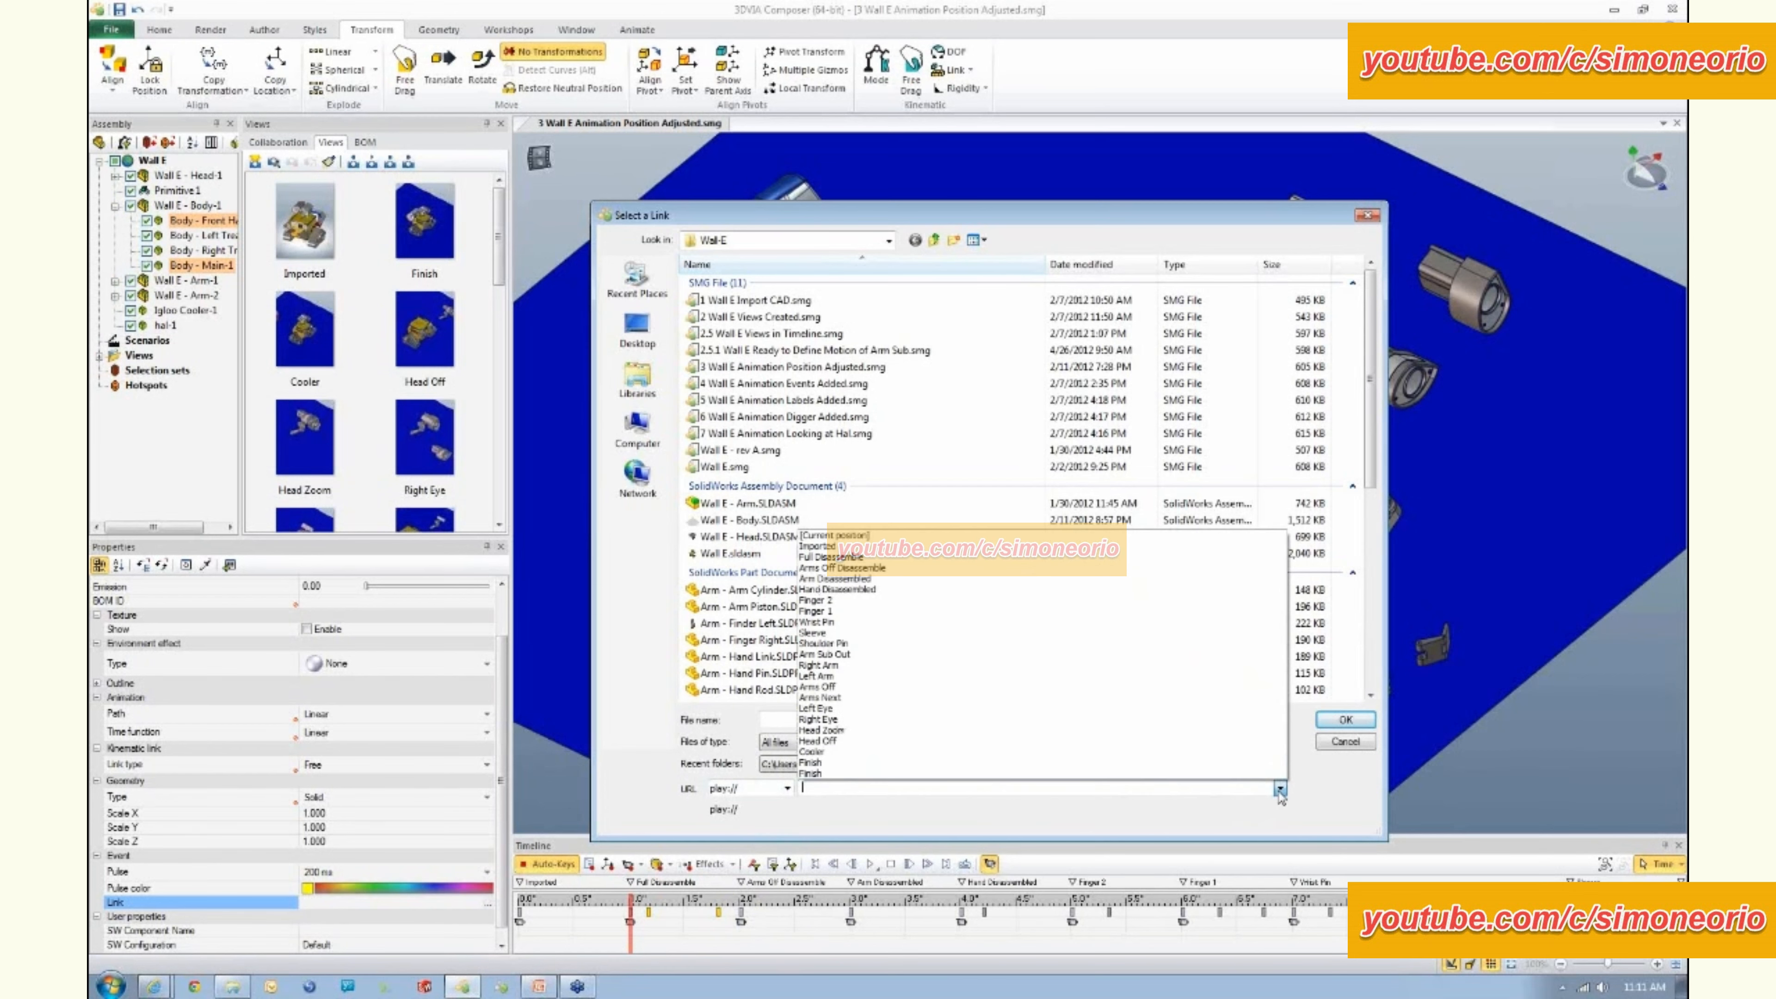
click(1189, 536)
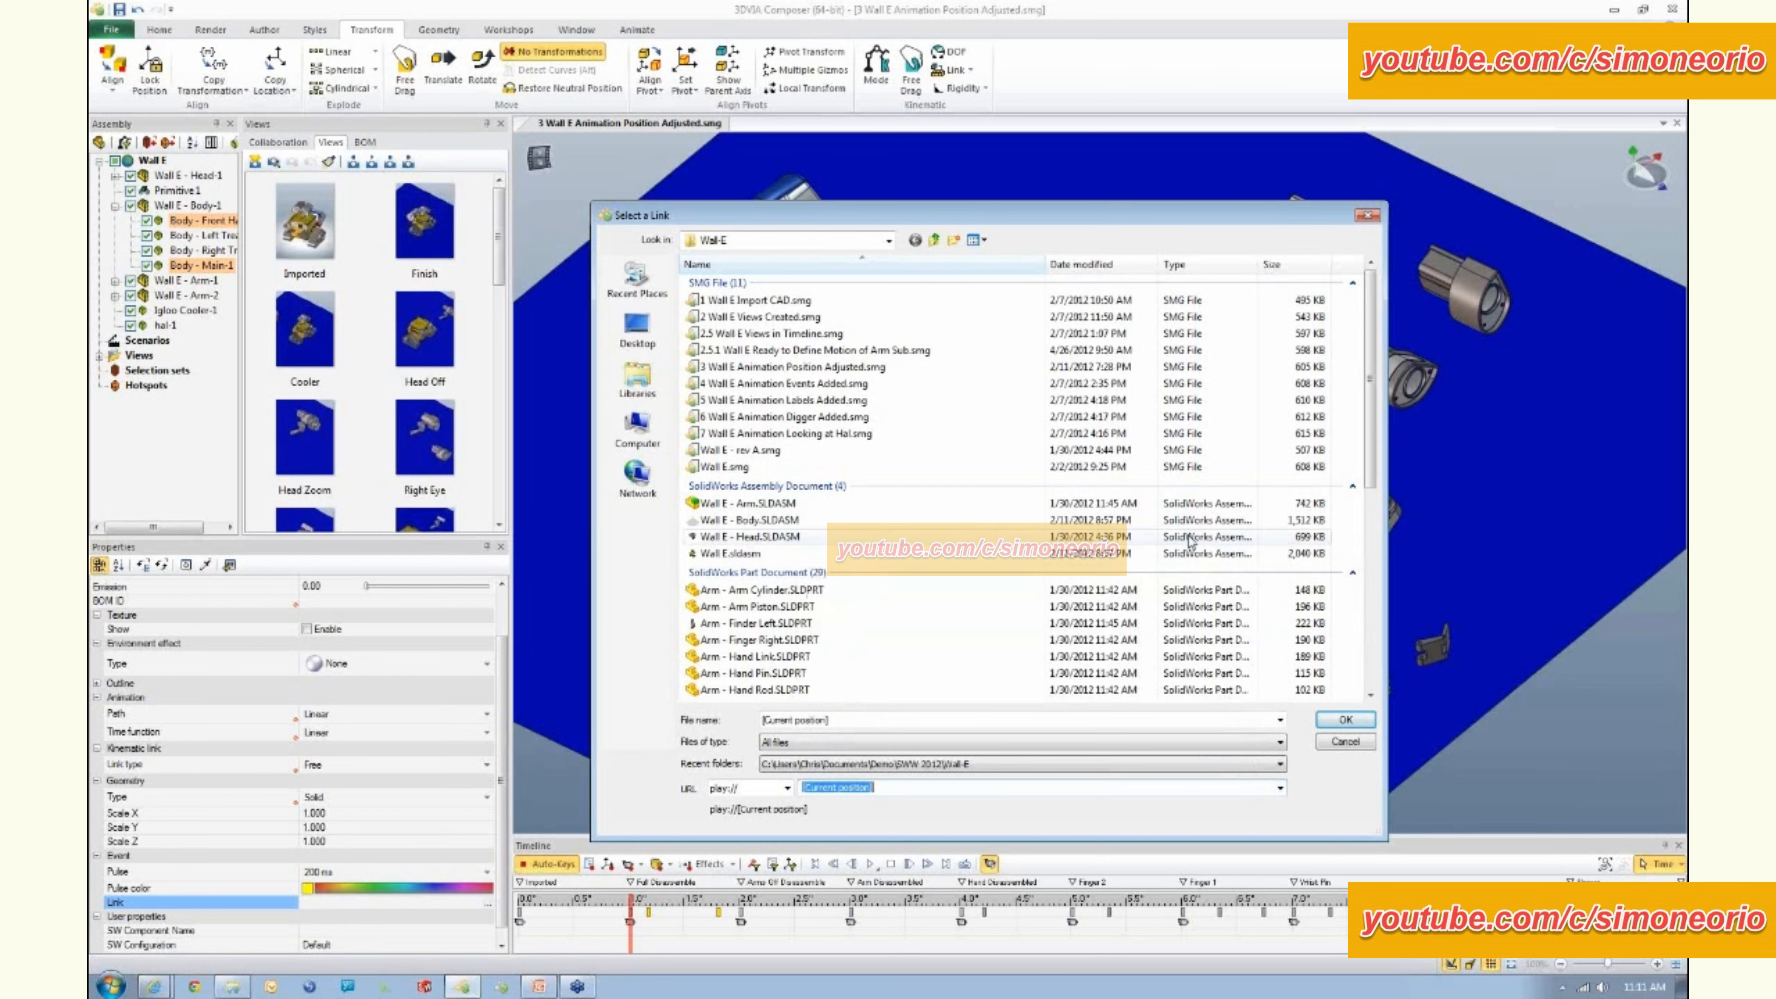
click(1344, 719)
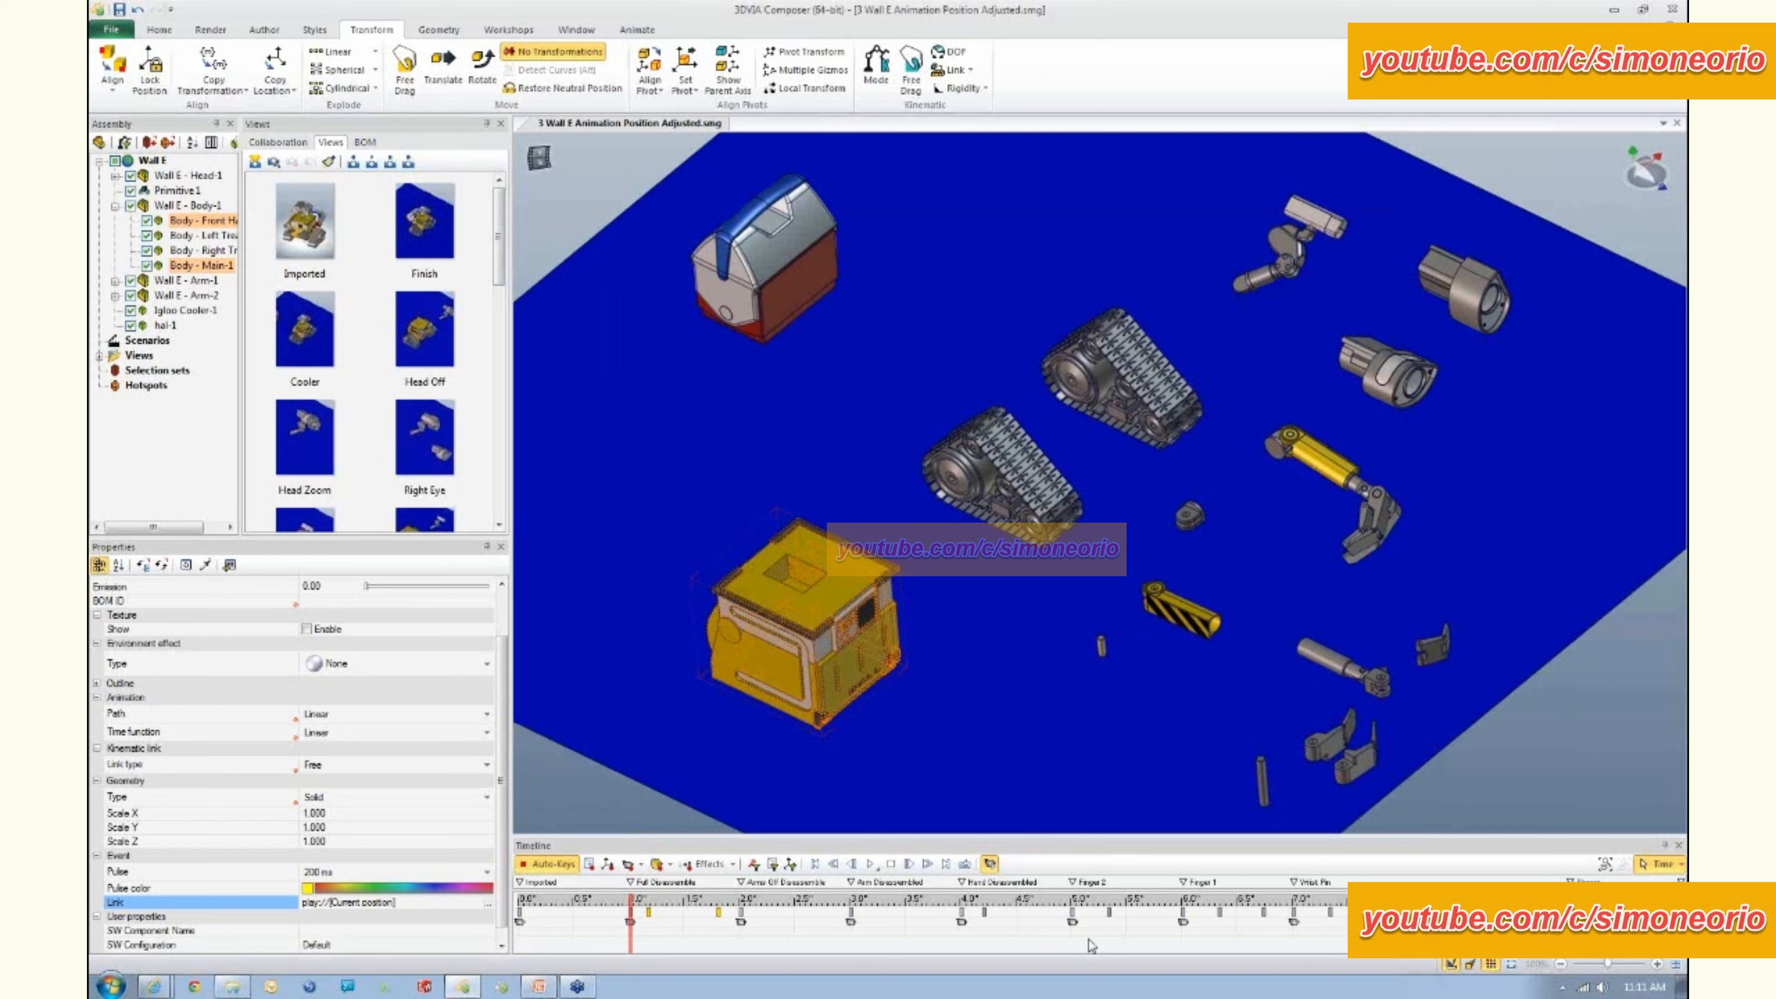
- At the Hand Disassembled marker at 4.0 seconds, set the pulse of the two thumb parts of Wall E - Arm-1 to 200 ms
click(962, 933)
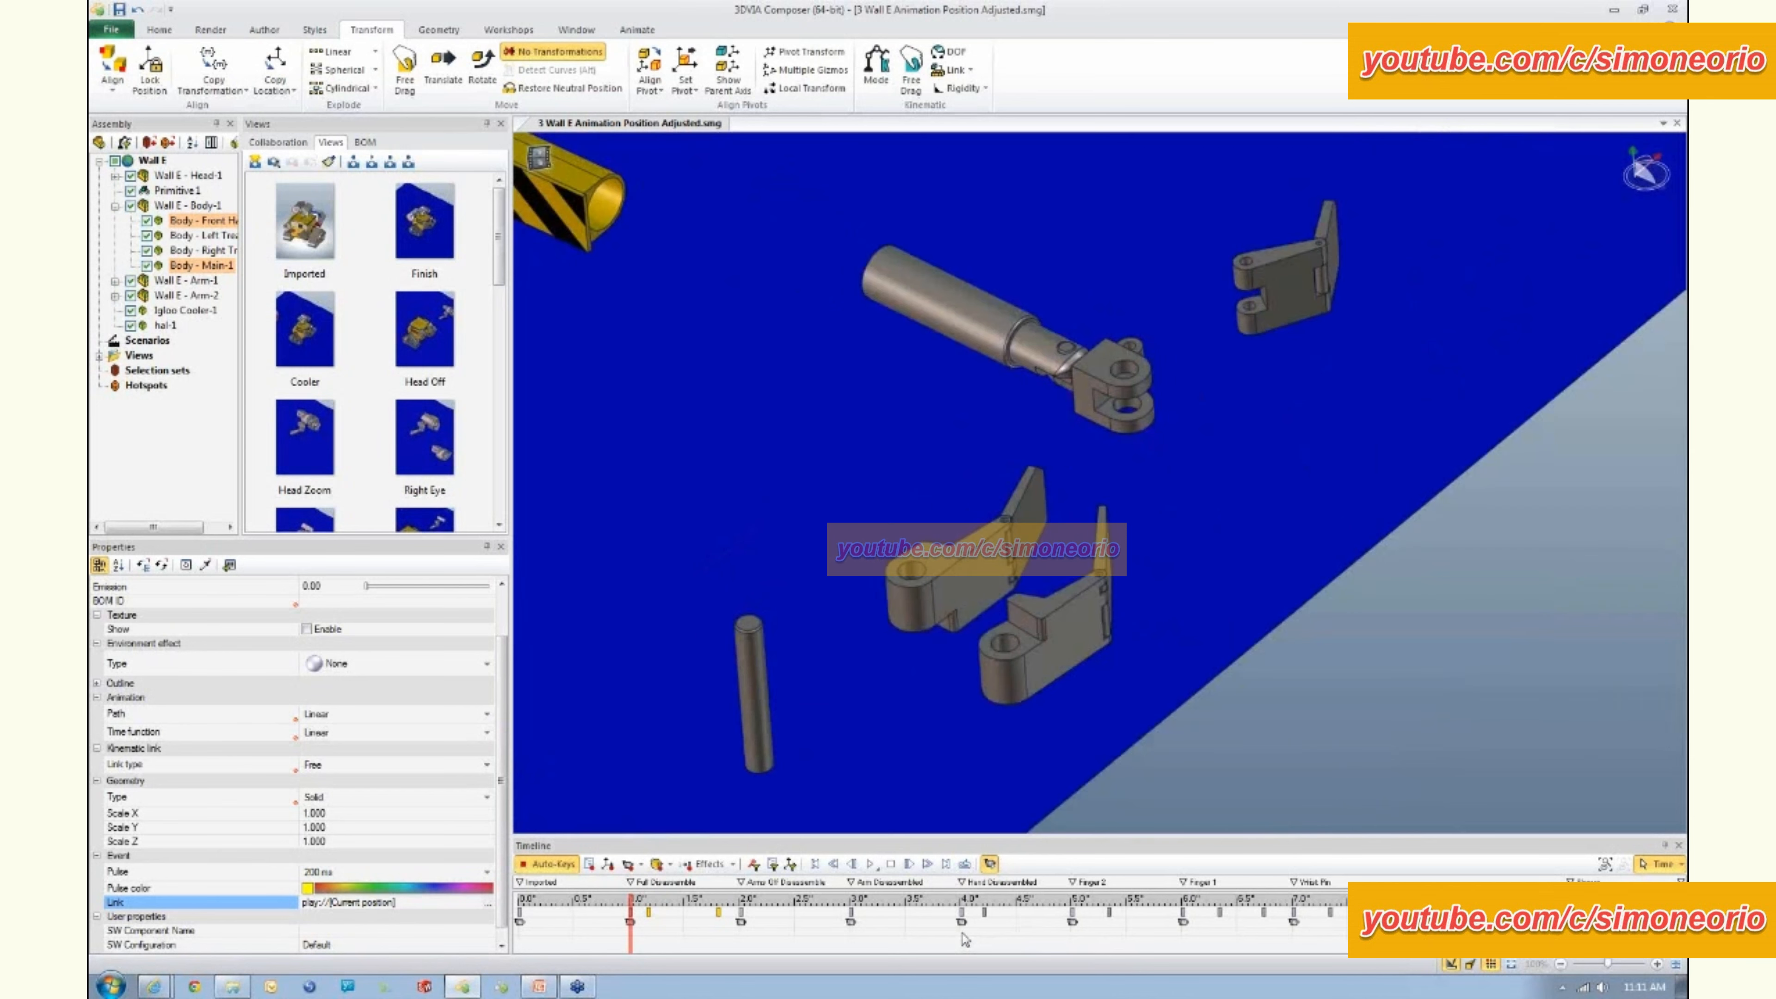
click(964, 937)
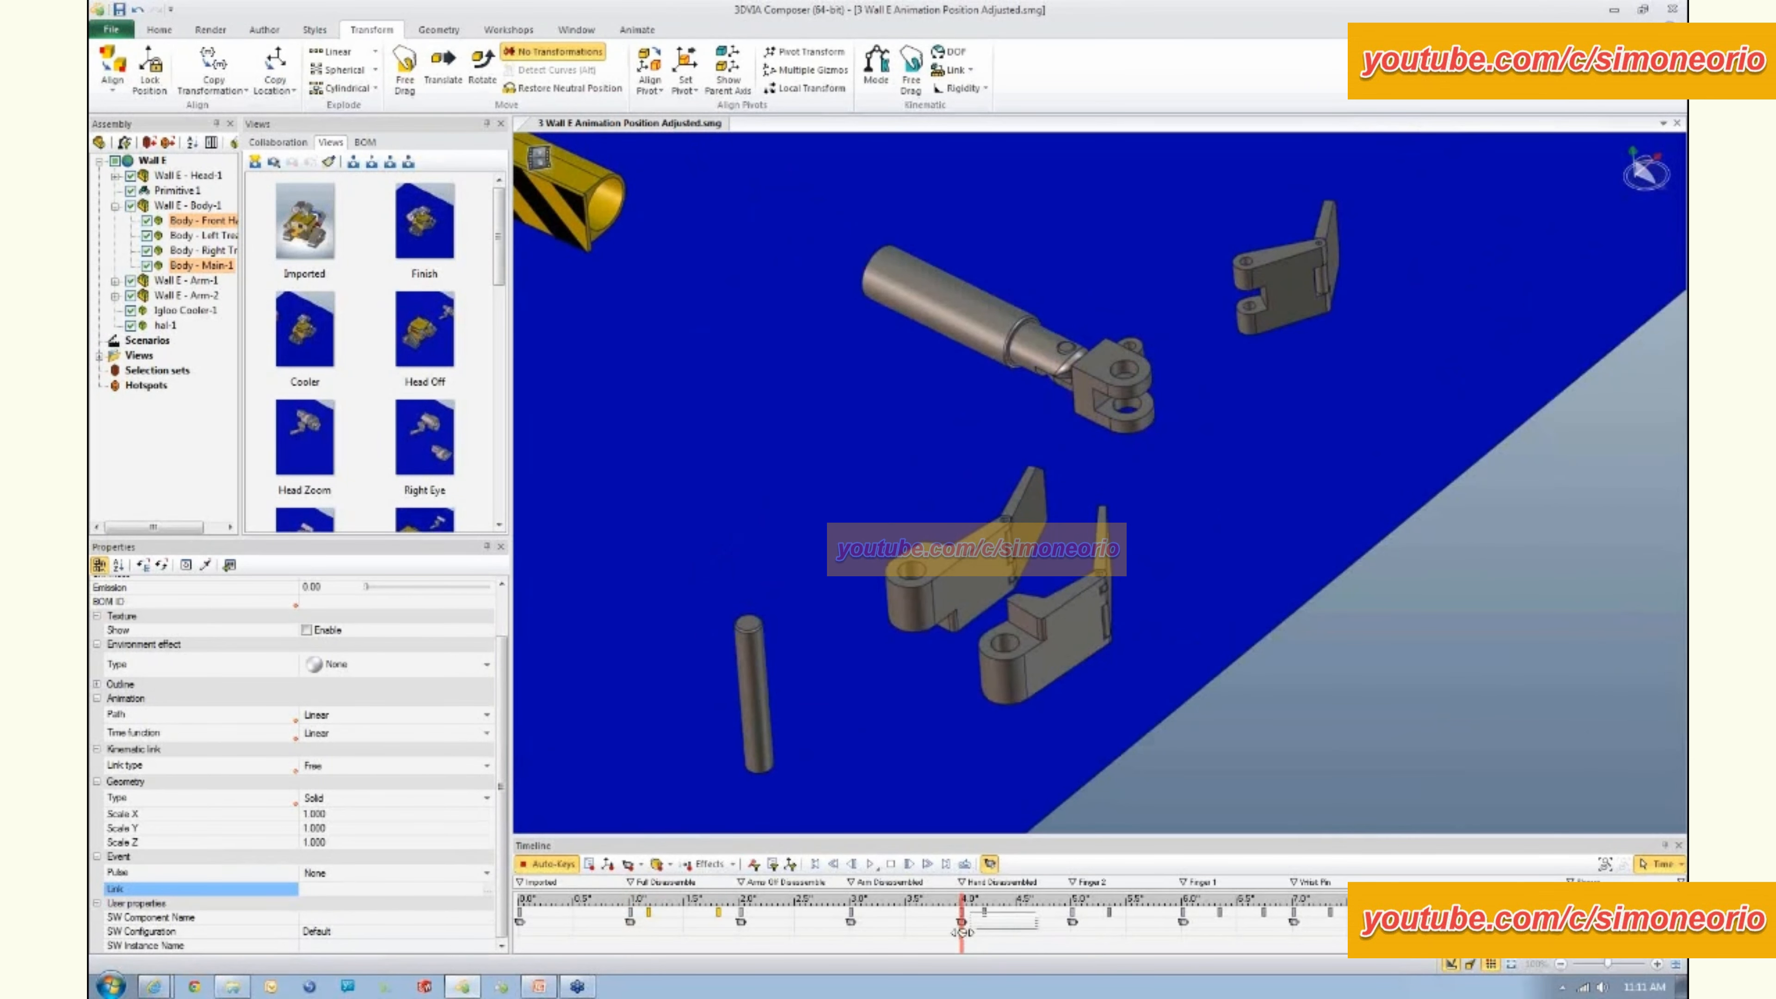
mouse_move(963, 932)
mouse_down()
mouse_move(997, 929)
mouse_move(959, 932)
mouse_up()
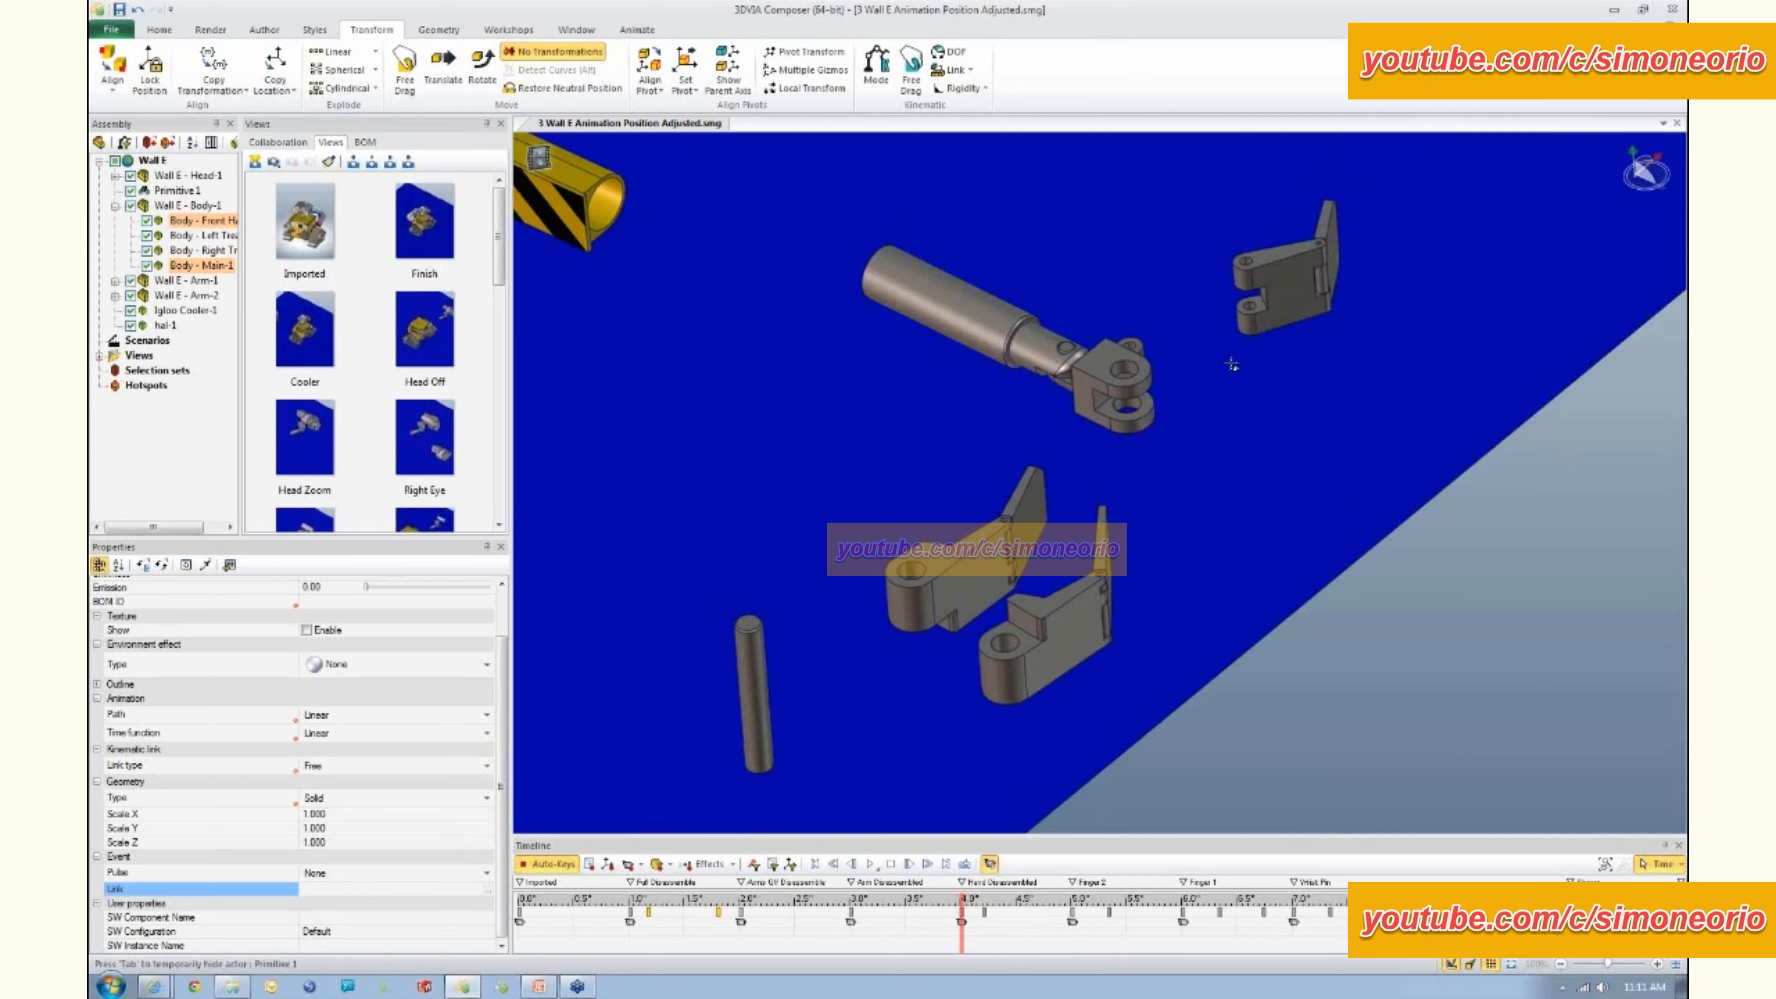
click(1289, 302)
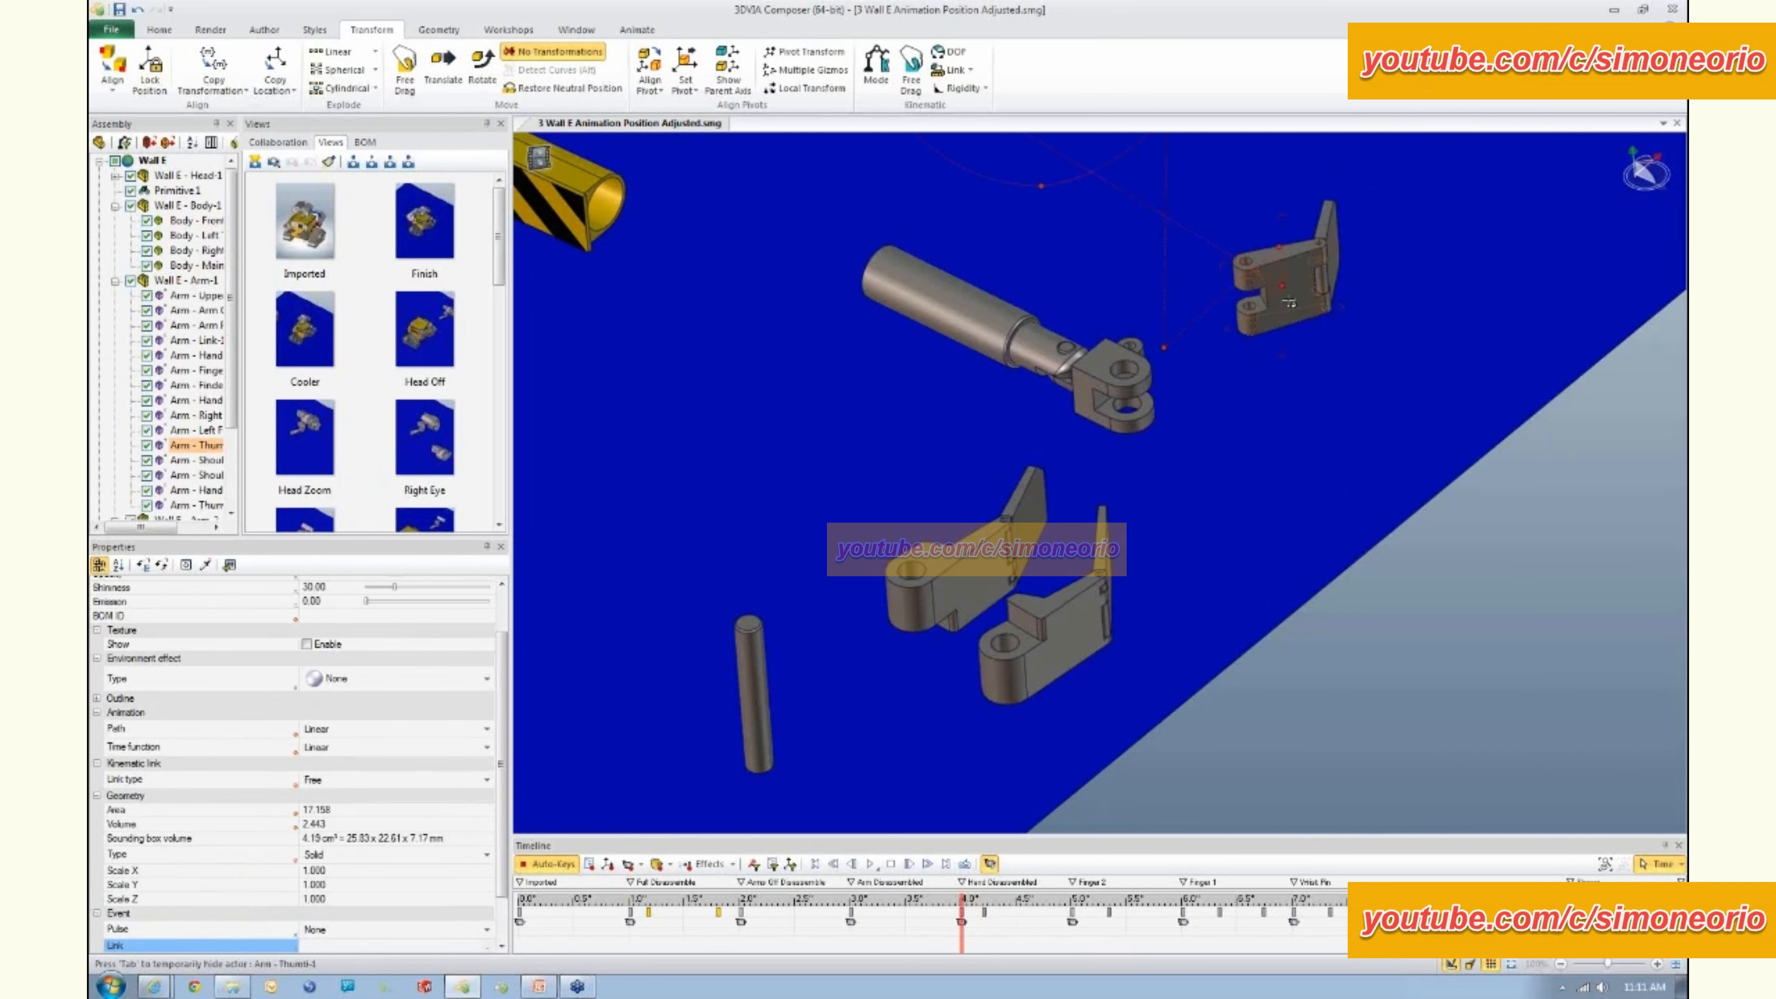
ctrl+click(1328, 231)
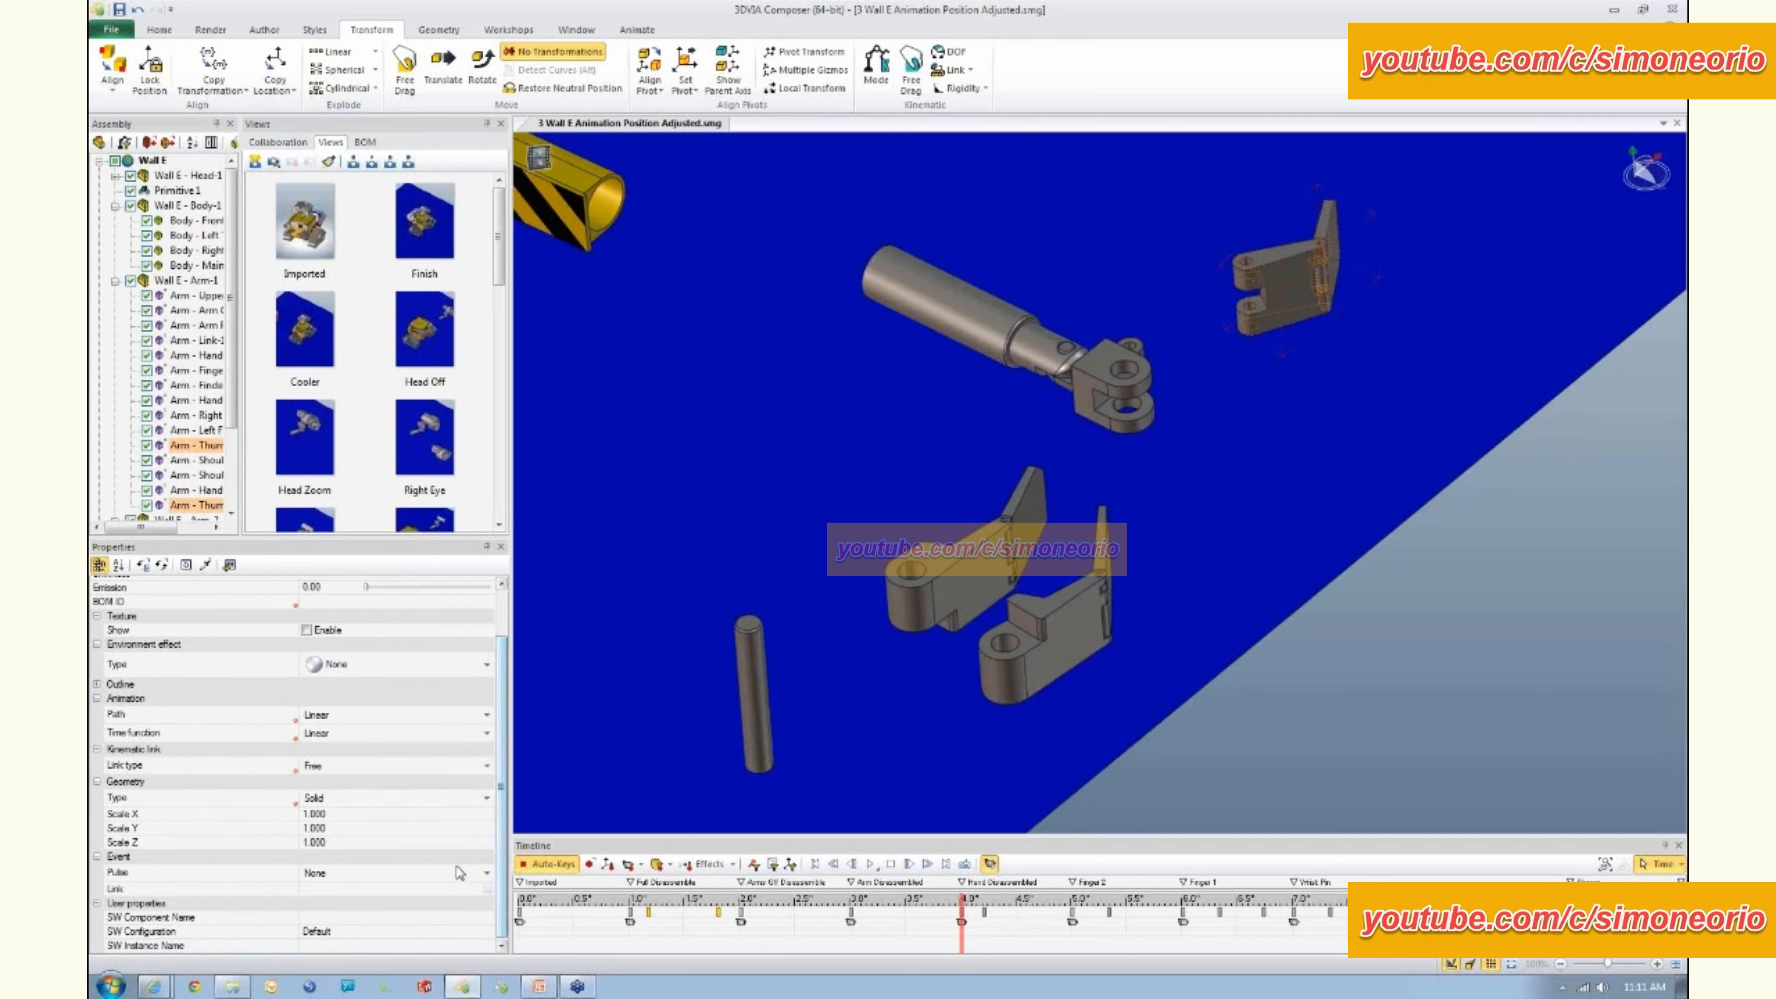
click(486, 873)
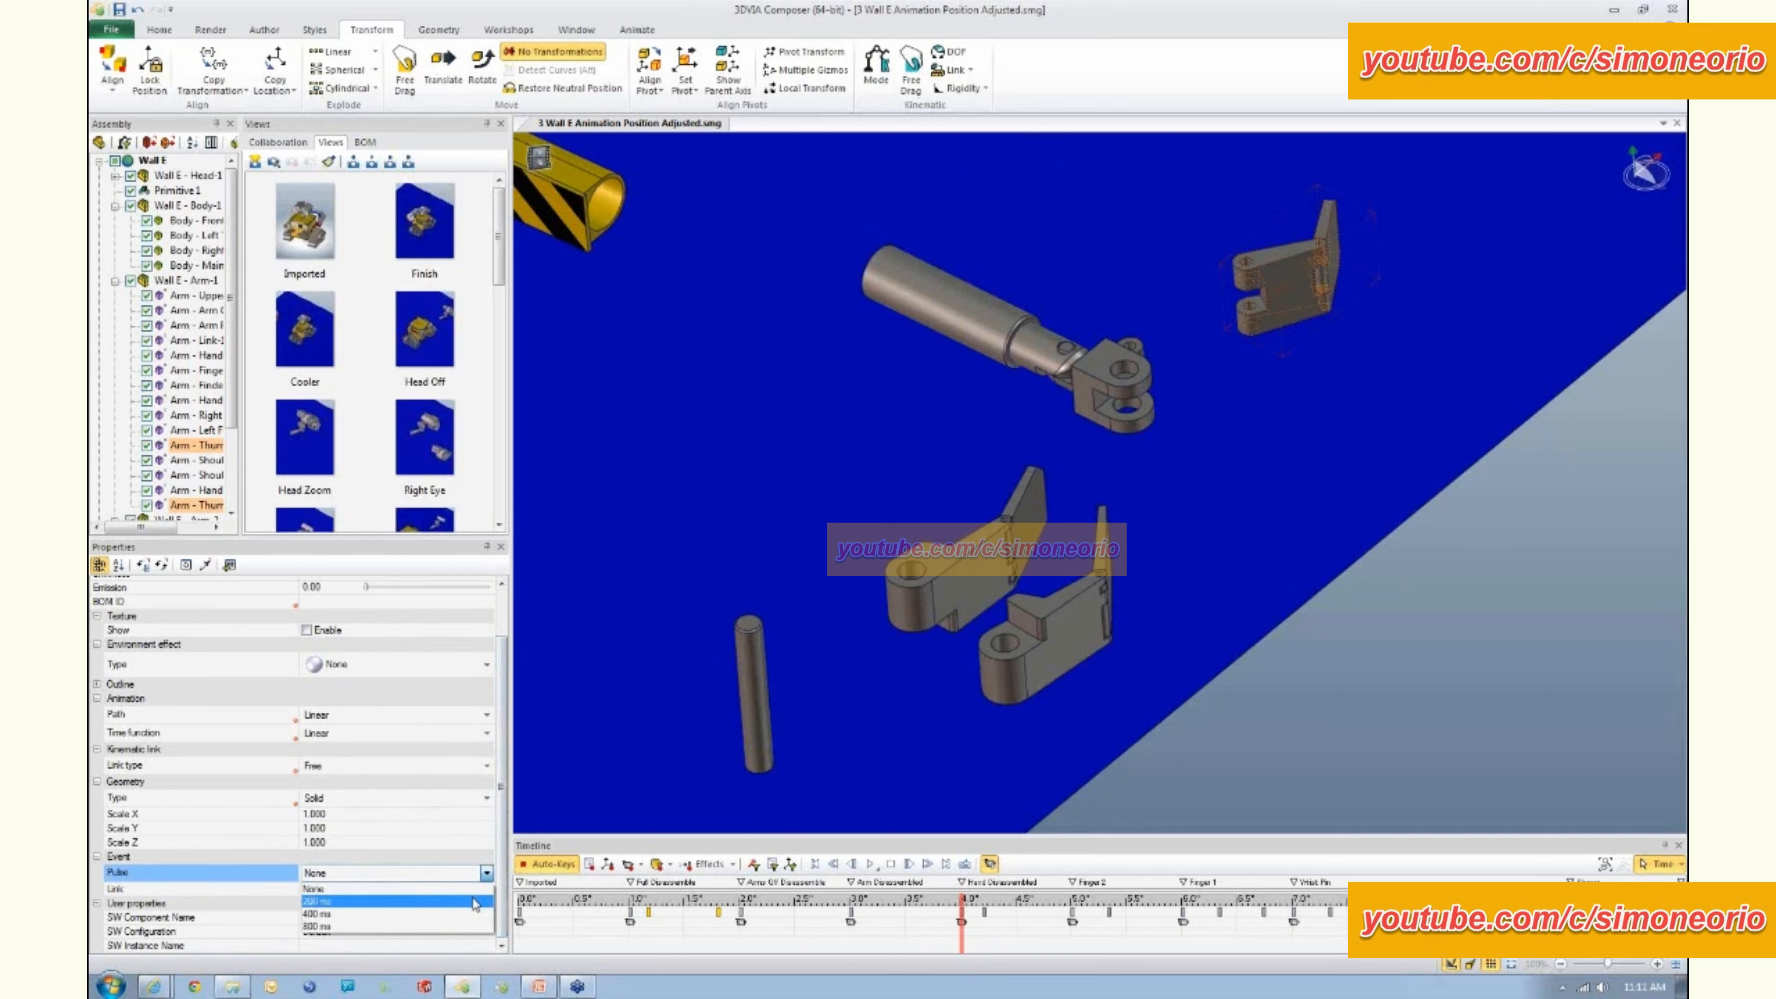
click(476, 903)
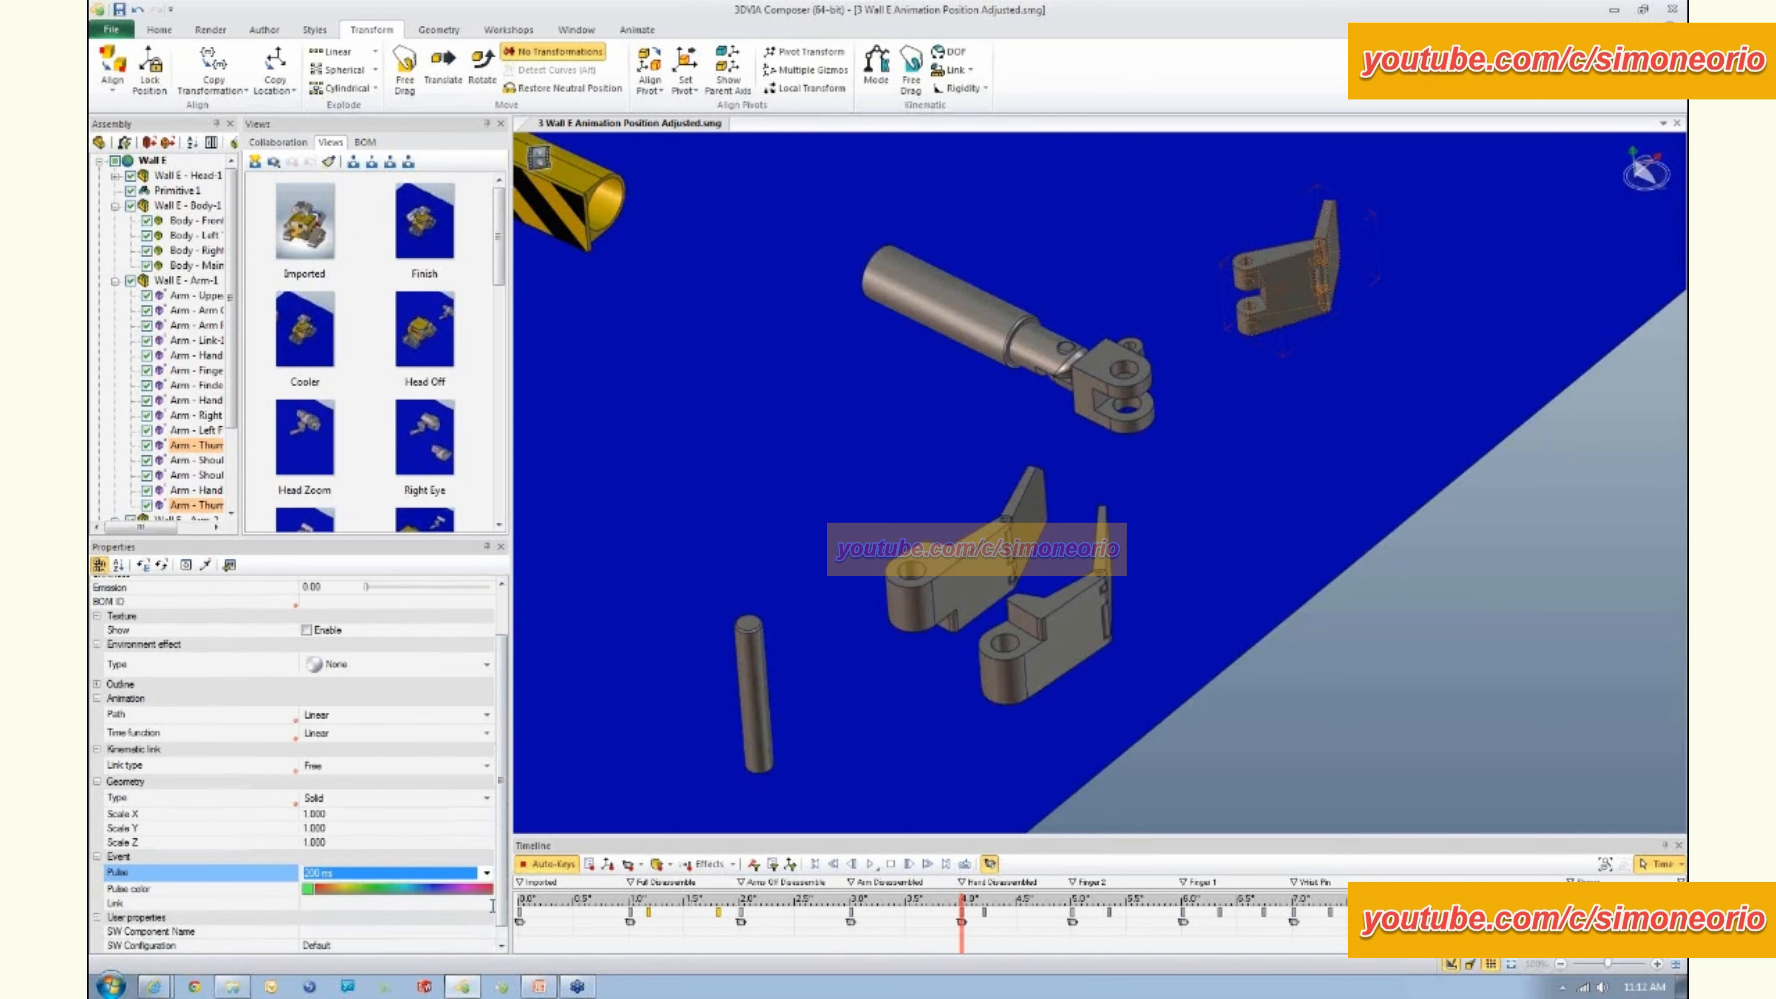
- Link the two selected thumb parts to play://[Current position]
click(475, 903)
click(491, 904)
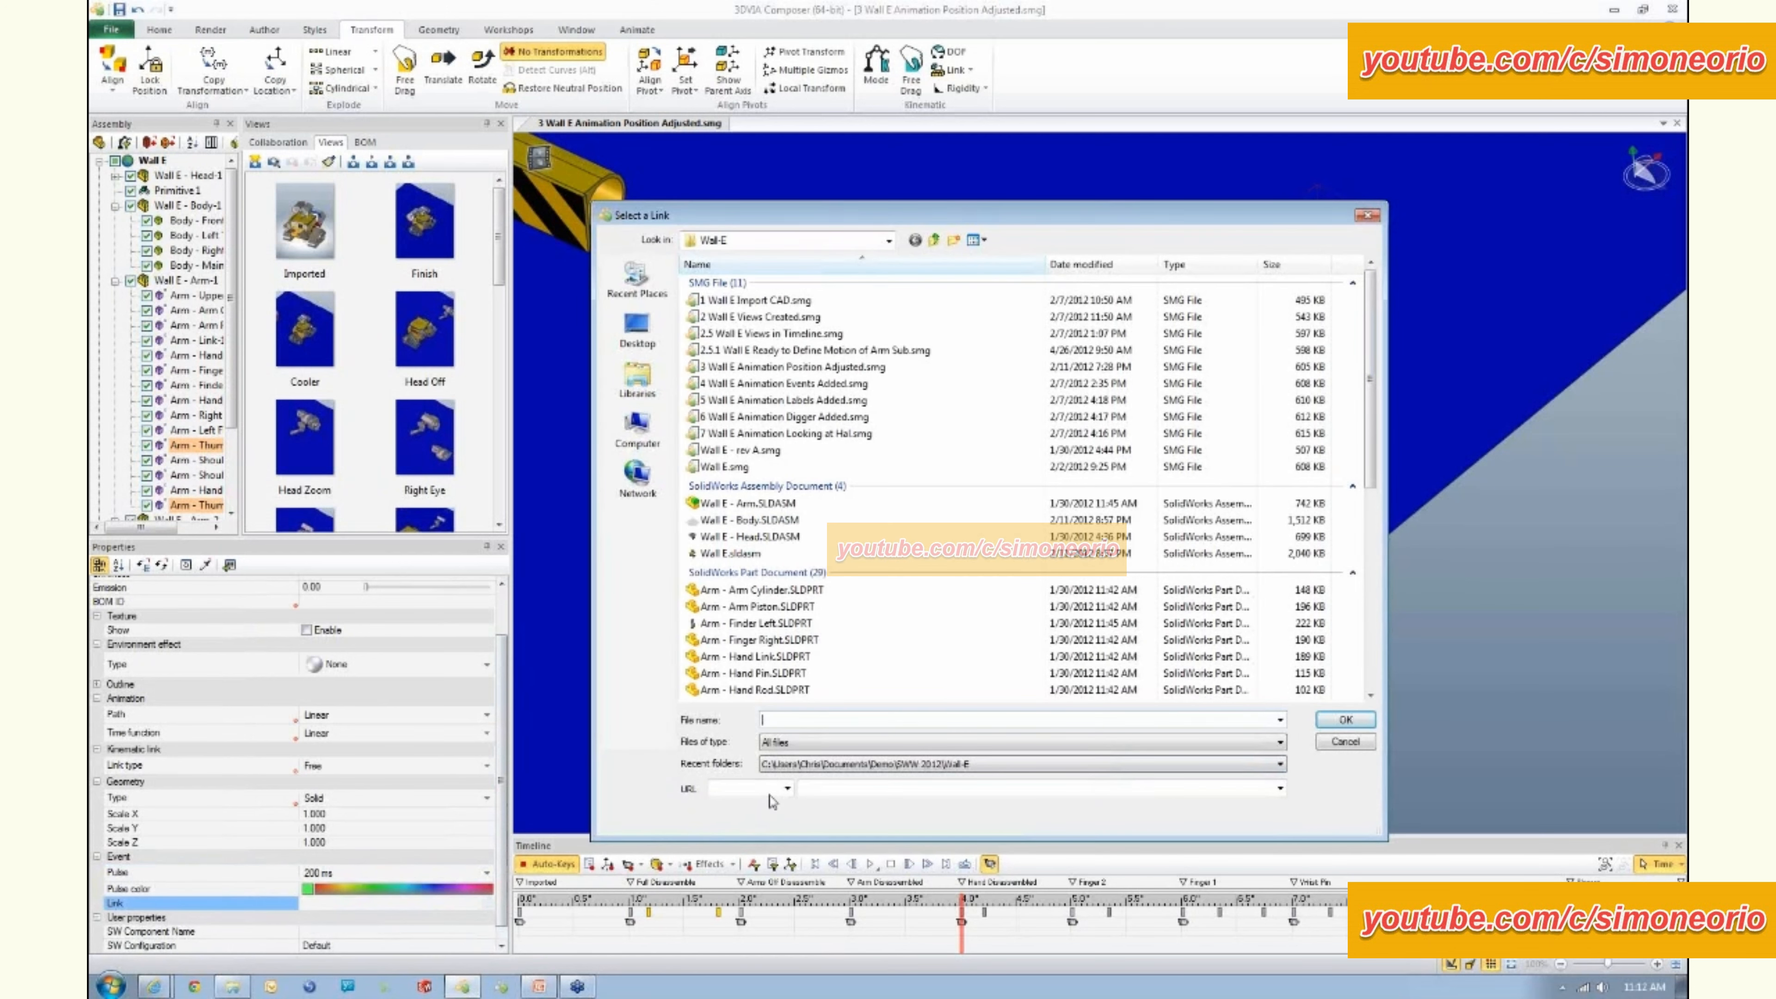
click(786, 789)
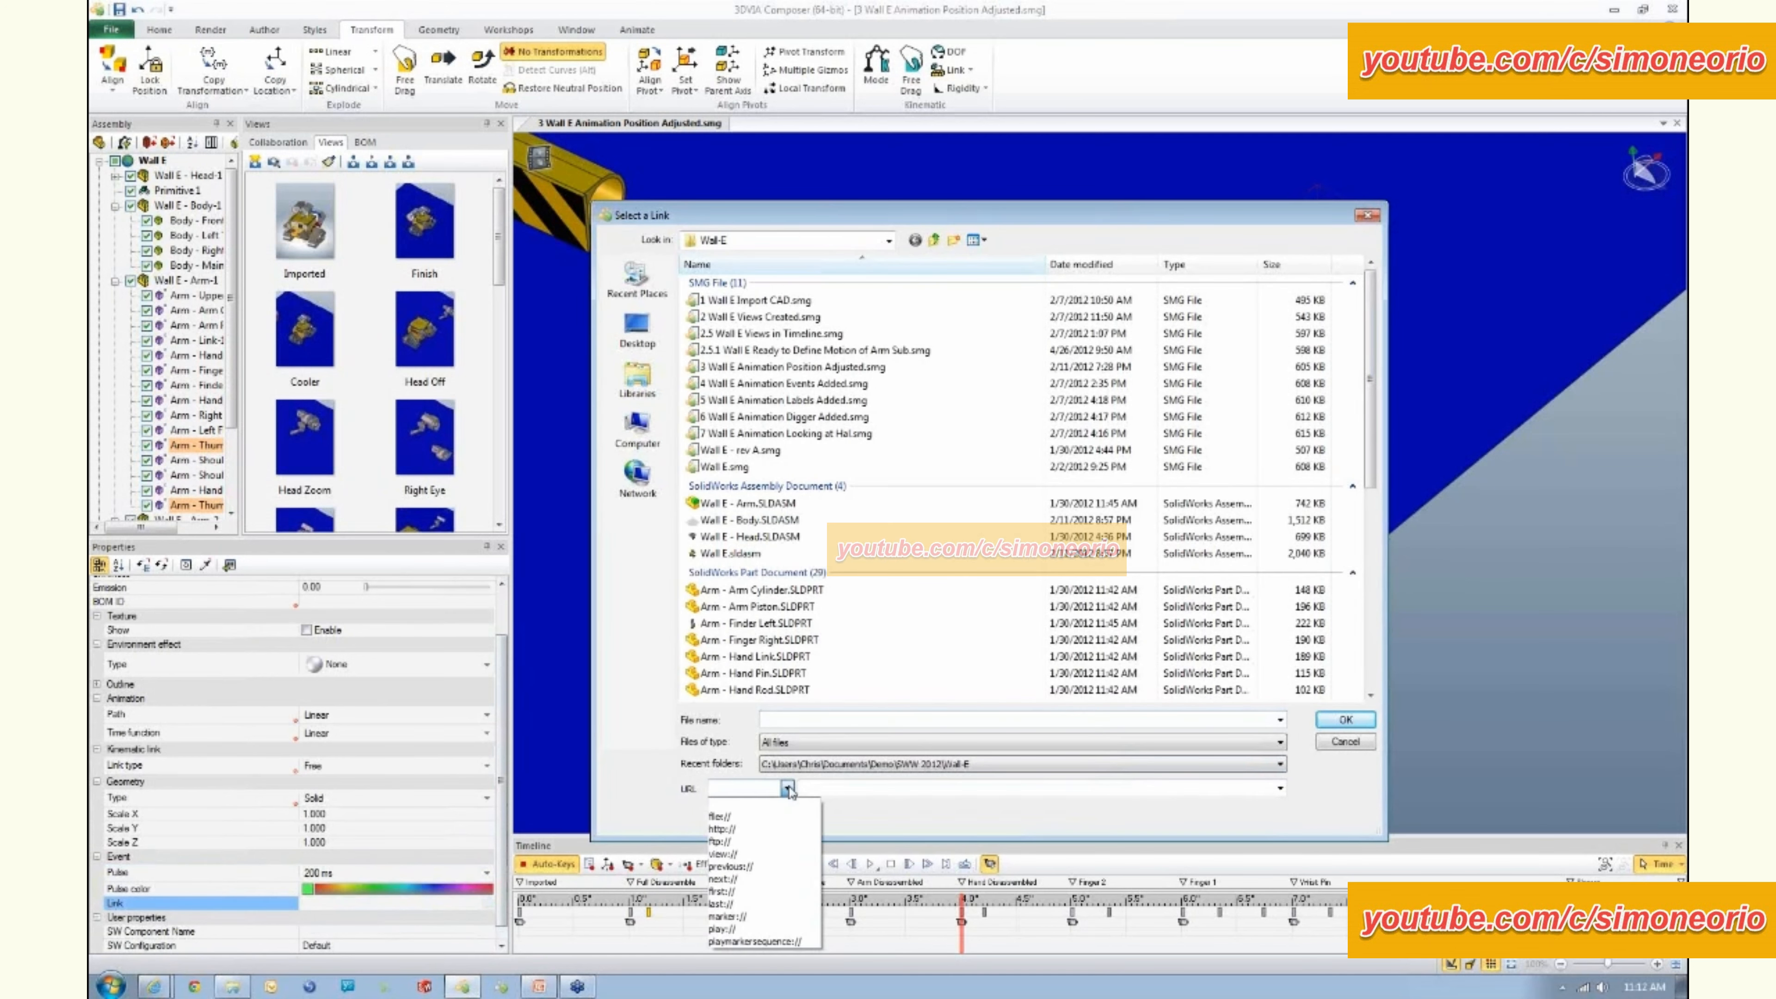
click(752, 929)
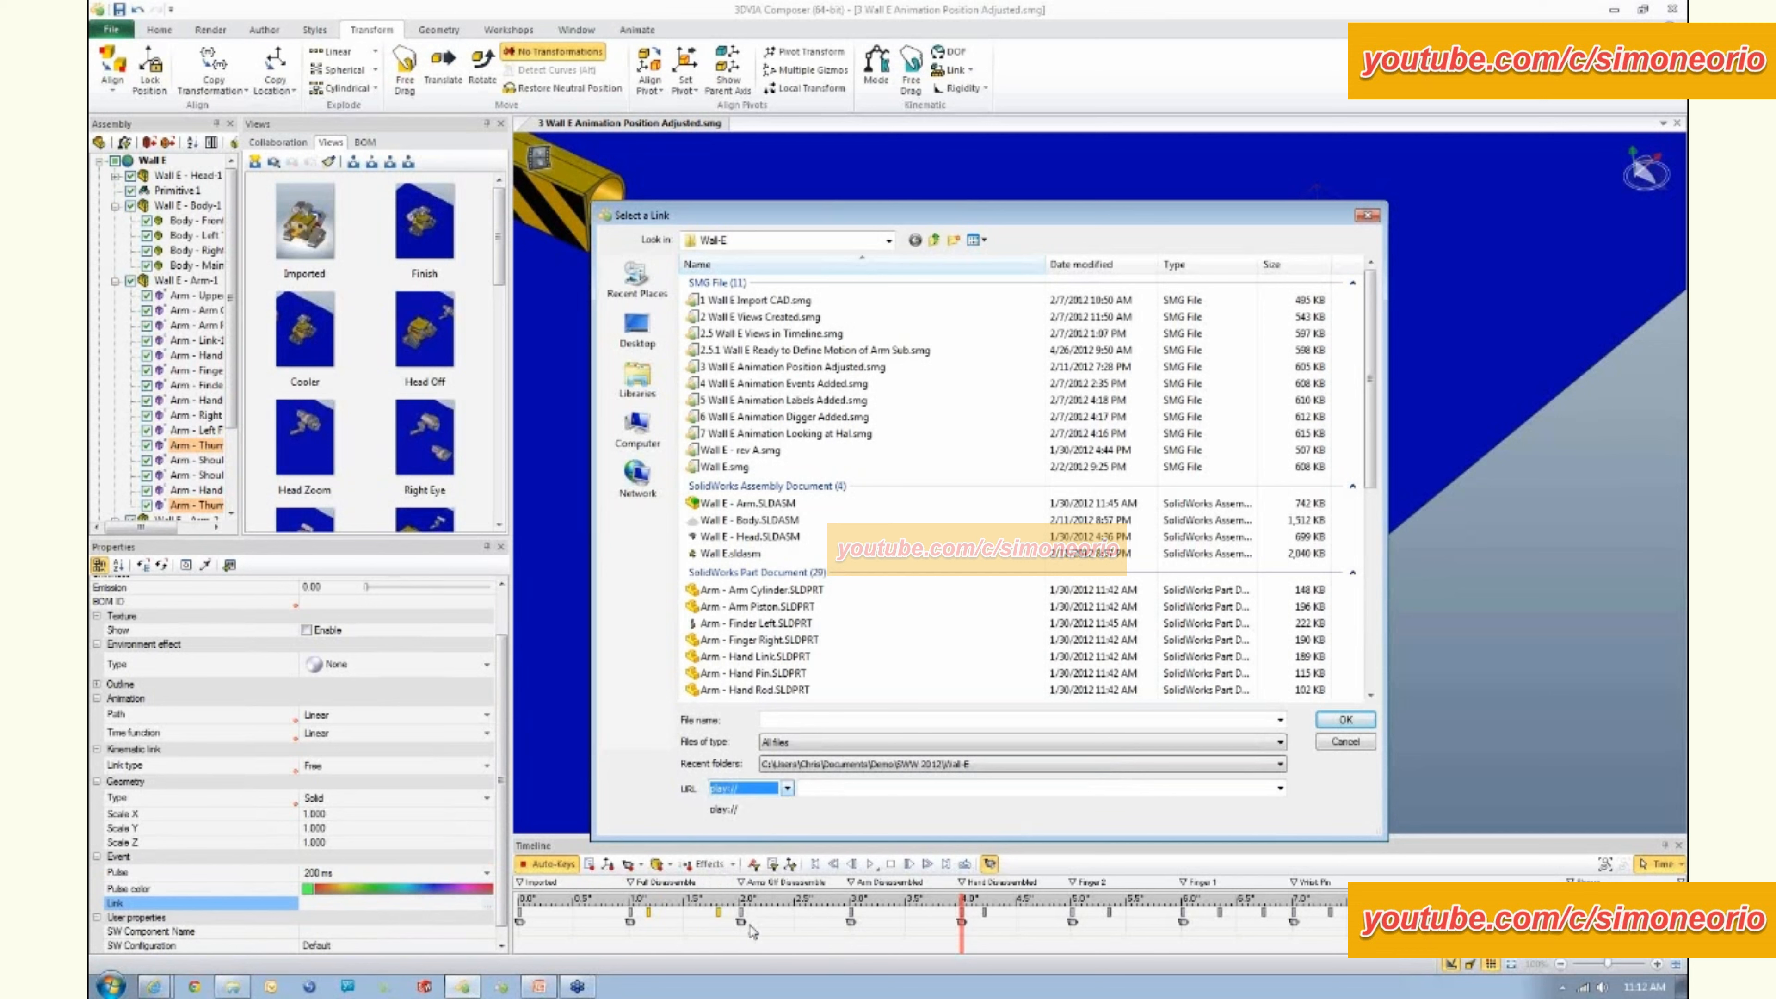
click(1279, 789)
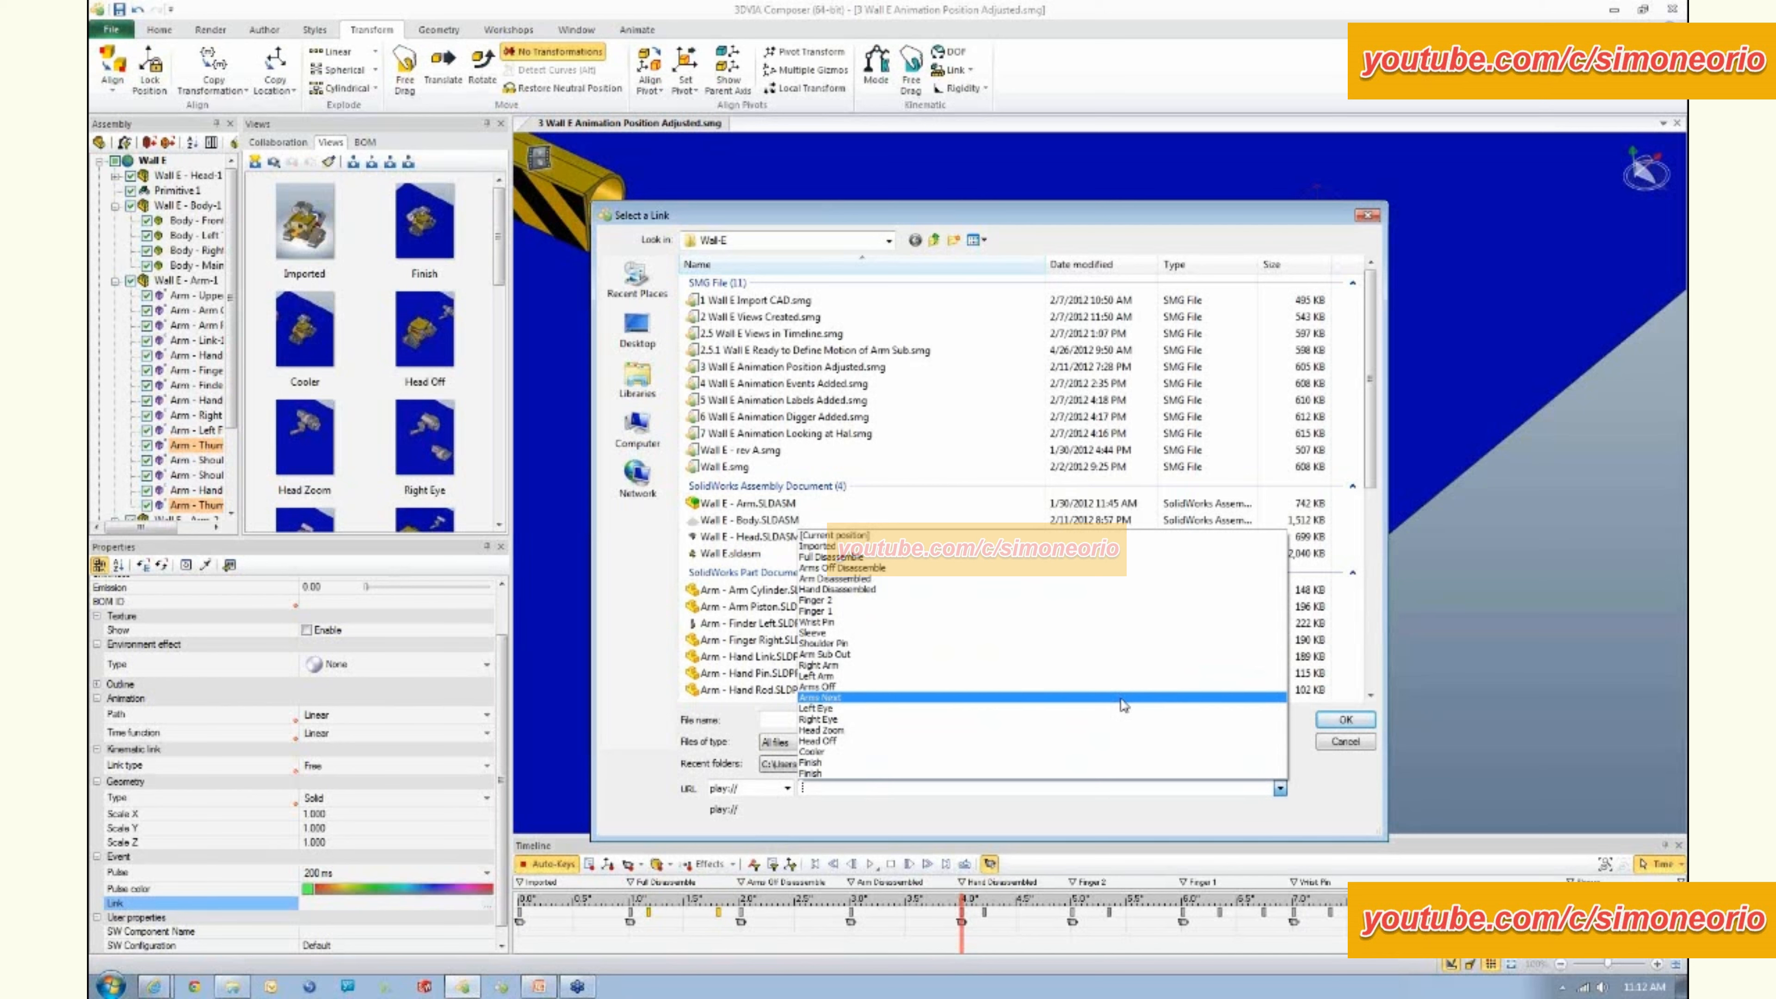
click(1068, 540)
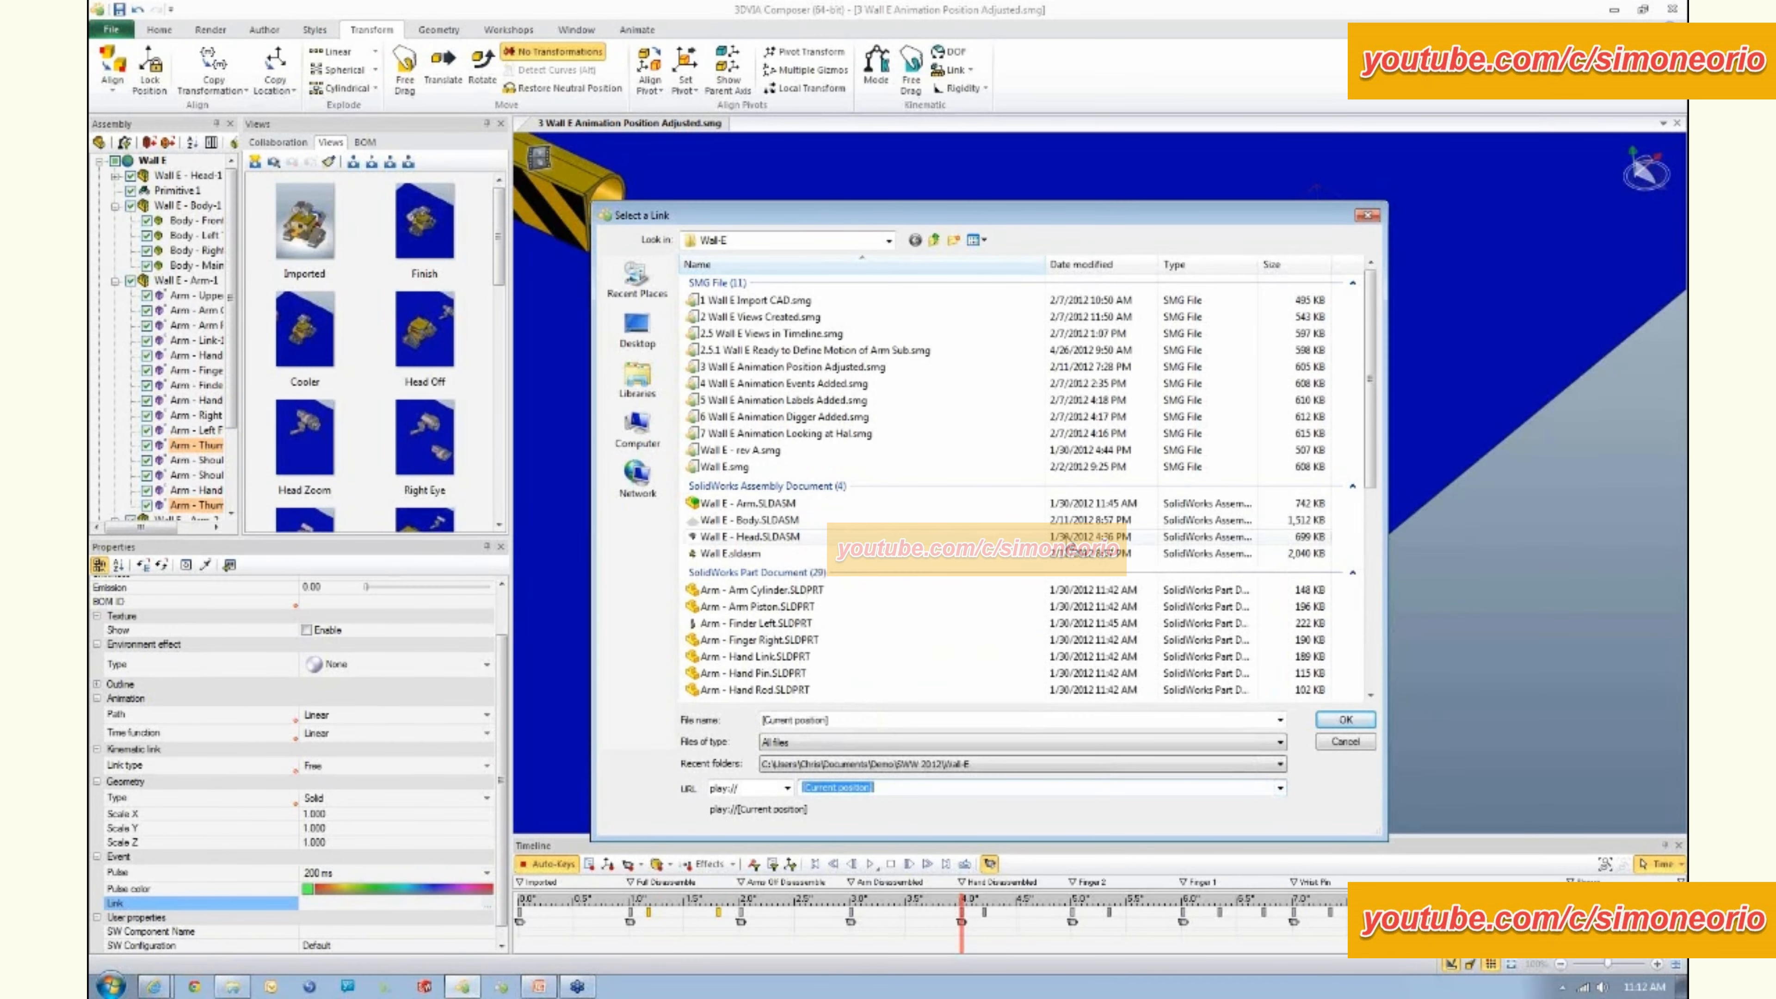
click(1338, 719)
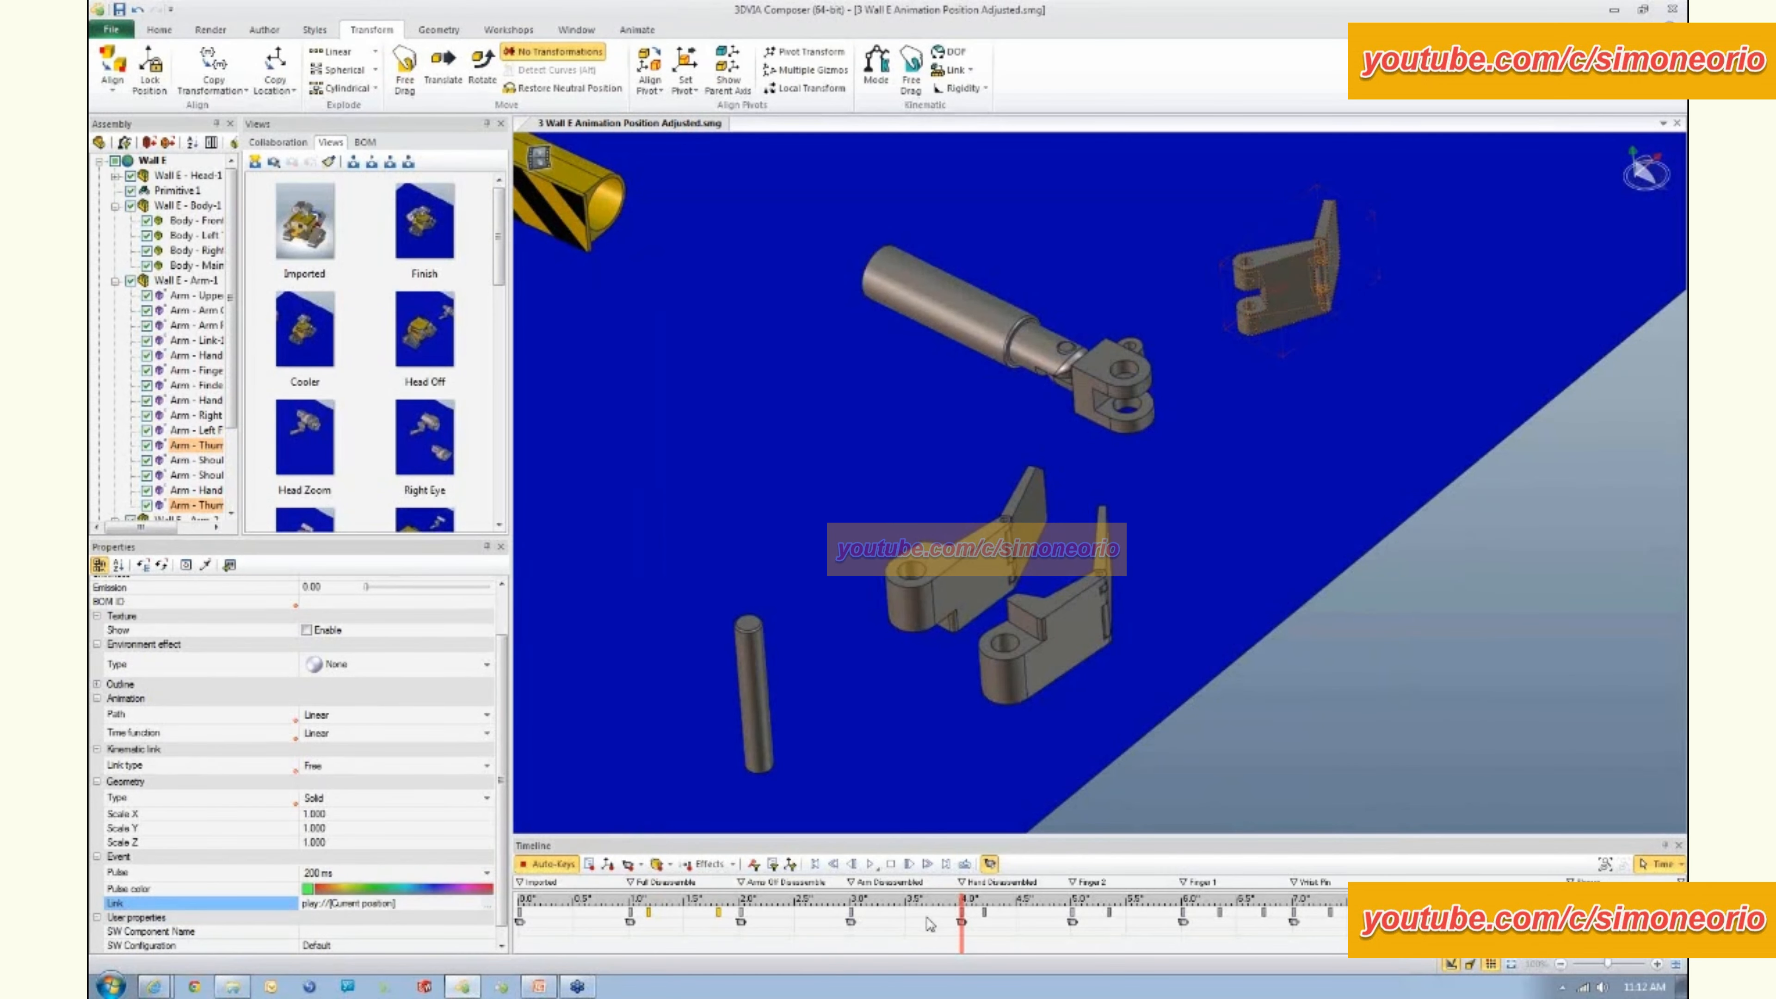
- Rewind the animation, clear the selection and play past the Full Disassemble marker to about 1.7 seconds
click(819, 868)
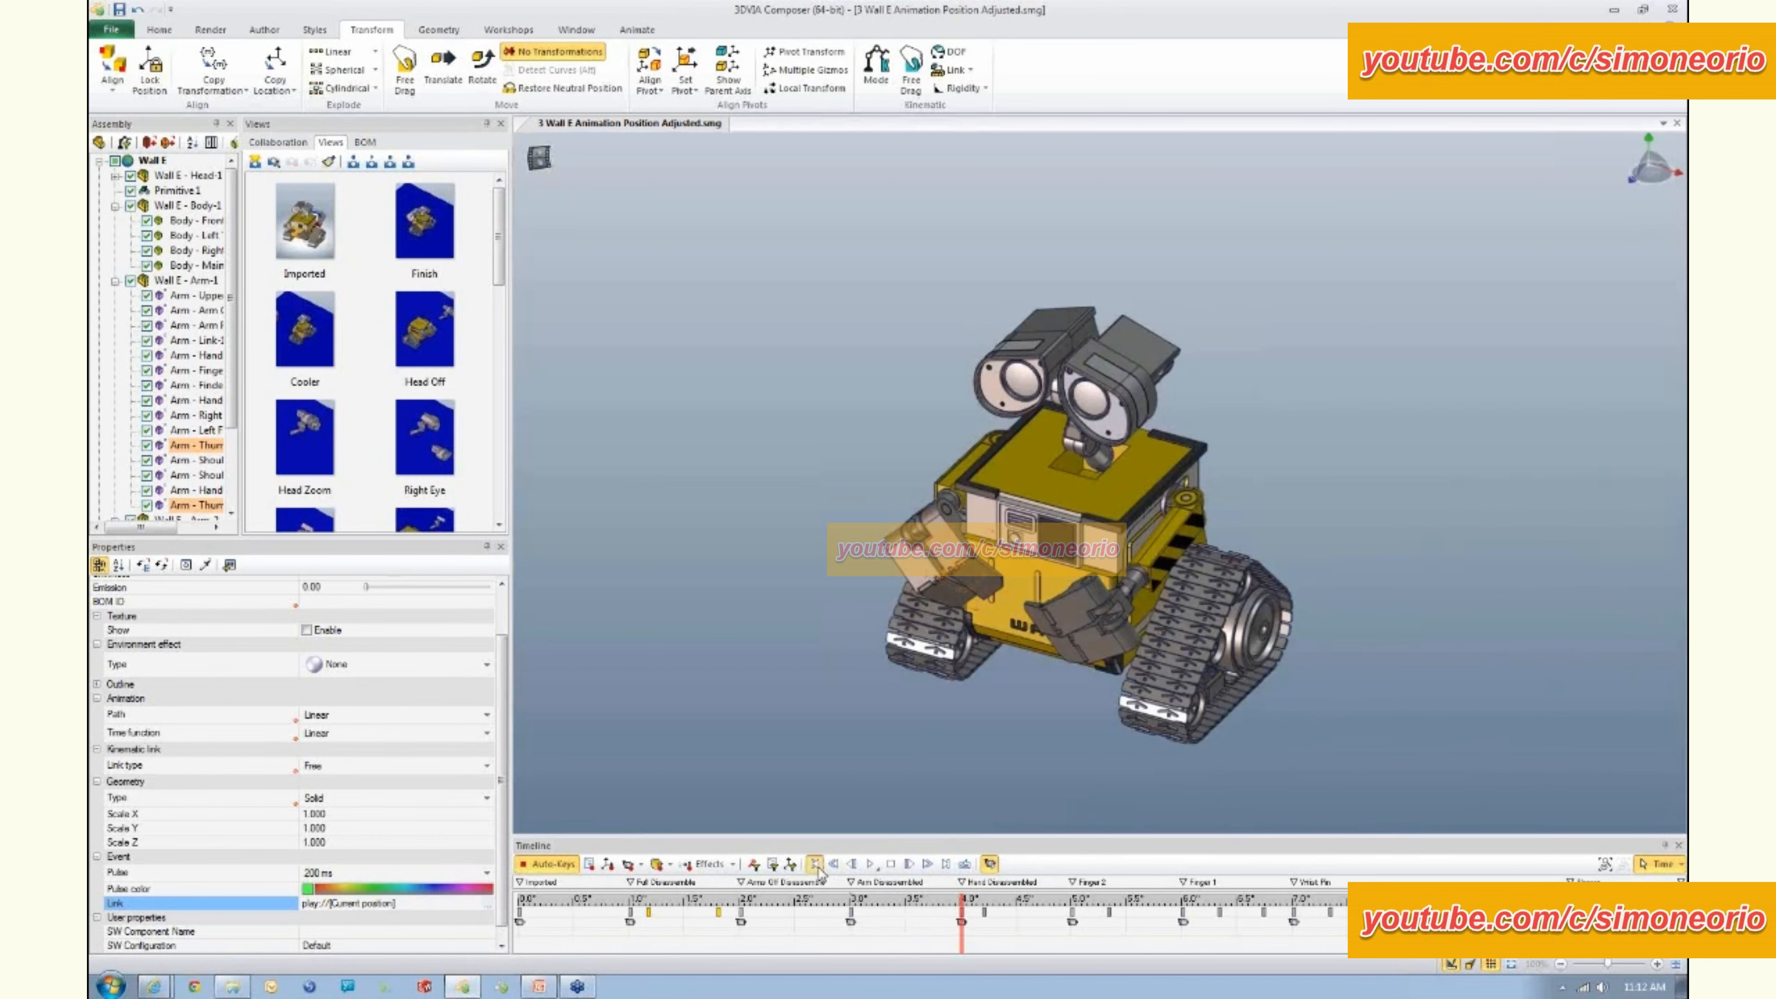
click(818, 868)
click(752, 719)
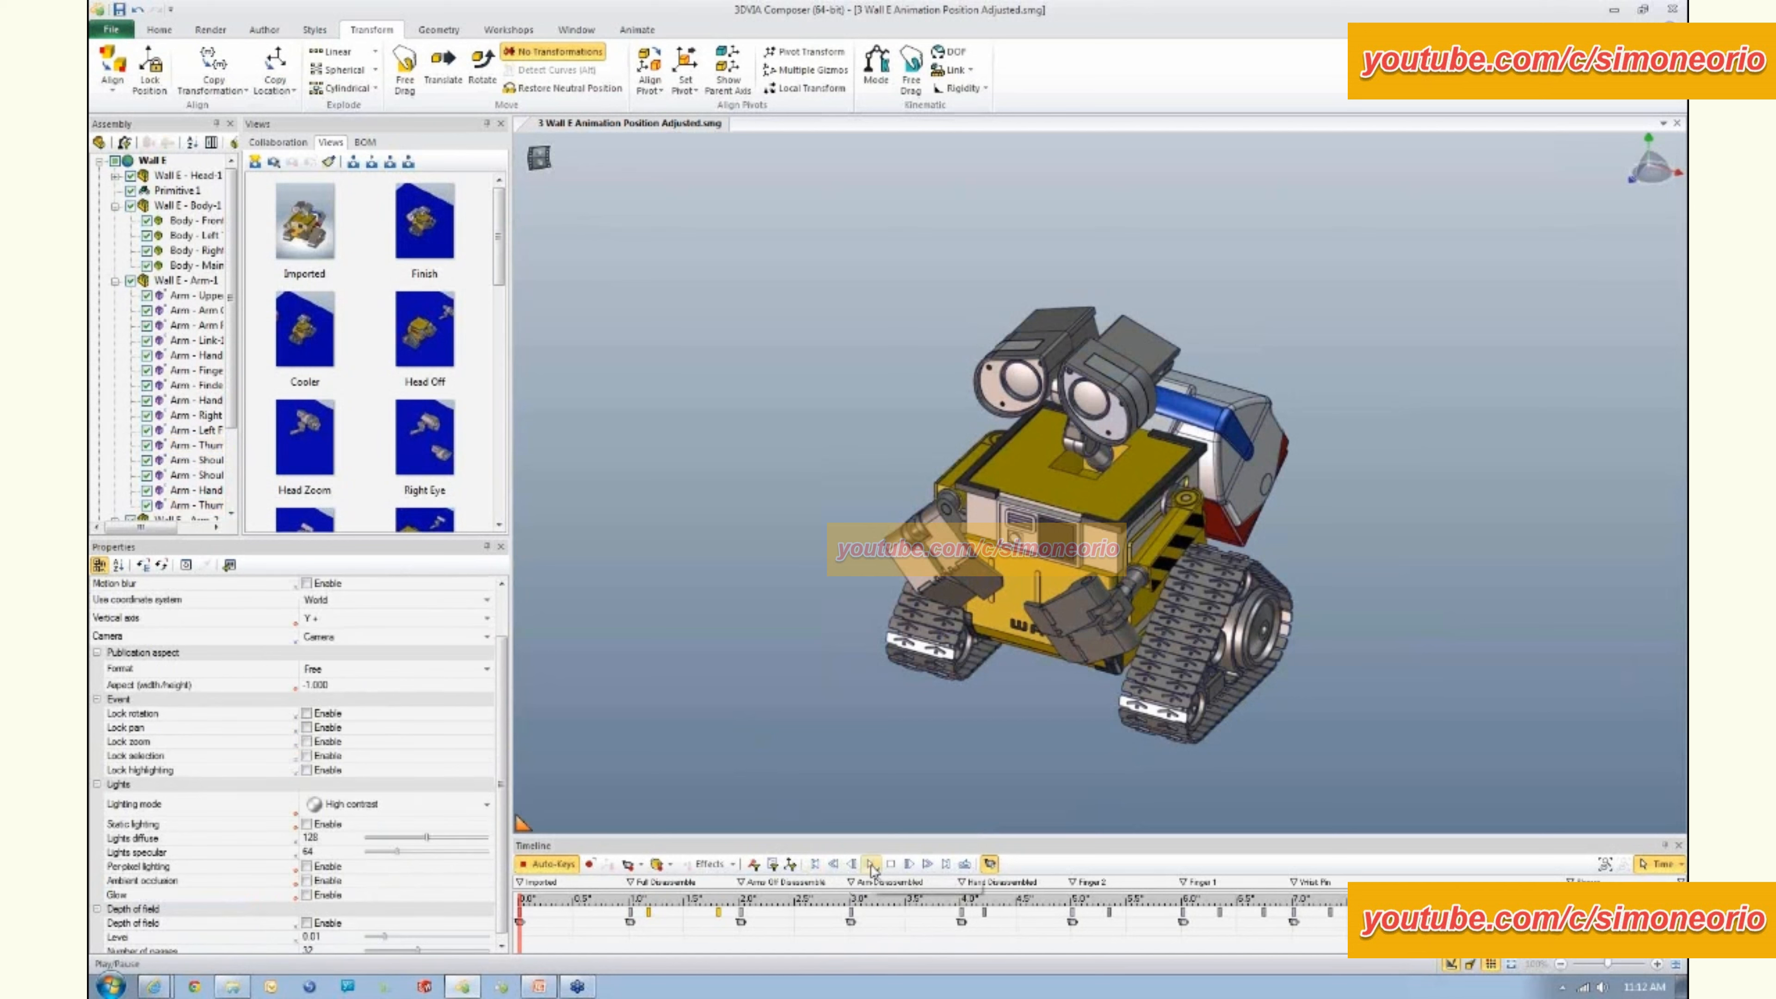
click(871, 869)
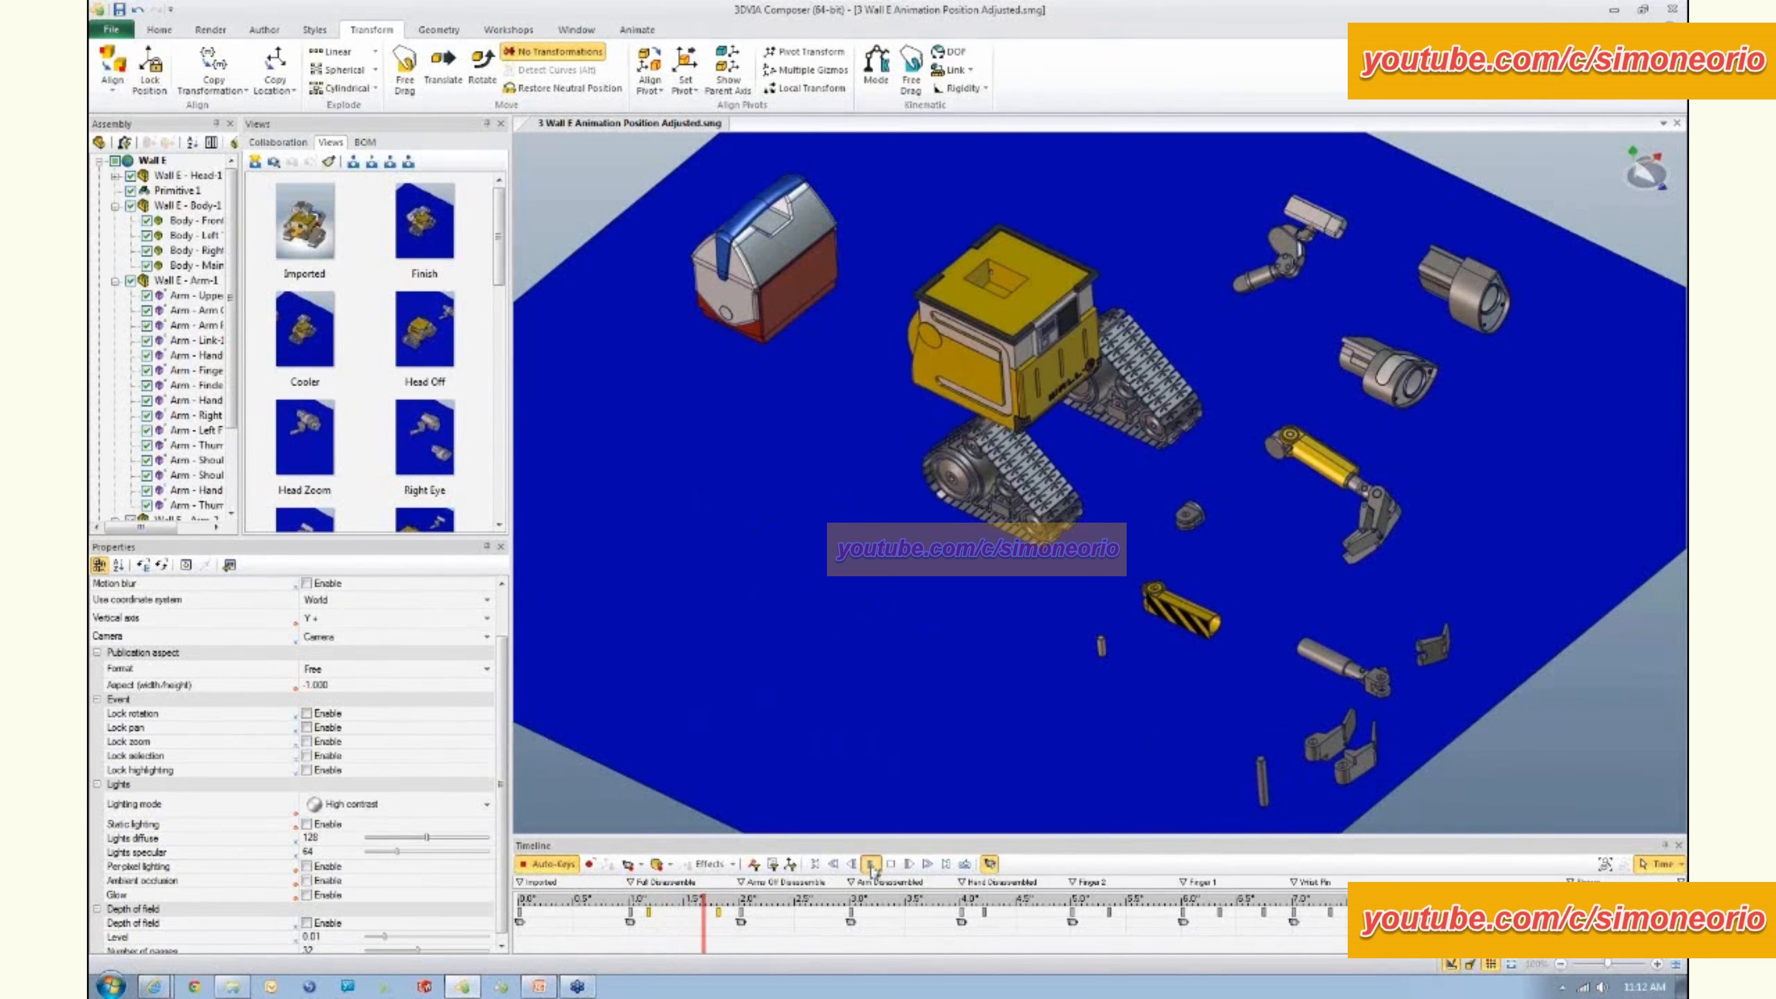
click(873, 868)
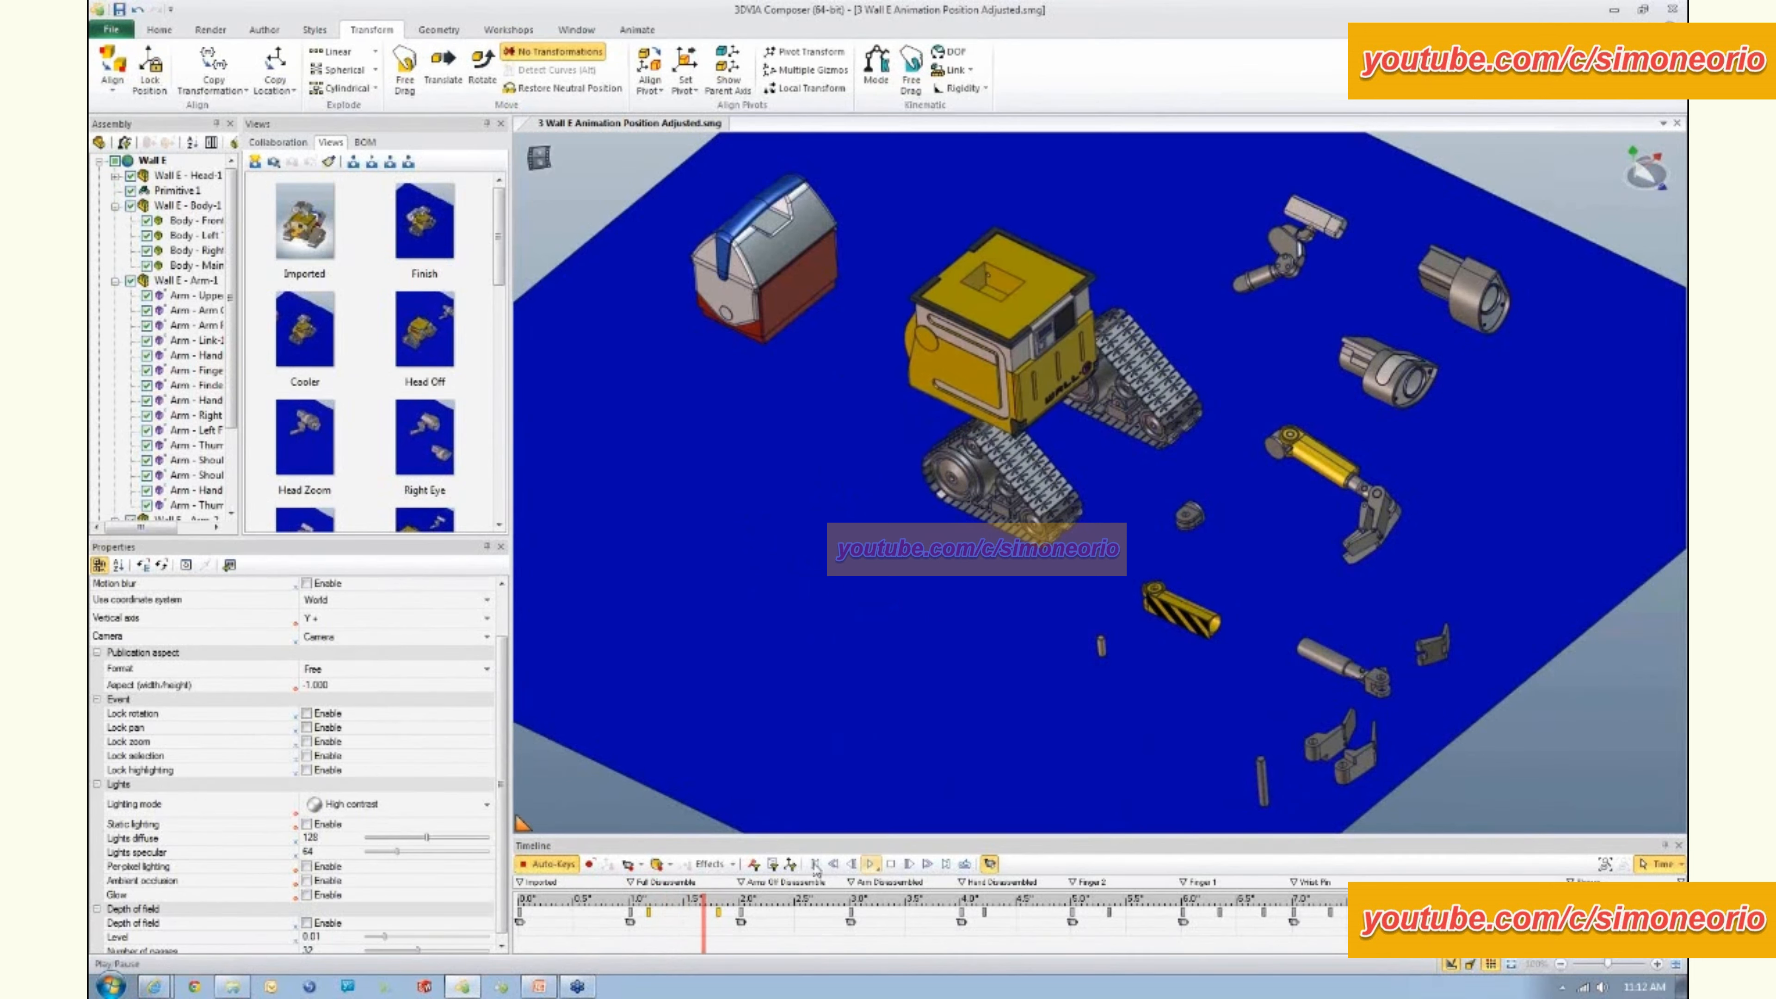
- Rewind the animation and play it through to the Finger 1 marker at 6.0 seconds to check the pulse events
click(816, 866)
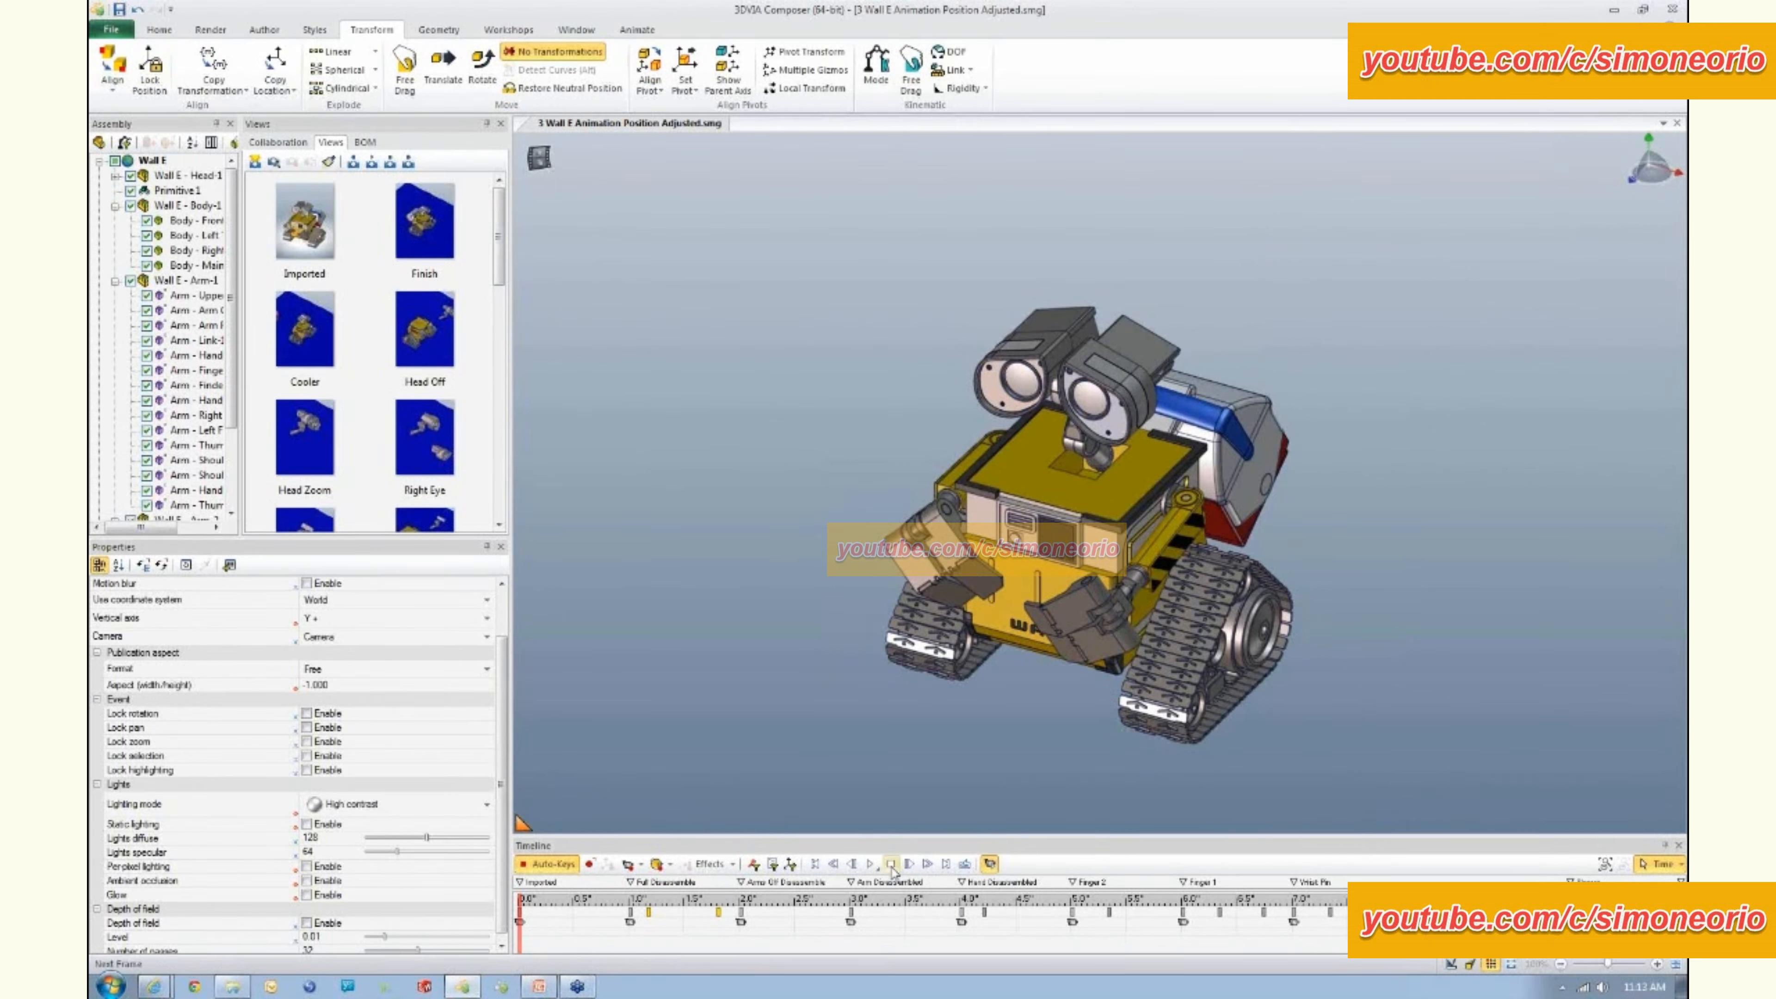
click(870, 866)
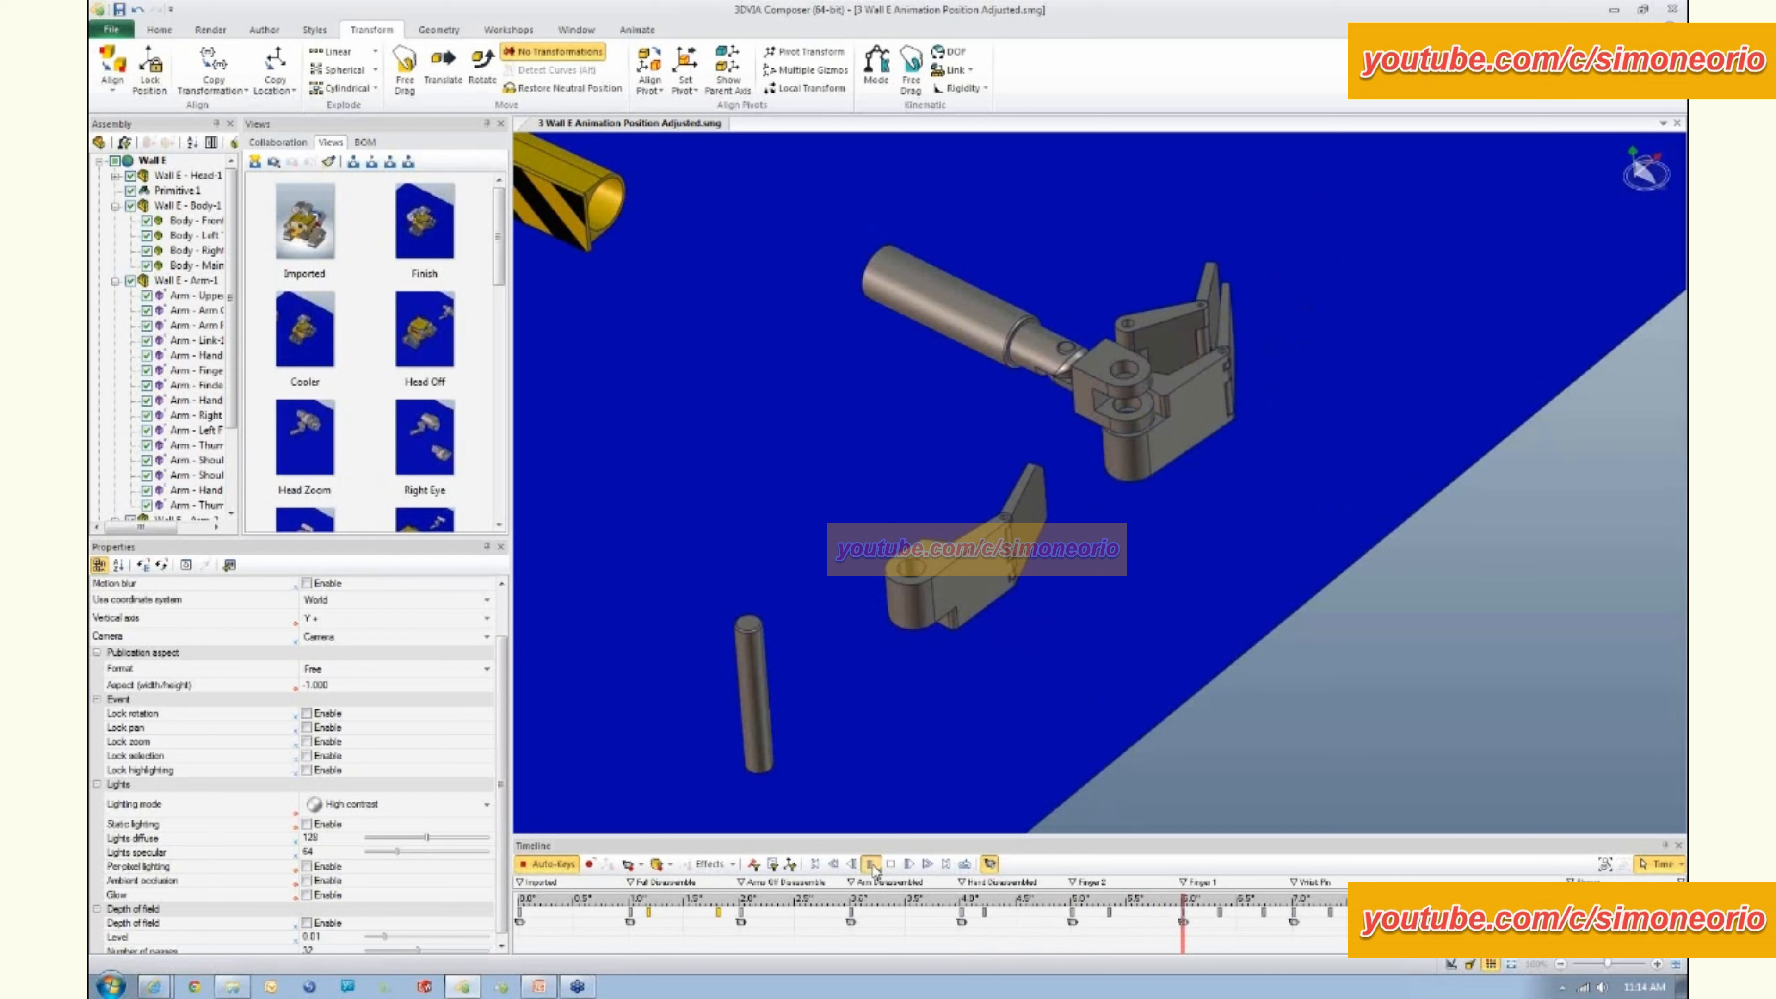
click(871, 865)
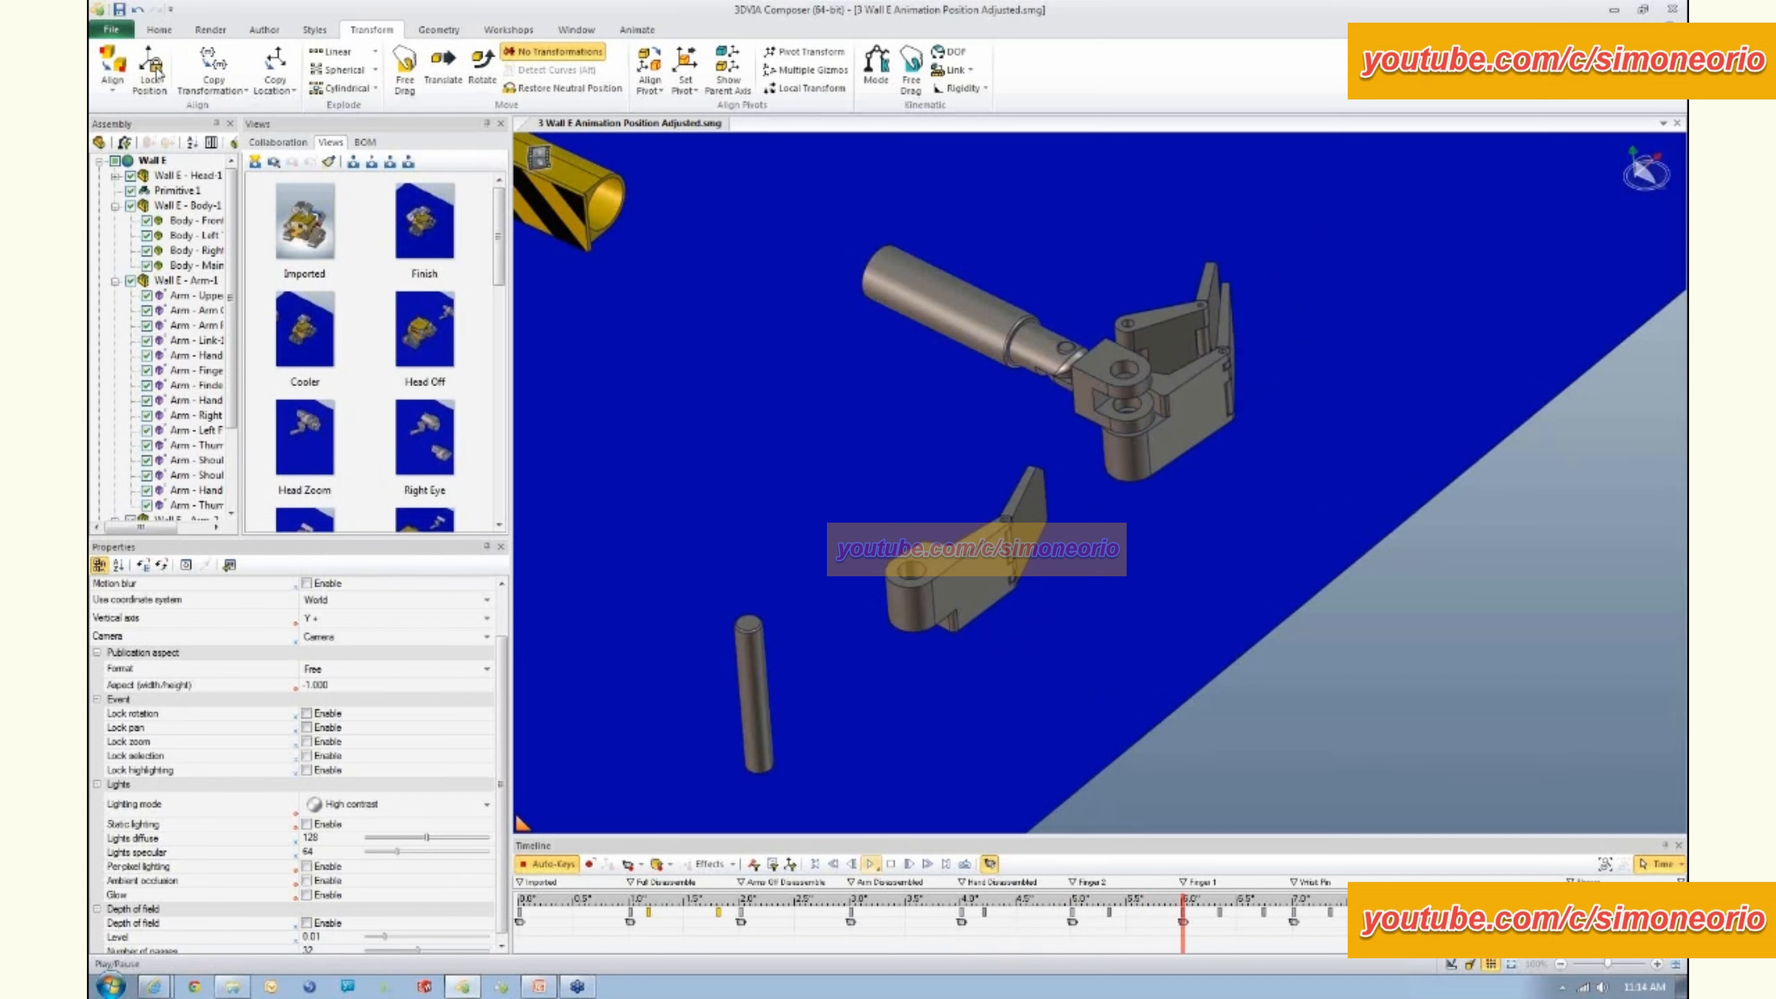
- Open the file 4 Wall E Animation Events Added.smg from the Wall-E folder
click(106, 31)
click(123, 93)
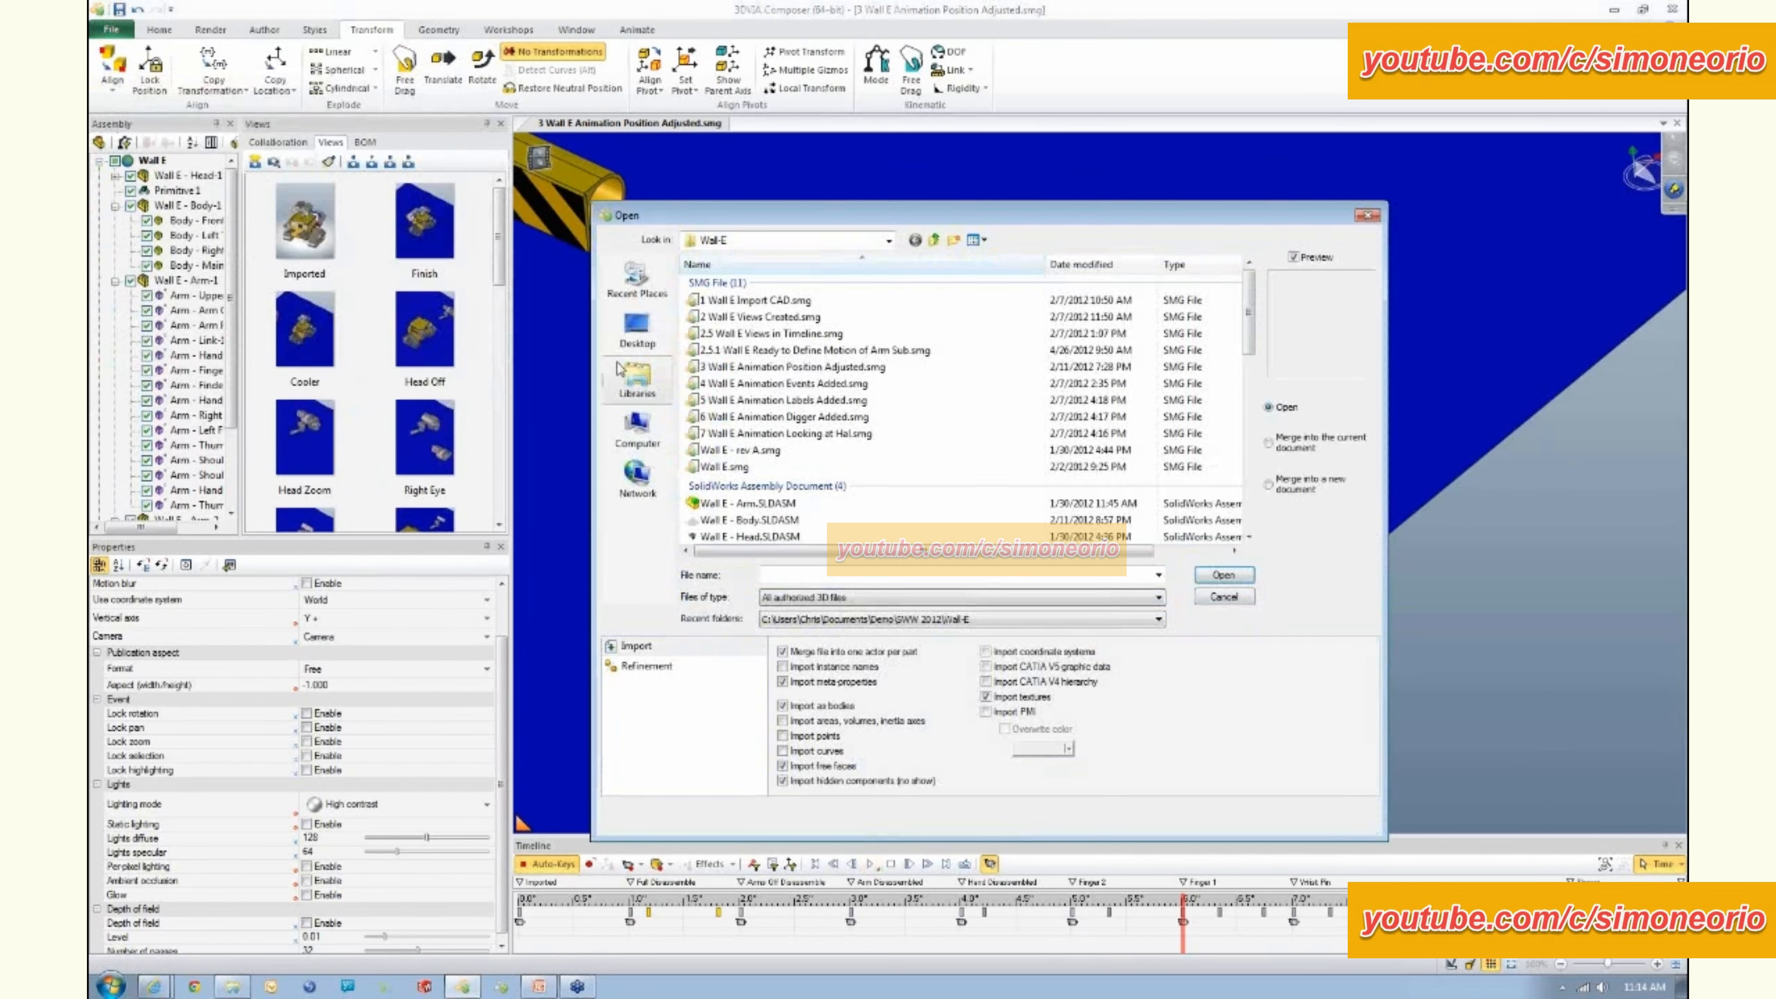
double_click(761, 384)
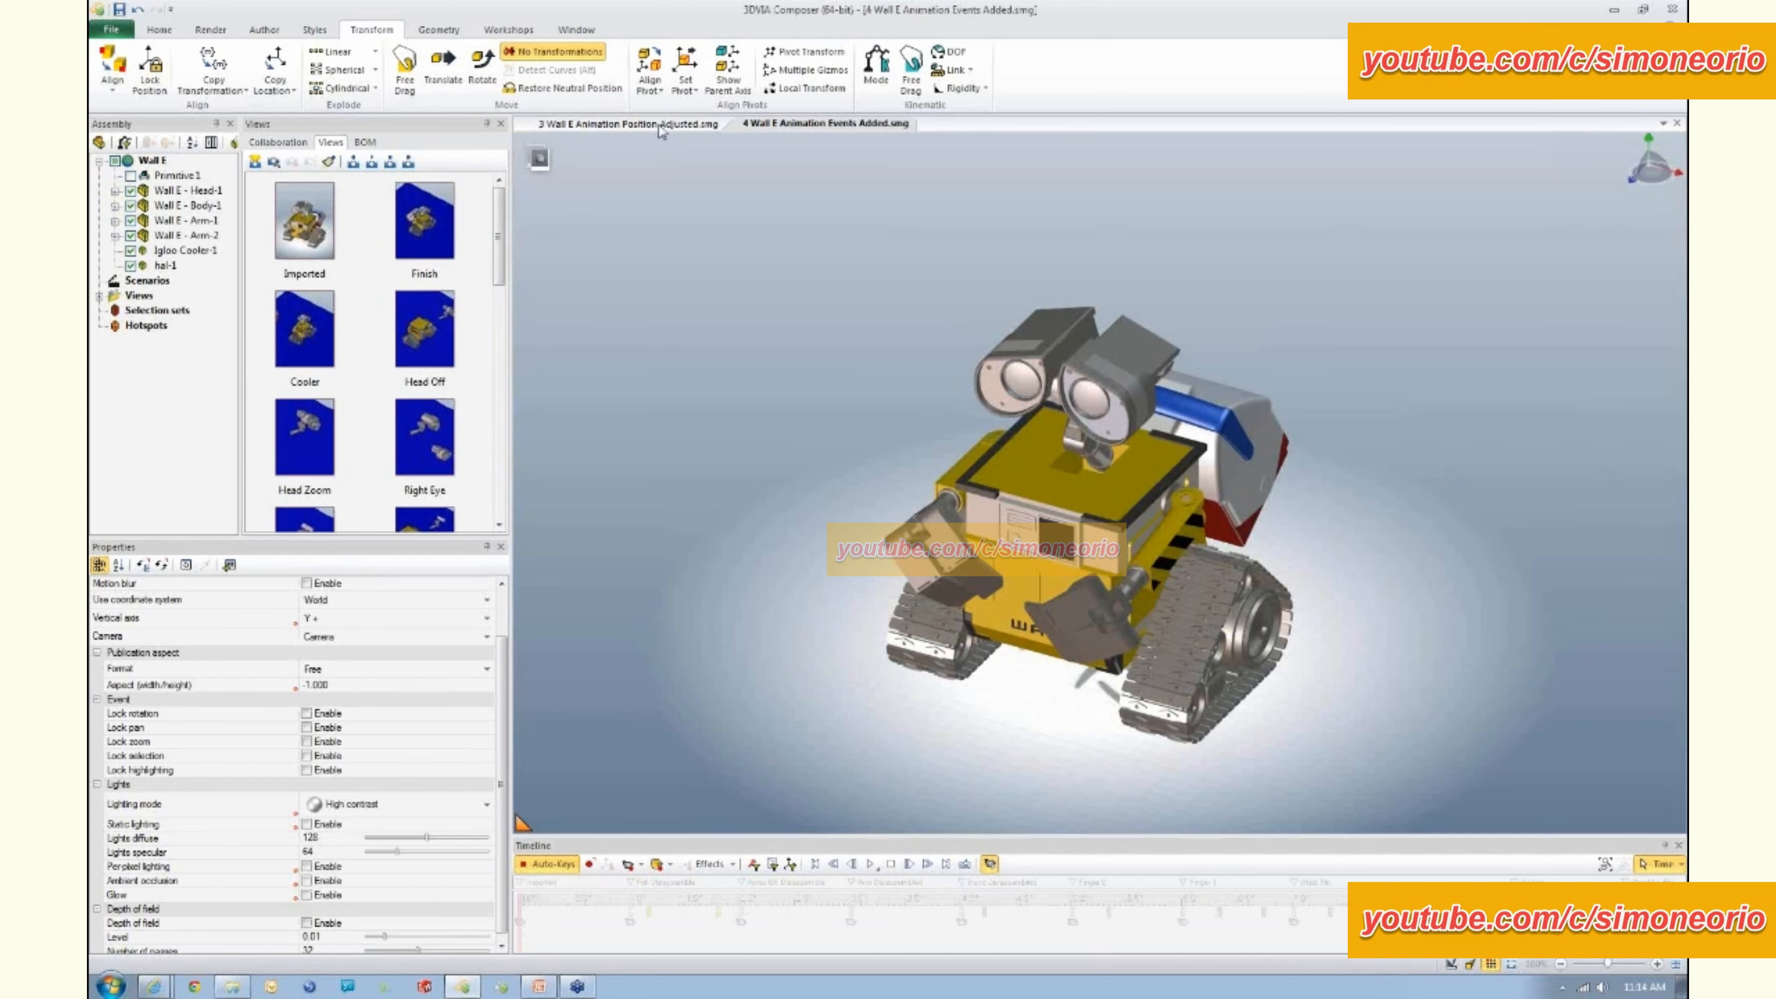
- Close the document 3 Wall E Animation Position Adjusted.smg without saving its changes
click(661, 130)
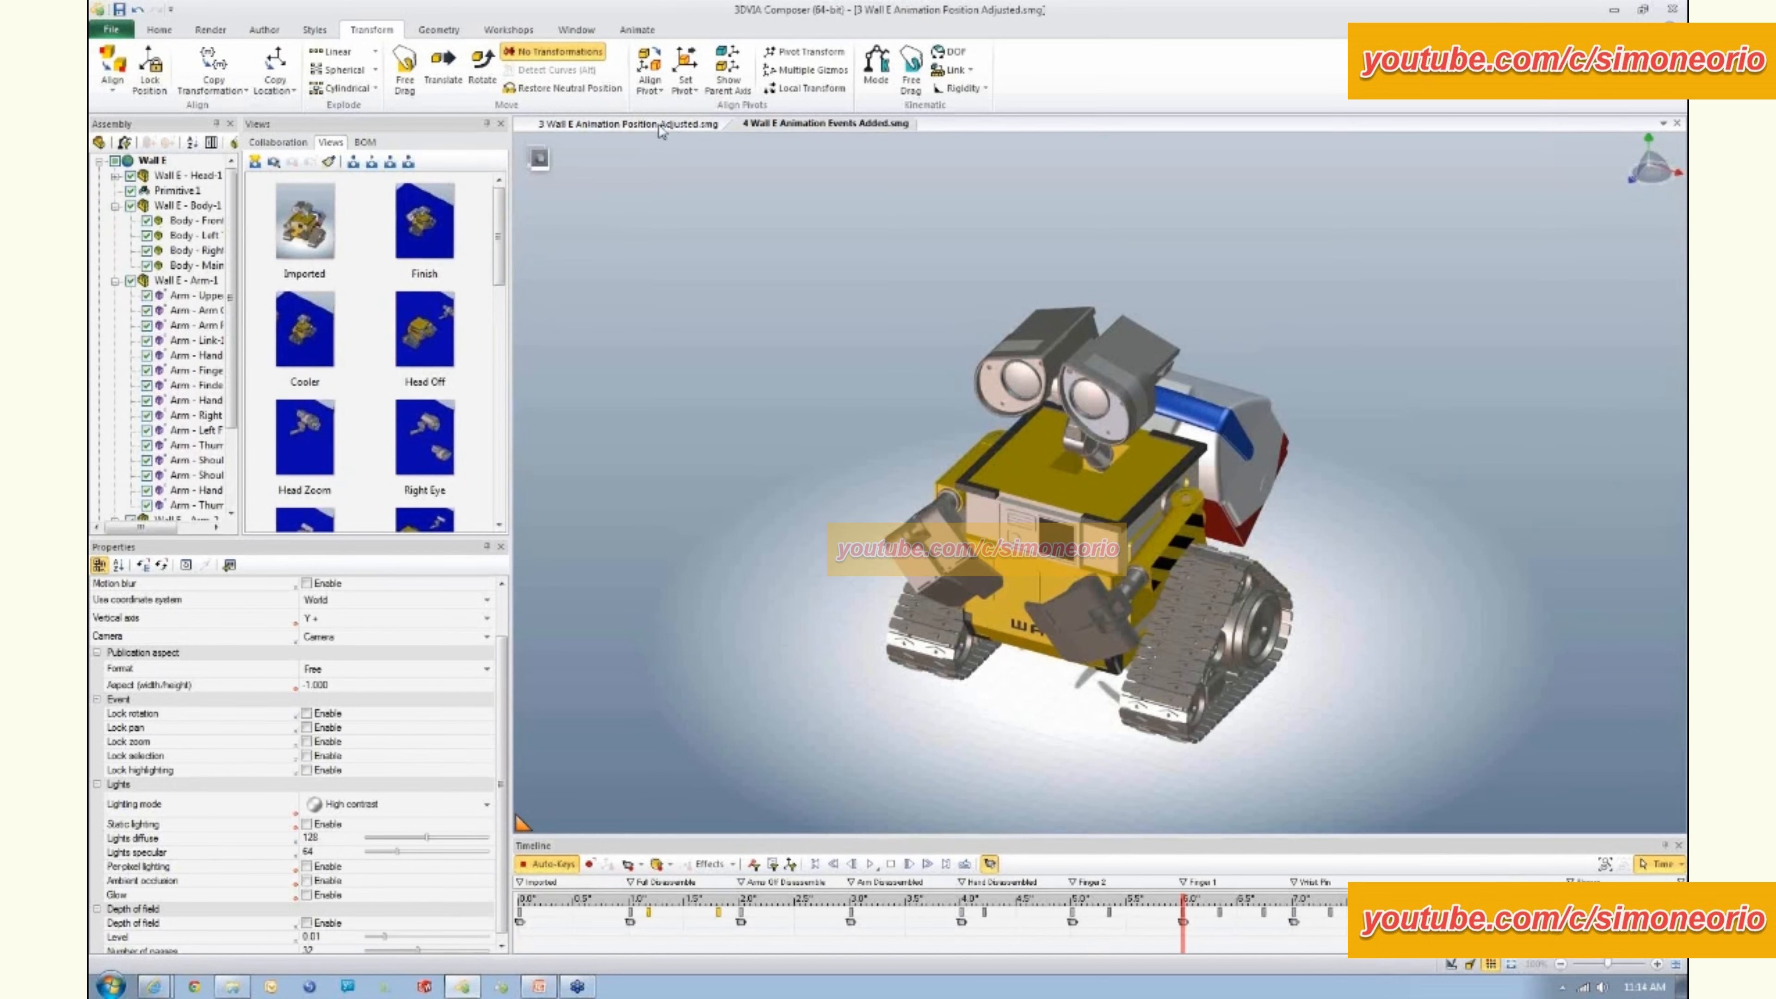
right_click(660, 128)
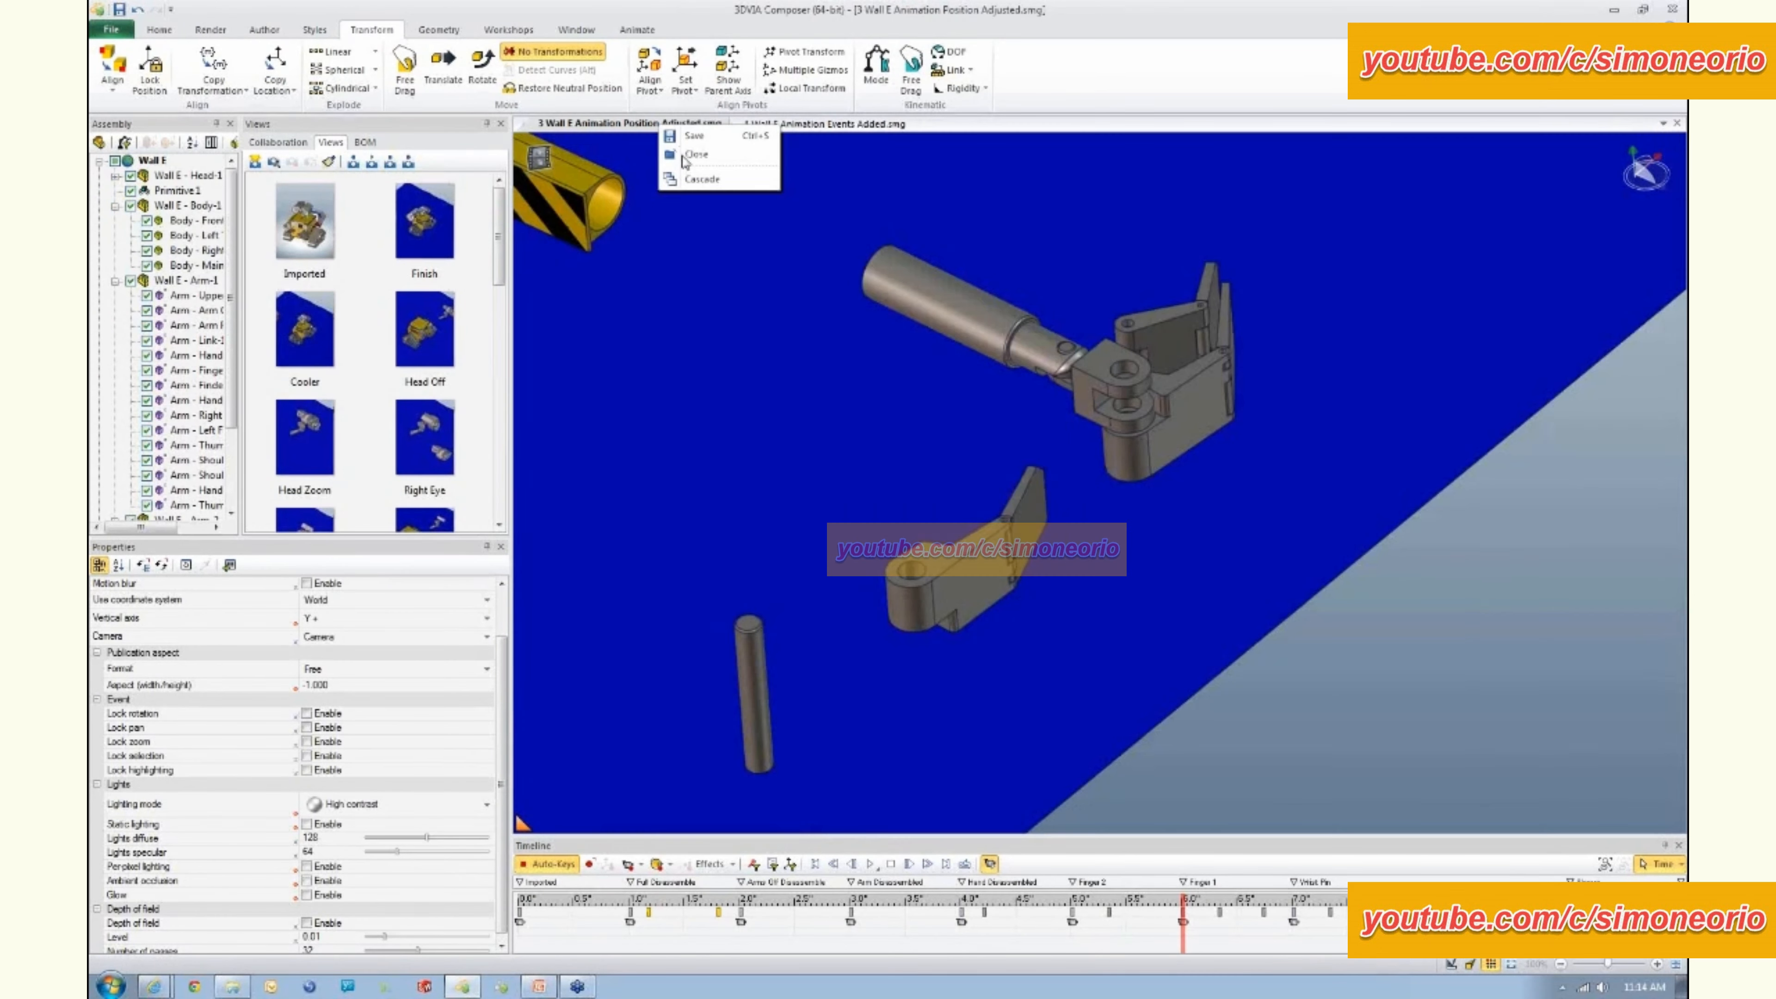
click(694, 154)
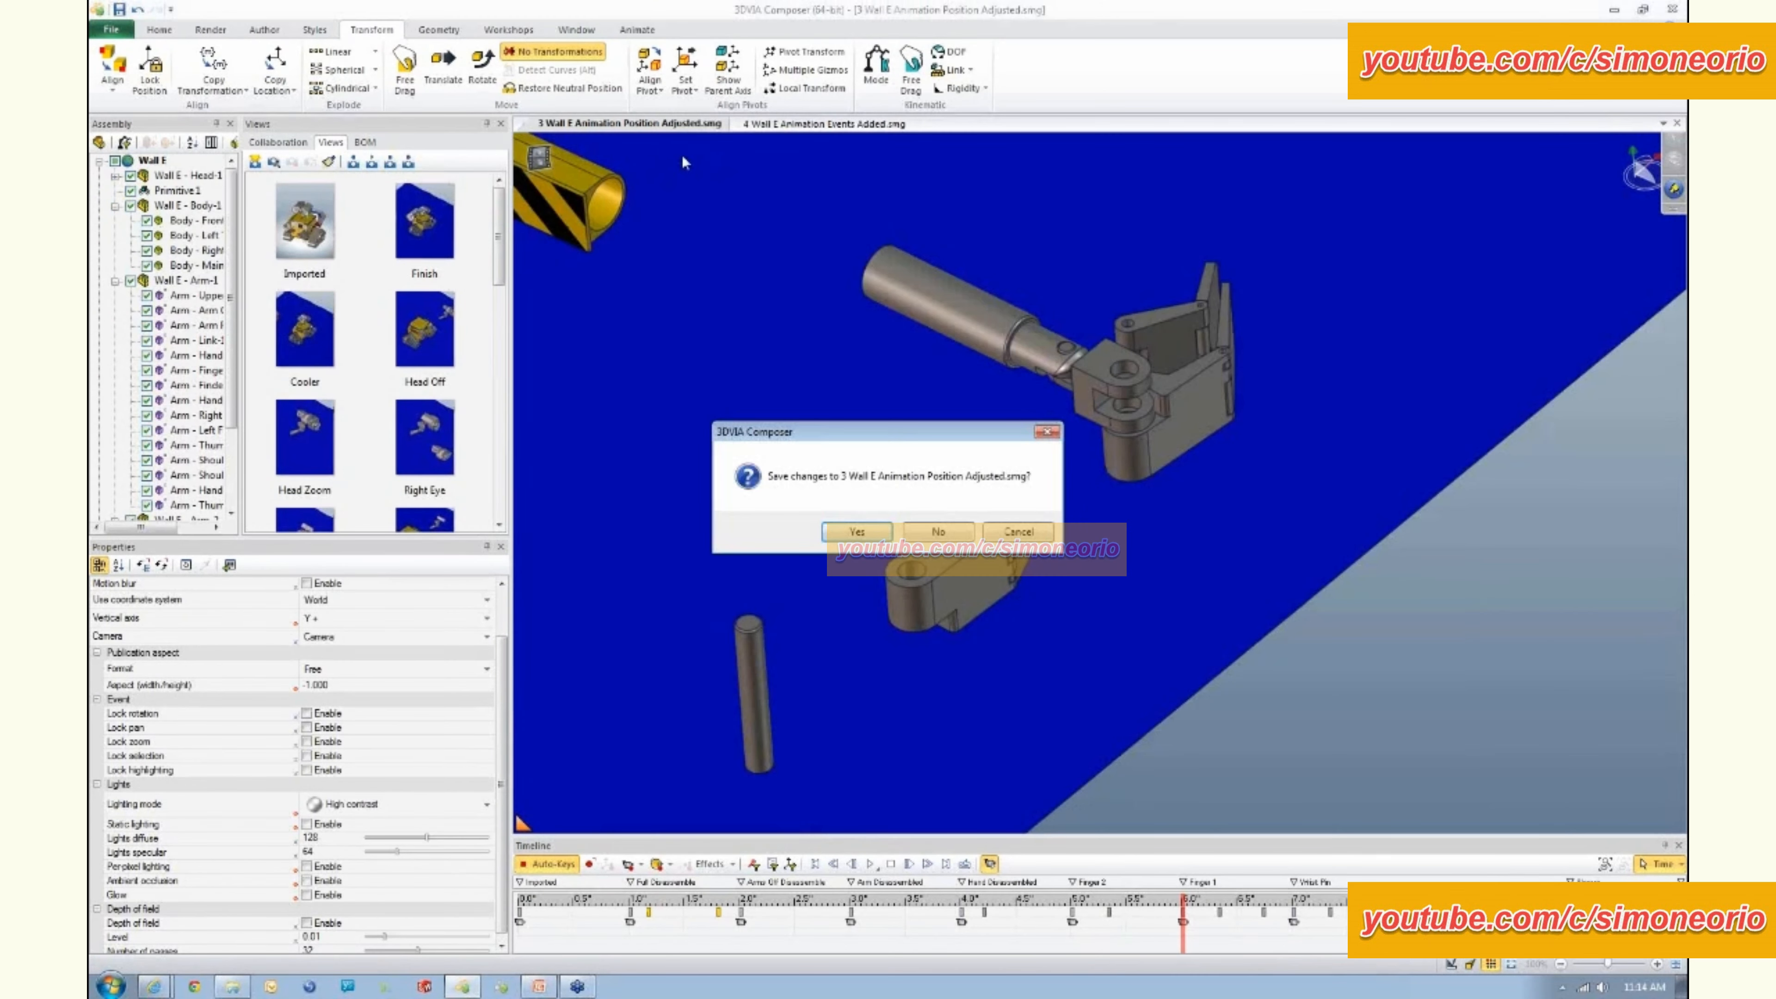
click(955, 536)
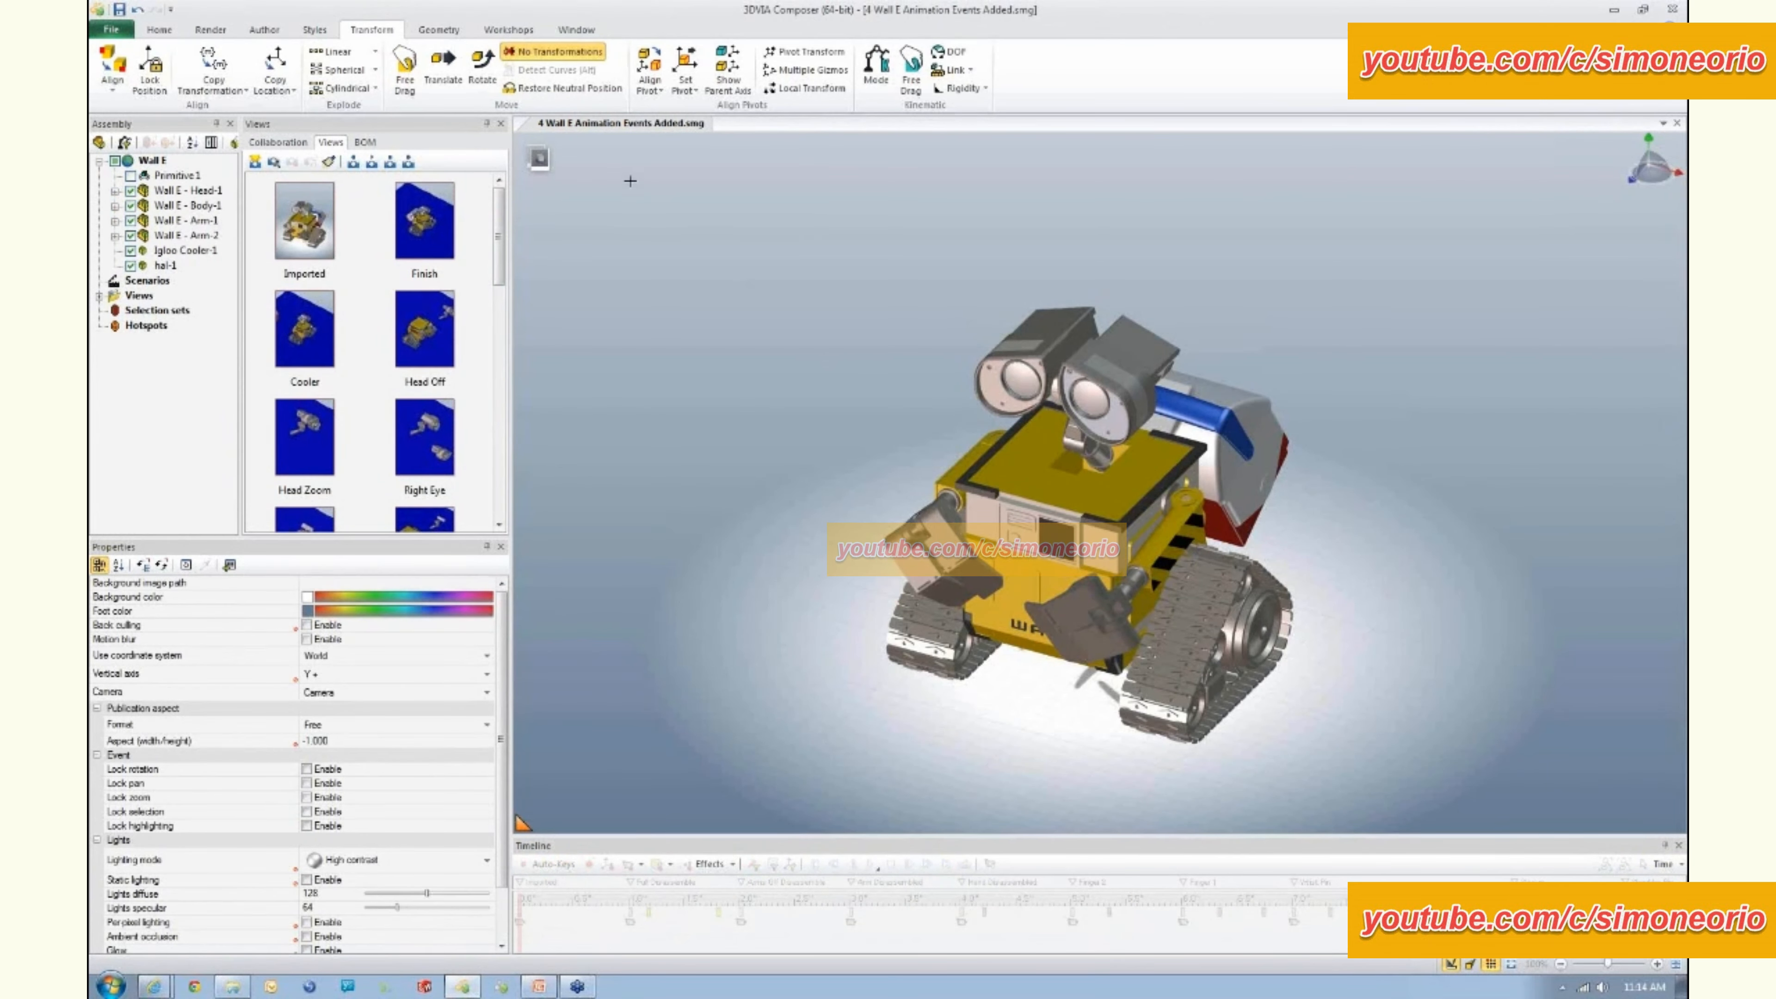
- Switch to Animation mode, go to the Hand Disassembled marker at 4.0 s and label the hand rod and the left finger
click(538, 159)
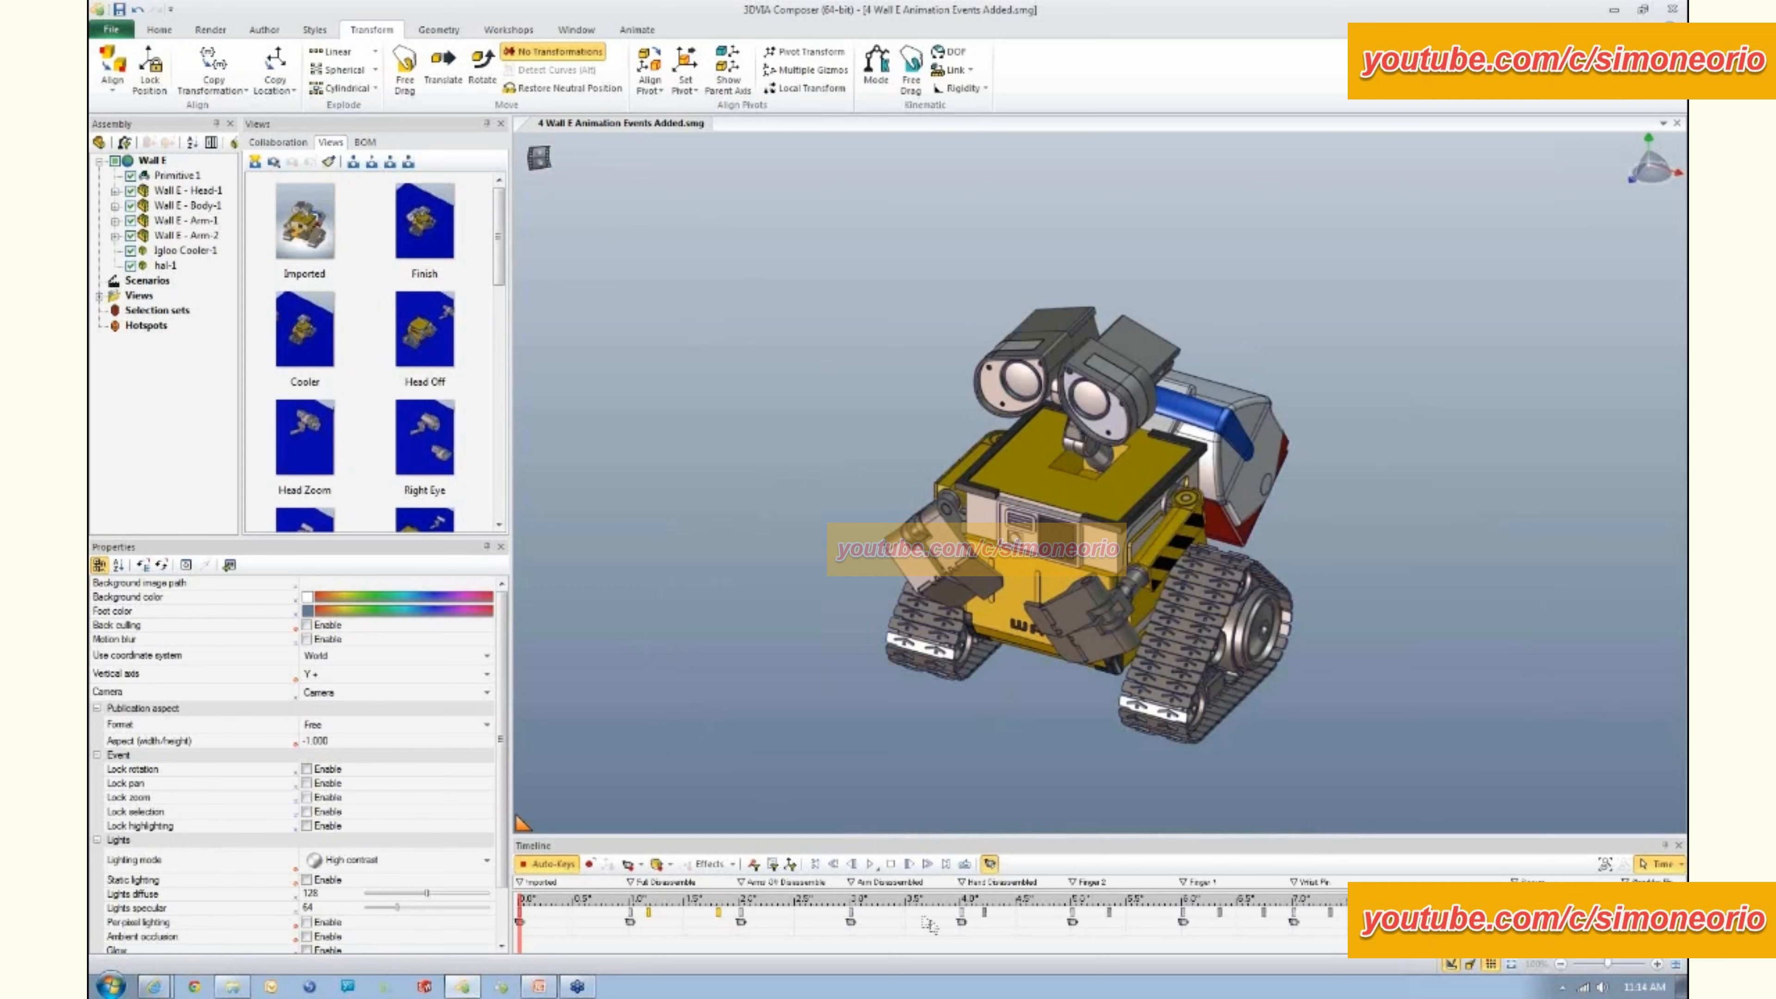
click(962, 937)
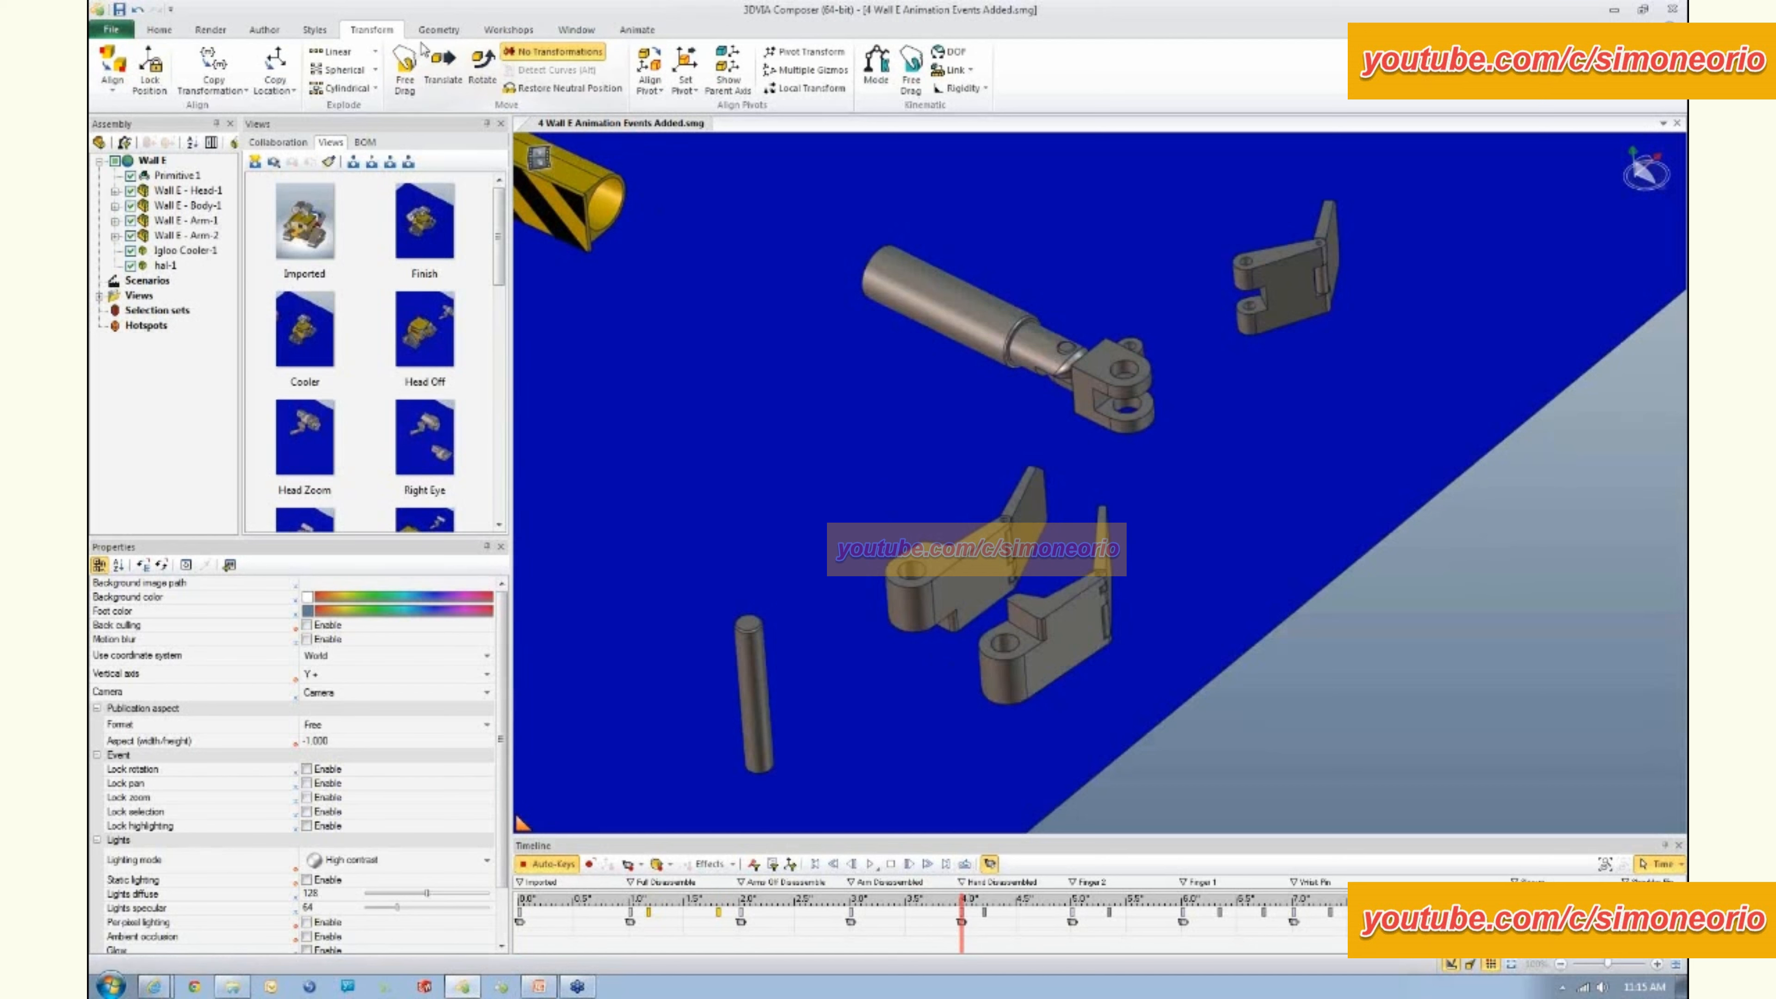
click(264, 29)
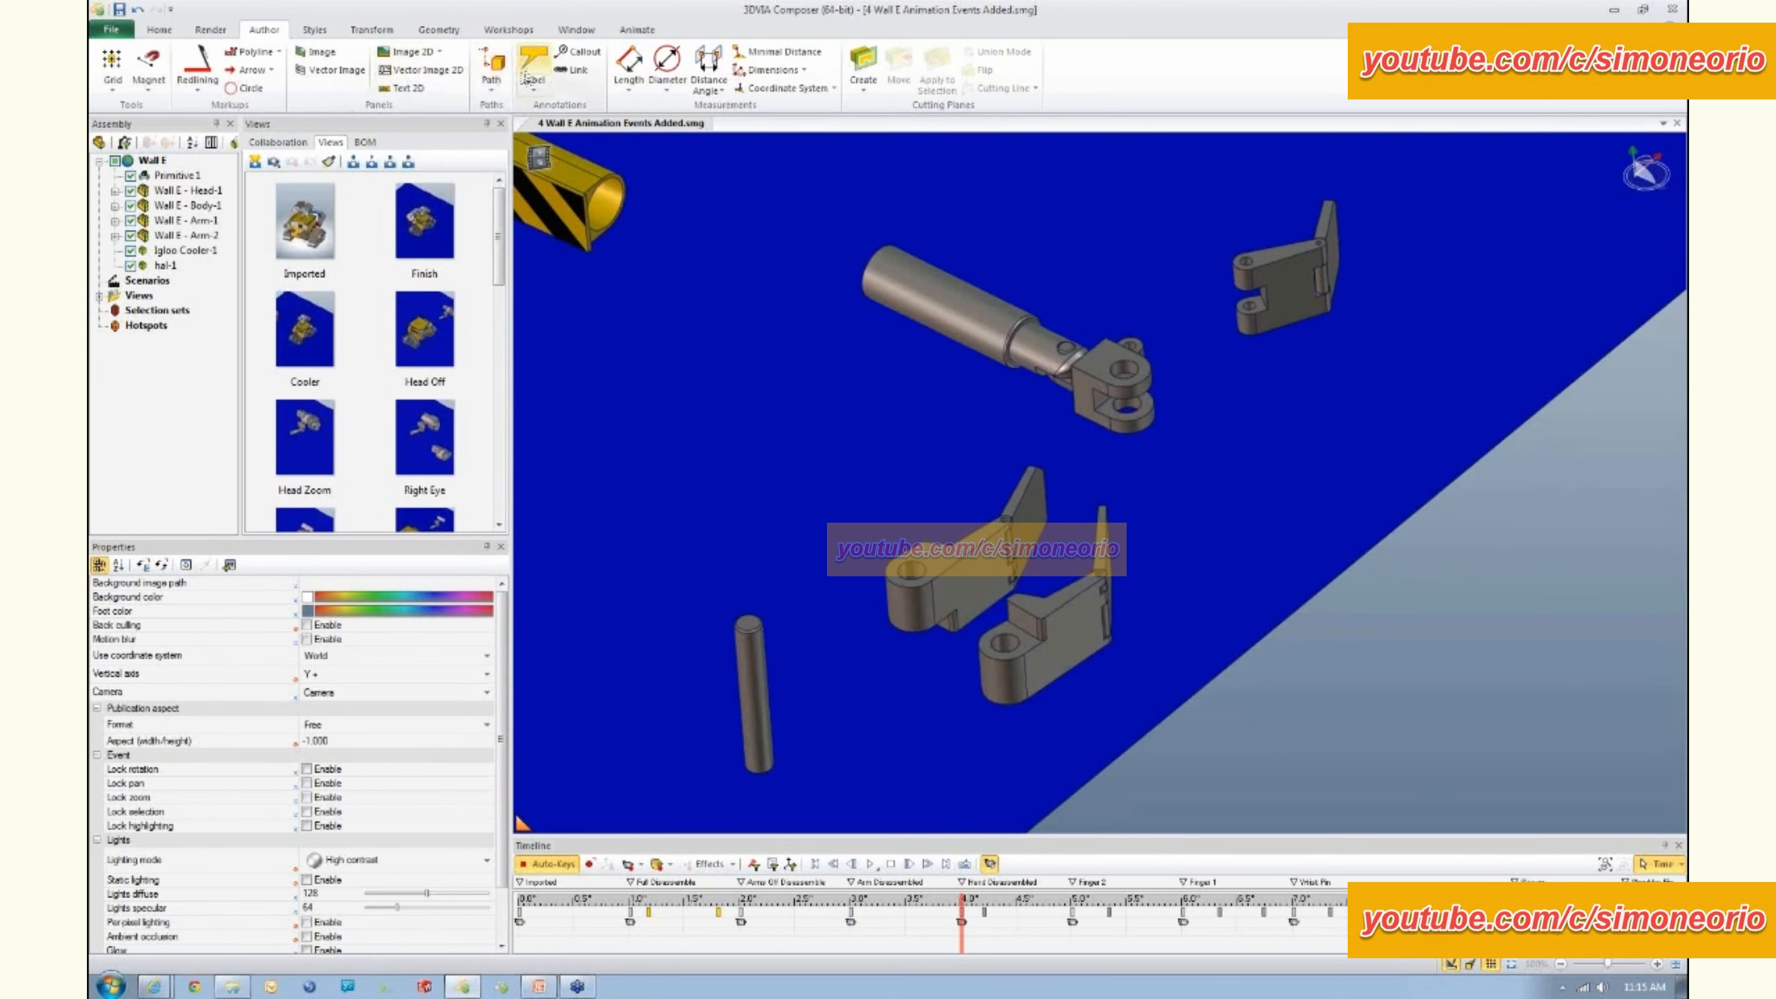
click(533, 66)
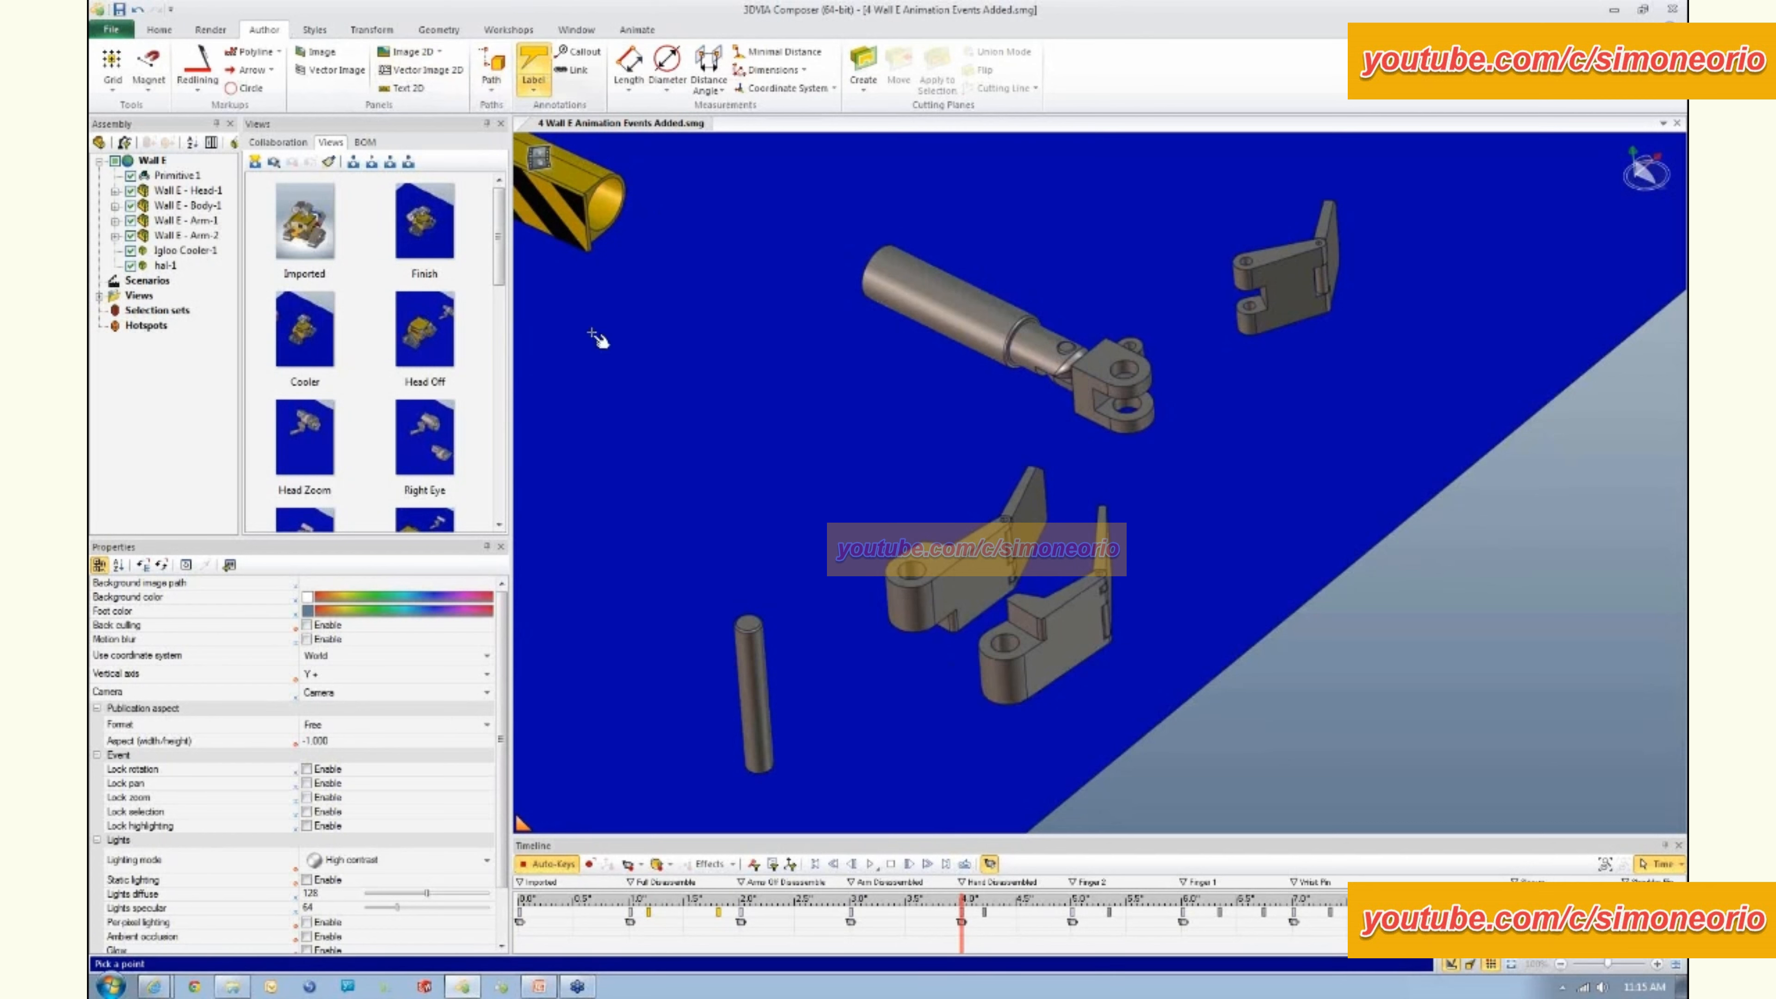
click(754, 691)
click(666, 525)
click(973, 578)
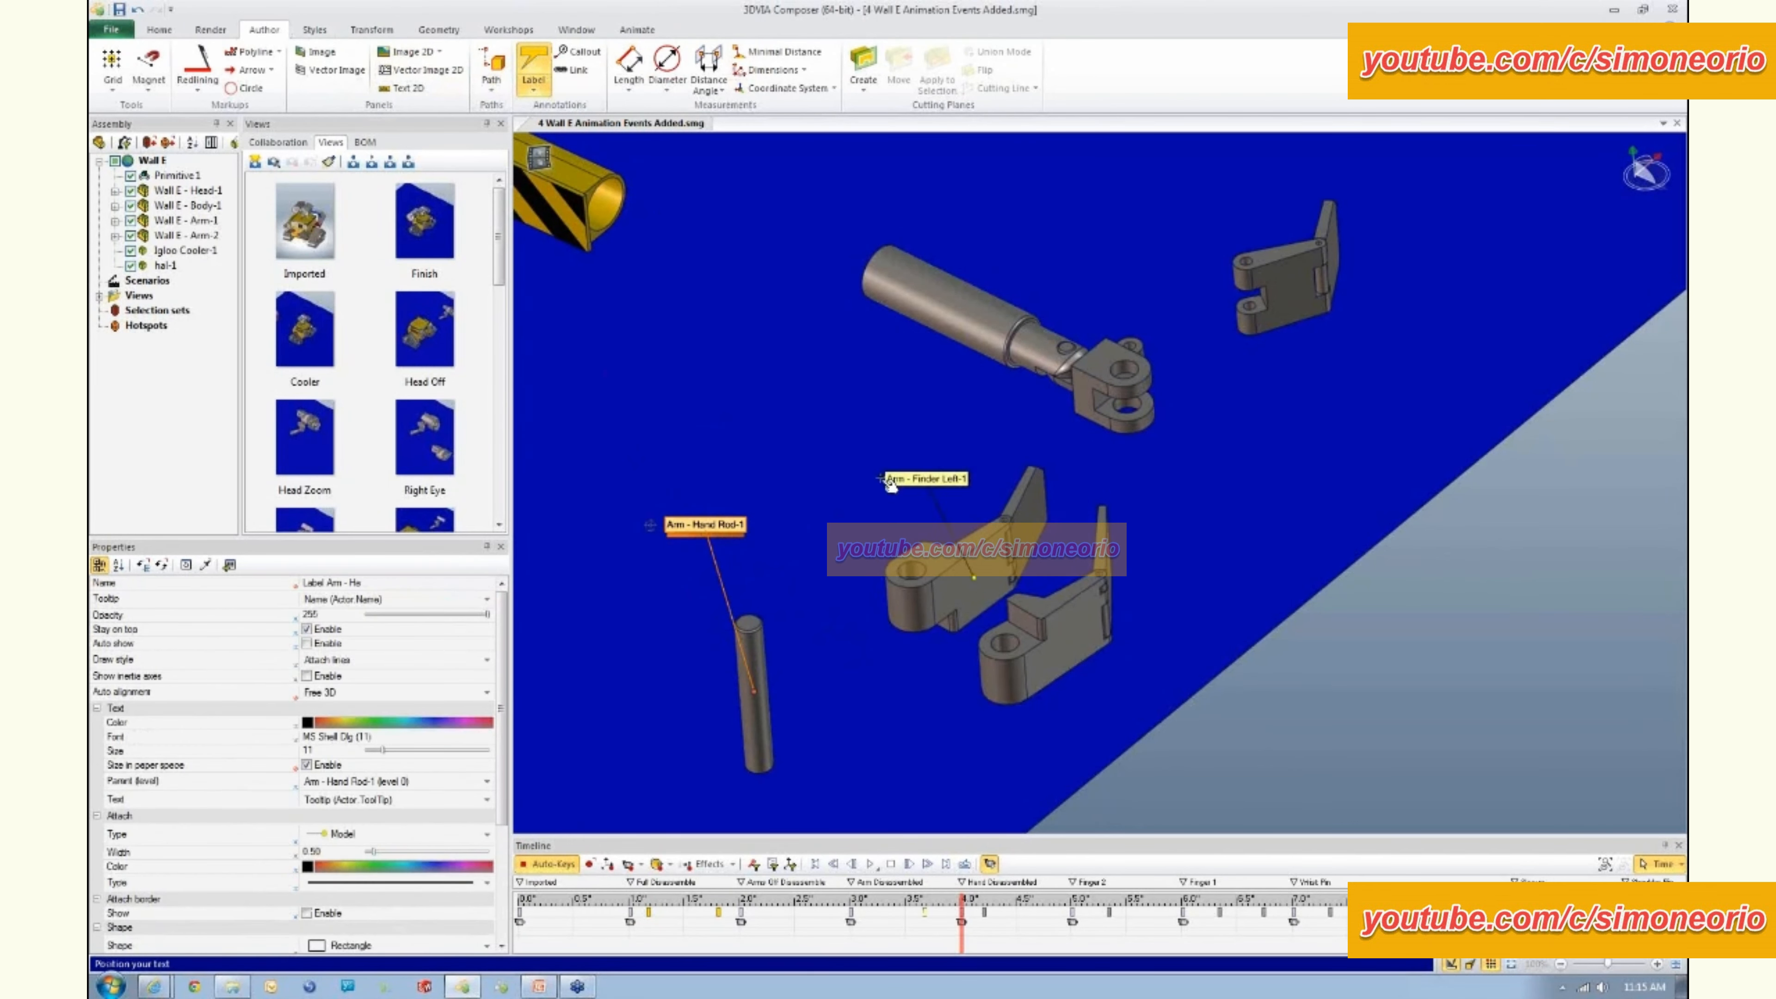
click(853, 455)
click(1071, 637)
click(1187, 558)
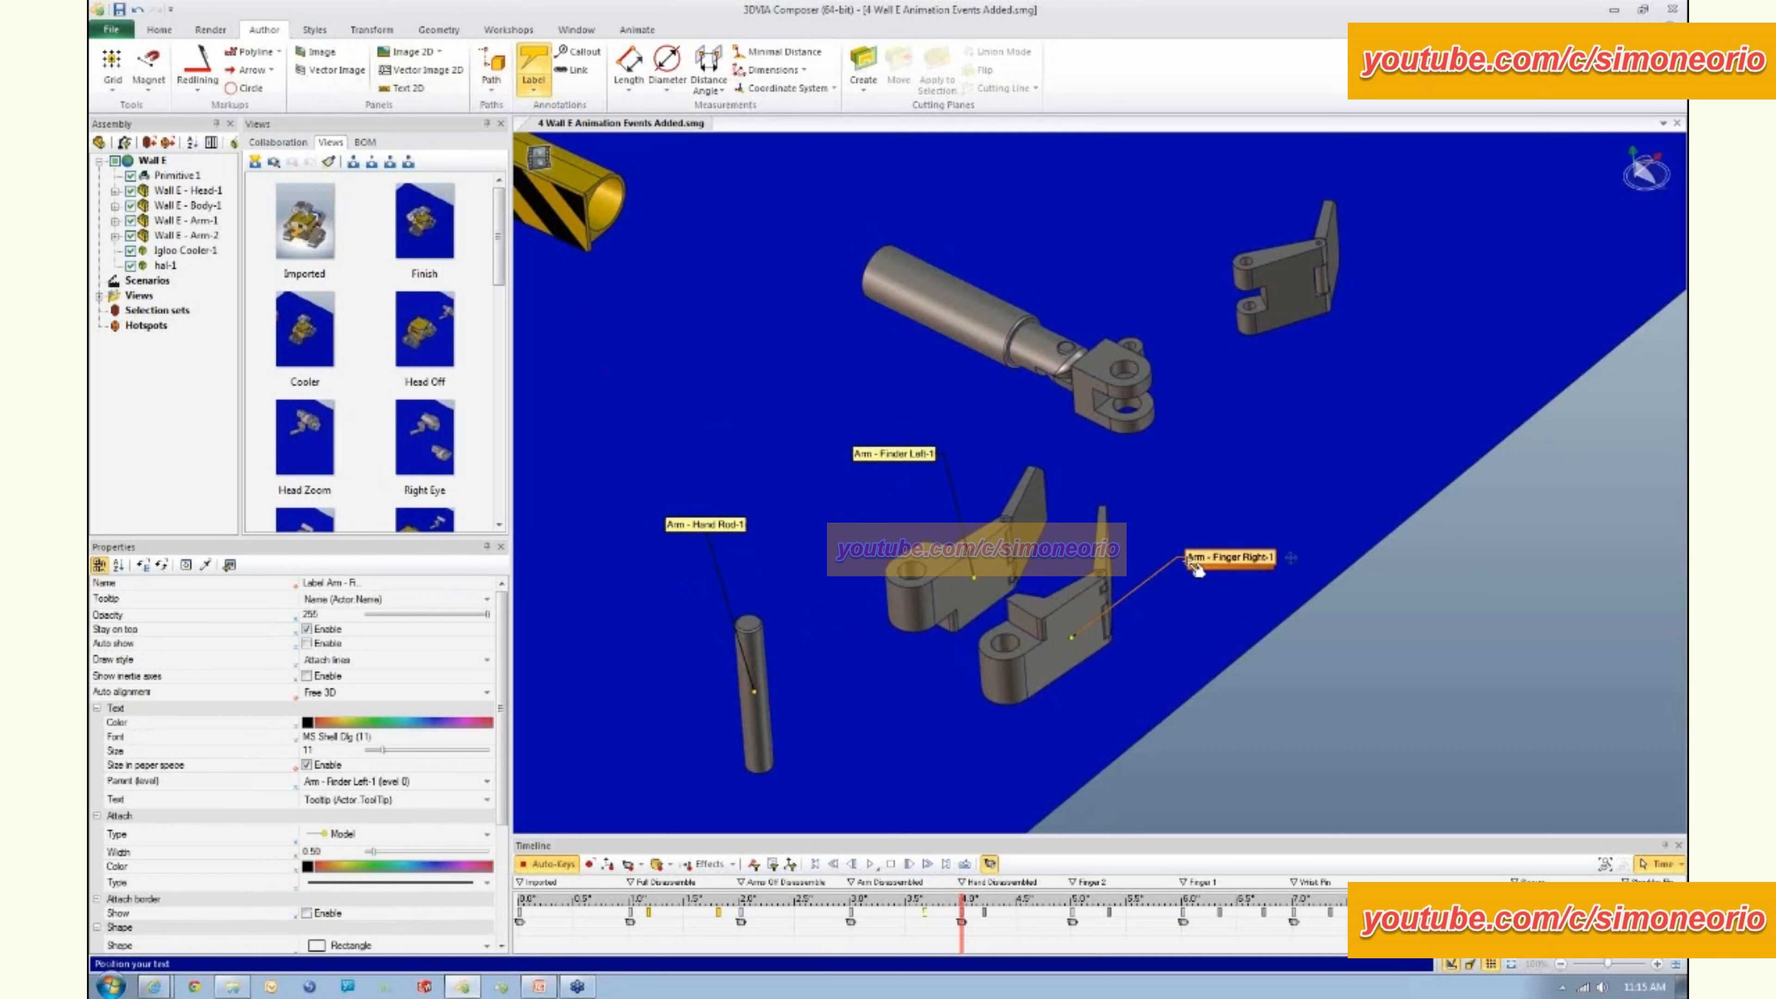
click(968, 233)
key(ctrl+z)
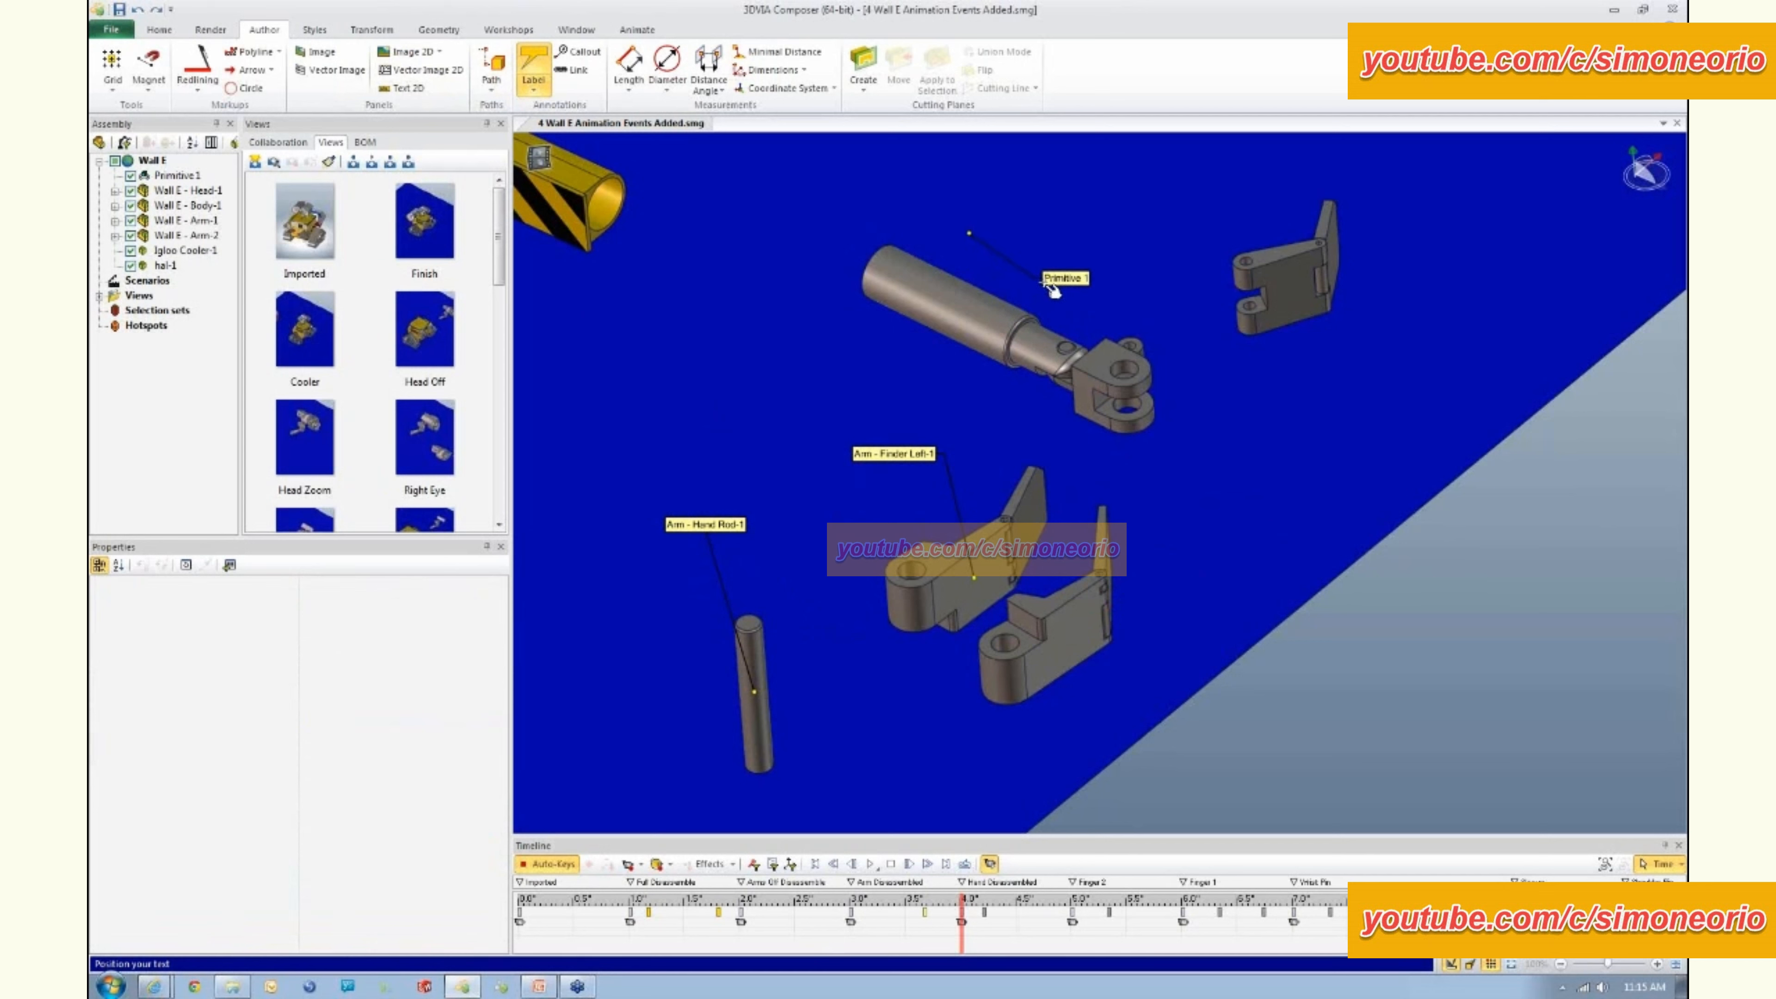
key(Escape)
- Add labels to the arm cylinder, the right finger and the thumb
click(543, 66)
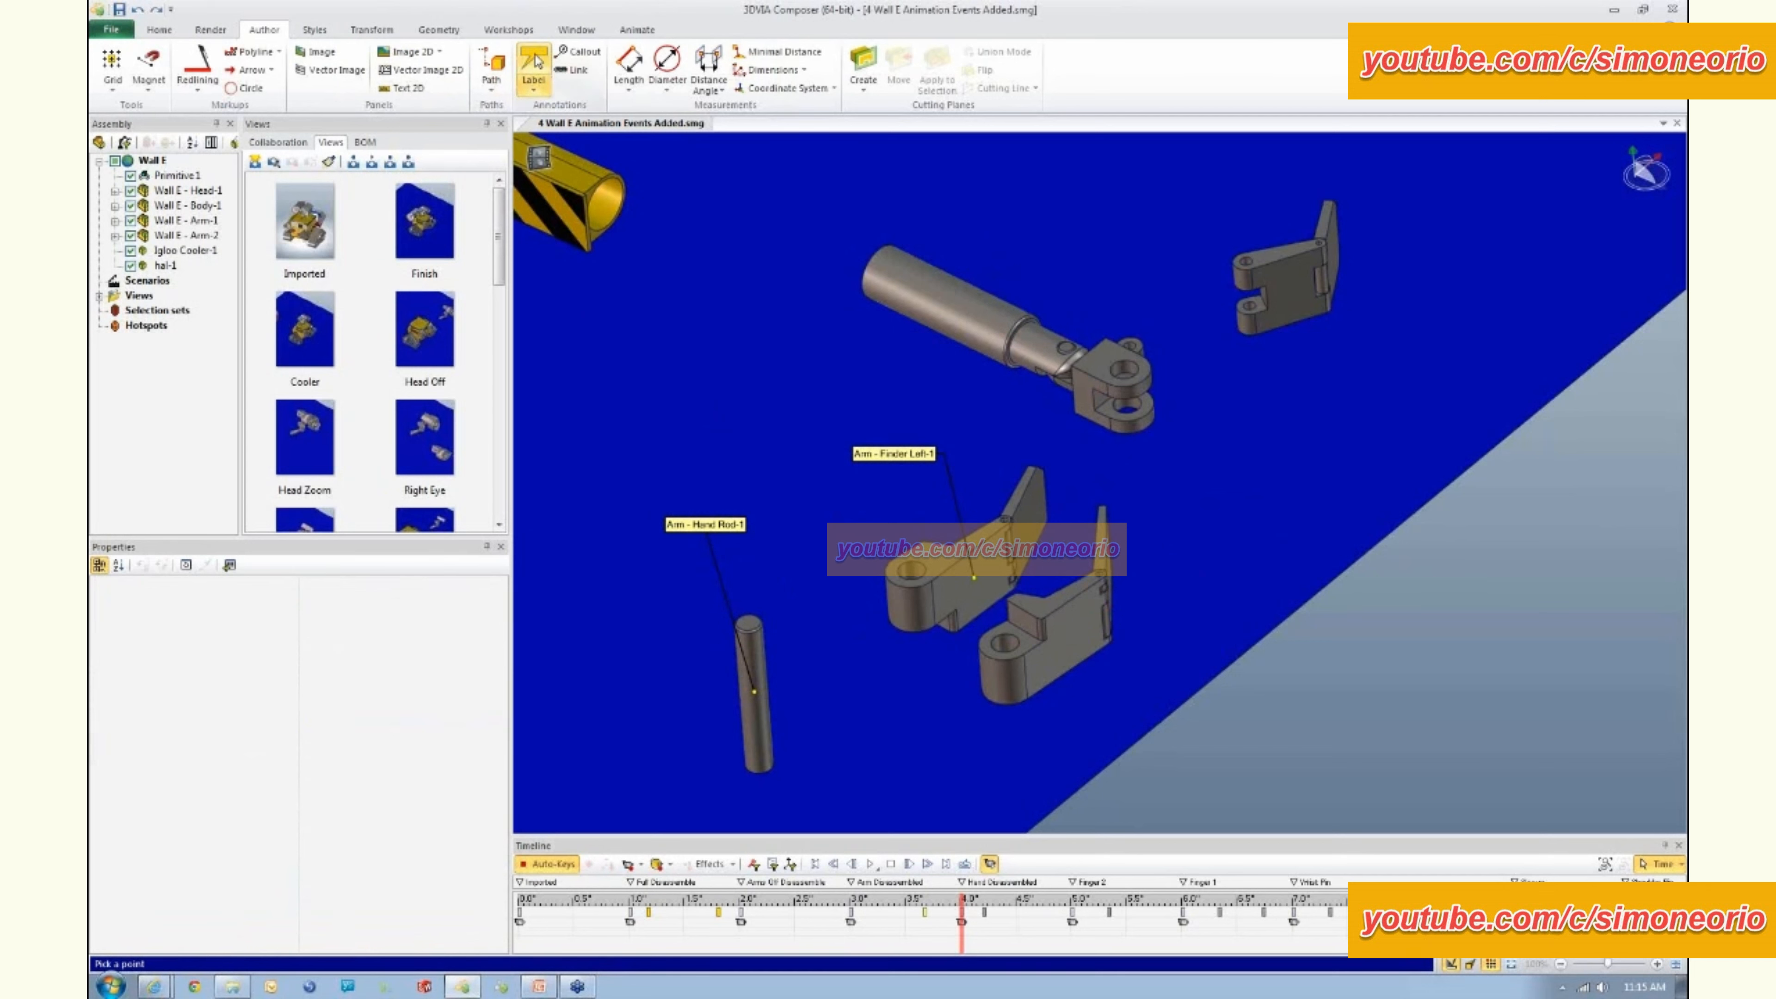
click(935, 307)
click(1095, 231)
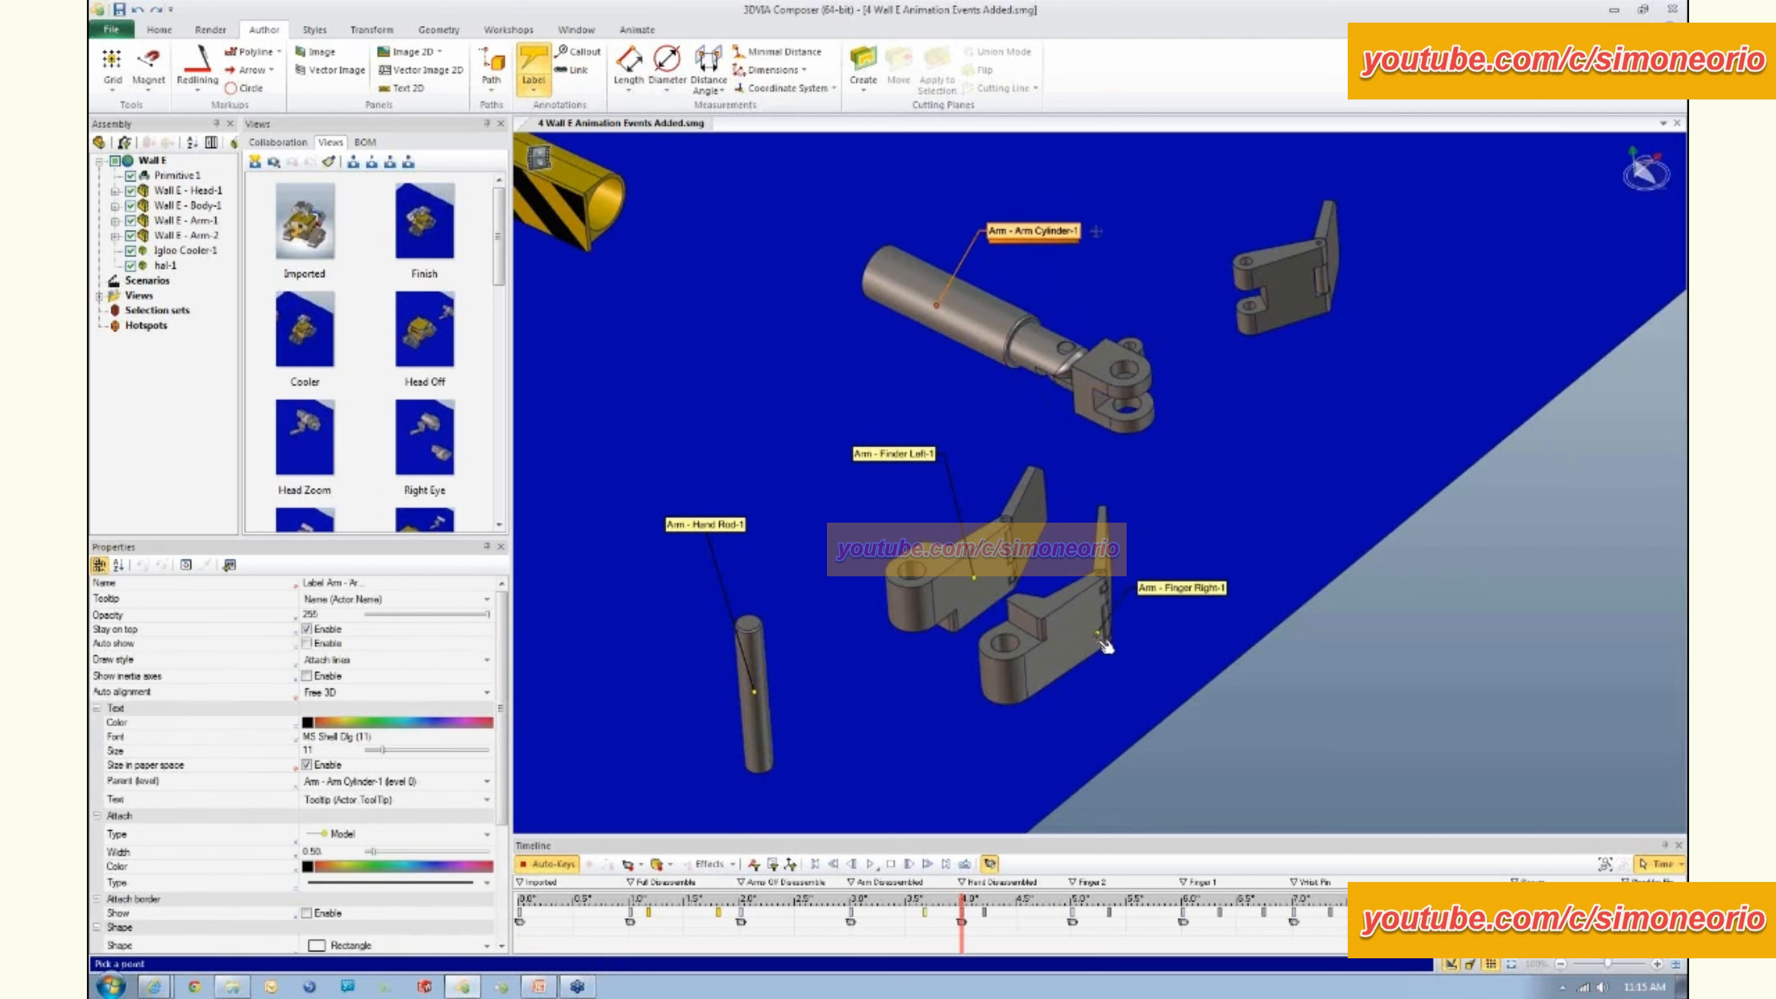
click(1073, 639)
click(1275, 576)
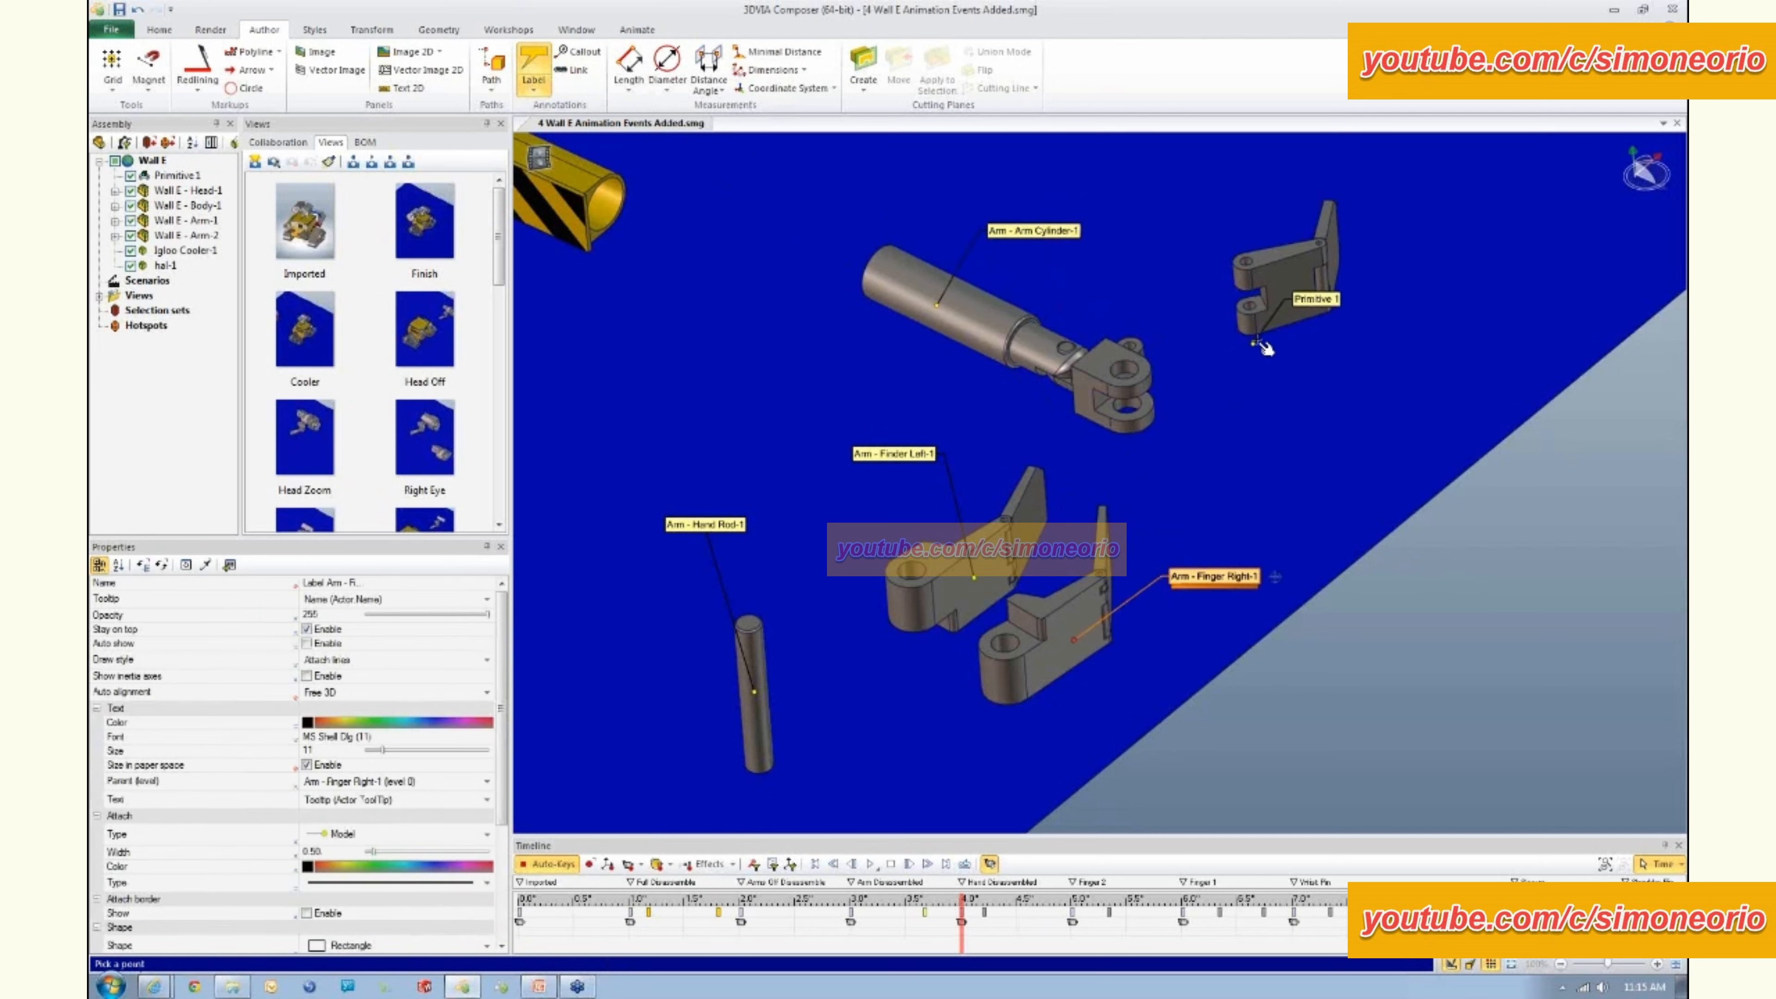
click(1293, 293)
click(1346, 375)
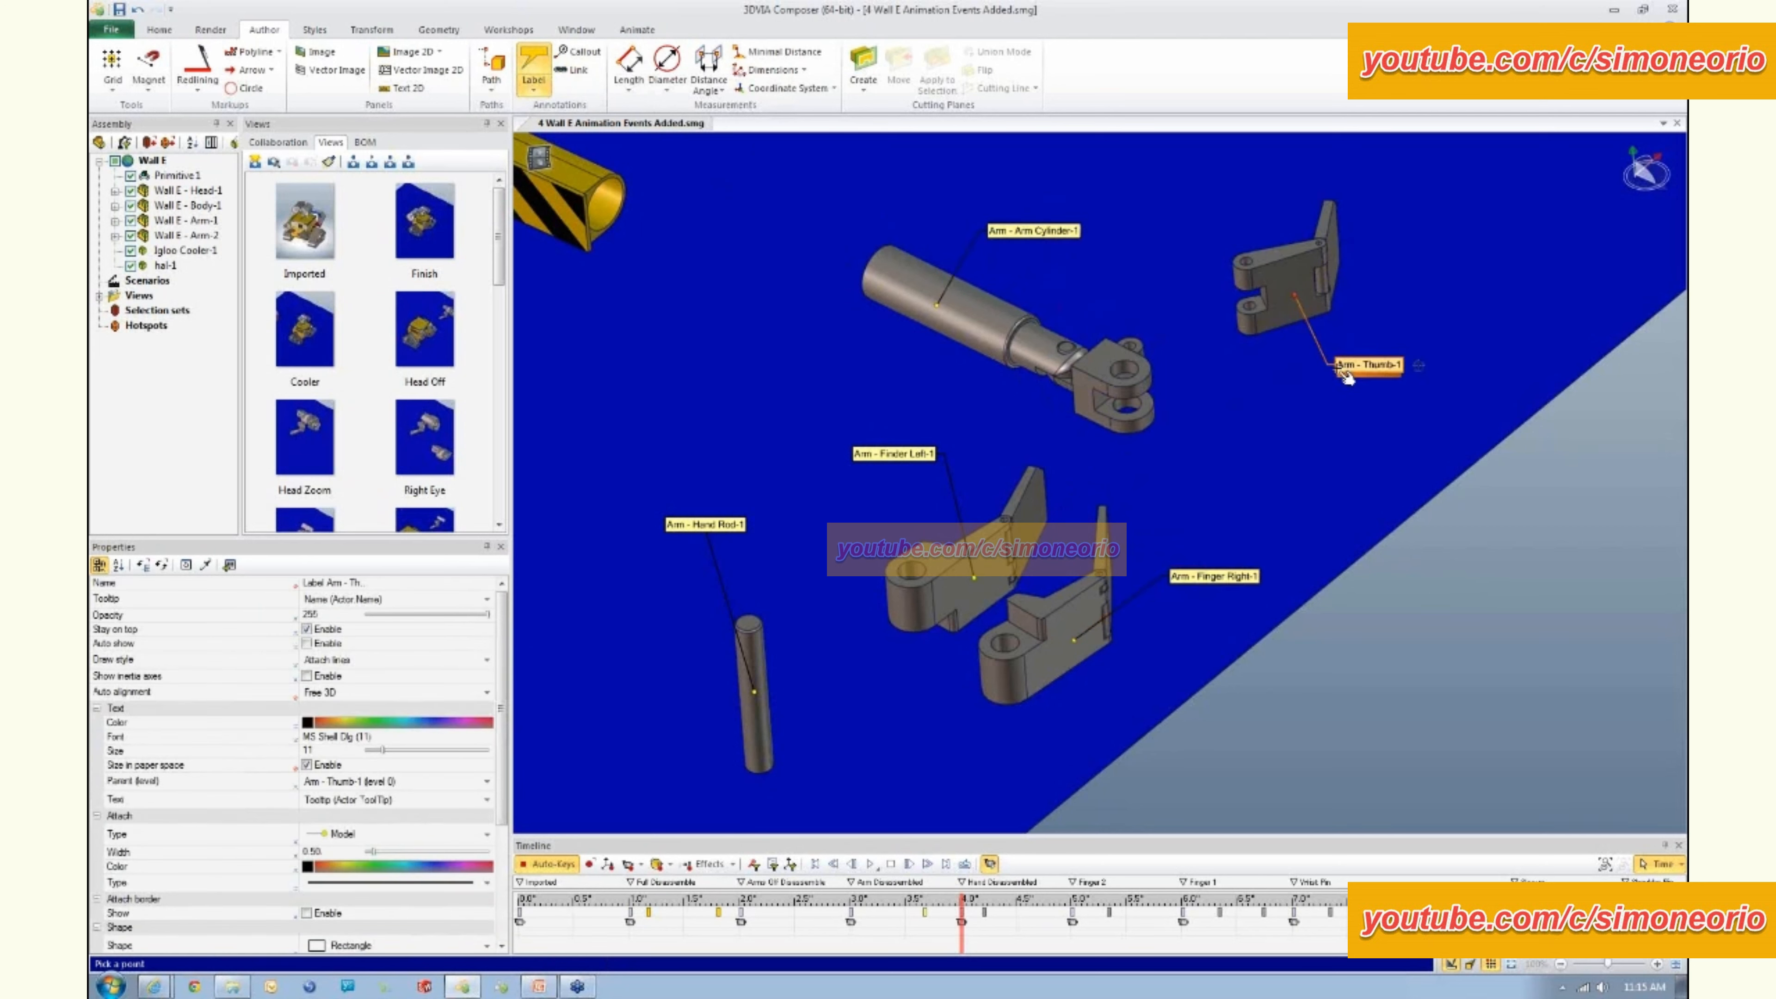
key(Escape)
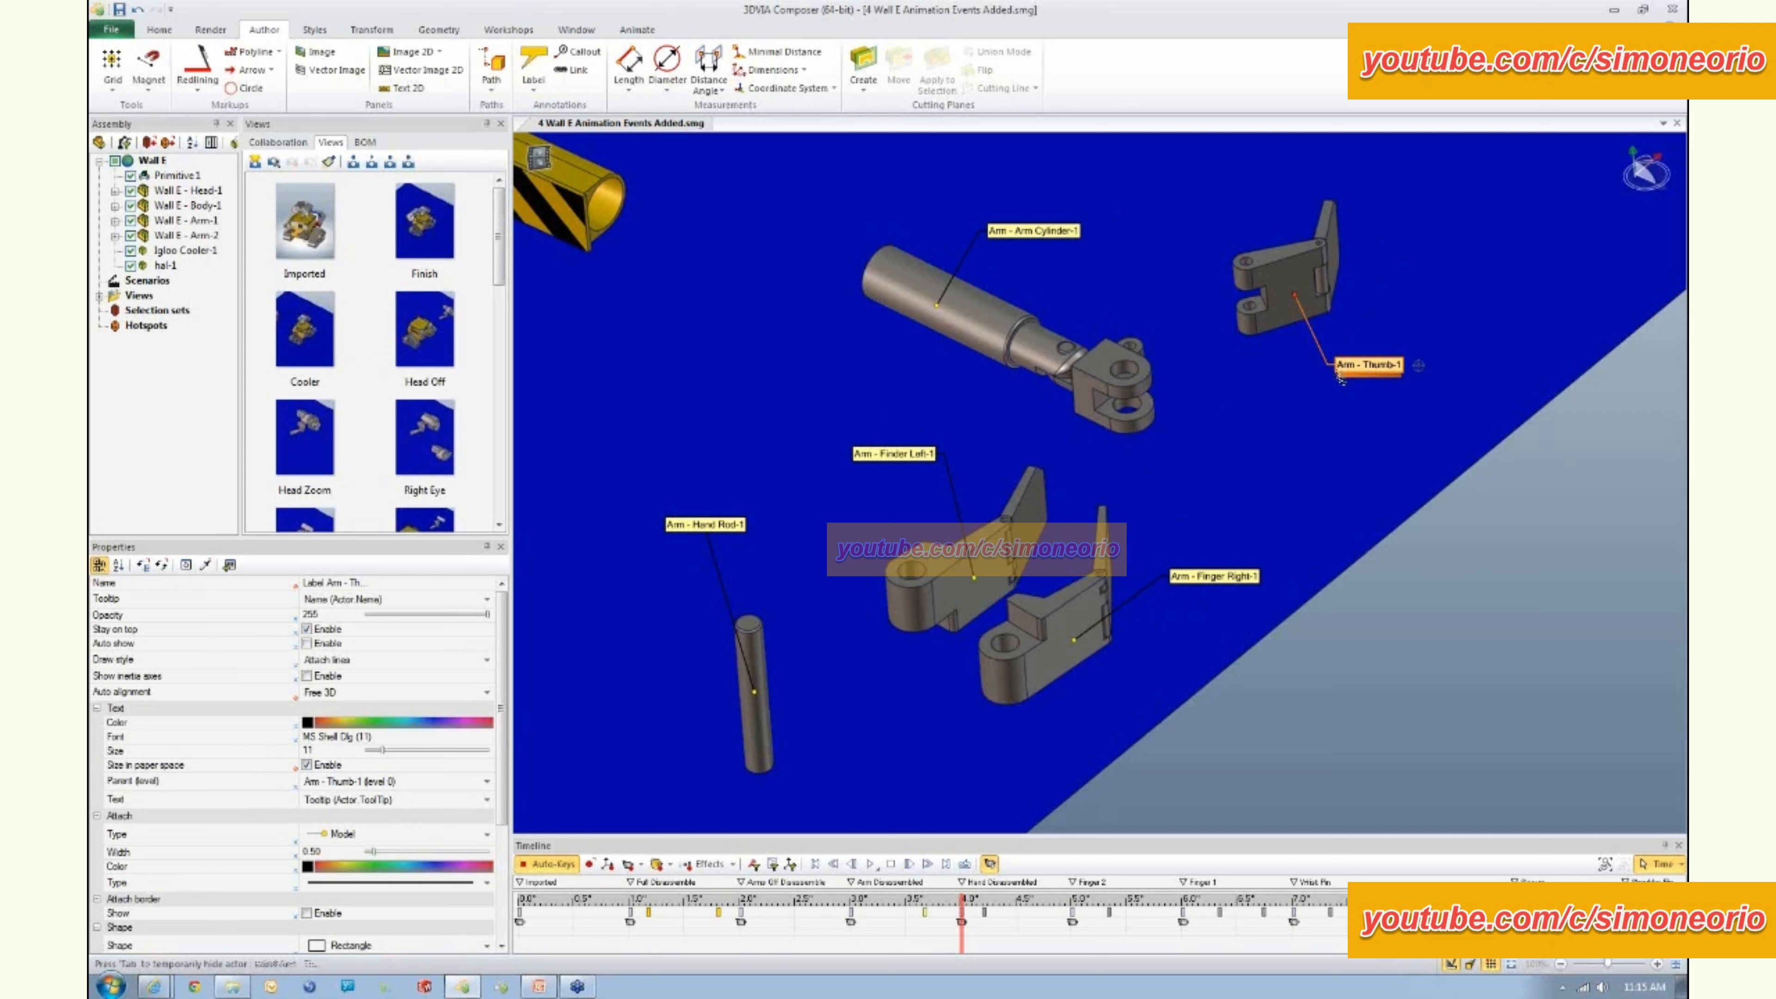
- Set the text size of all five arm part labels to 25
click(1248, 572)
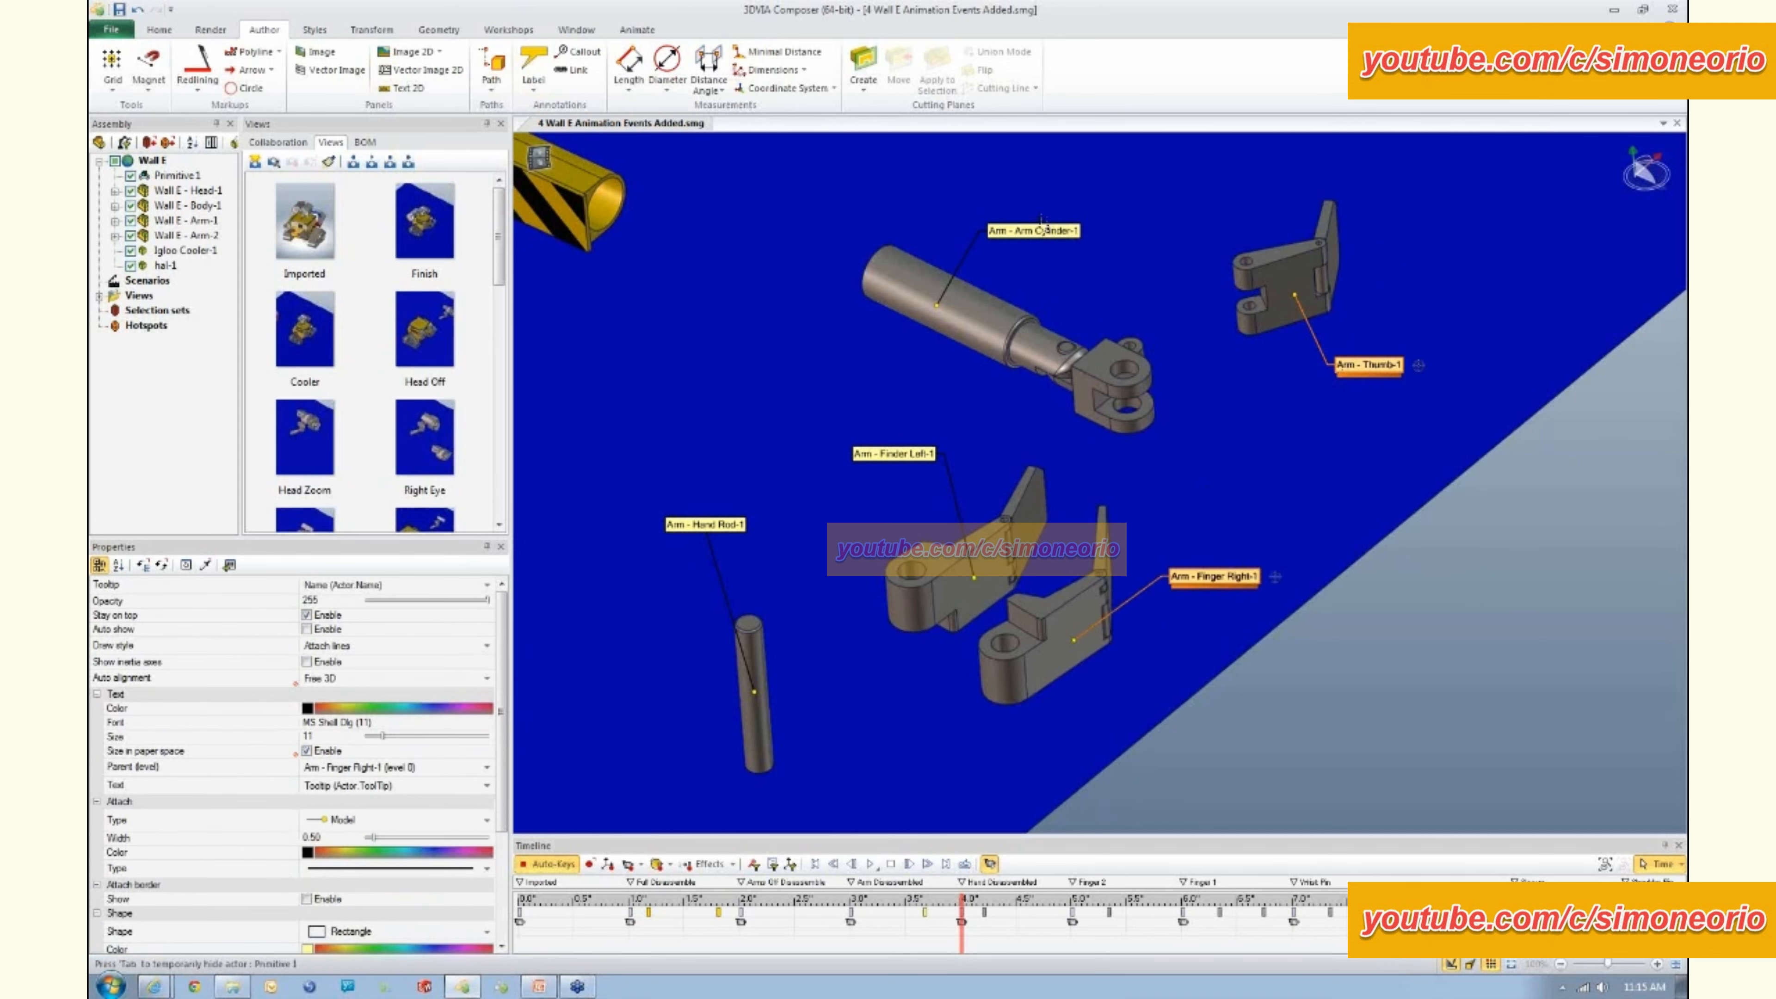
ctrl+click(1042, 230)
ctrl+click(910, 451)
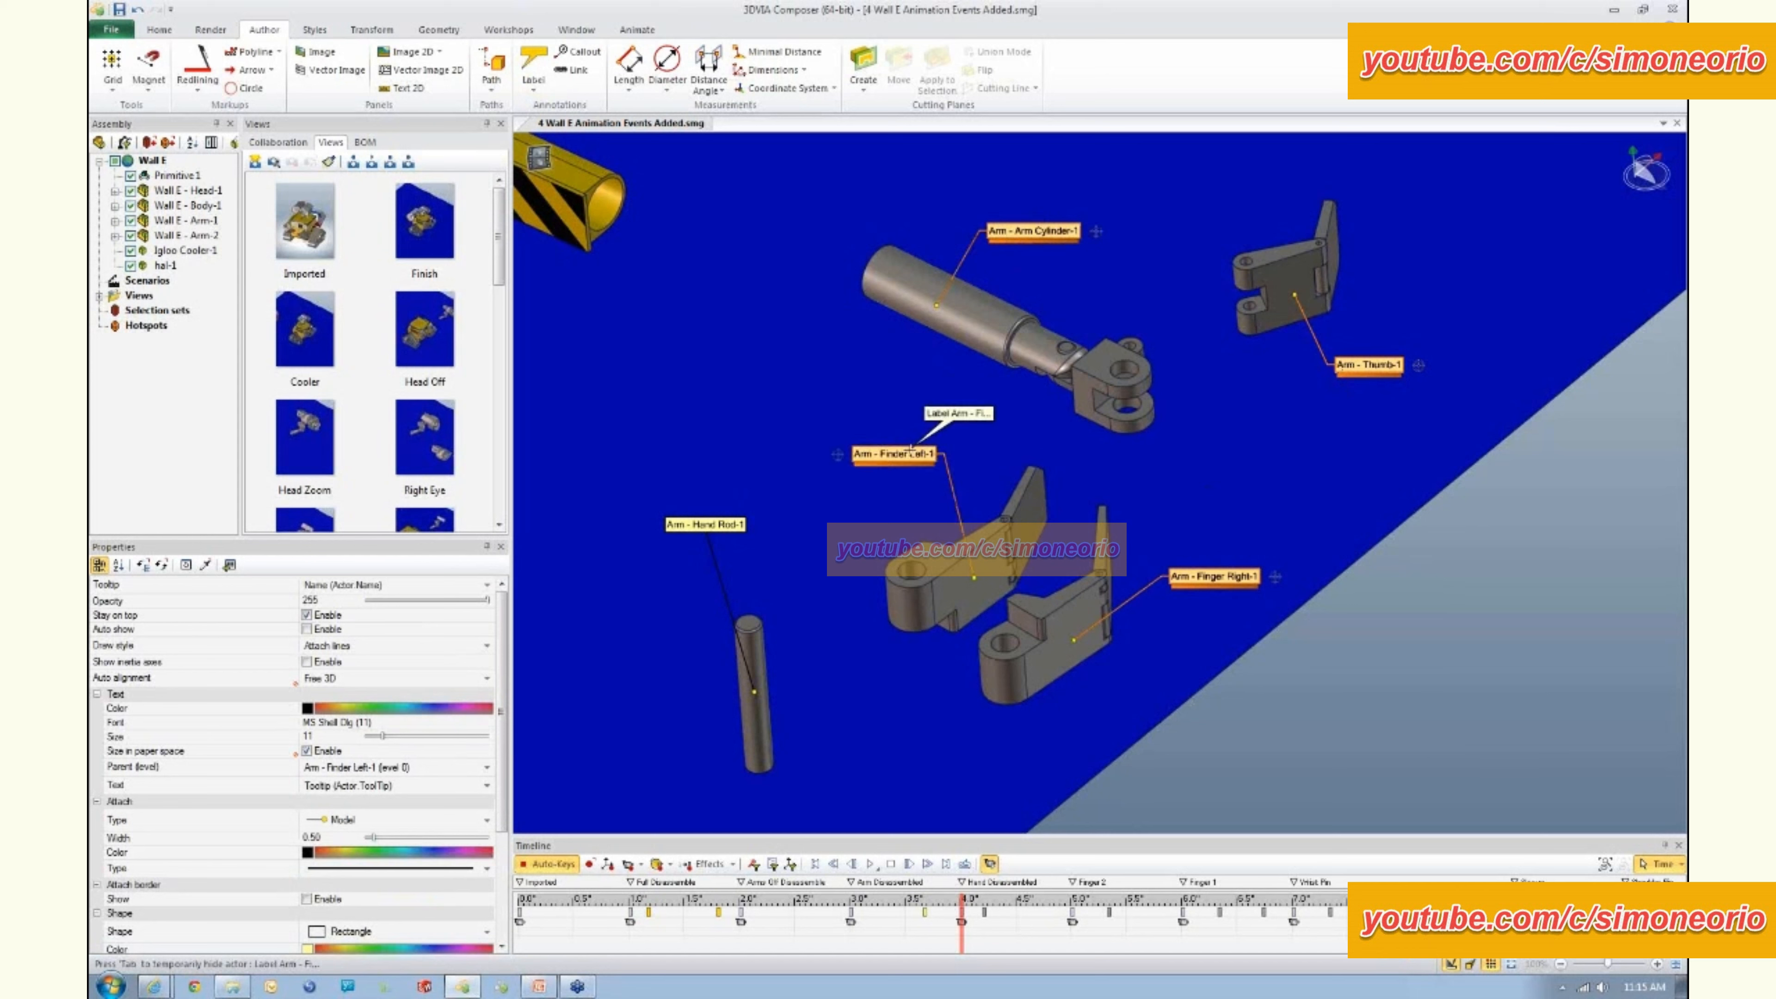
ctrl+click(727, 518)
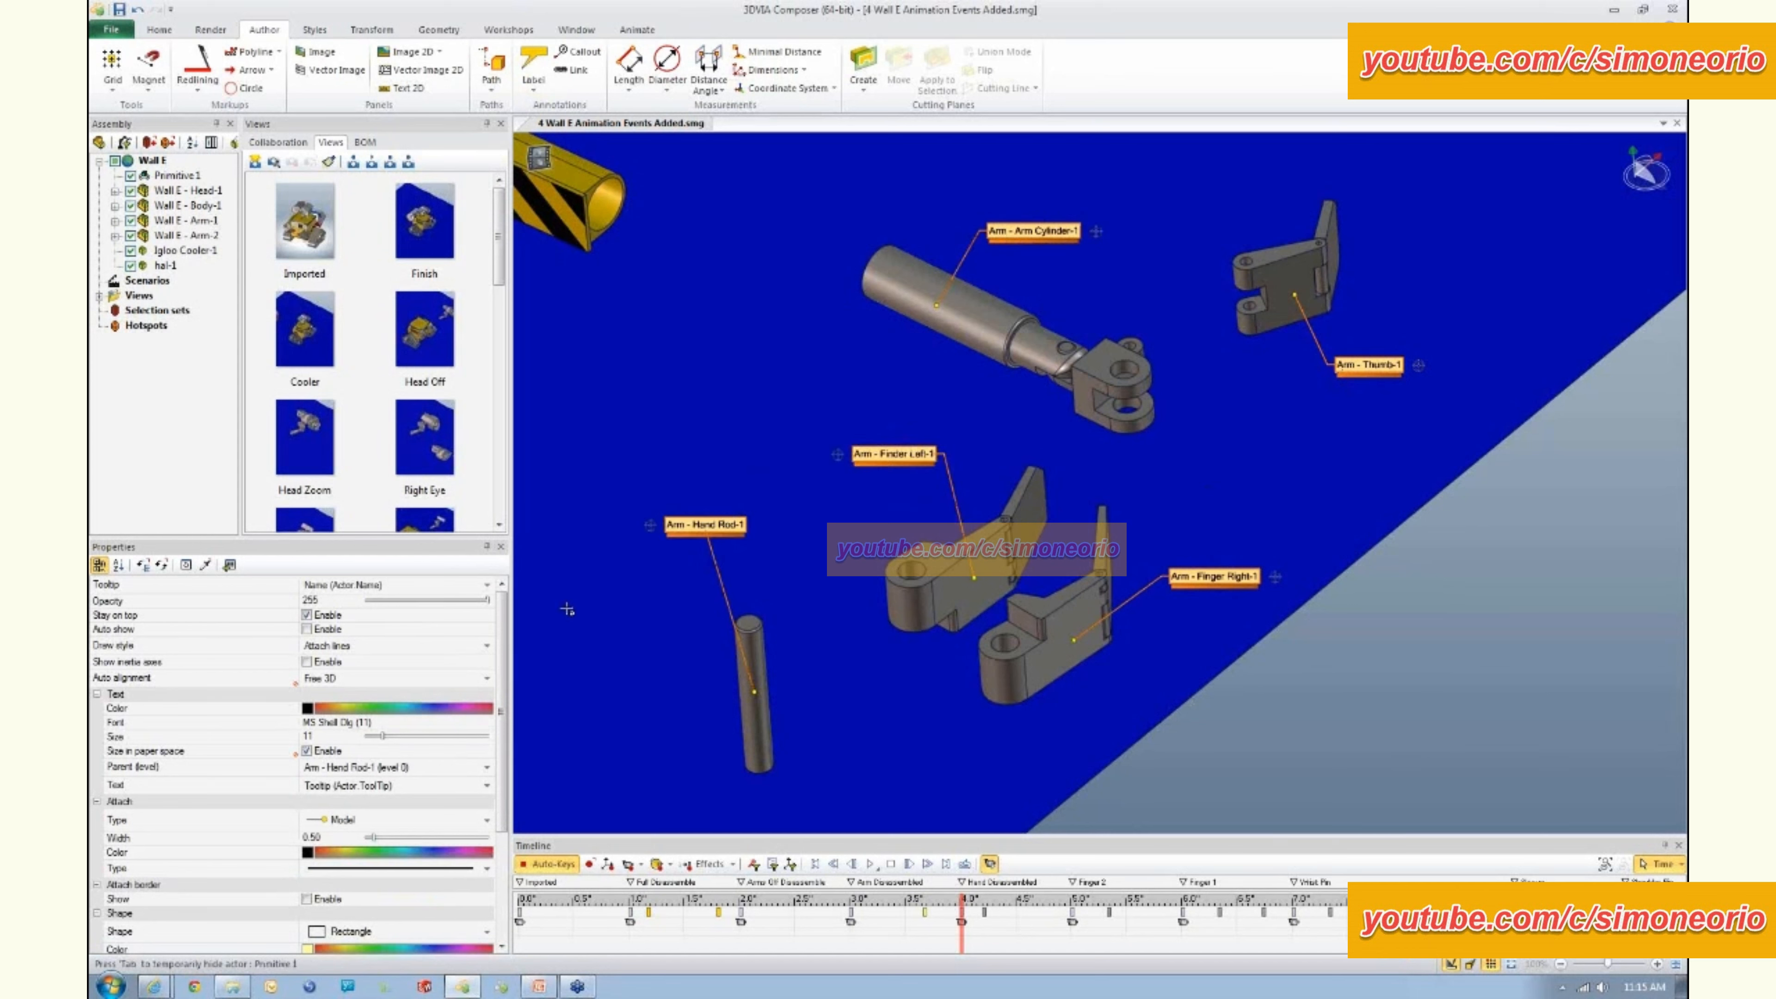
drag(384, 737, 409, 744)
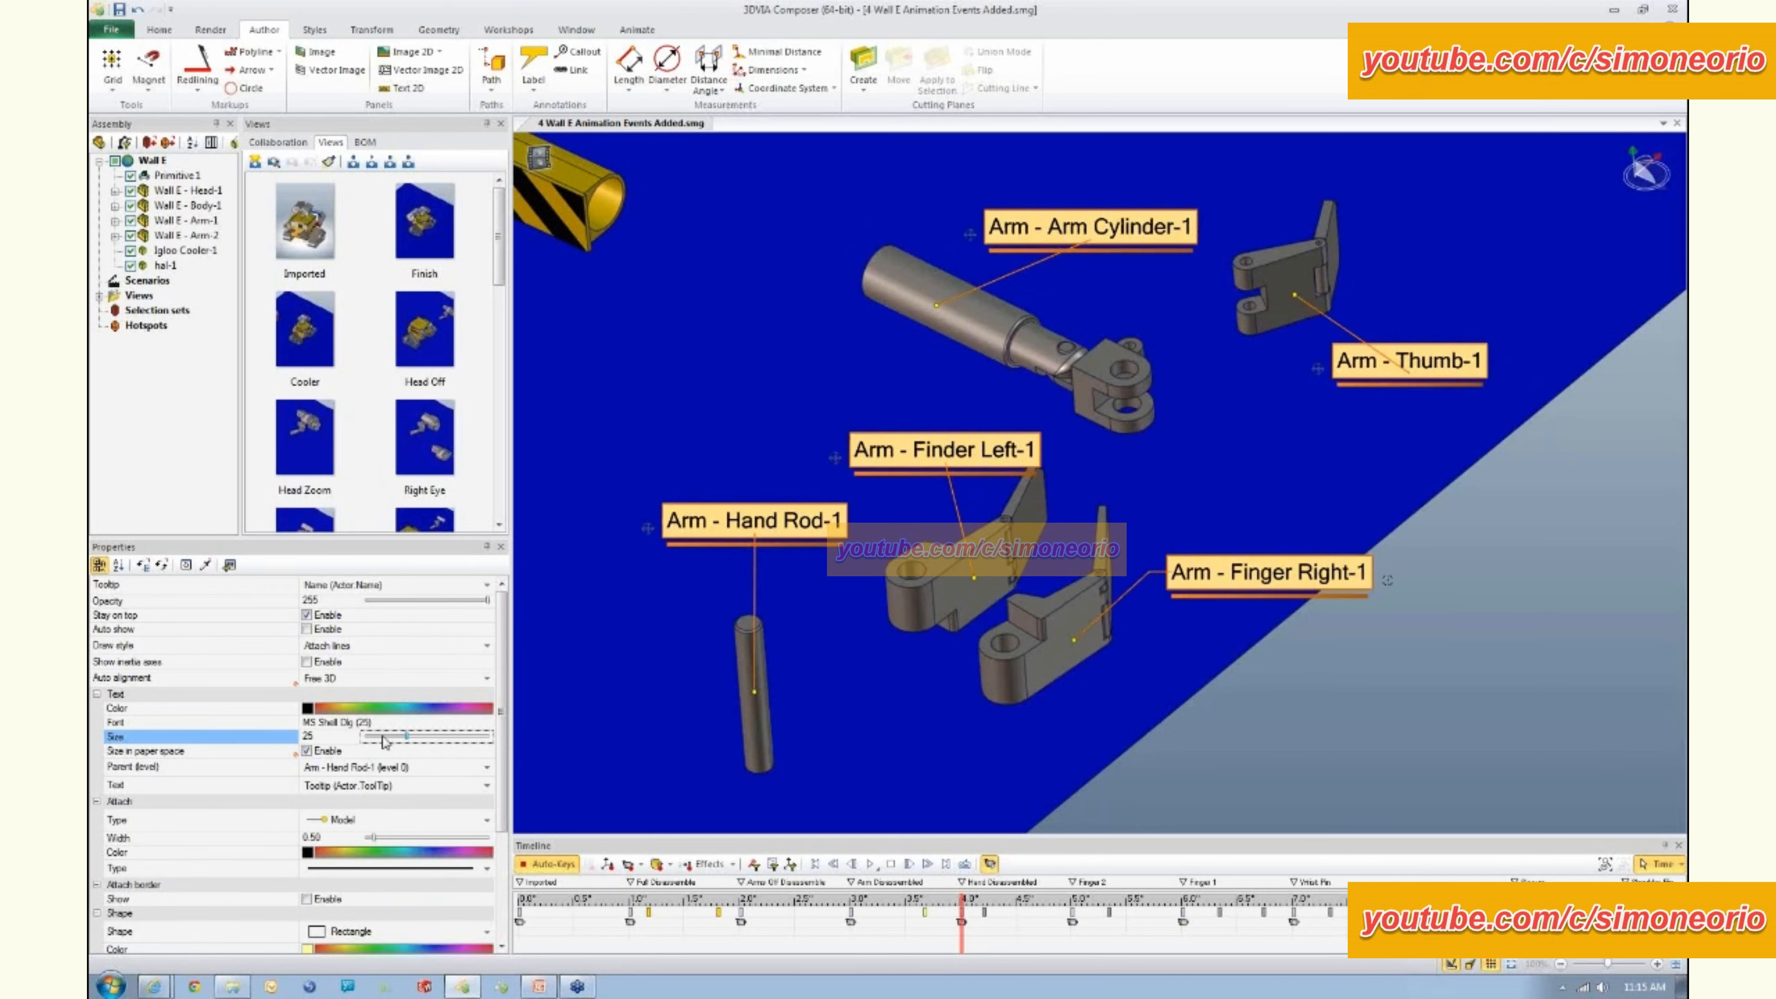
- Set the selected labels' text to SW Component Name and their attach type to Gradient tooltip
click(149, 569)
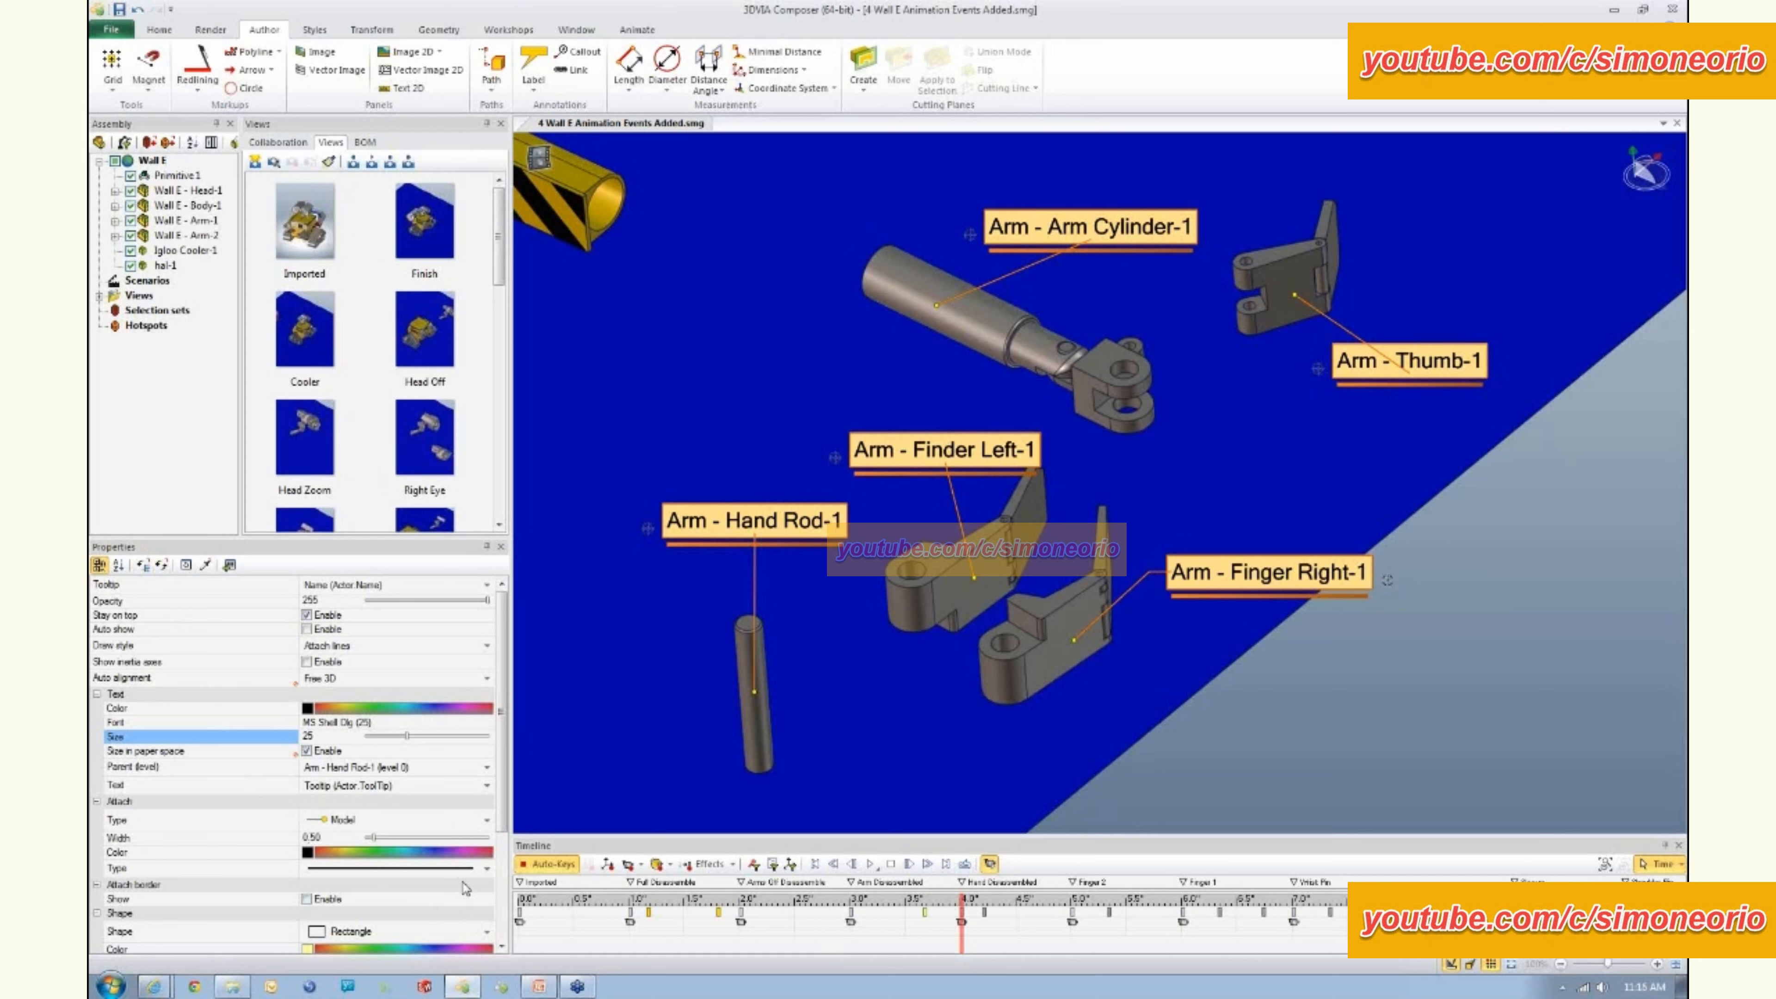
click(486, 787)
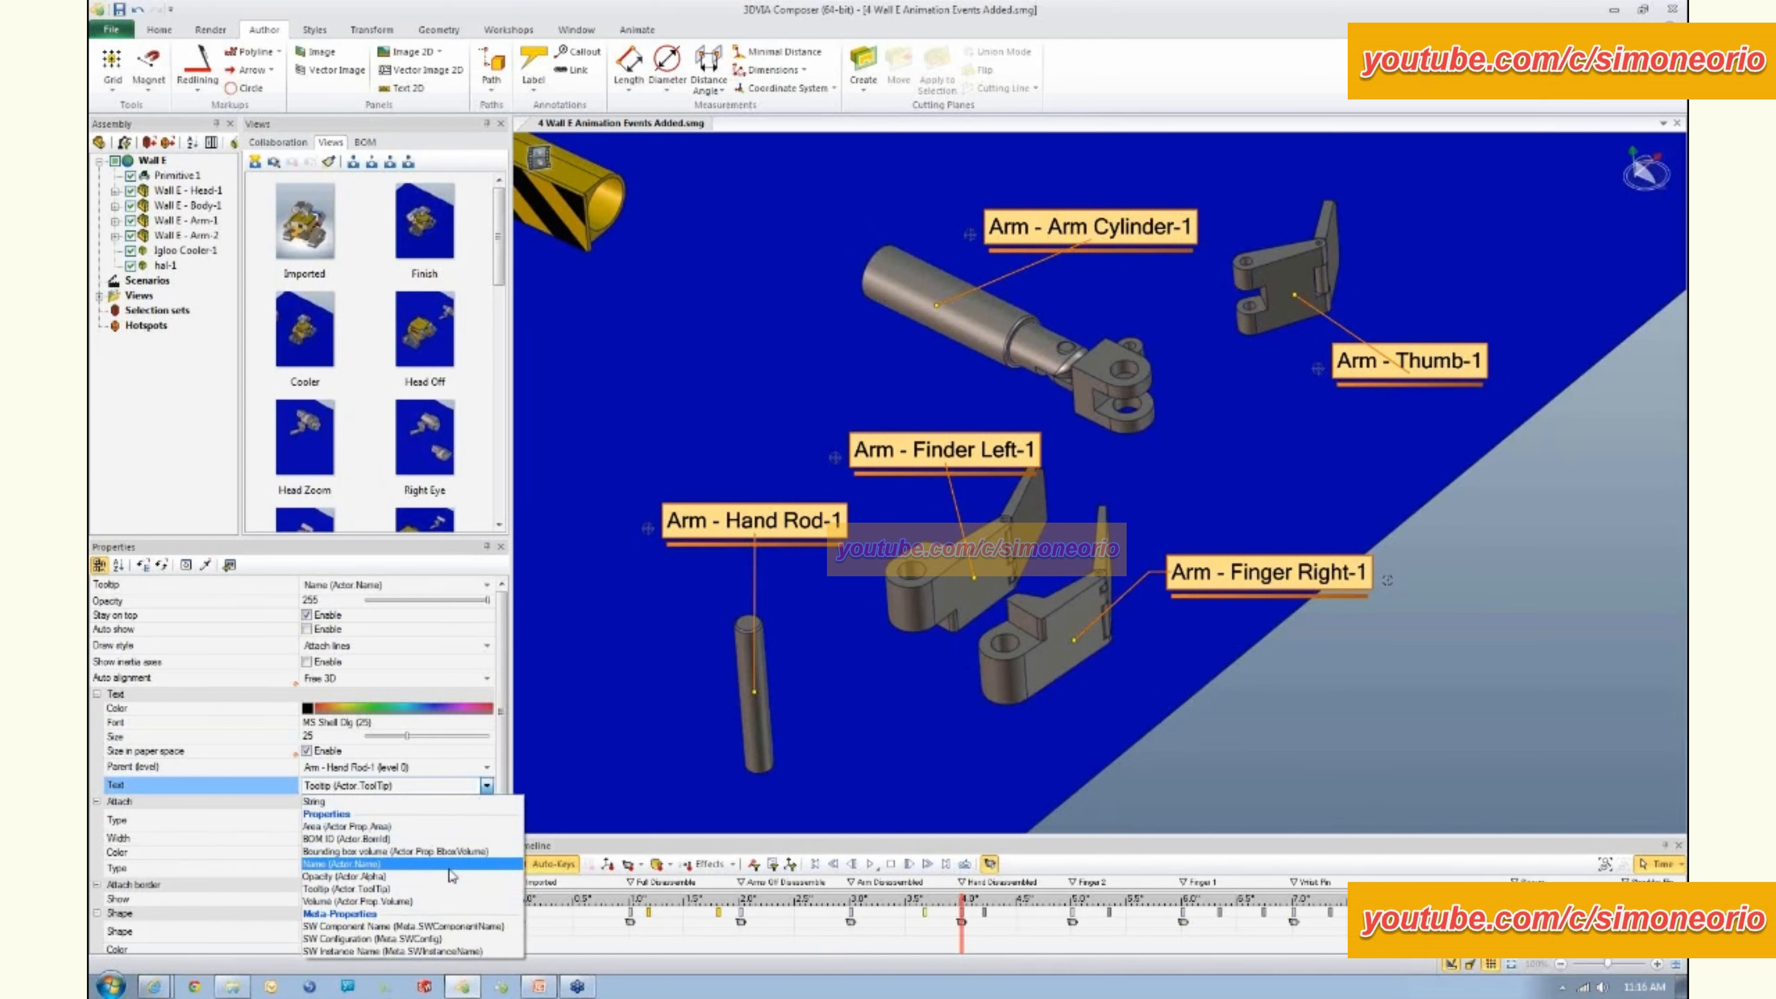
click(467, 929)
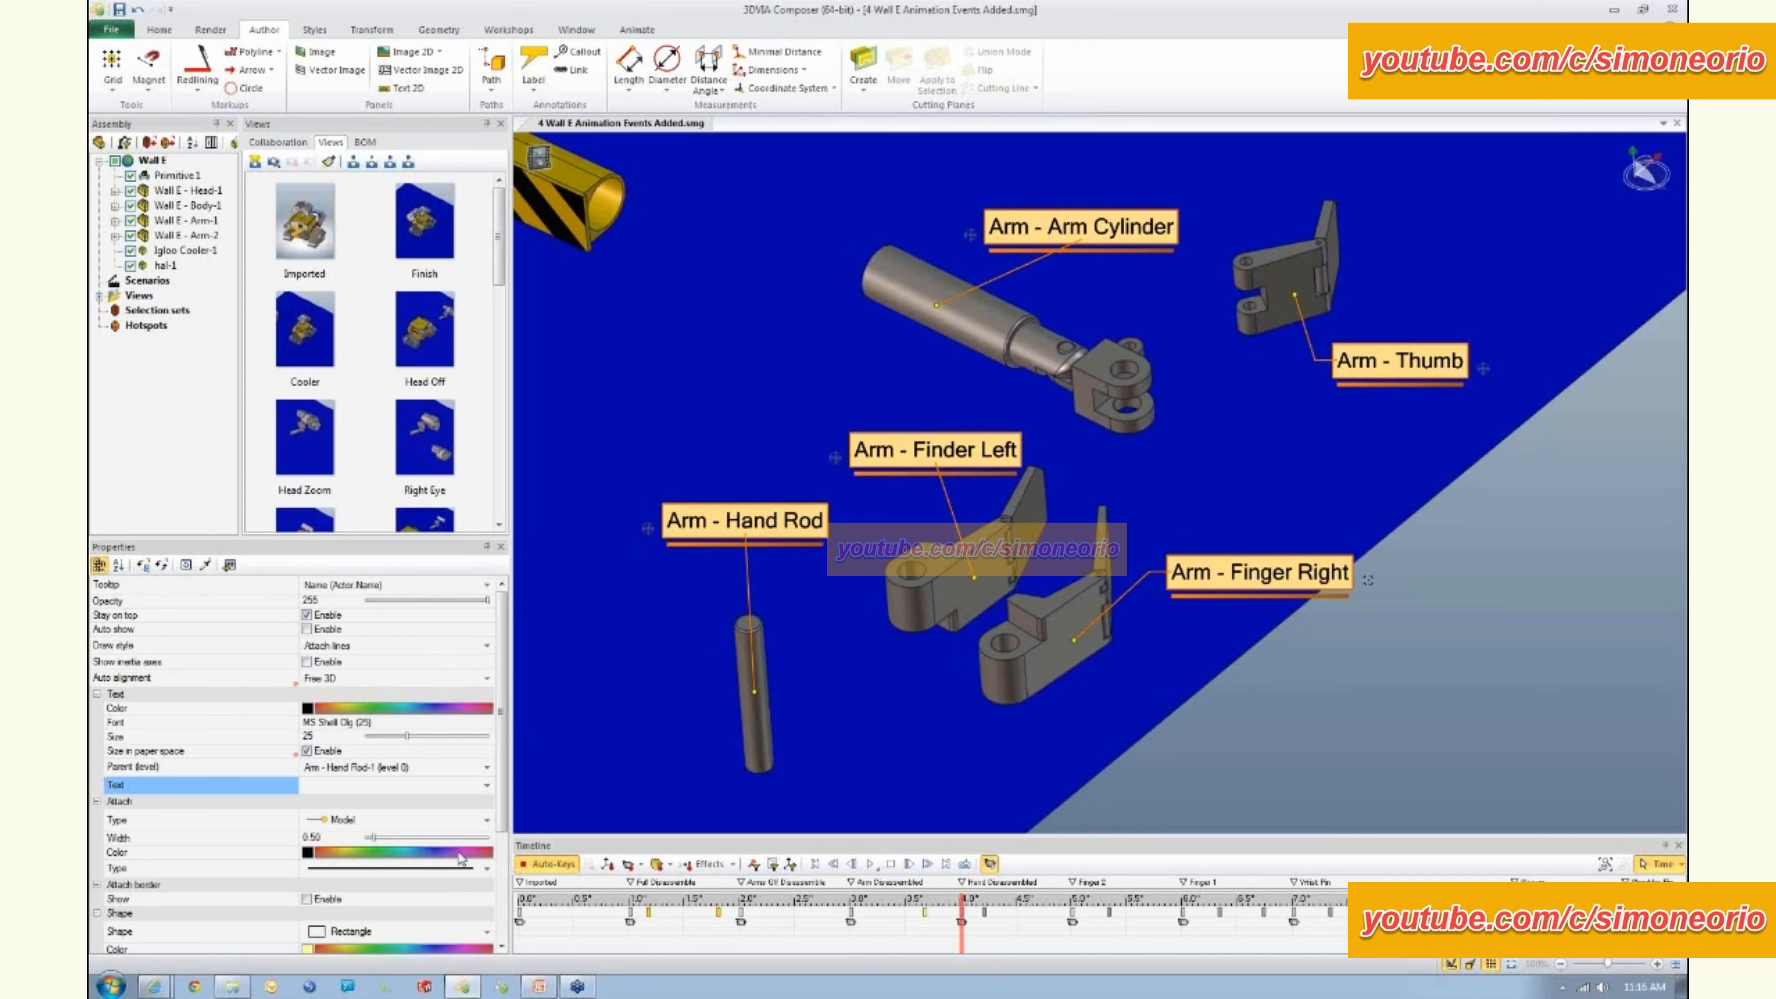
click(486, 827)
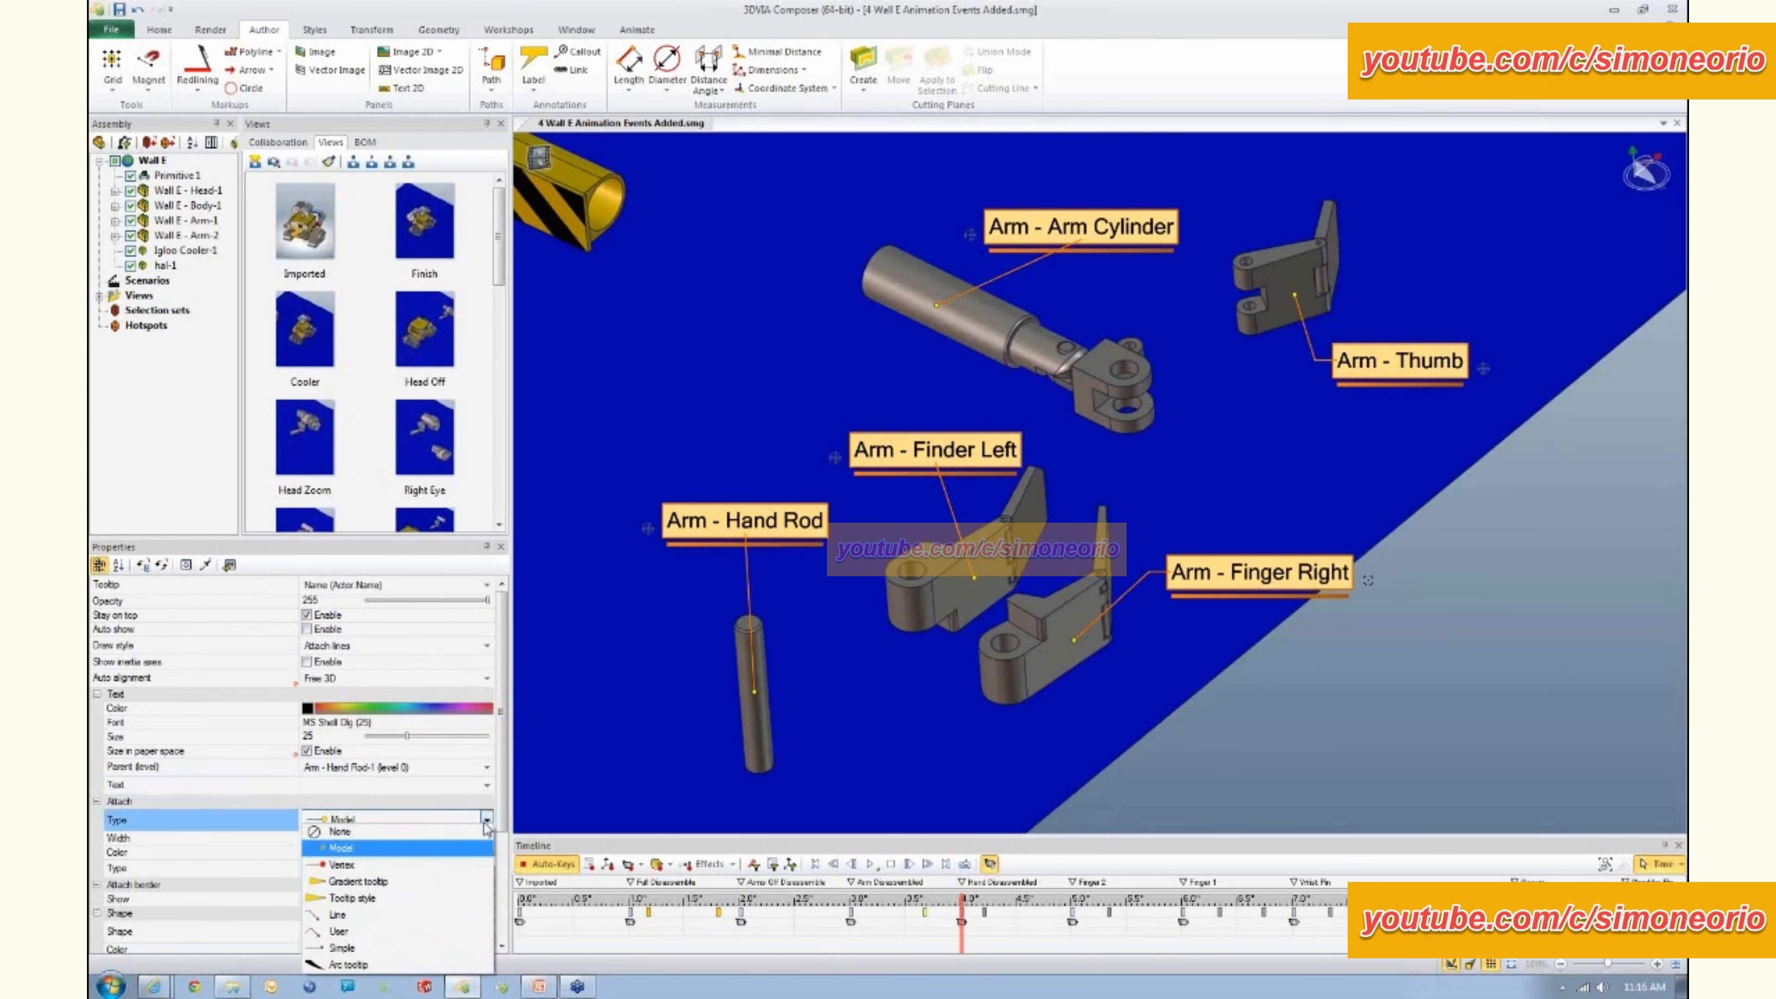
click(470, 883)
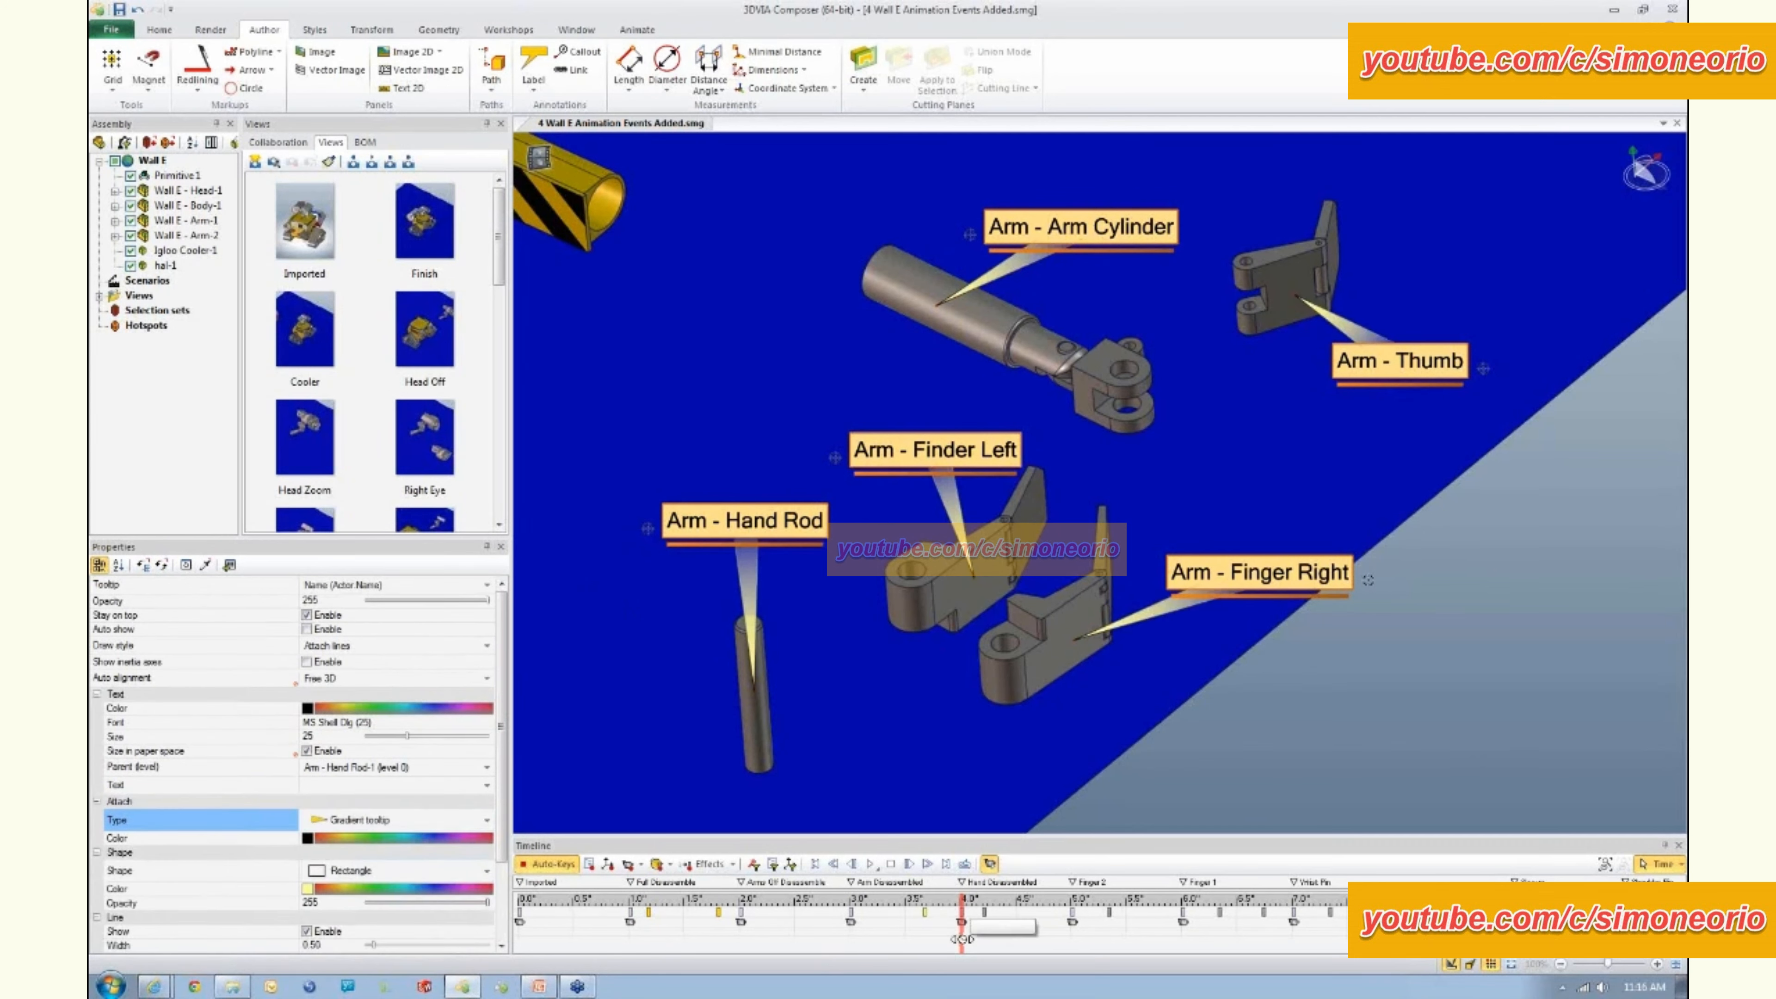
- Scrub back to 3.5 s to check the labels, return to 4.0 s and apply the Fade Out effect to them
drag(964, 945, 903, 946)
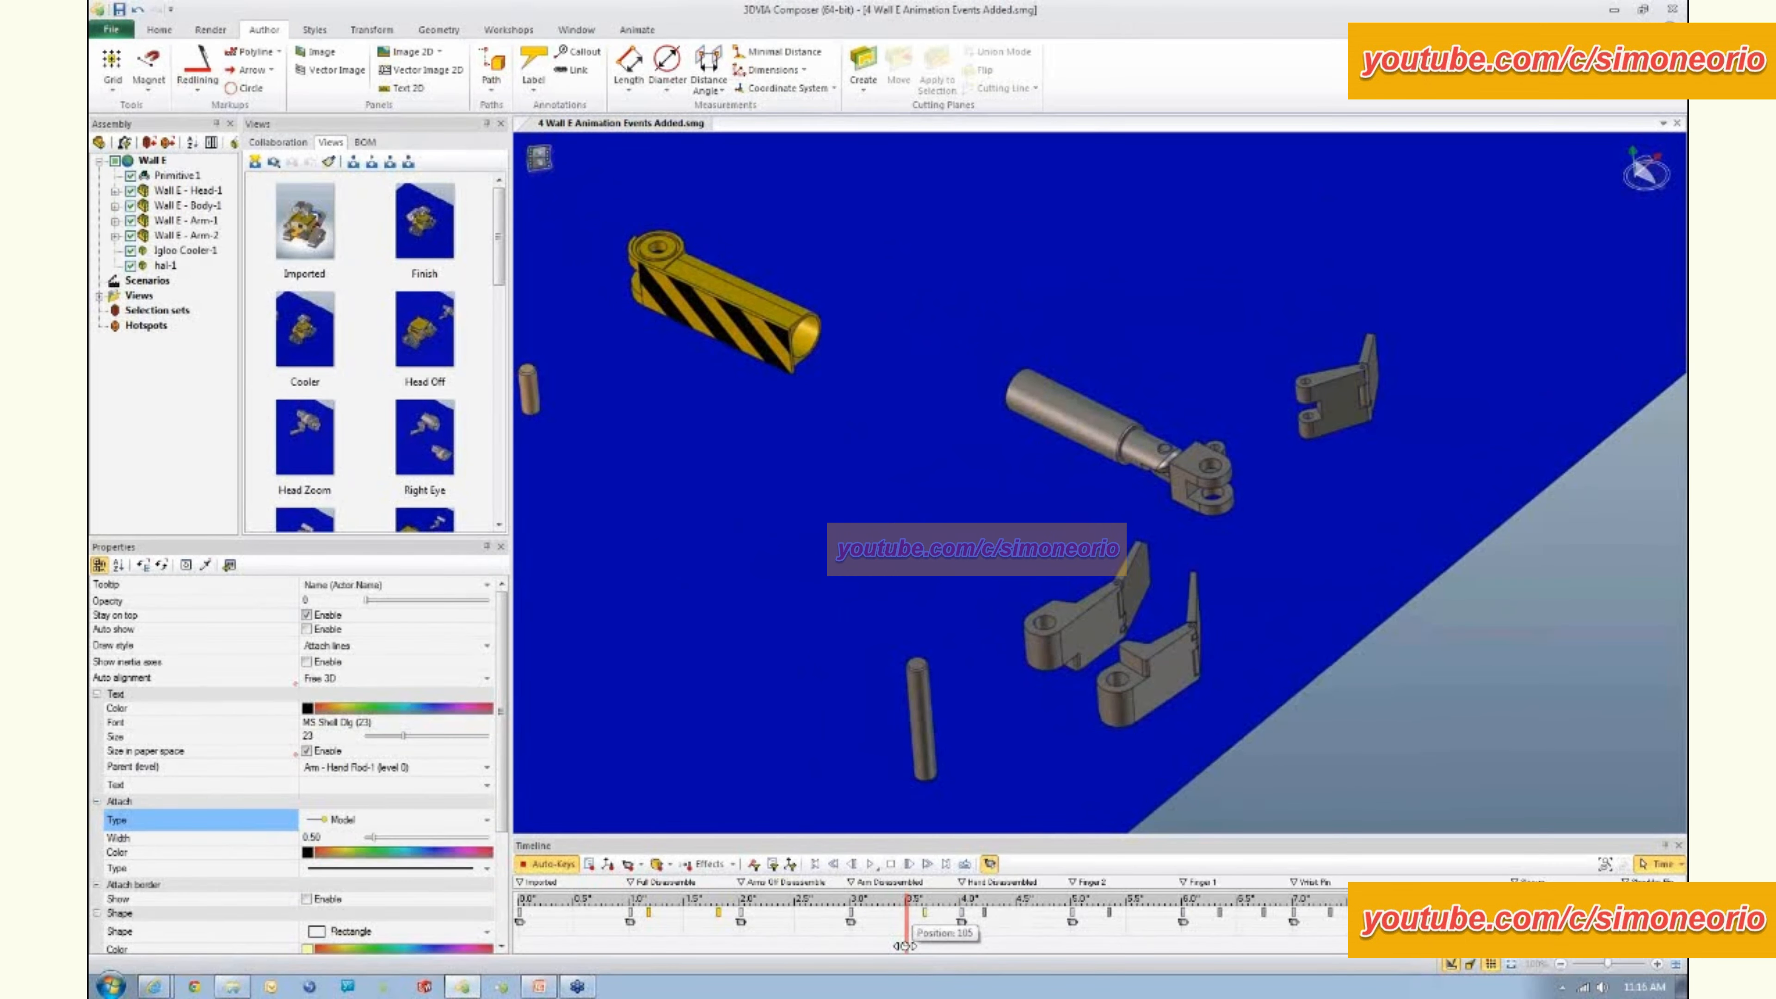
drag(903, 946, 961, 944)
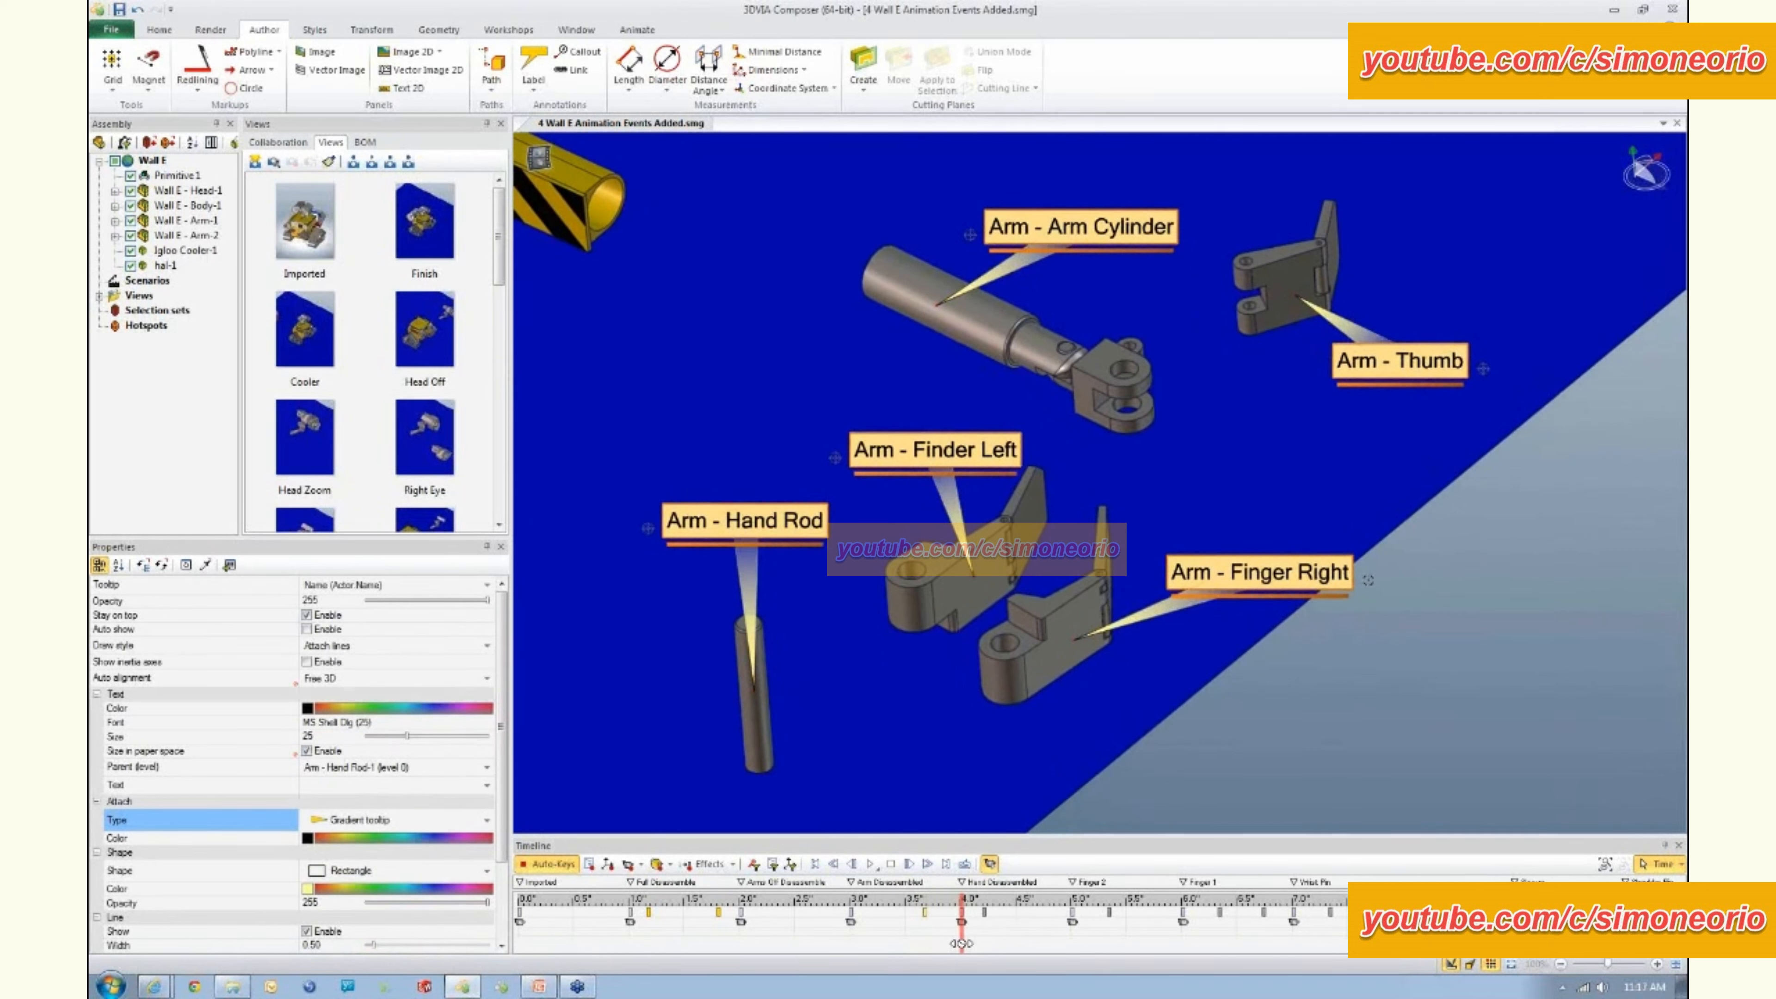
click(734, 866)
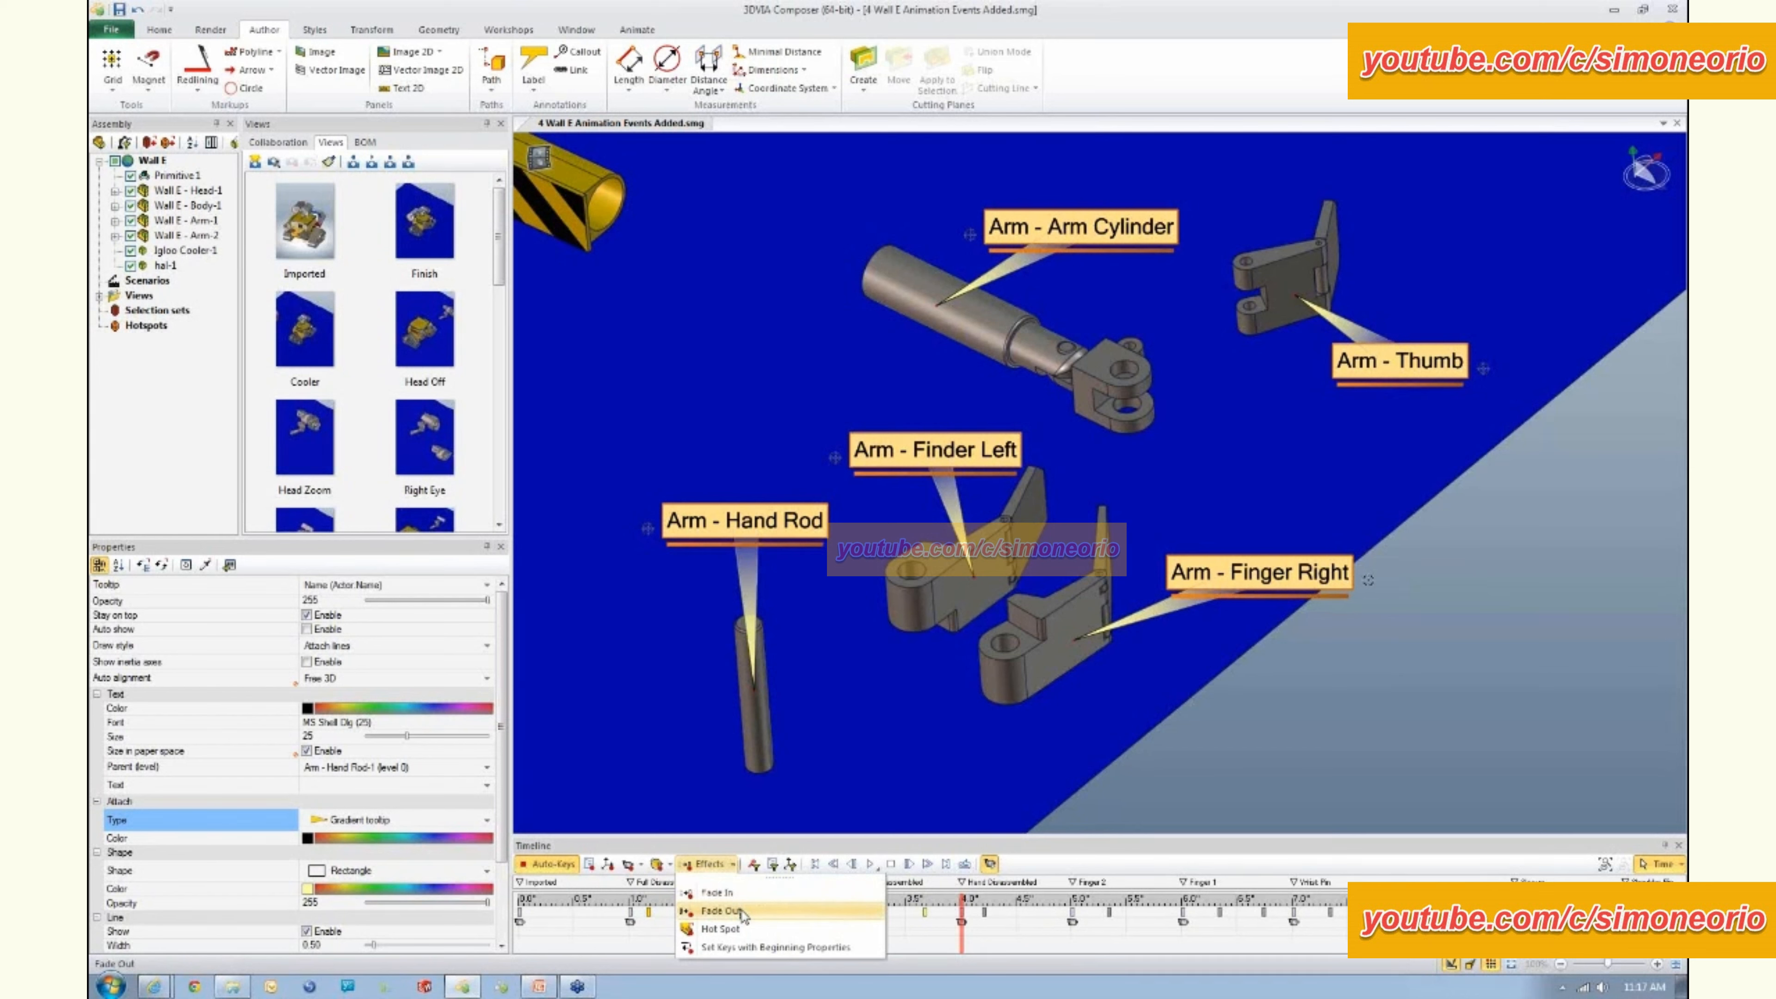
click(743, 913)
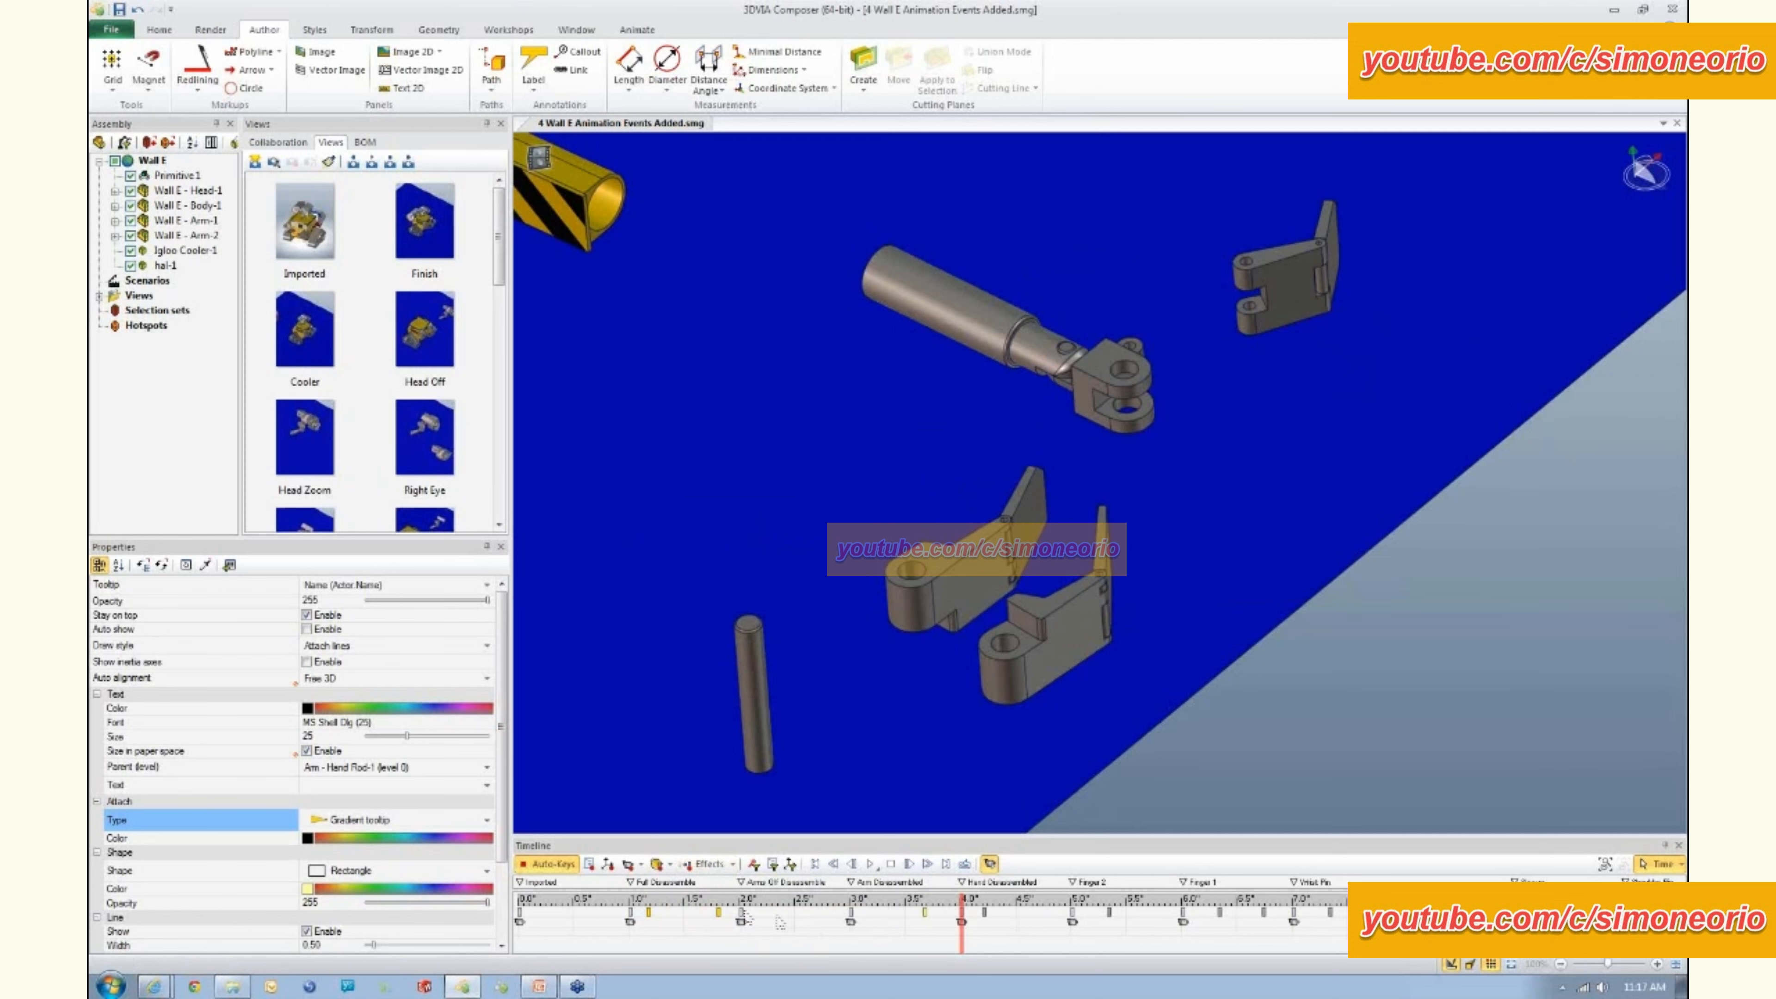
- Scrub the timeline around the Hand Disassembled marker to check how the labels fade
drag(962, 942, 930, 946)
drag(946, 944, 961, 942)
mouse_move(962, 940)
mouse_down()
mouse_move(933, 943)
mouse_move(982, 942)
mouse_up()
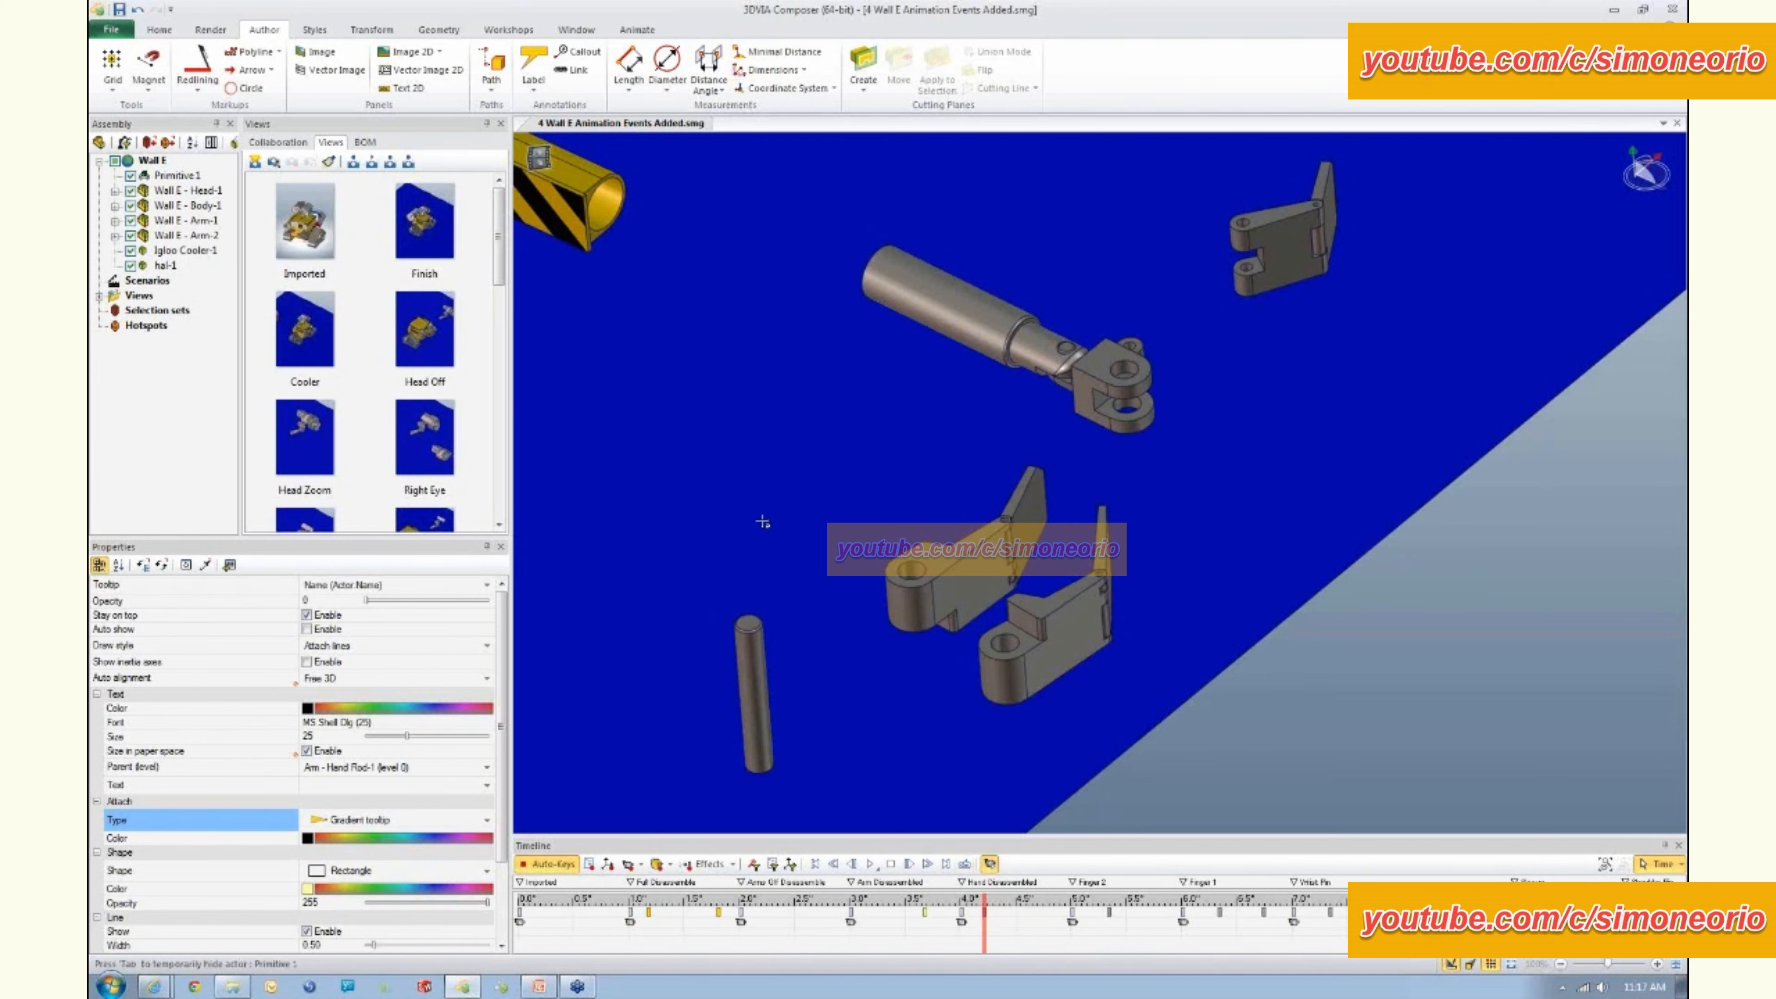
- Move the animation just past the Arm Sub Out marker, to about 11.2 s, and place a circular arrow around the arm cylinder
drag(985, 944, 1391, 944)
middle_drag(1455, 943, 780, 938)
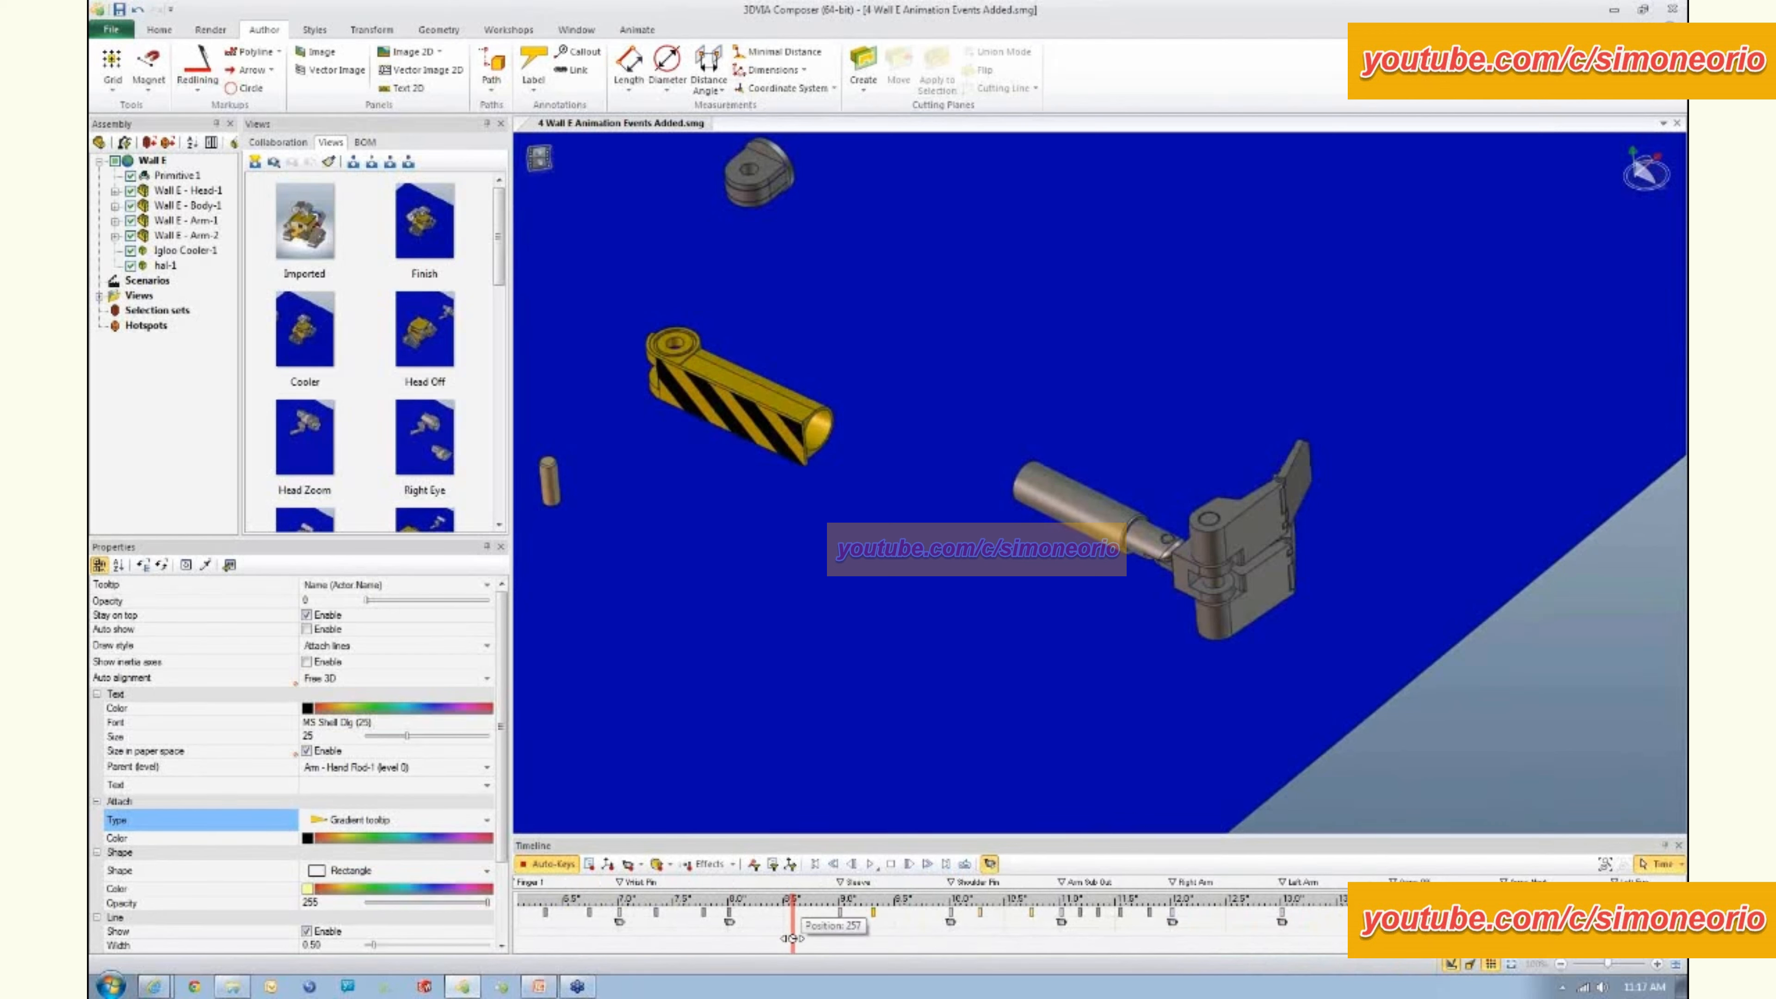
drag(792, 945, 1077, 936)
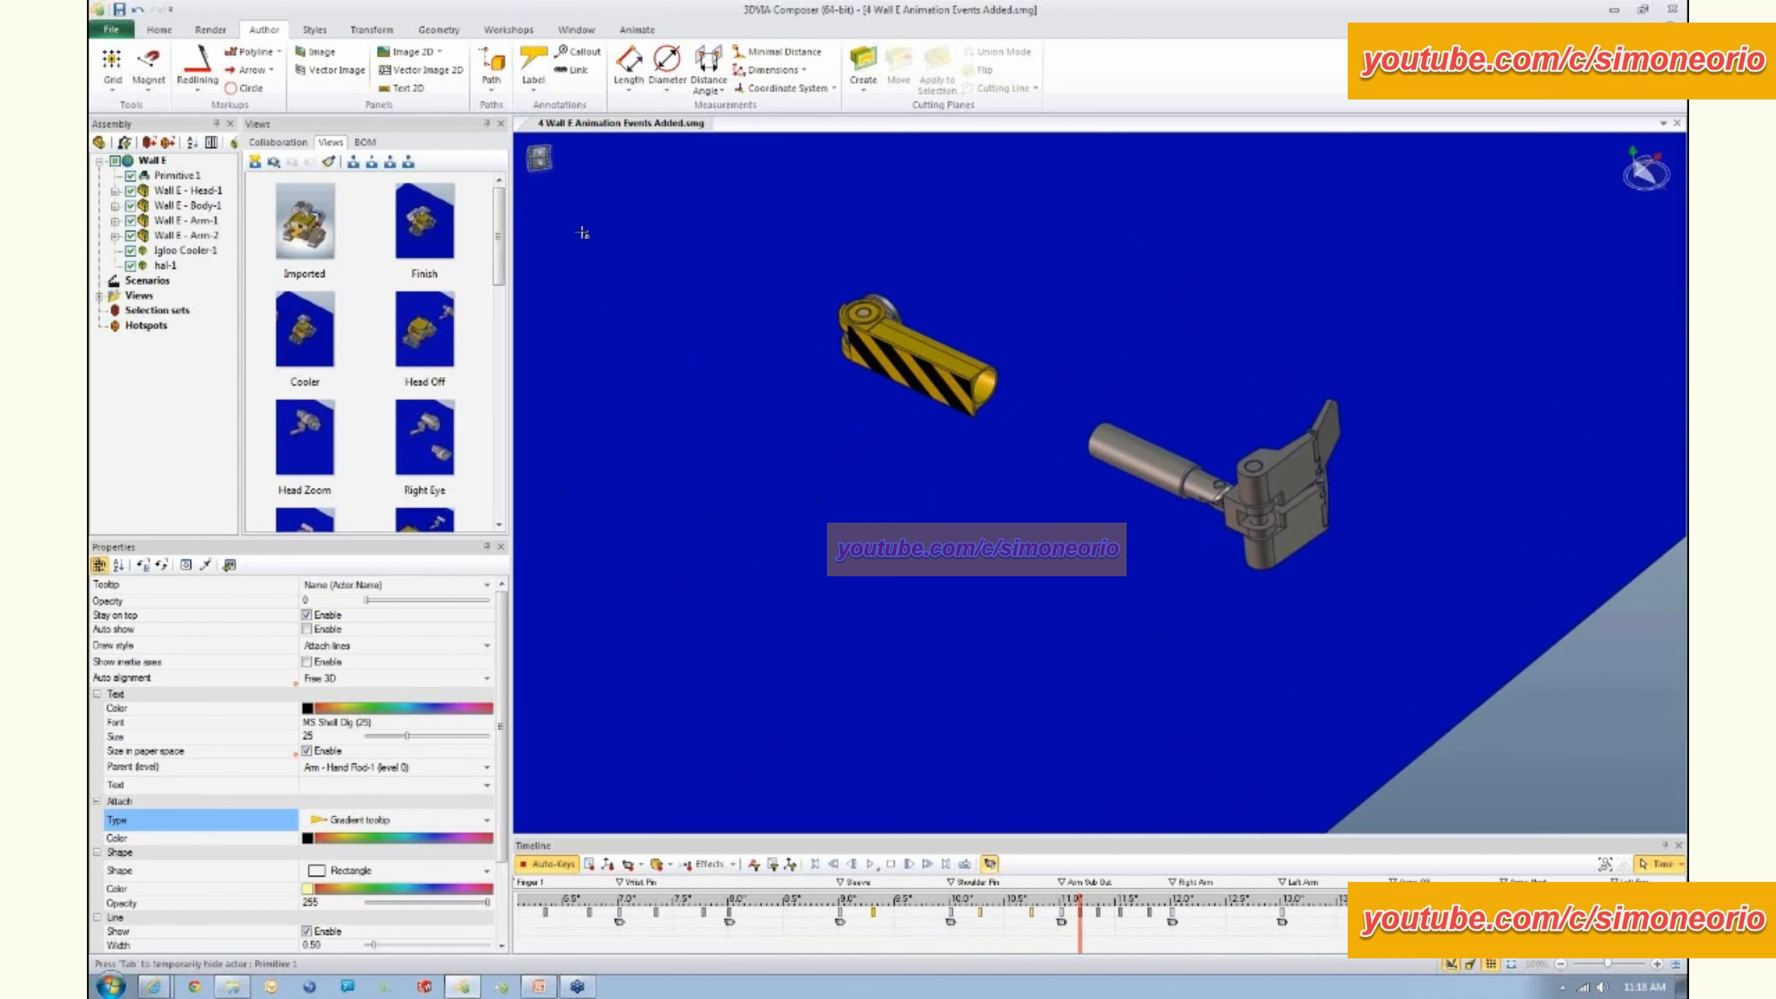
click(272, 70)
click(278, 108)
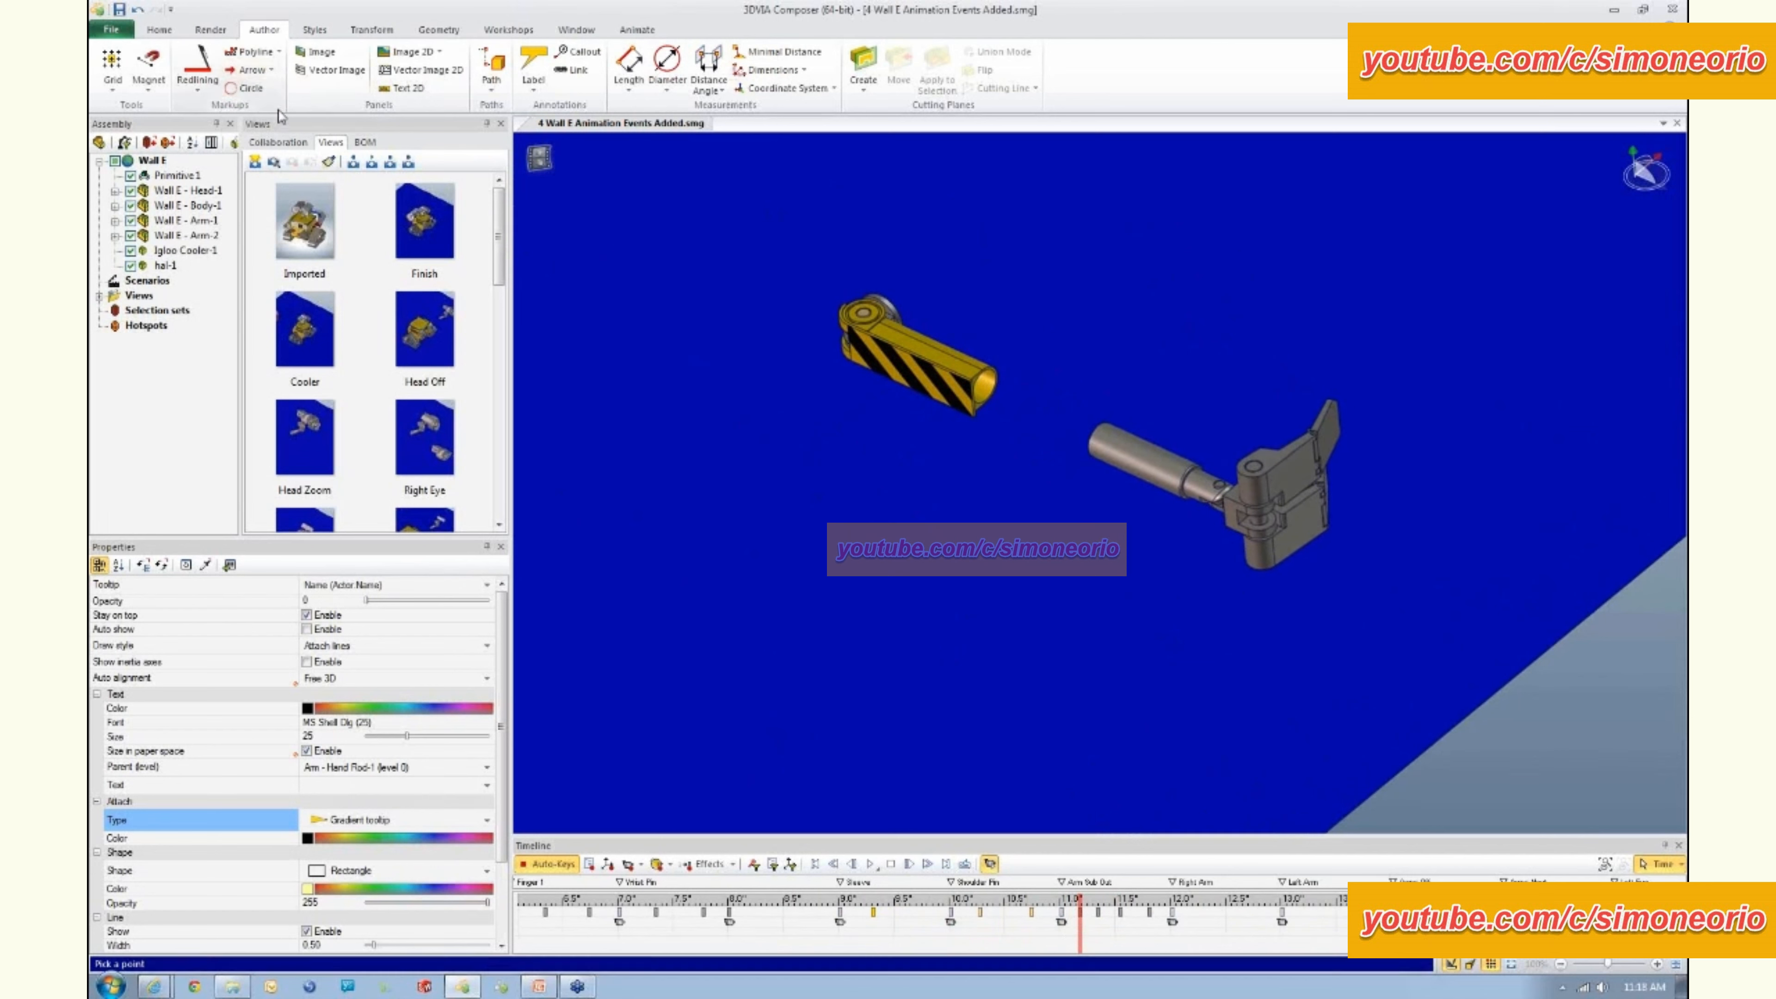
key(alt)
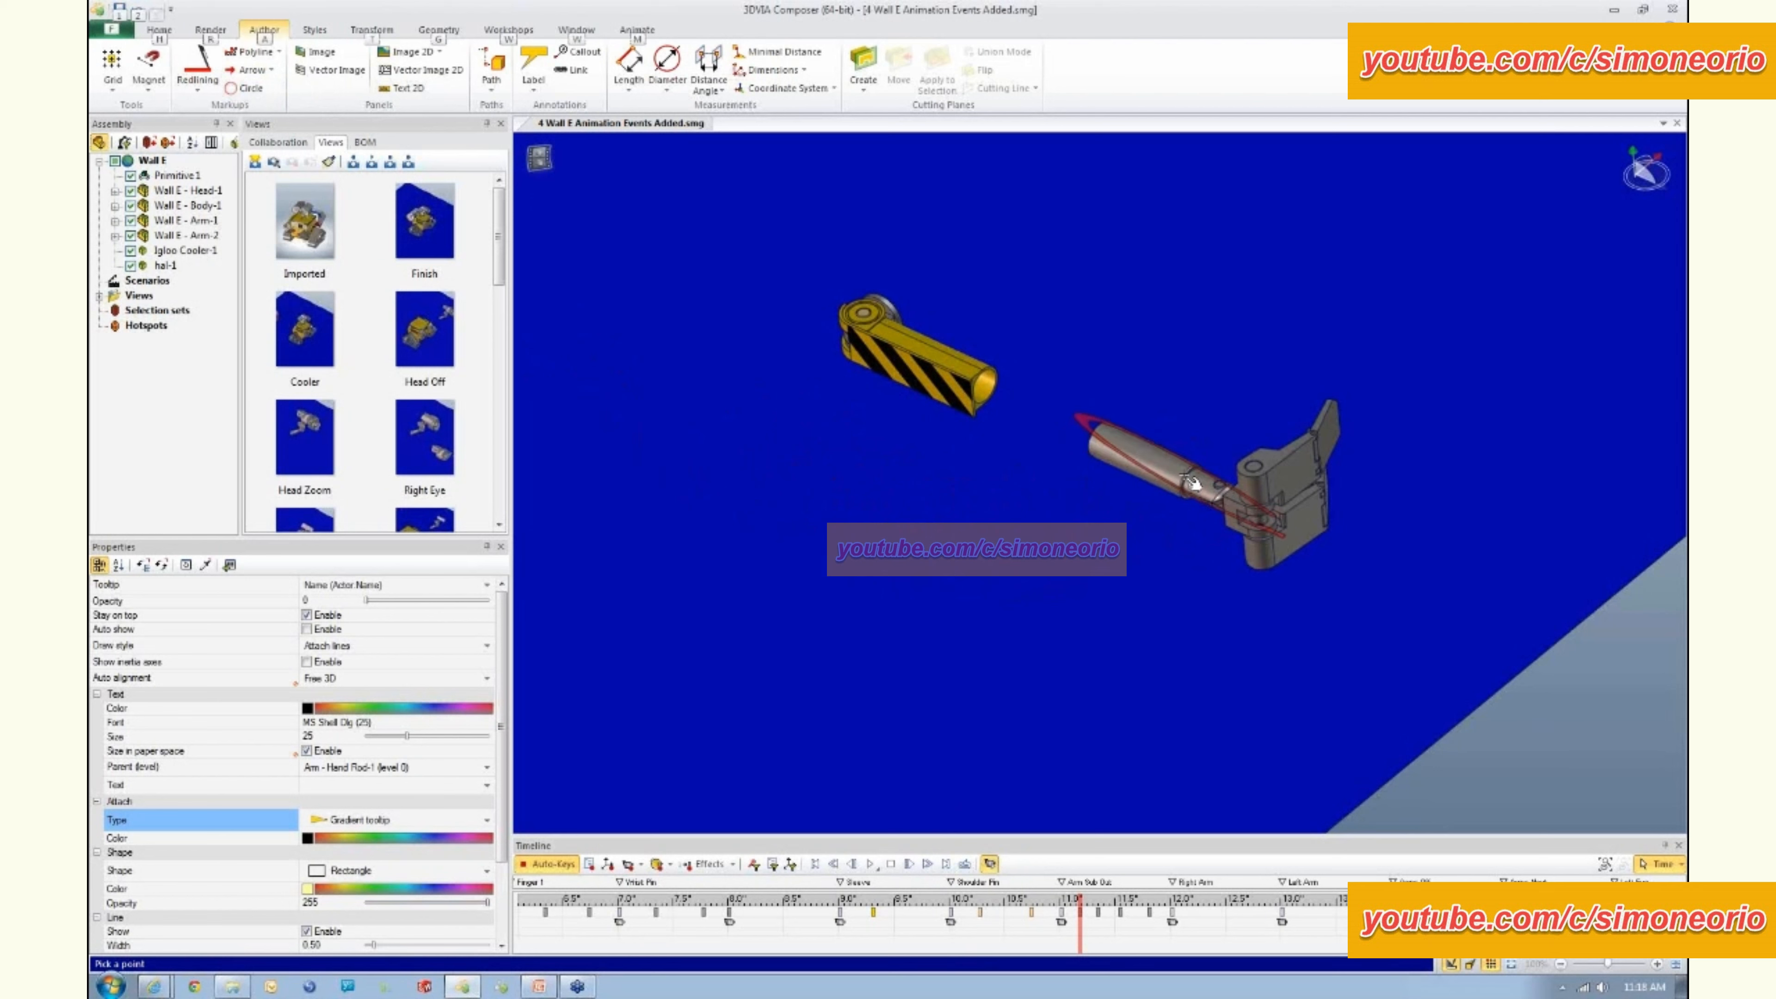
click(1166, 464)
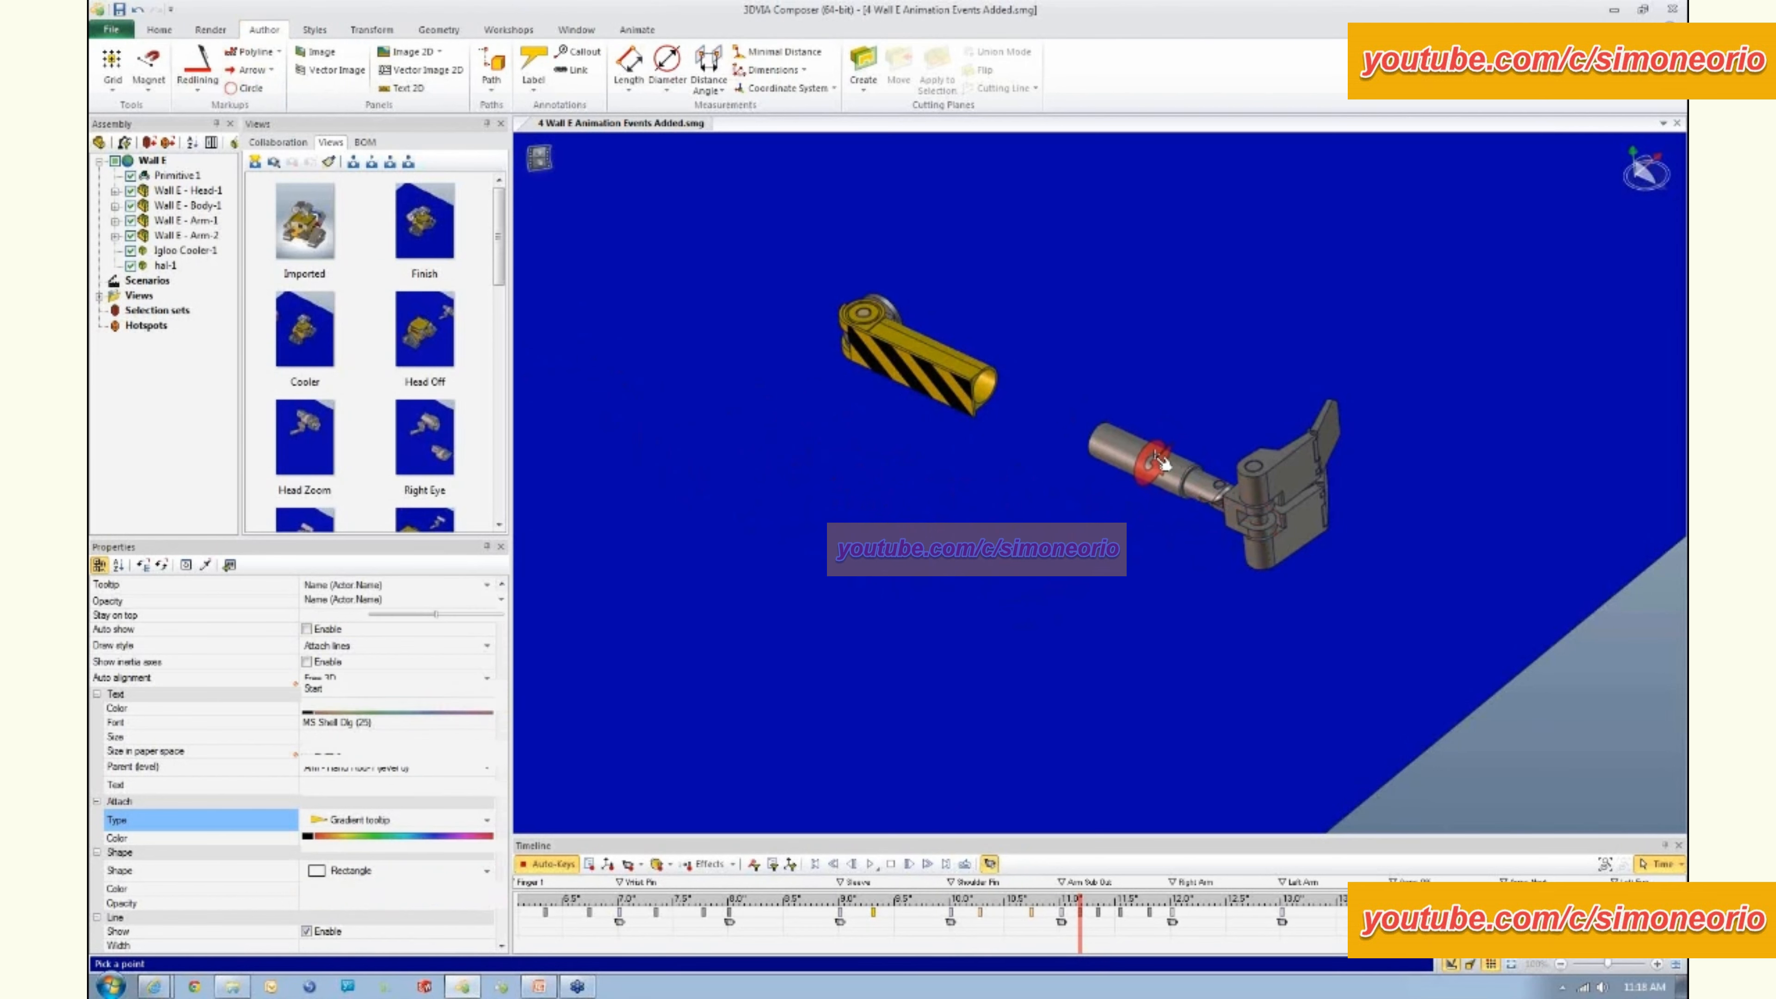
key(Escape)
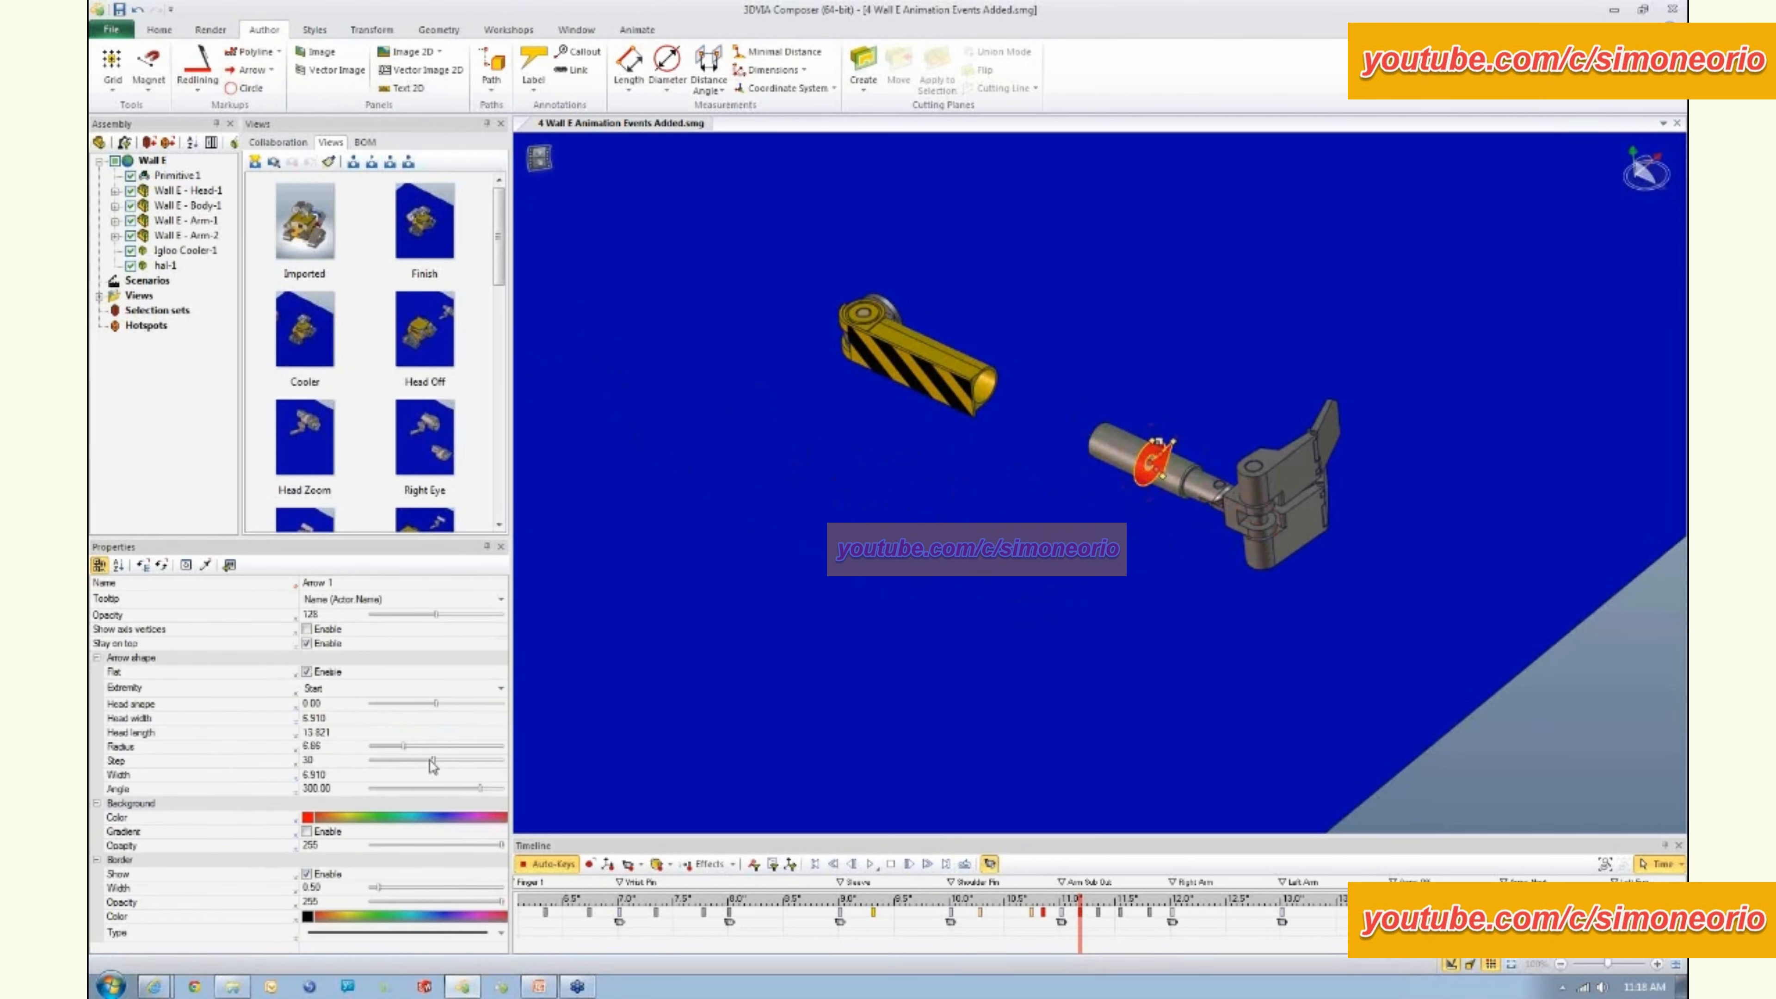
- Set the circular arrow's radius to 23.04, opacity to 255, angle to 160.92 and extremity to End
drag(404, 750, 490, 749)
drag(436, 618, 507, 616)
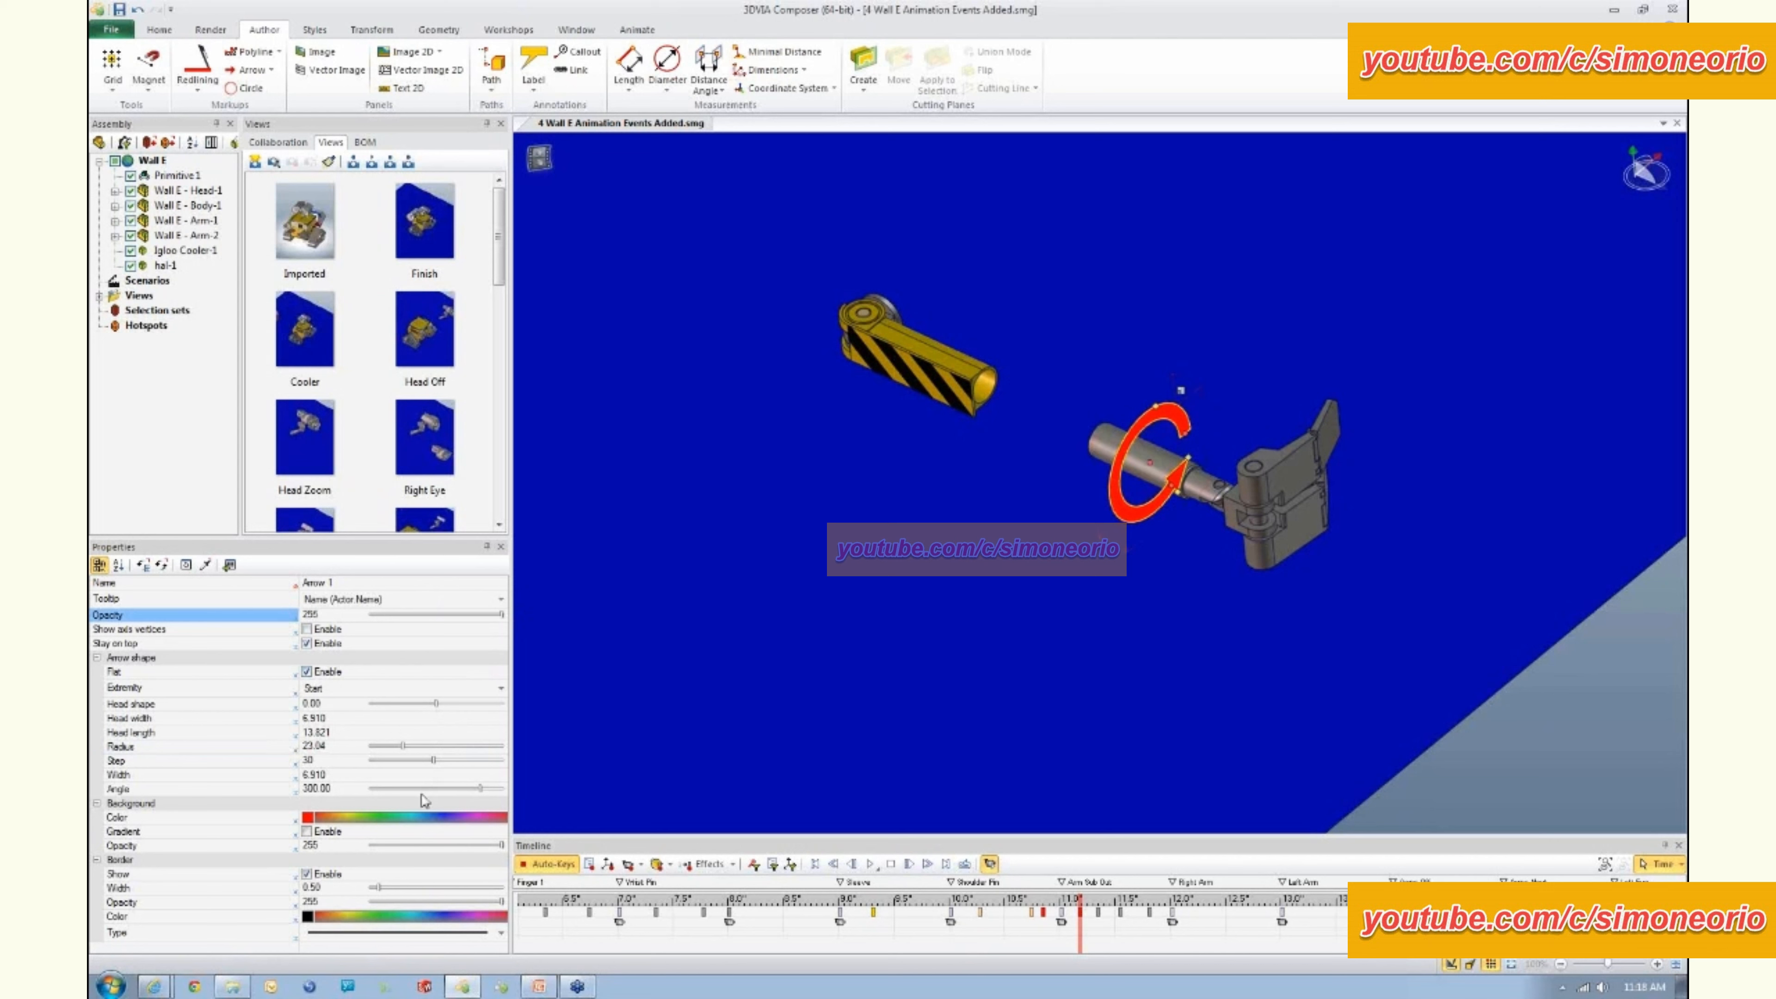
drag(481, 789, 429, 788)
click(500, 688)
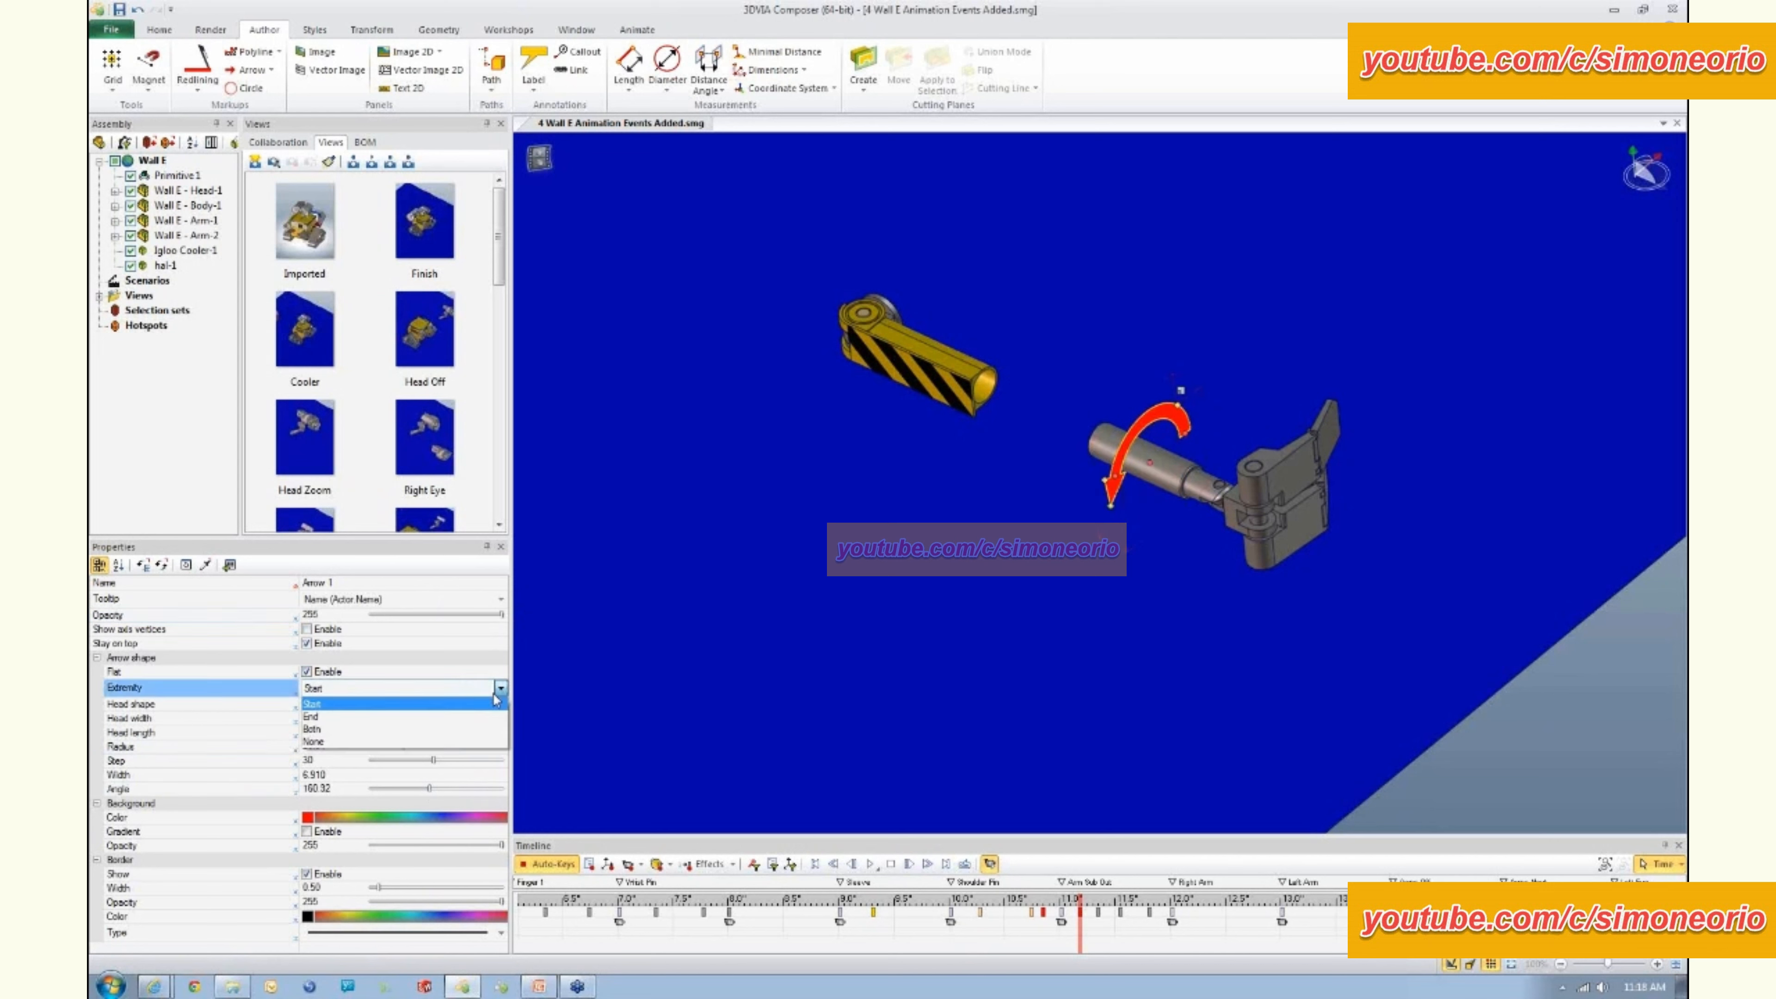
click(475, 718)
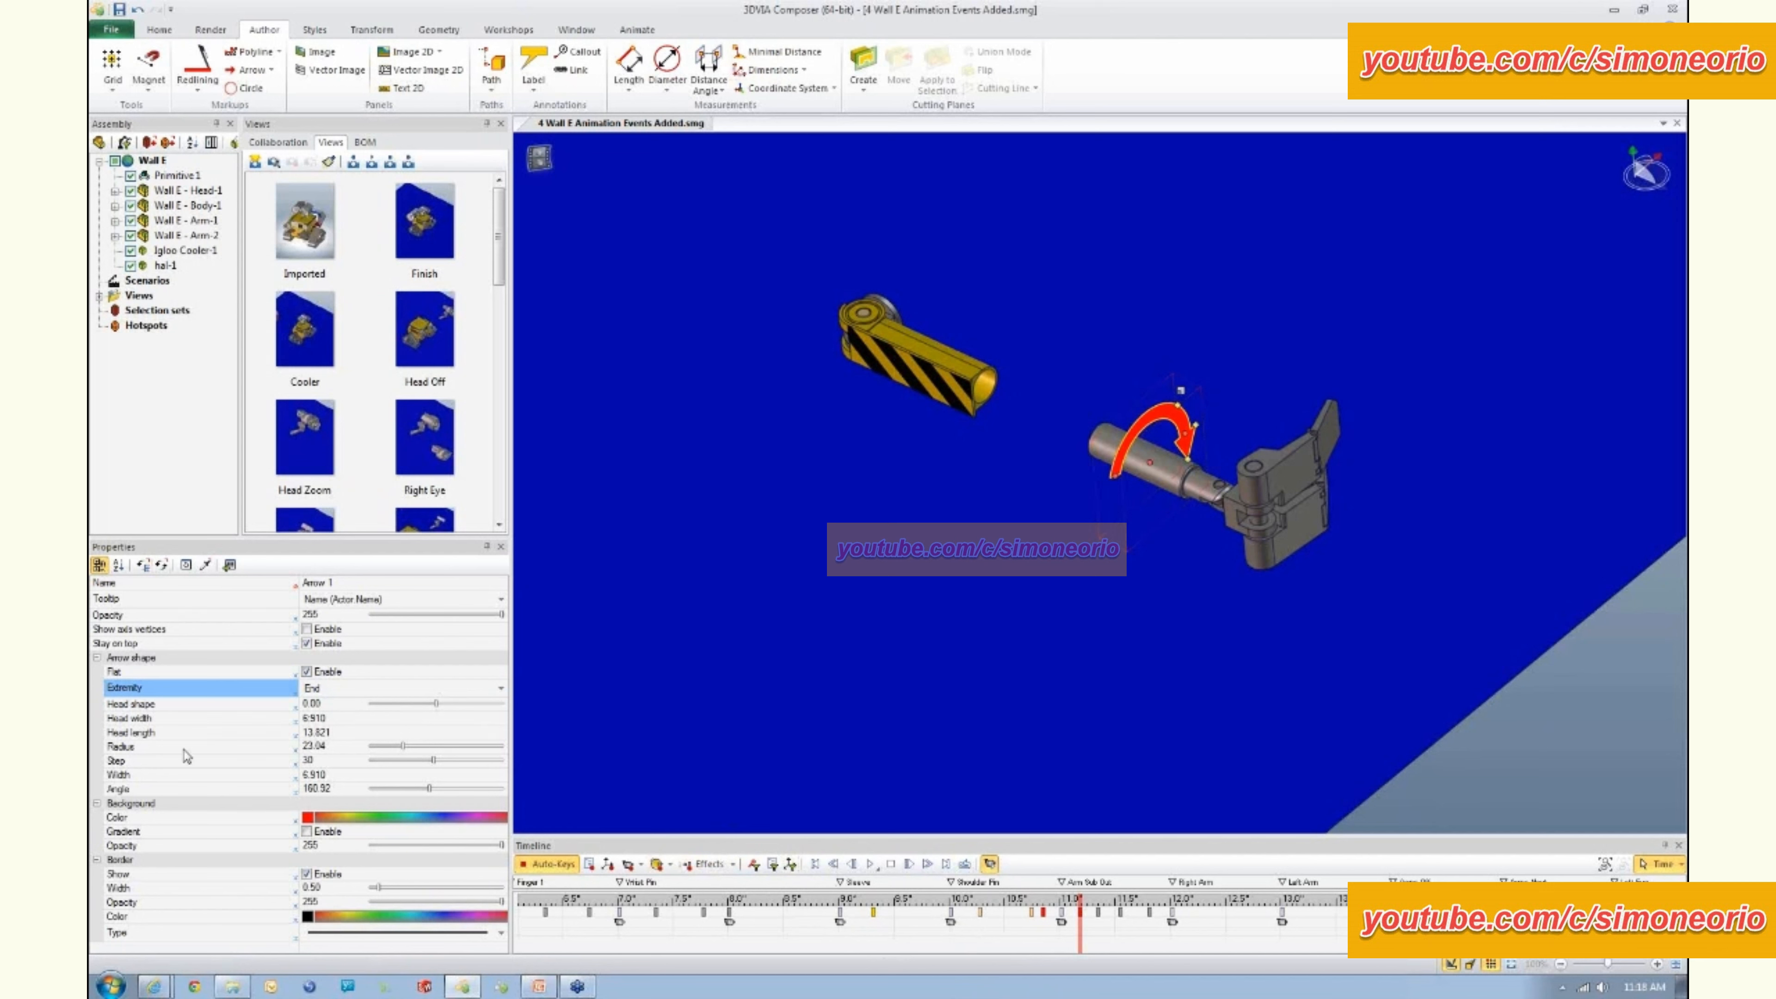
- Apply the Fade Out effect to the circular arrow at 12.0 s and scrub around that time to check the fade
click(176, 791)
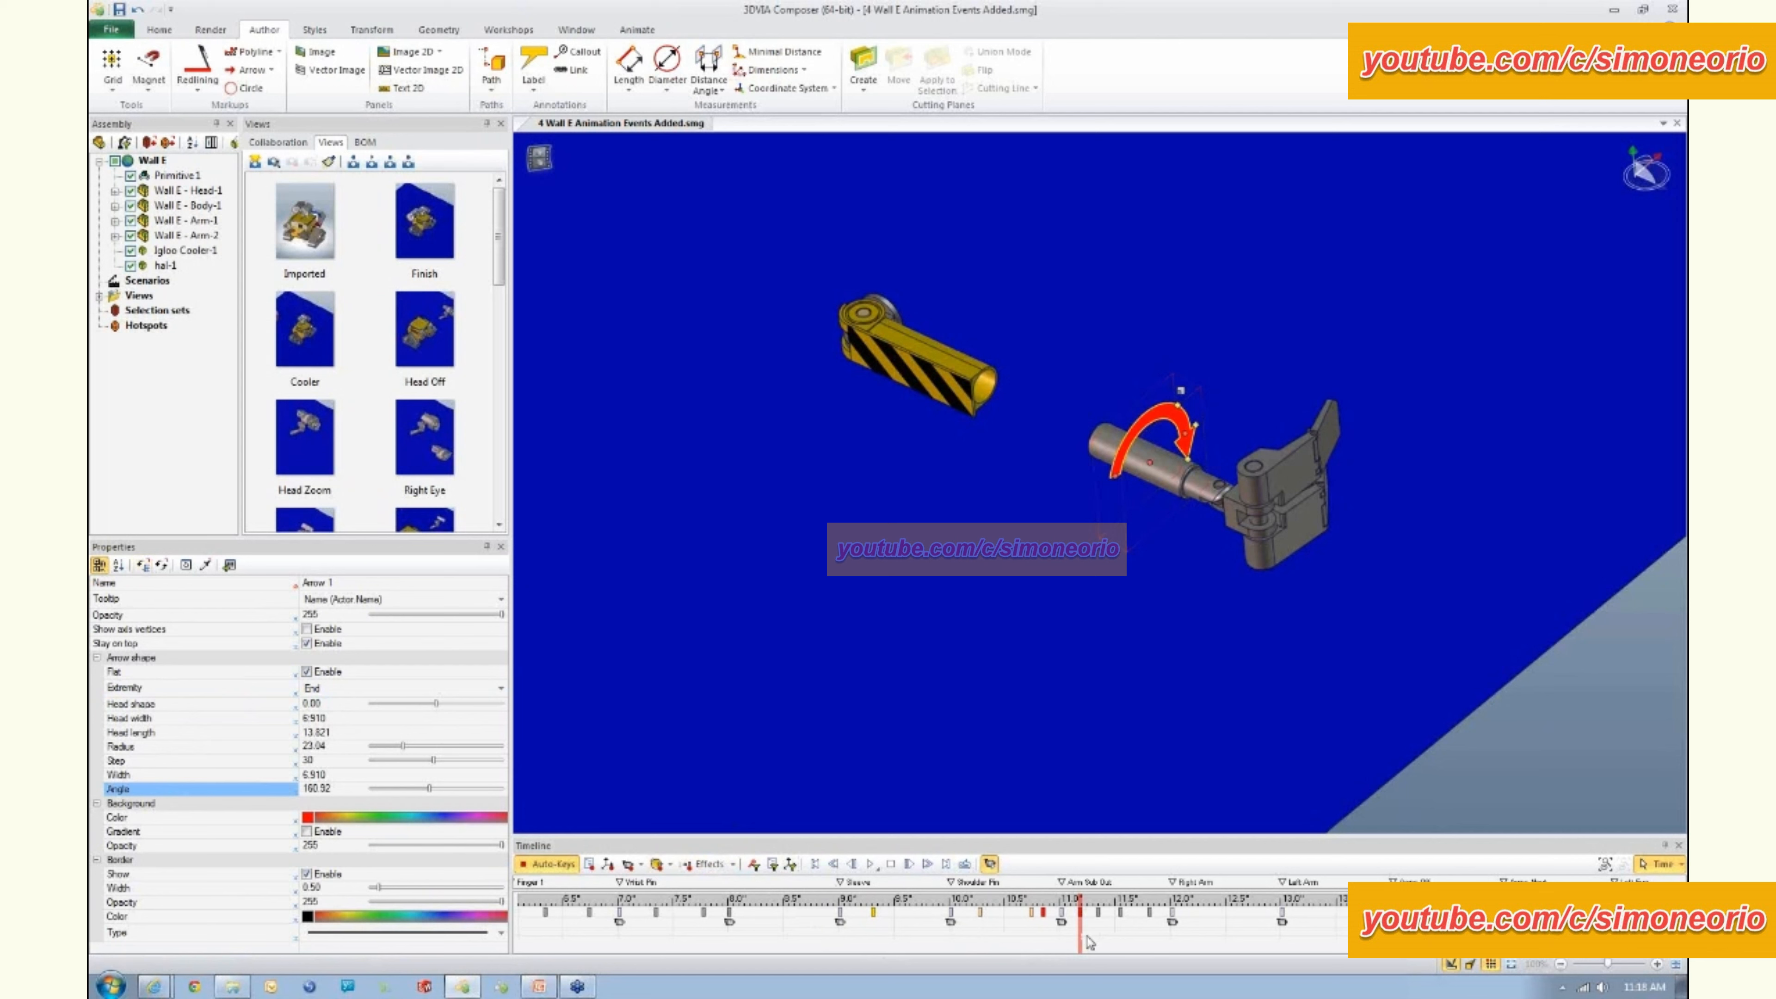
drag(1084, 945, 1178, 940)
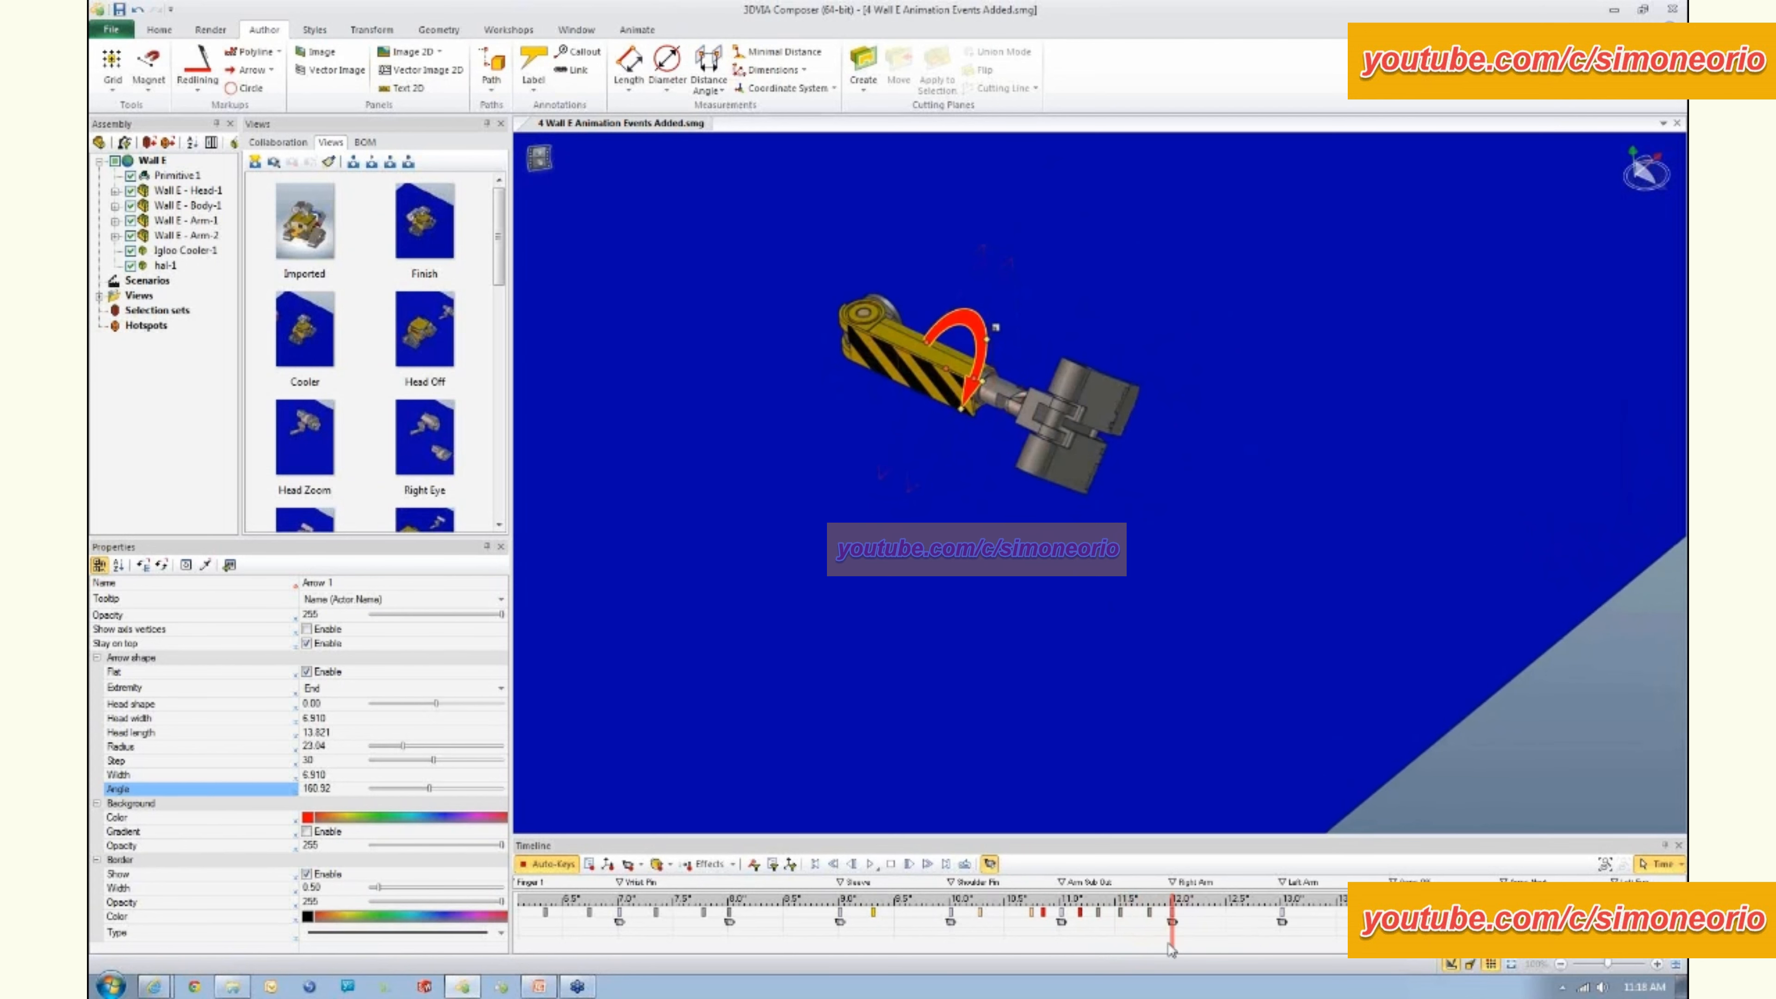
click(733, 865)
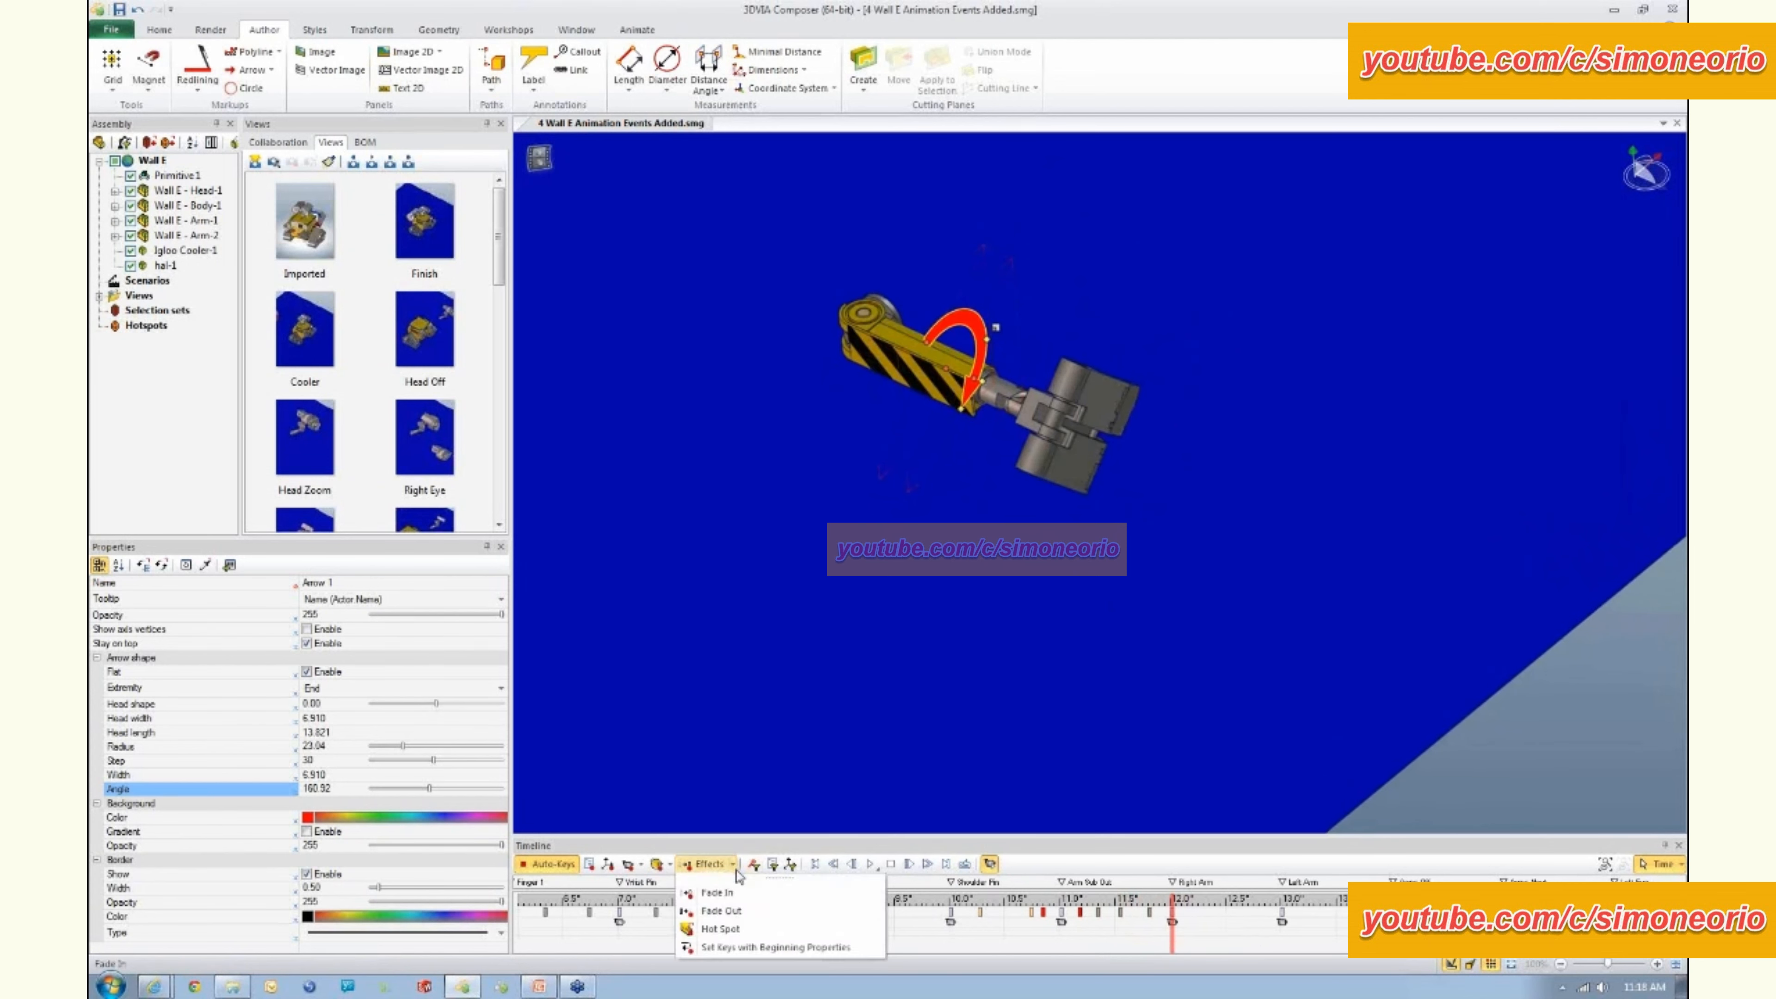
click(735, 911)
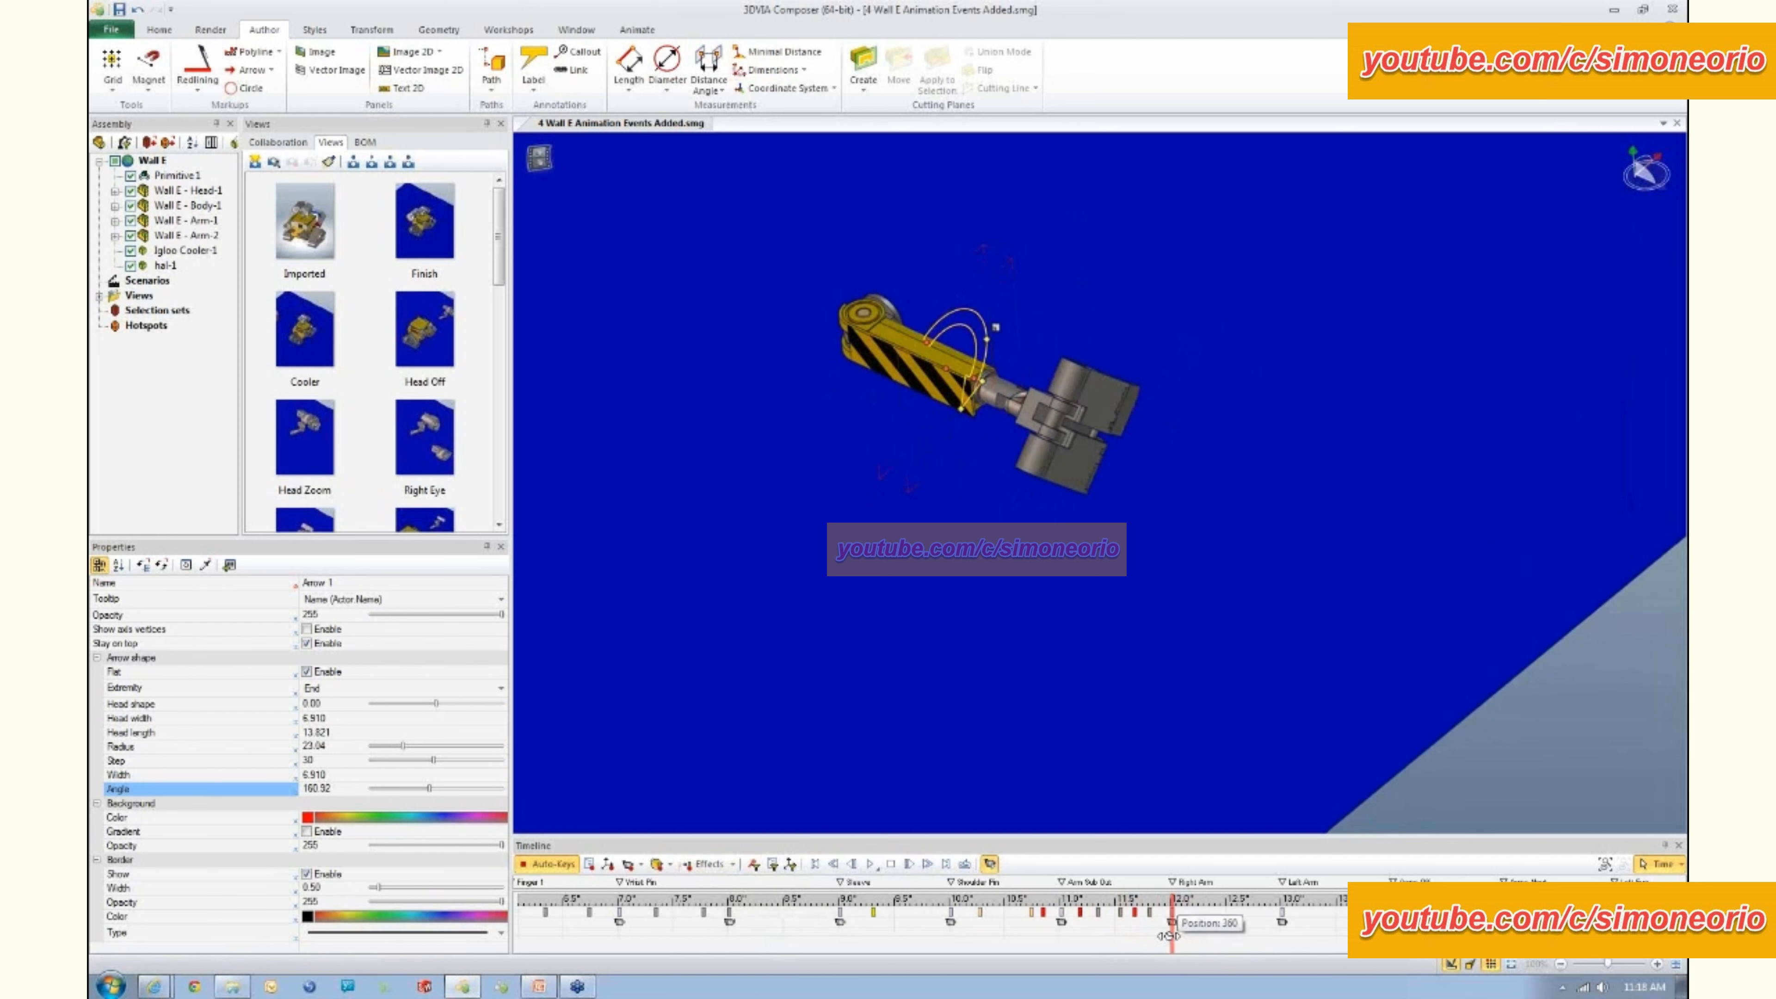
click(1220, 936)
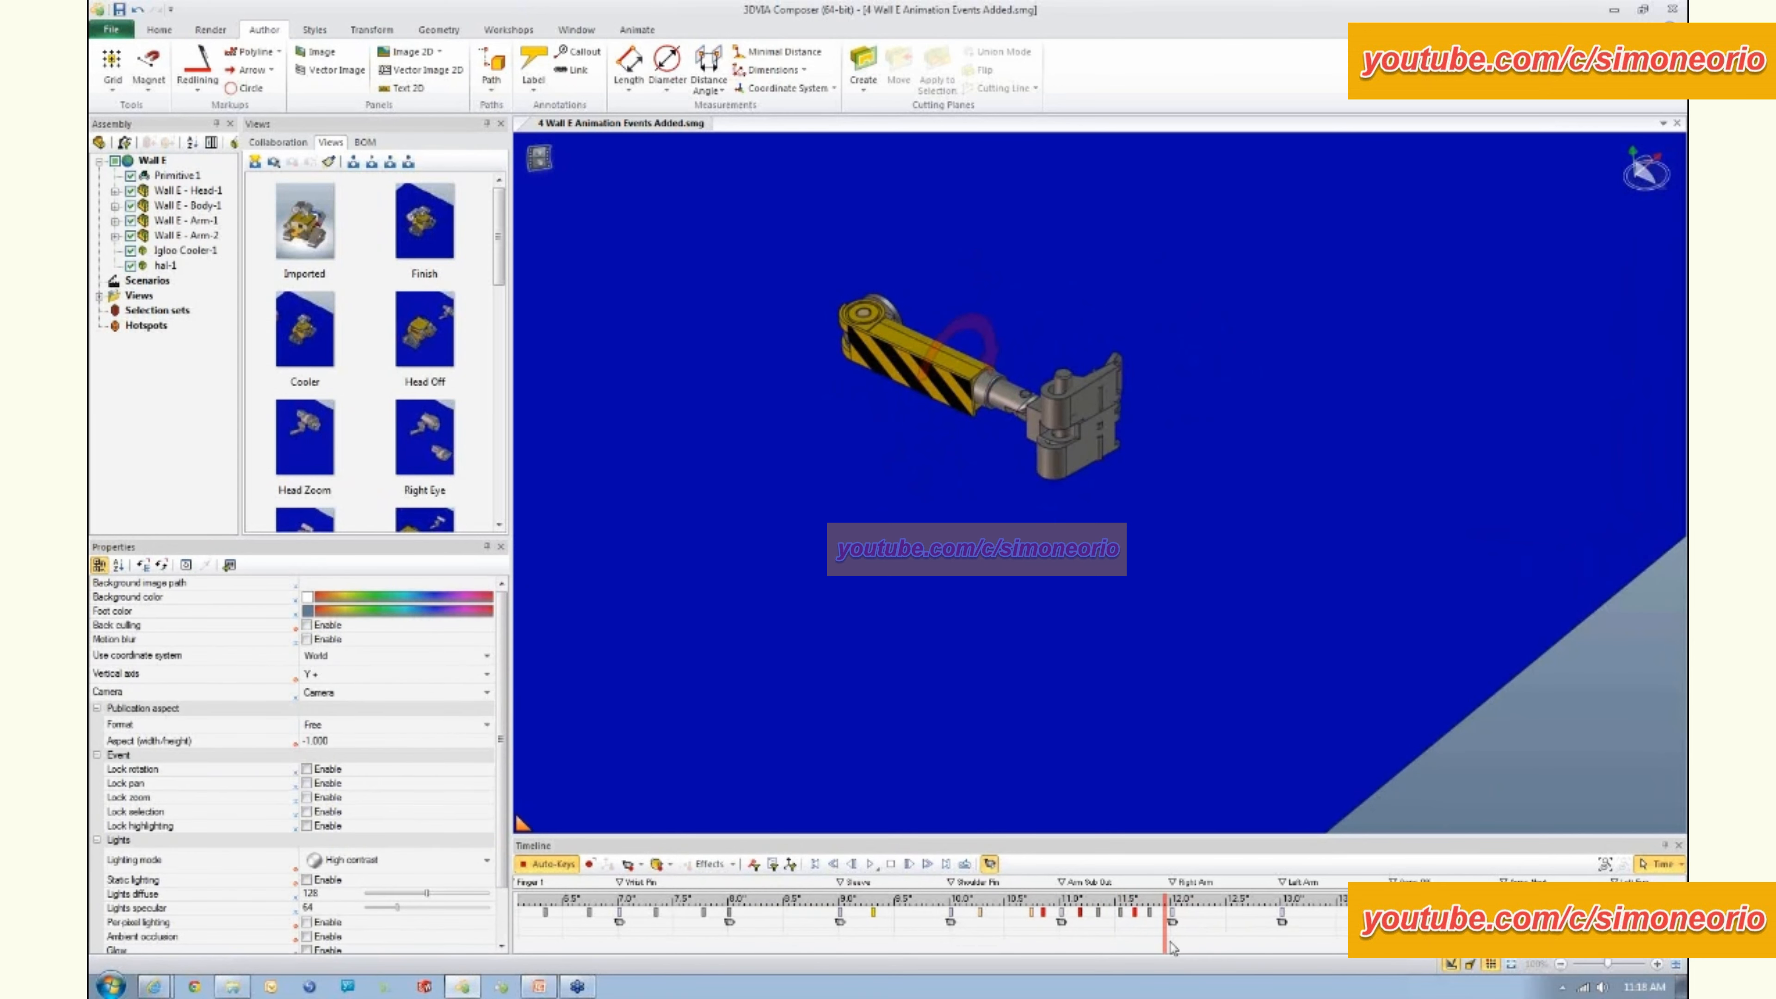
mouse_move(1172, 948)
mouse_down()
mouse_move(1052, 938)
mouse_move(1183, 938)
mouse_up()
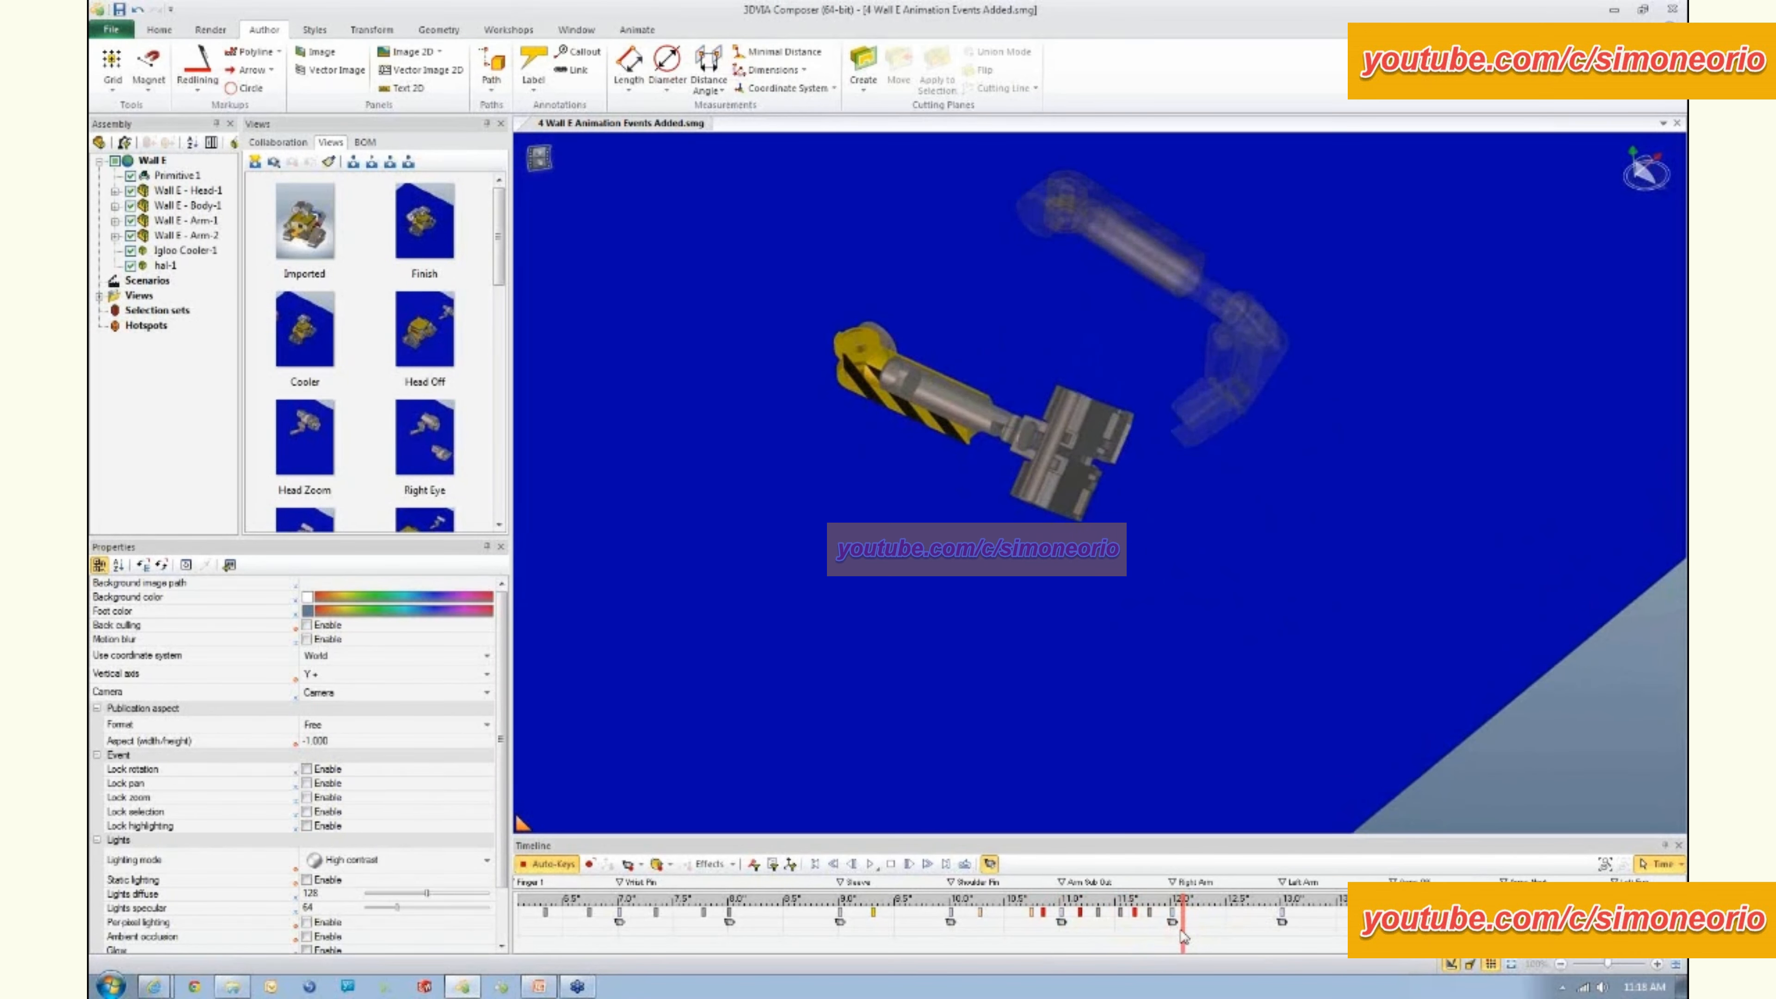
- Open 5 Wall E Animation Labels Added.smg, enter animation mode and go to the end of the timeline at 22.5 s
click(114, 31)
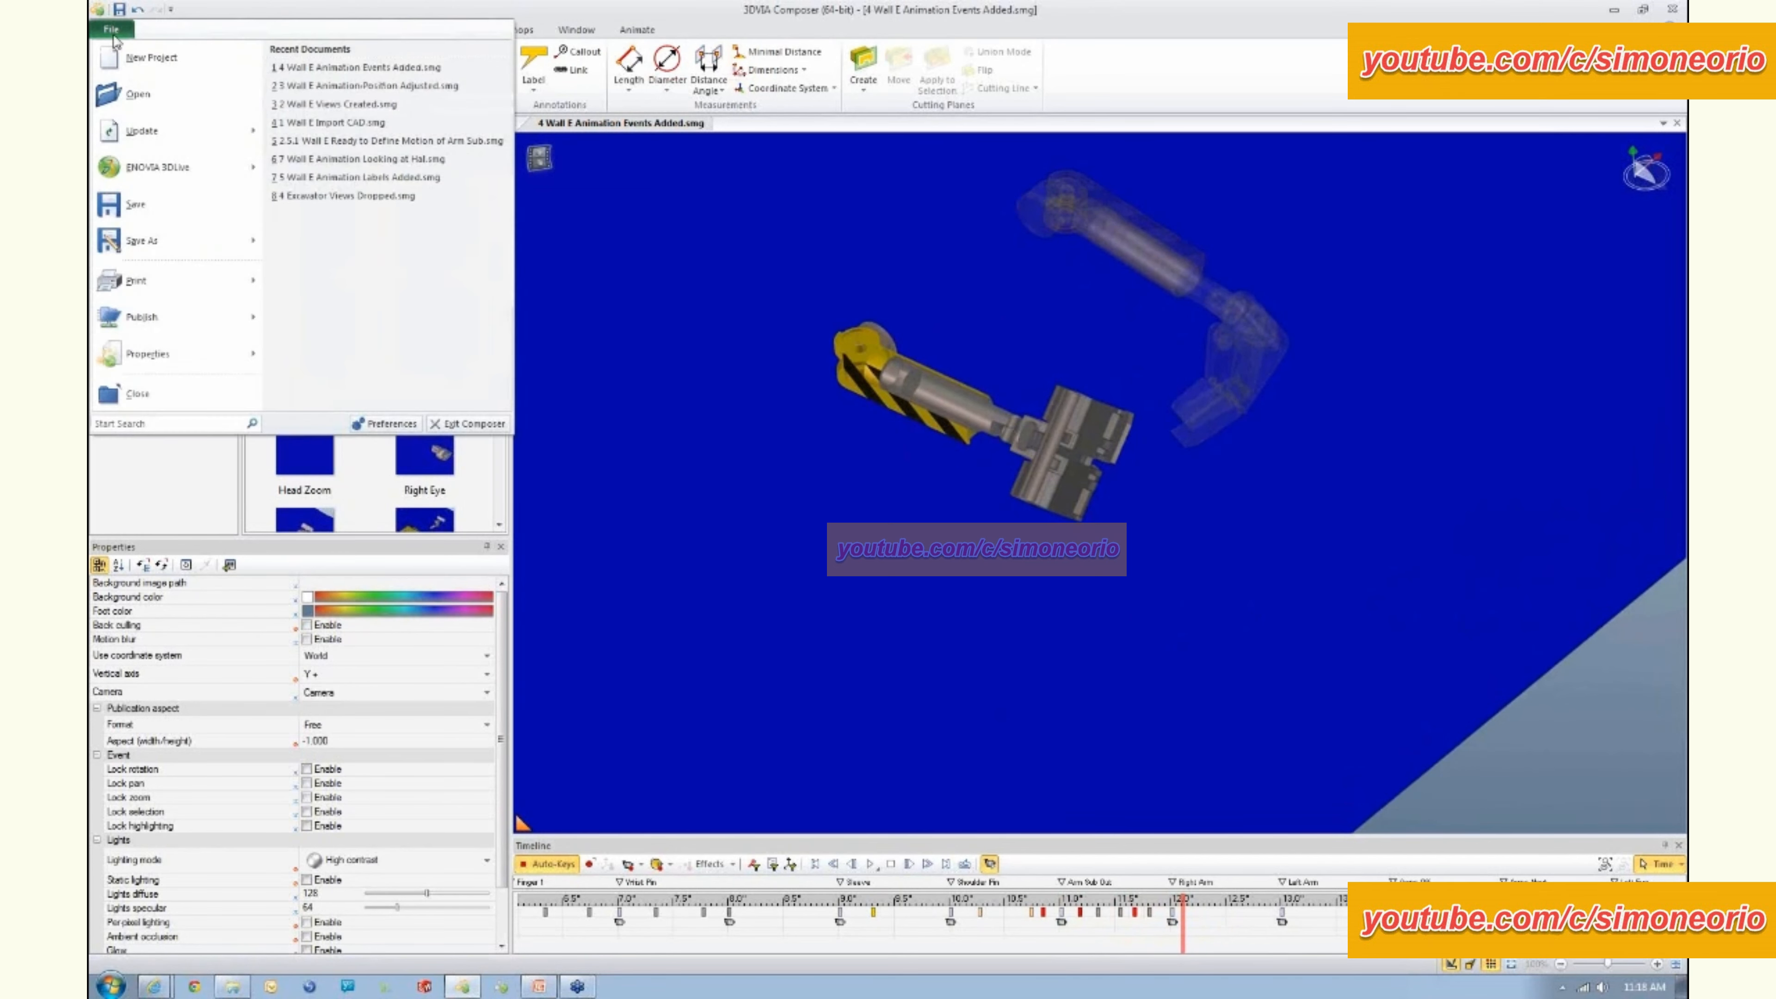
click(133, 94)
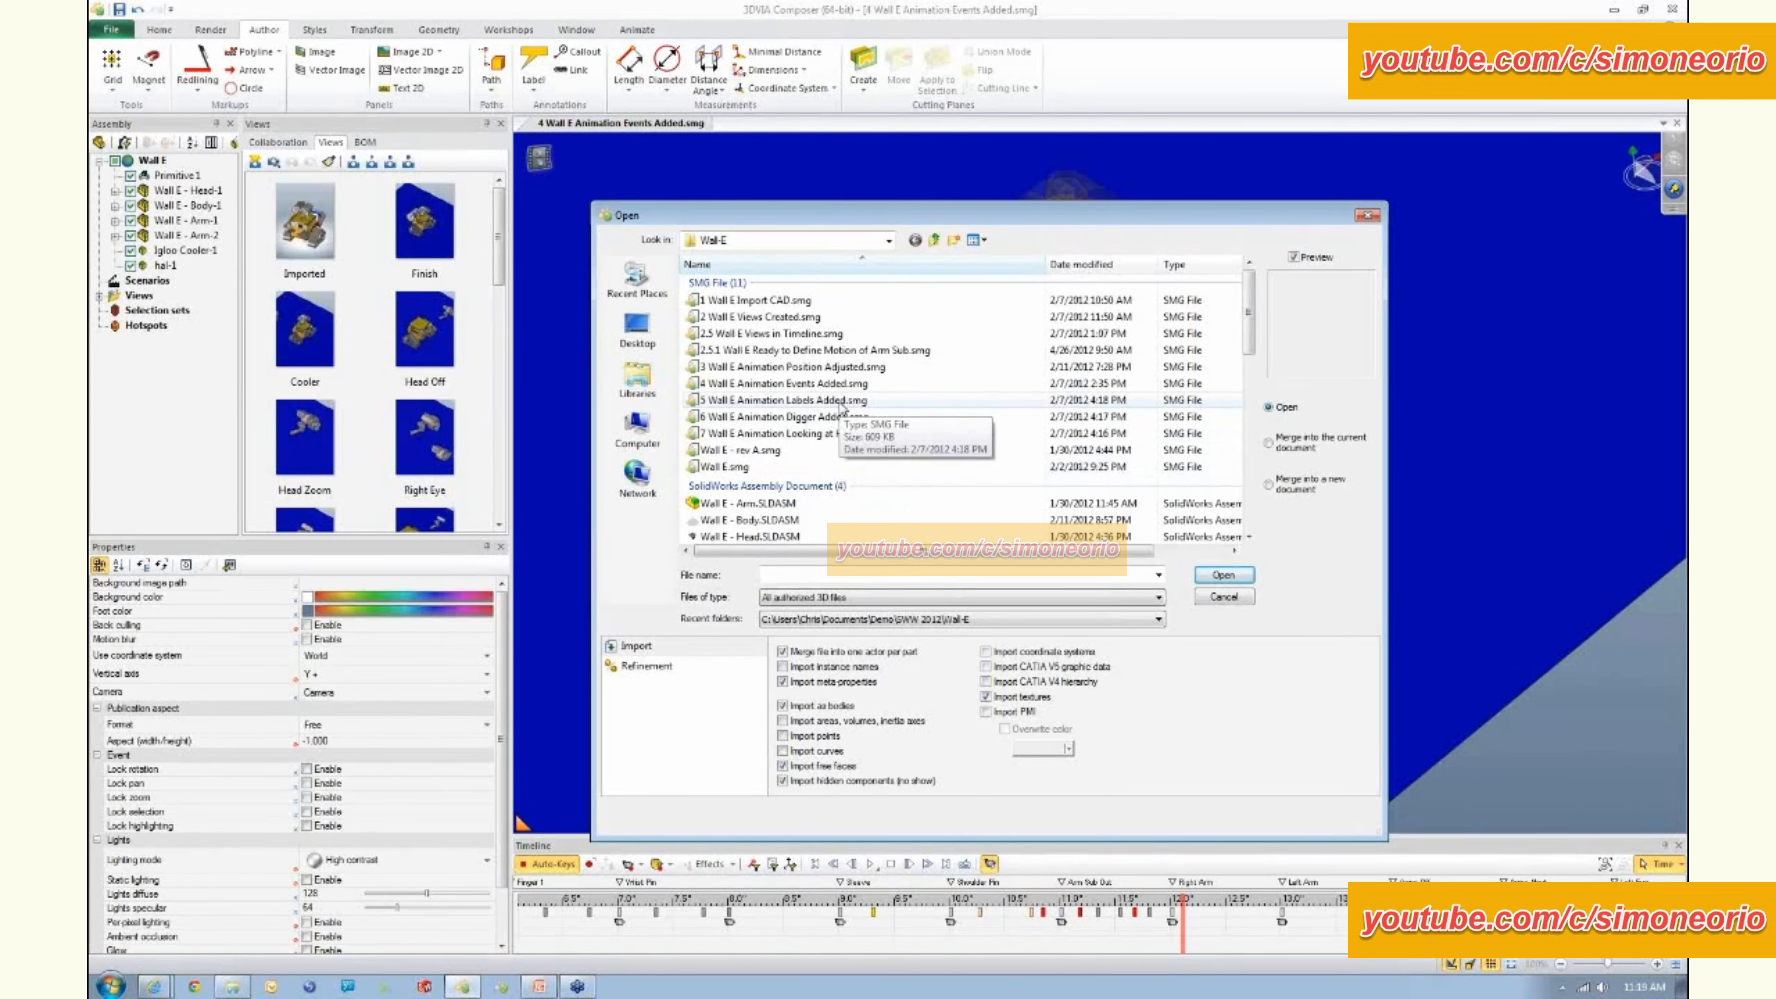
double_click(842, 403)
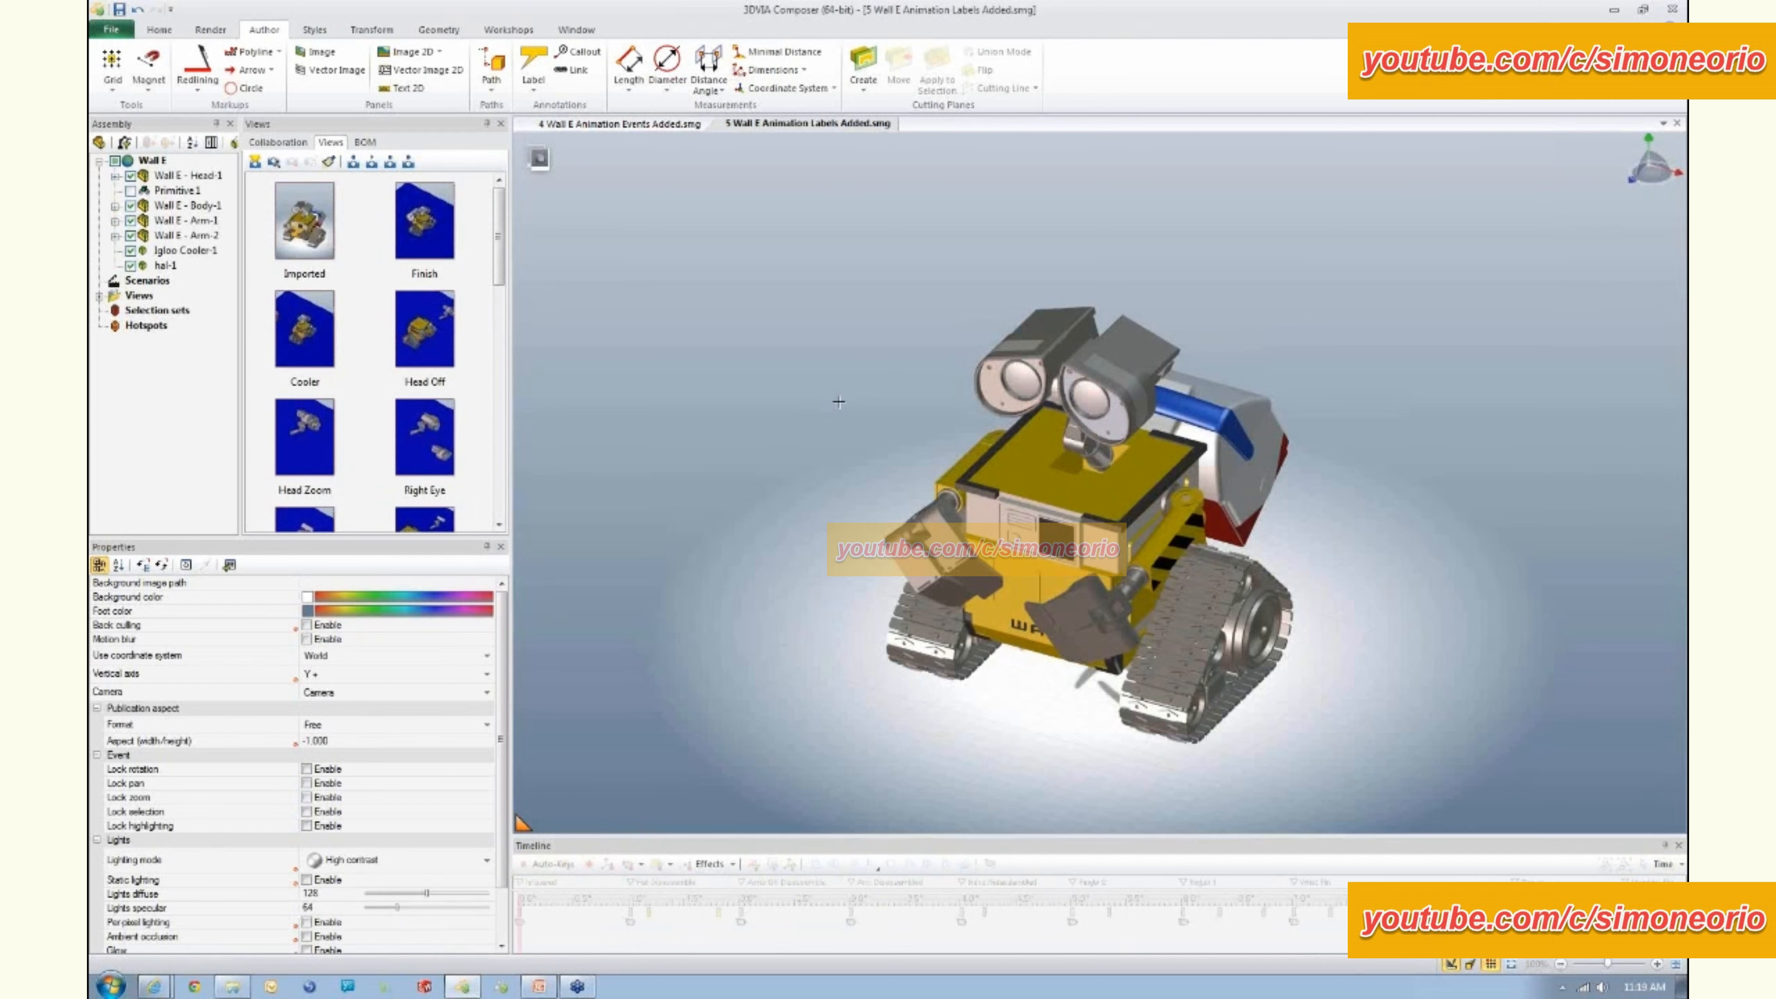
click(539, 159)
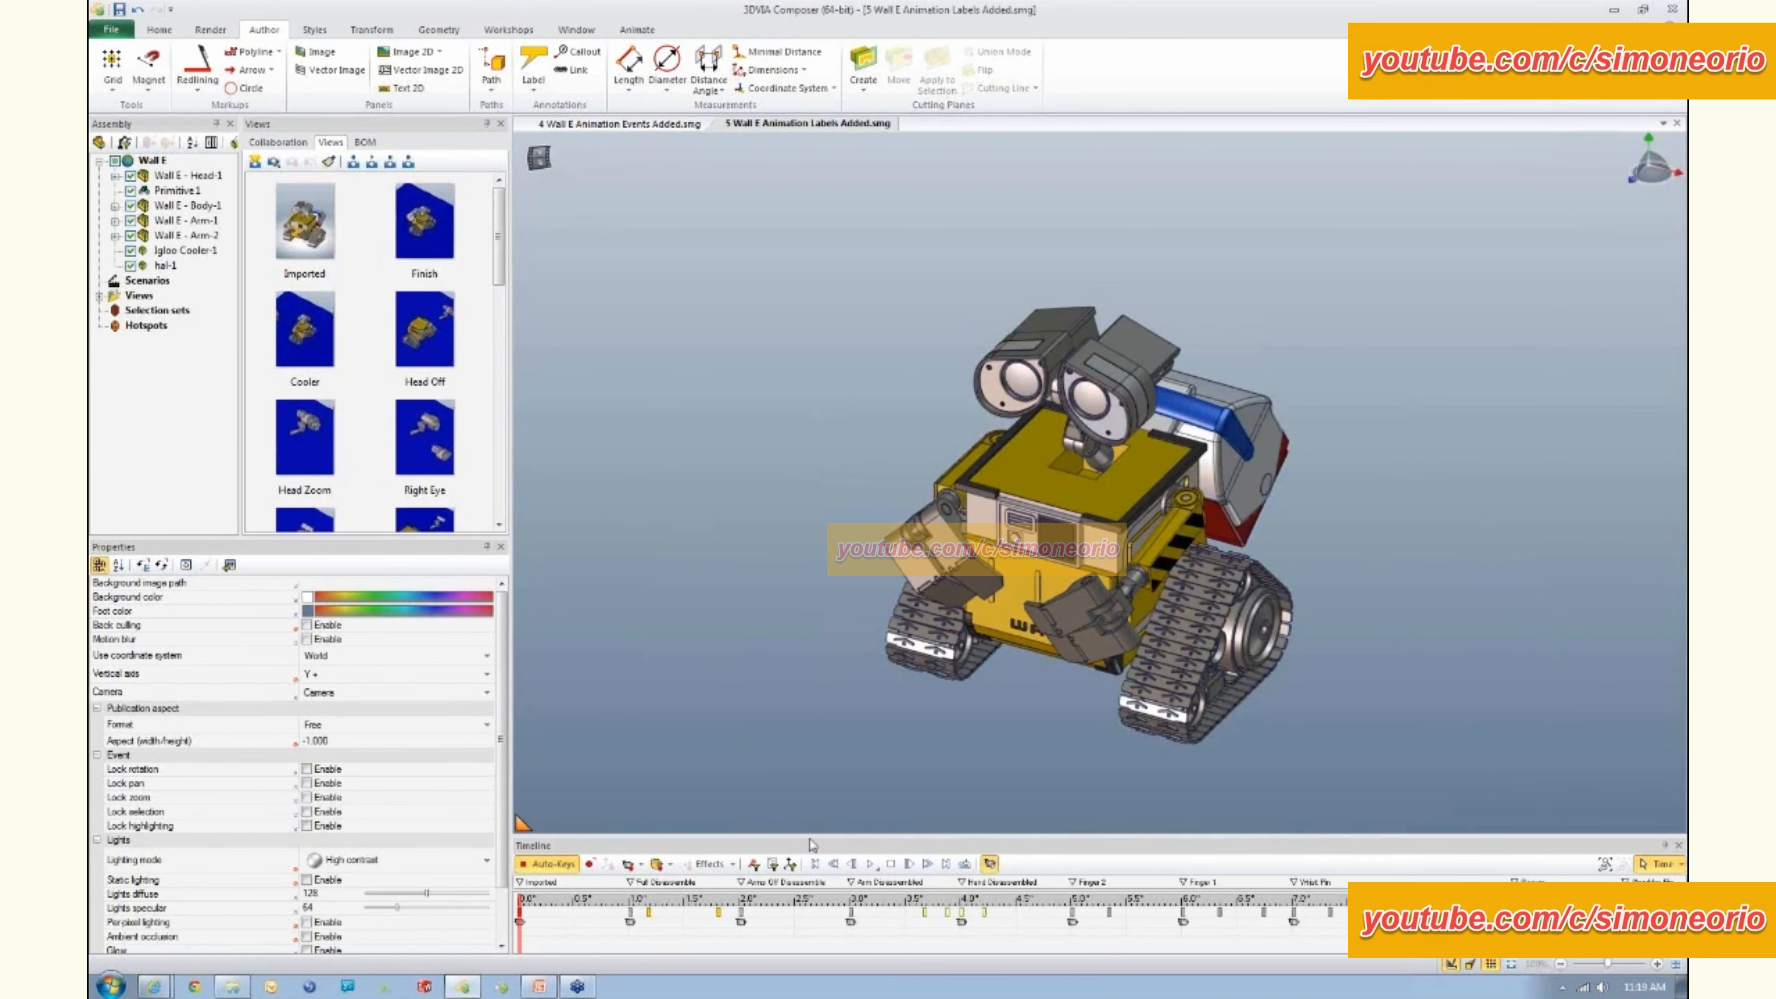
click(946, 863)
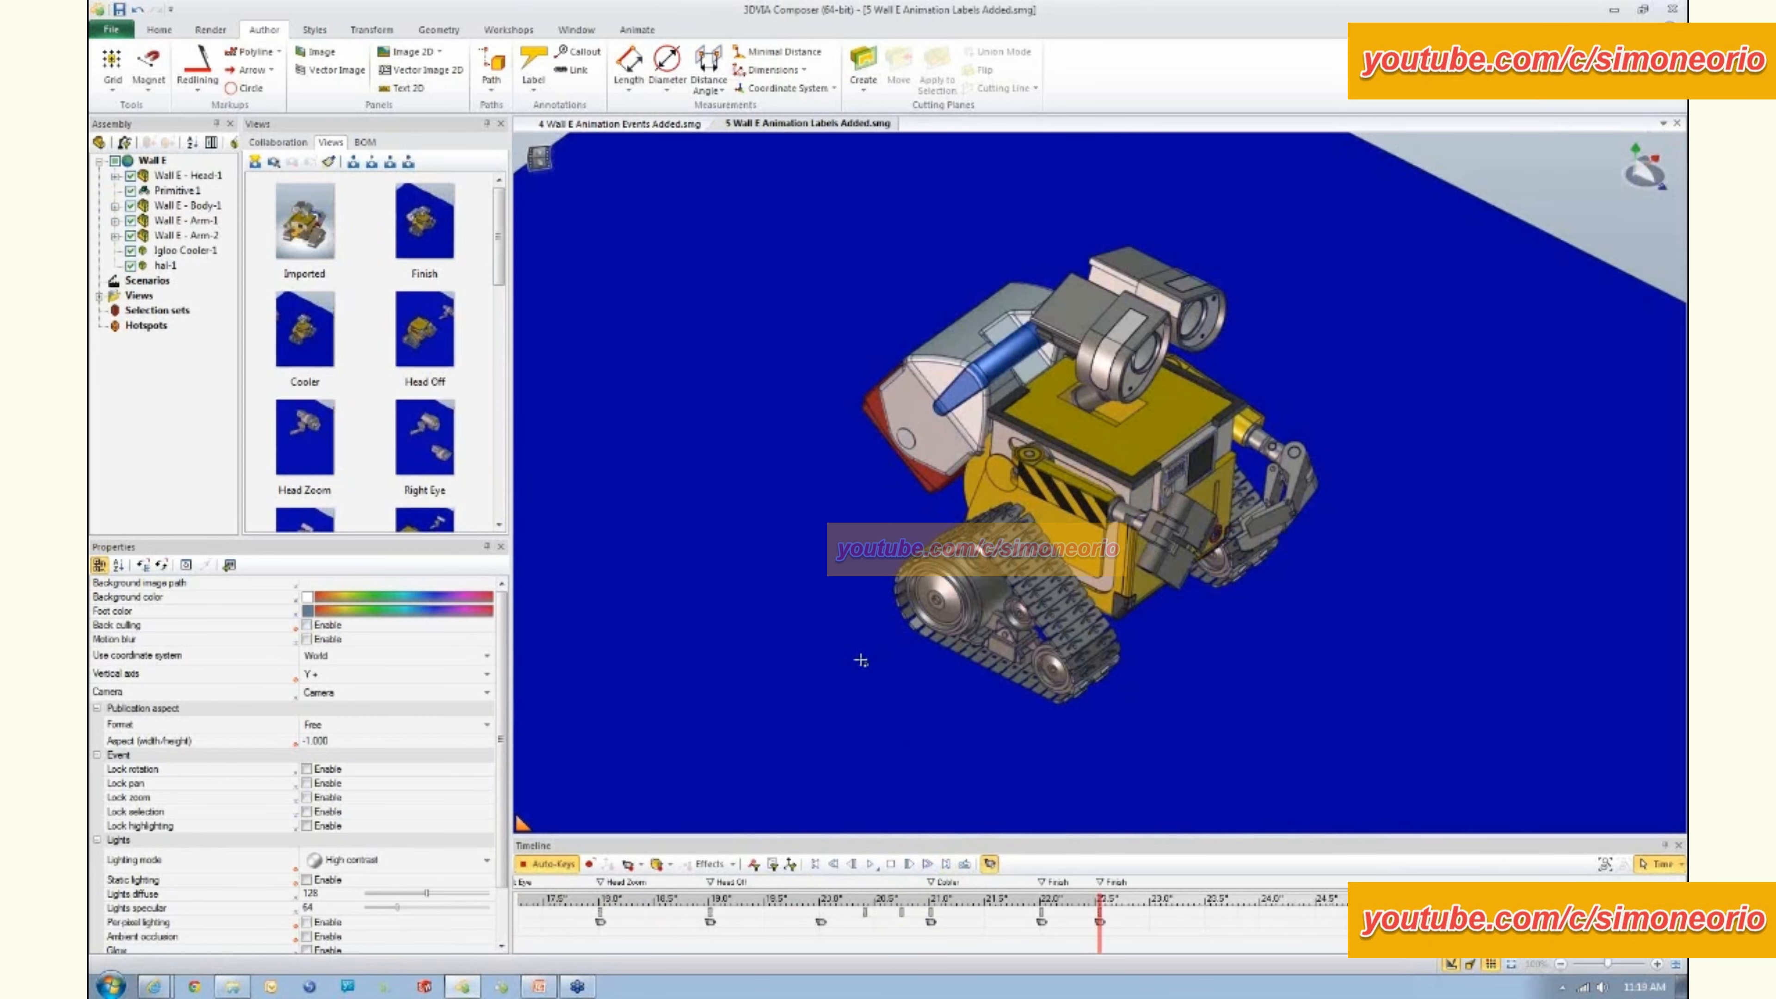
mouse_move(1100, 944)
mouse_down()
mouse_move(1058, 946)
mouse_move(1100, 946)
mouse_up()
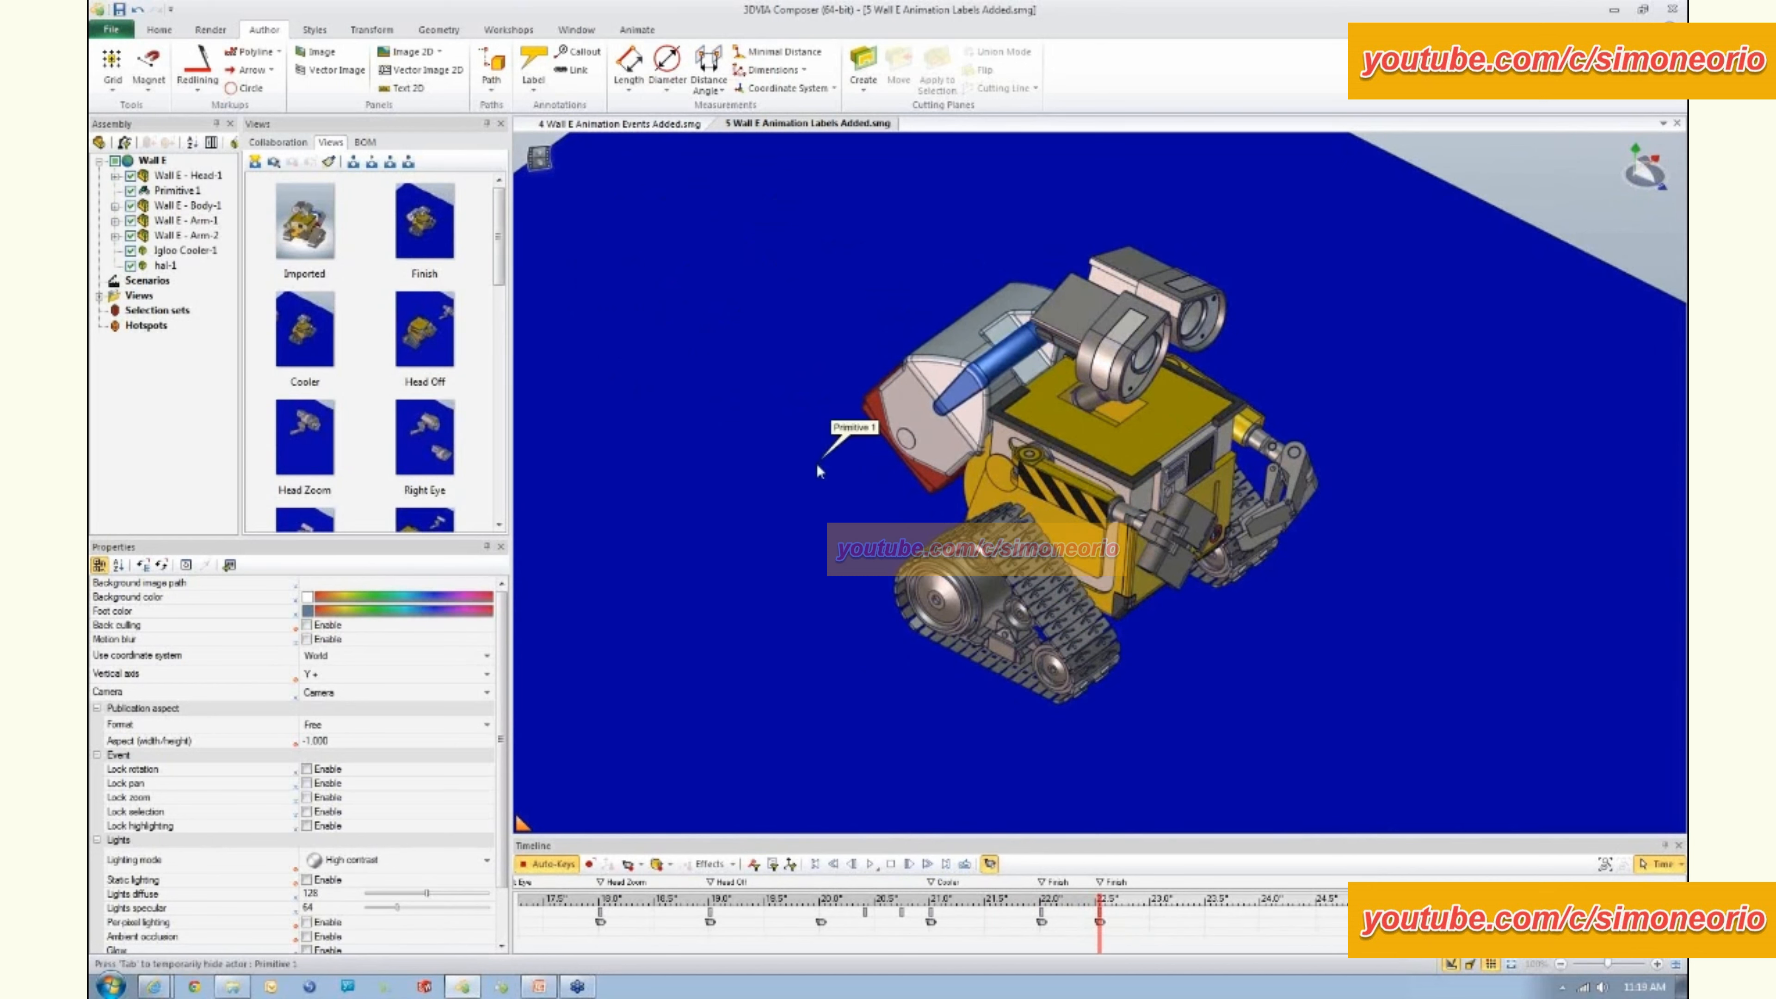
- Examine the inside of the cooler by placing the Digger over it and making the outer parts see-through, then hide the Digger
click(791, 461)
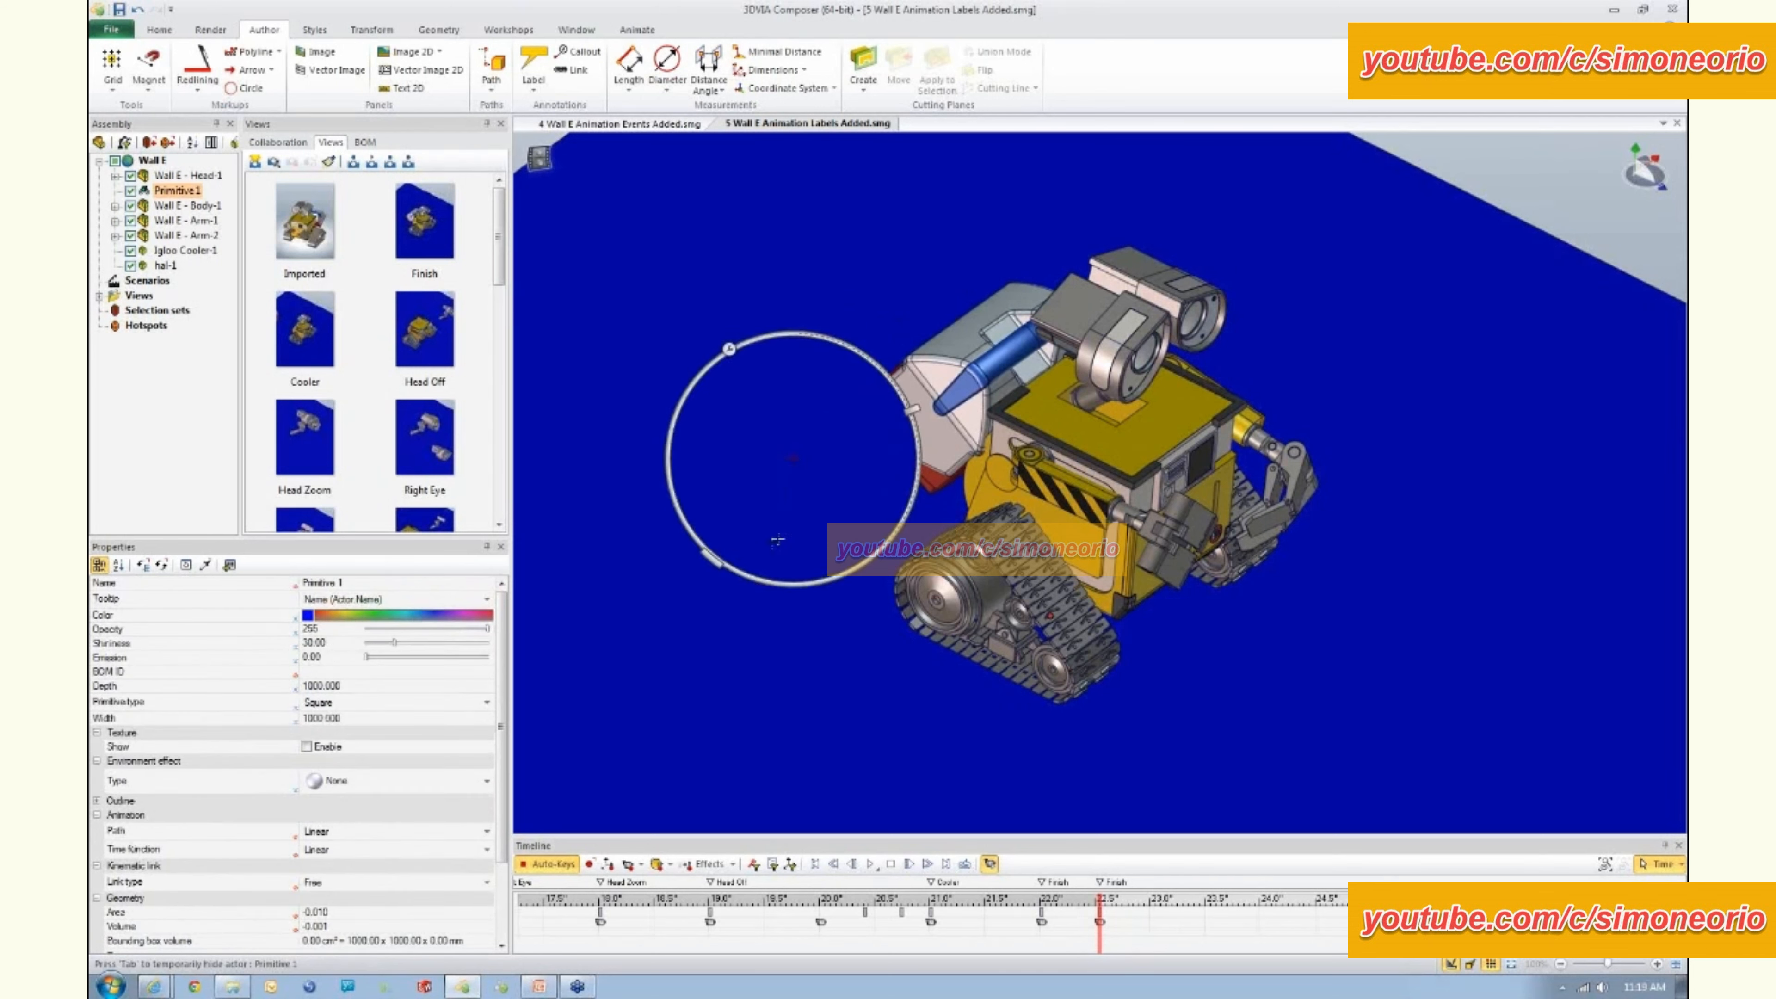
drag(745, 574, 902, 522)
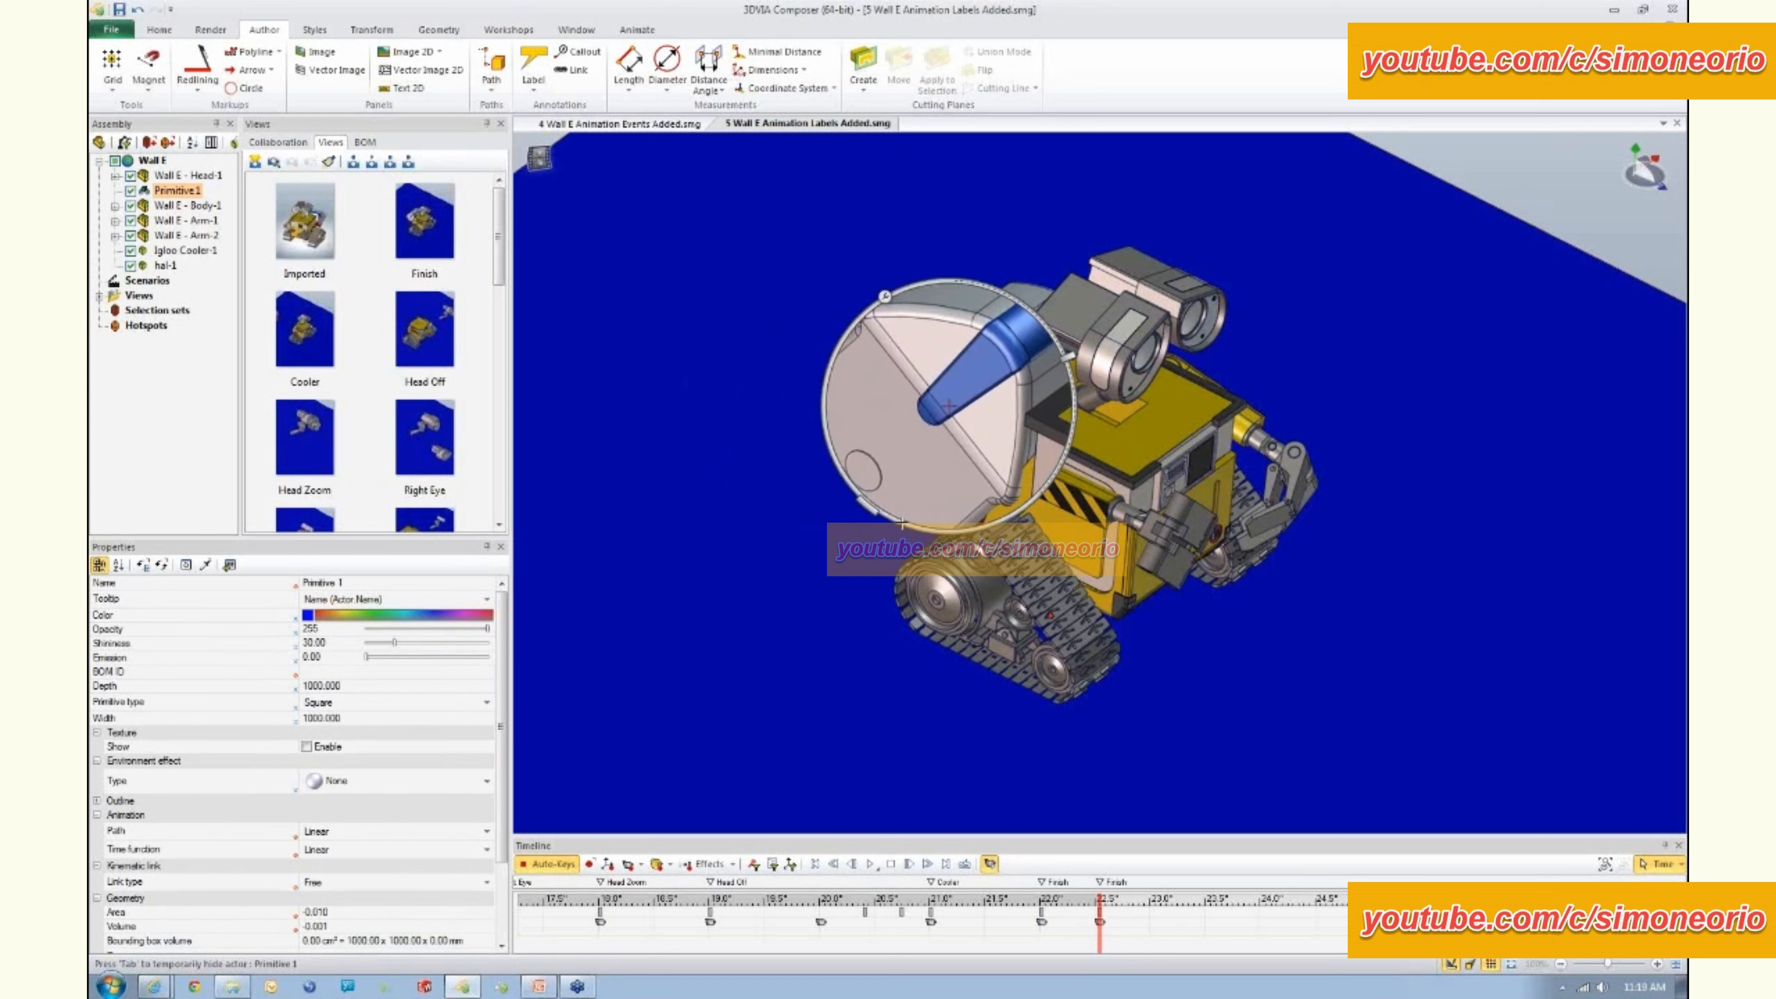
mouse_move(884, 296)
click(836, 322)
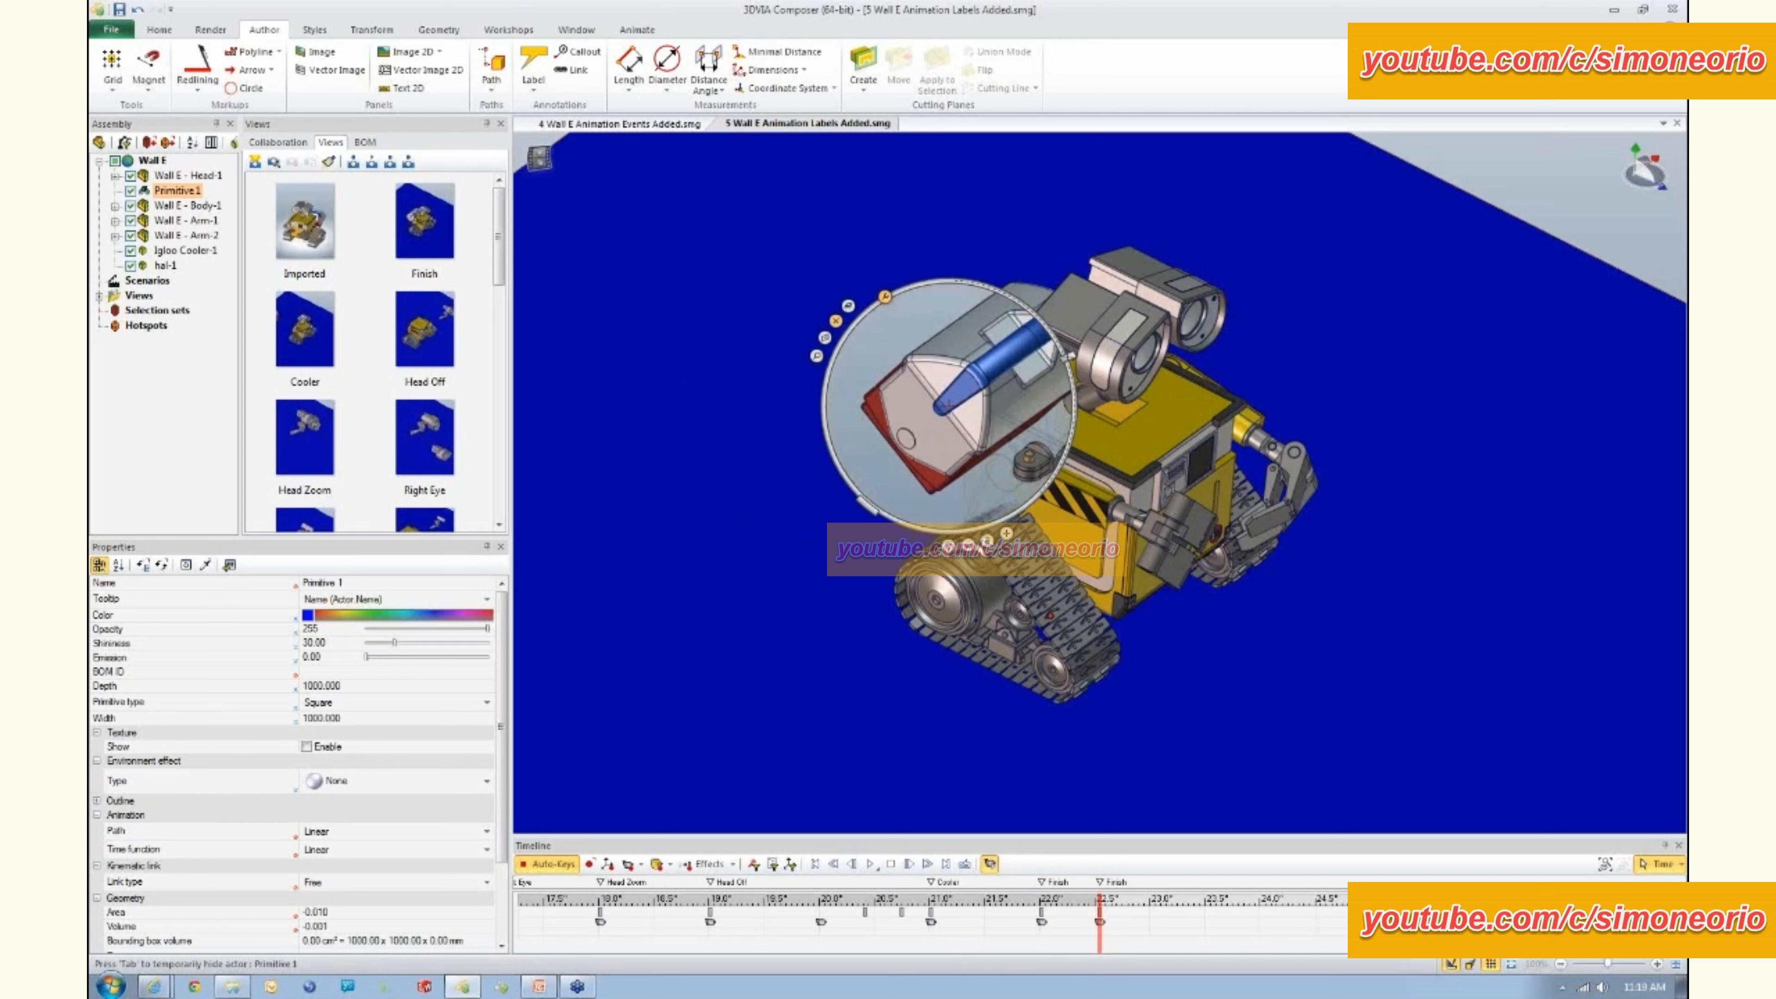
drag(1063, 356, 1036, 317)
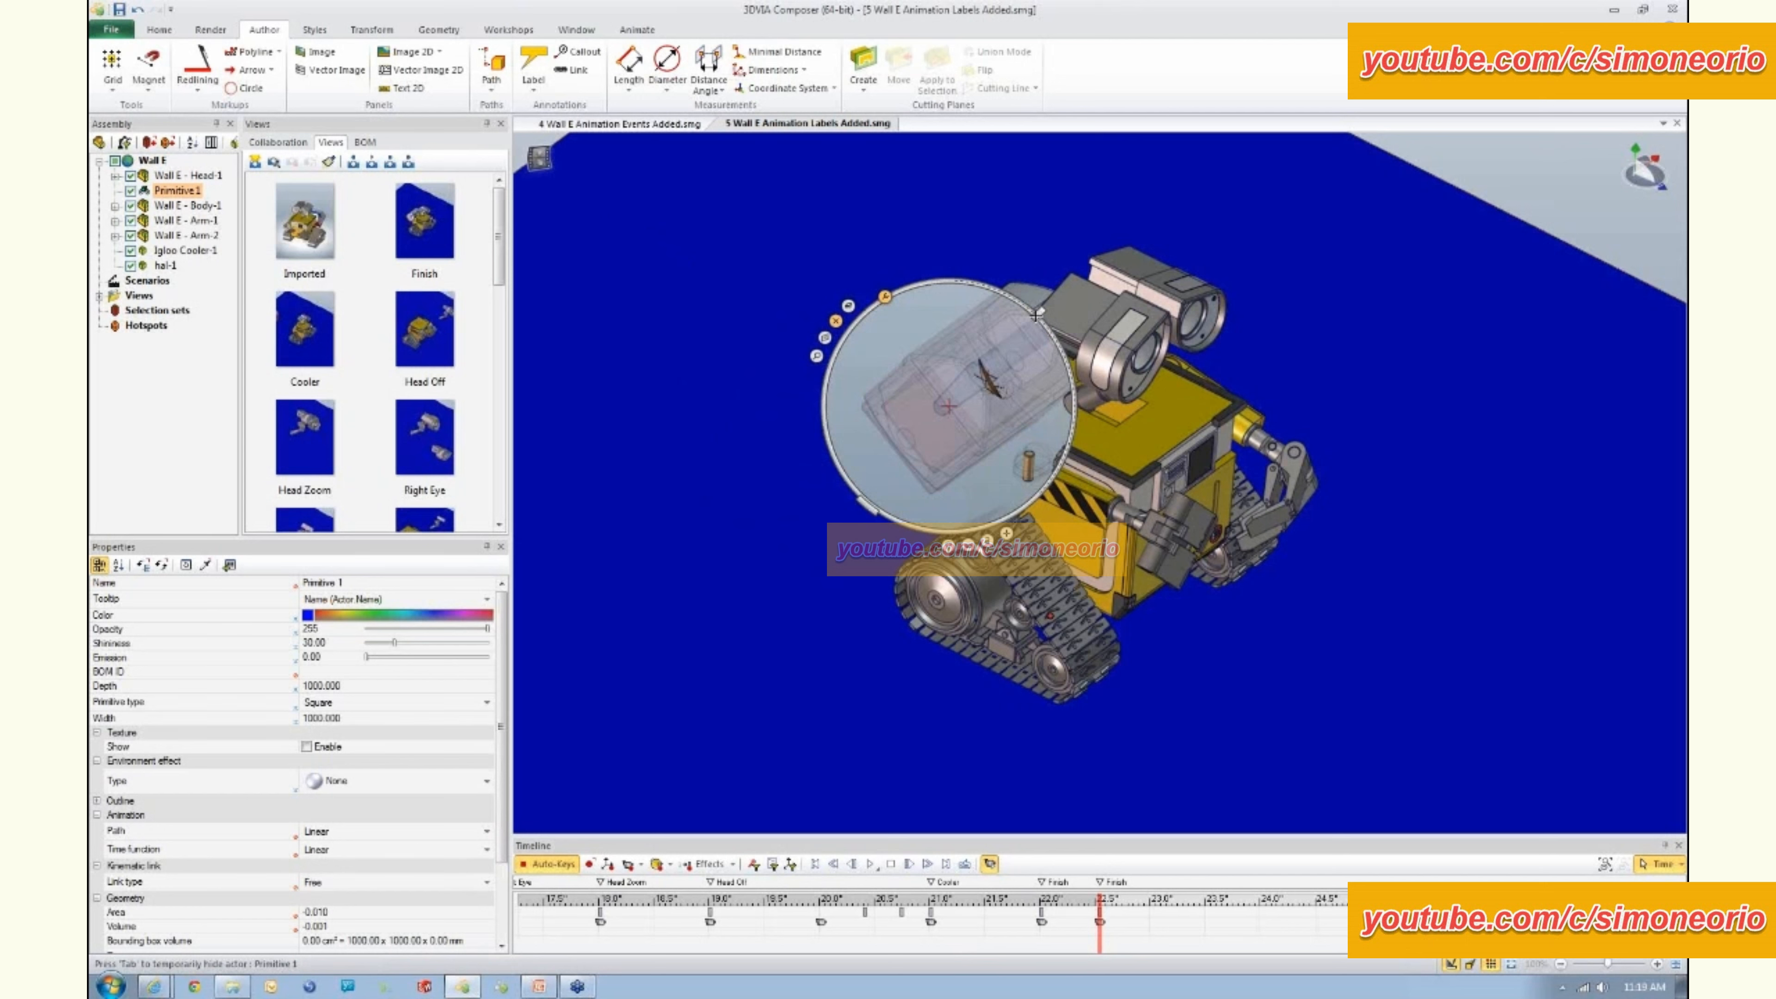
key(space)
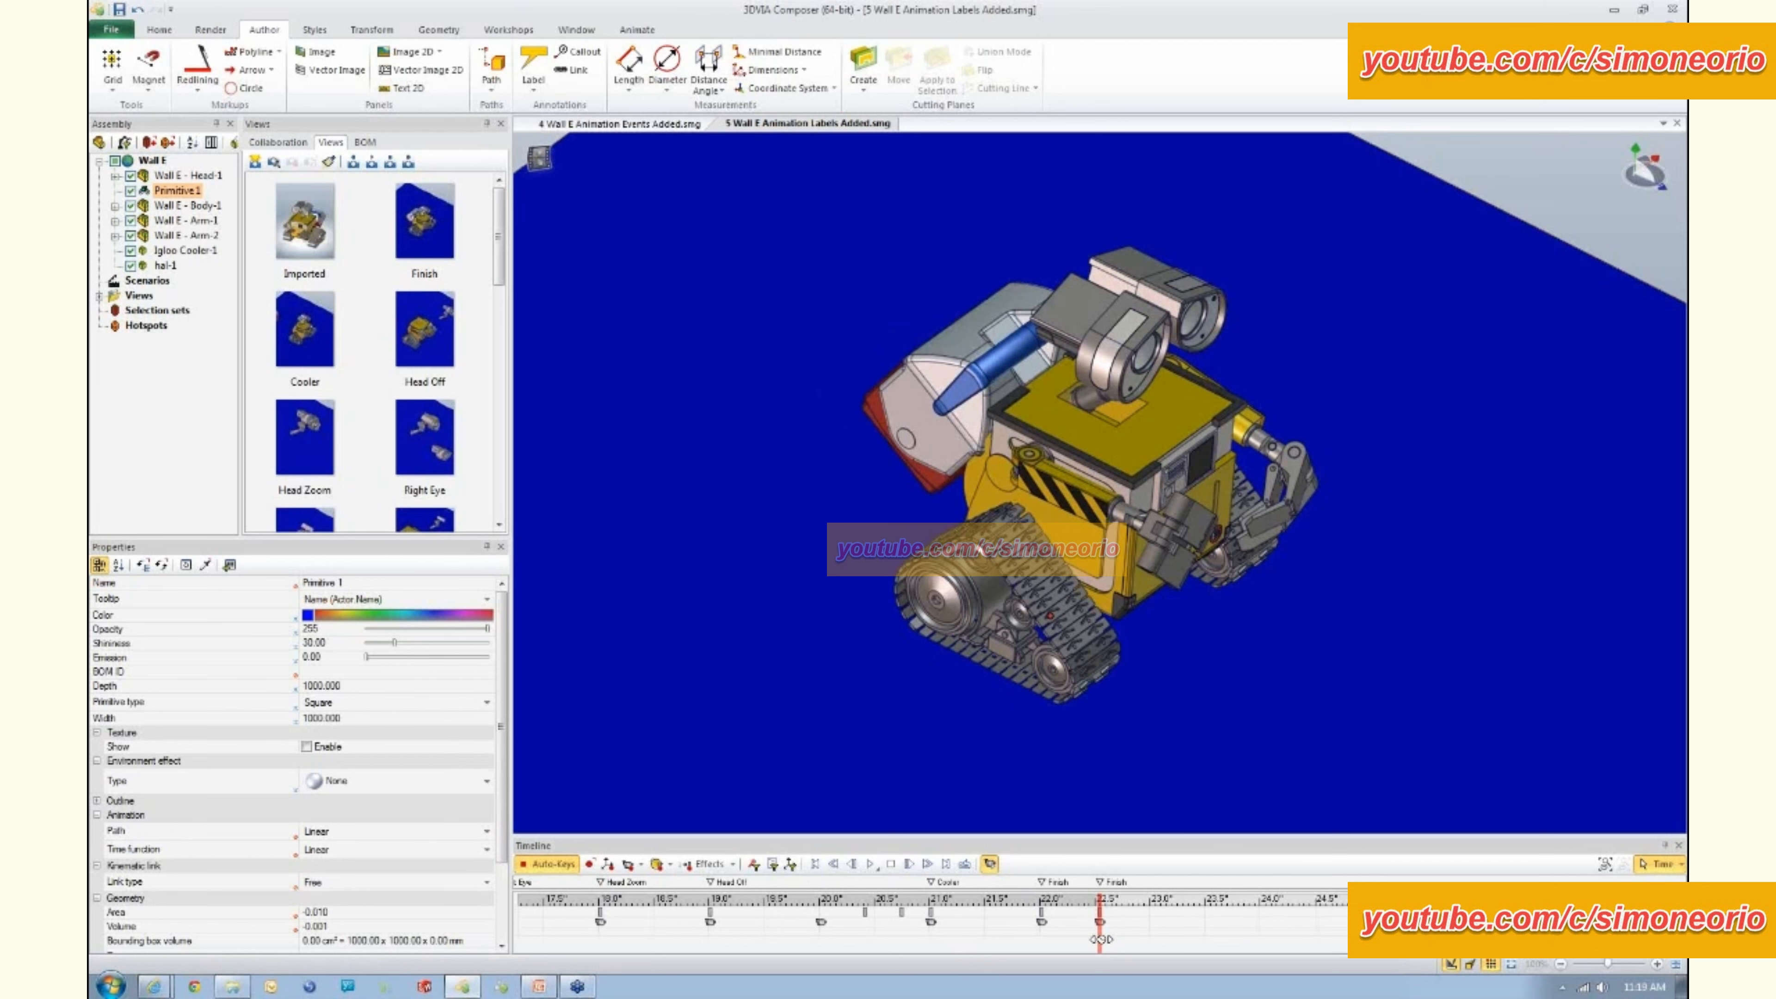
- Record a camera key at 23.0 s with Wall-E shifted aside to leave free space for the Digger
drag(1101, 940, 1150, 939)
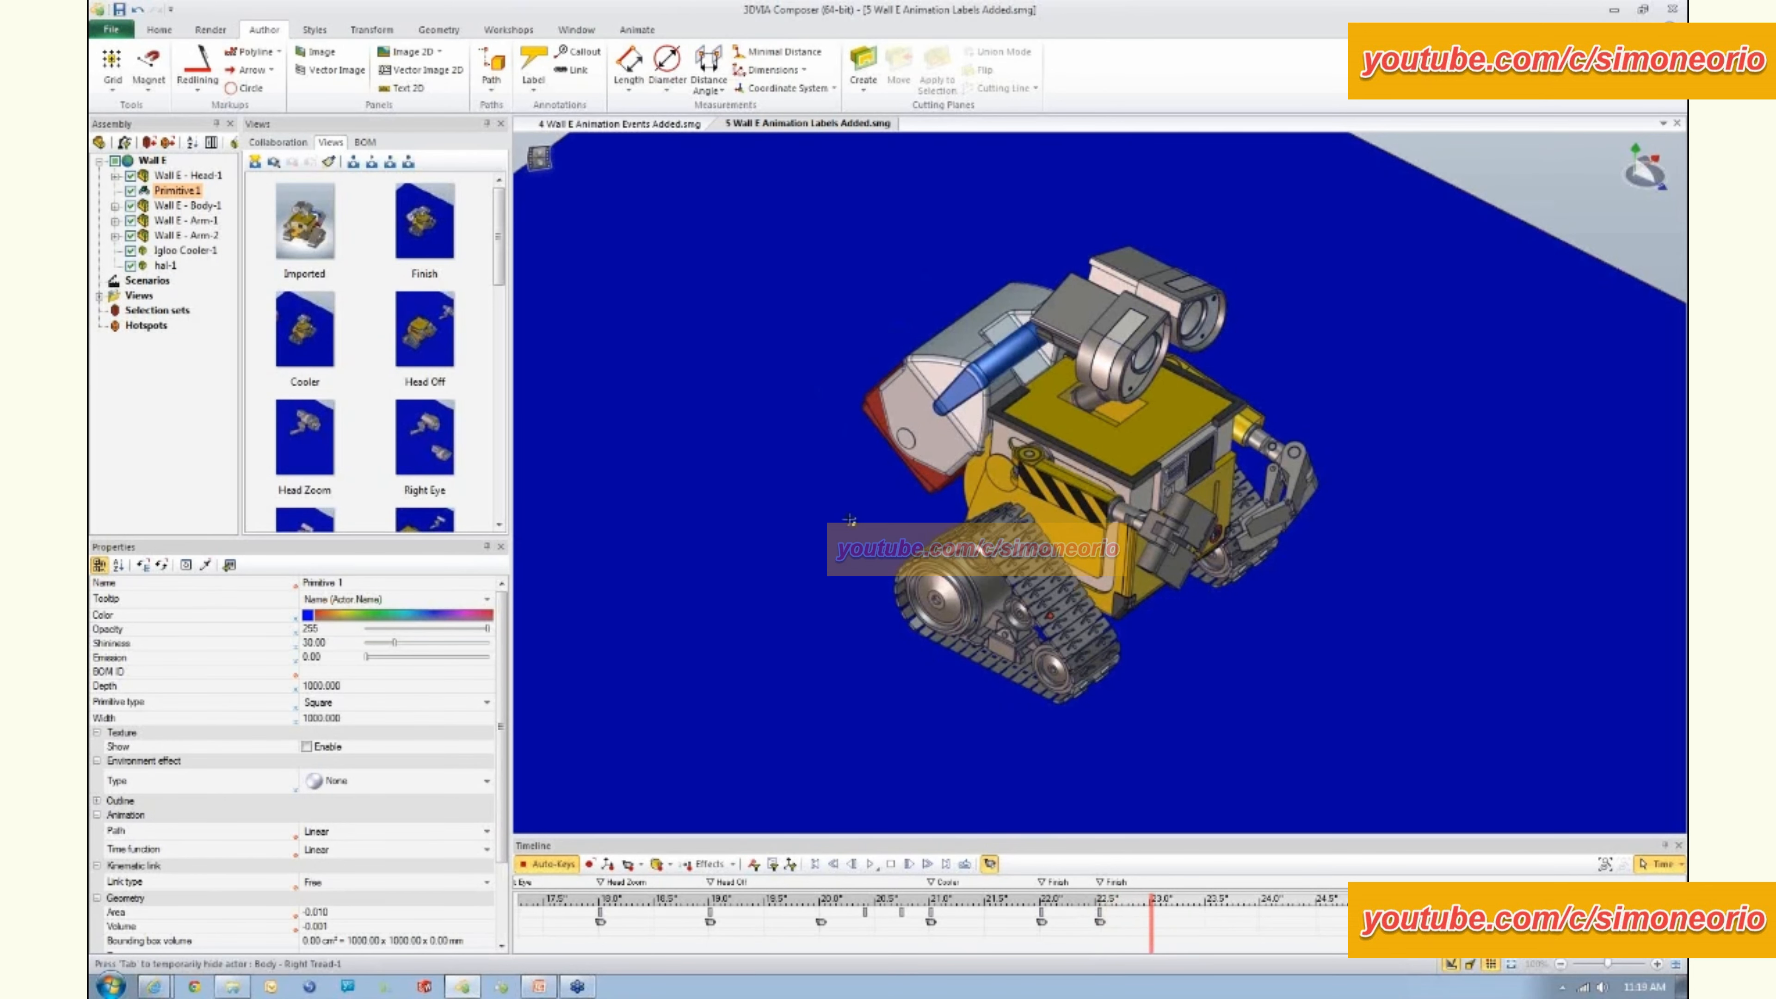
middle_drag(793, 495, 1030, 506)
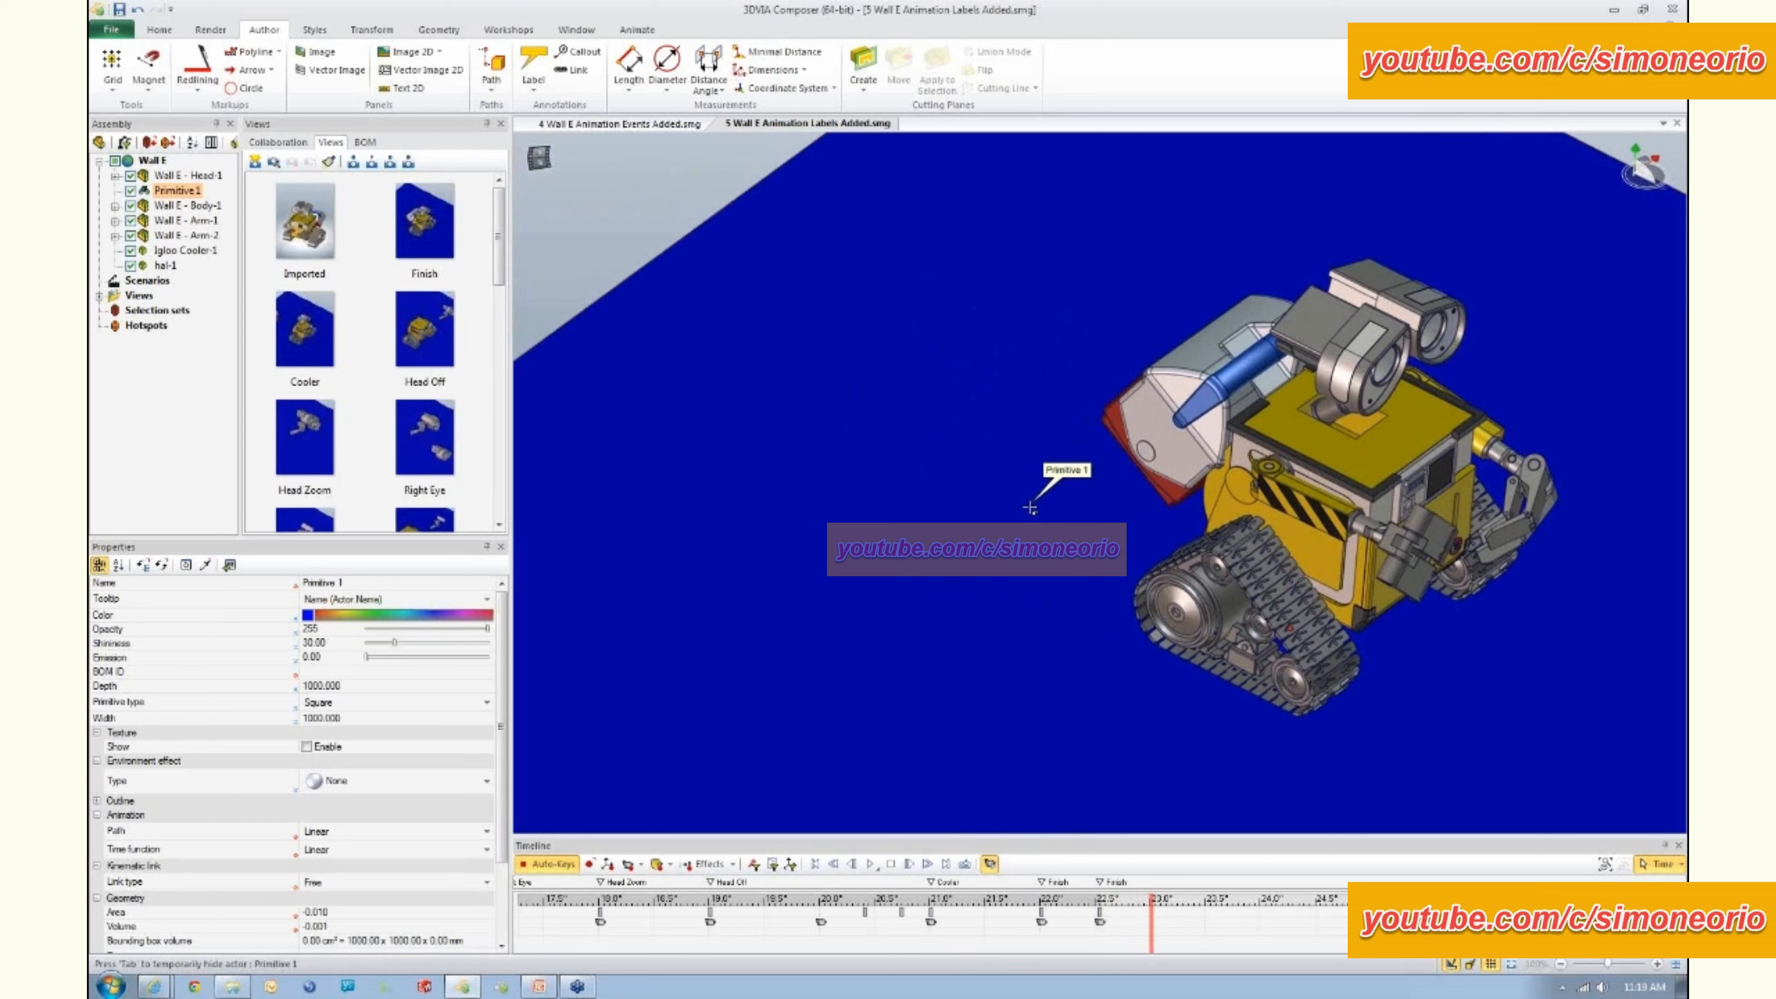
click(628, 865)
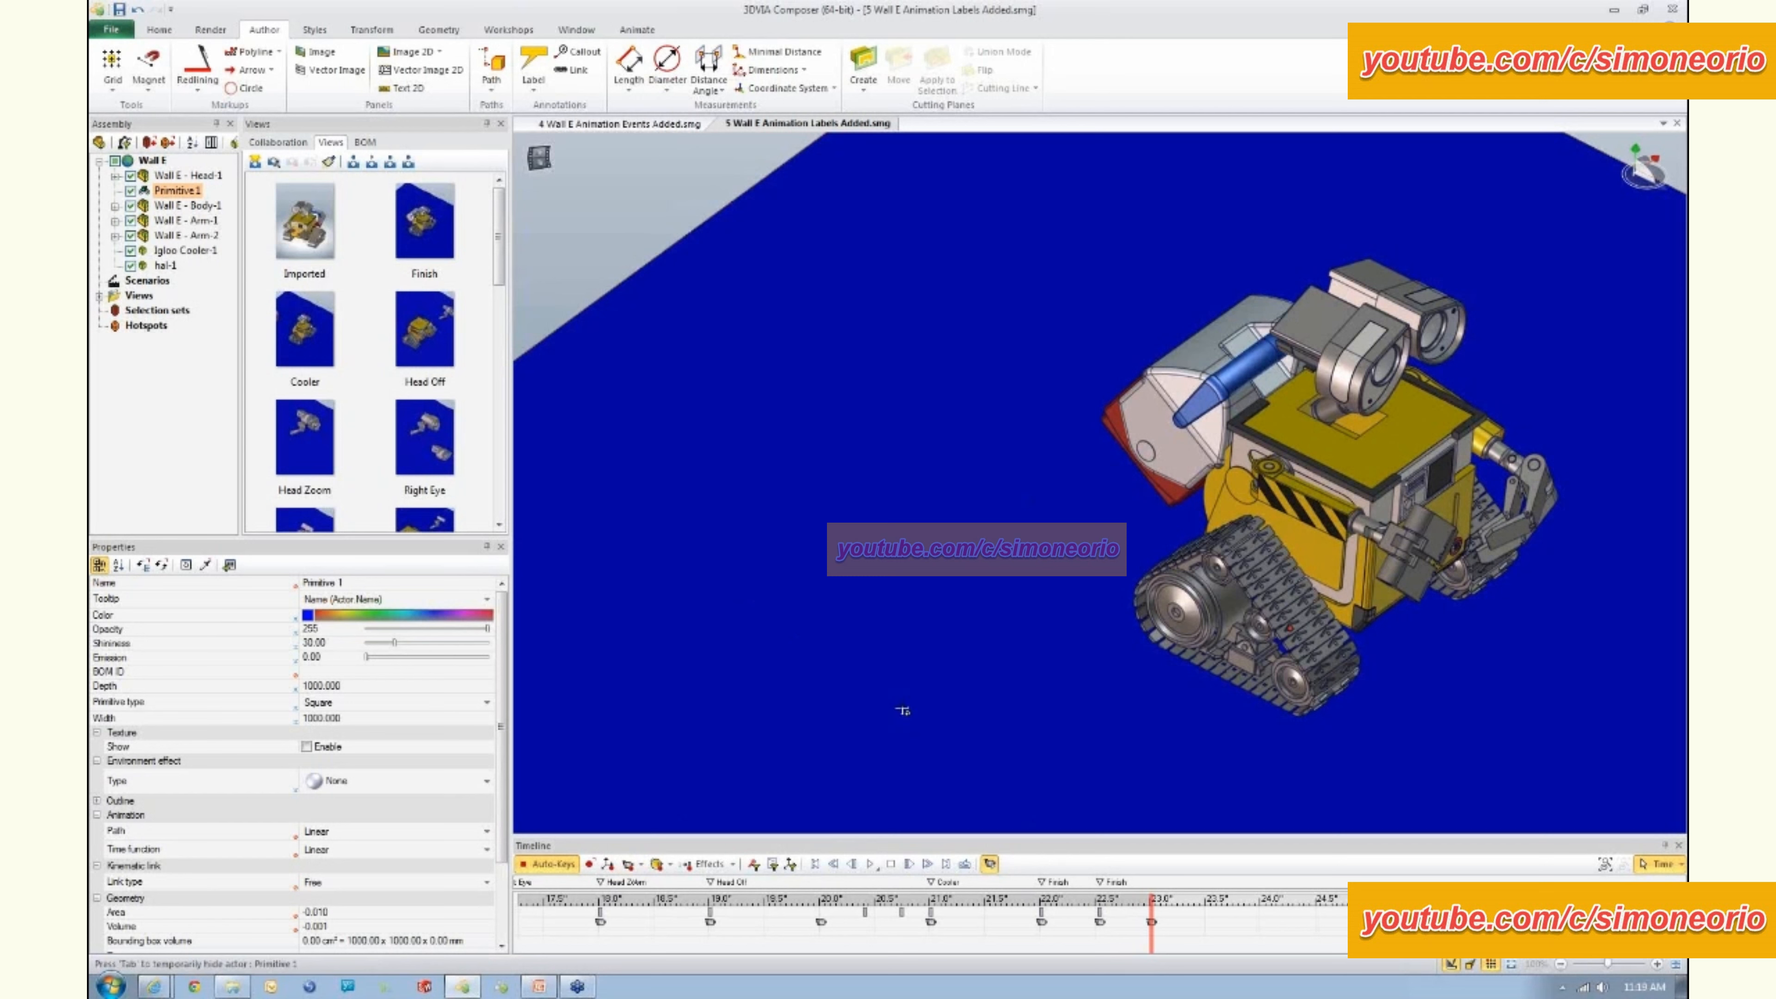
- Show the Digger in the empty area beside Wall-E, shrink it to a small circle and record a Digger key at 23.0 s
key(space)
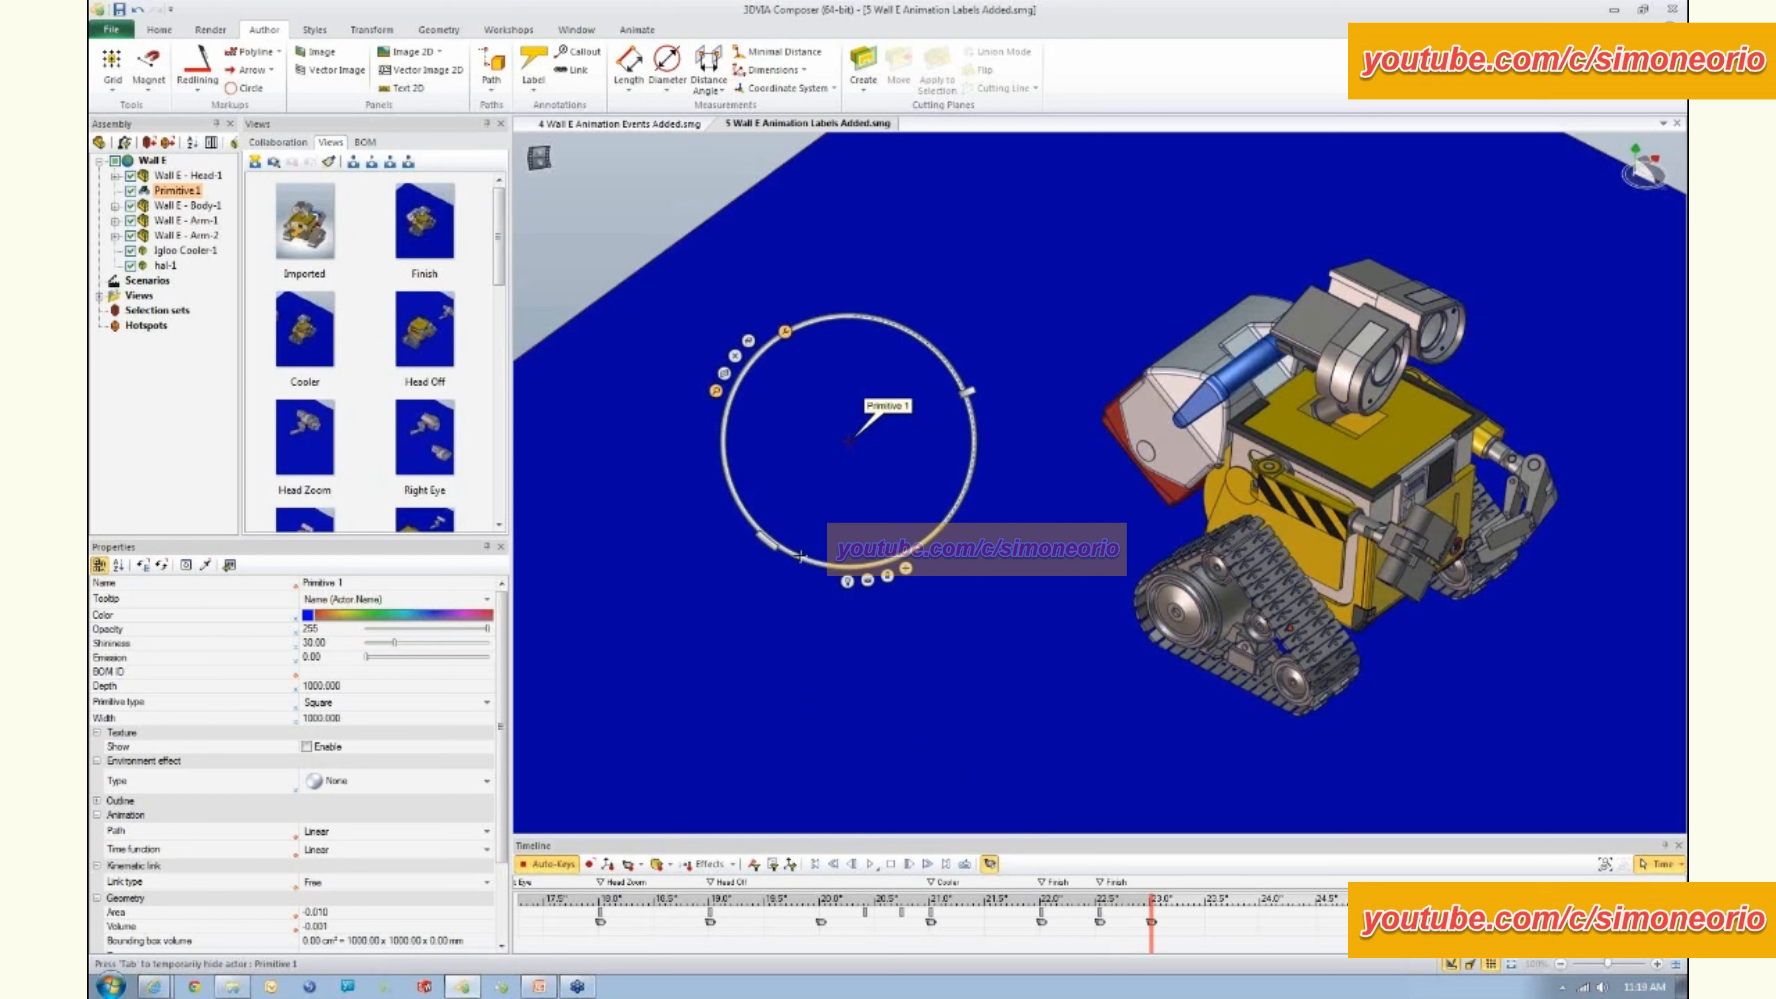
drag(800, 556, 789, 433)
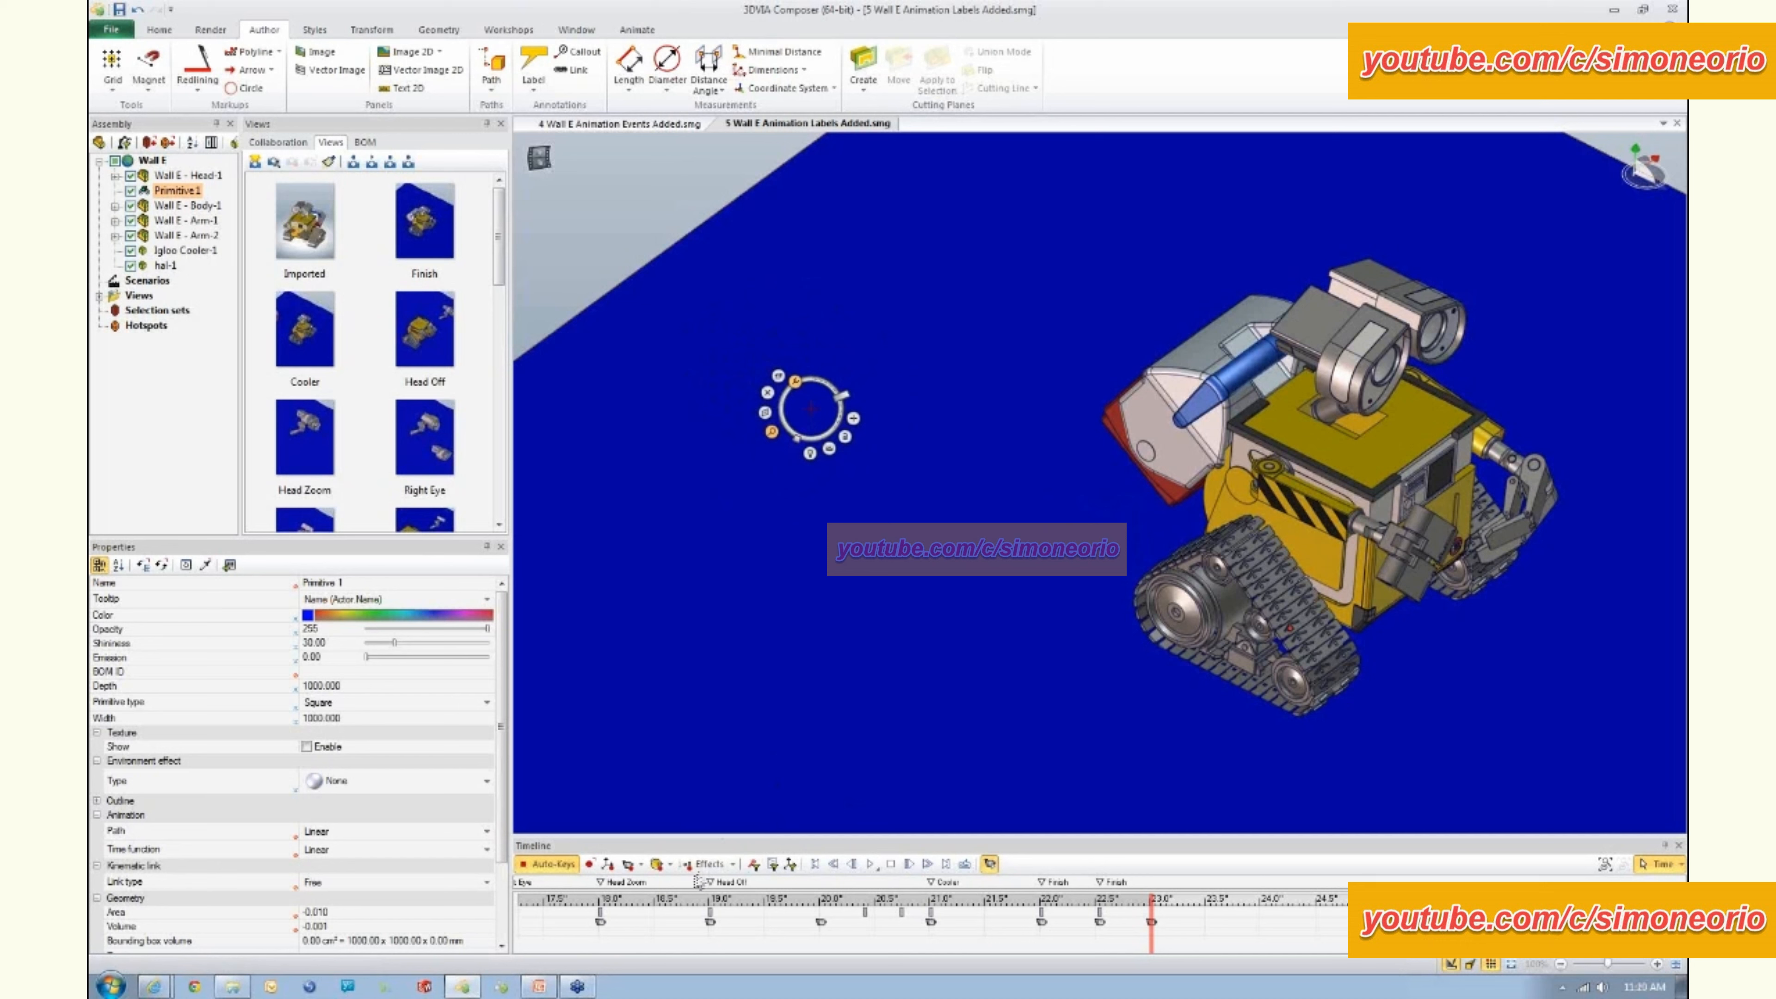
click(657, 864)
- At 23.5 s, enlarge the Digger, centre its interest on the cooler and make the outer parts see-through to expose the interior
drag(1152, 941, 1207, 941)
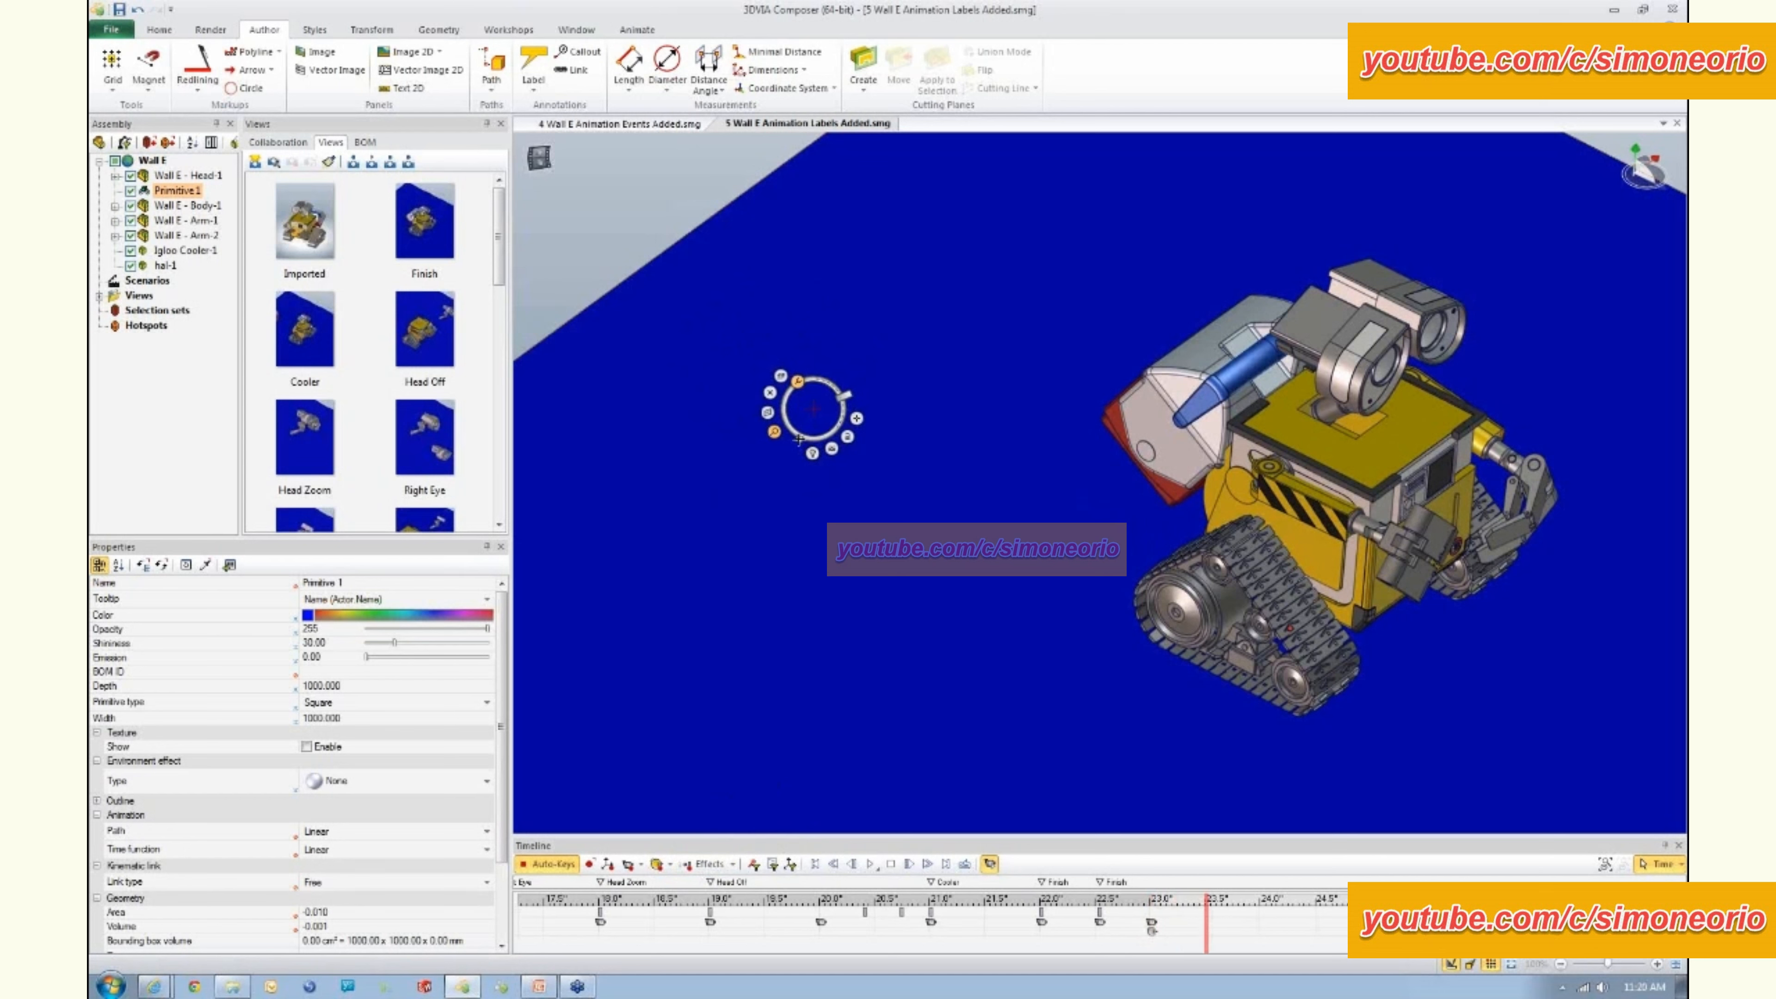
drag(798, 439, 744, 560)
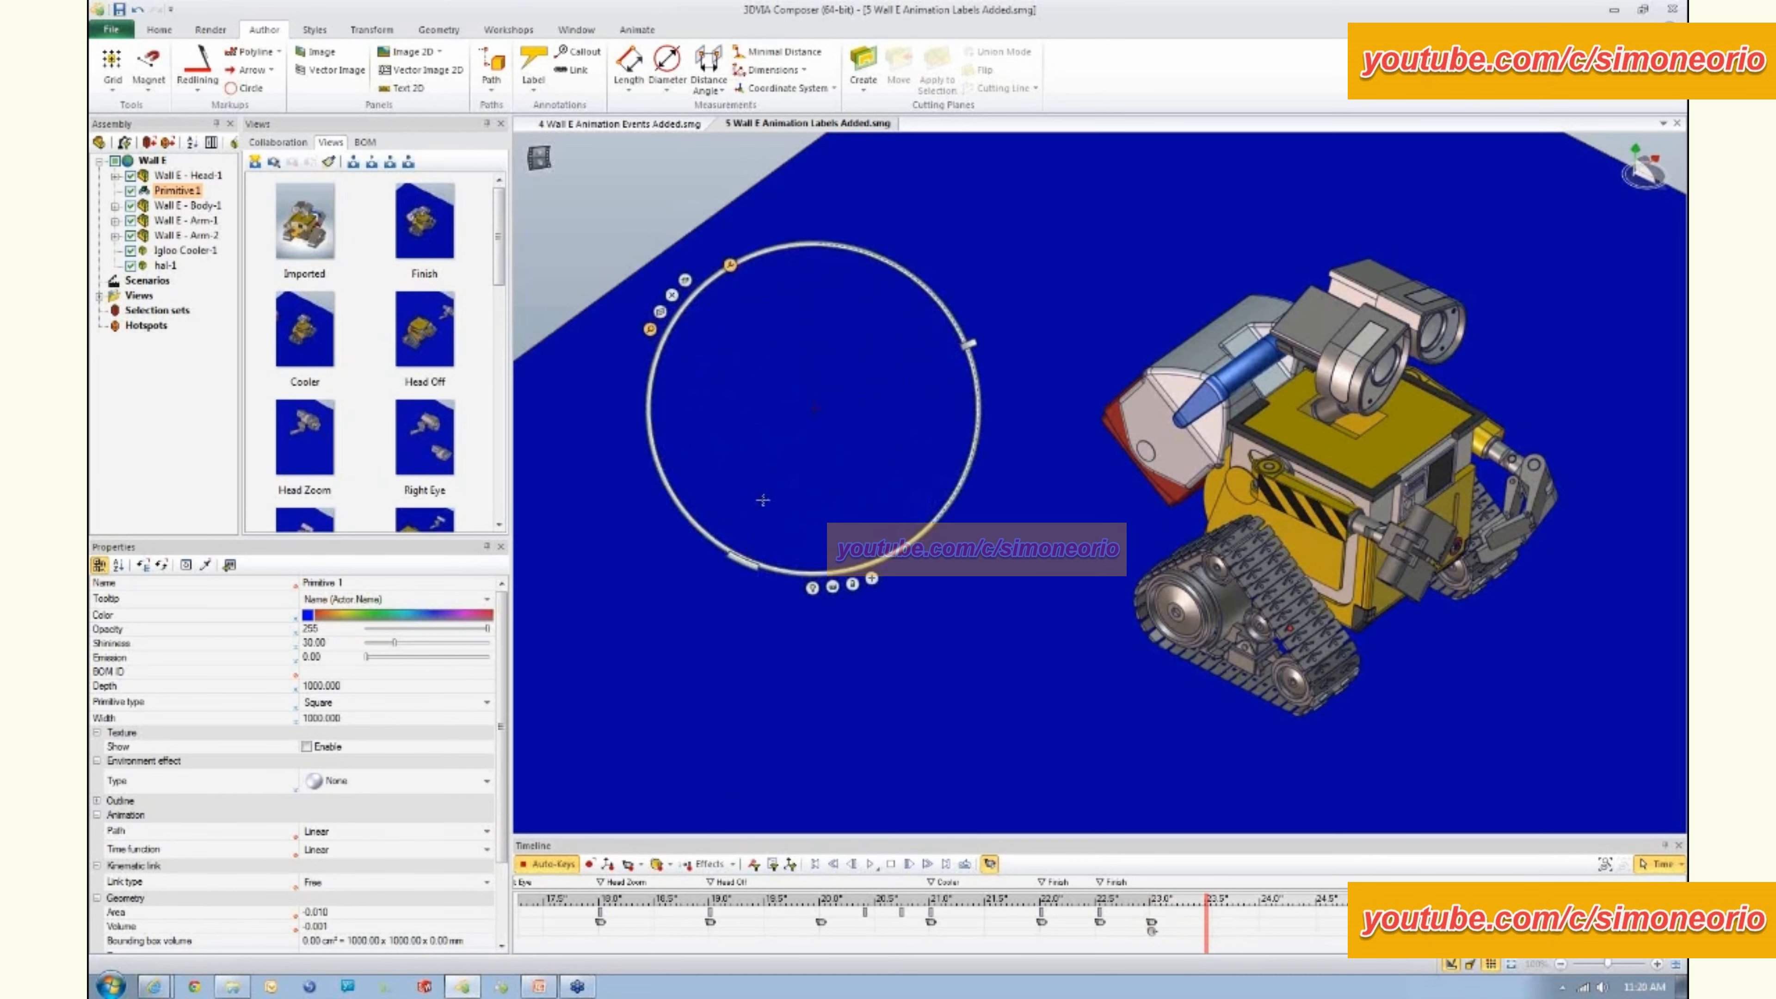
click(670, 295)
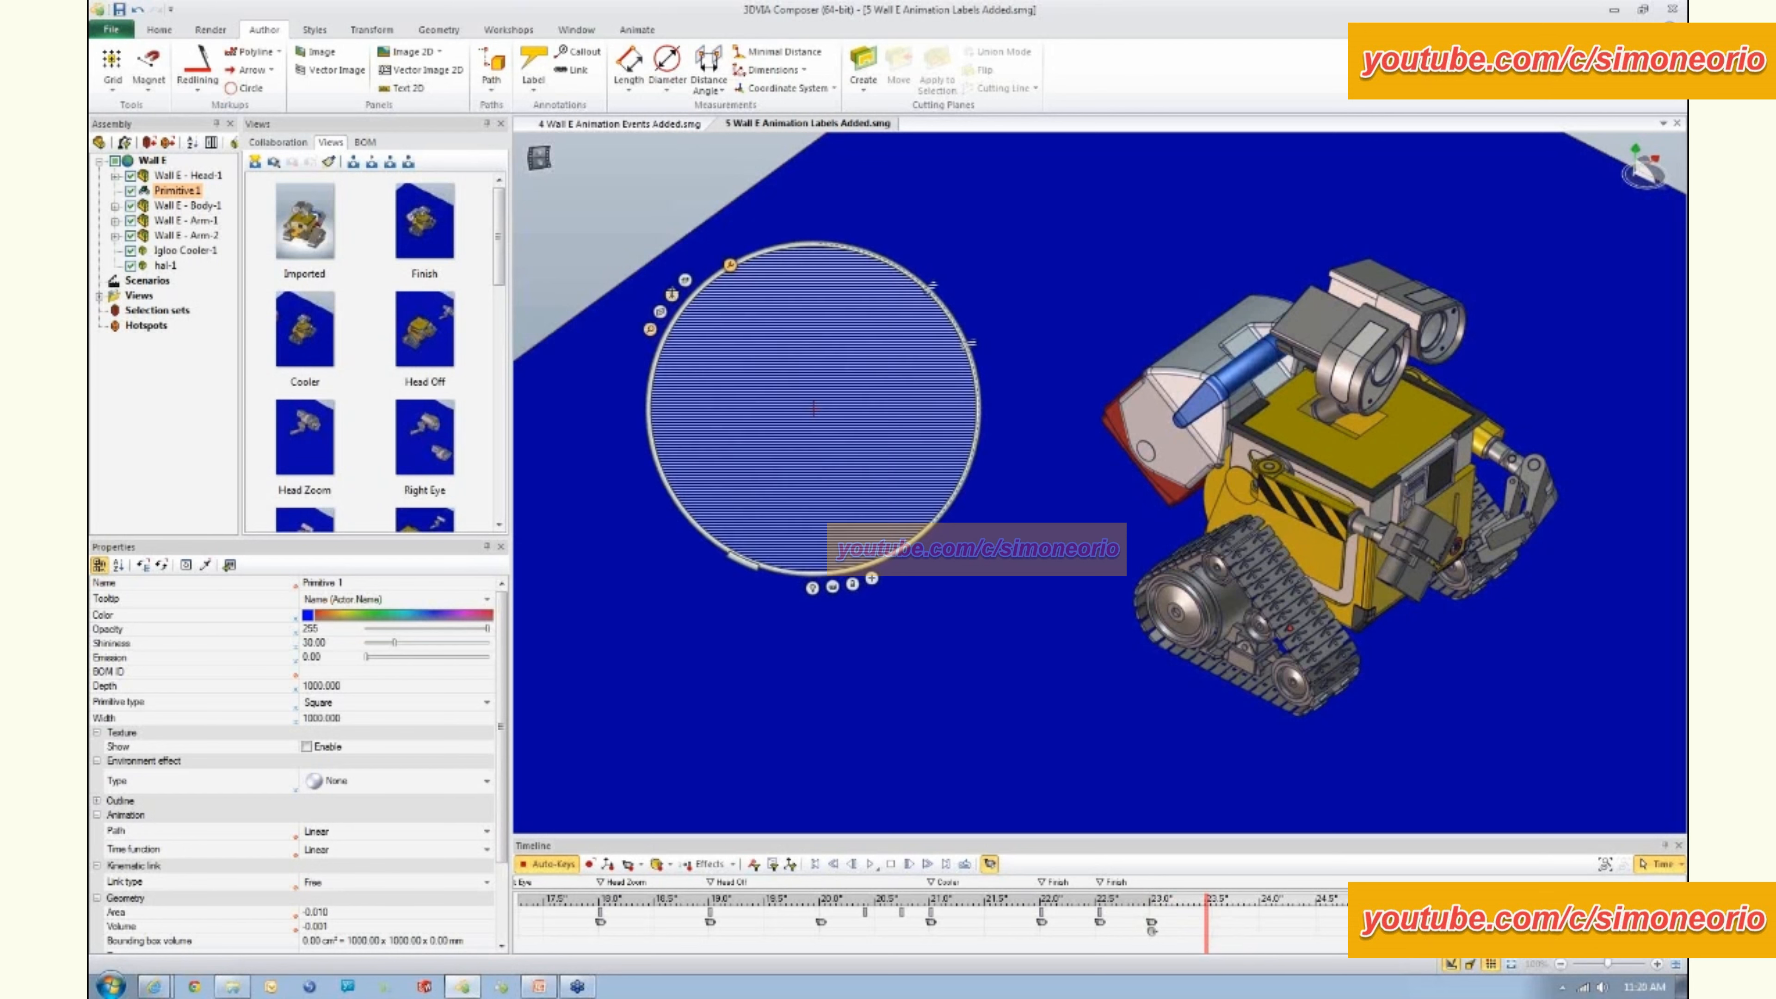
click(871, 578)
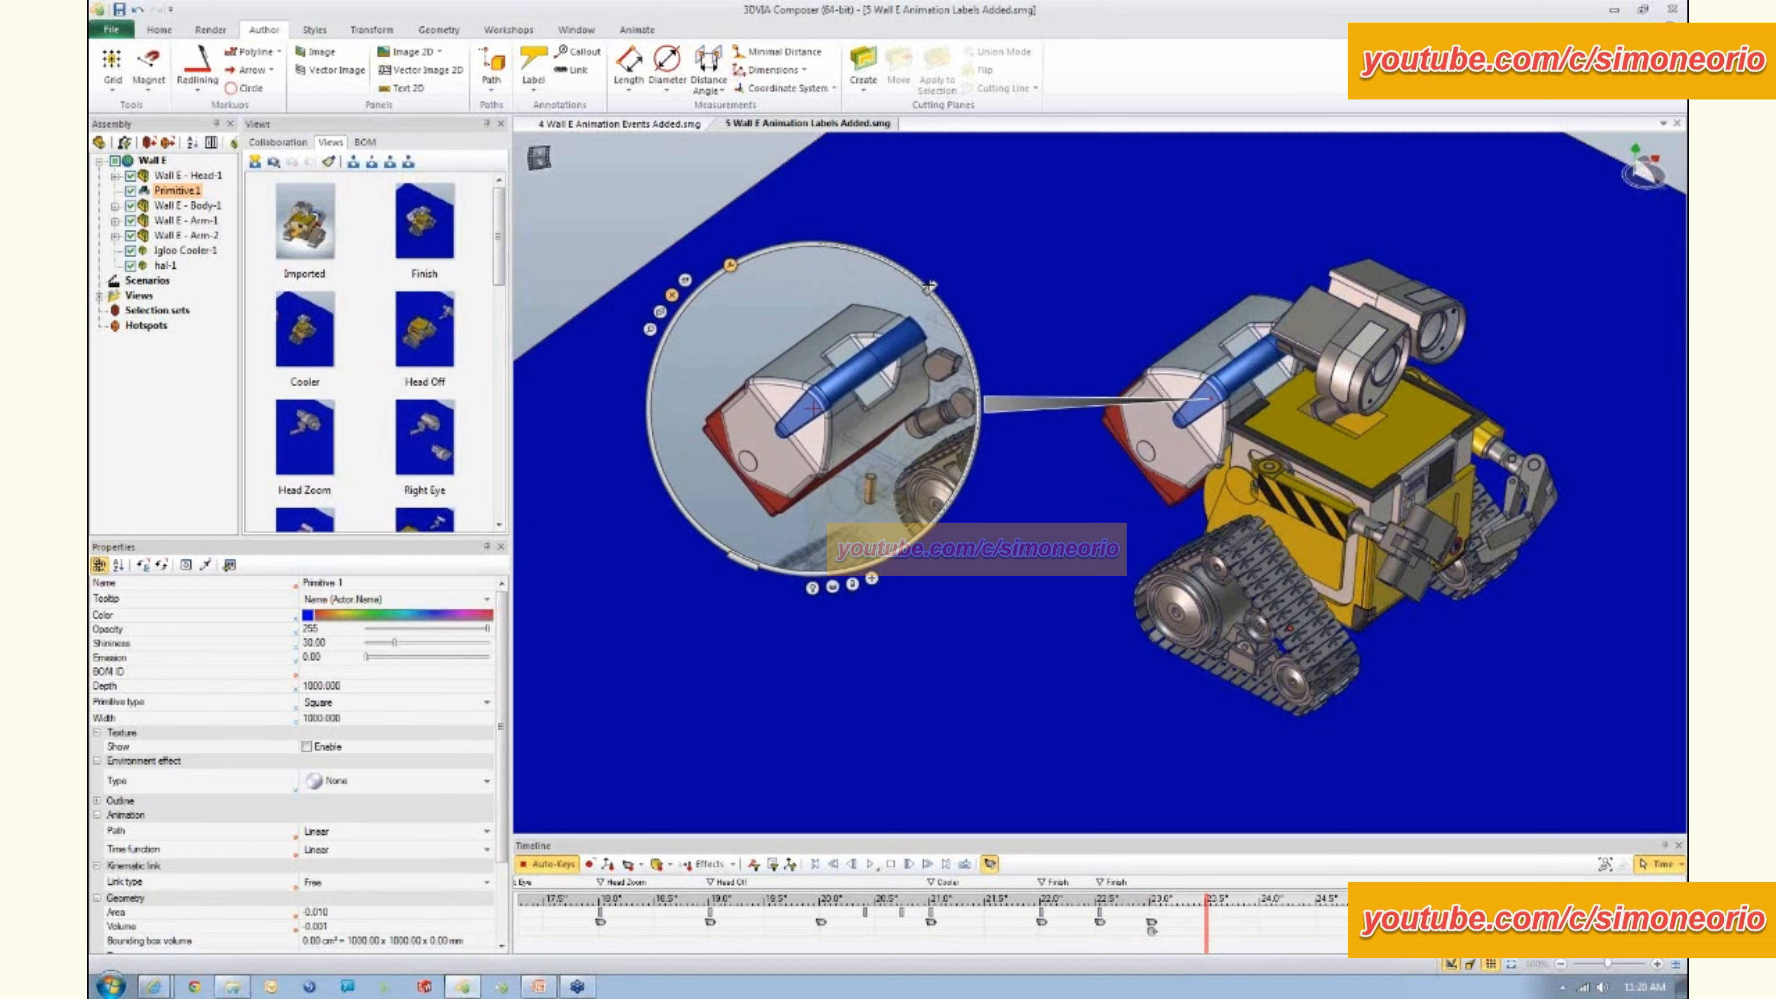
drag(930, 285, 890, 258)
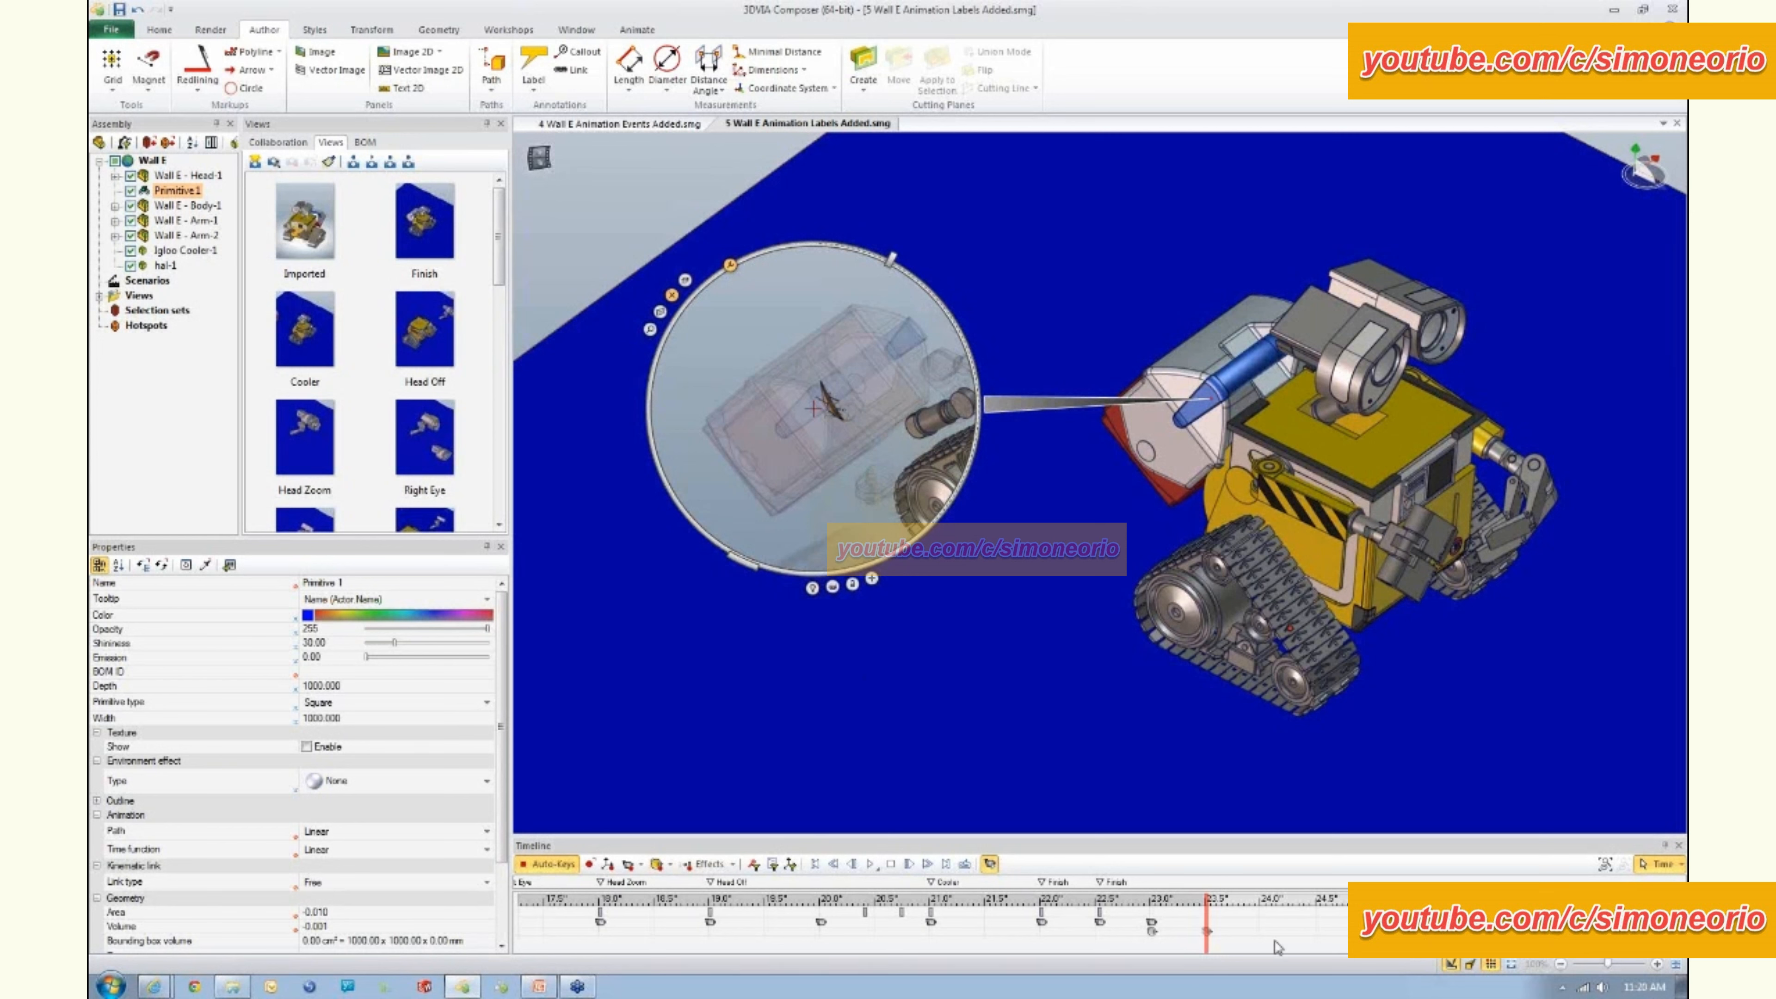
- Hold the enlarged Digger view by recording a Digger key at 25.5 s
middle_drag(1288, 936, 849, 949)
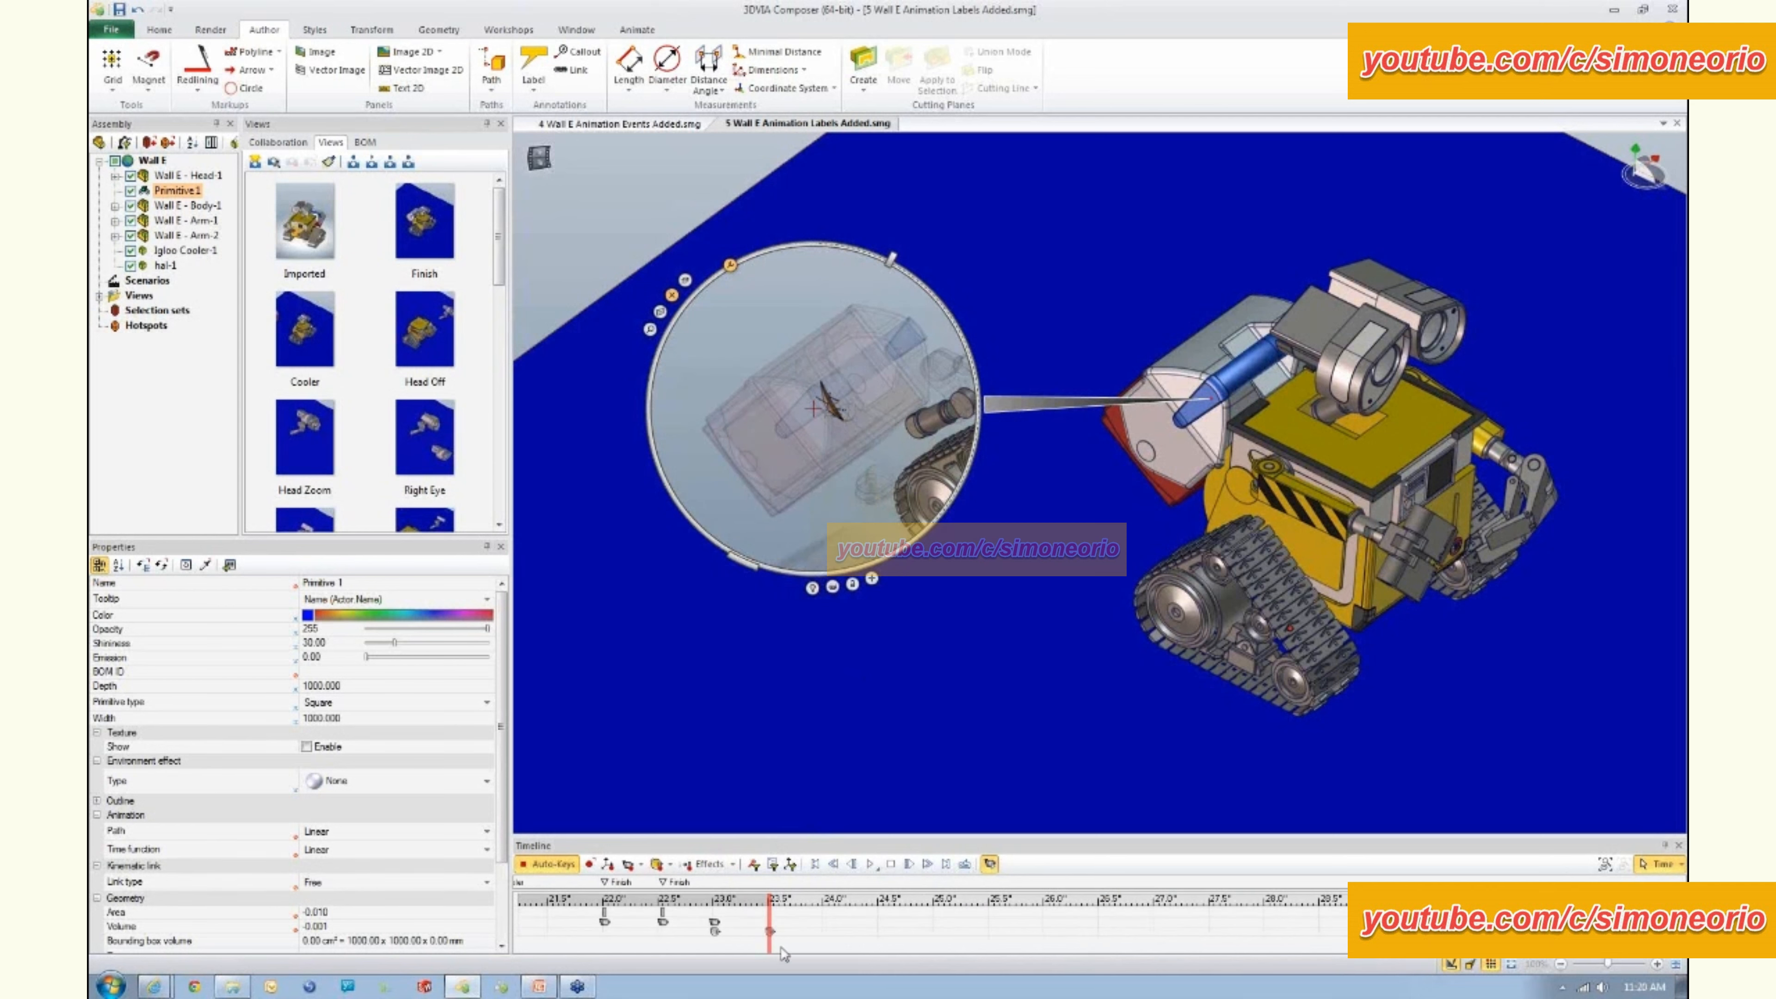
drag(770, 941, 987, 936)
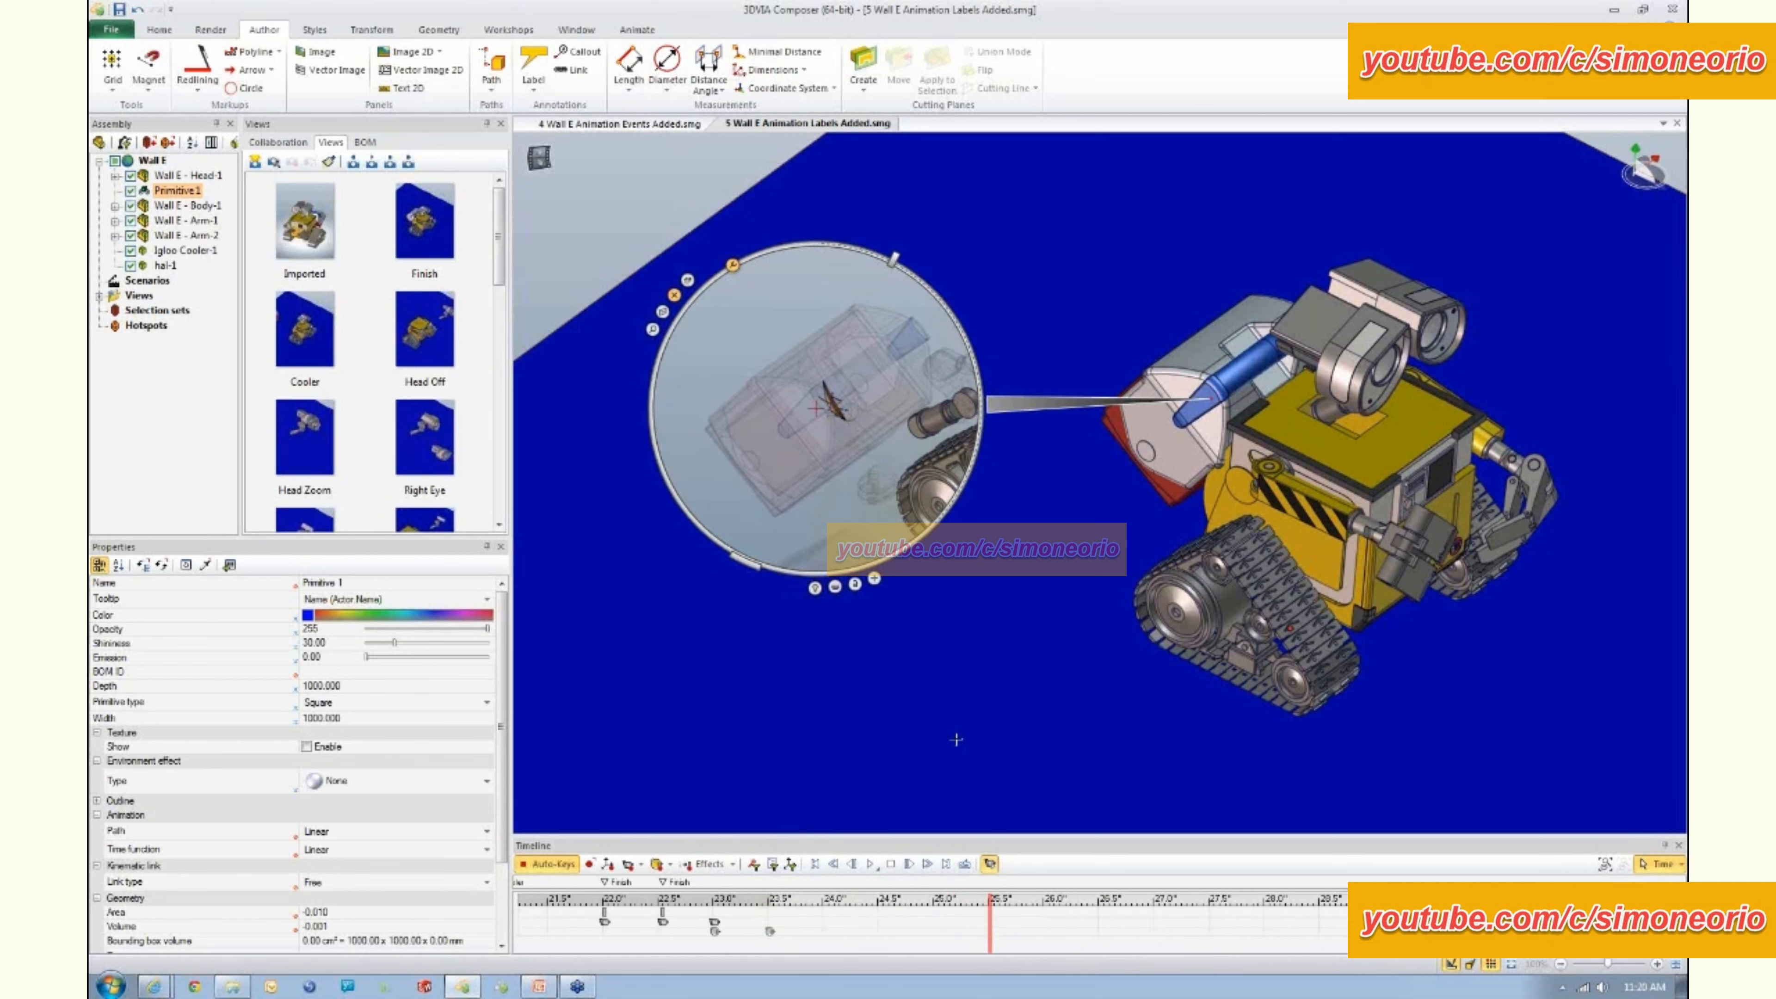
click(654, 865)
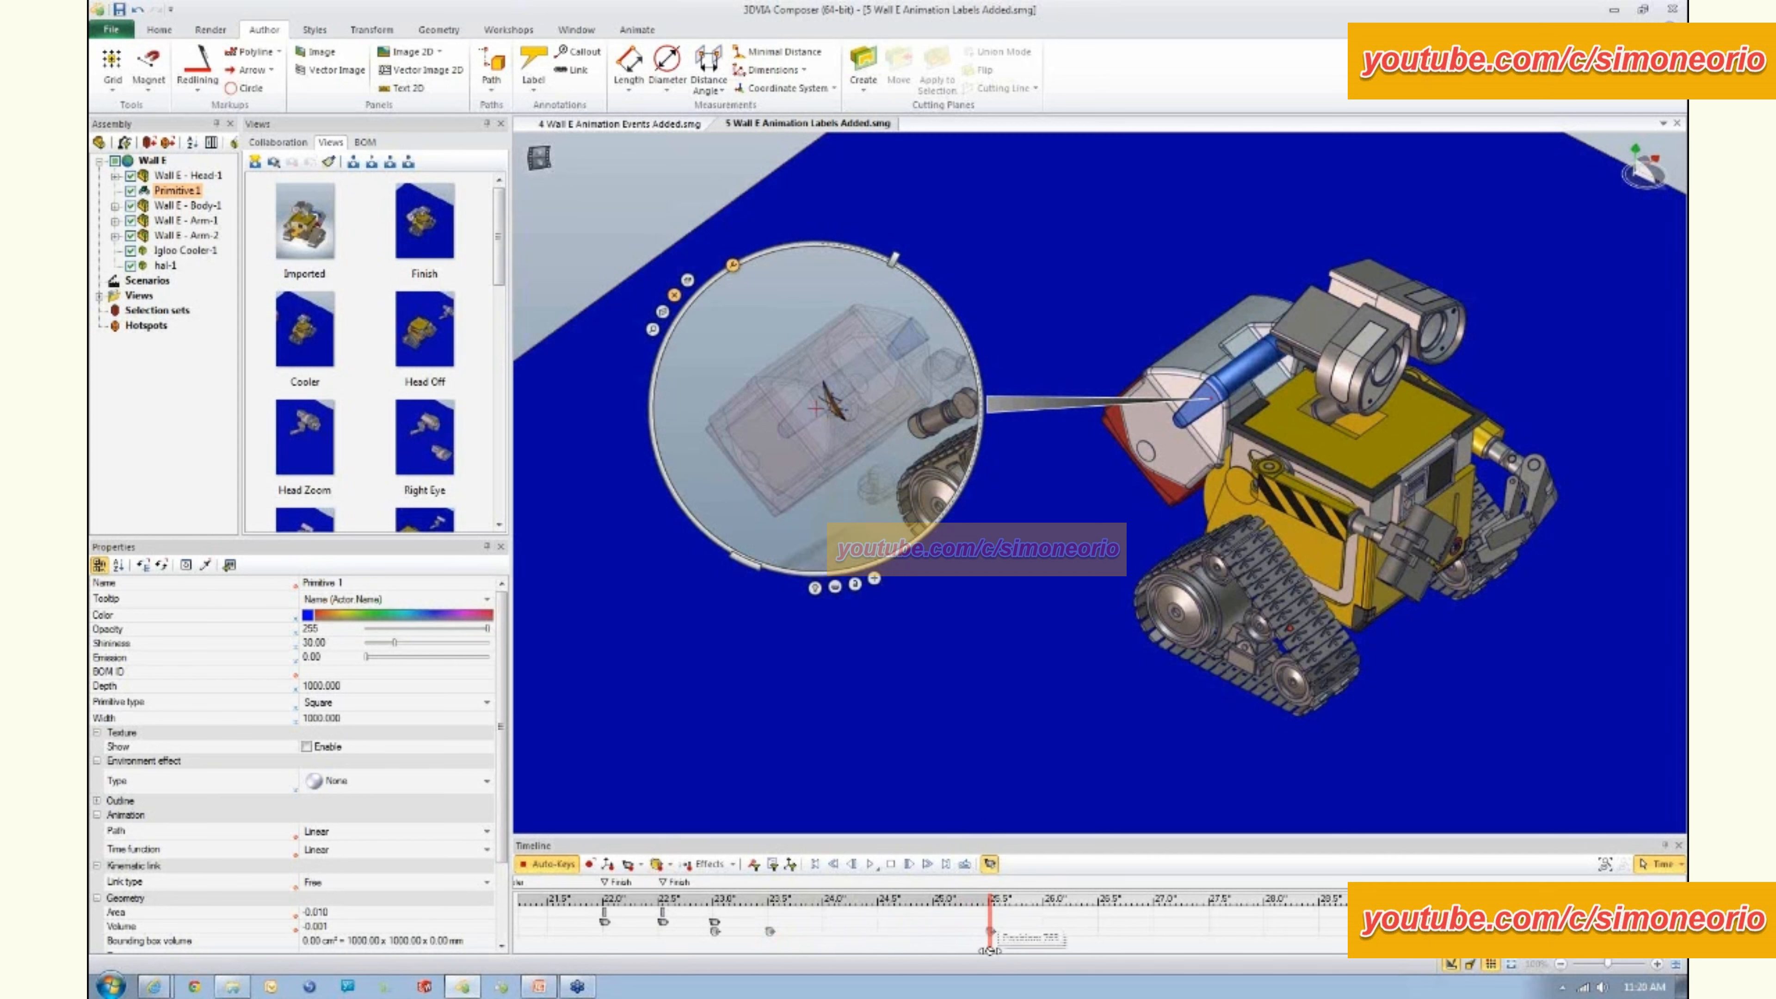
- At 26.0 s, shrink and hide the Digger and record a Digger key
drag(987, 950, 1042, 941)
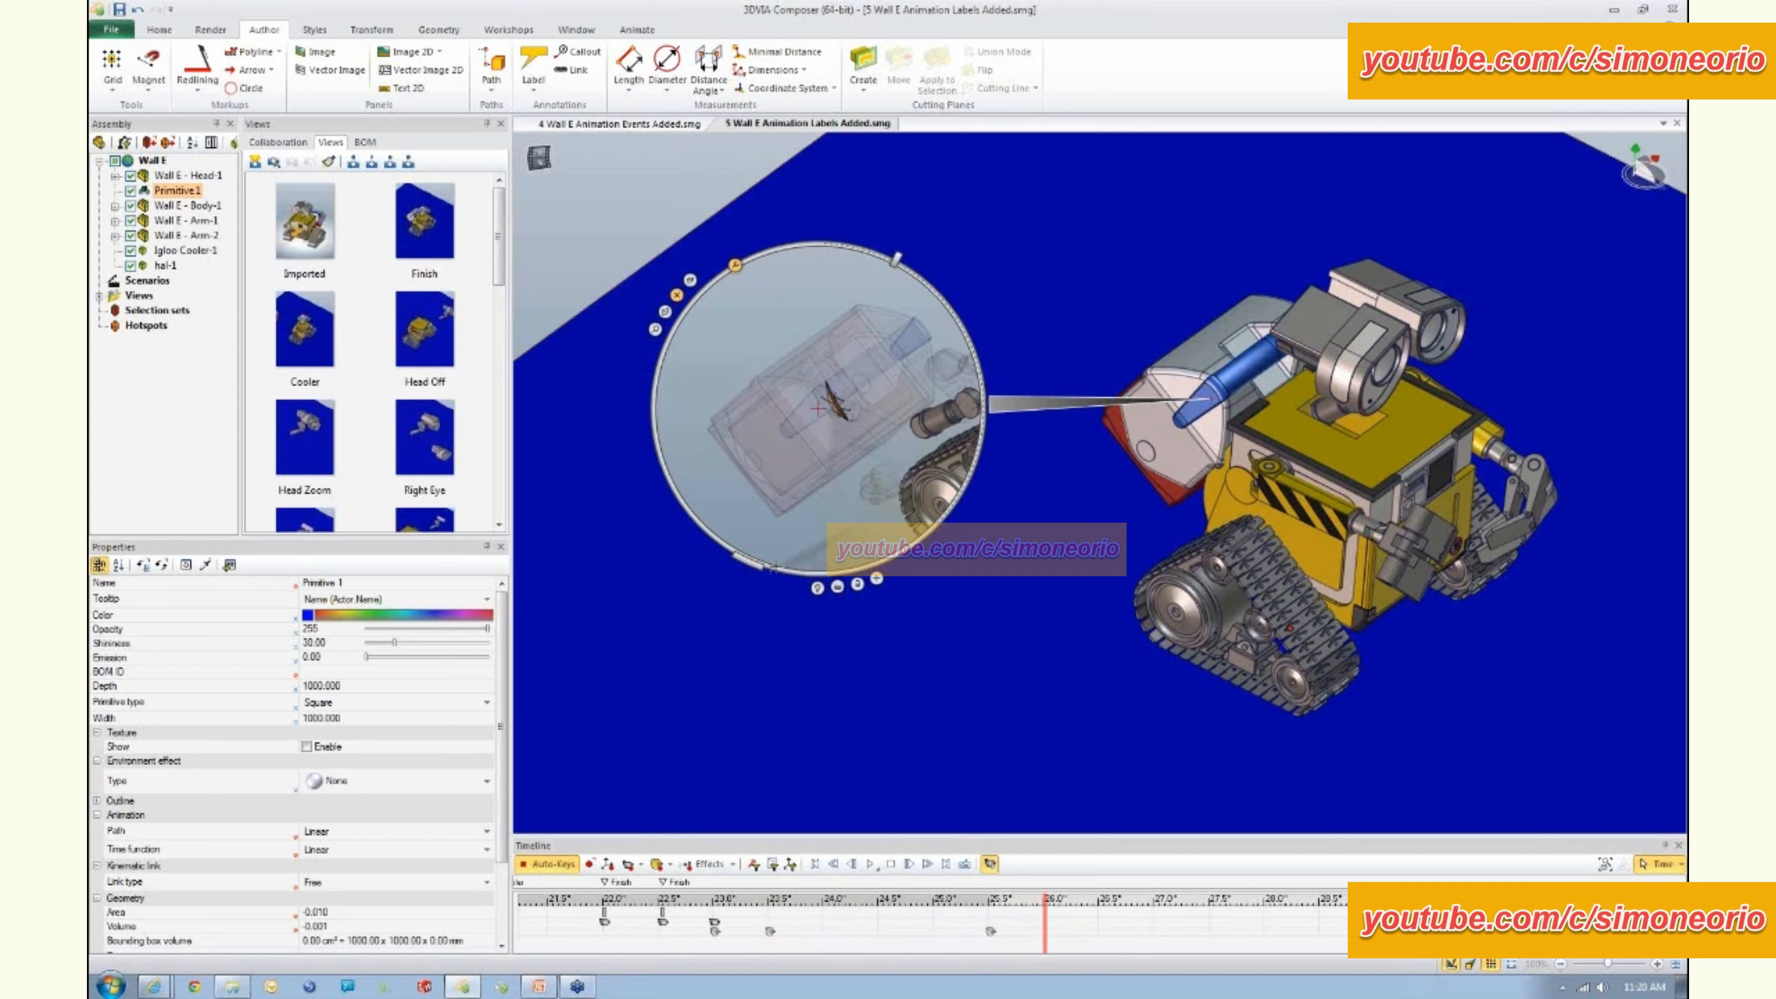
drag(757, 567, 815, 442)
key(space)
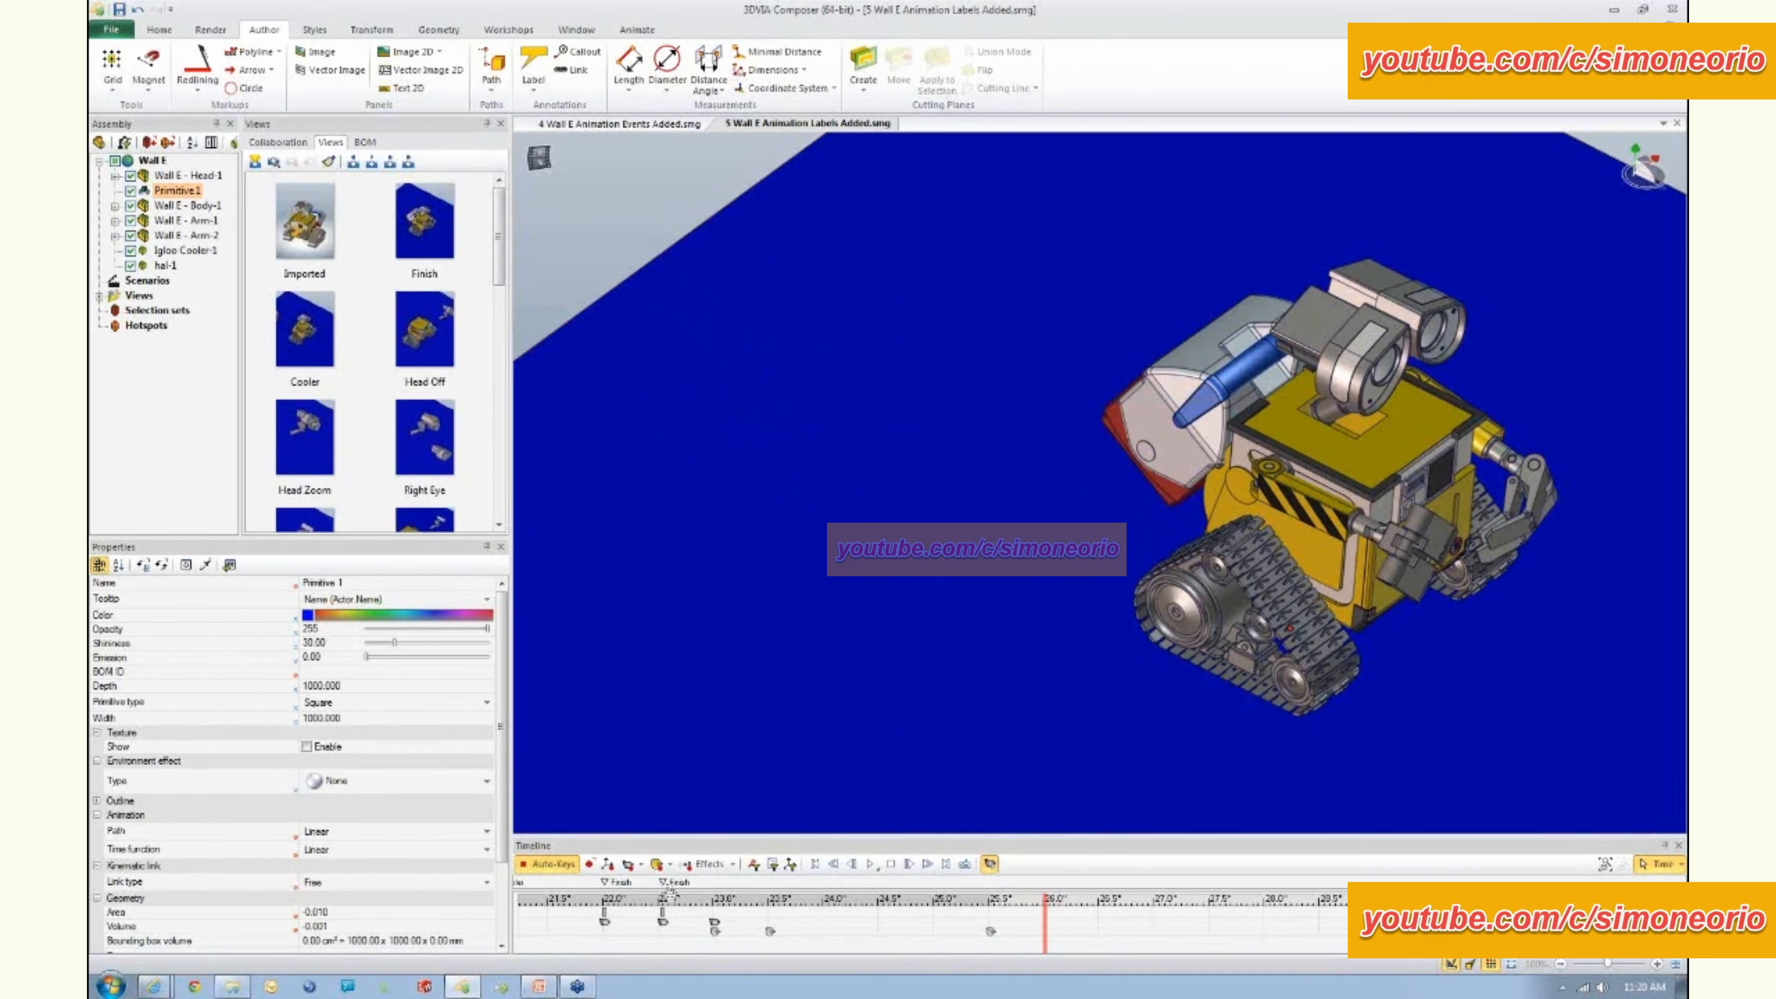
click(660, 868)
- Play the animation from 22.5 s to review the Digger sequence
drag(1046, 940, 668, 941)
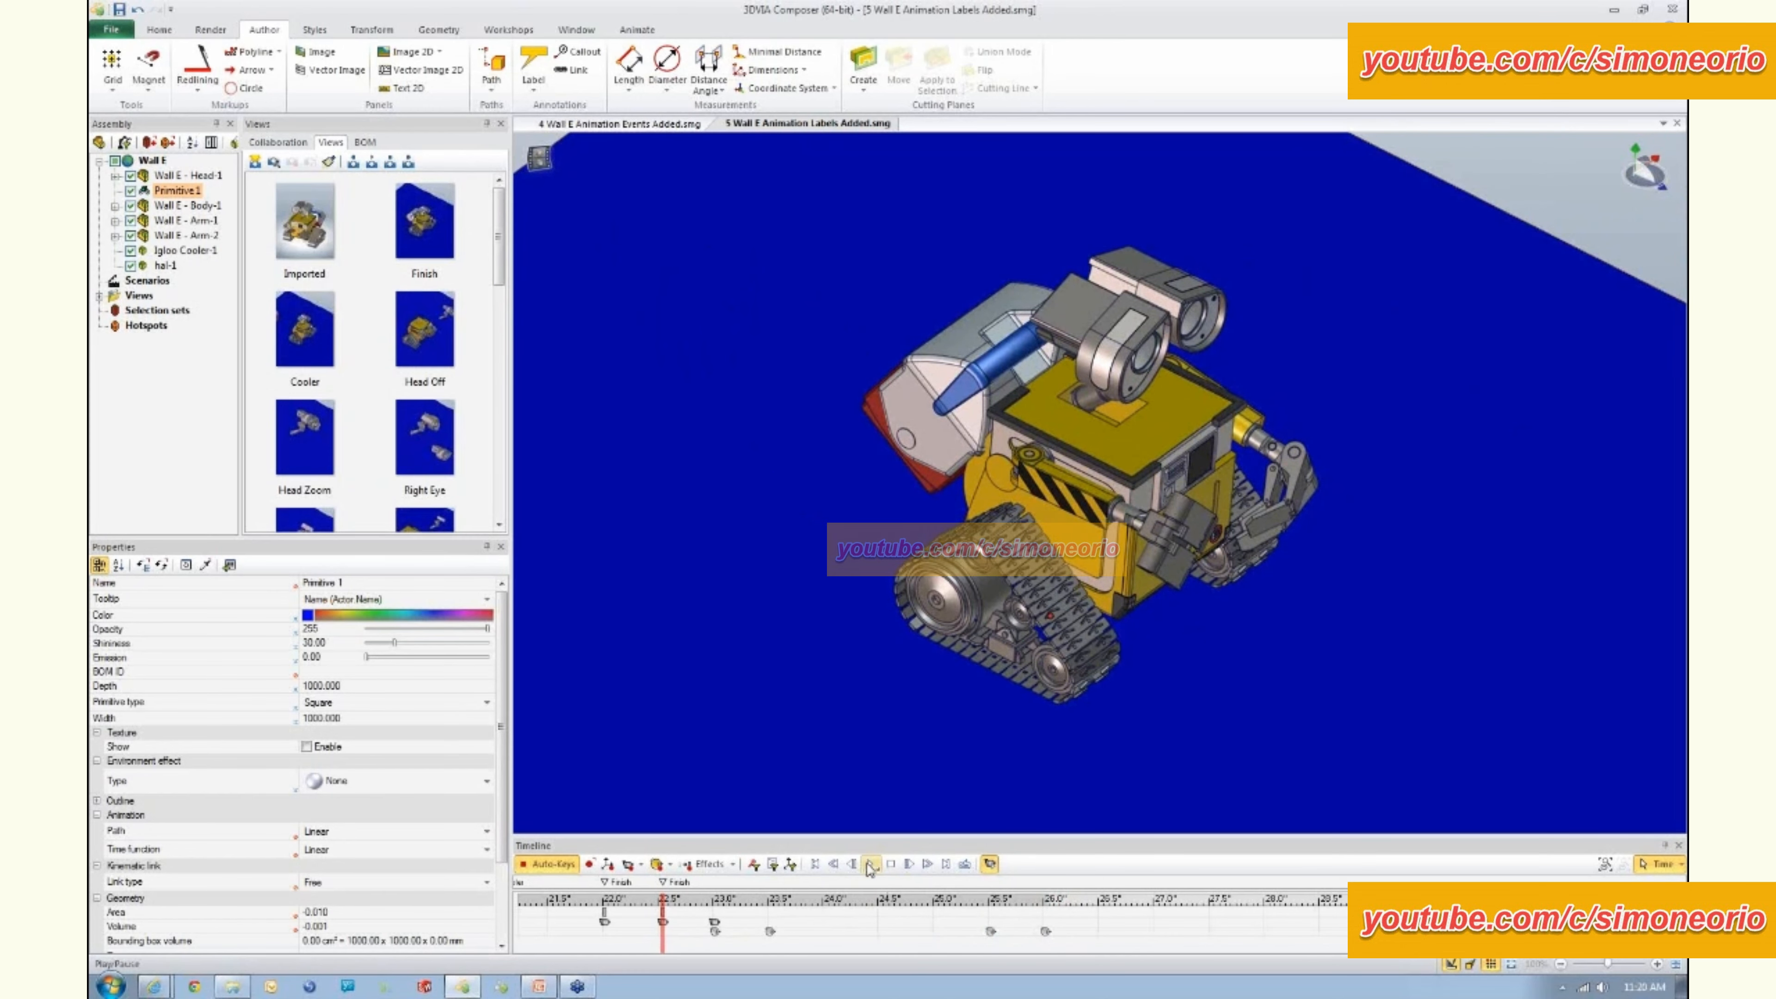
click(869, 866)
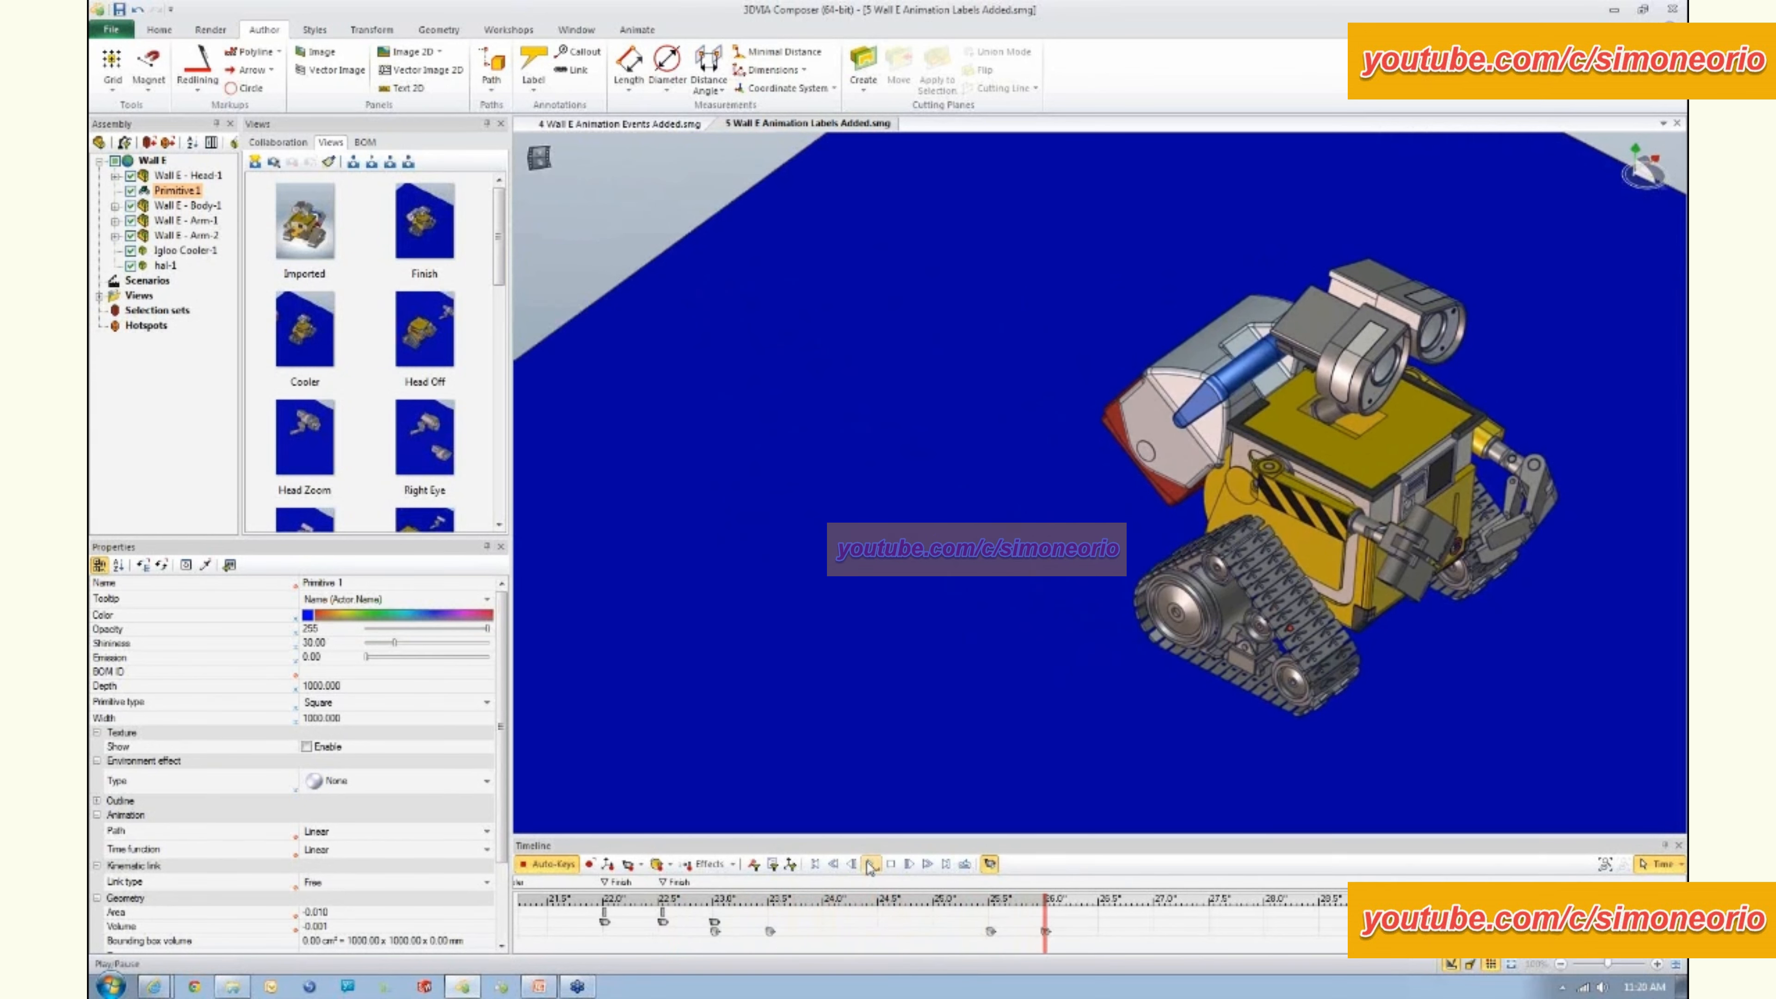
- Open the file 7 Wall E Animation Looking at Hal.smg from the Wall-E folder
click(111, 30)
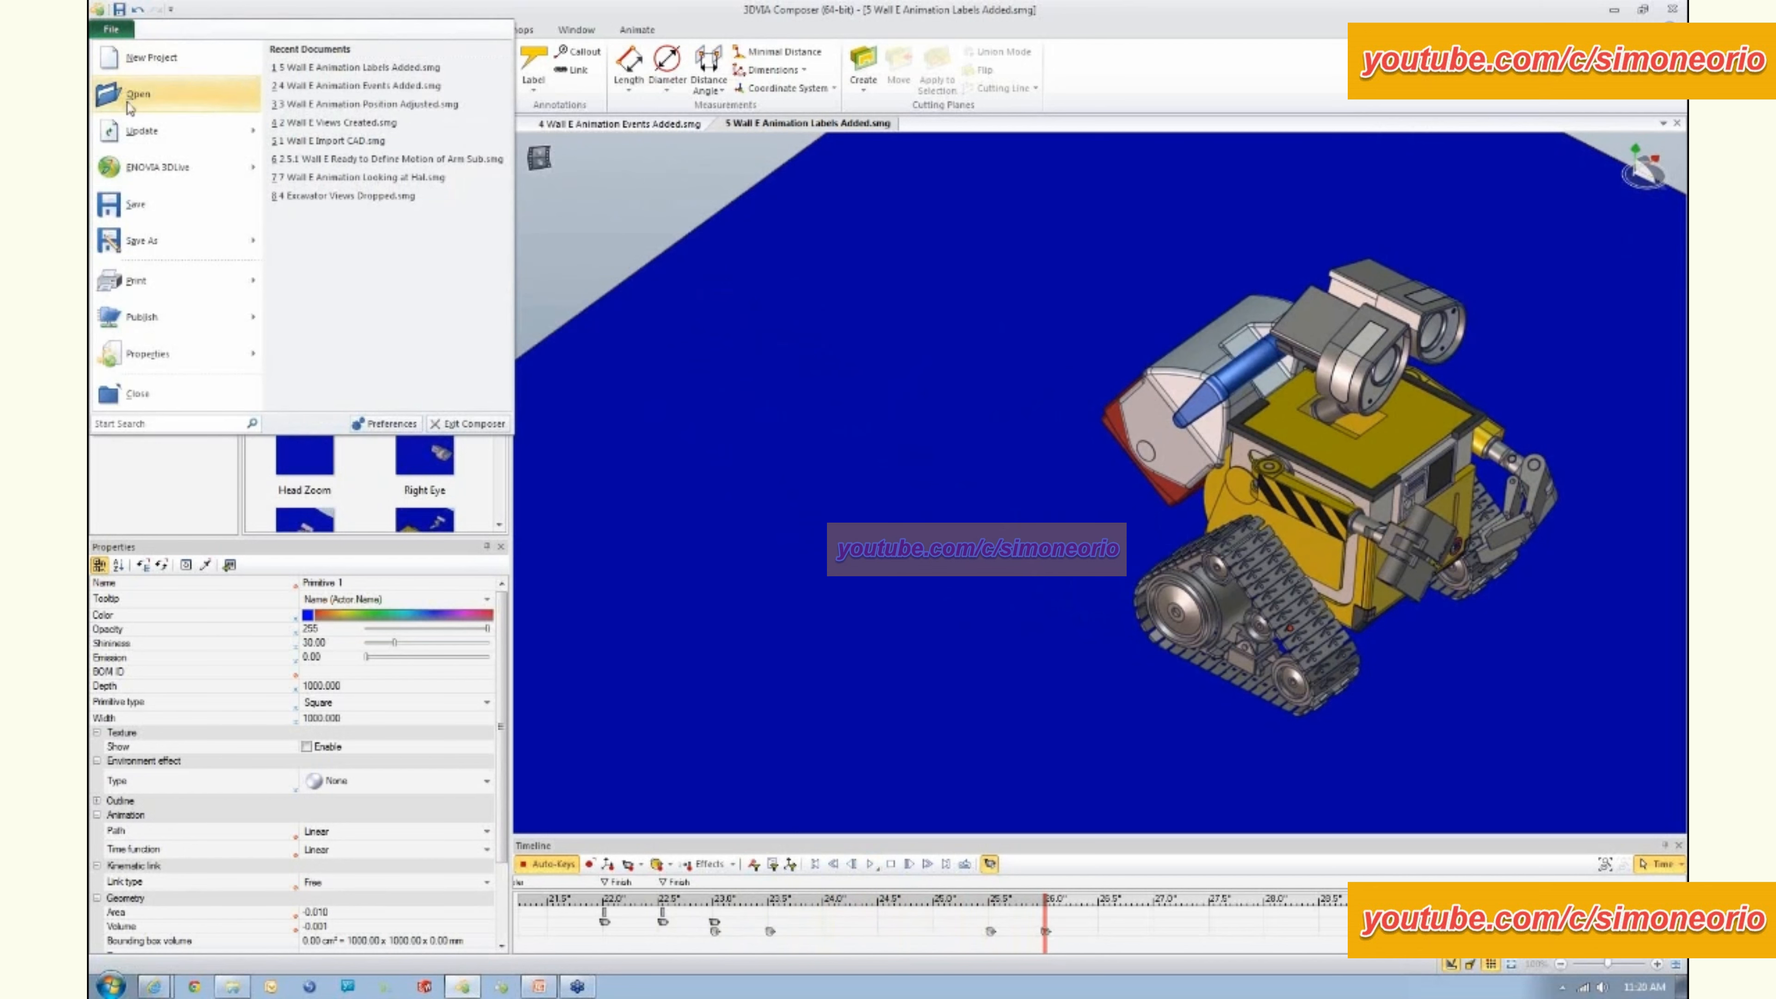
click(133, 97)
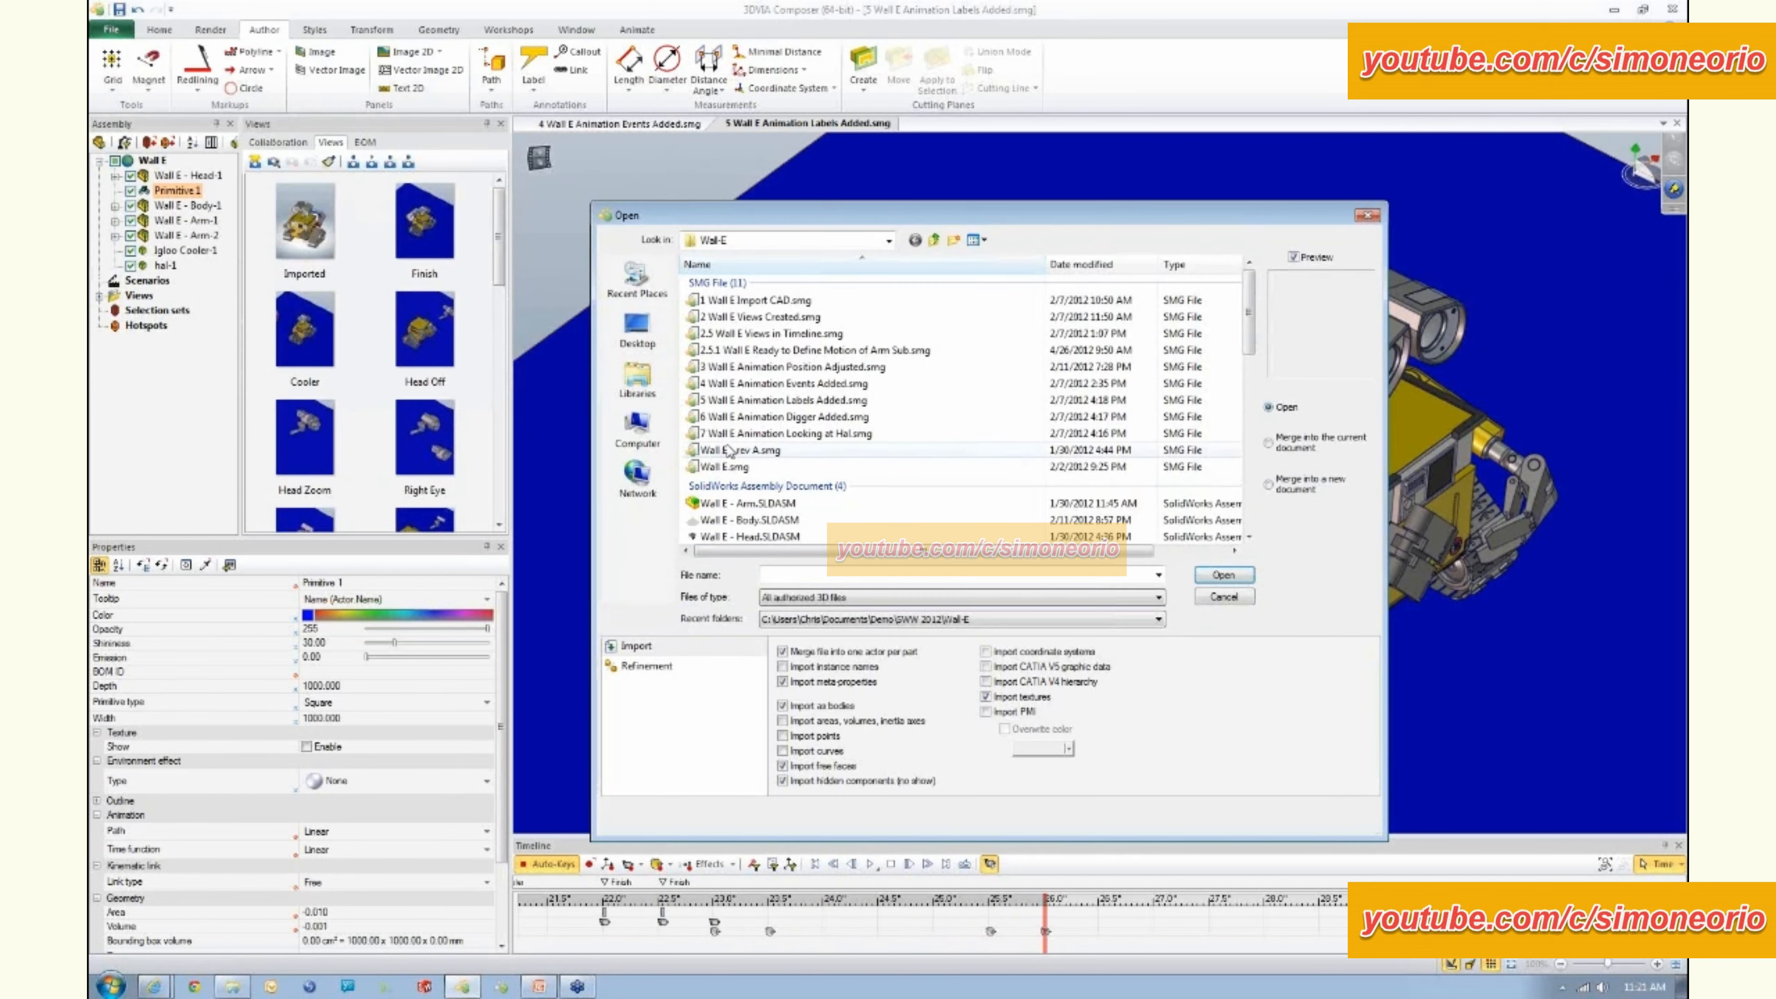
double_click(729, 450)
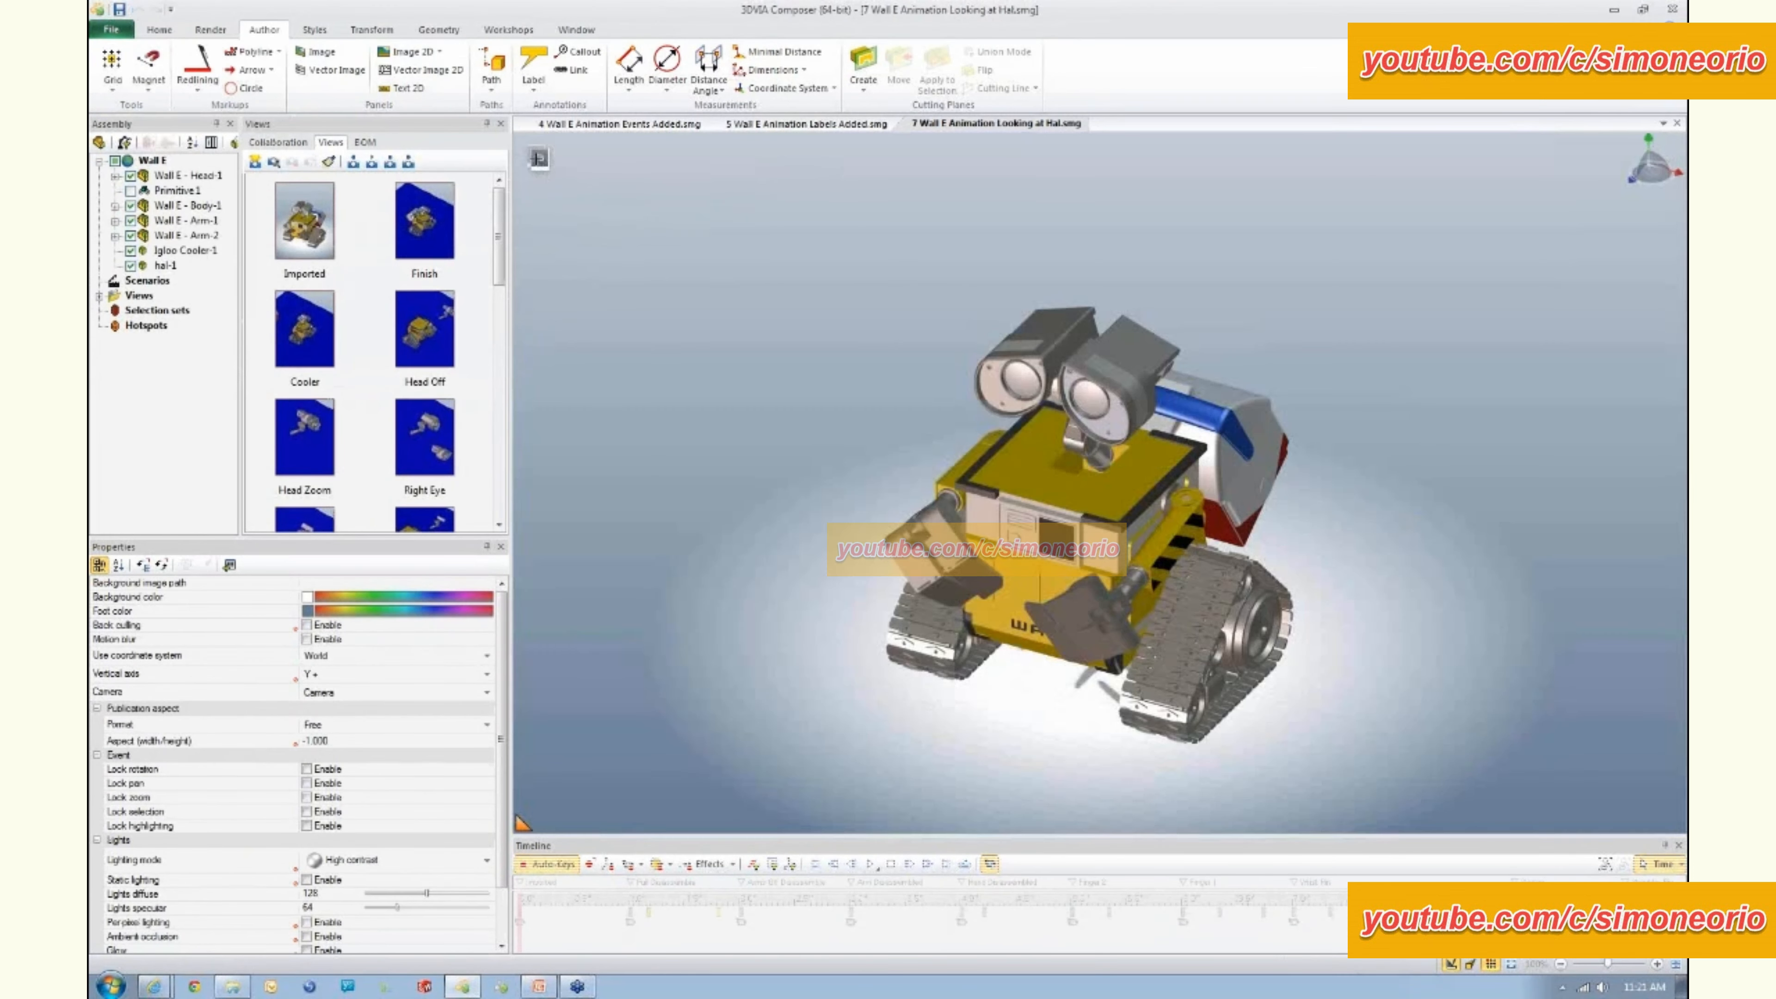
- Play the Looking at Hal animation from 22.5 s to review its closing sequence
click(946, 864)
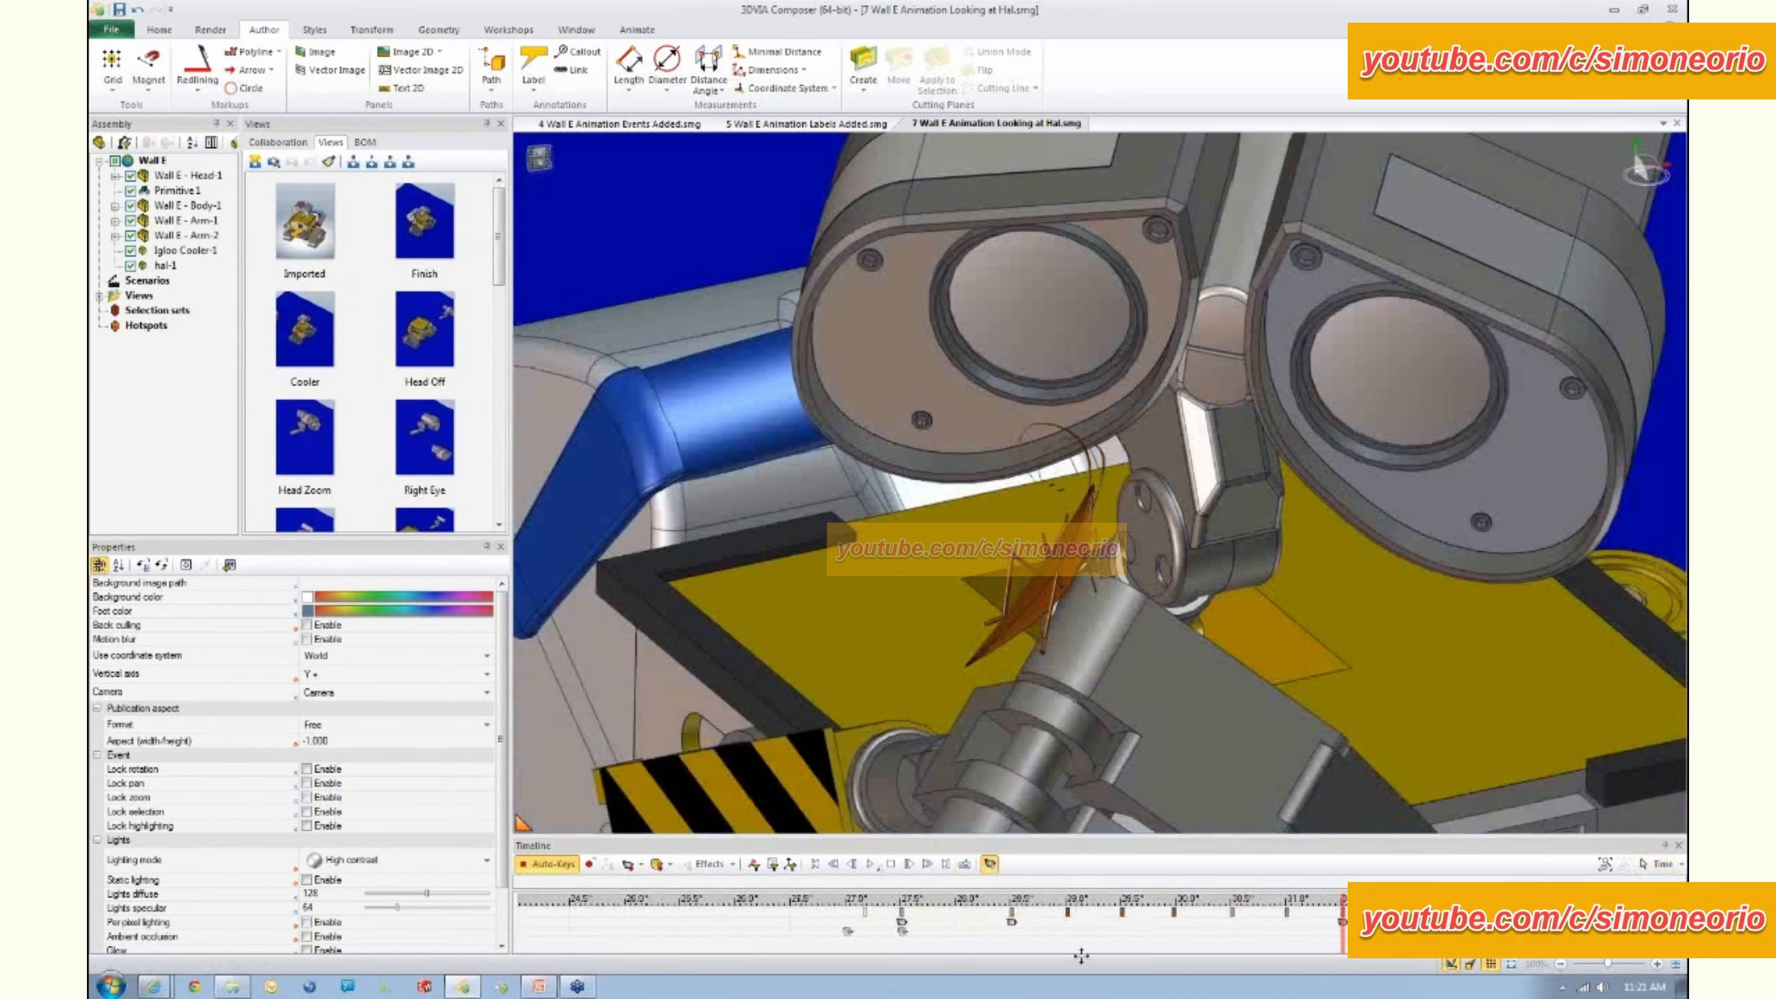
middle_drag(1081, 956, 1332, 959)
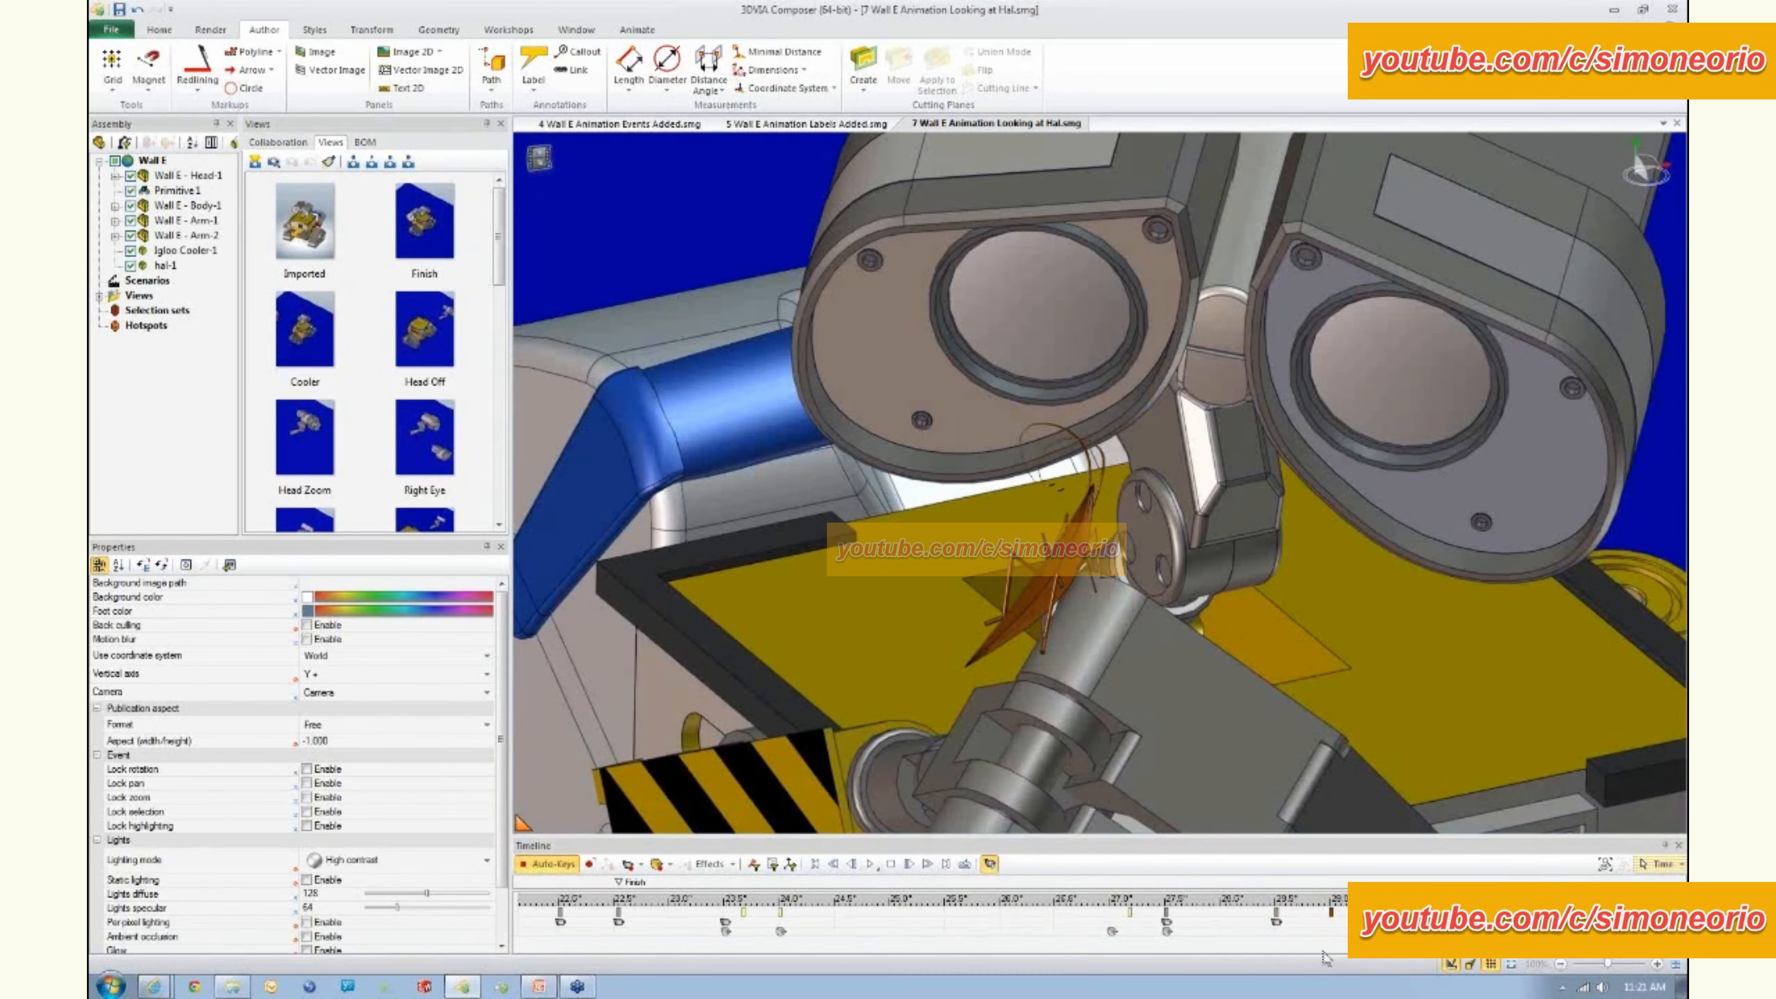
click(623, 941)
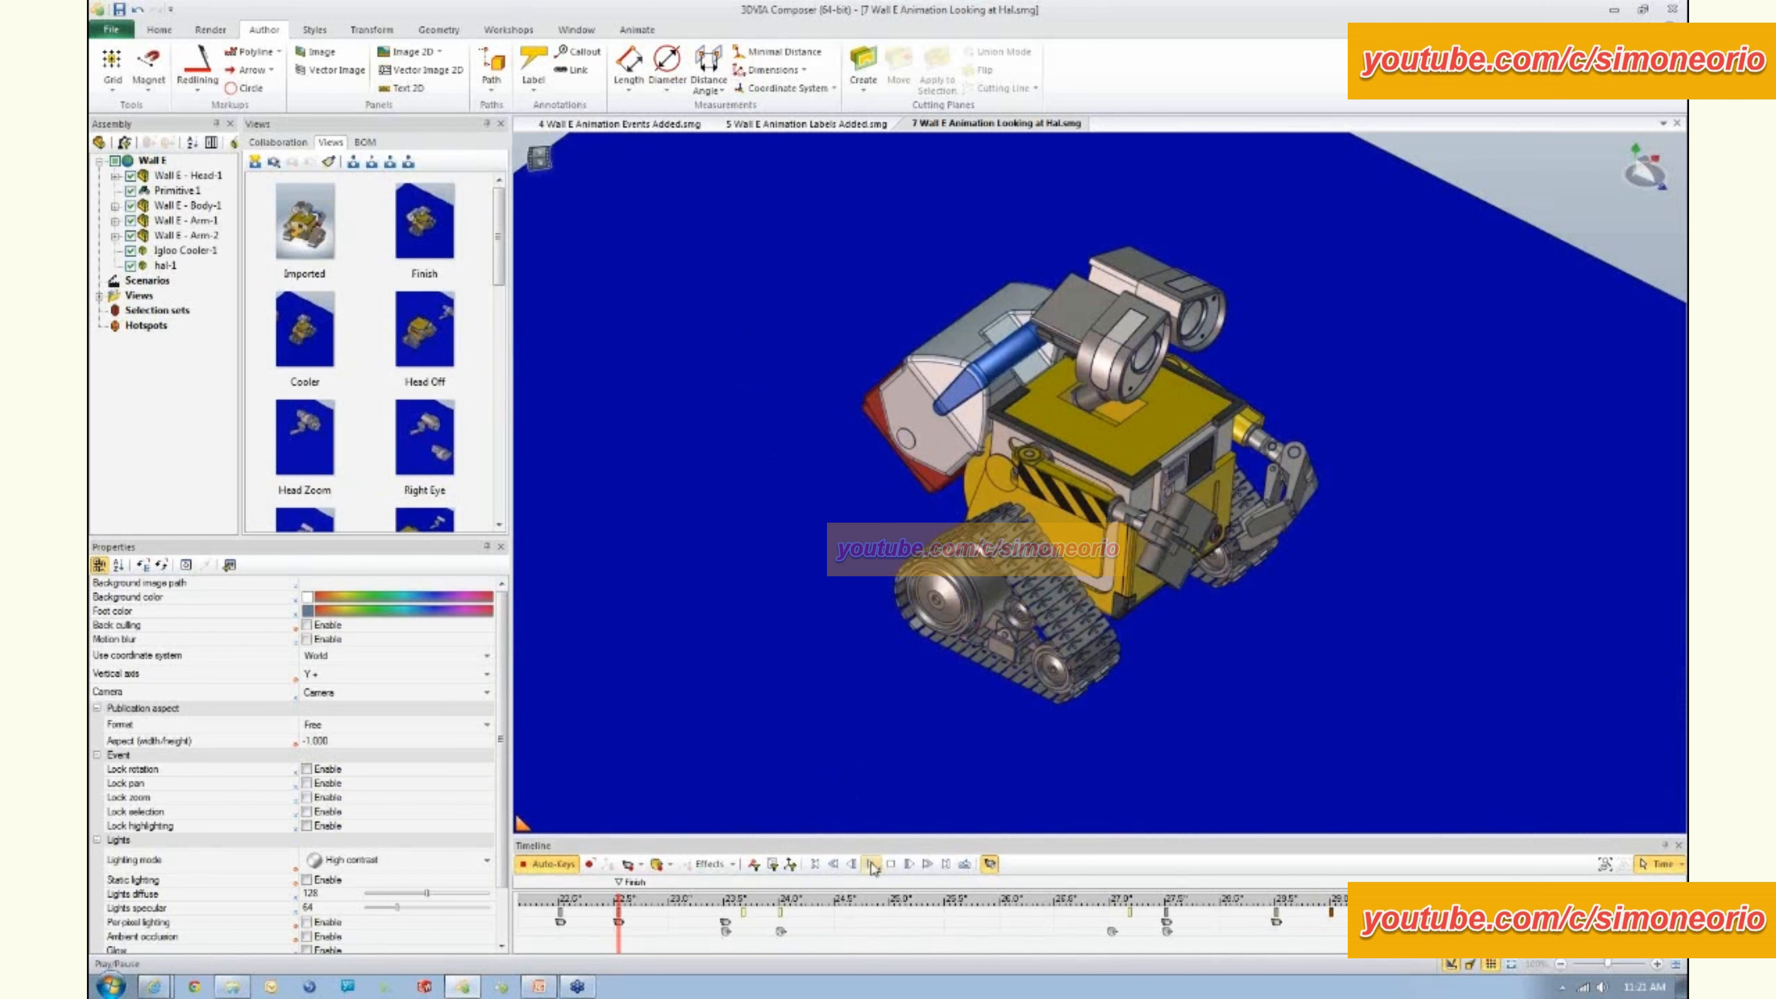
click(871, 865)
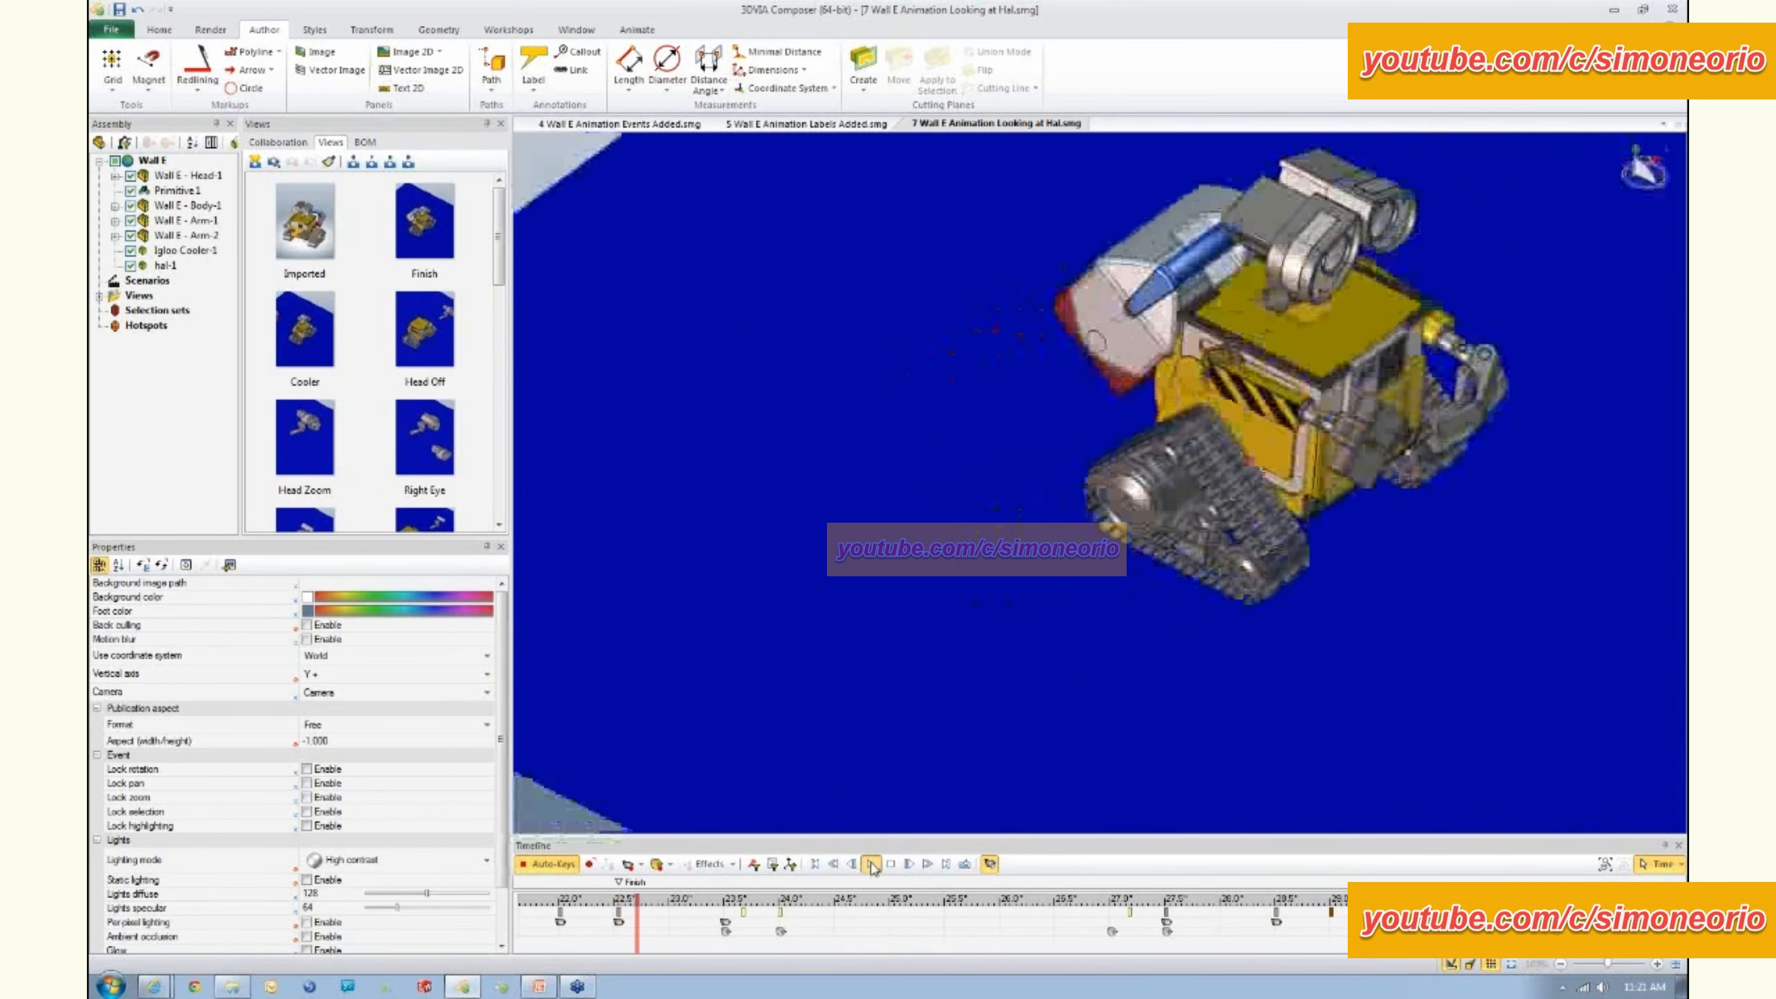
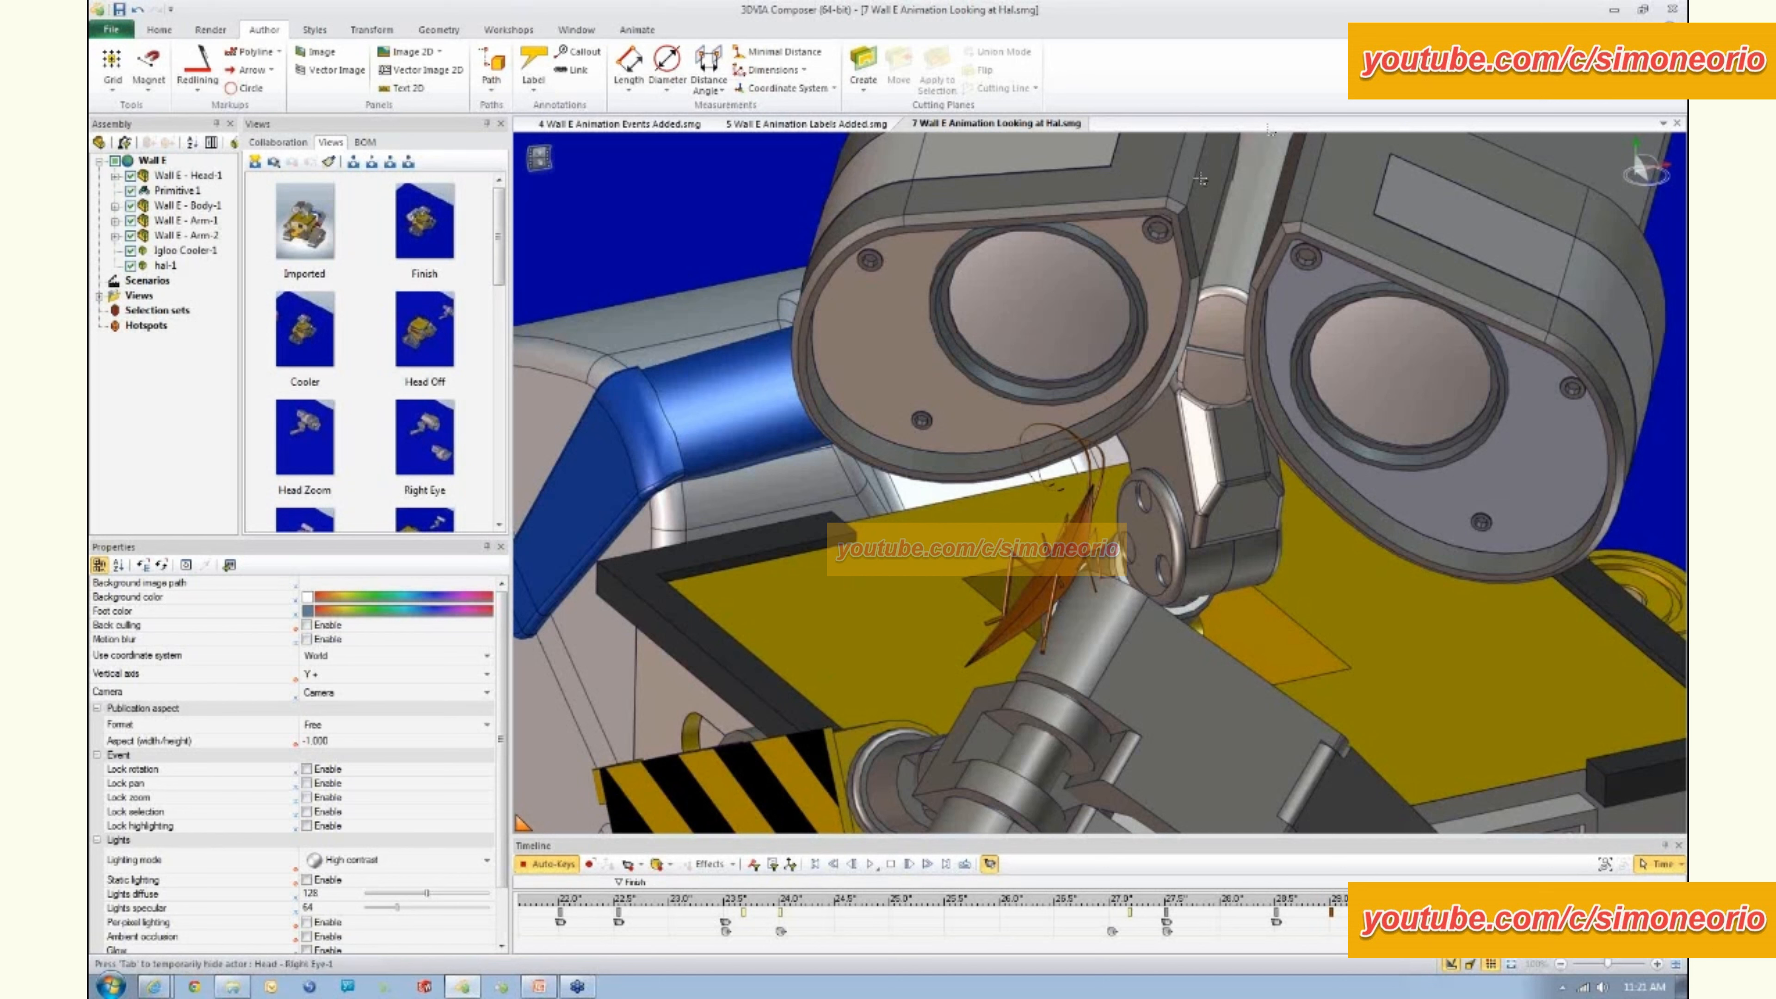
- Close 3DVIA Composer and discard the changes in all open Wall-E documents
click(1672, 11)
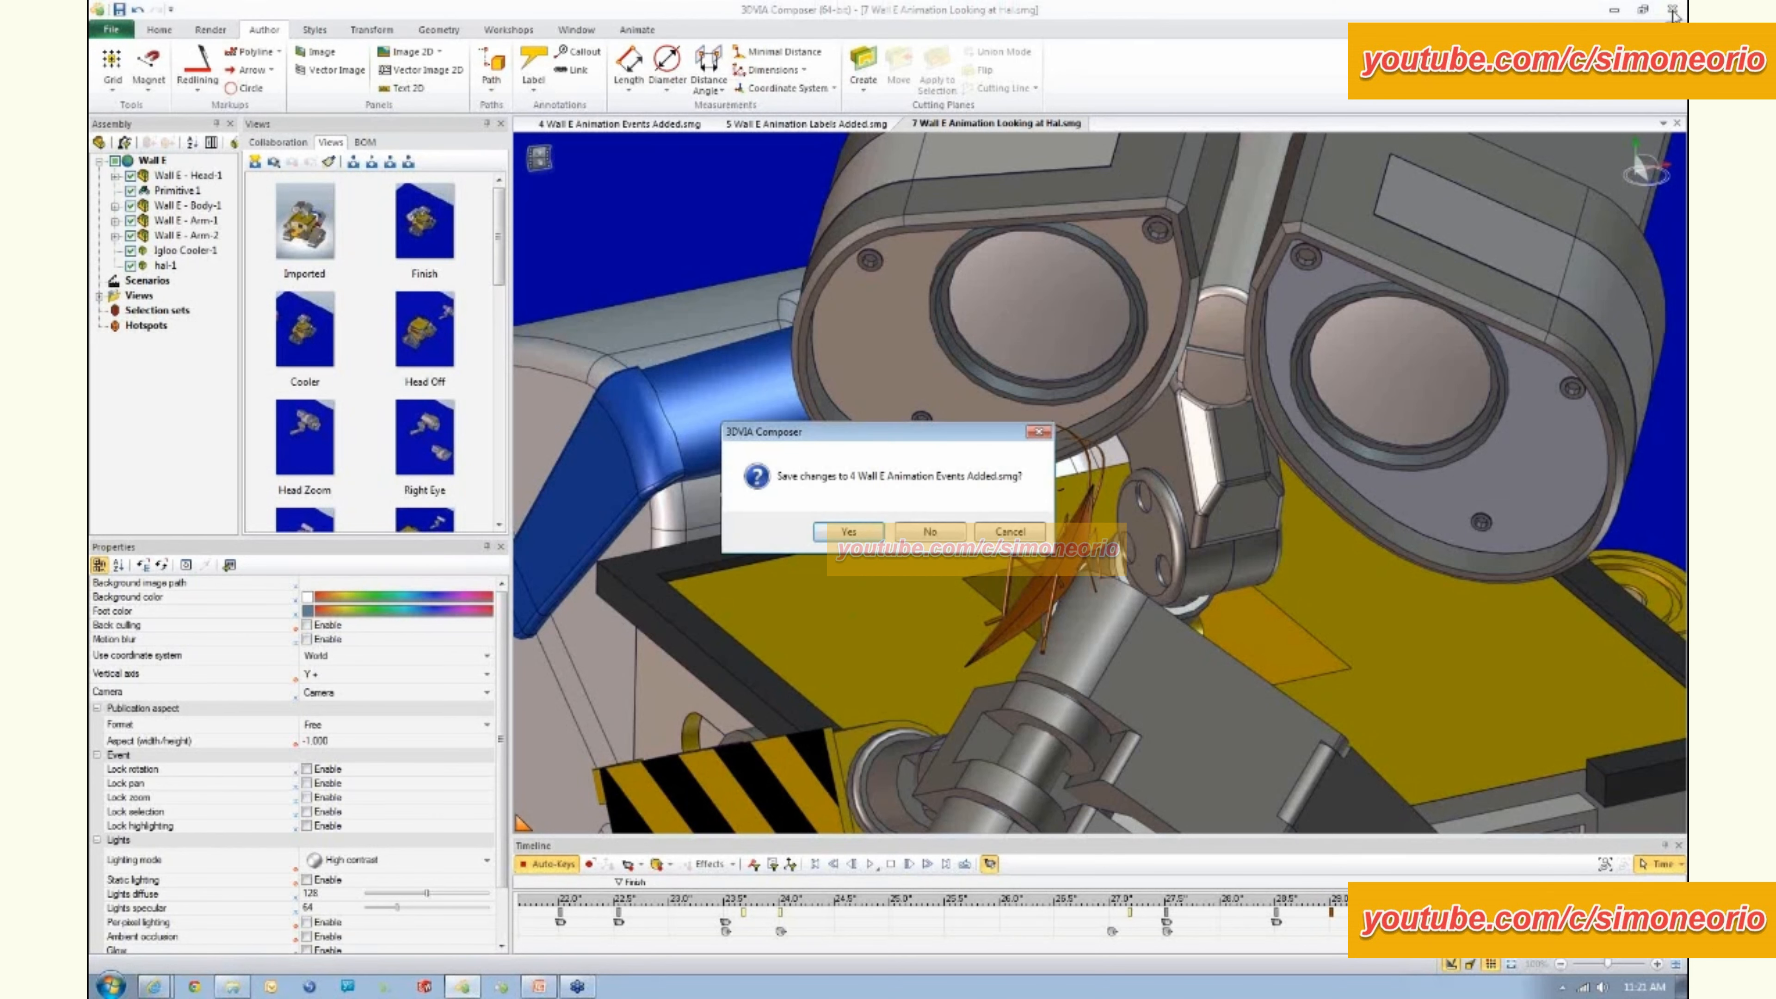
click(952, 537)
click(952, 538)
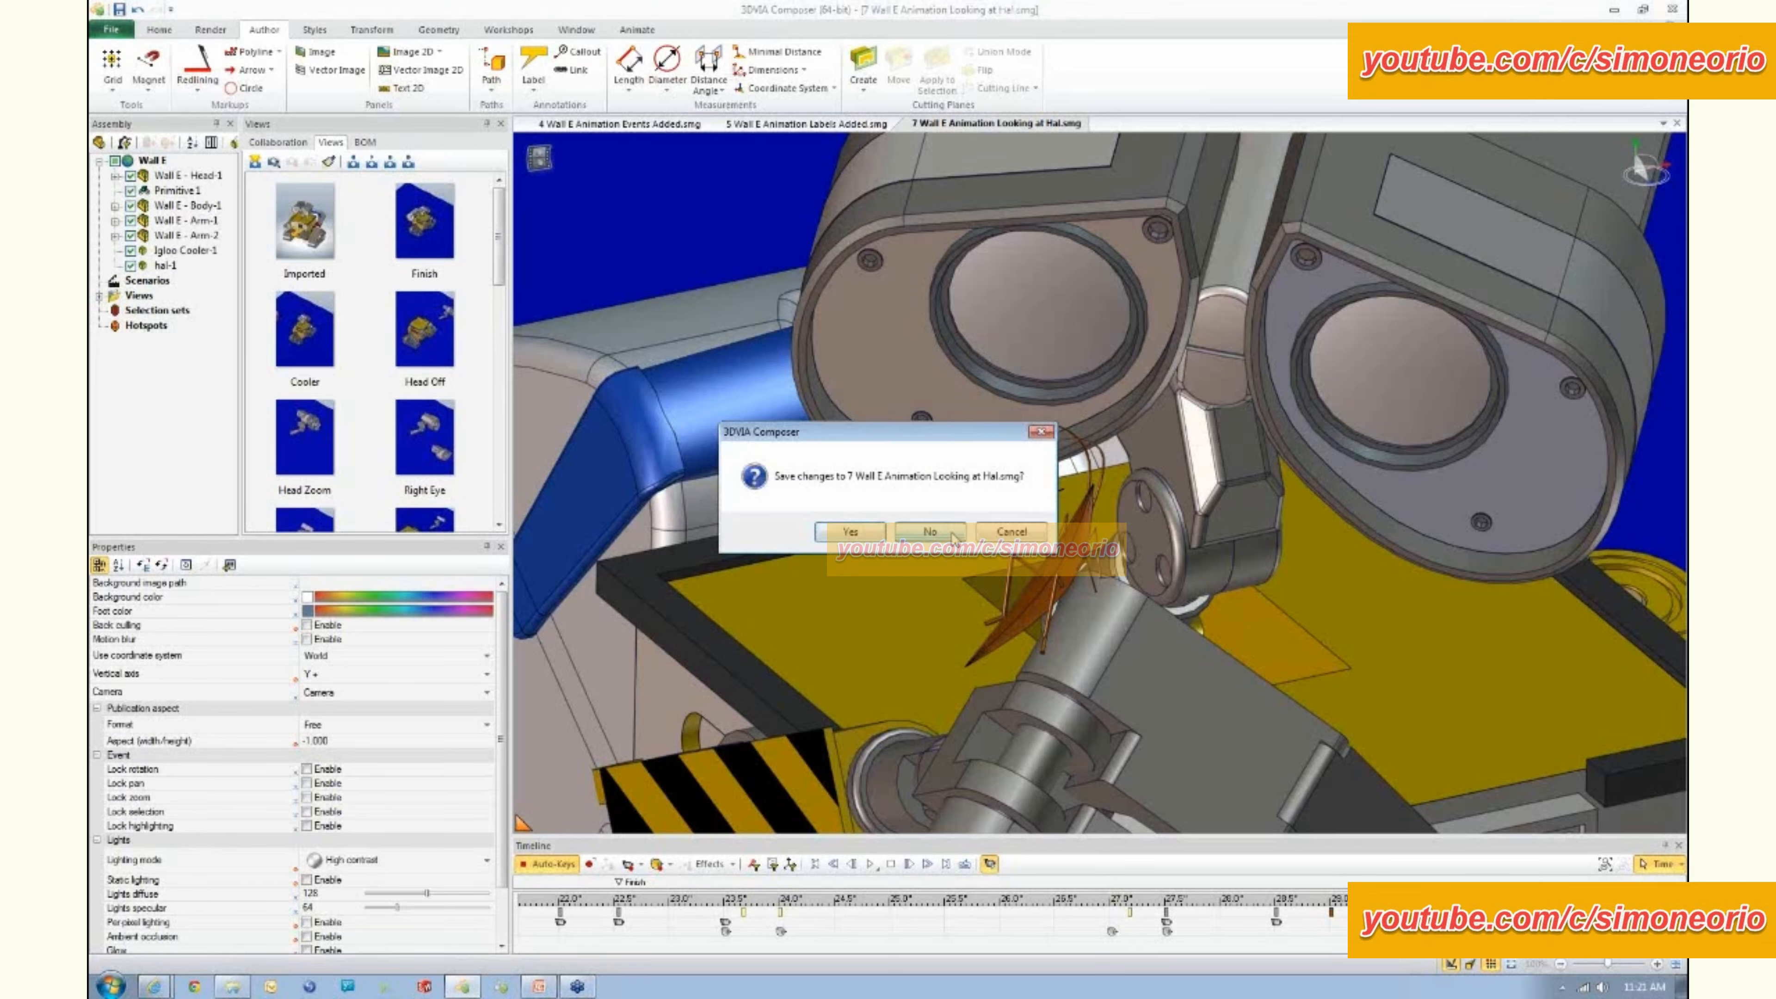
click(952, 538)
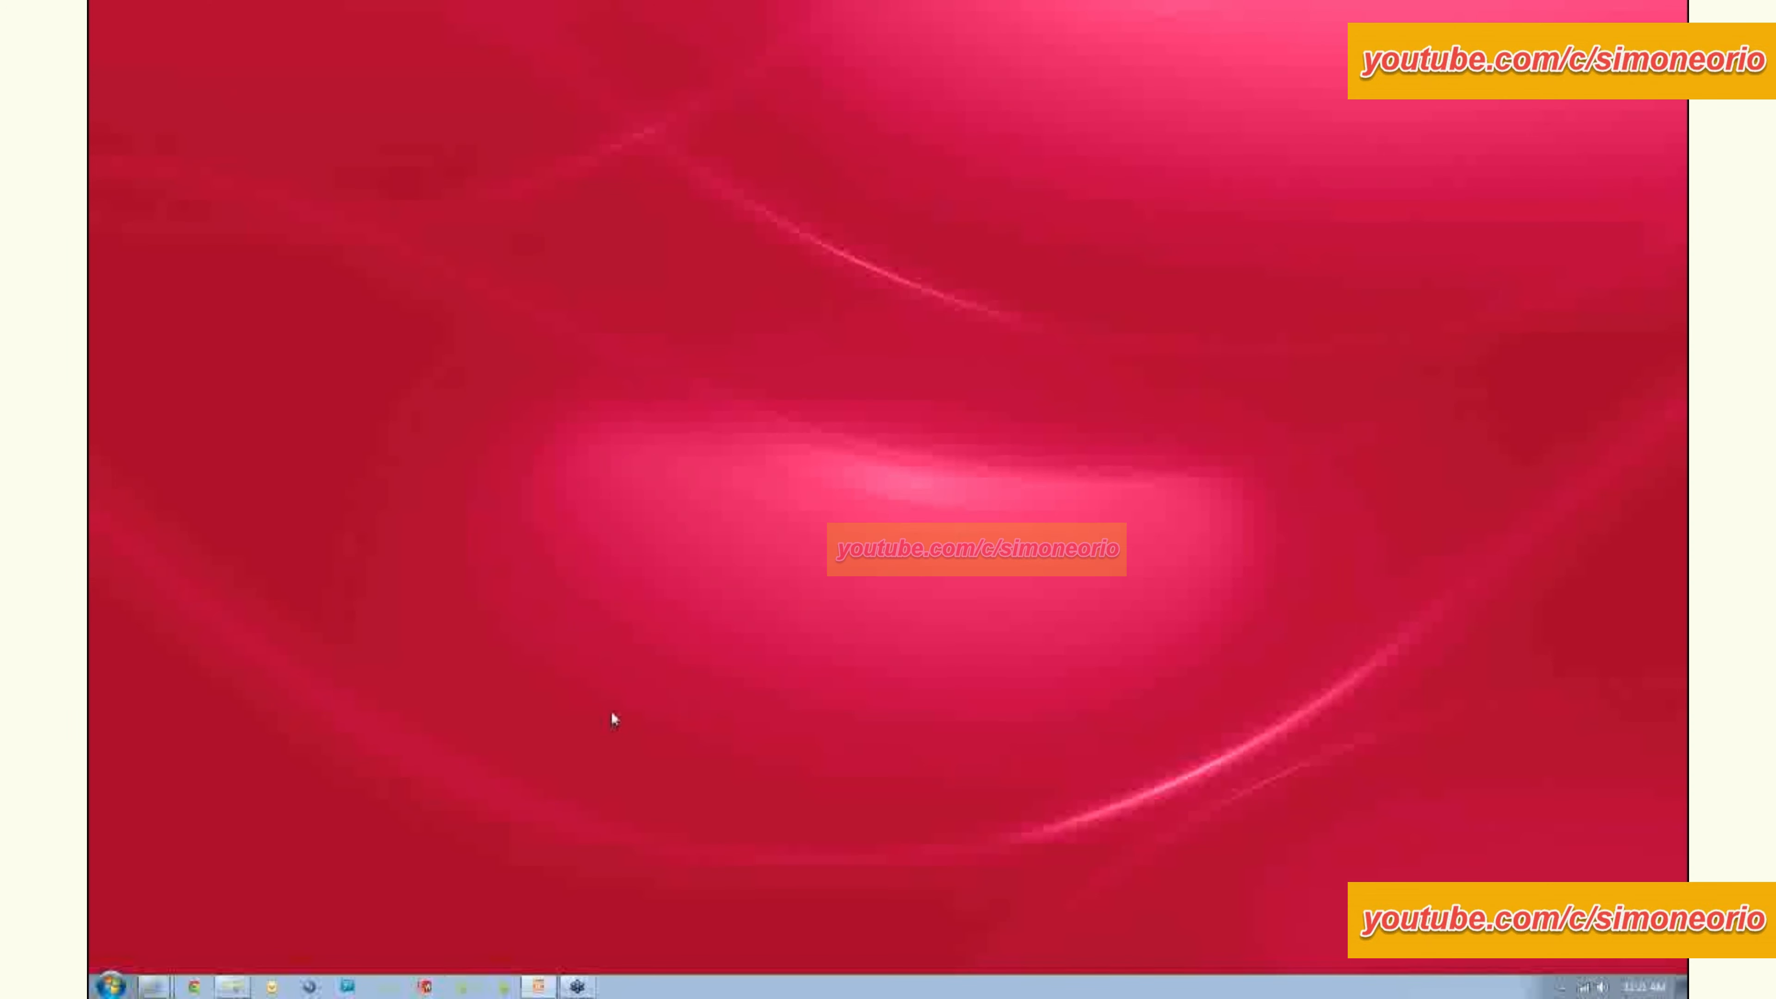
- Relaunch 3DVIA Composer and open 1 Excavator Import CAD.smg from the Excavator folder
right_click(557, 985)
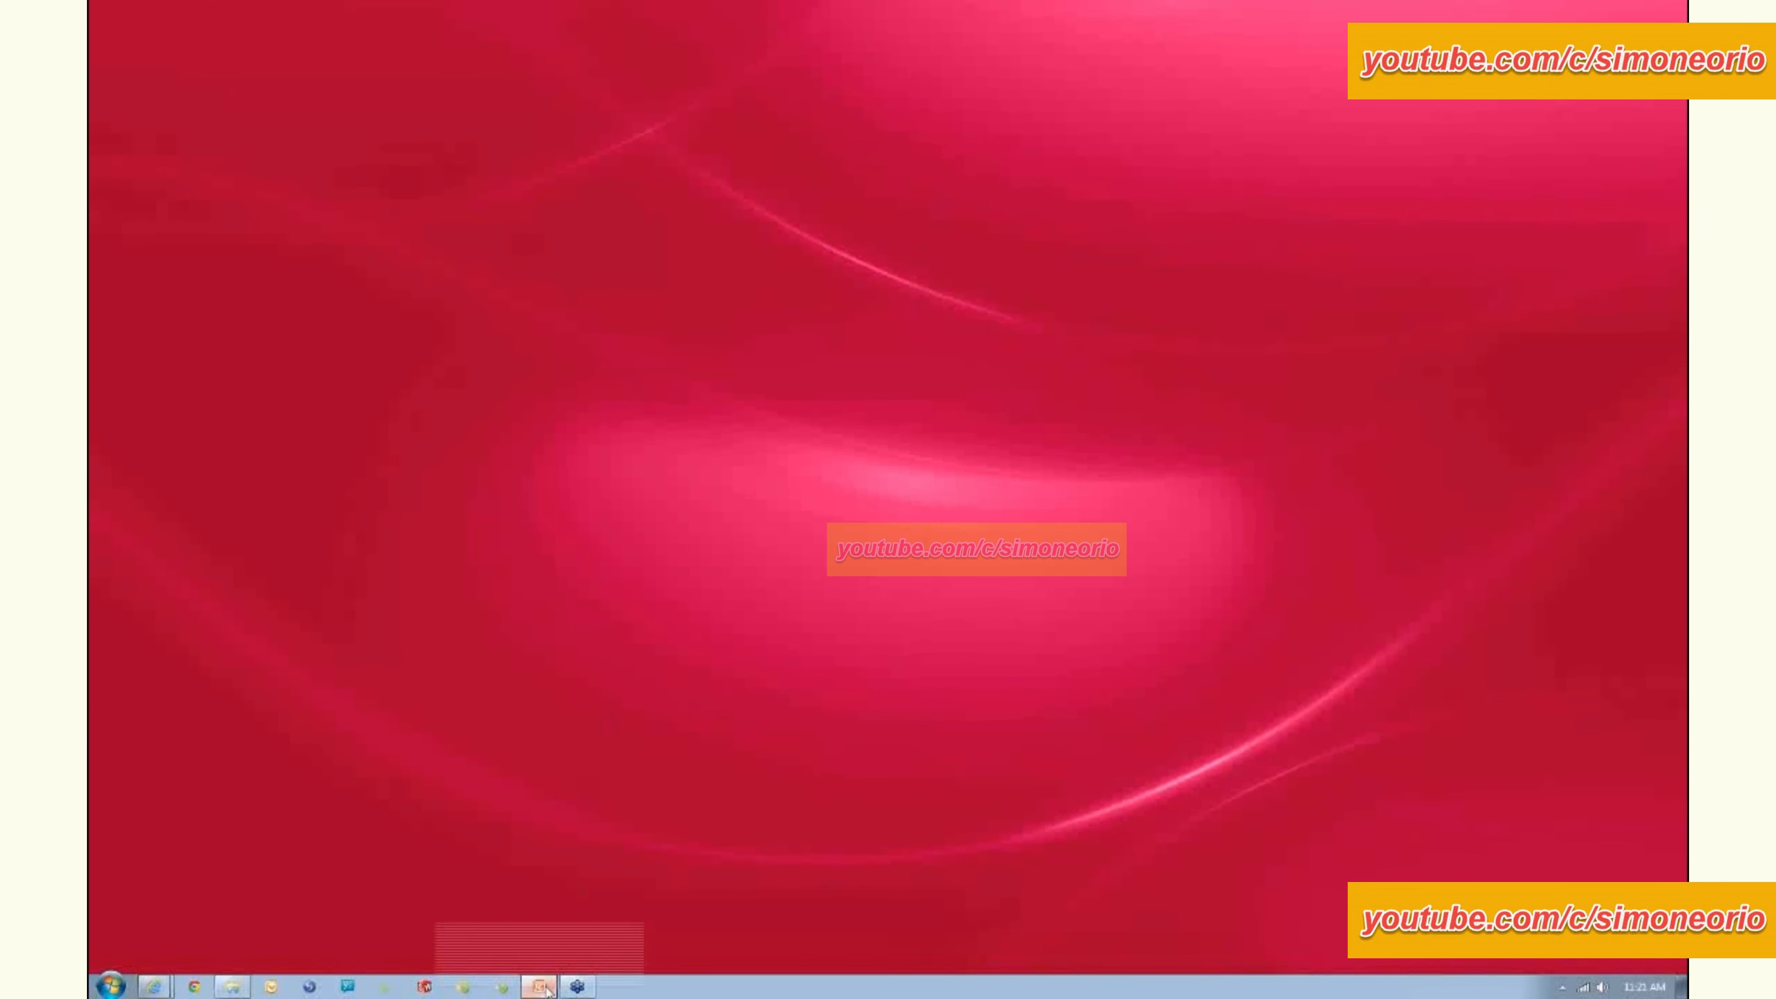
click(354, 870)
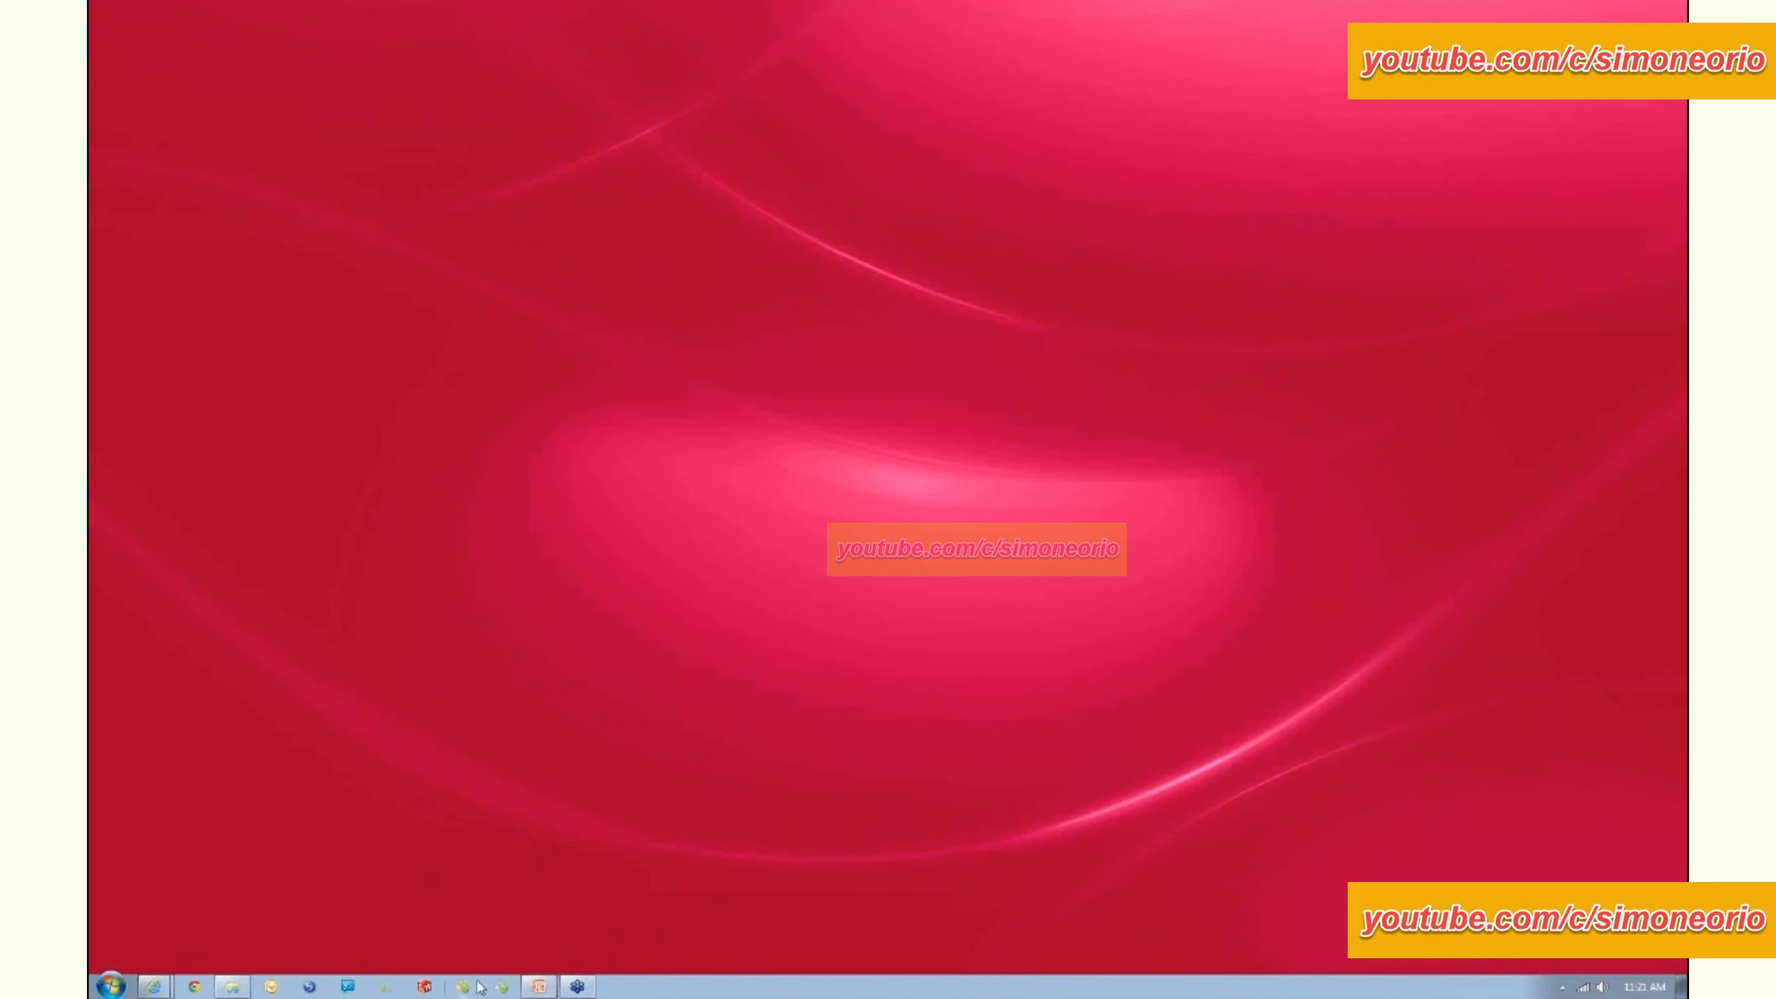
click(464, 988)
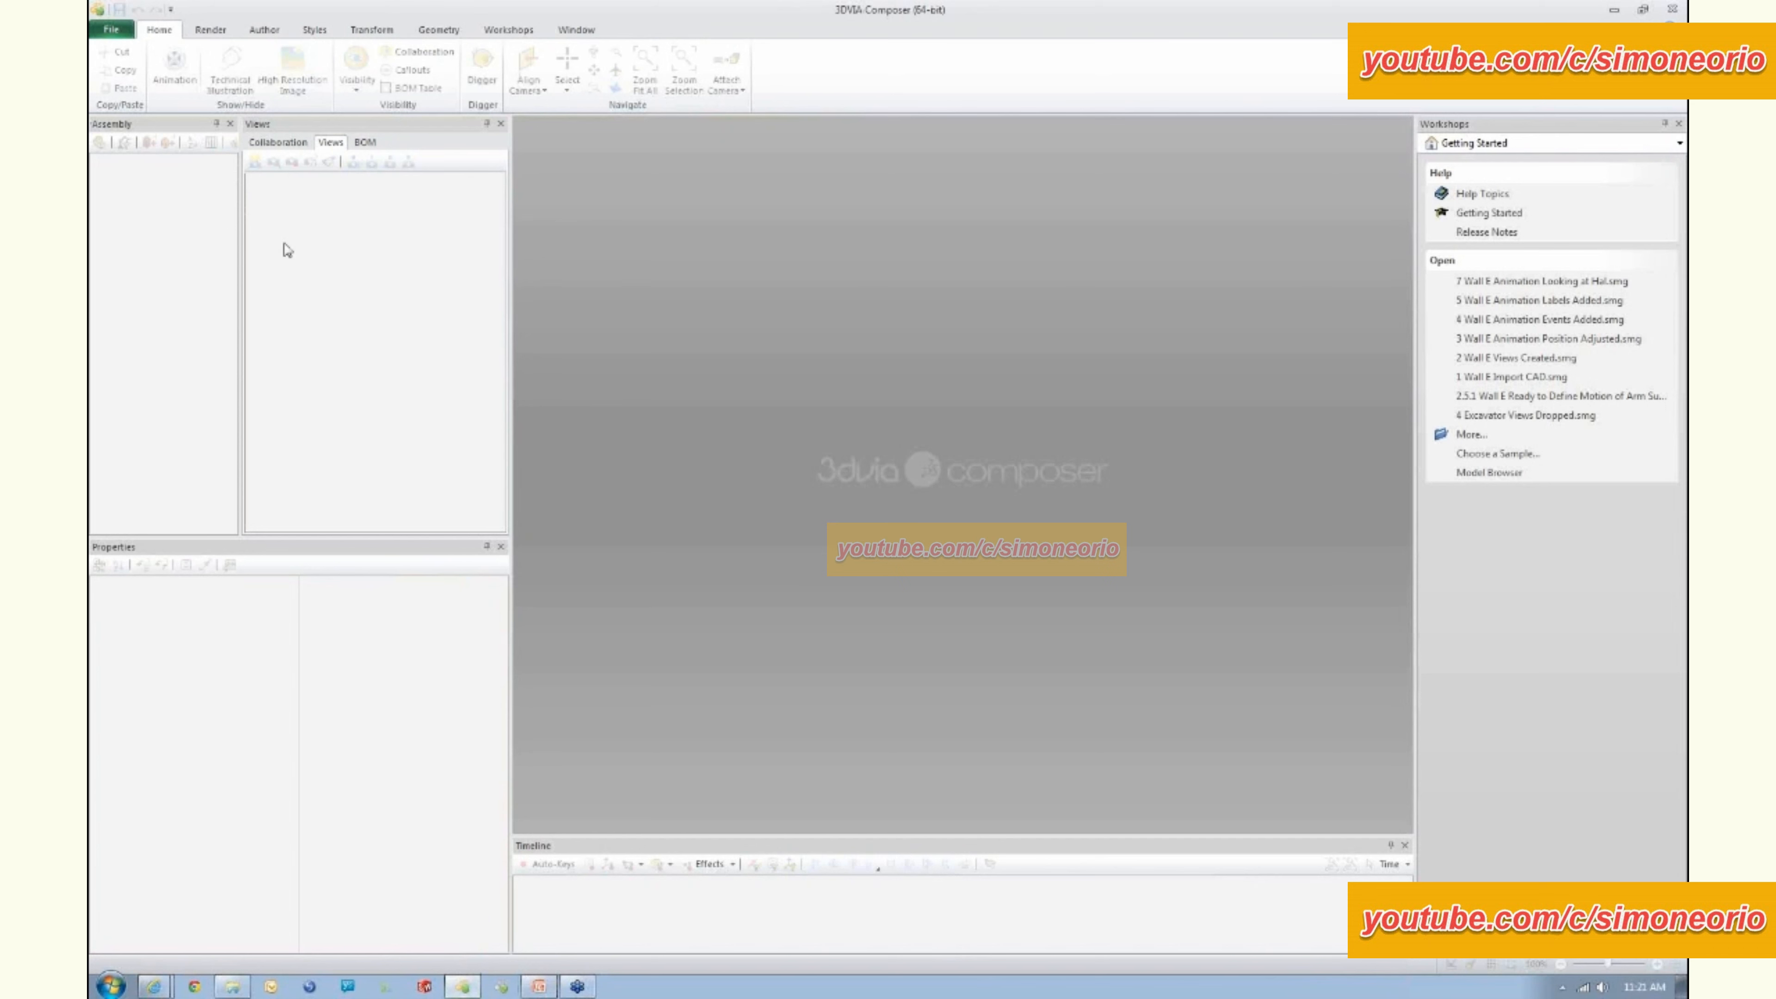
click(118, 35)
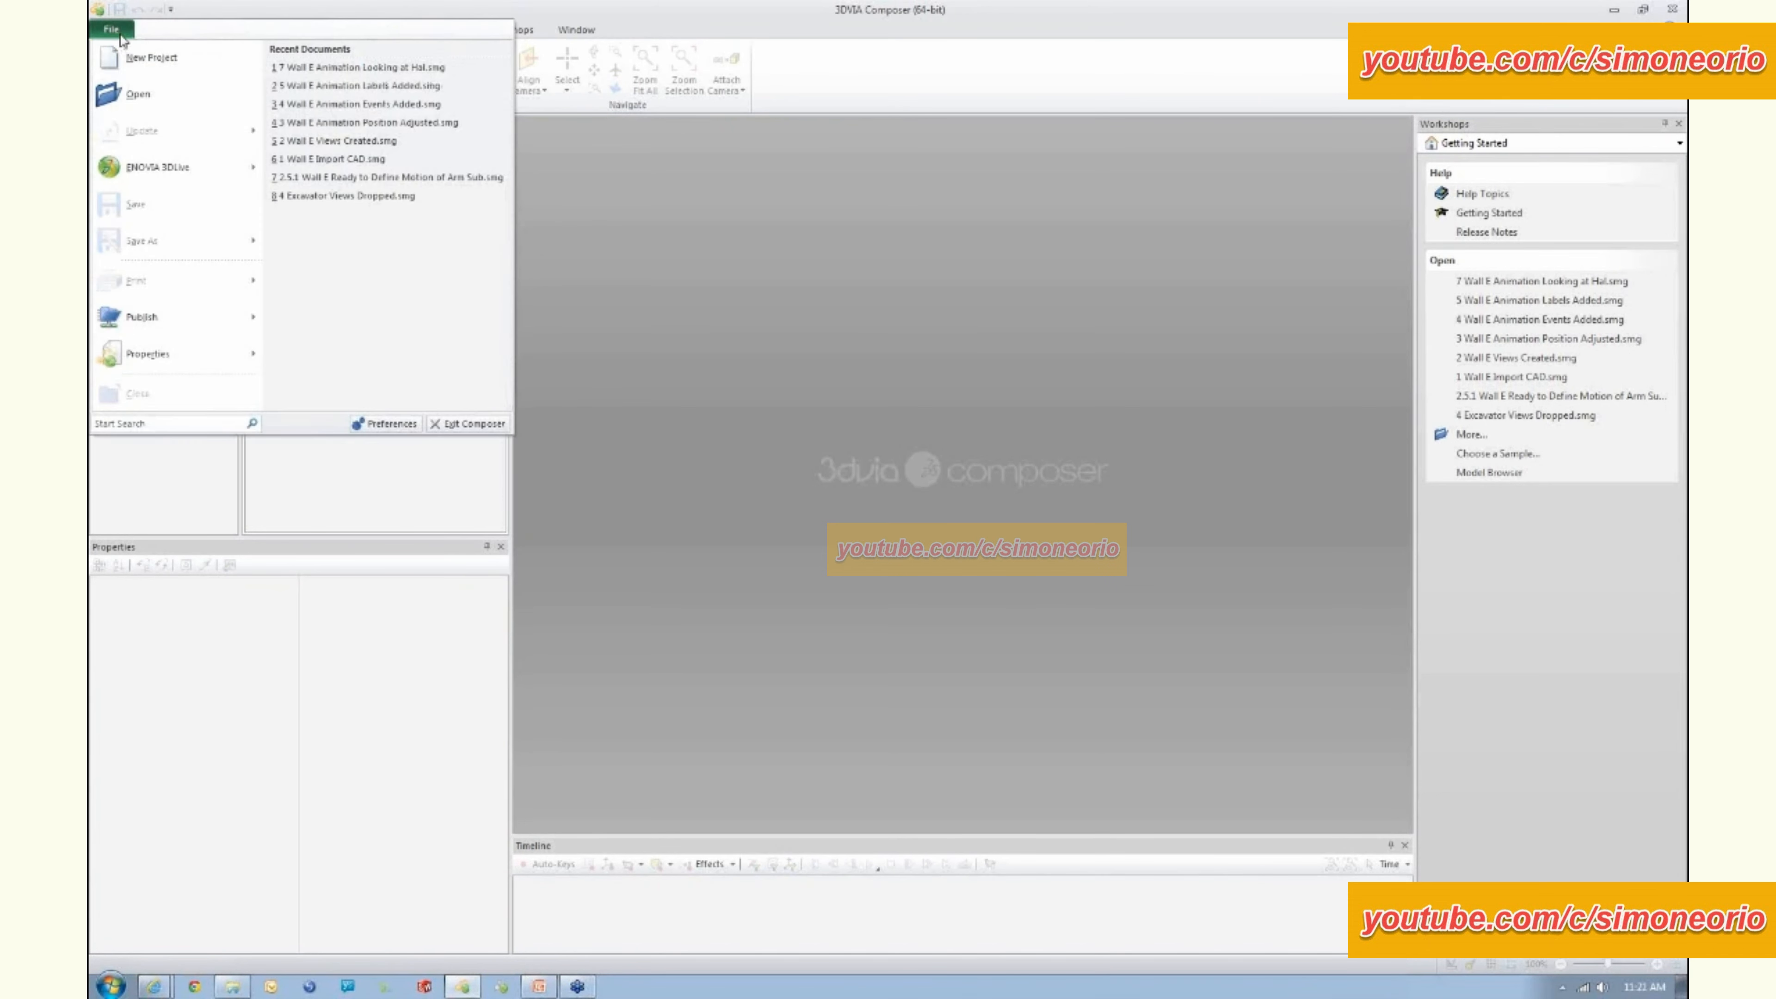
click(140, 98)
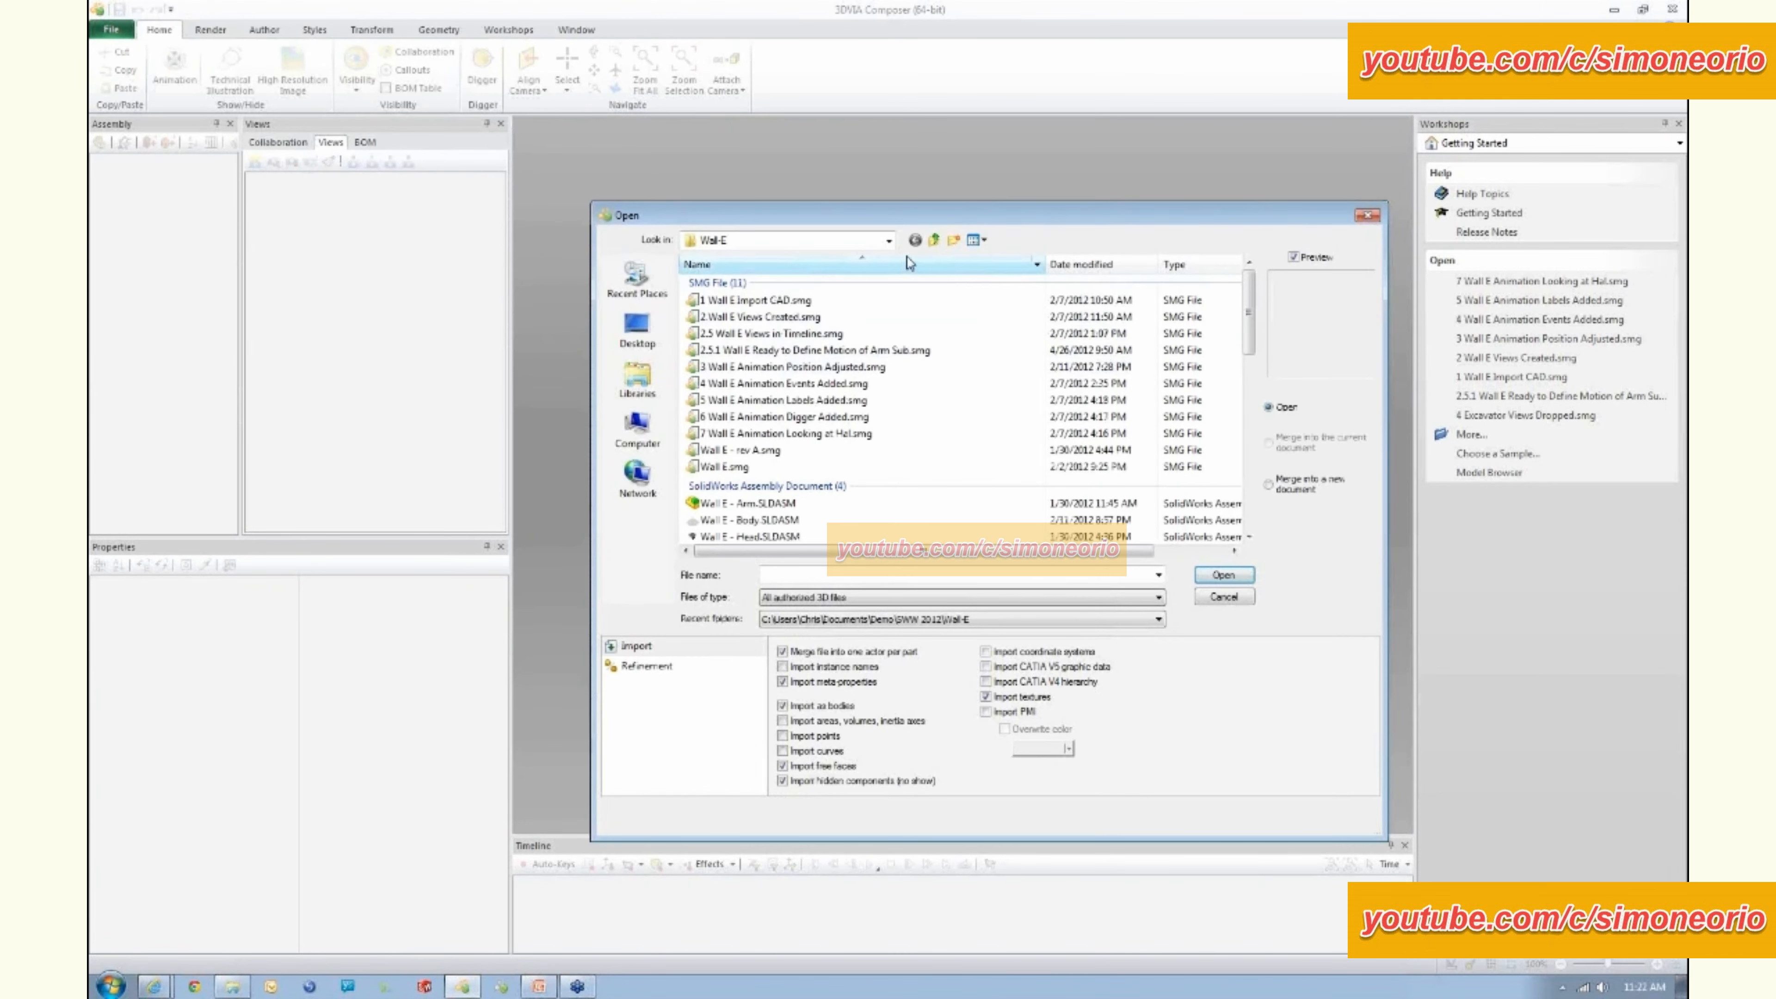
click(934, 240)
double_click(769, 351)
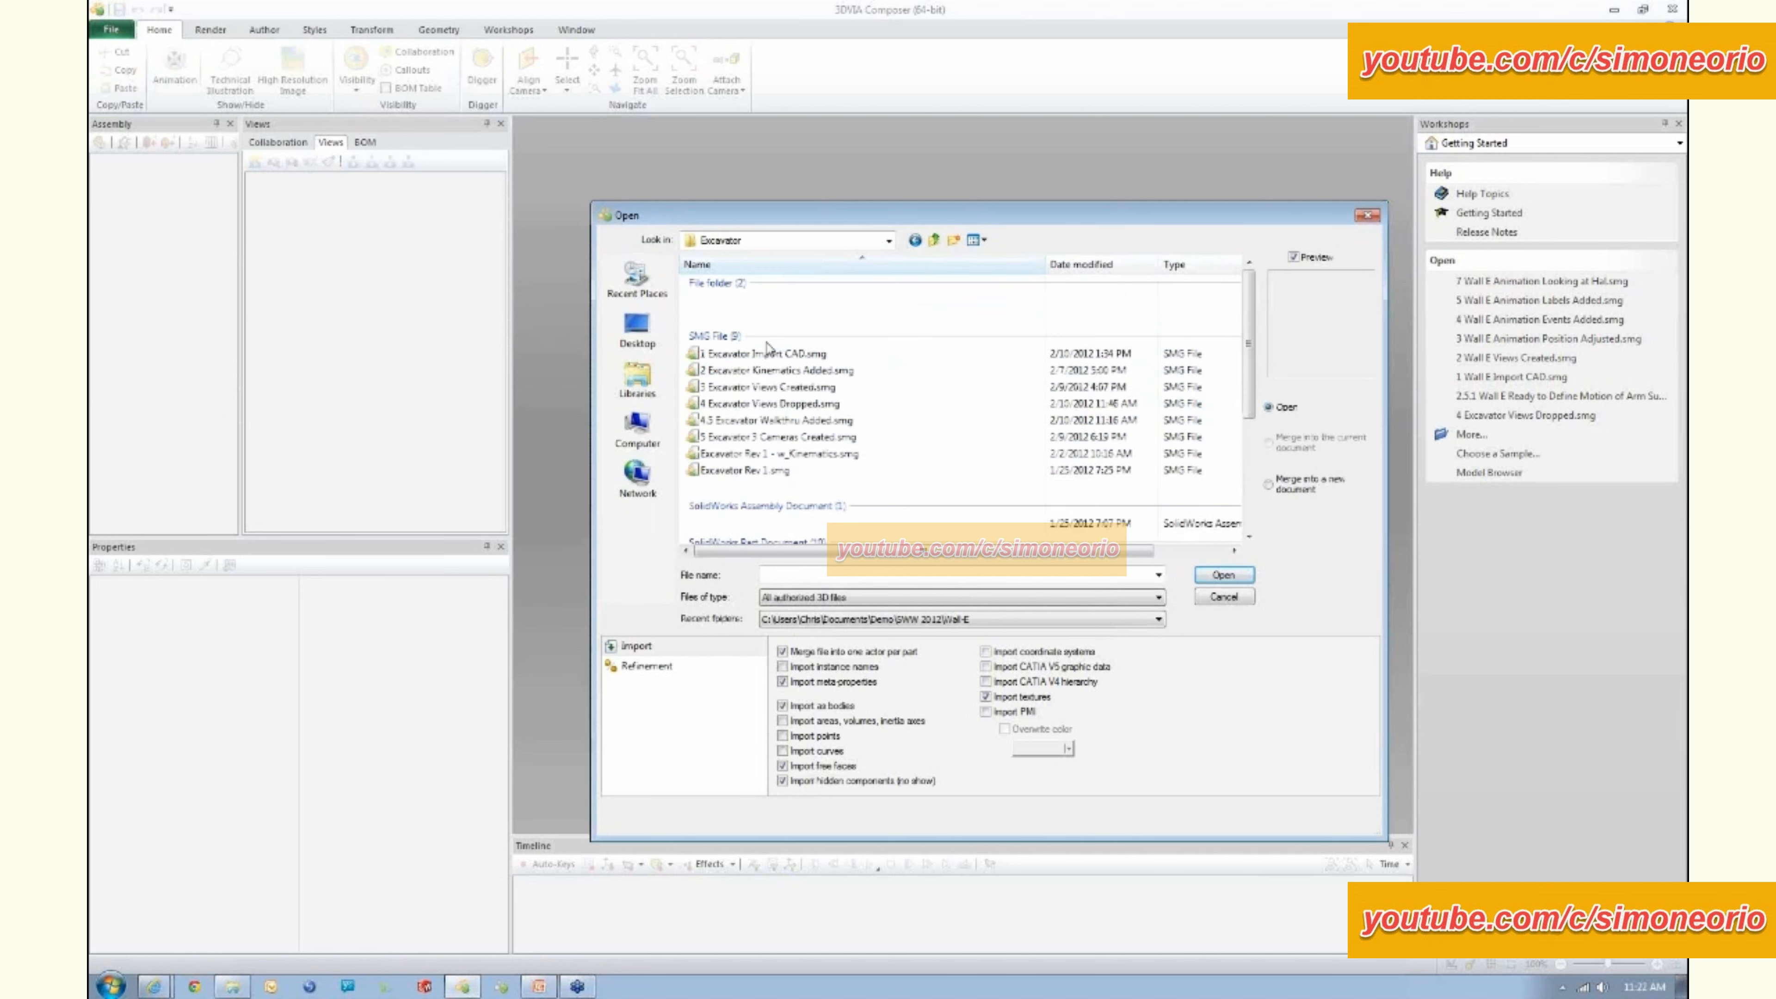
click(768, 345)
double_click(771, 354)
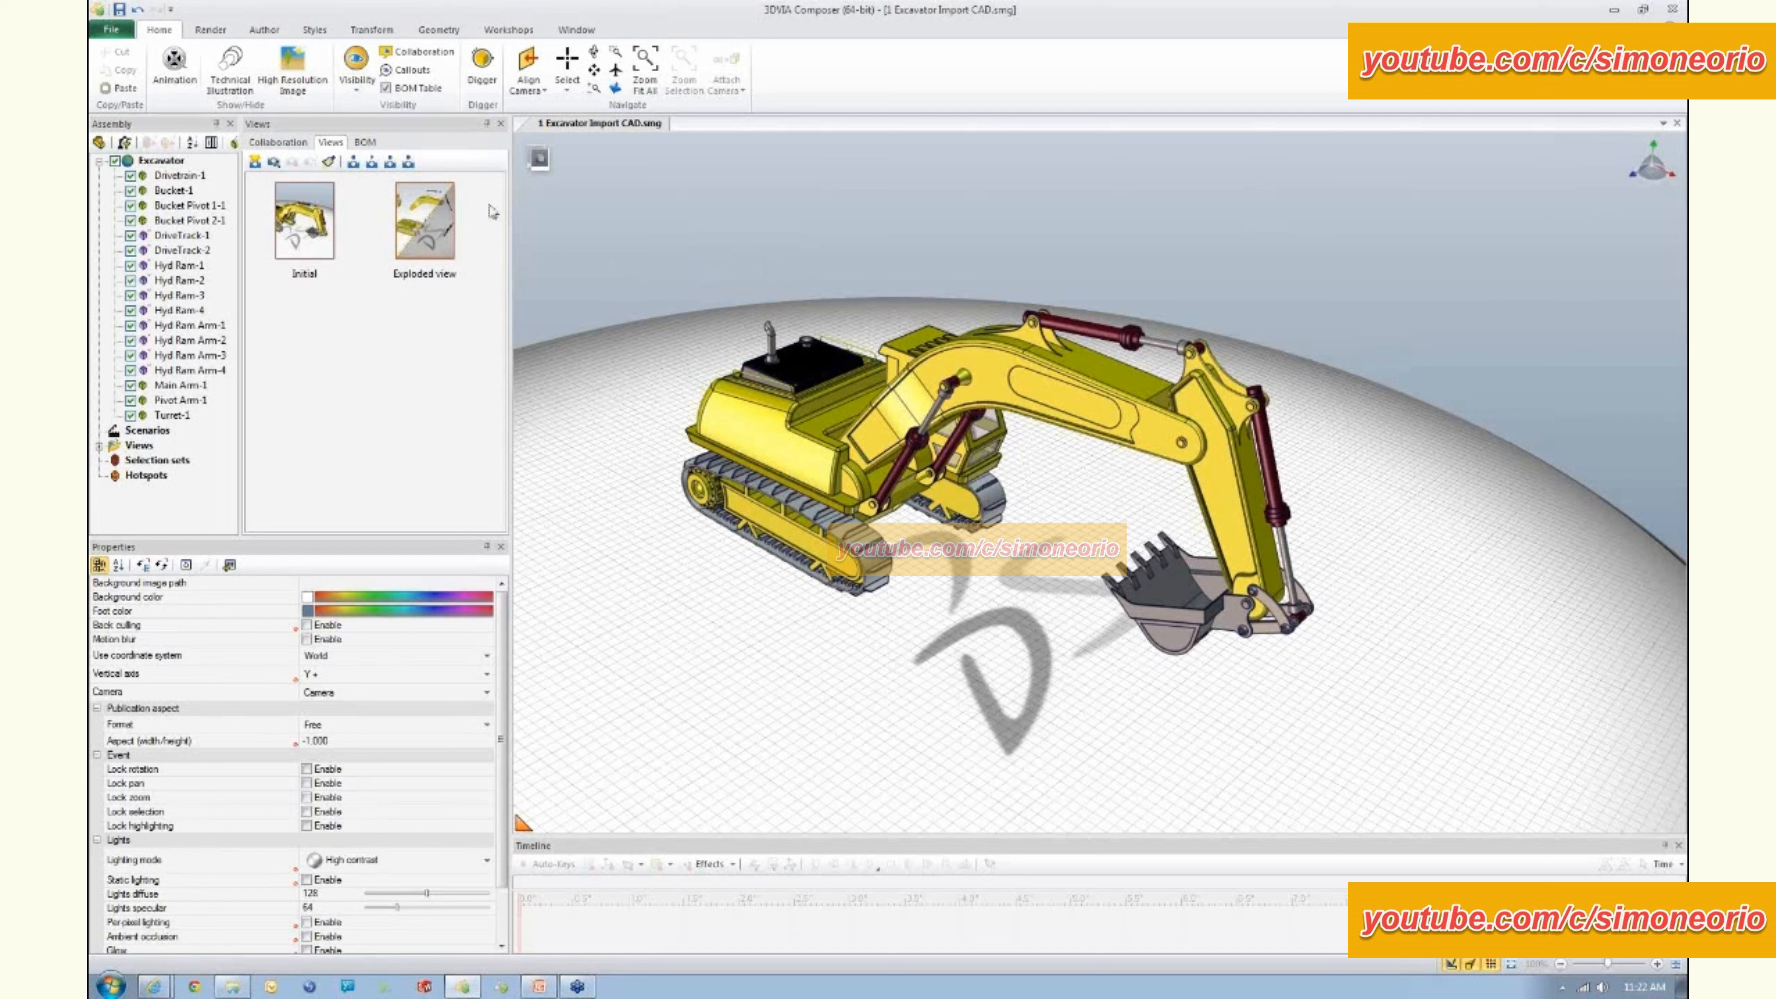
- Link the bucket as a child of the pivot arm, and the pivot arm as a child of the main arm
click(372, 31)
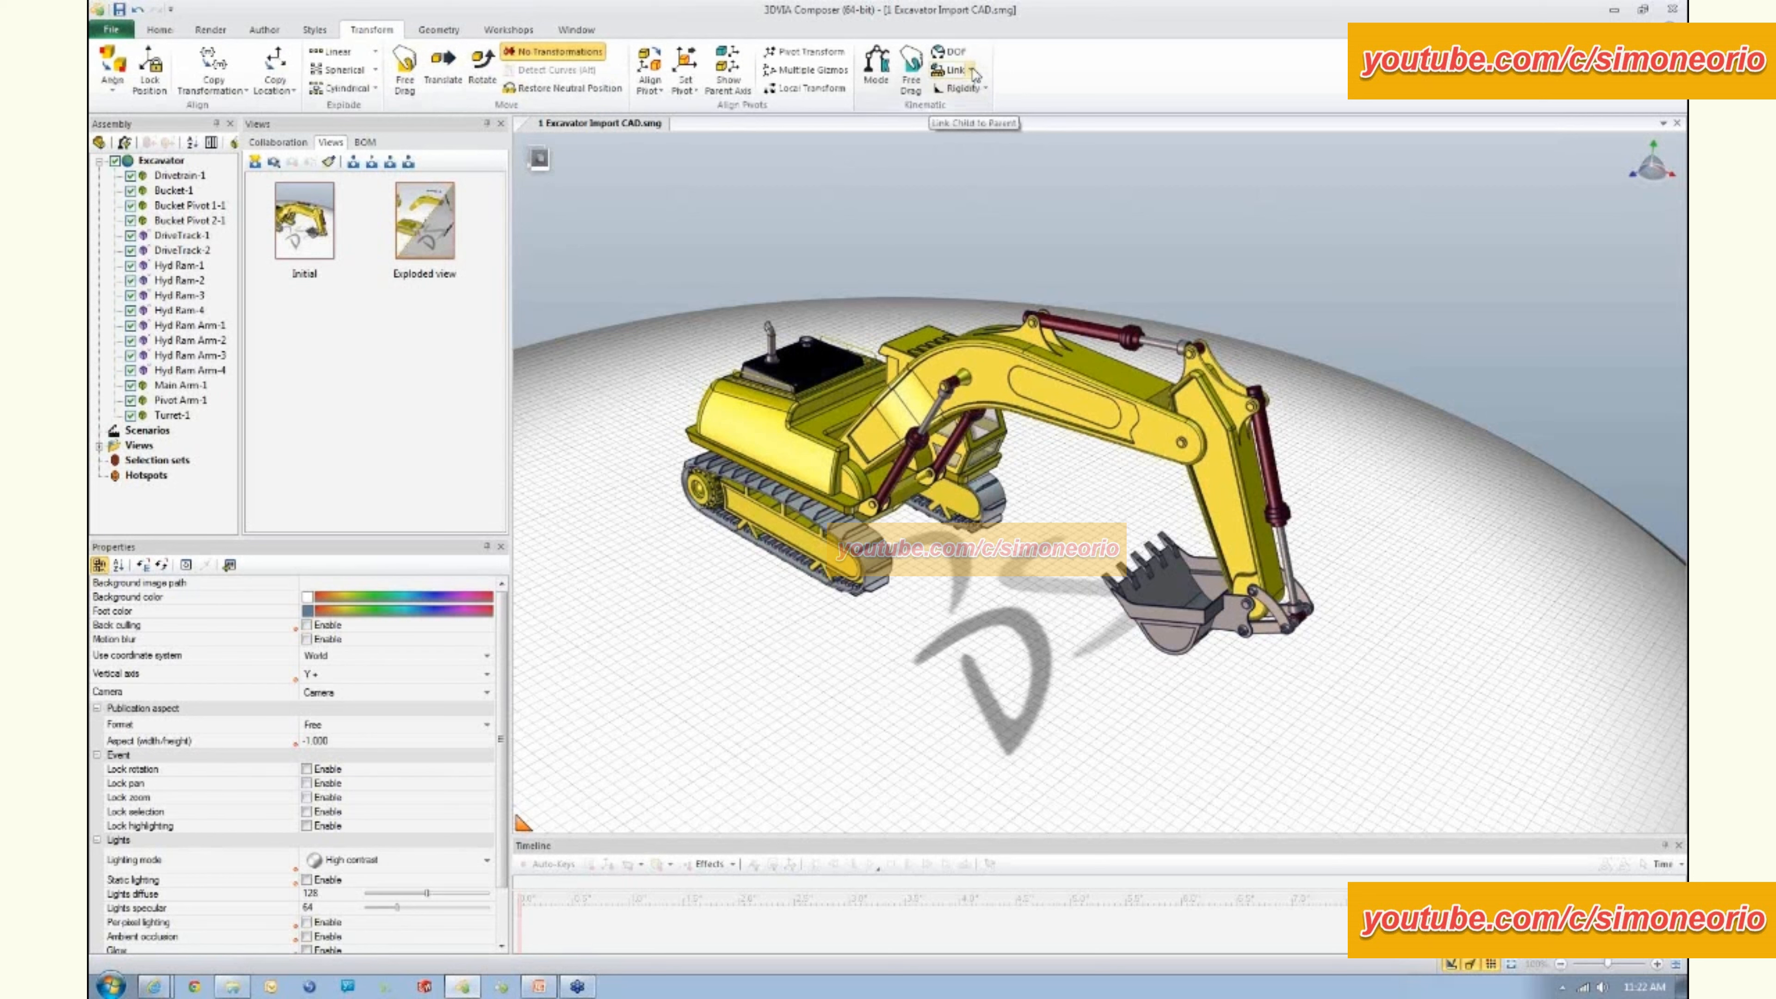
click(973, 72)
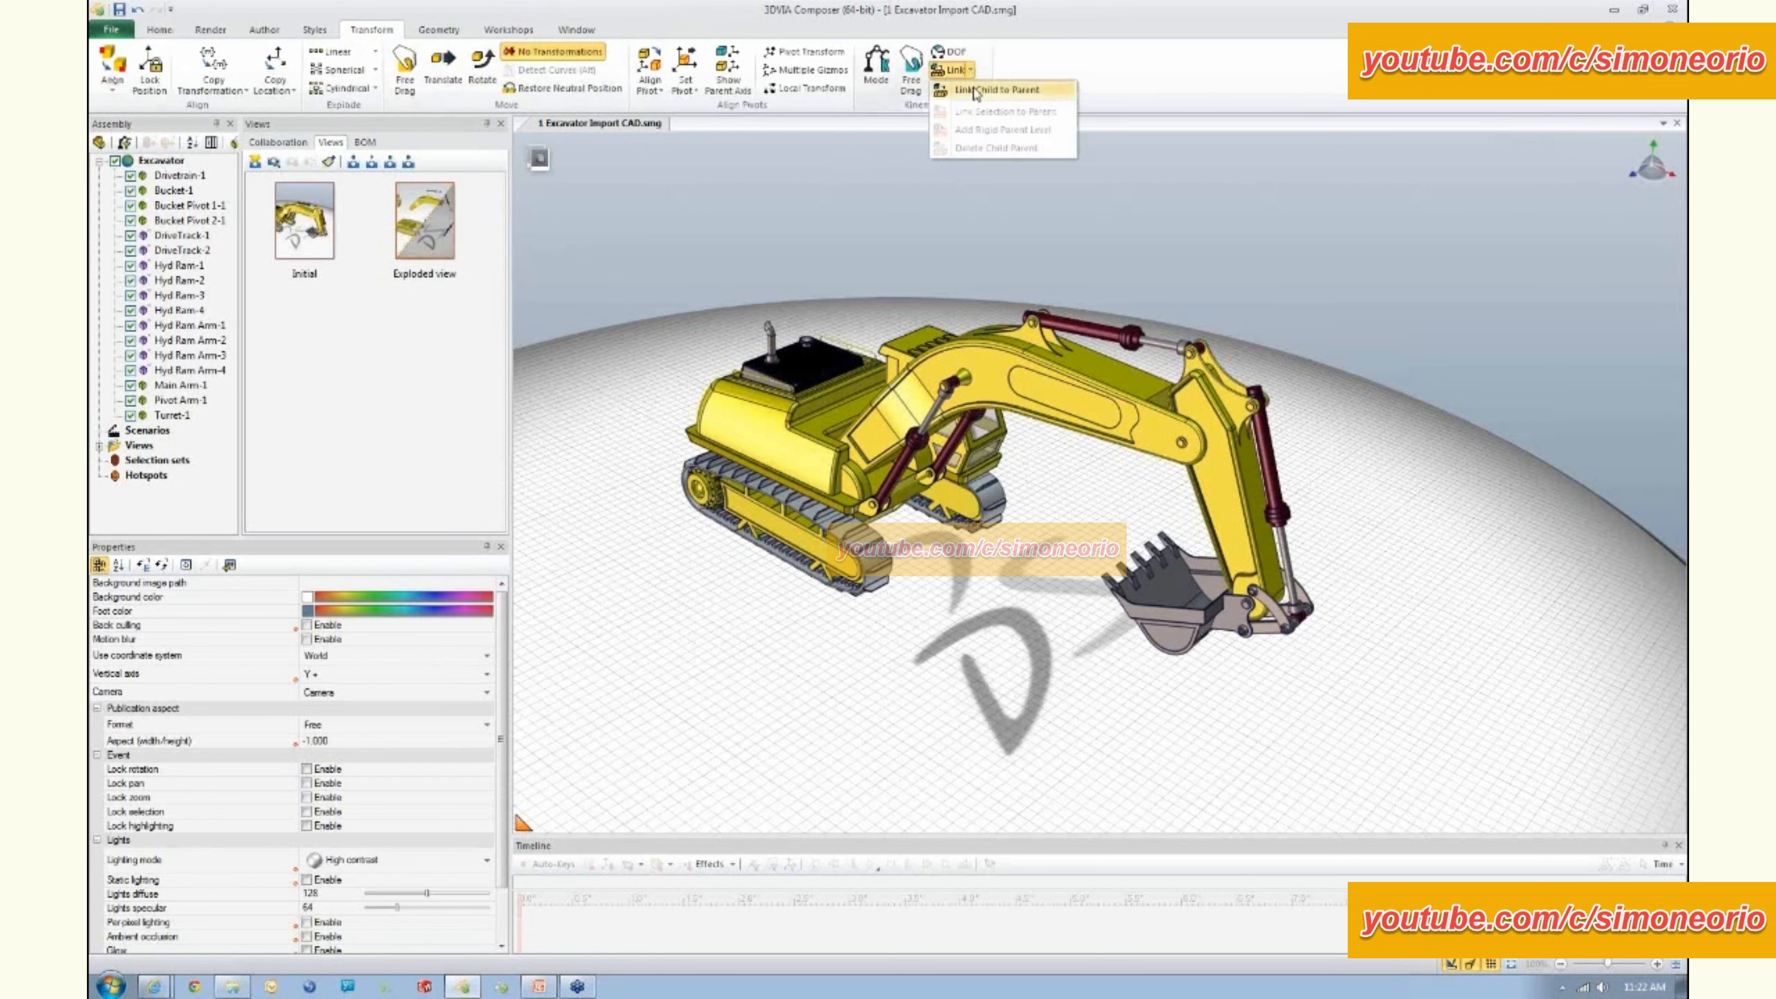
click(976, 92)
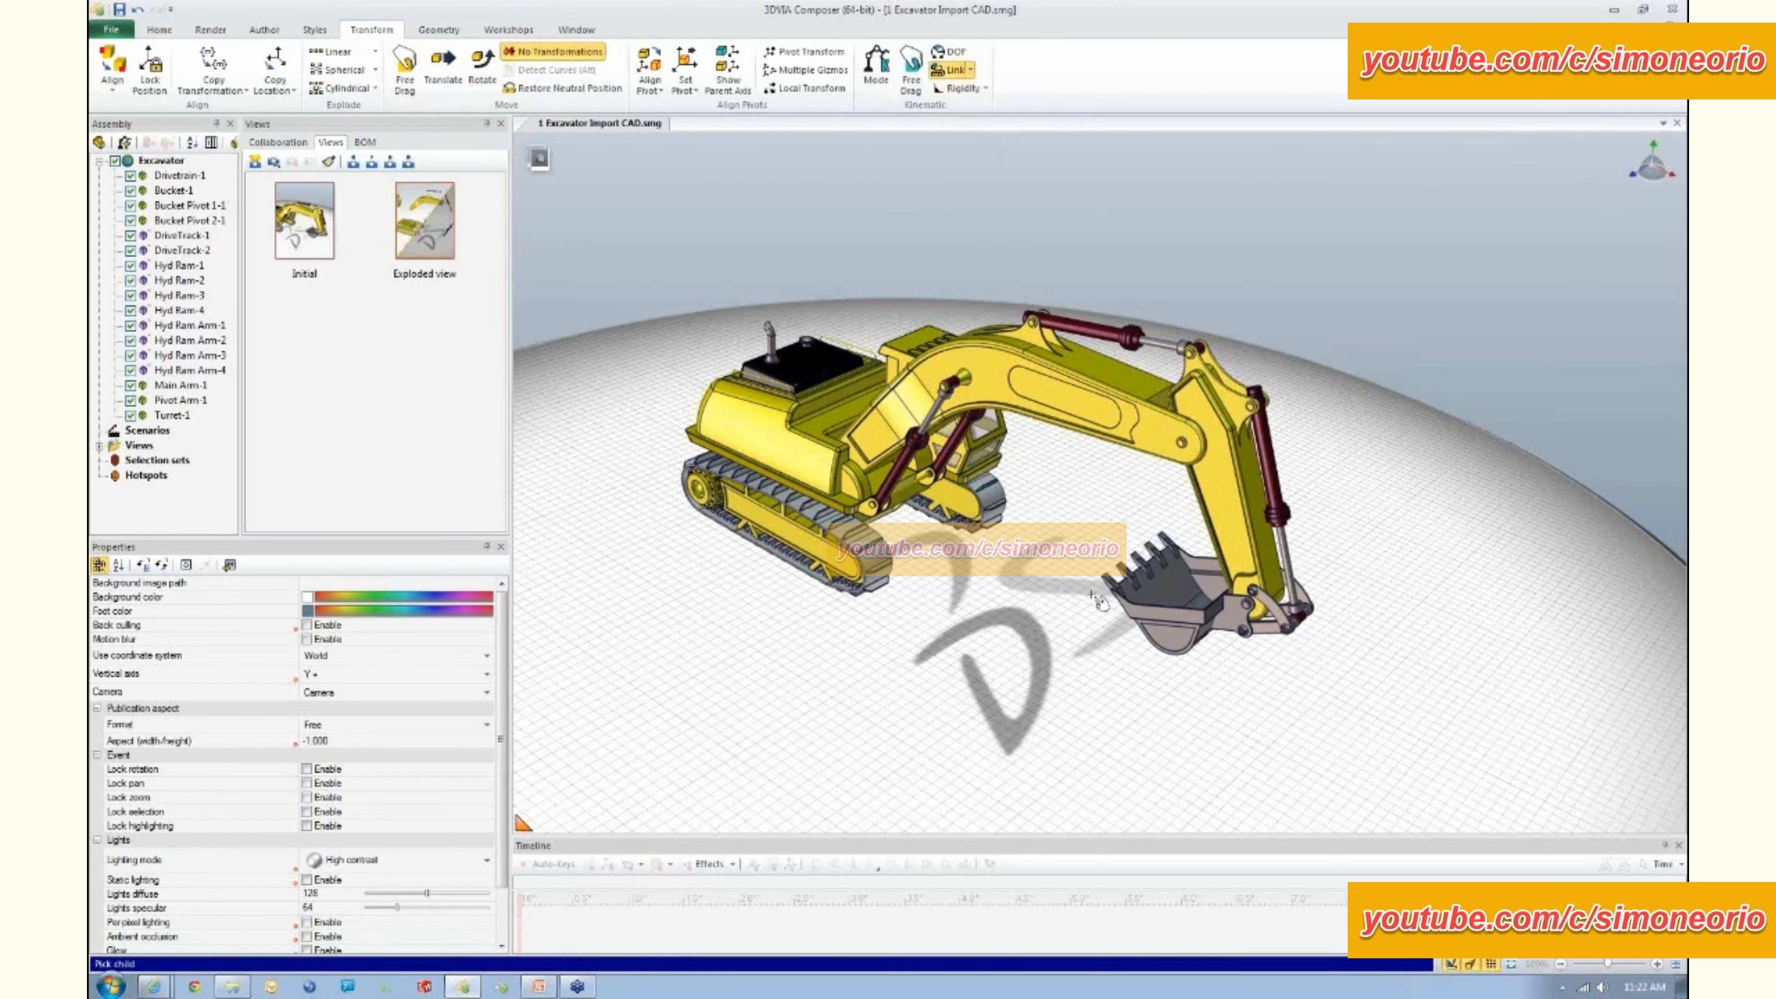
click(1172, 628)
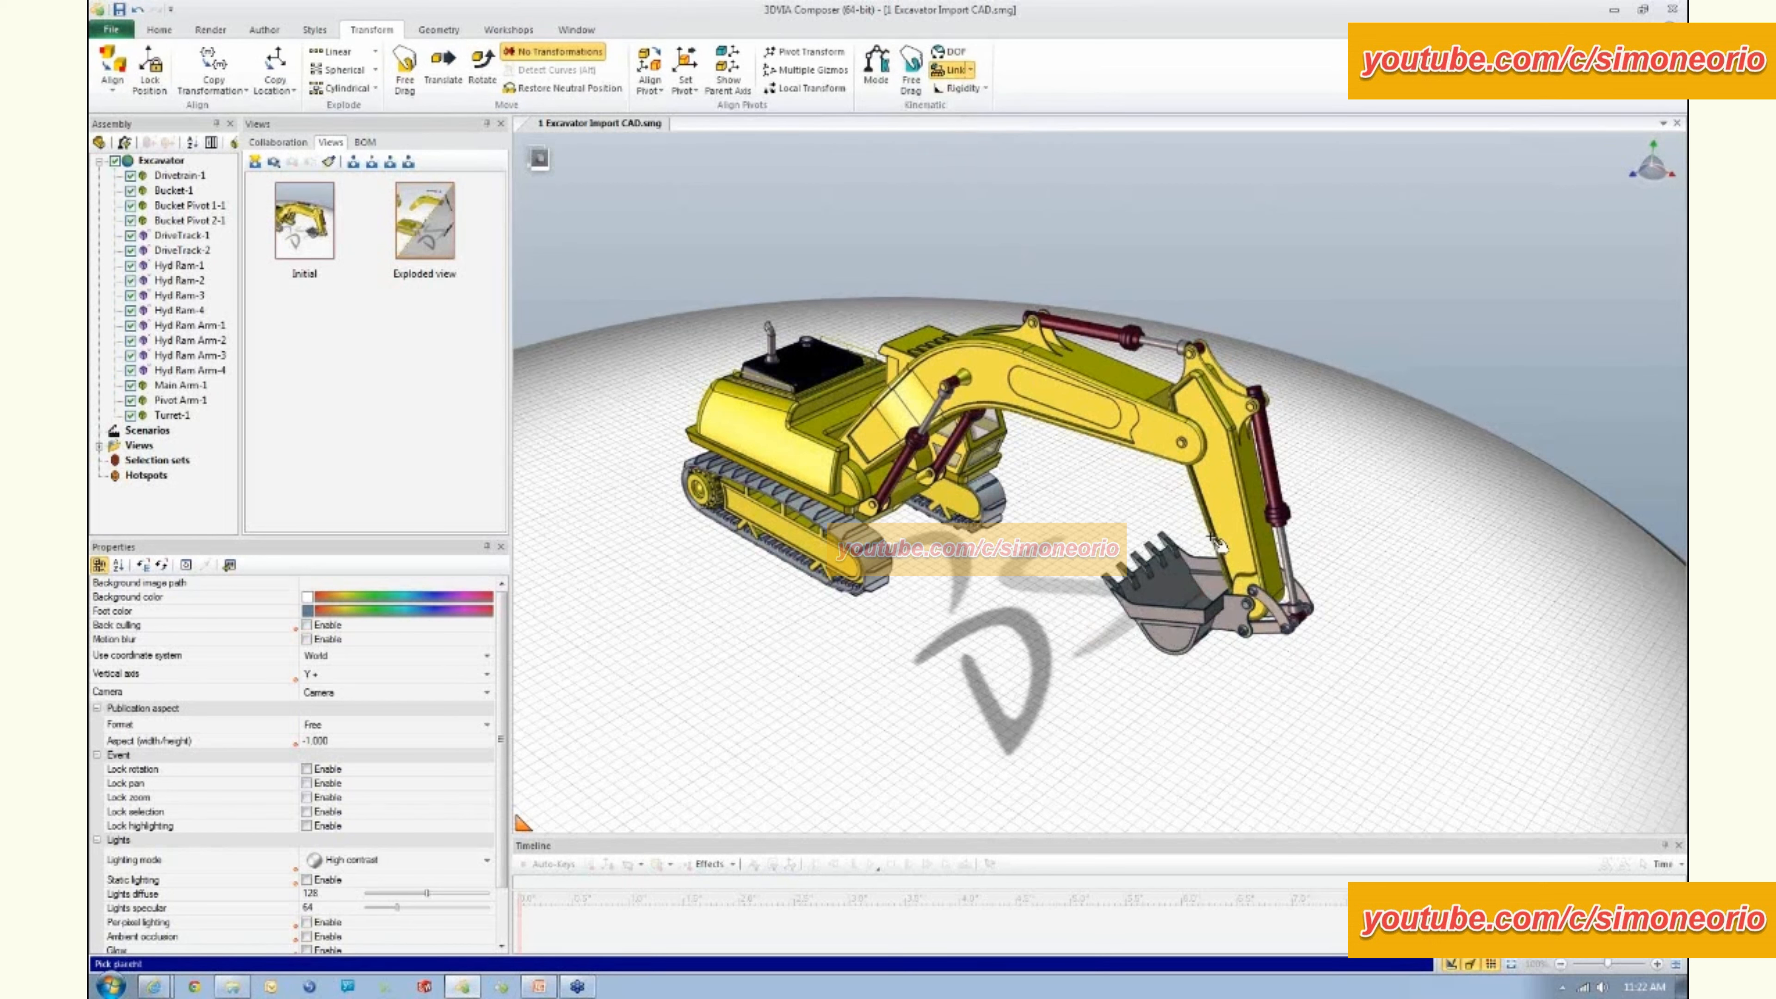
click(1231, 515)
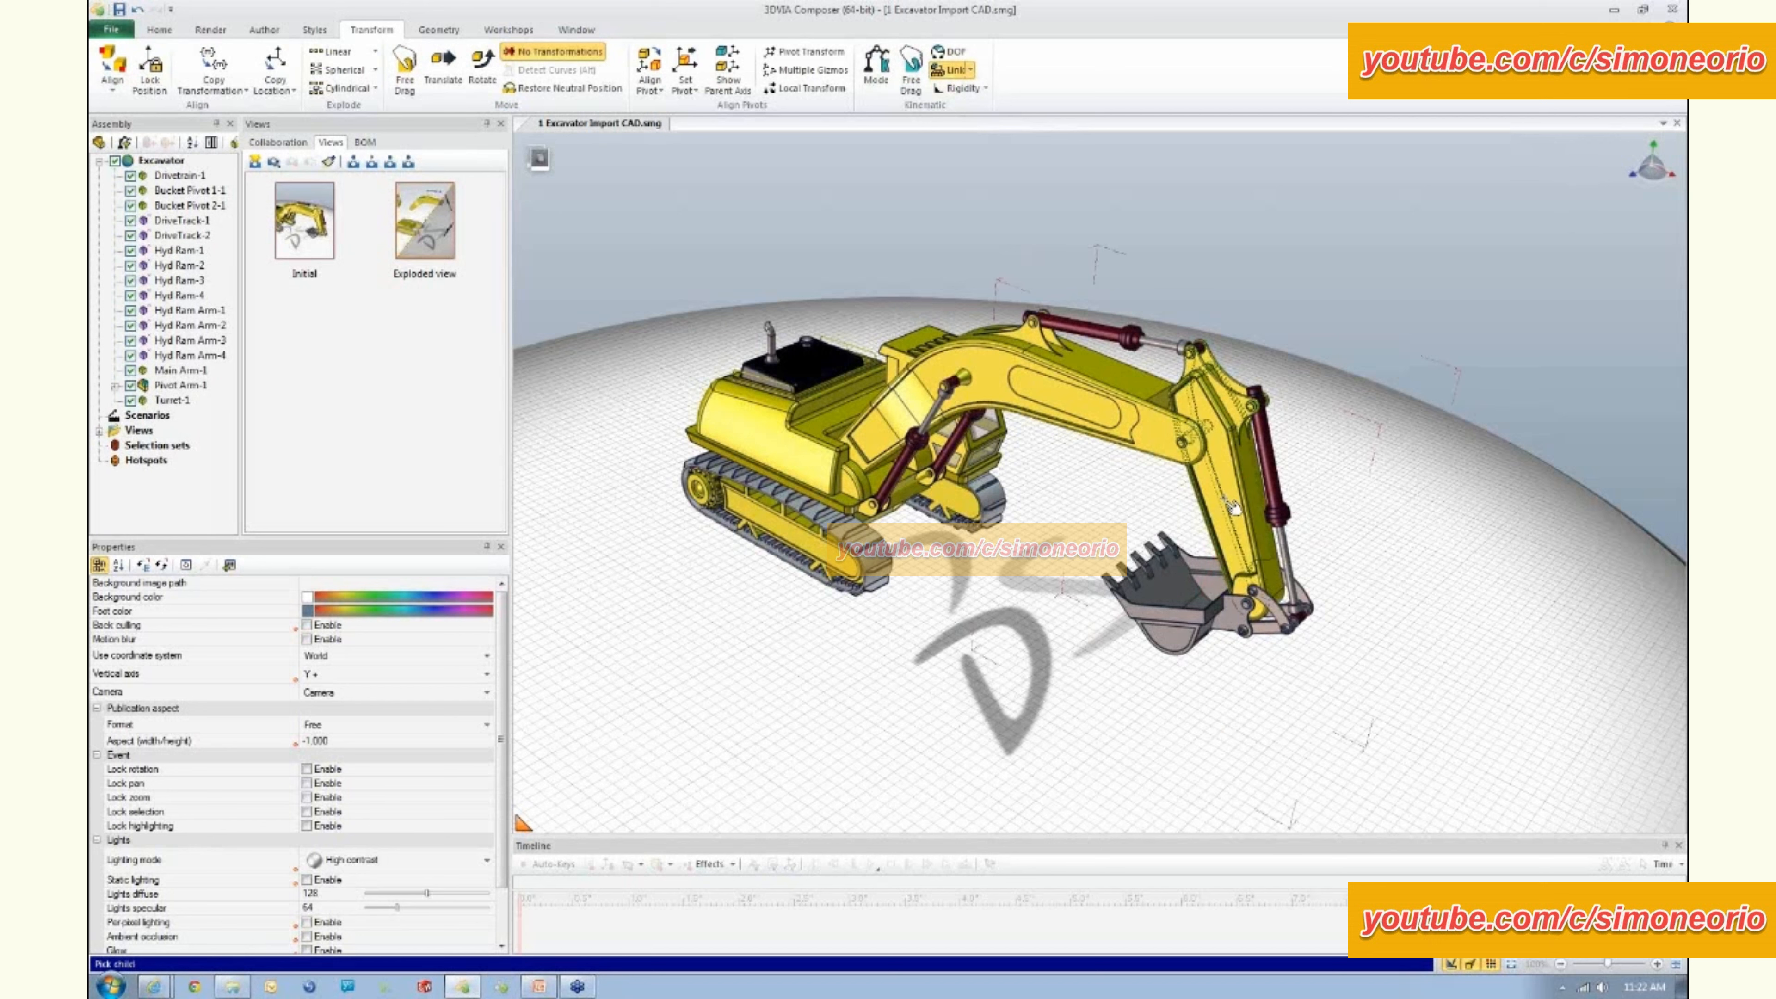
click(1232, 509)
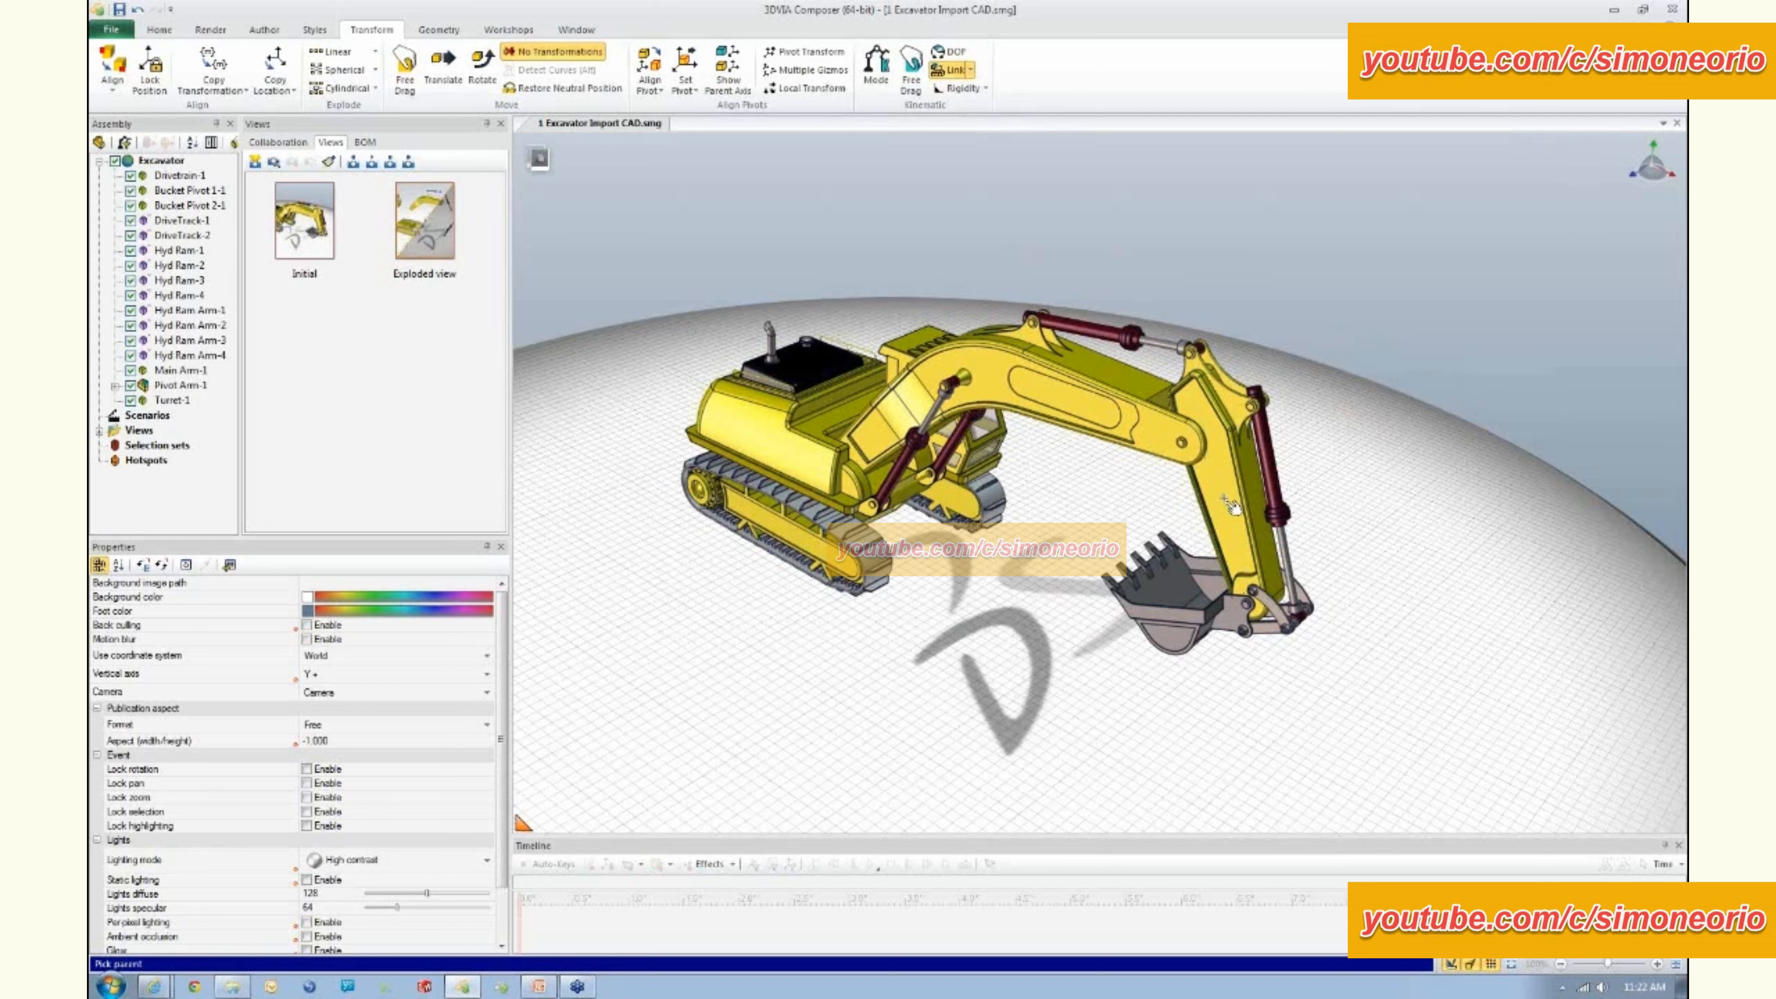
click(1082, 409)
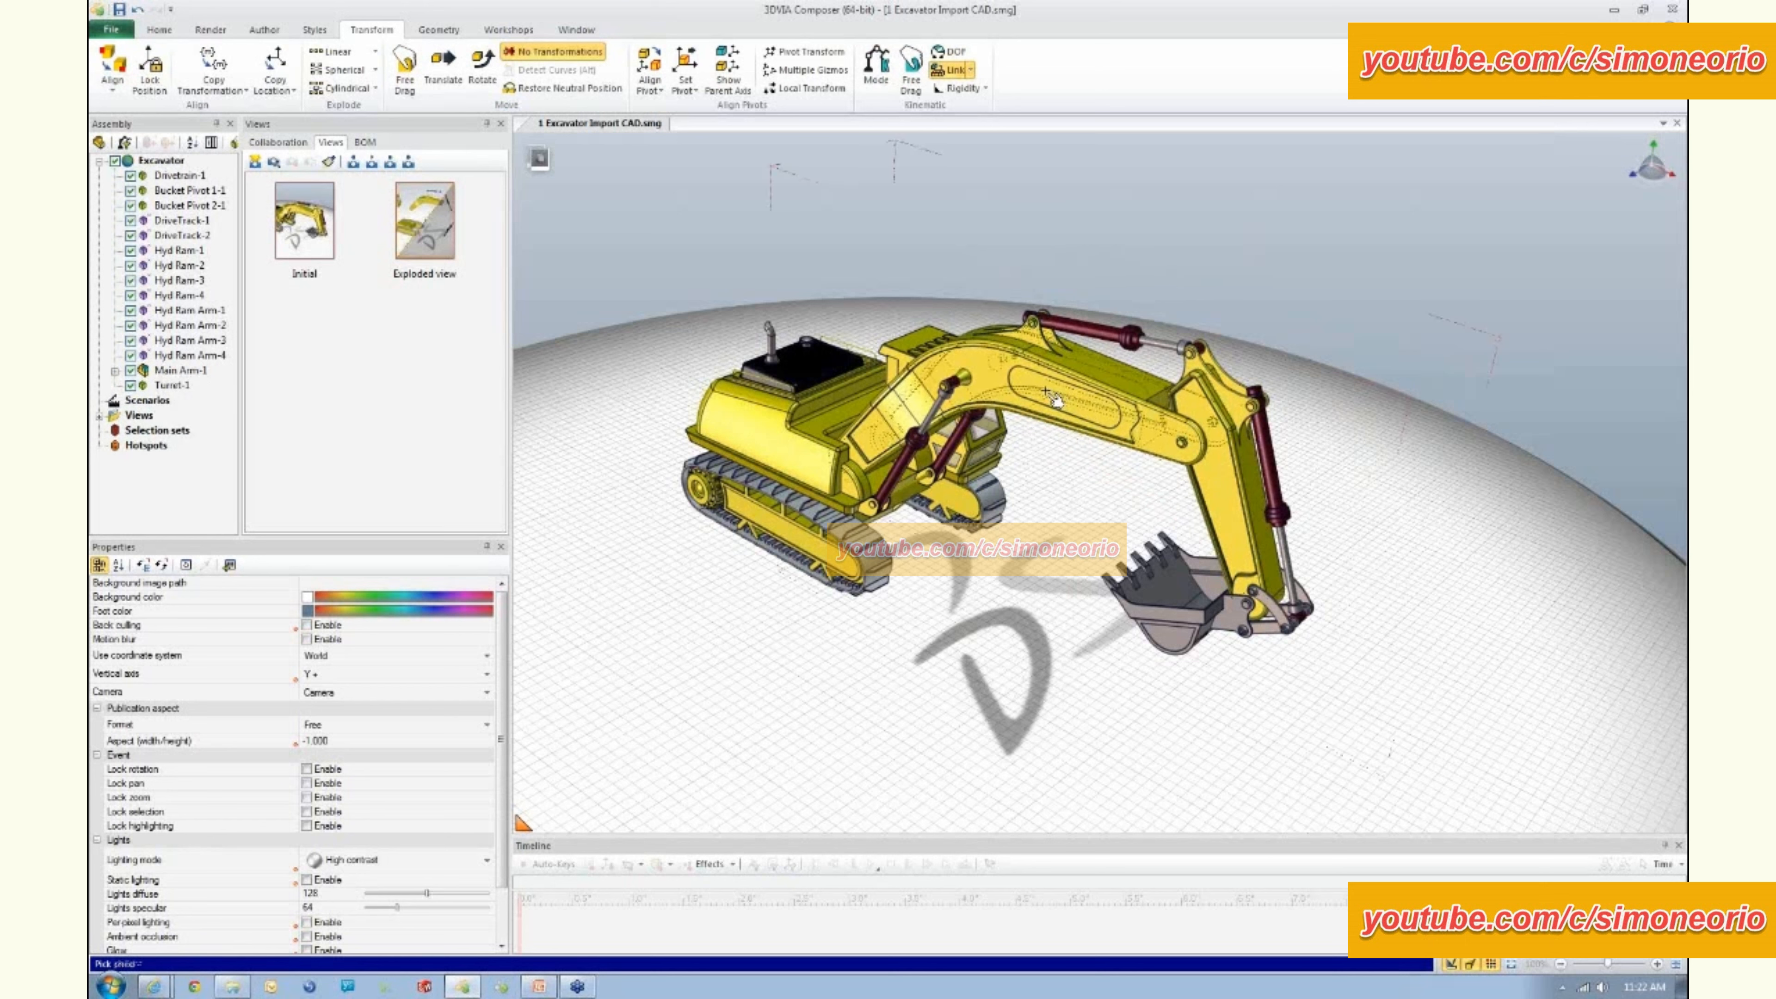
- Link the main arm as a child of the turret, and the turret as a child of the drivetrain
click(1052, 397)
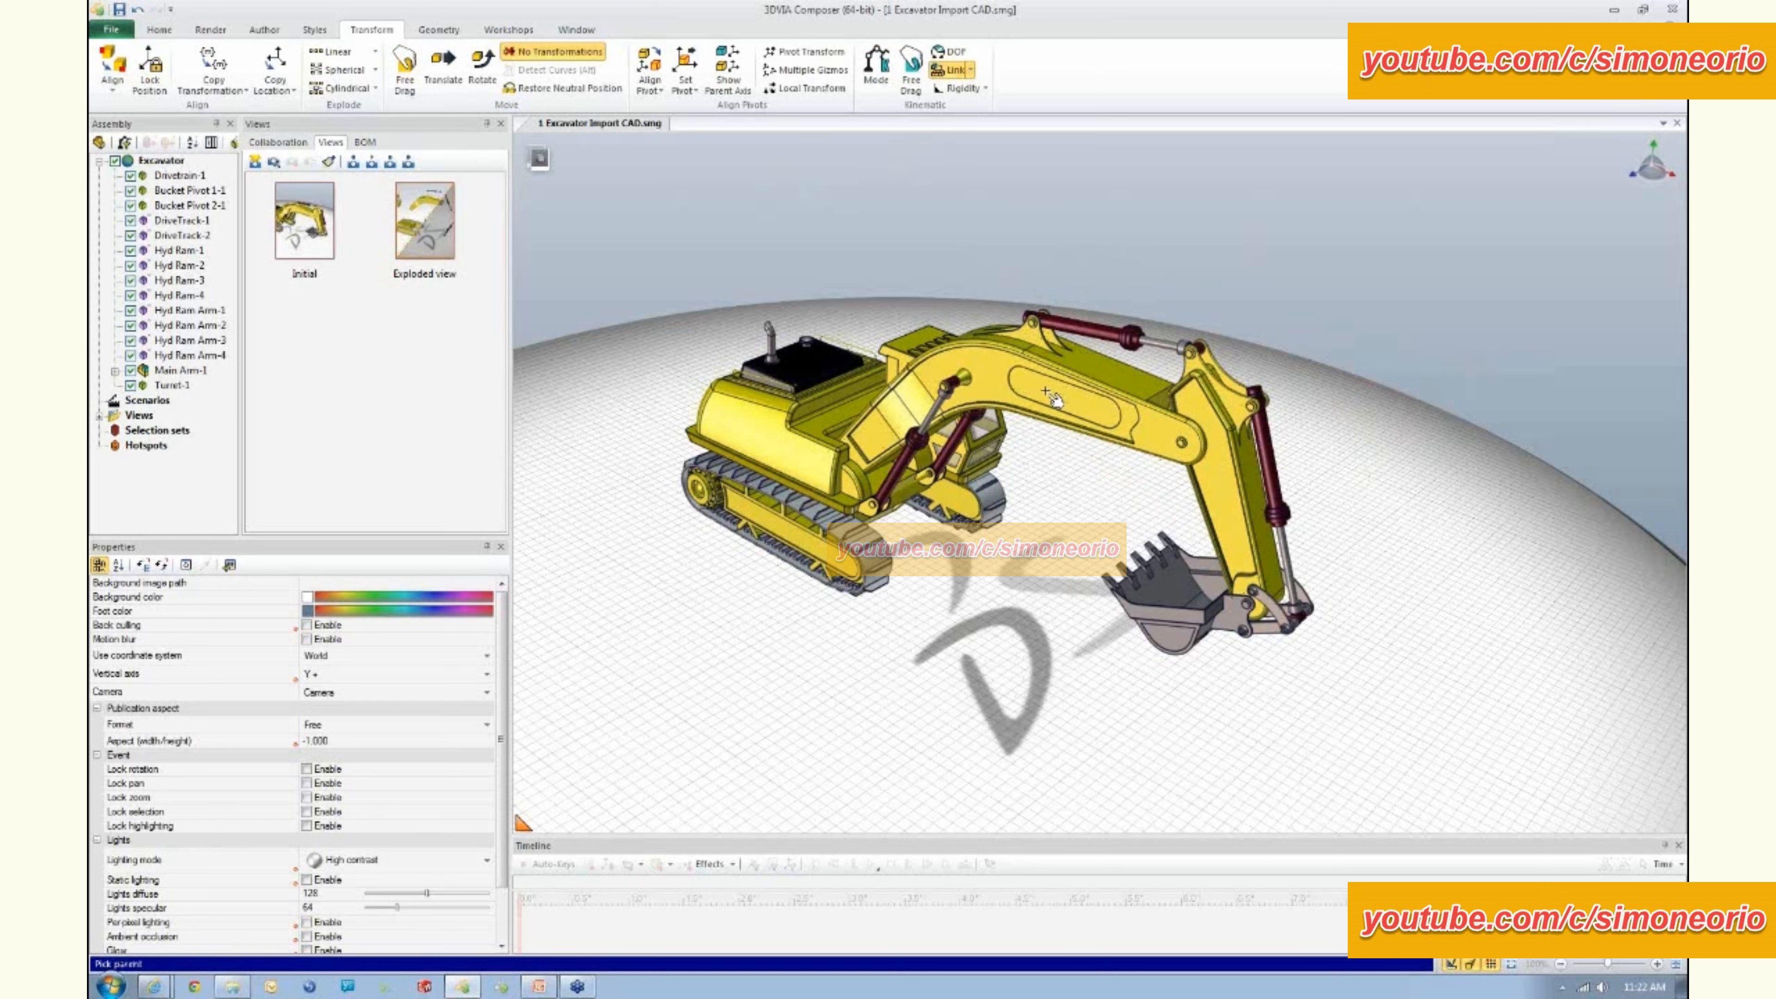
click(789, 453)
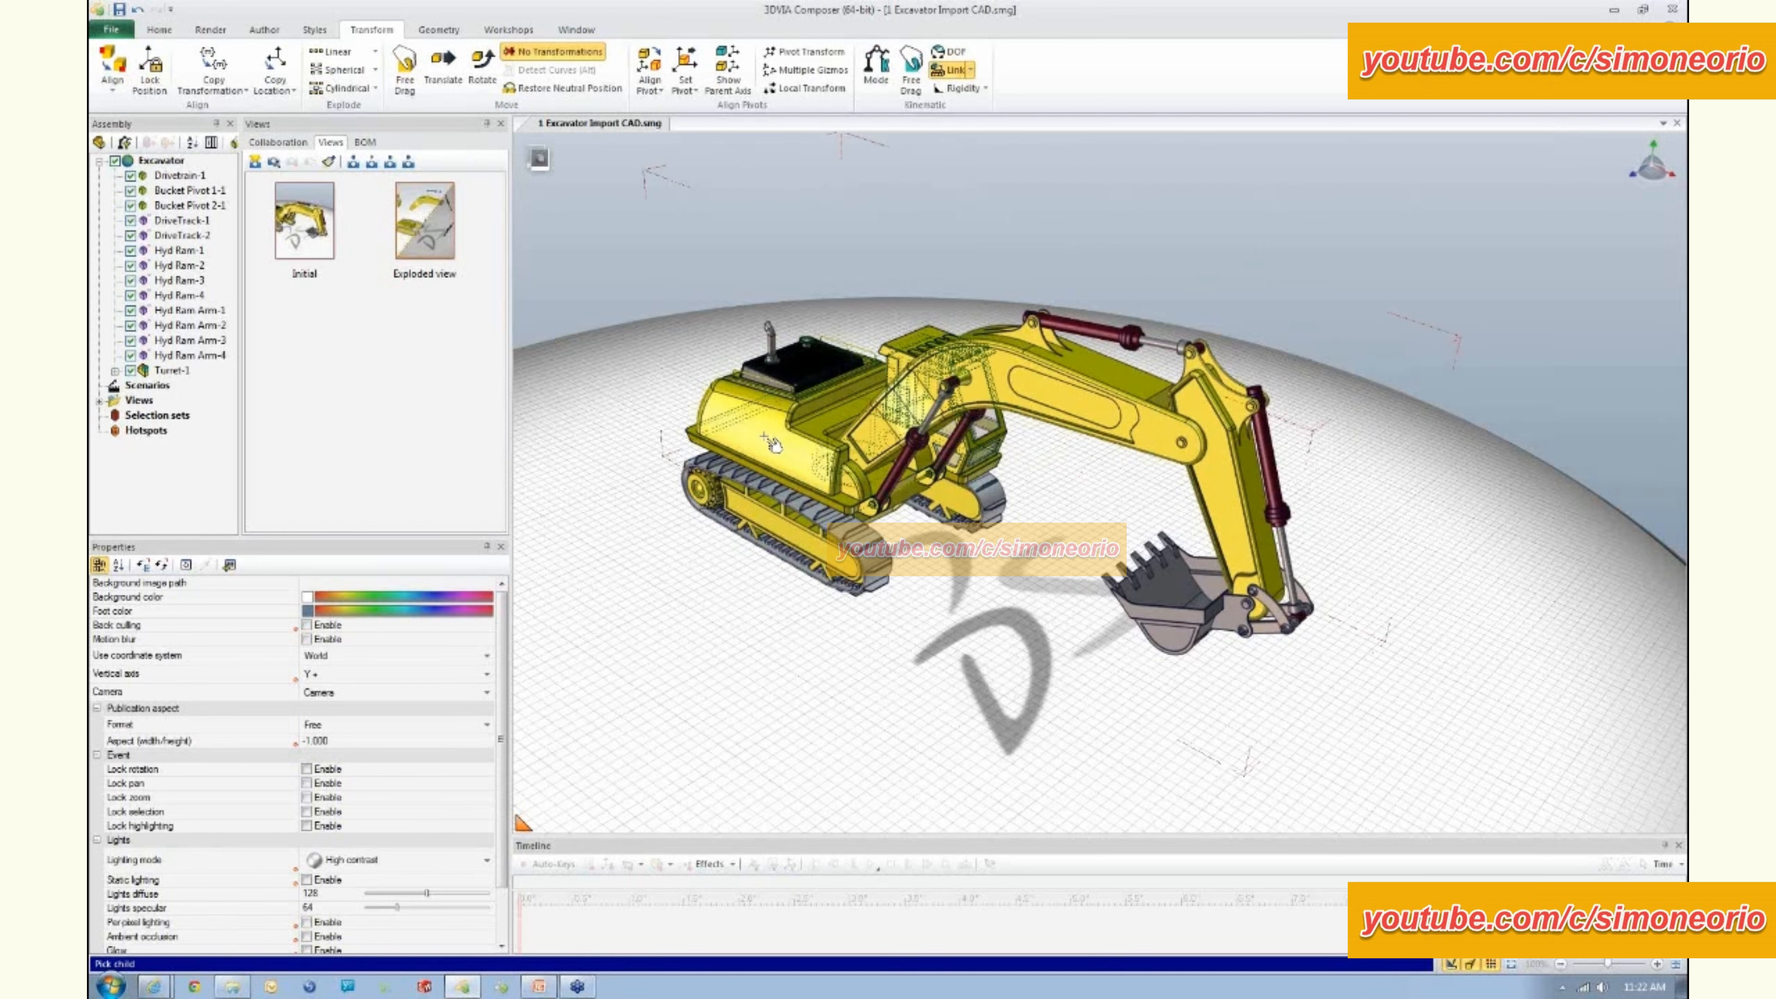
click(793, 535)
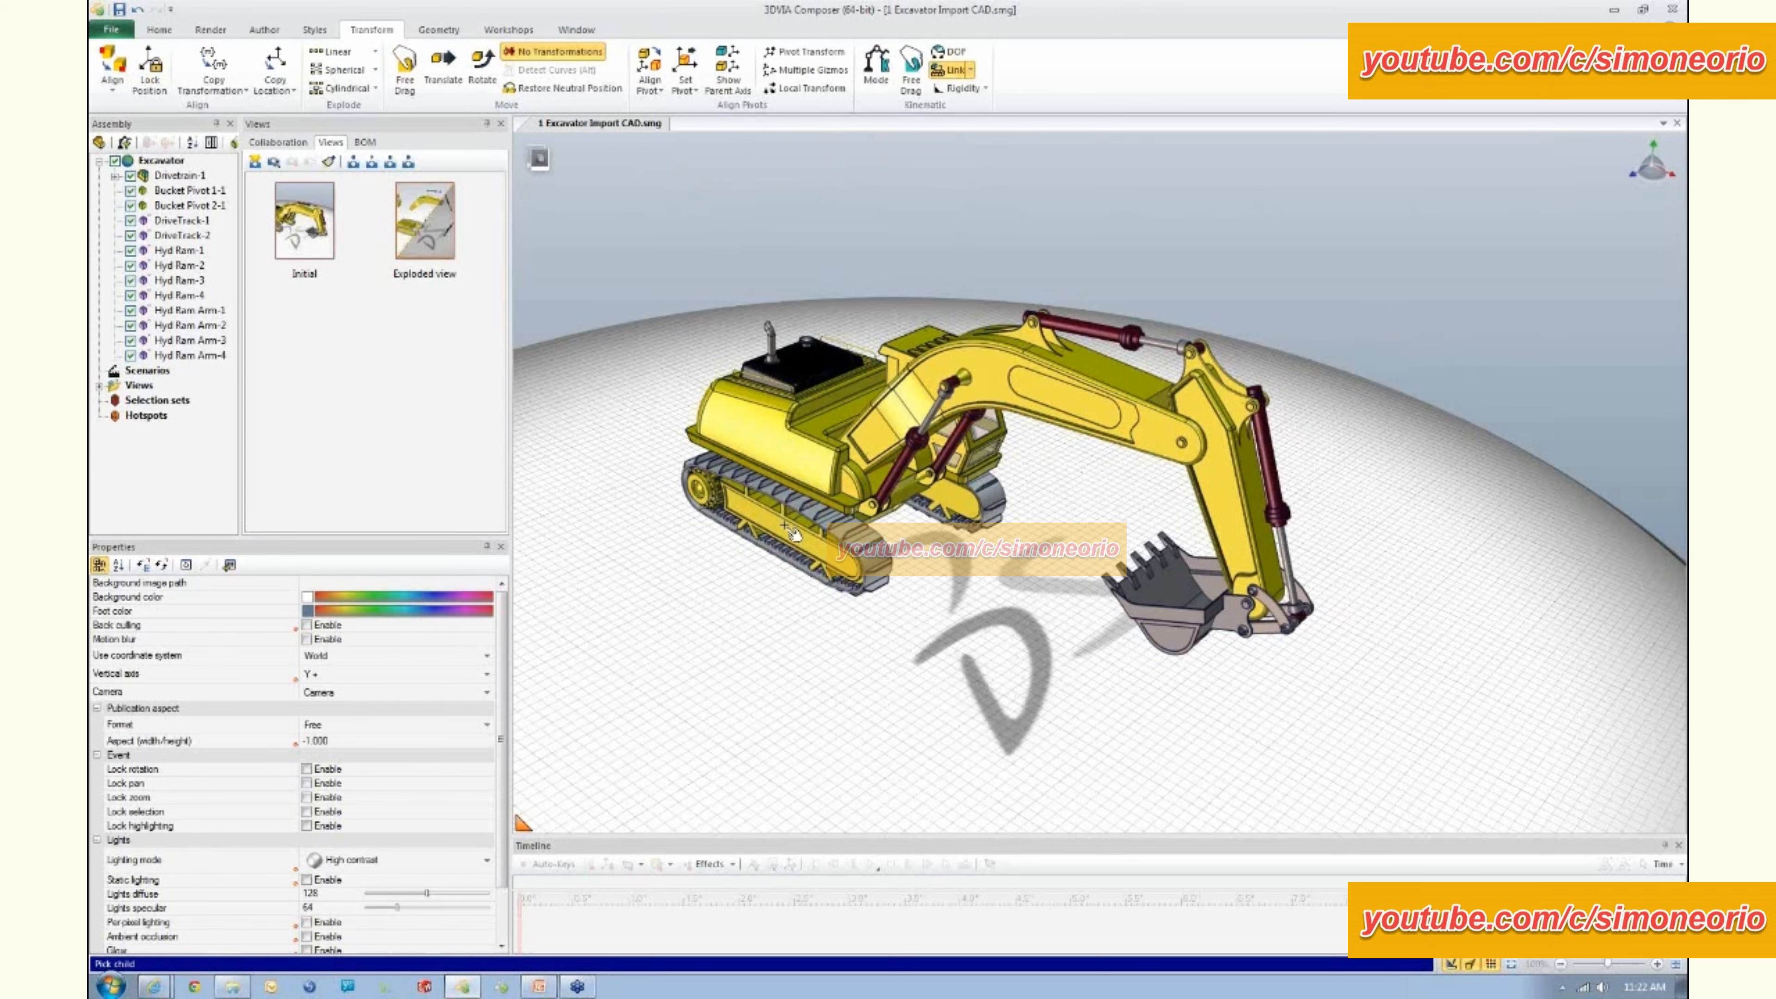
- Link Hyd Ram Arm-2 to its cylinder Hyd Ram-2 and that cylinder to the turret, and end the child-to-parent linking
scroll(935, 410, up, 5)
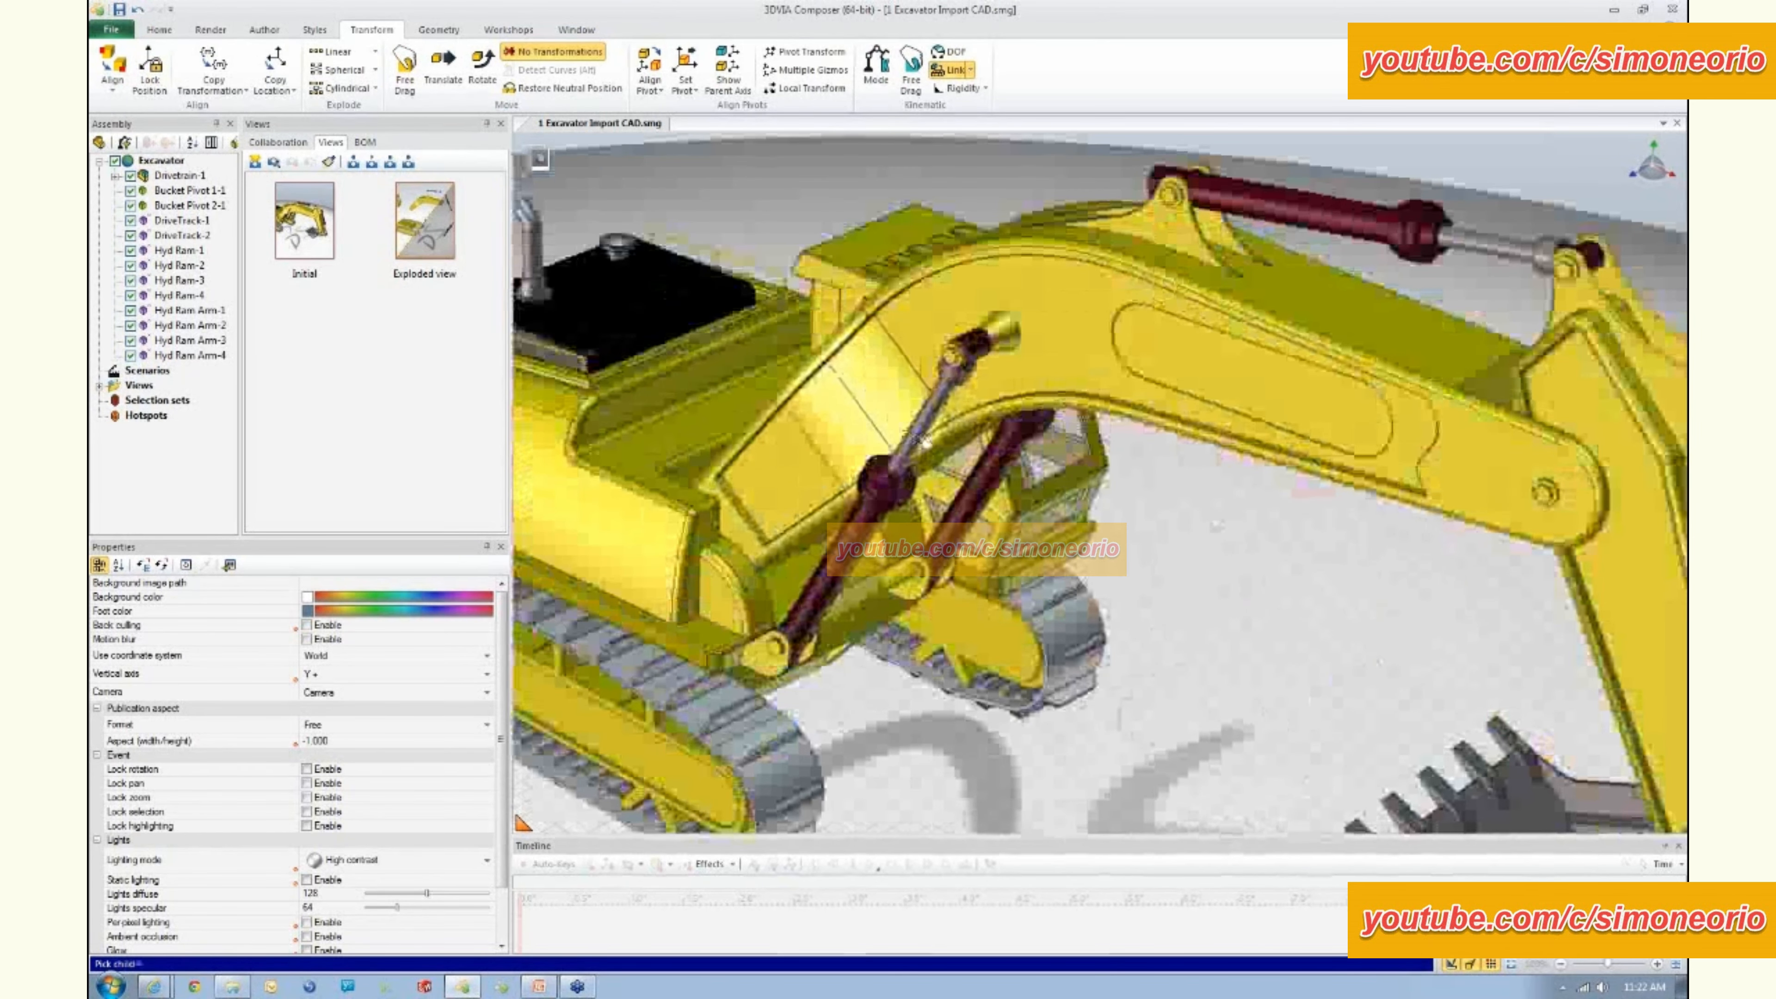
click(911, 434)
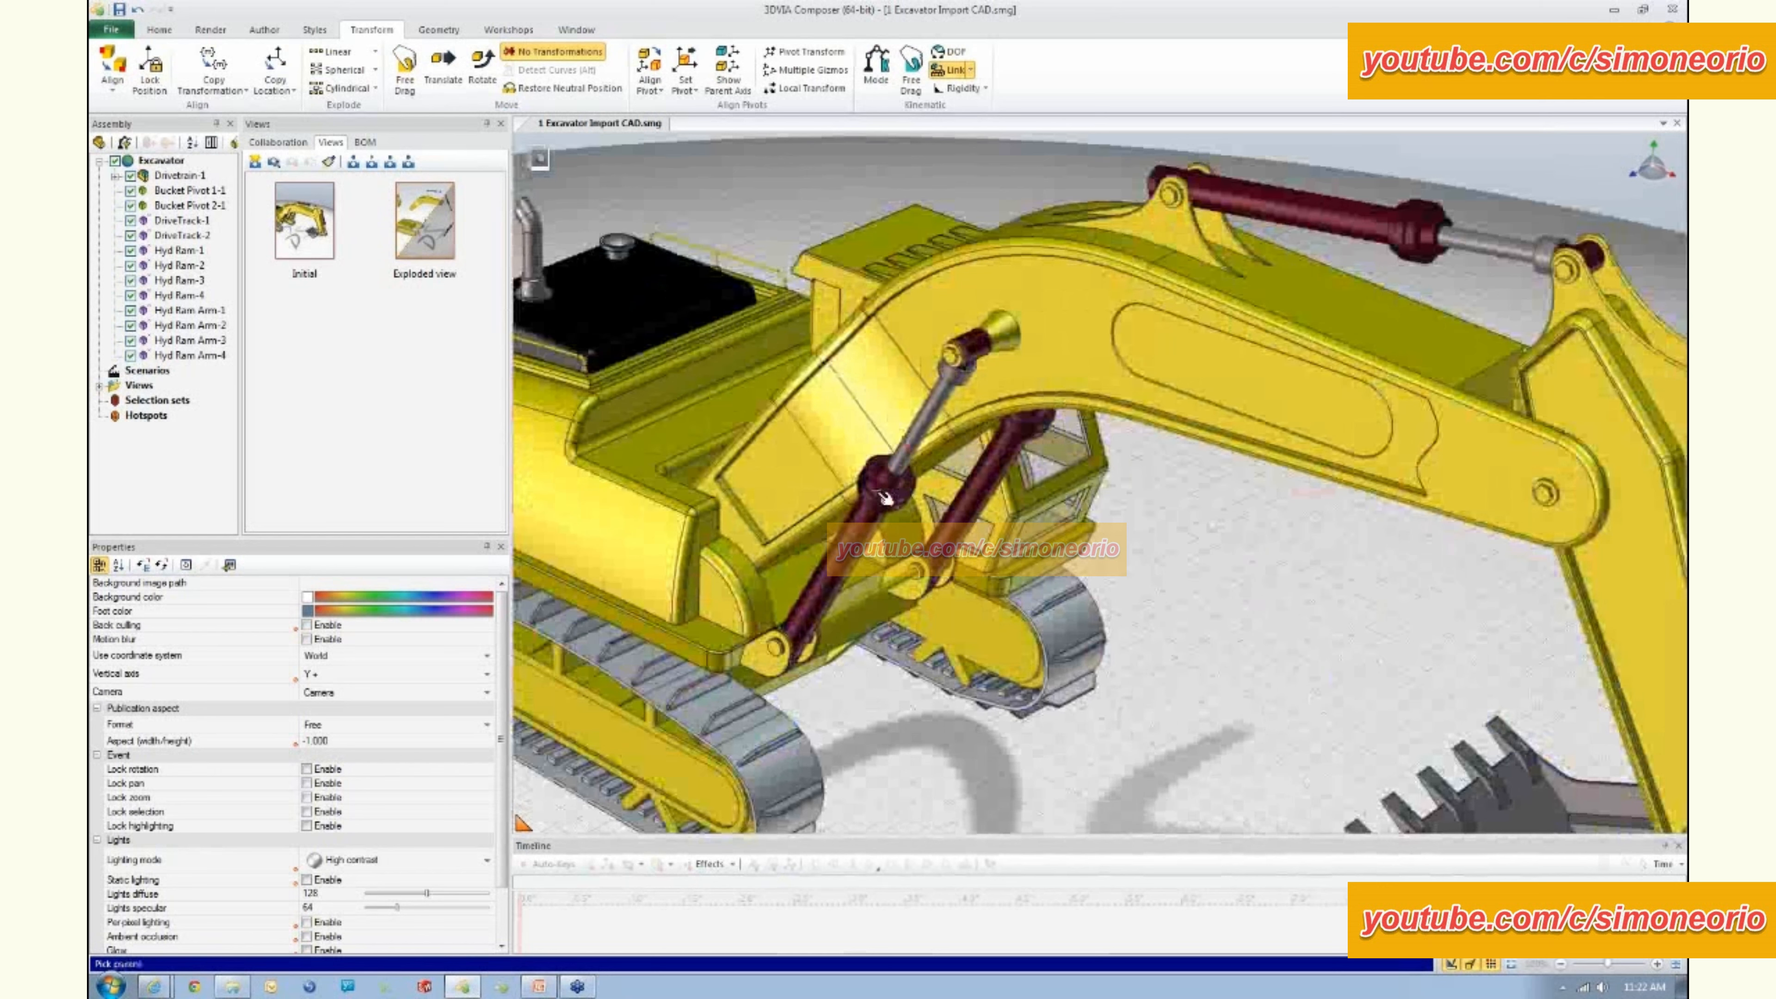
click(857, 553)
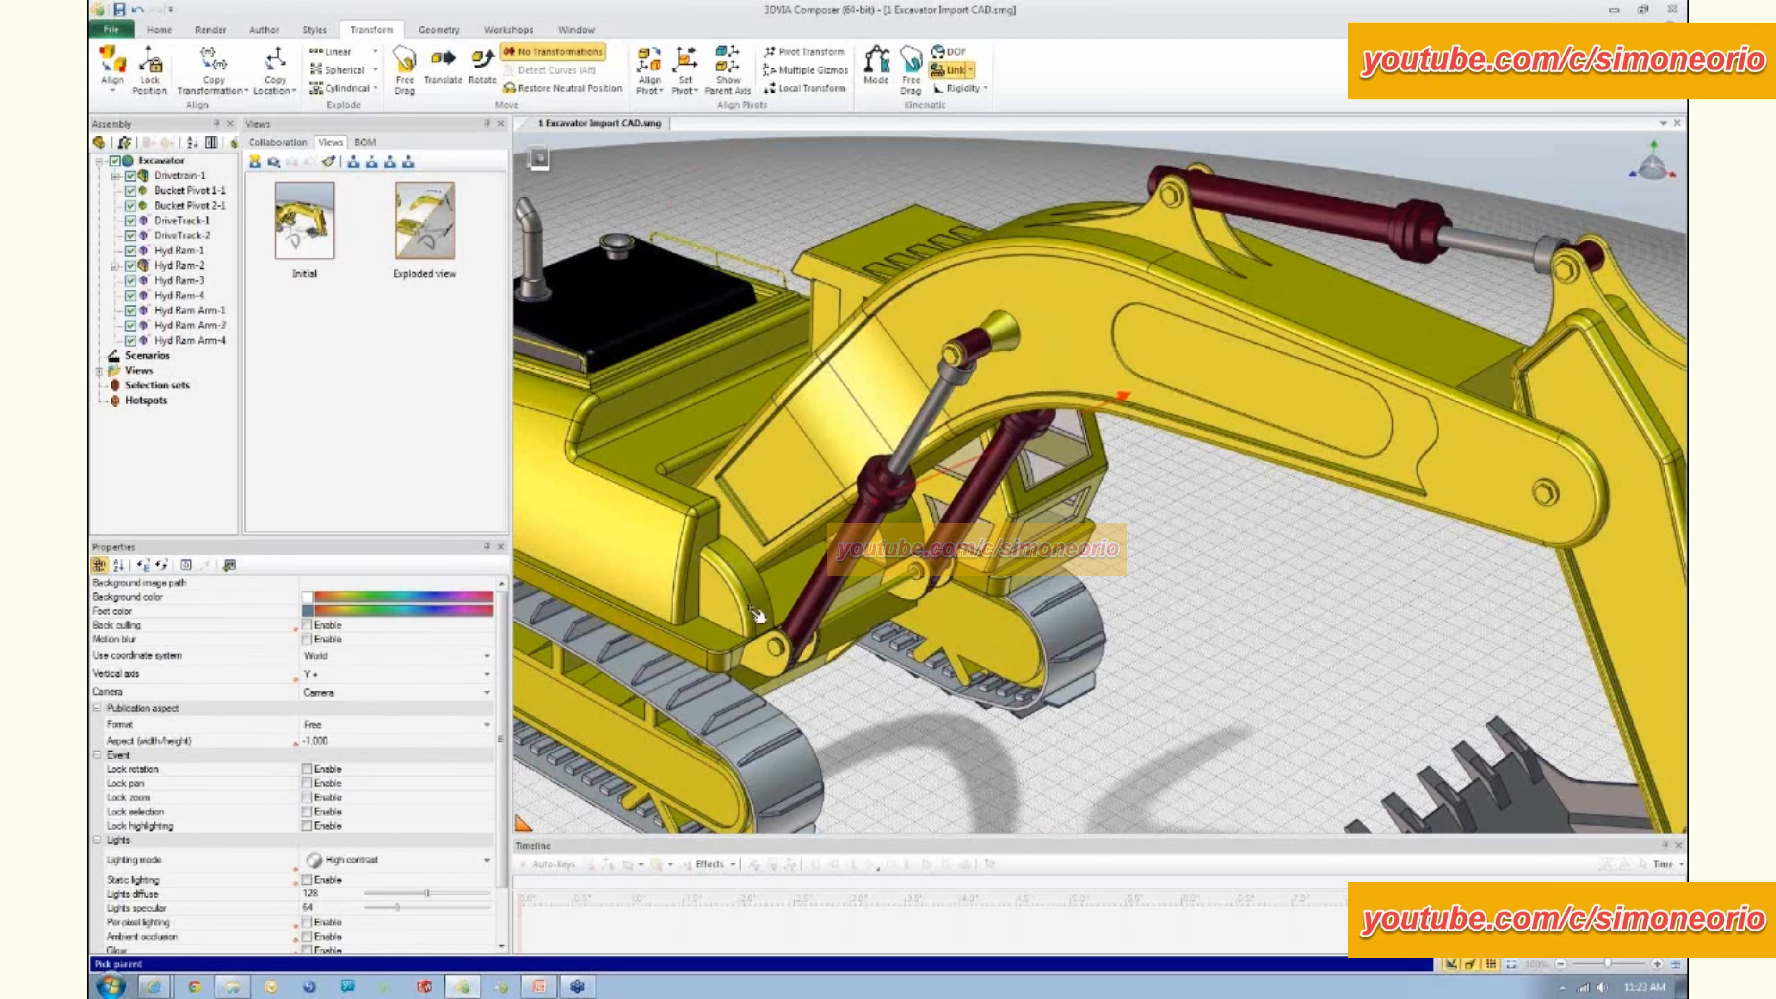
click(724, 616)
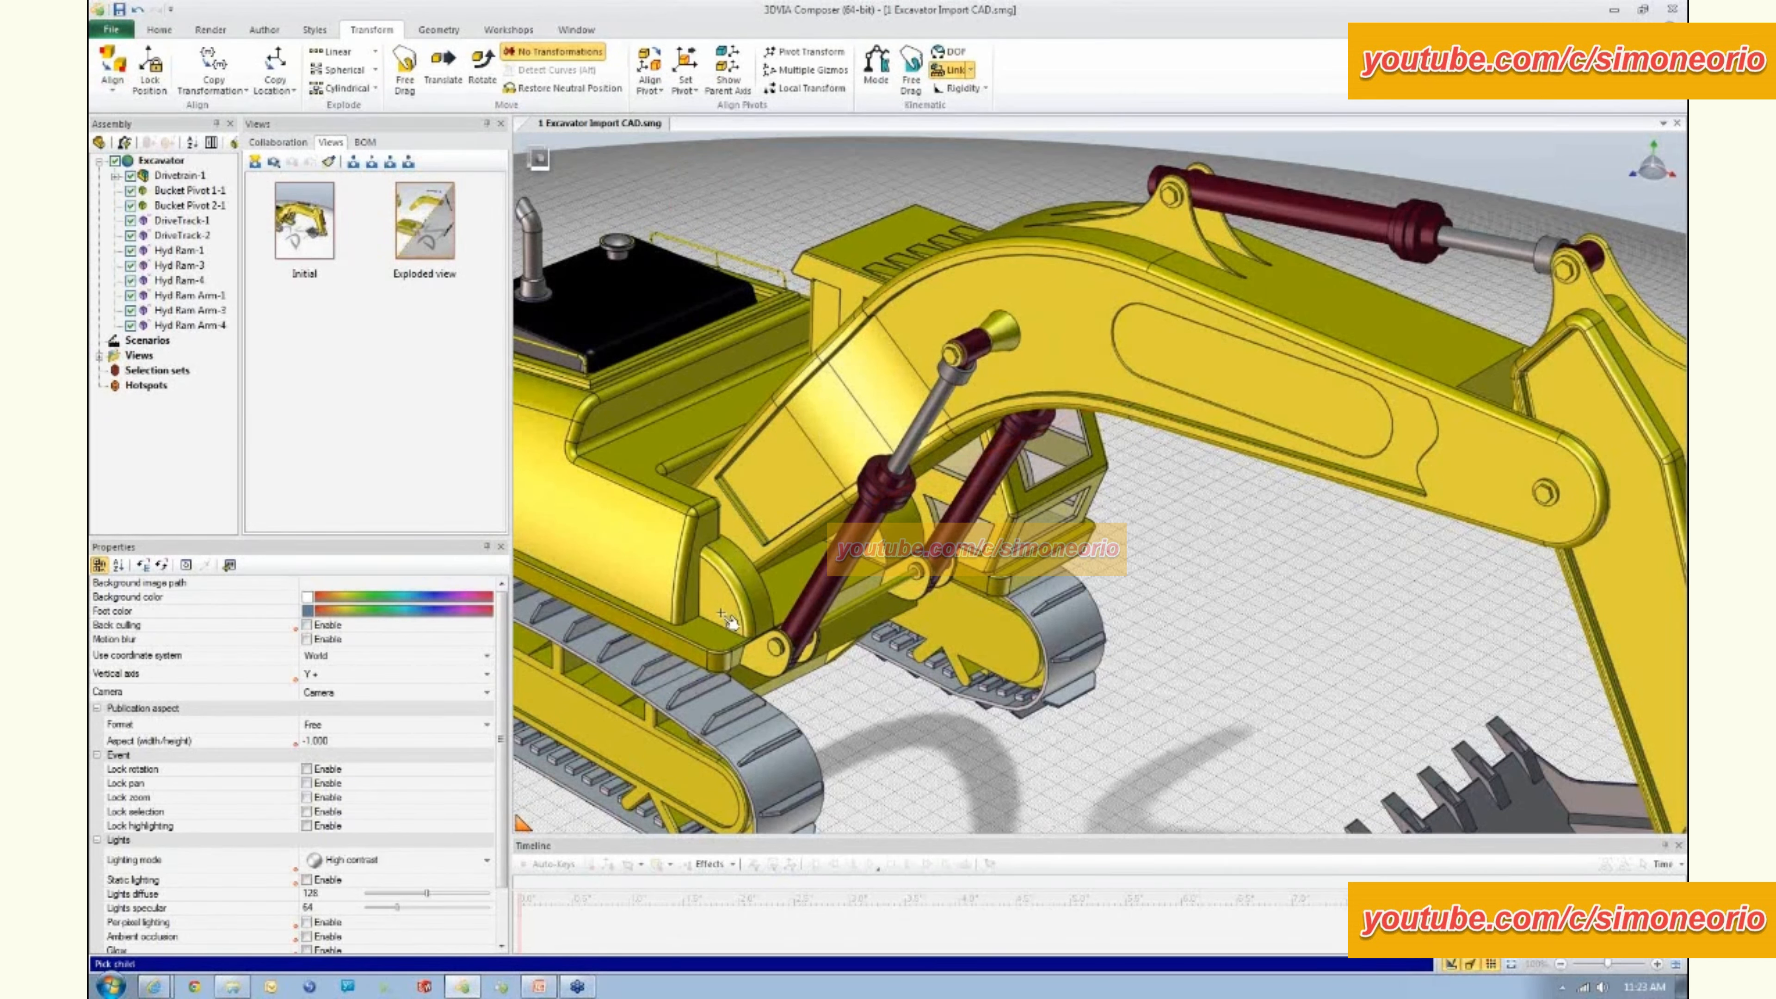
key(Escape)
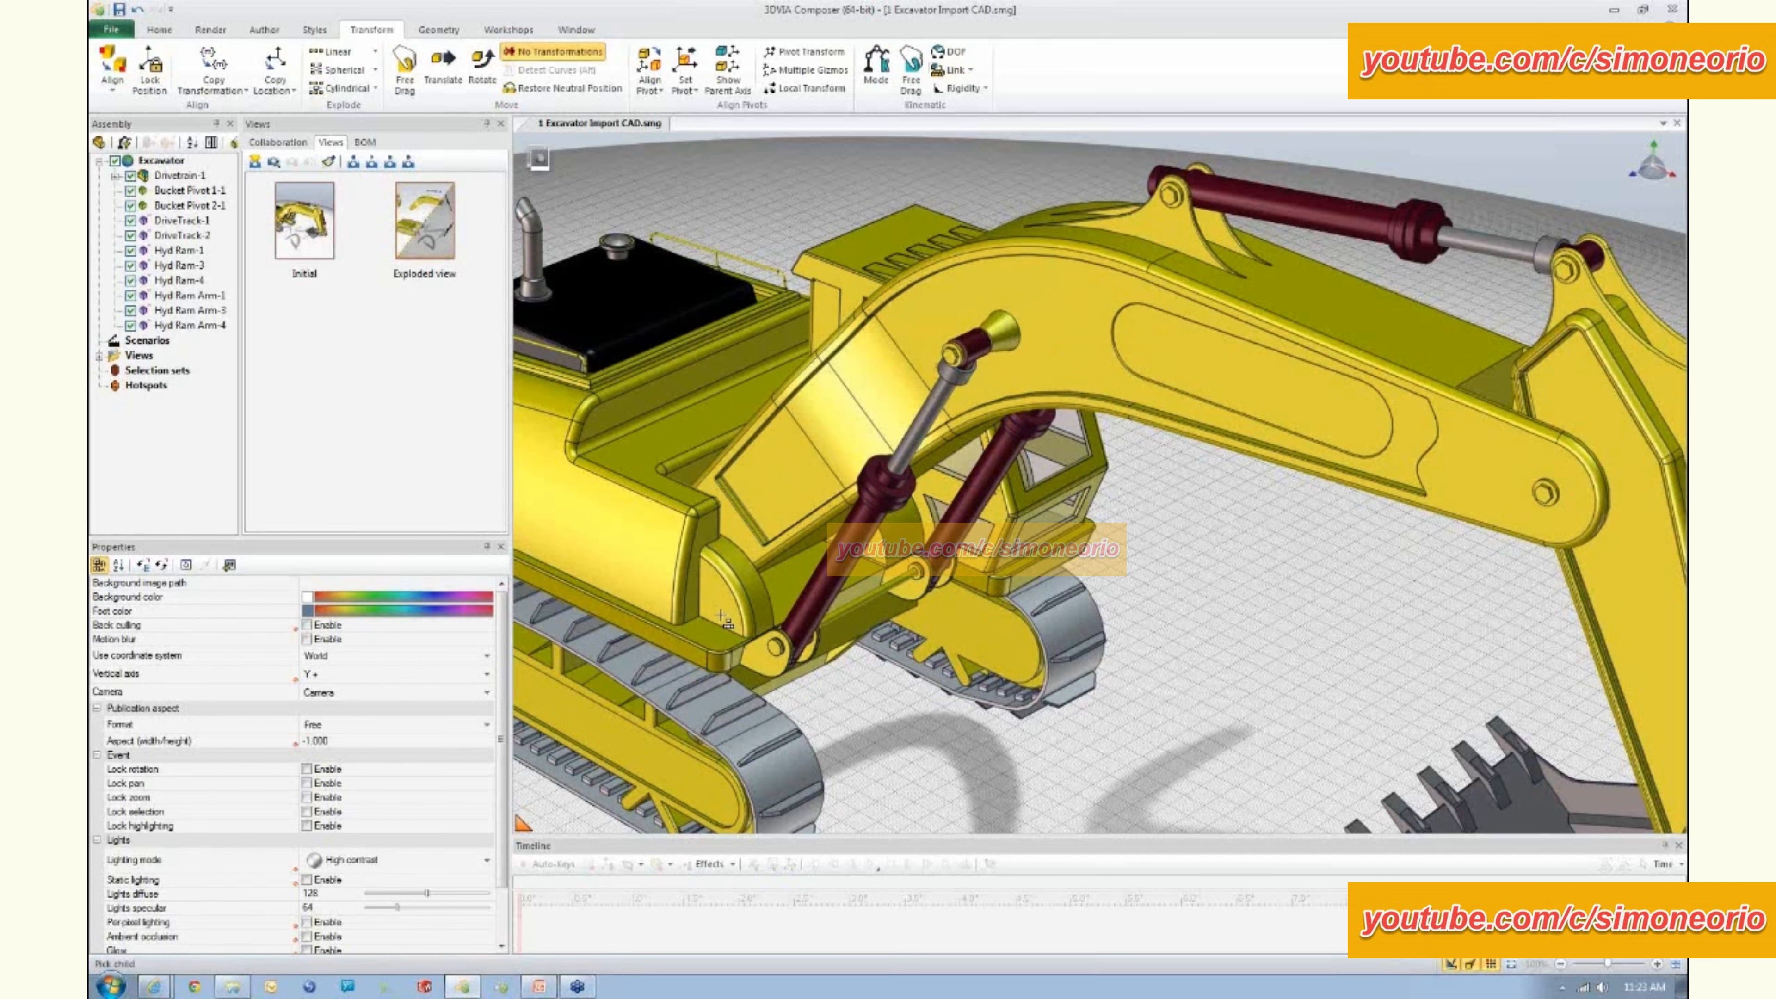
- Select the main arm with the Translate tool to inspect its pivot and axes
scroll(1003, 483, down, 3)
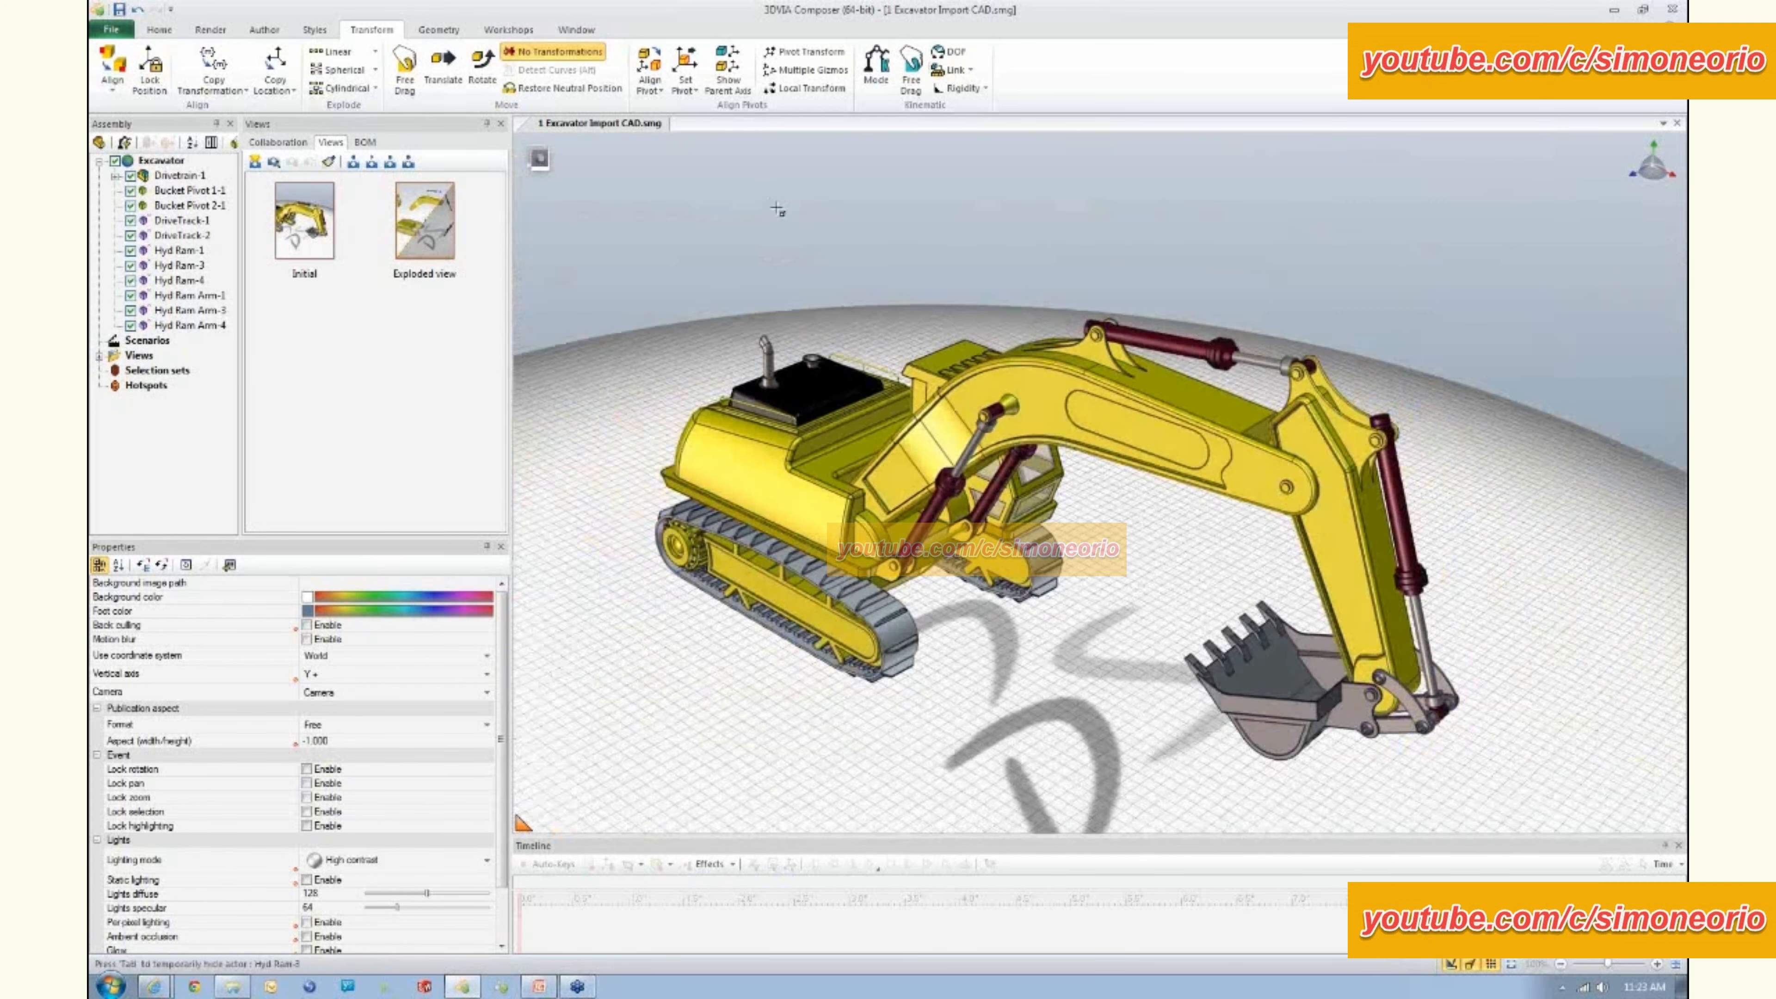
click(443, 69)
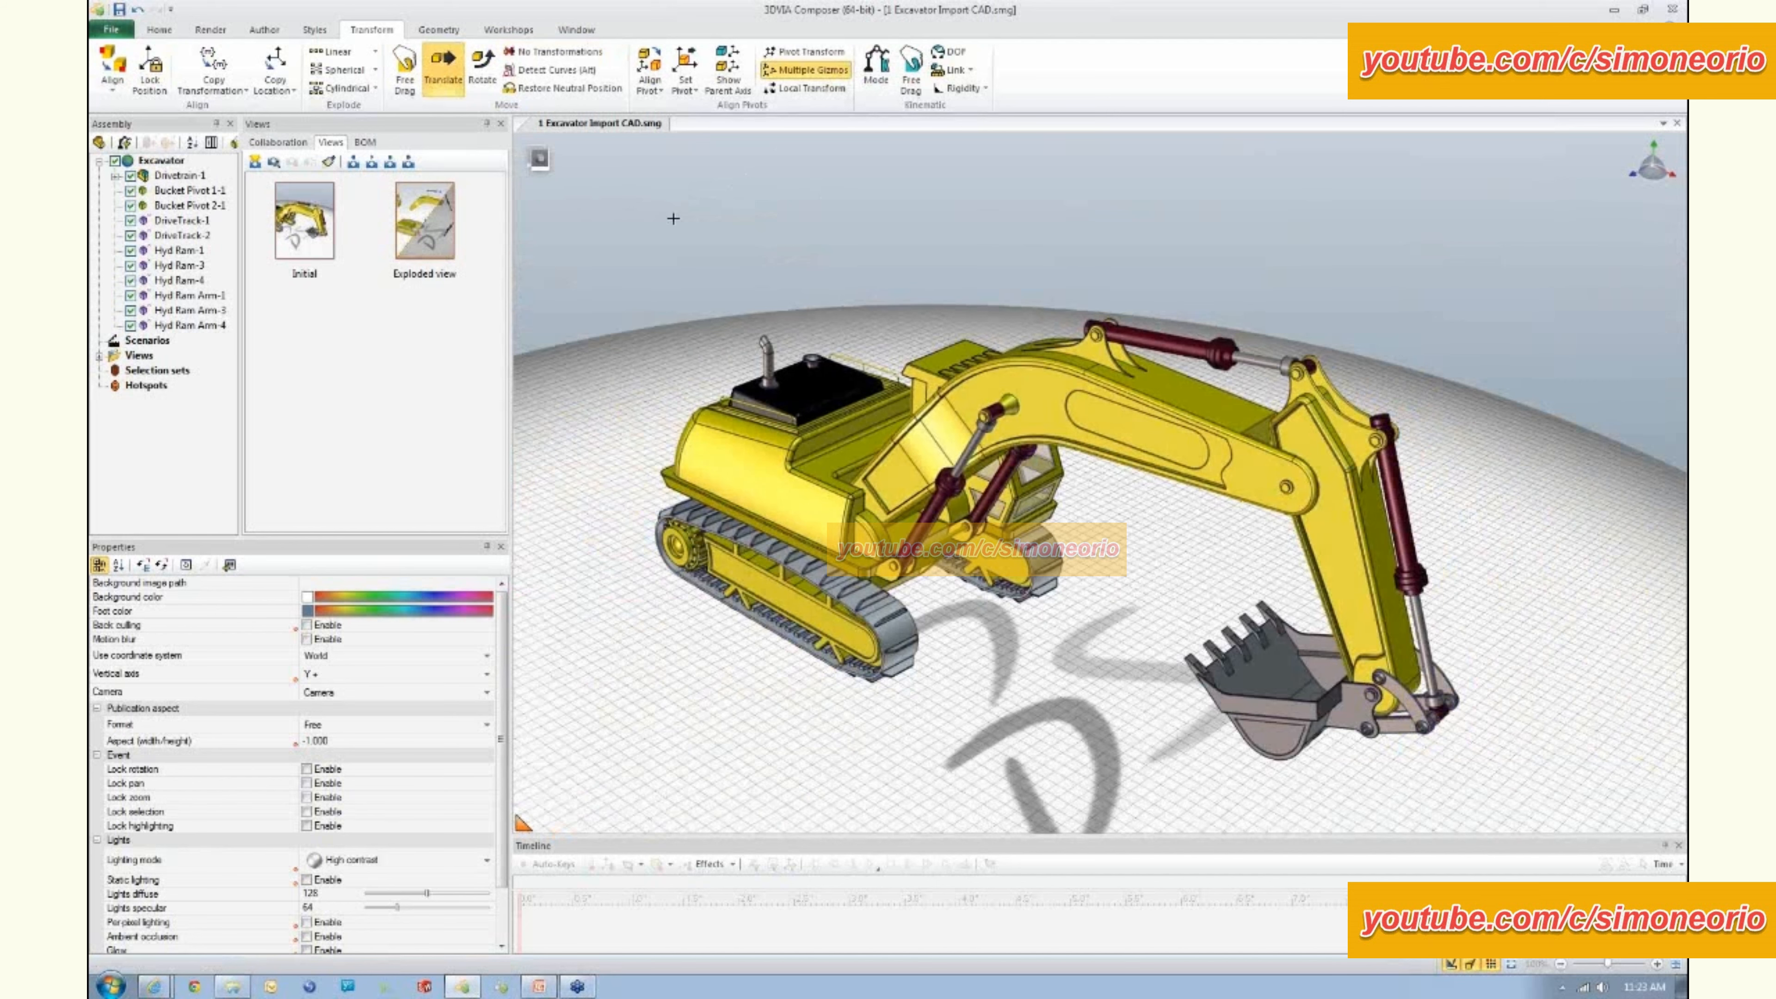
click(1152, 442)
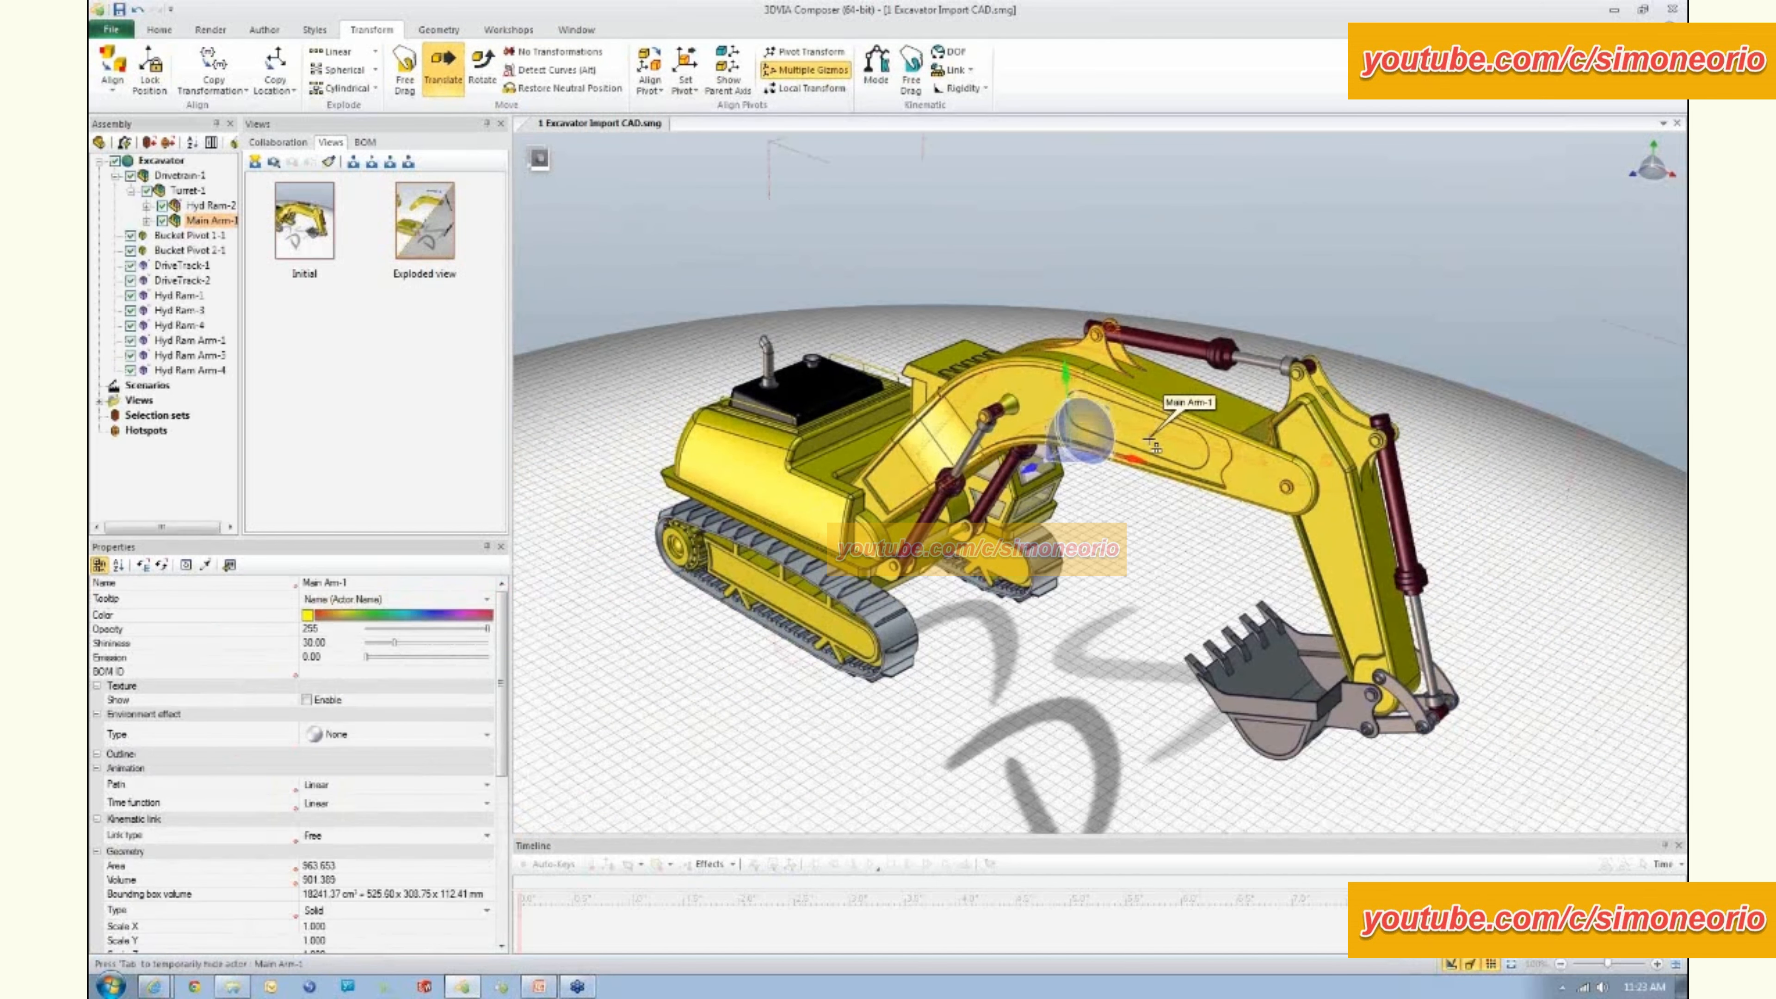
right_drag(1150, 440, 1192, 411)
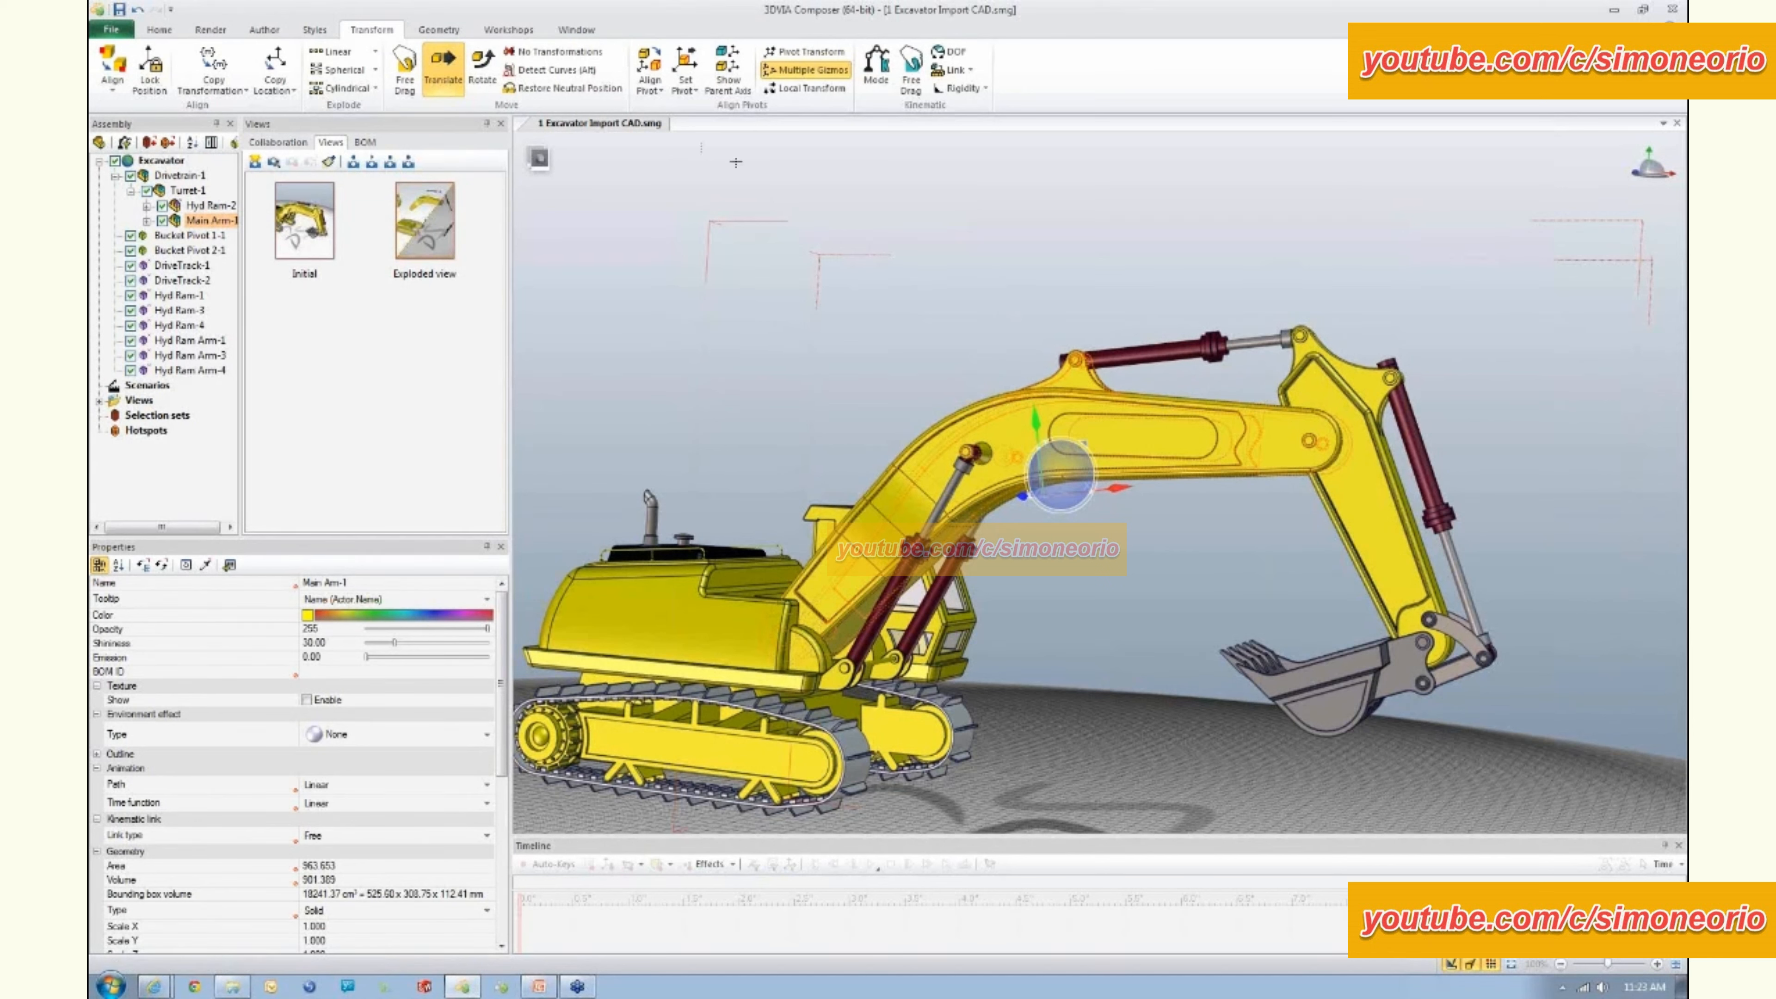
- Try rotating the main arm about its default pivot, and undo the rotation
click(482, 65)
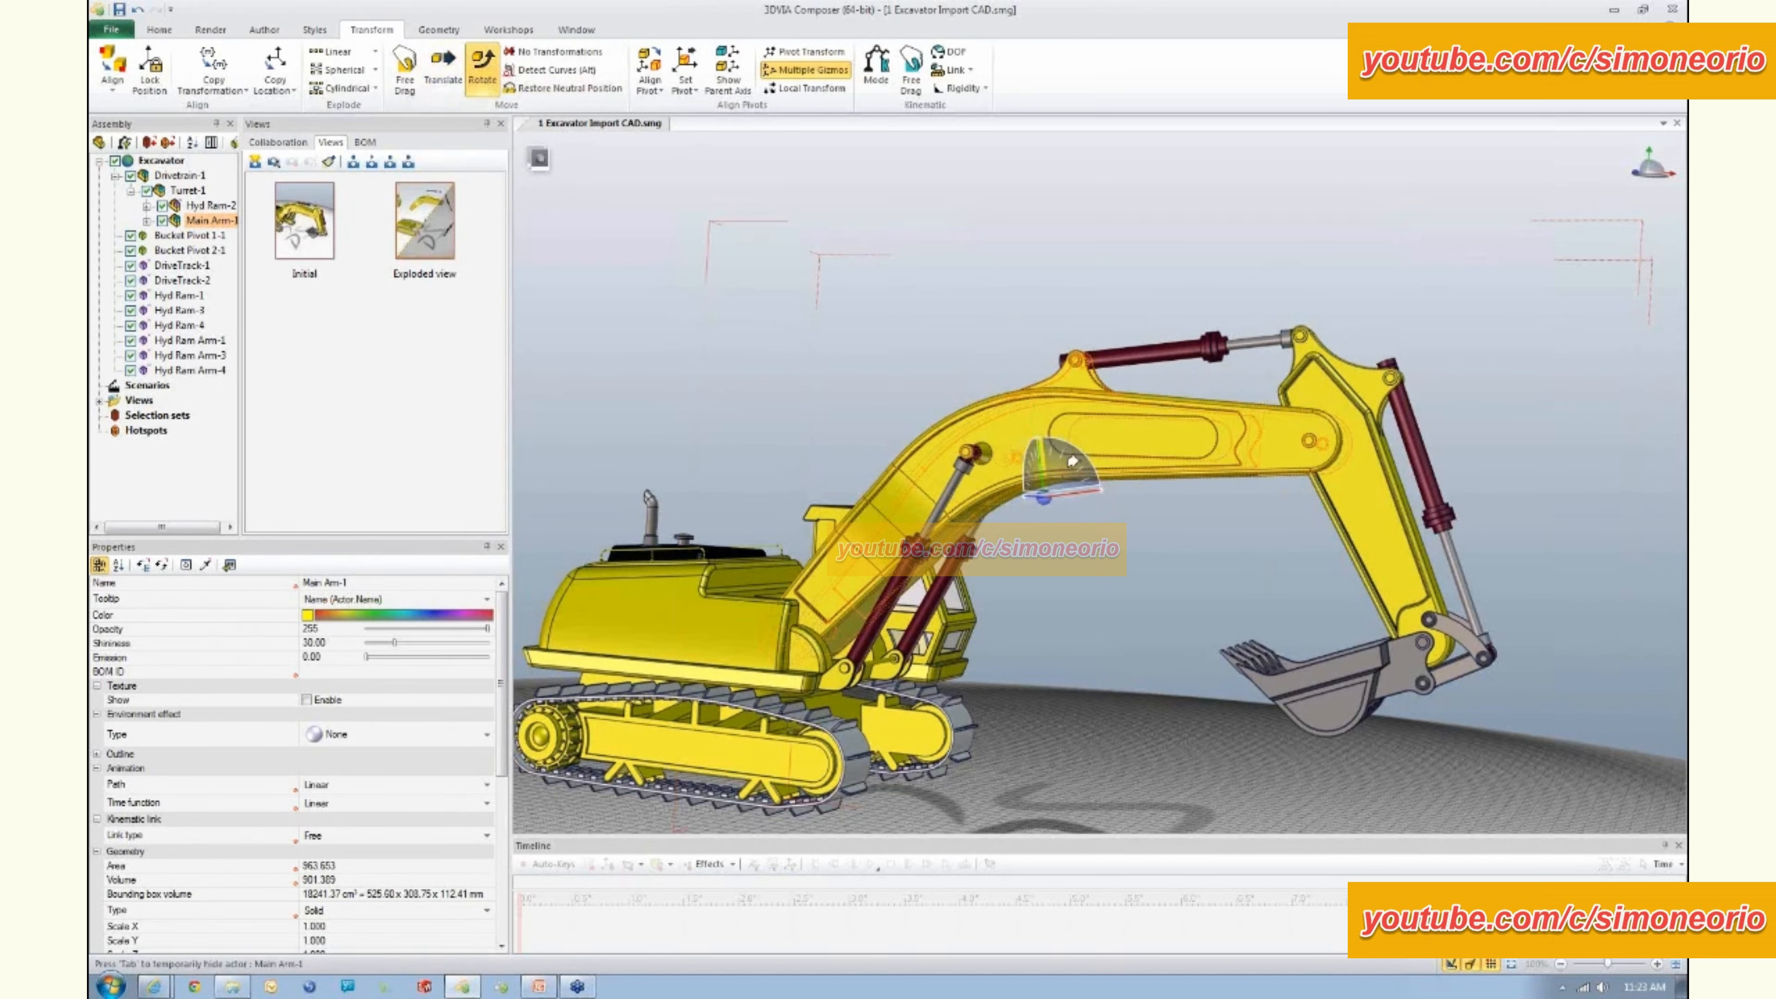
drag(1072, 461, 1085, 475)
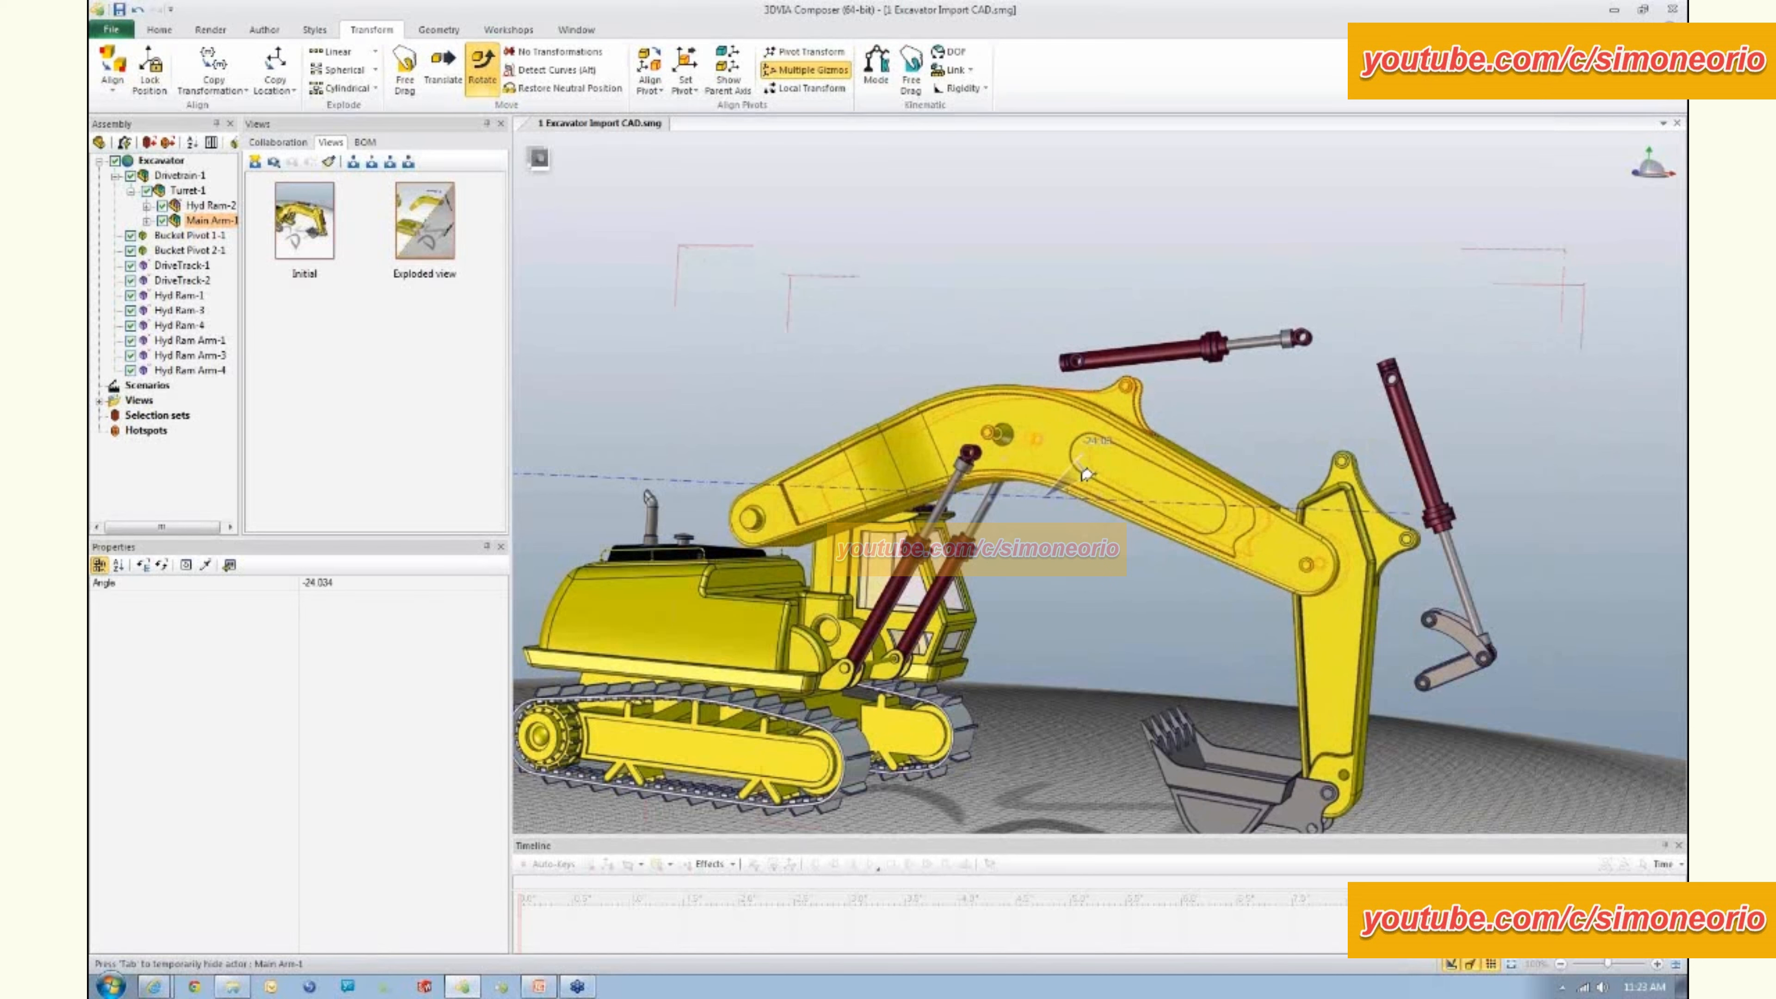
drag(1086, 475, 856, 302)
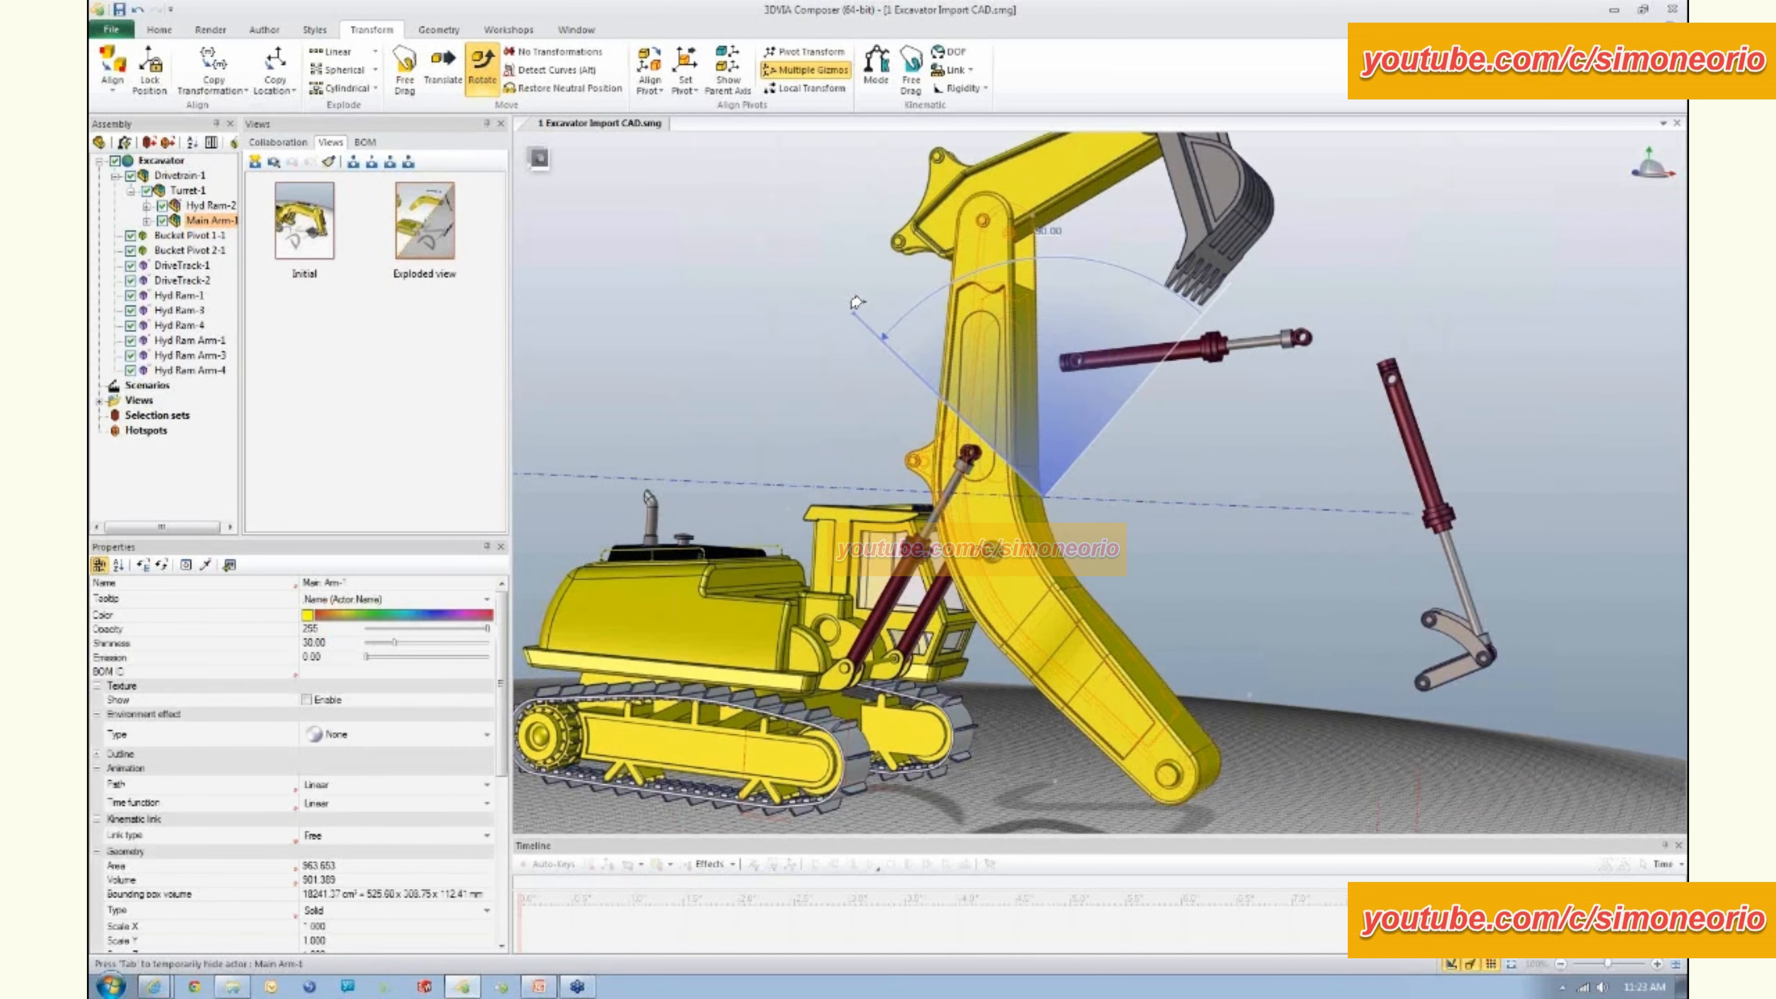
key(ctrl+z)
- Compare the pivot axes of the main arm with those of the turret and check the main arm's parent axis
click(445, 72)
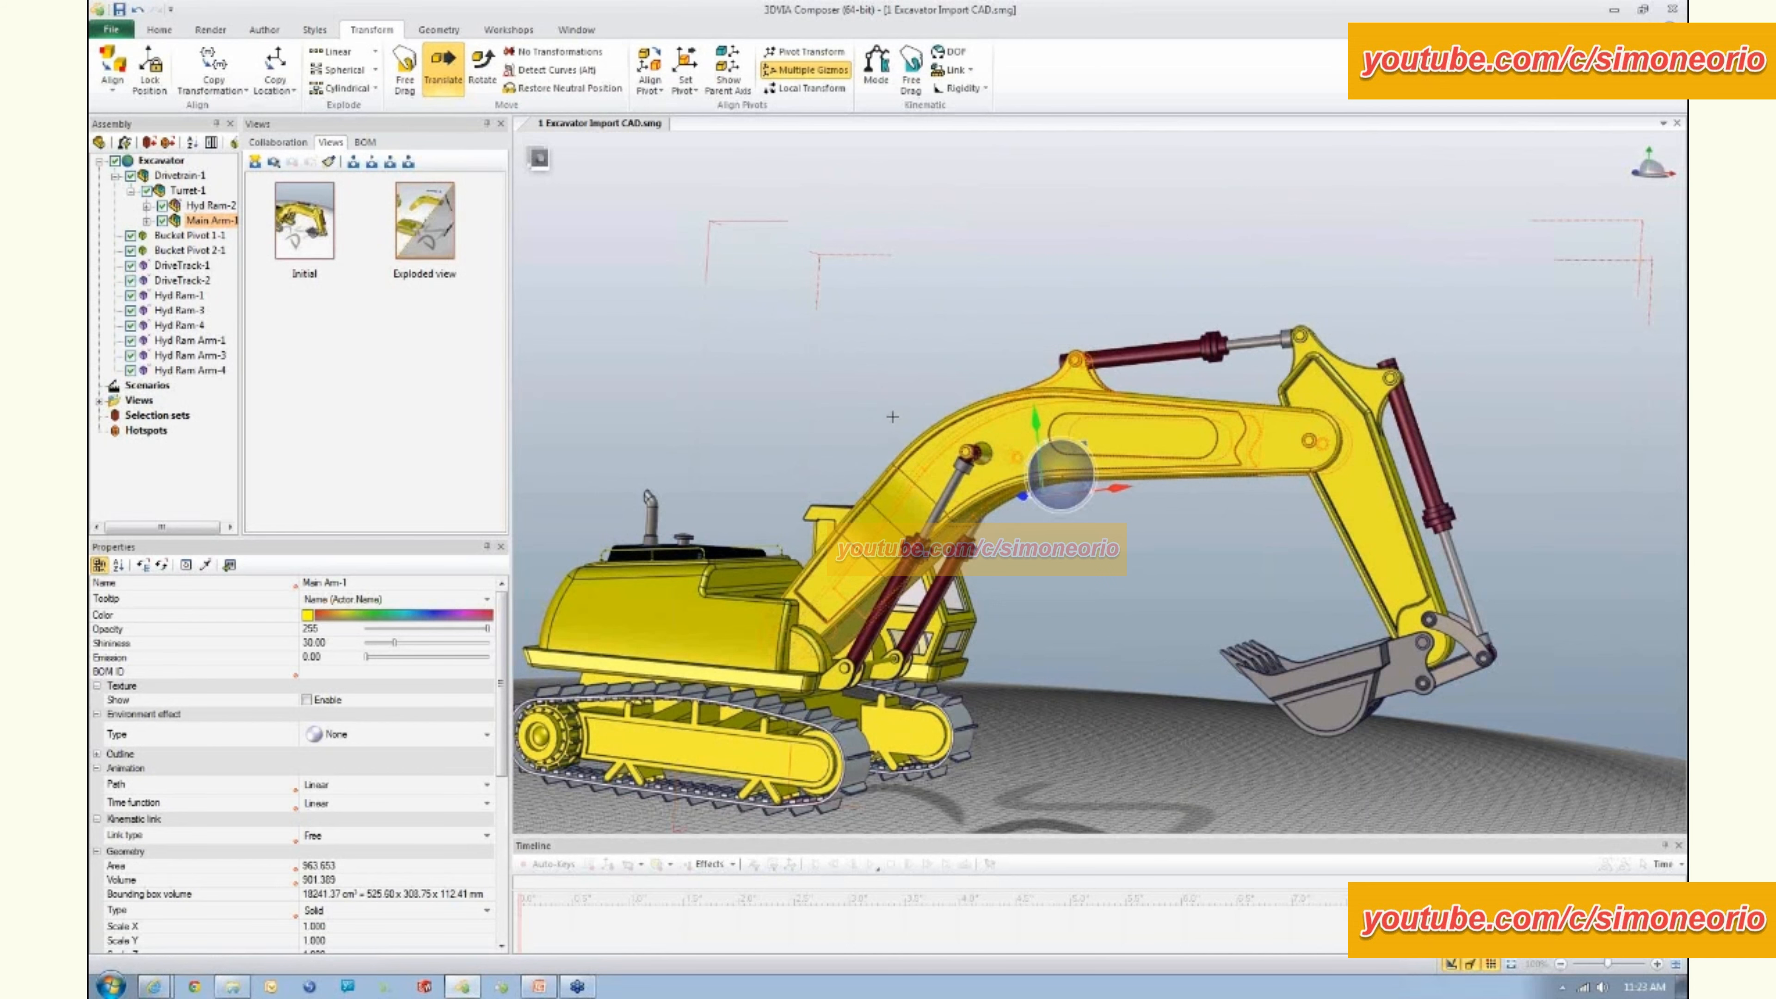
right_drag(888, 414, 888, 465)
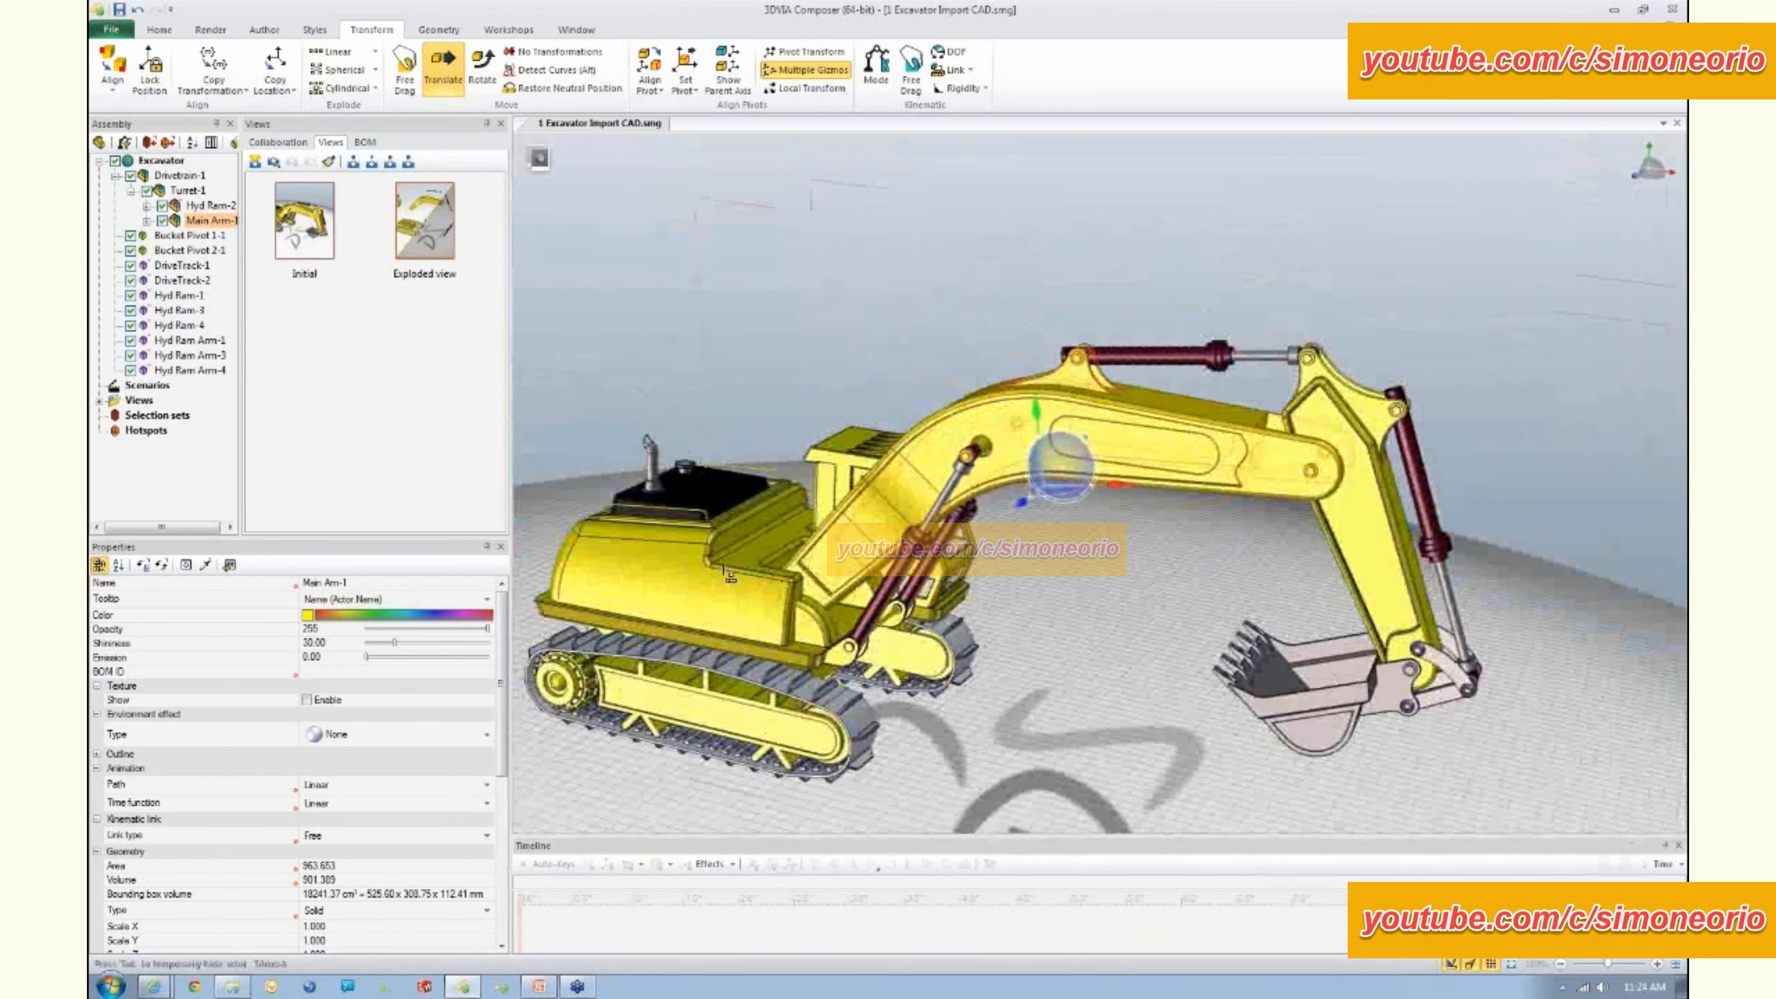
click(701, 576)
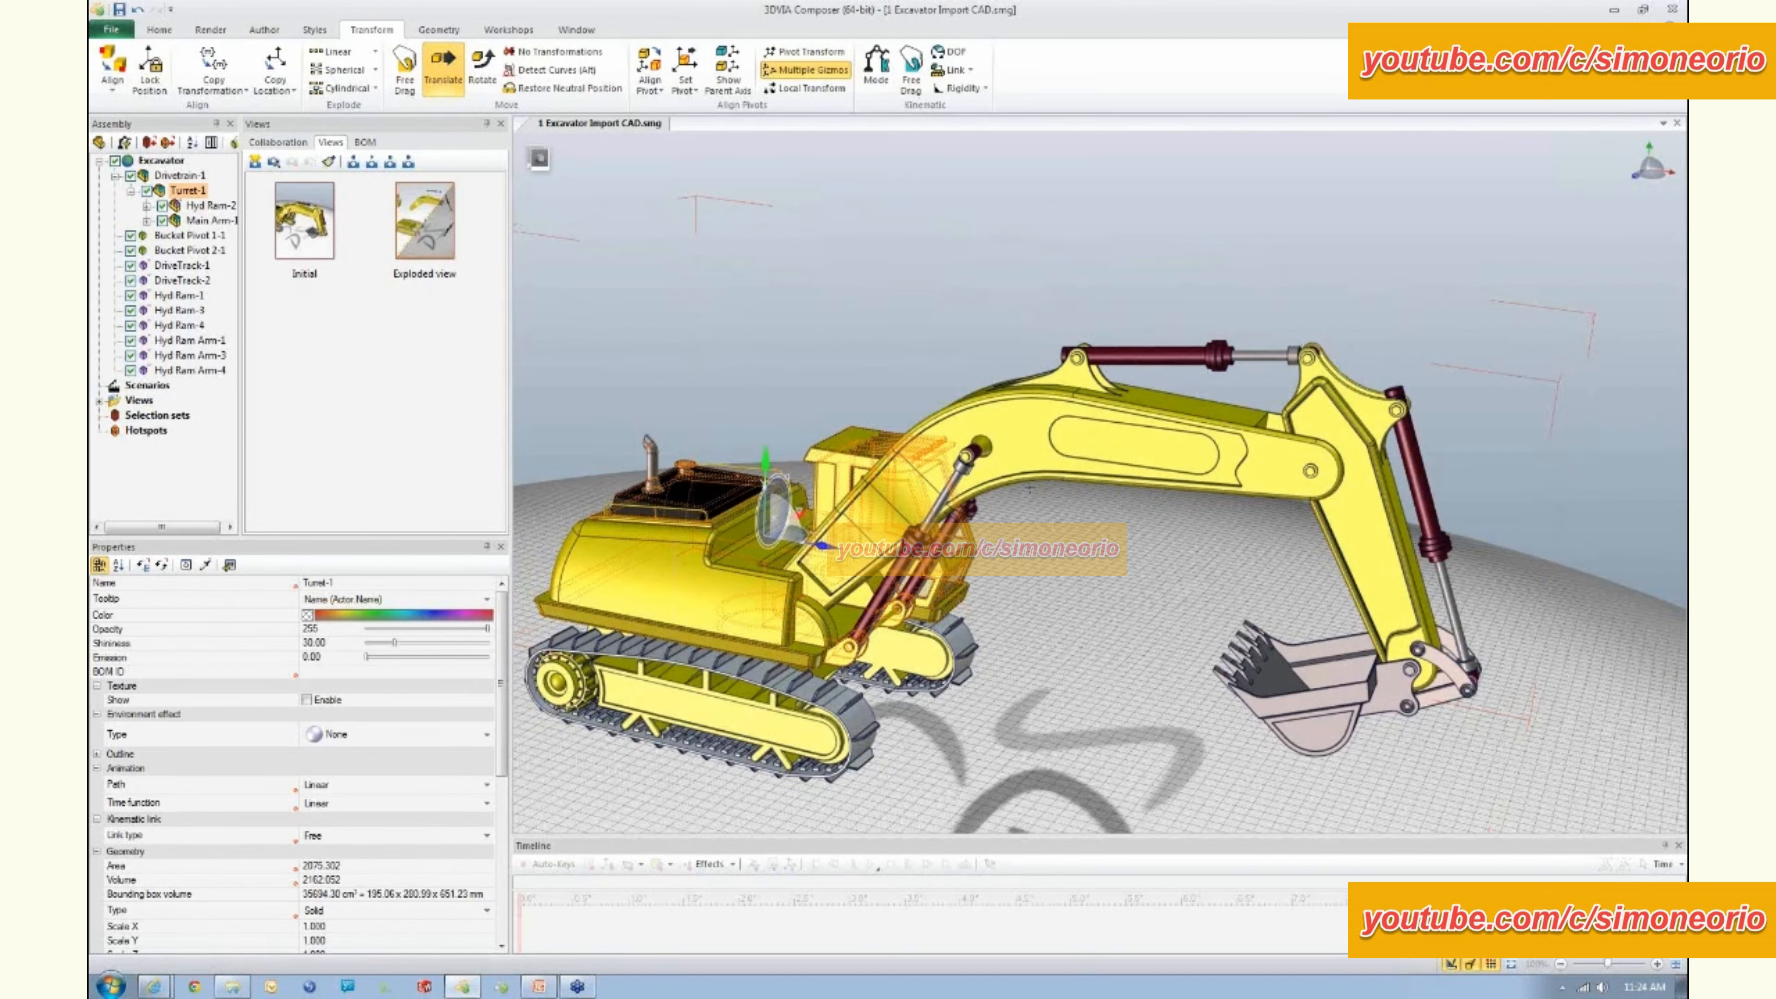
click(1084, 460)
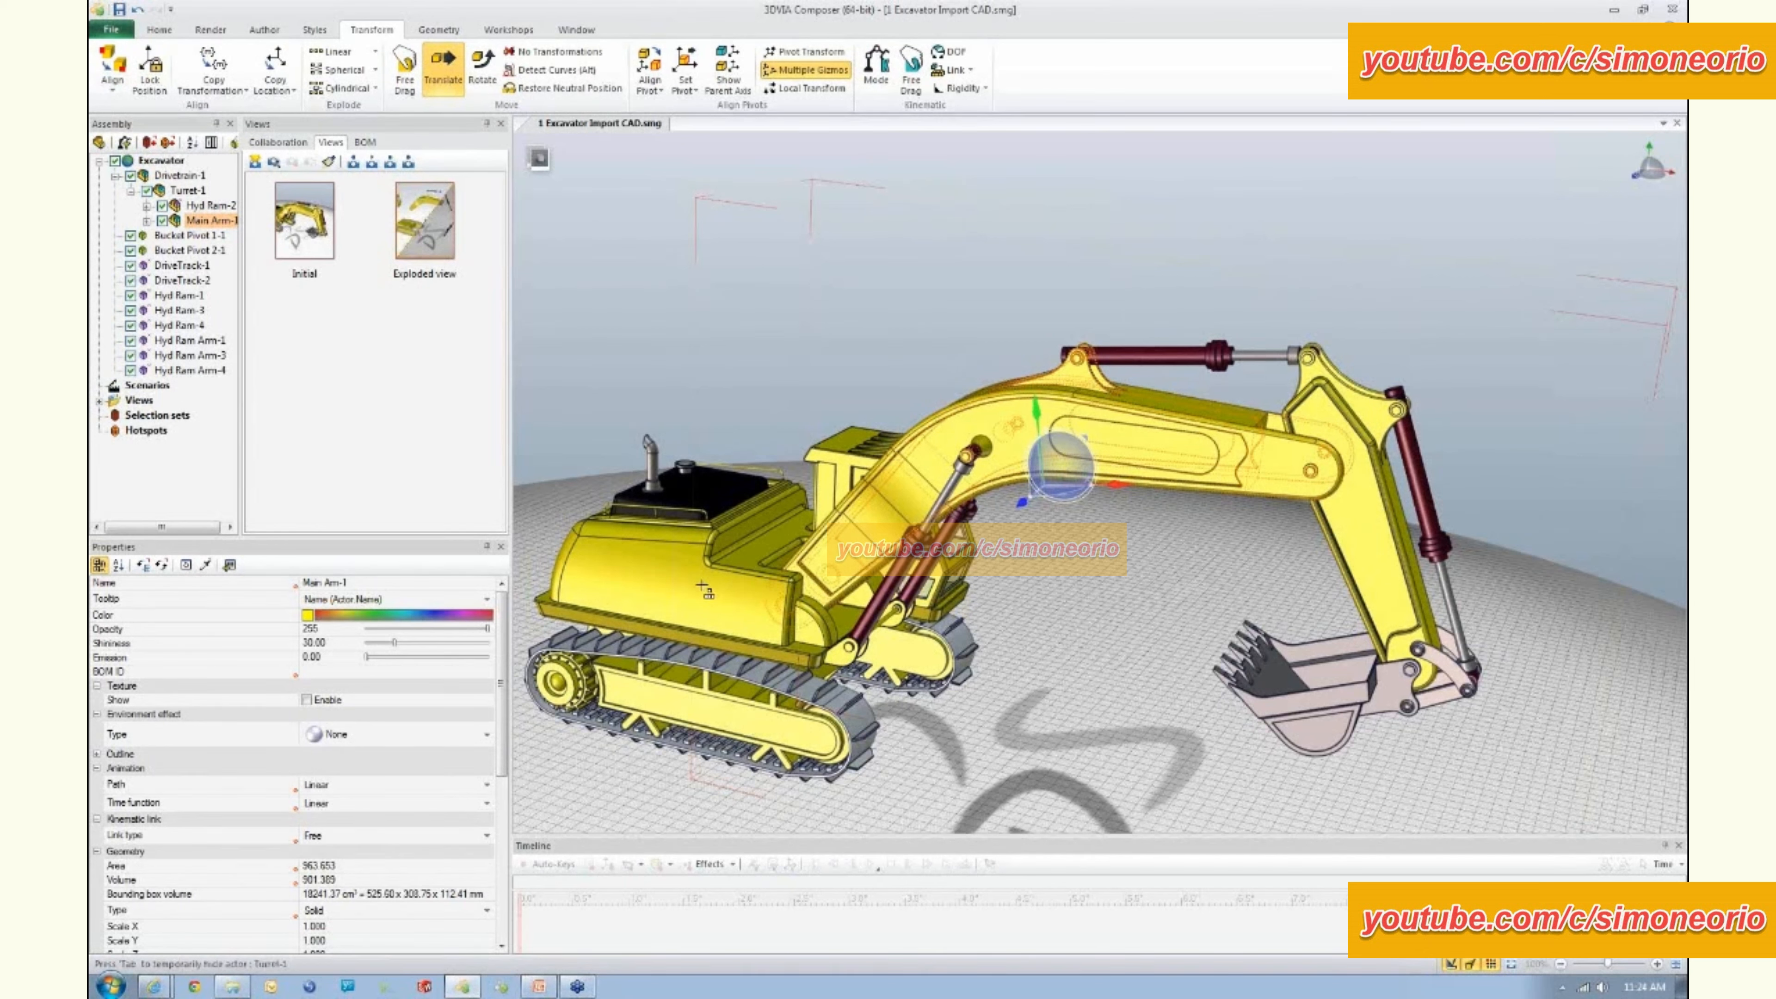
click(680, 587)
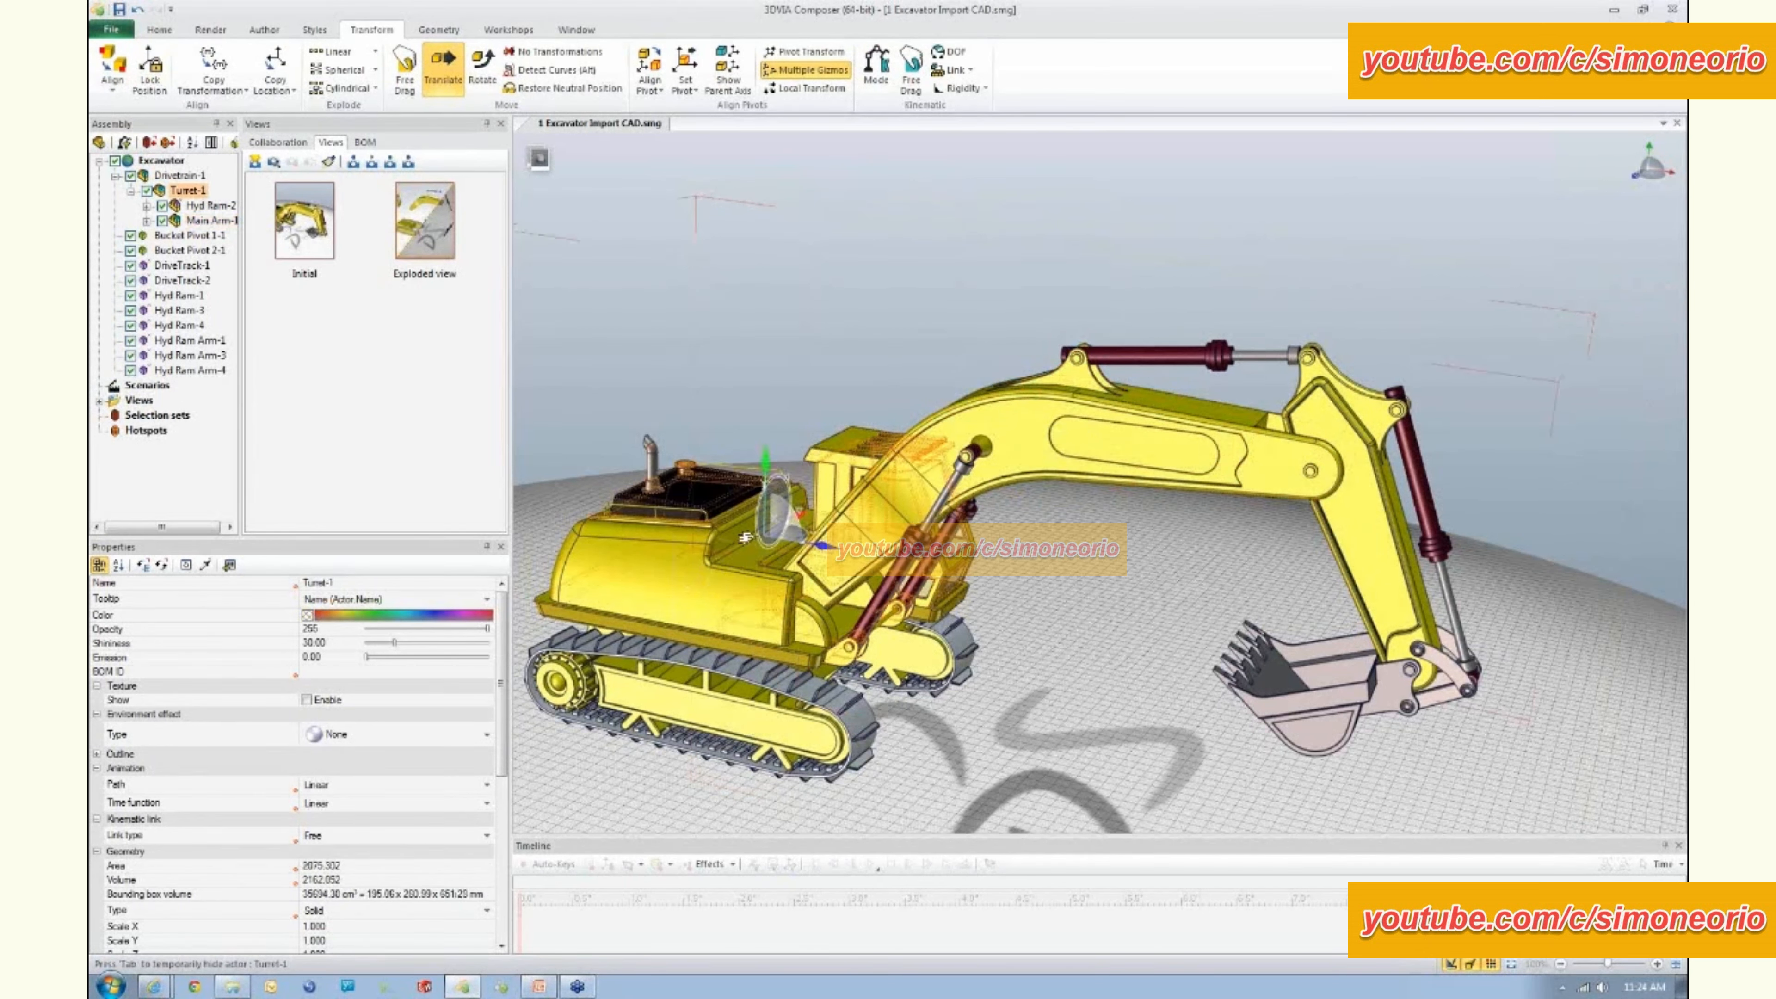
click(1075, 461)
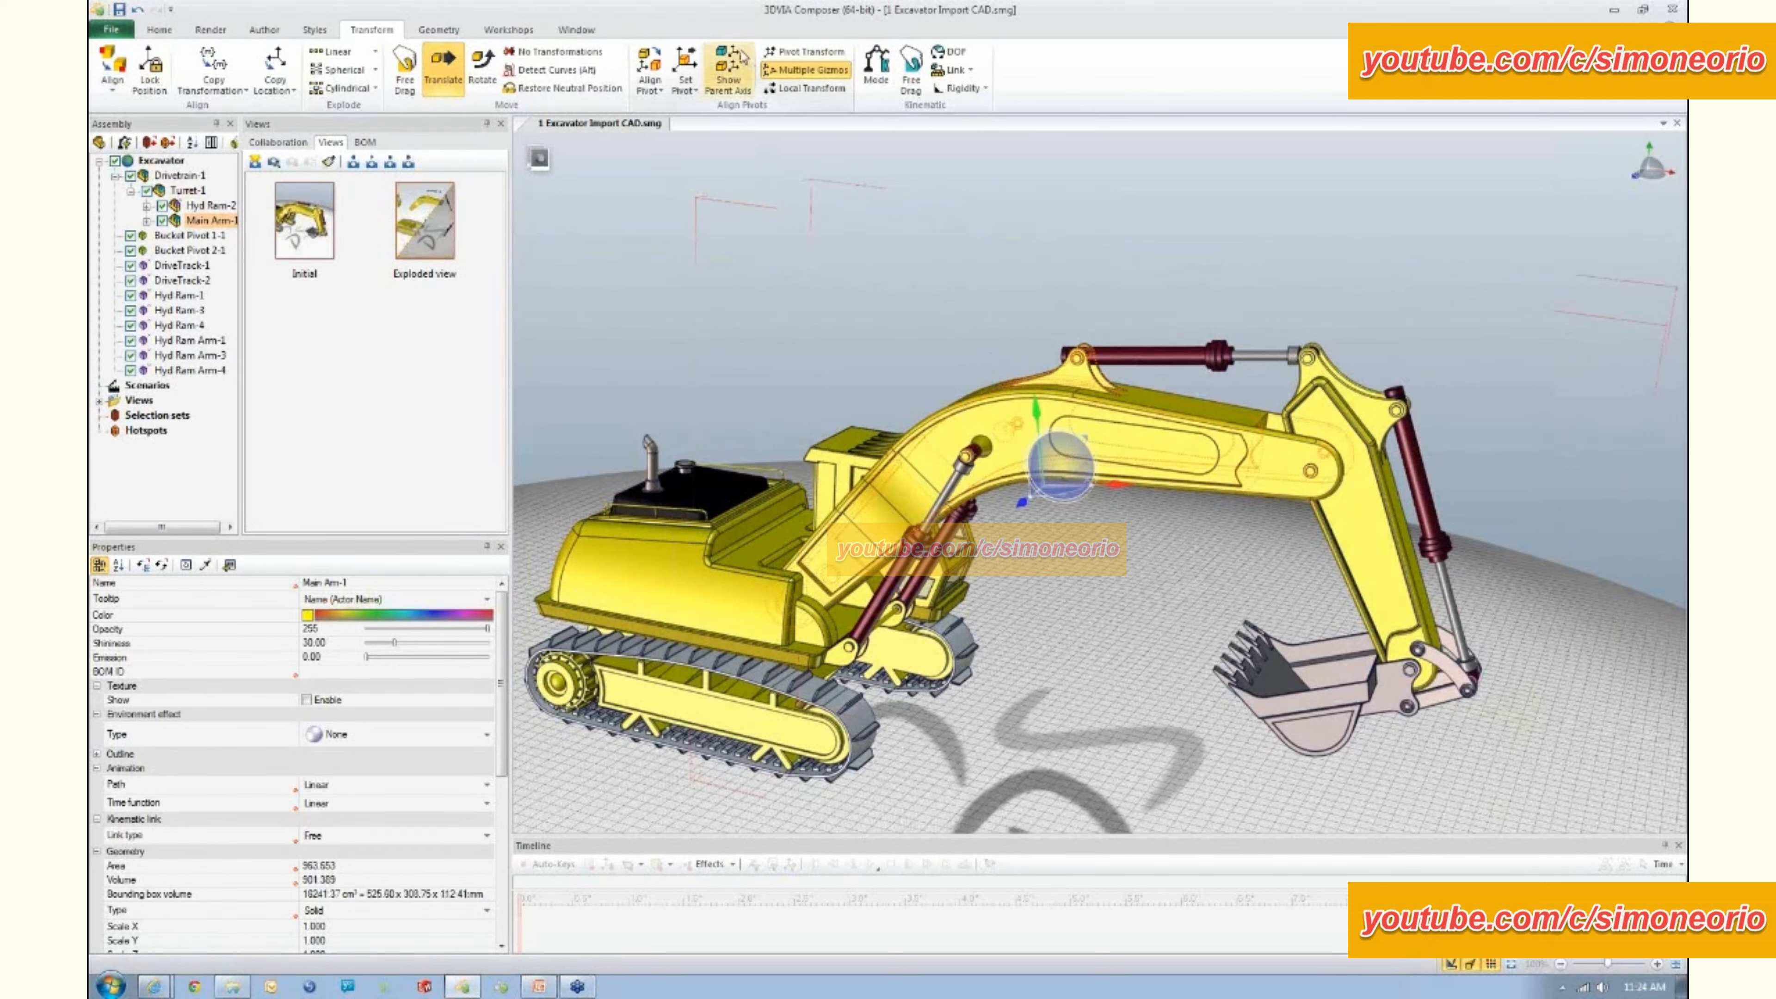
click(739, 75)
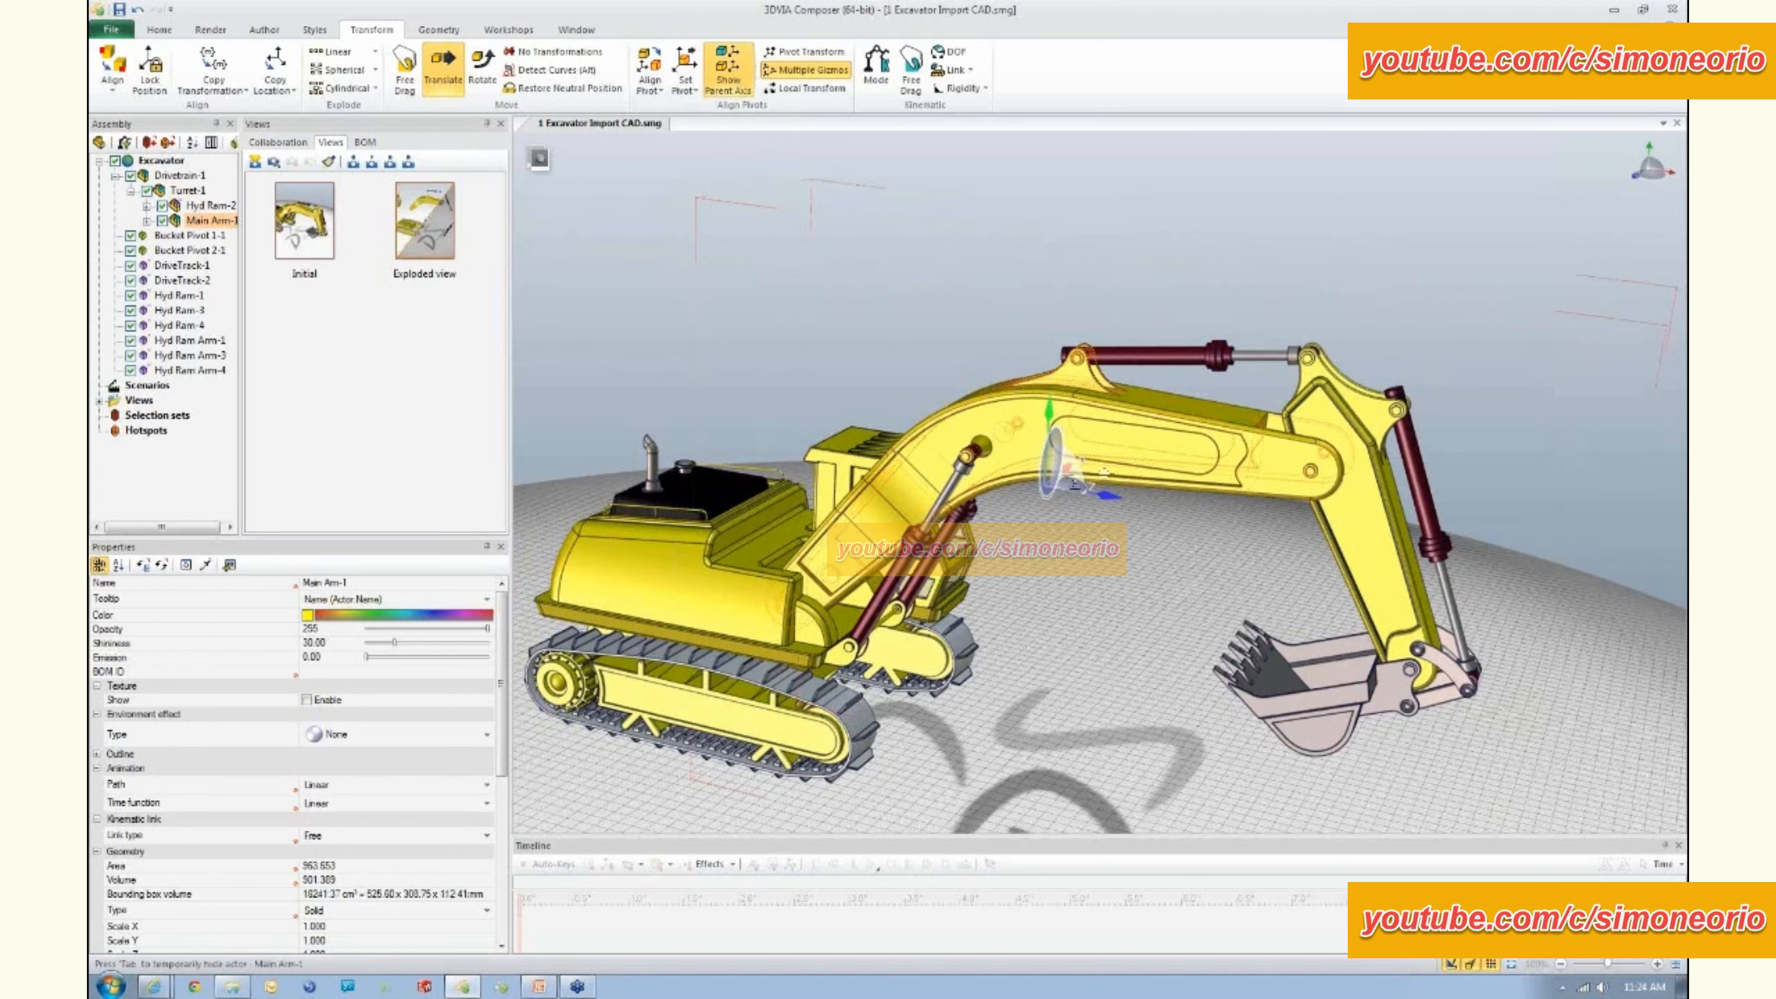
click(724, 82)
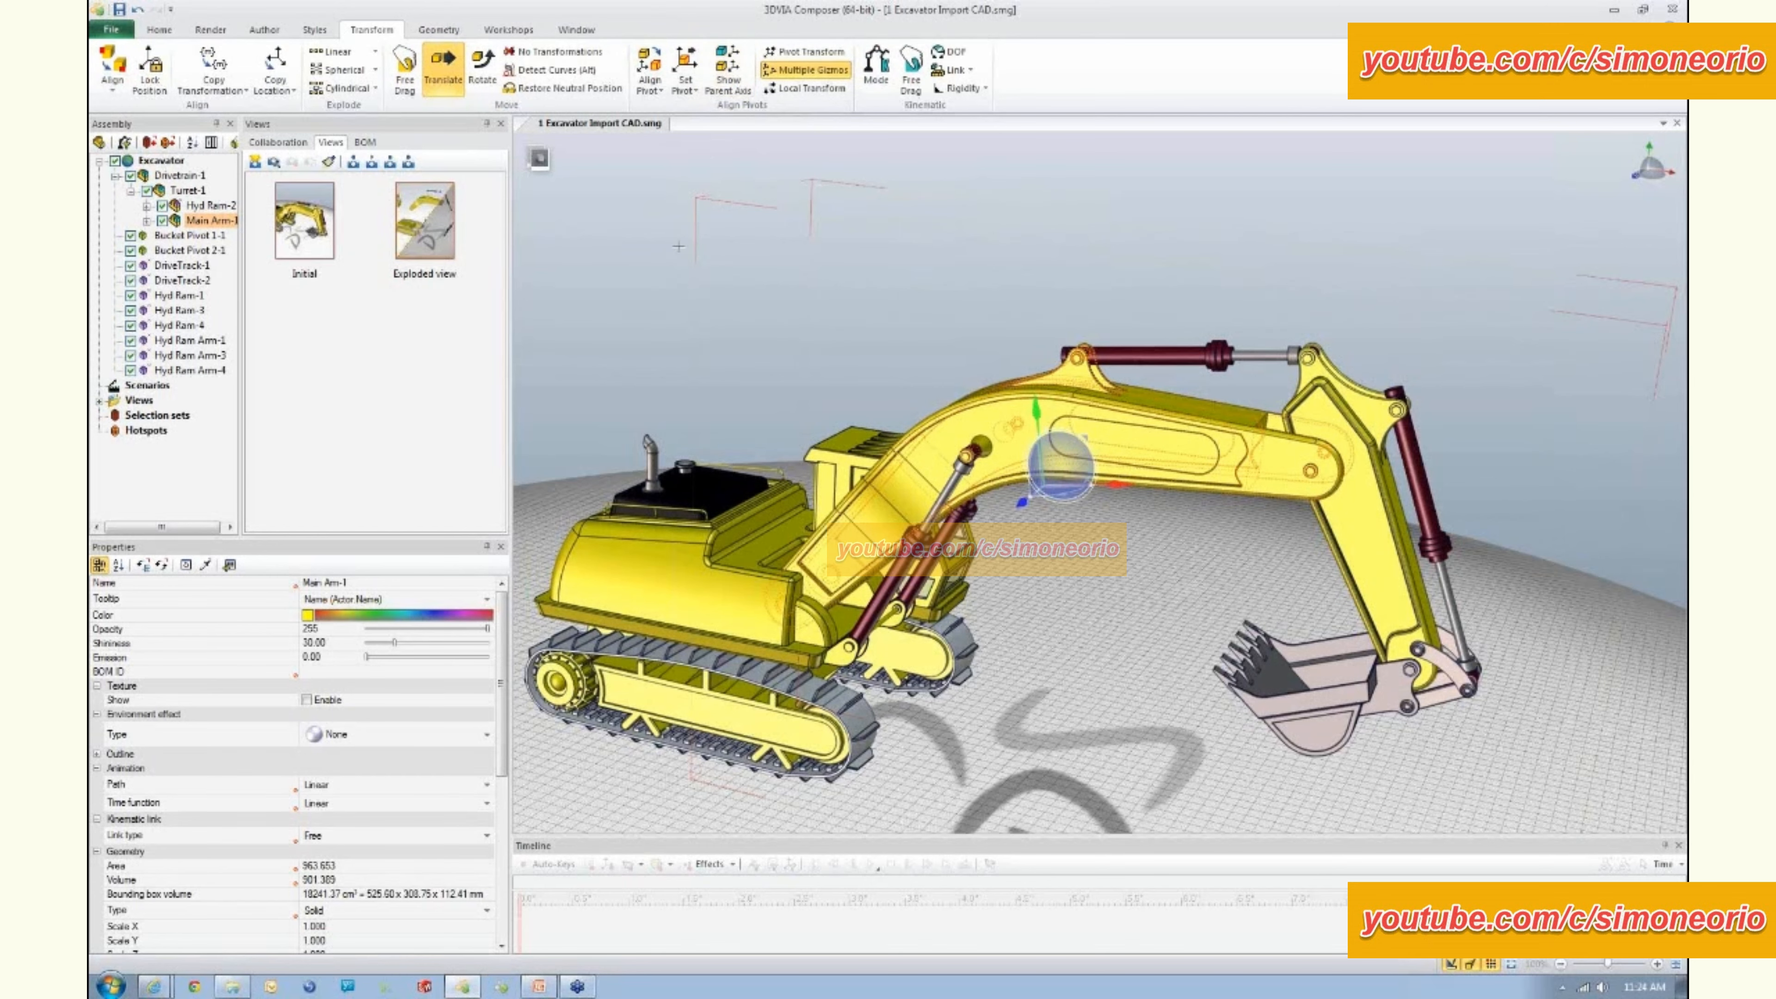
- Align the pivots of all excavator parts with the world axes and check the main arm's pivot against its parent axis
scroll(679, 246, down, 2)
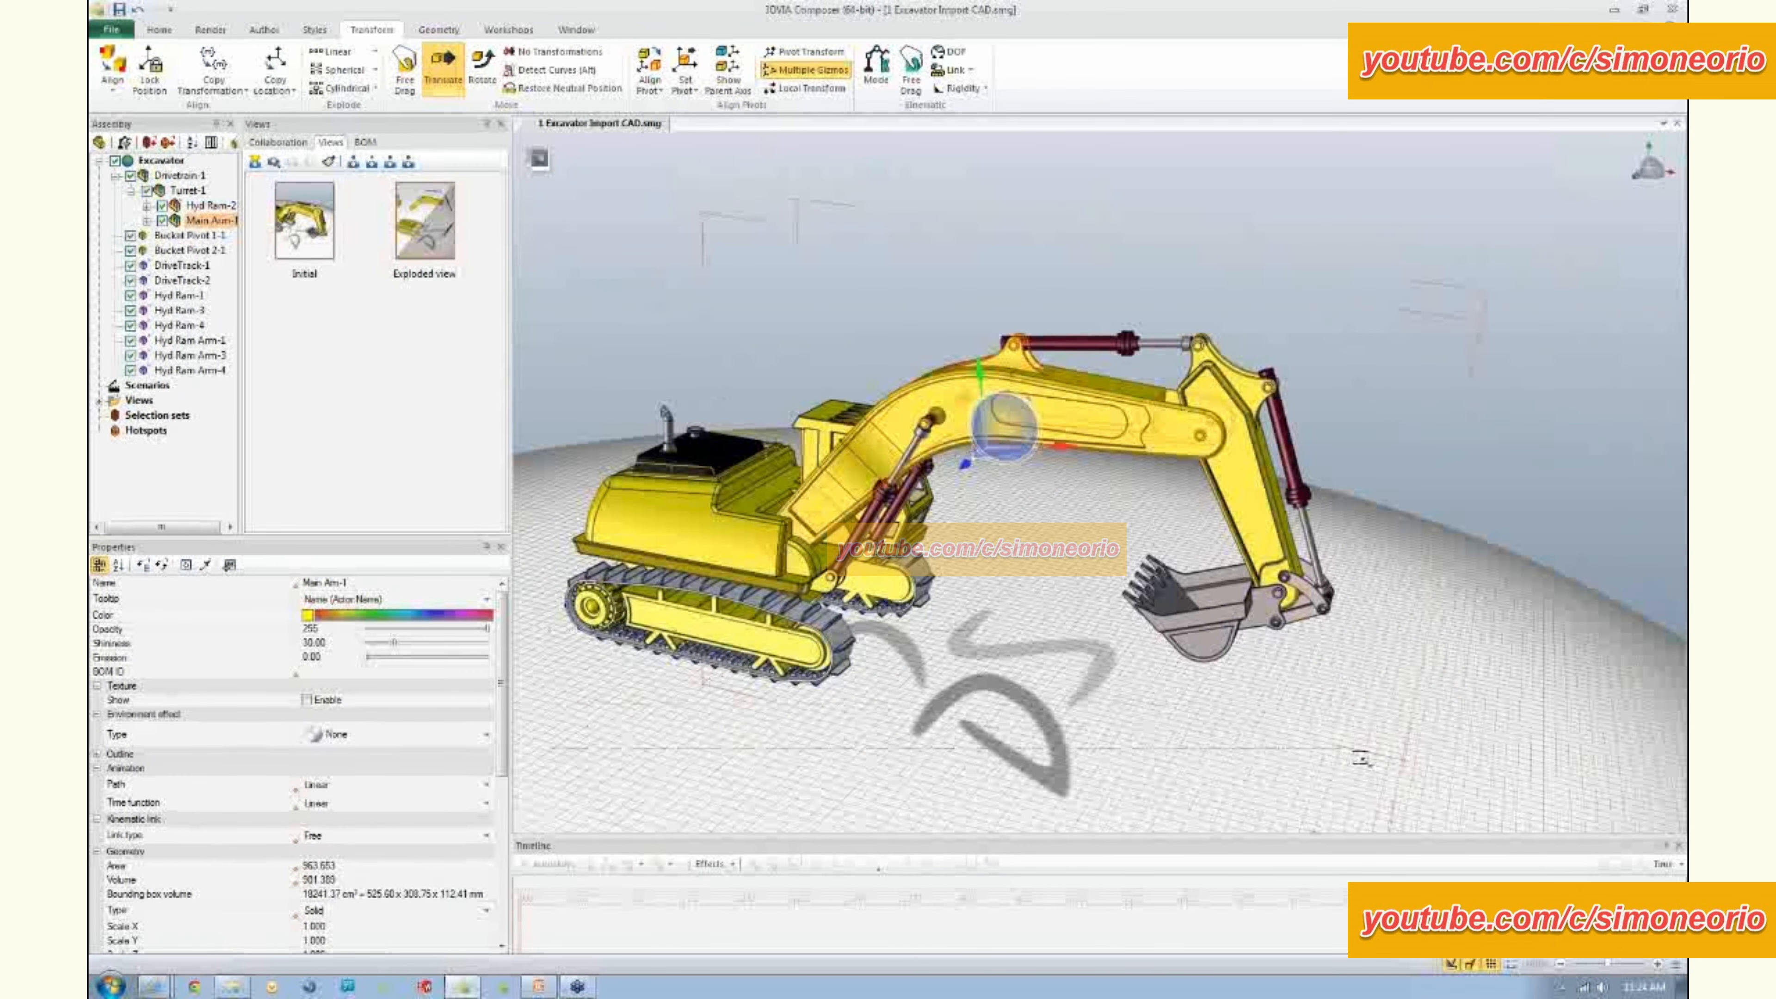
key(ctrl+a)
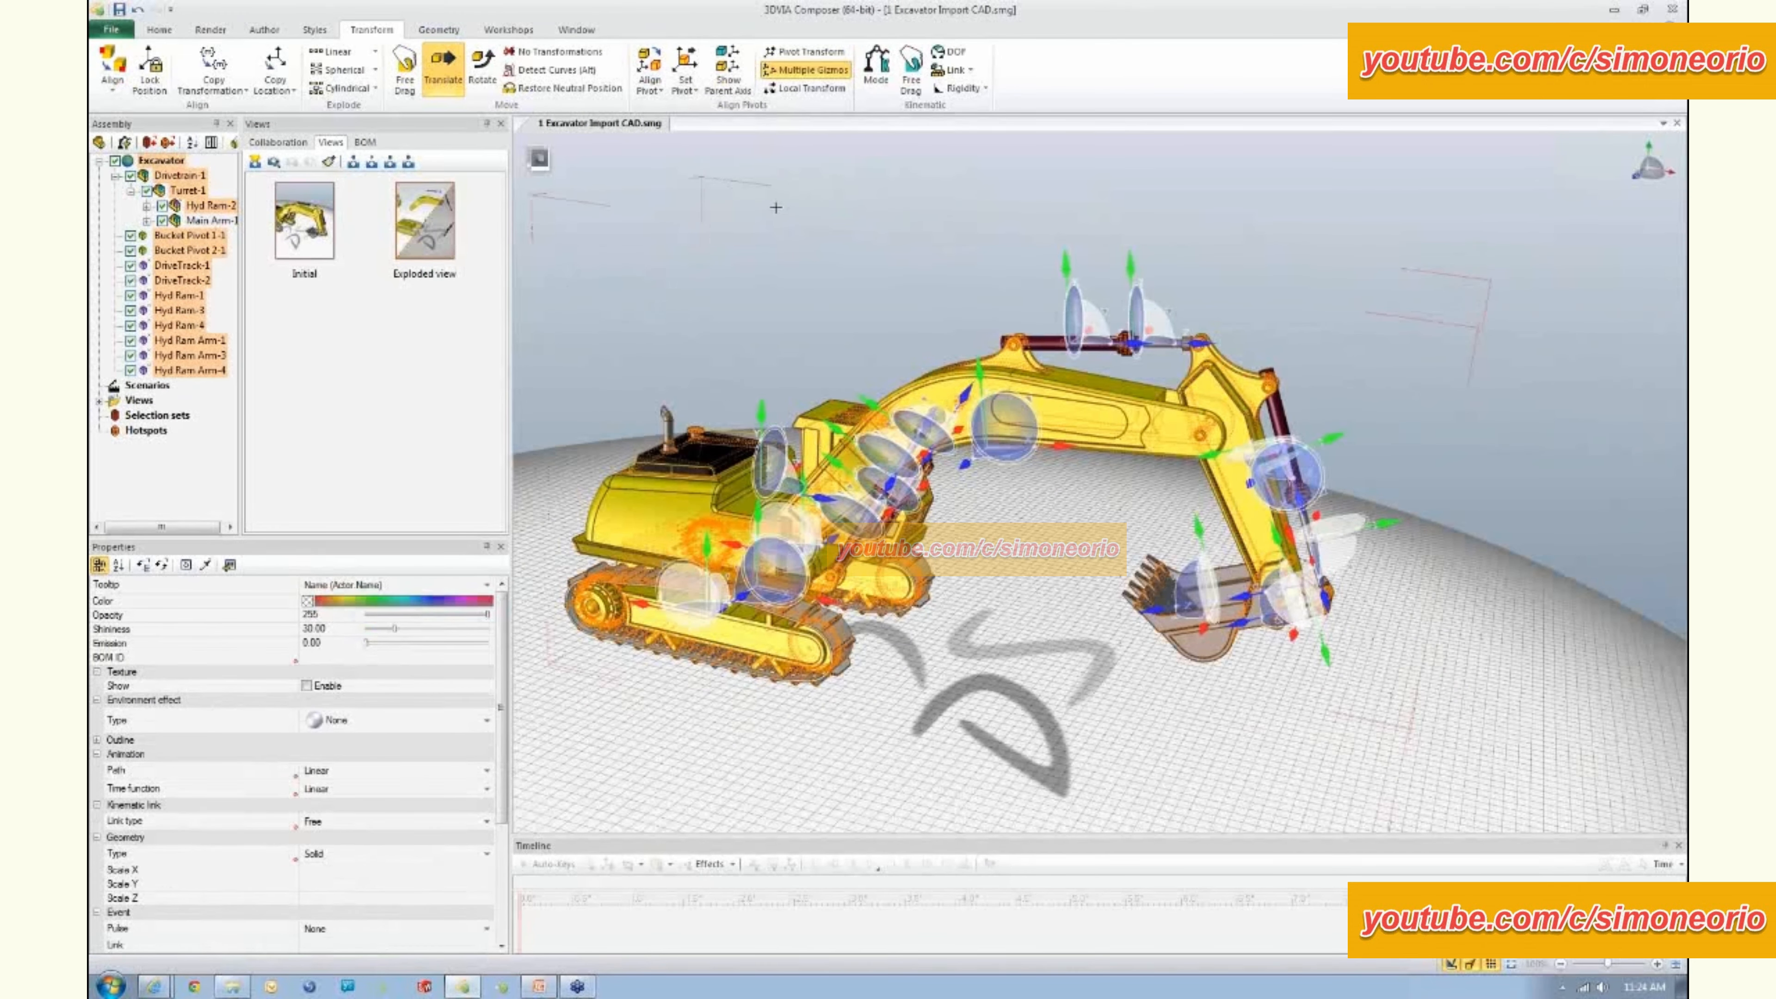
click(649, 85)
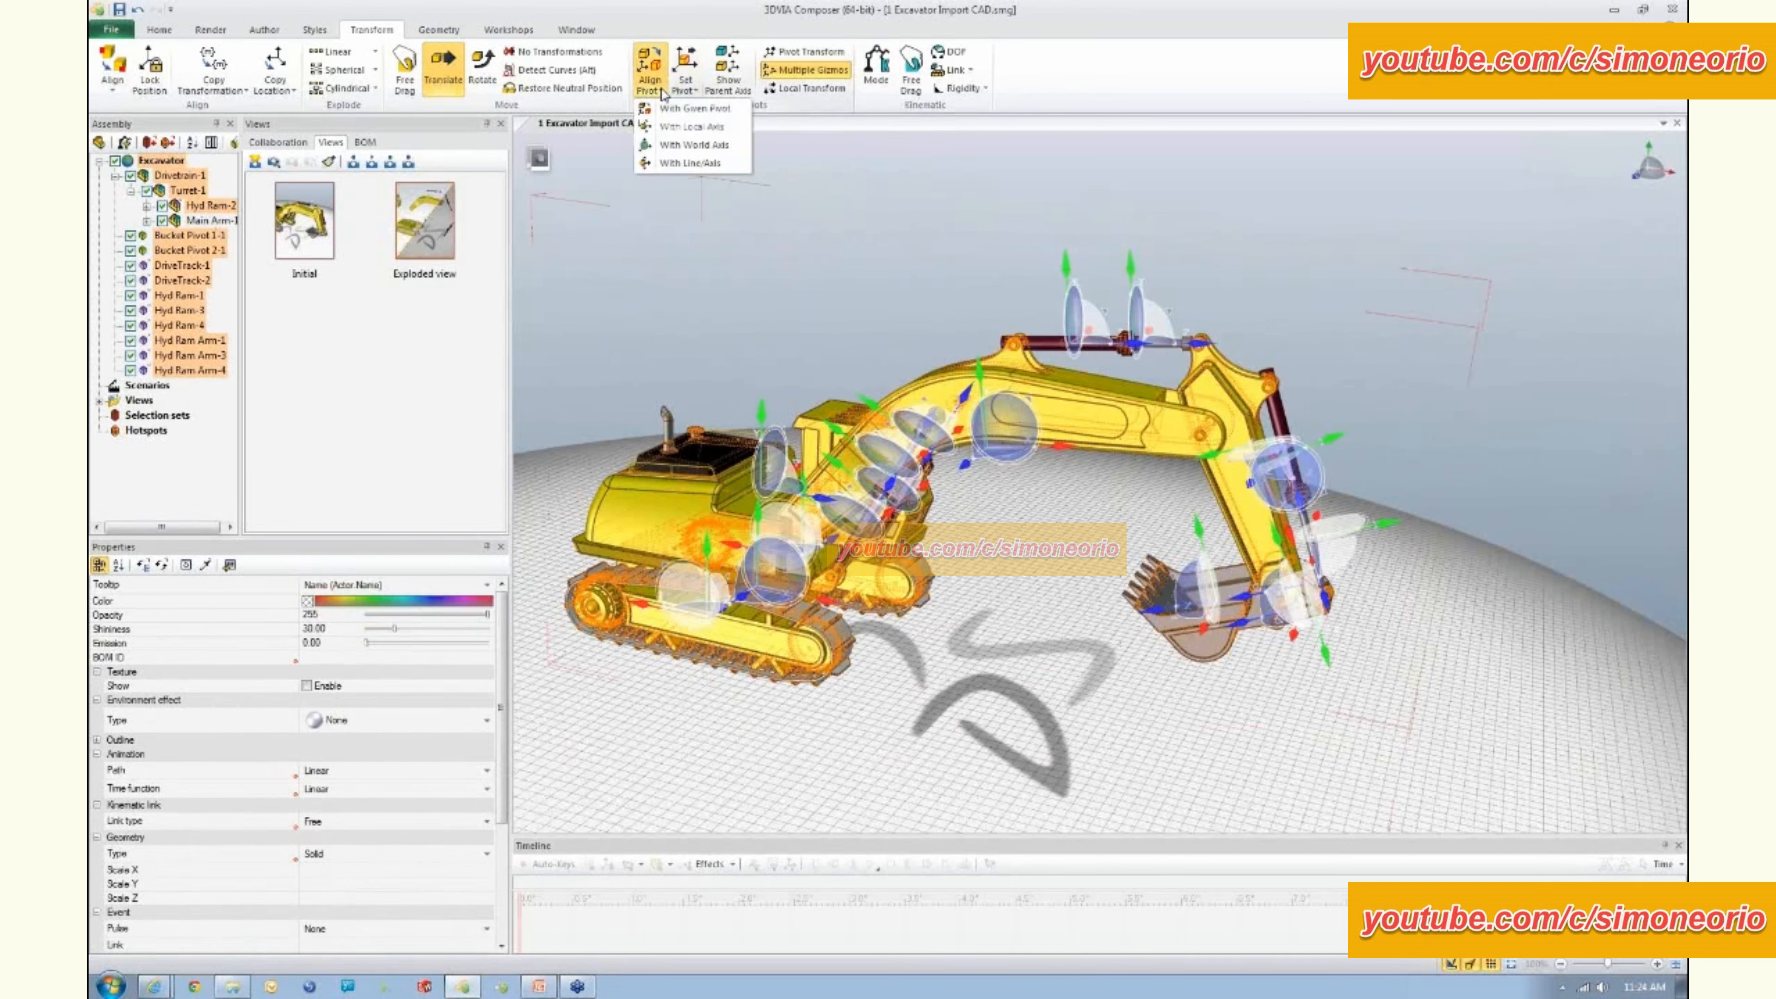
click(675, 145)
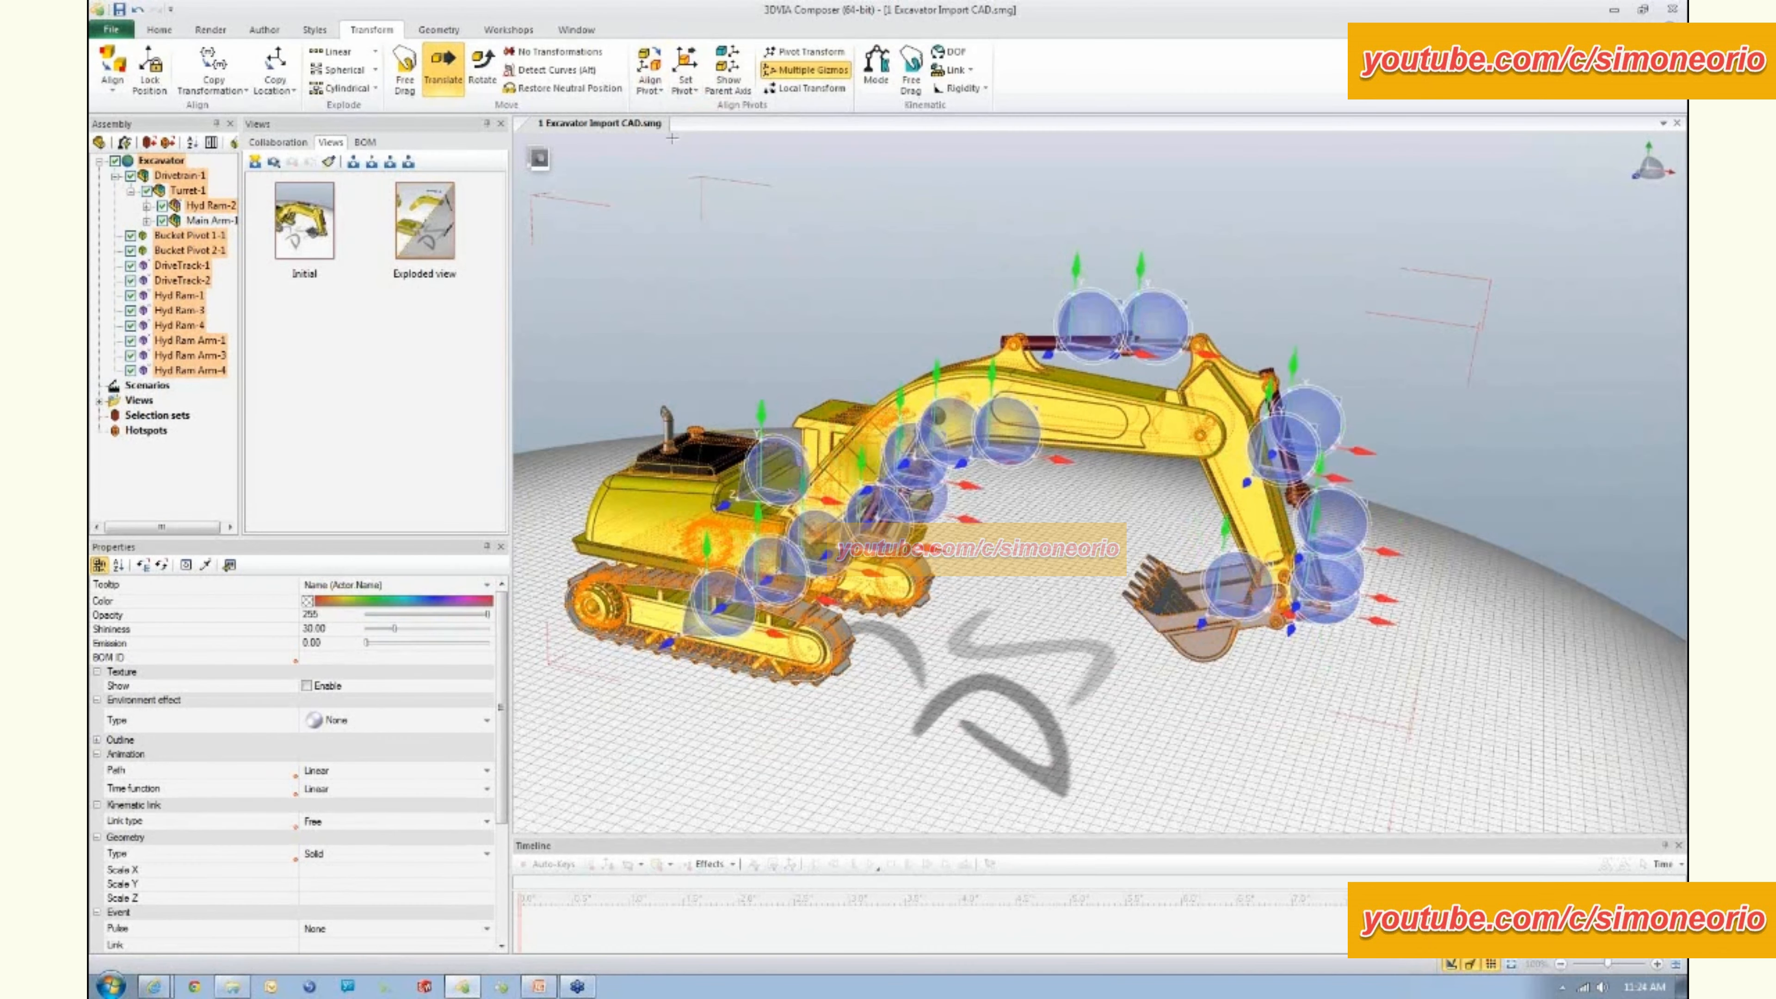
click(825, 279)
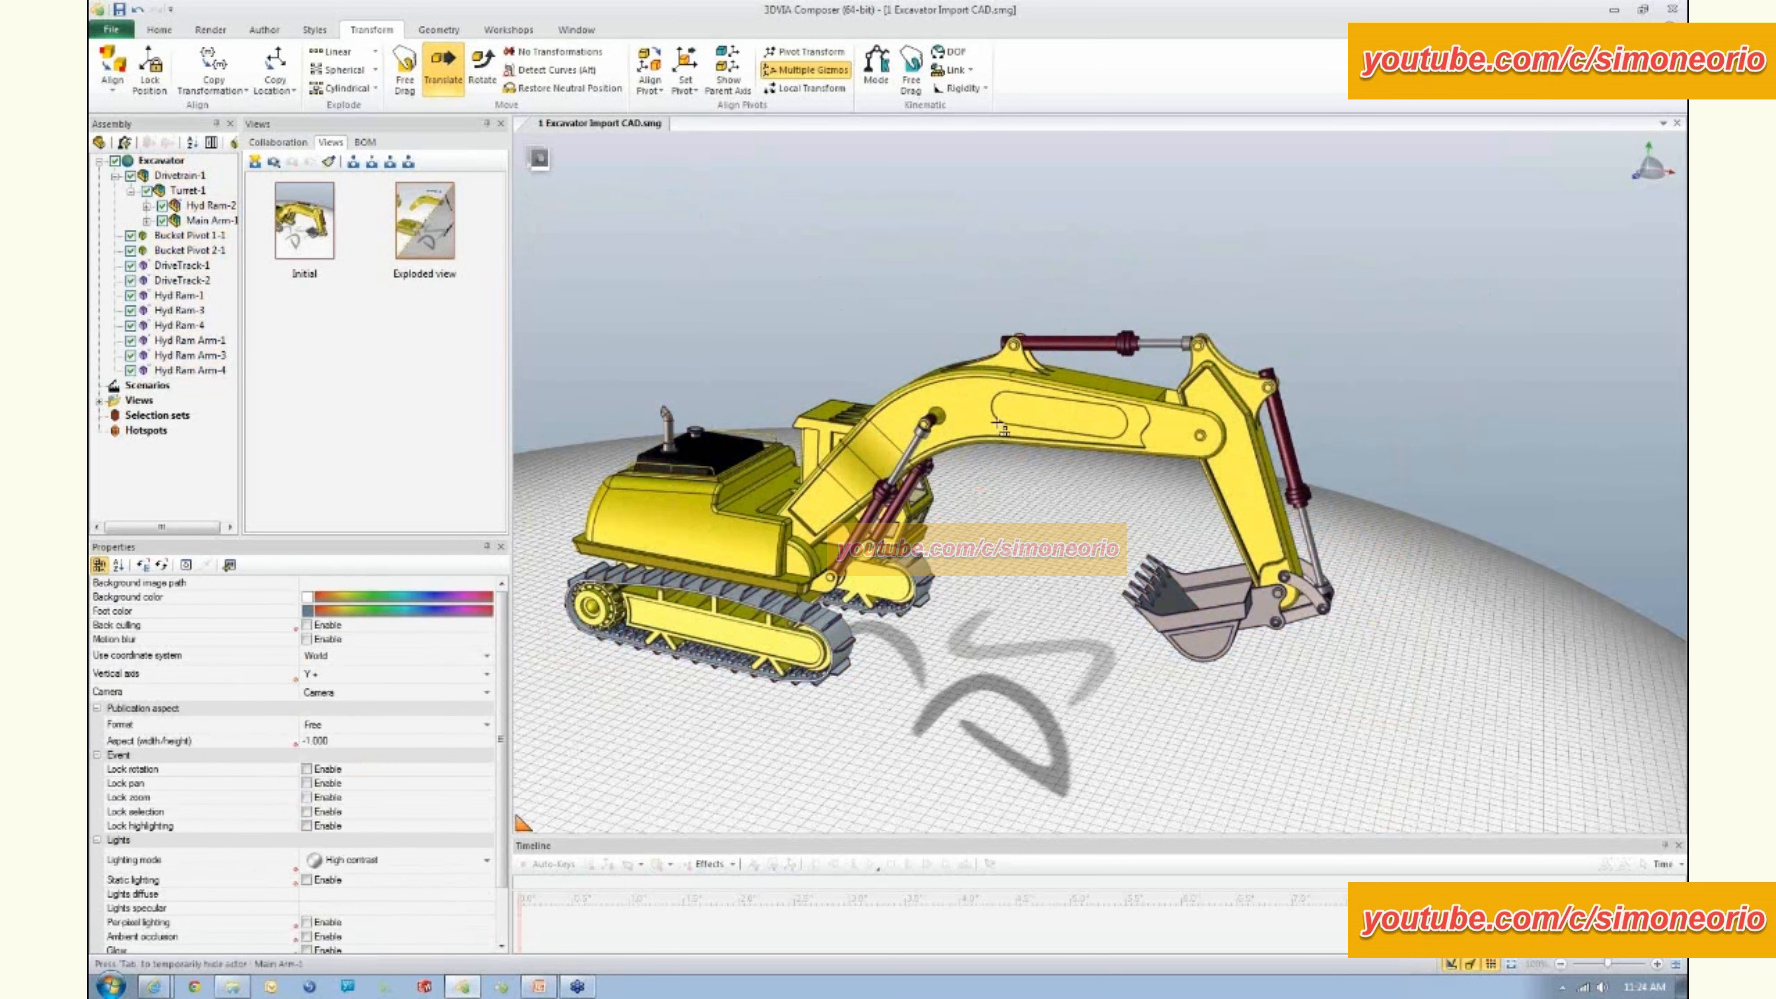
click(998, 445)
click(736, 86)
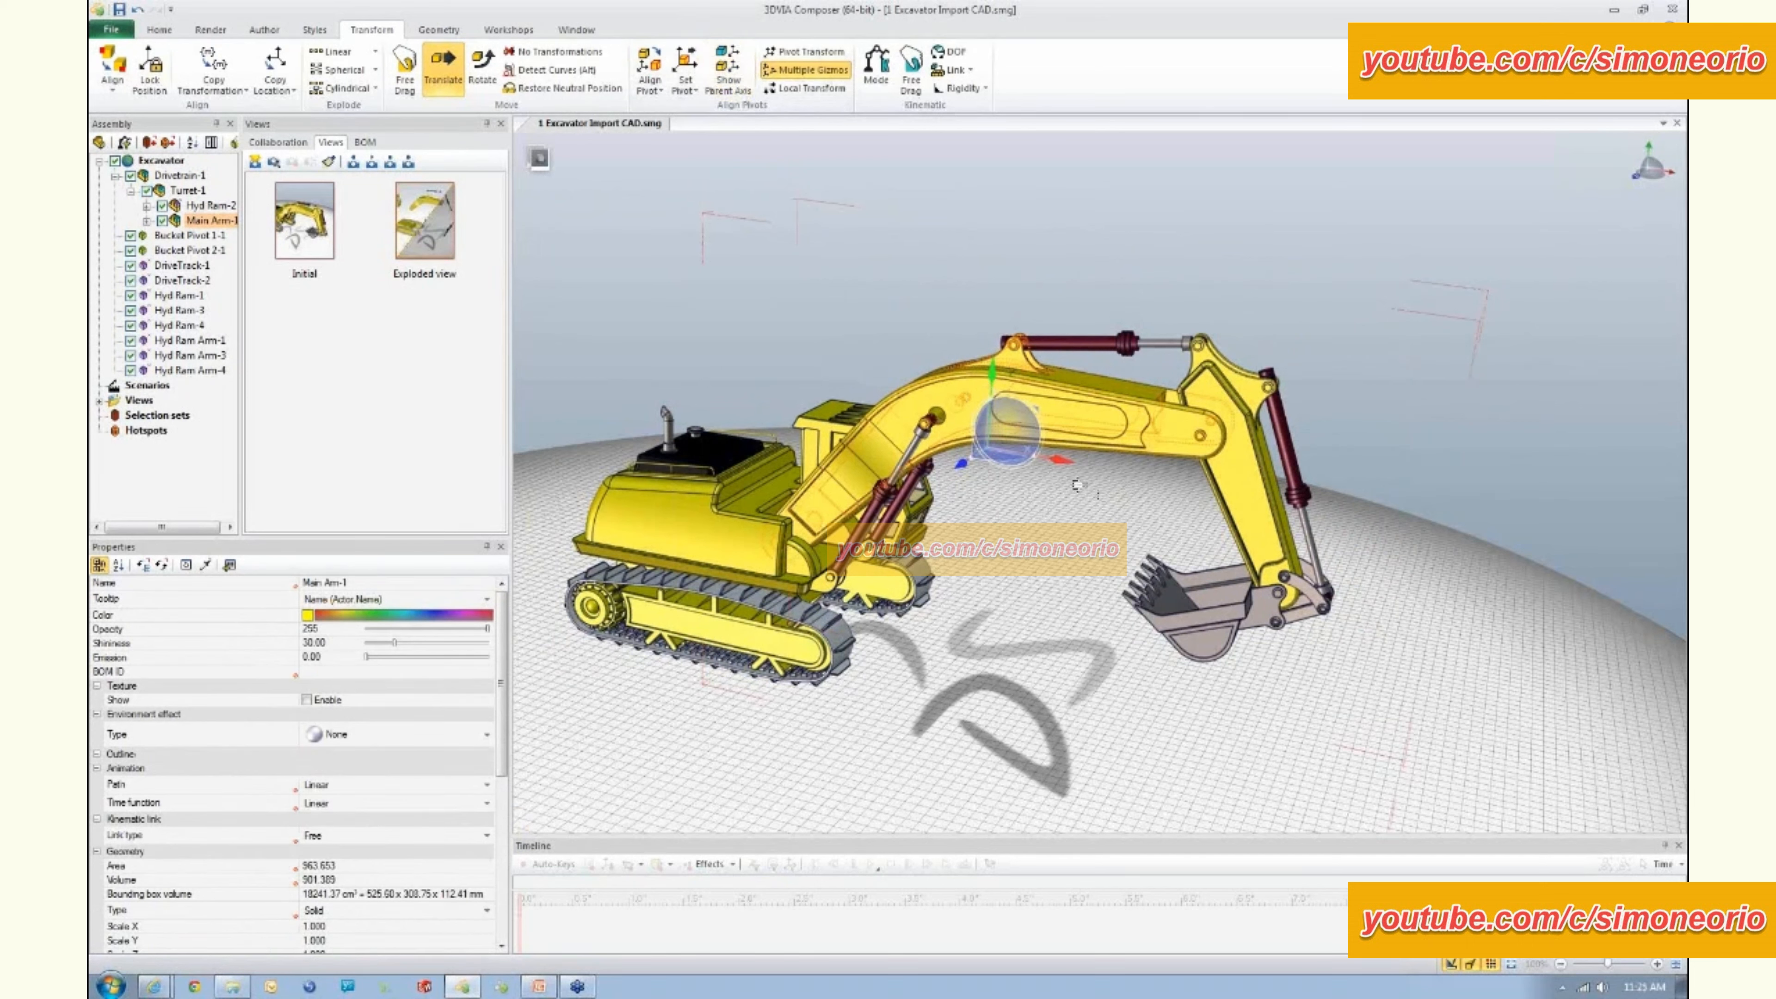
- Set the bucket's pivot on the axis of its pin joint with the pivot arm and realign it with the world axes
click(1160, 575)
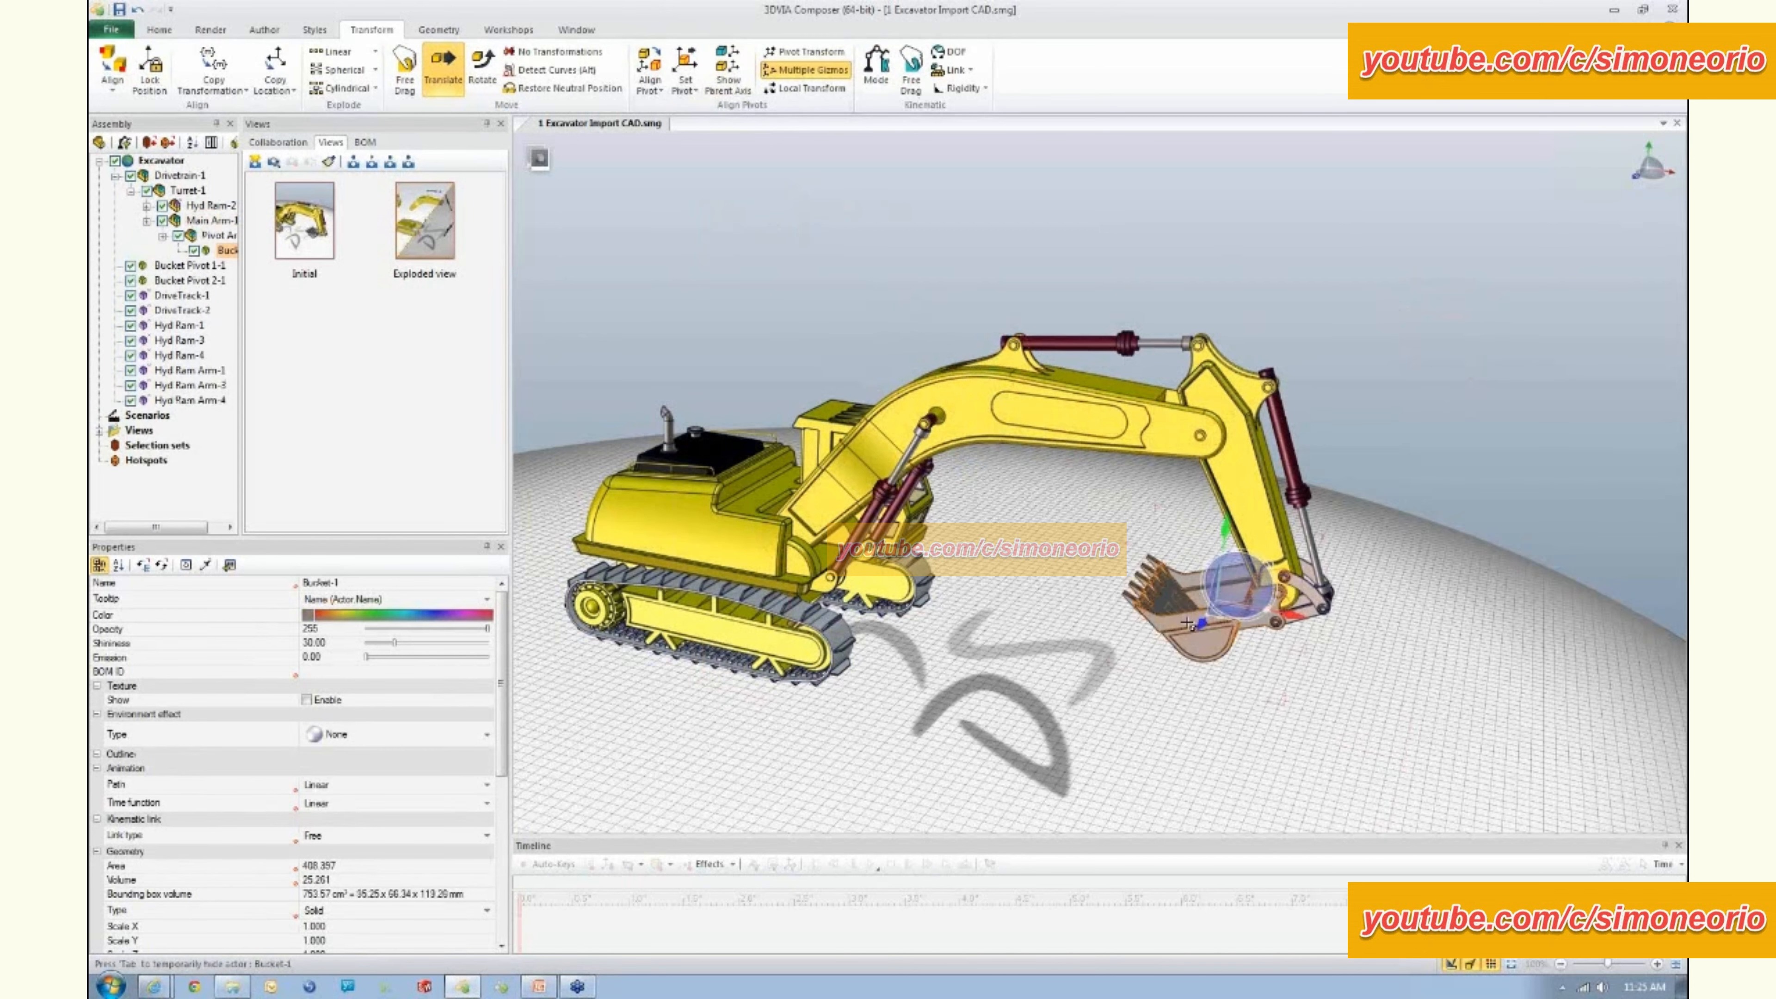
scroll(1255, 614, up, 5)
scroll(1255, 614, up, 2)
mouse_move(1255, 612)
right_down()
mouse_move(1210, 622)
mouse_move(1232, 618)
right_up()
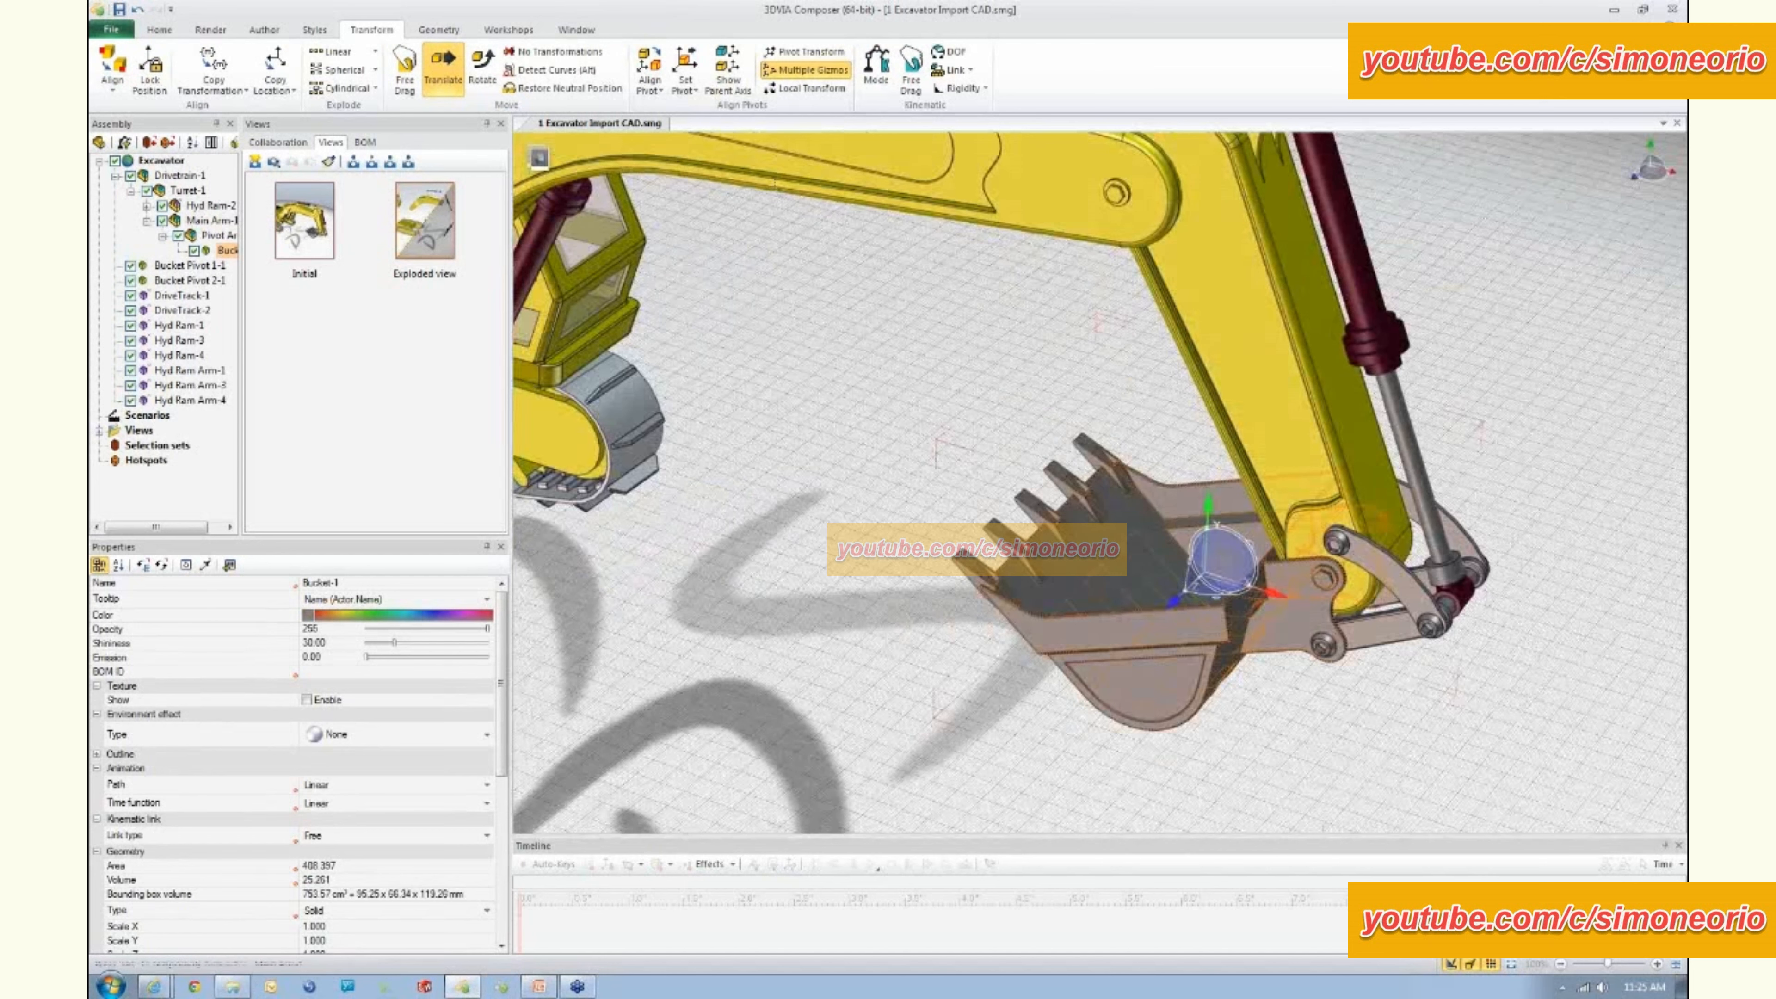
click(687, 91)
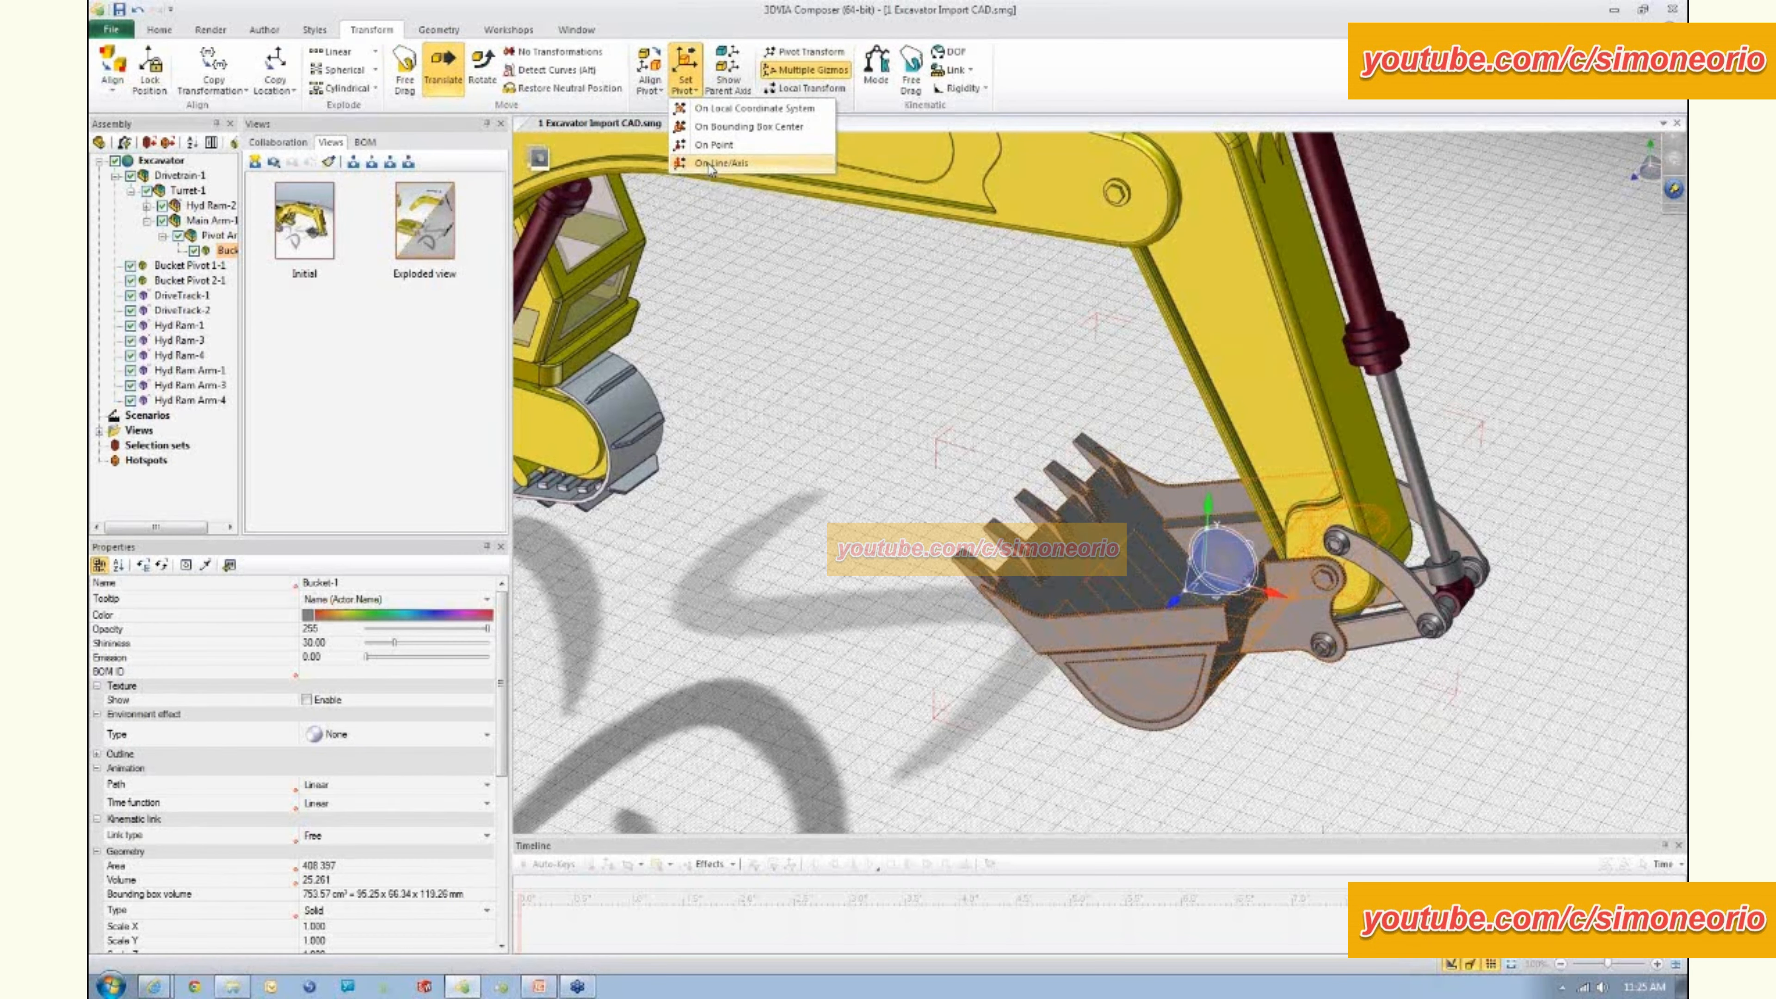
click(720, 162)
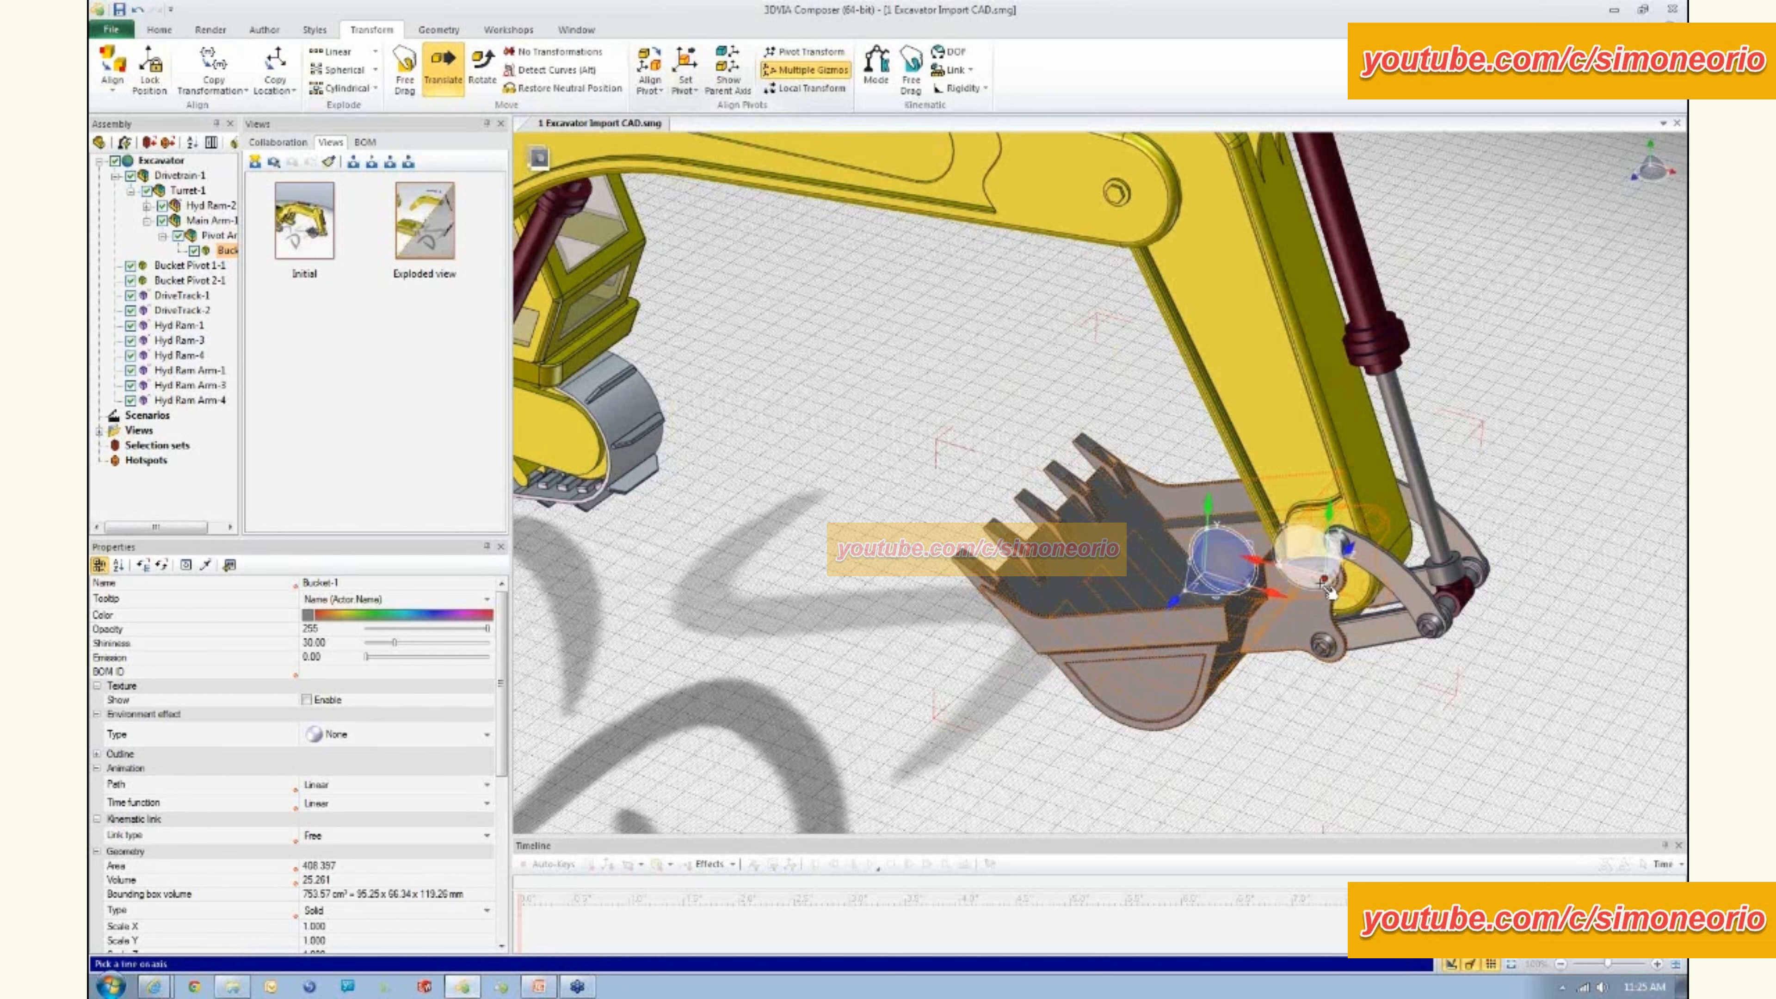
click(1328, 588)
click(649, 86)
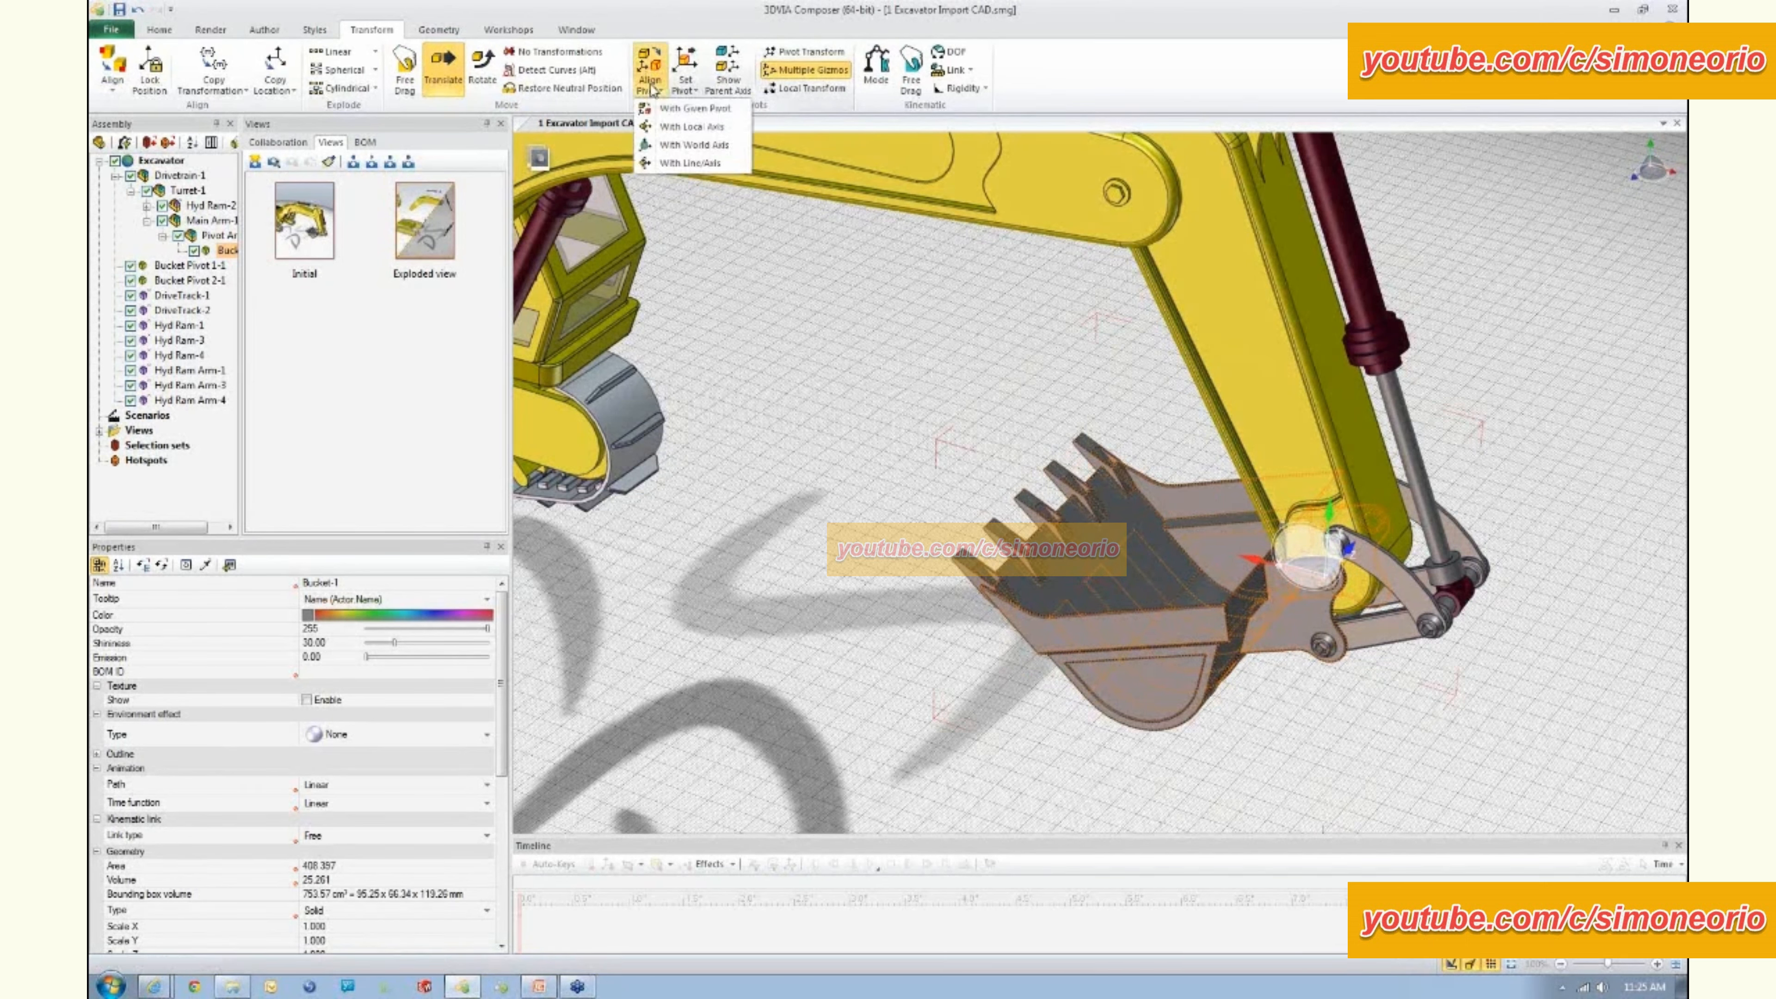
click(691, 126)
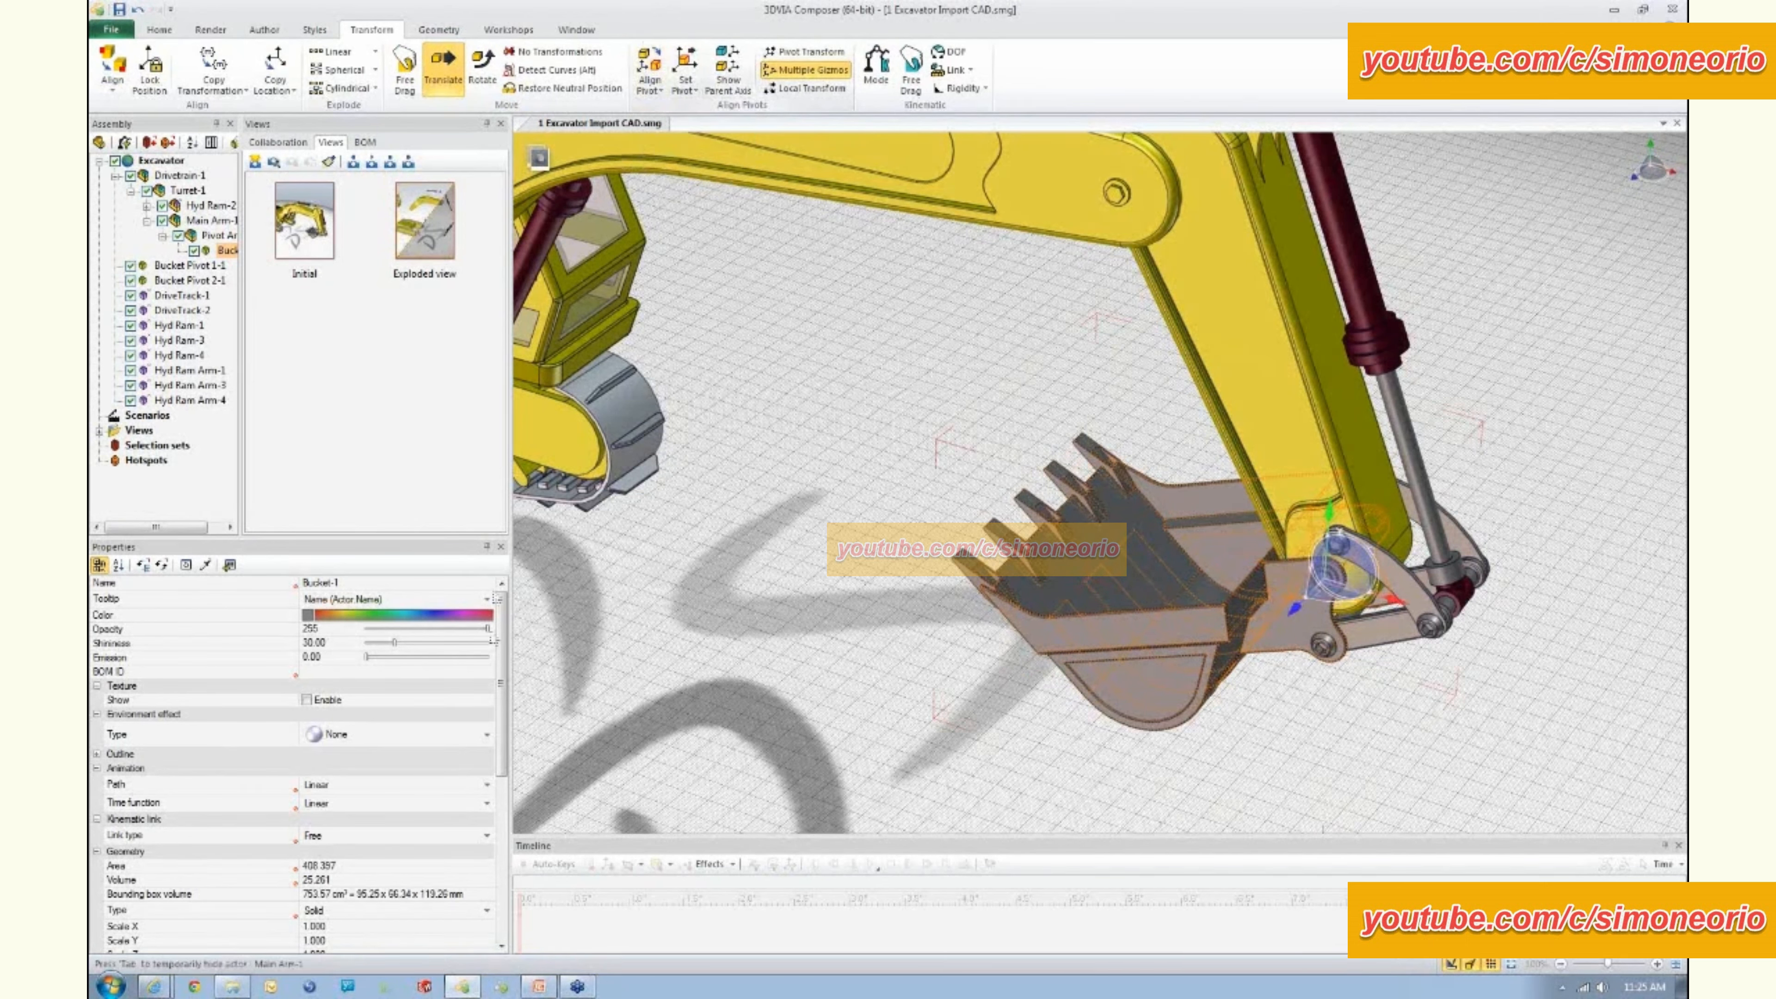
- Set the bucket's kinematic link type to Pivot and turn on the degrees-of-freedom display
drag(501, 682, 505, 840)
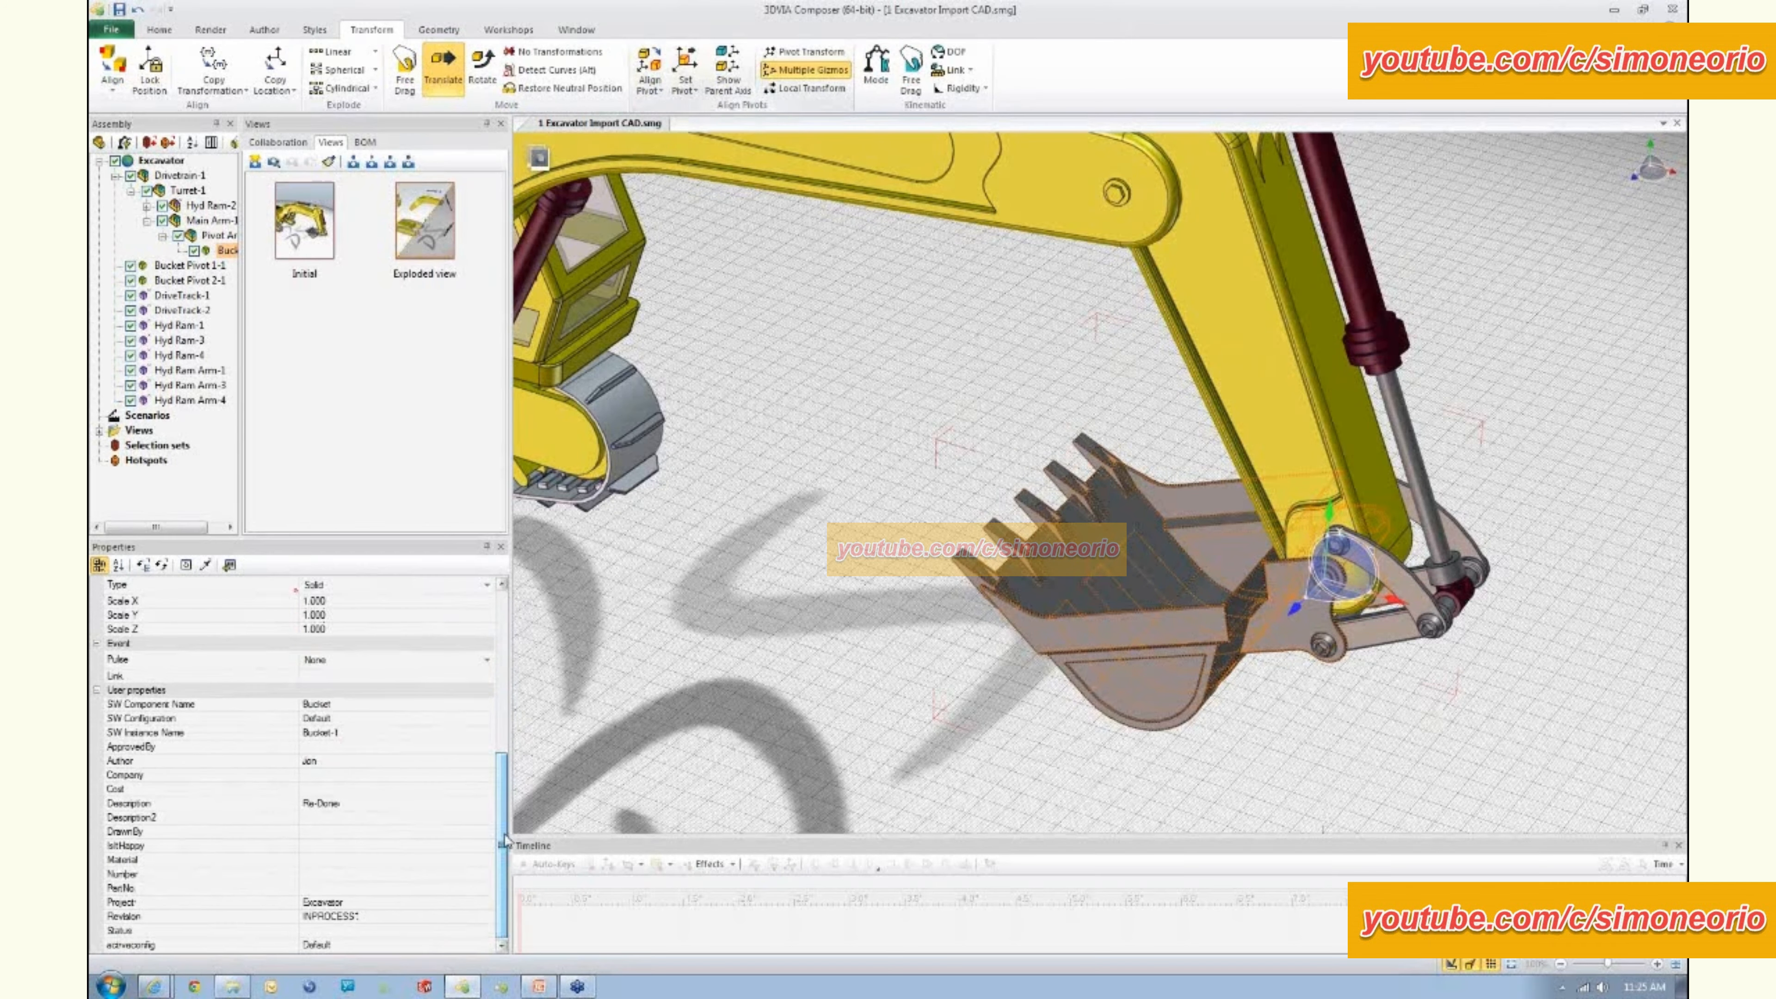
scroll(497, 804, up, 3)
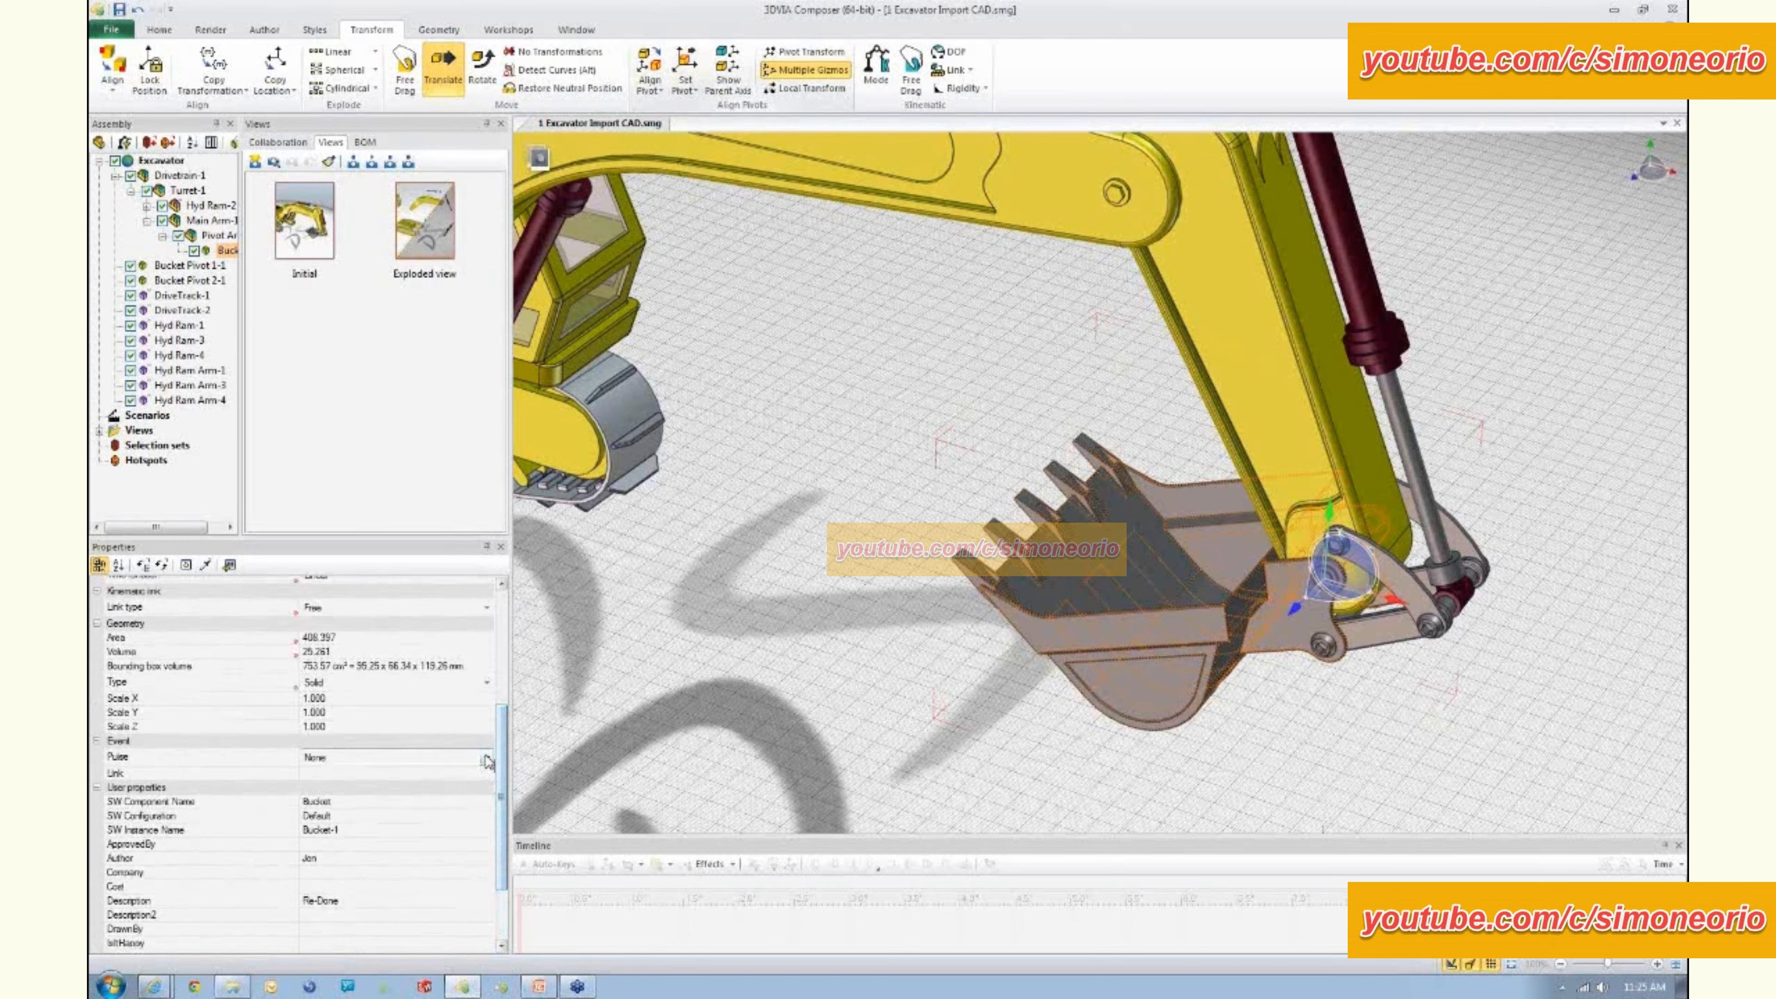
scroll(490, 699, up, 2)
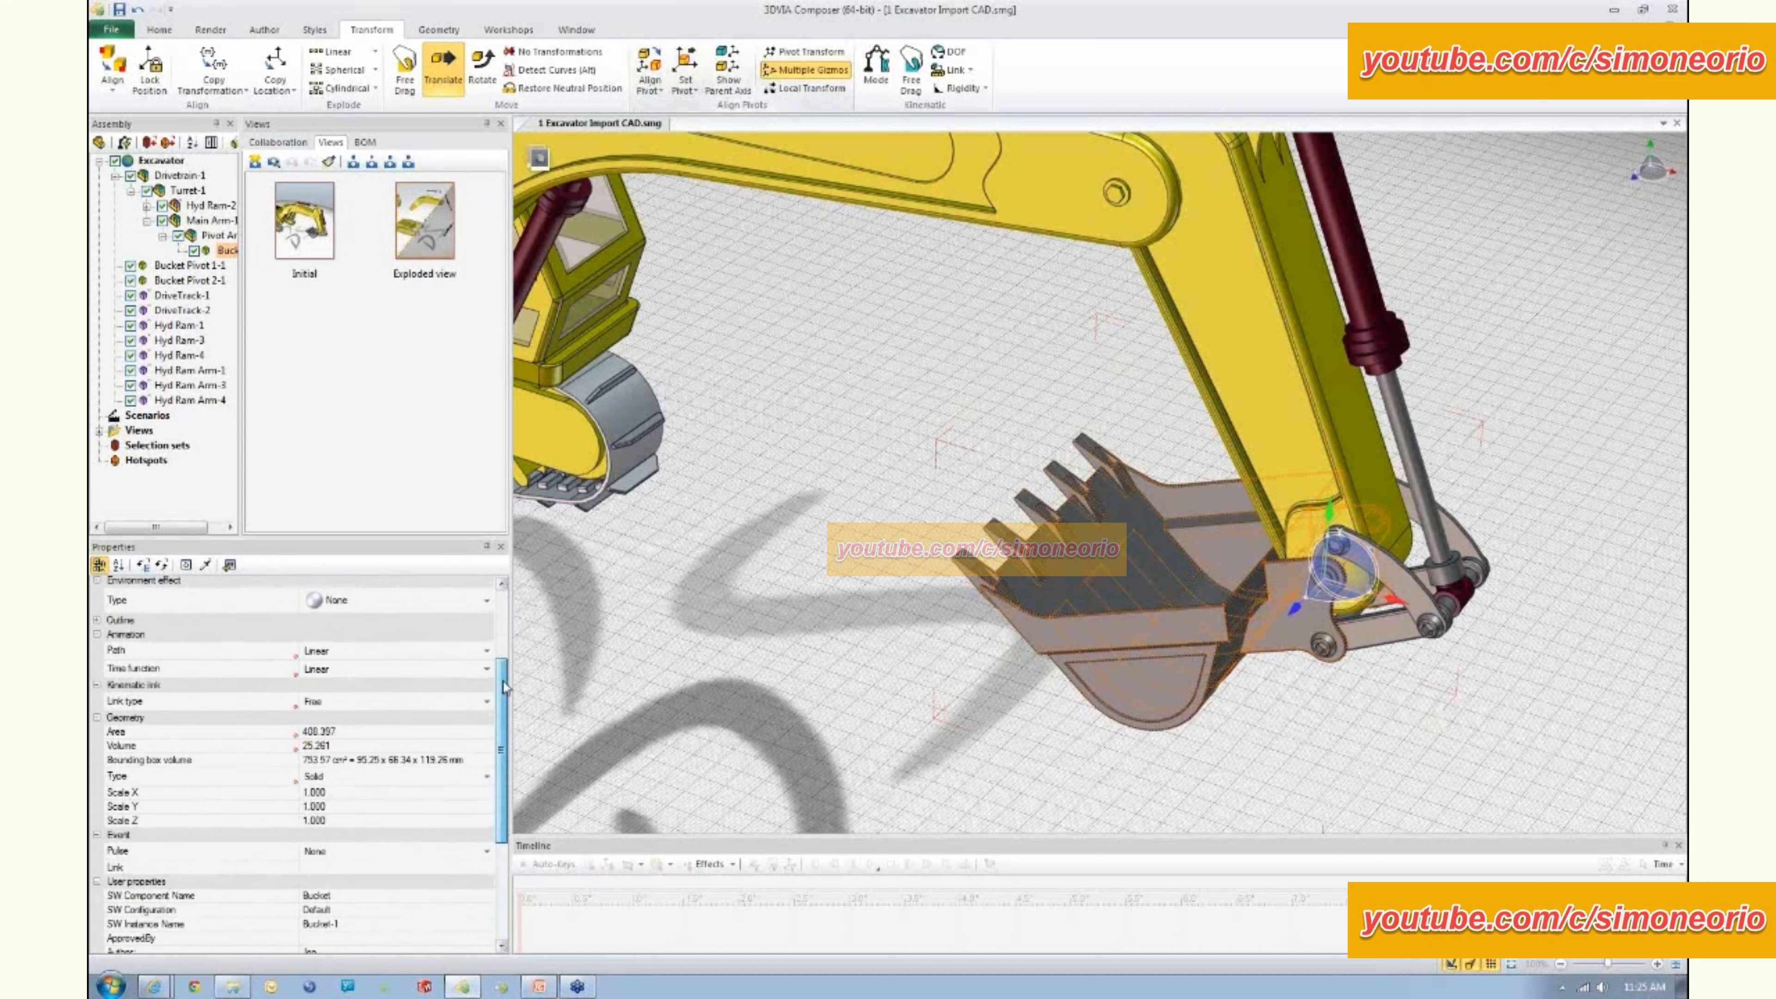
click(486, 702)
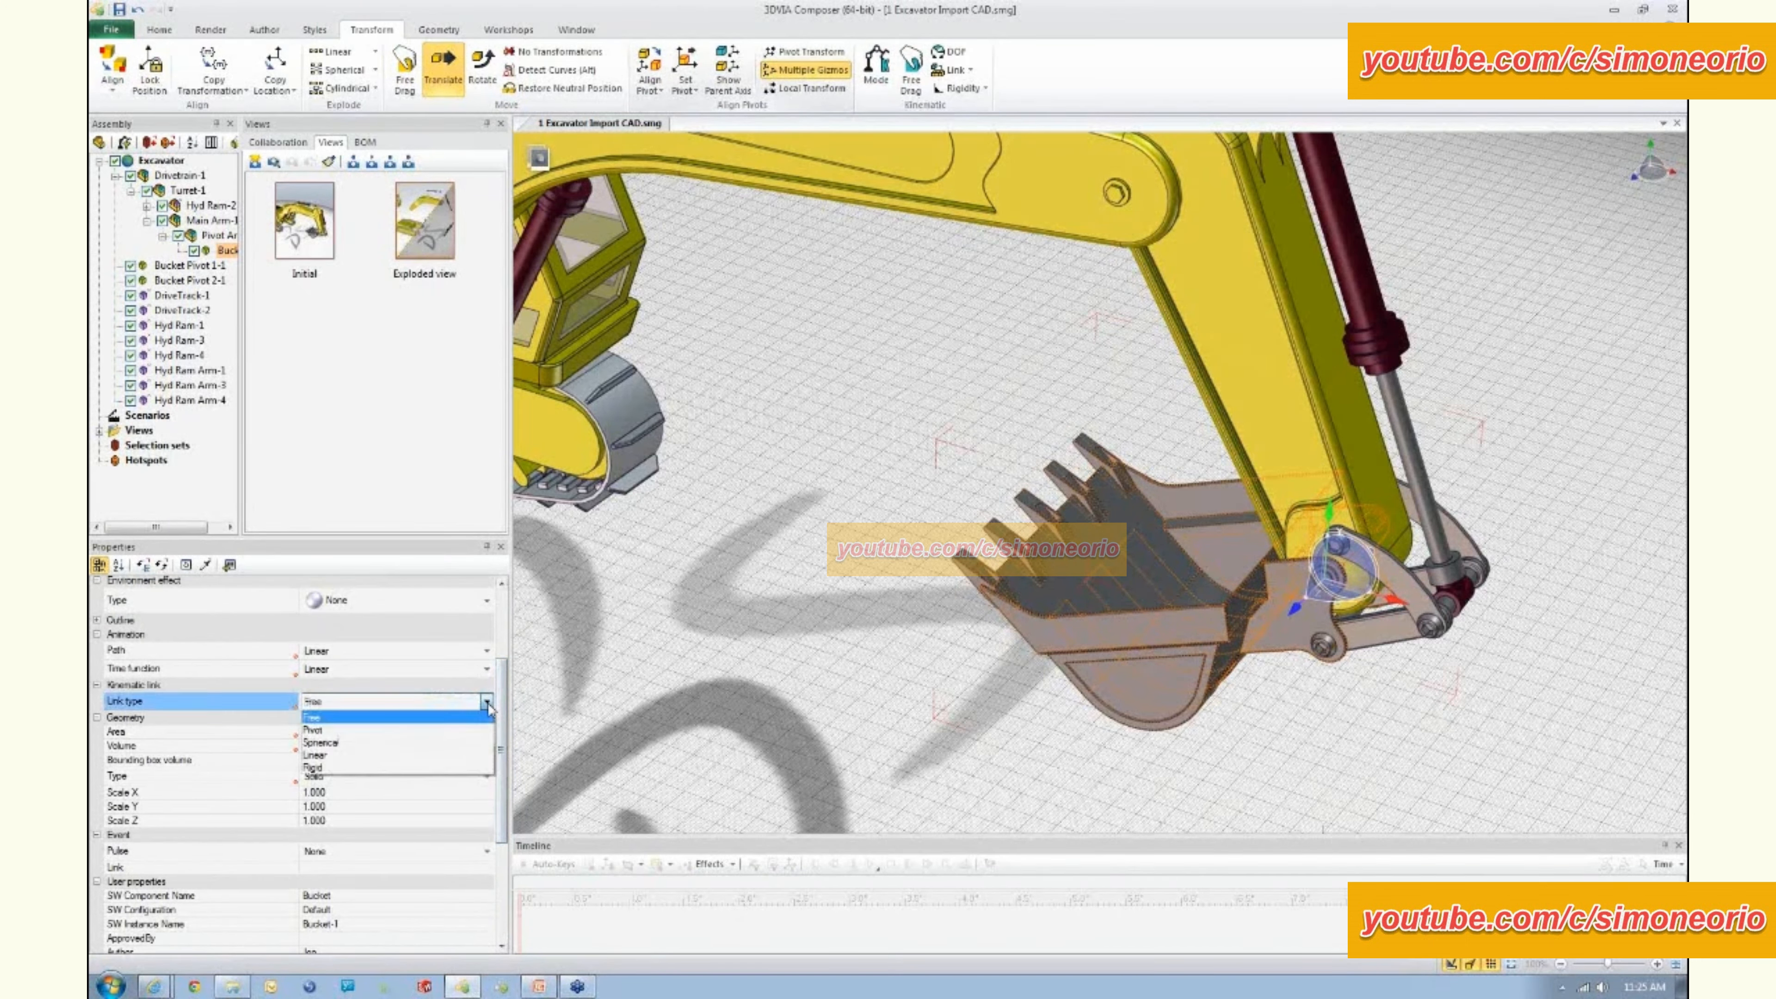
click(469, 731)
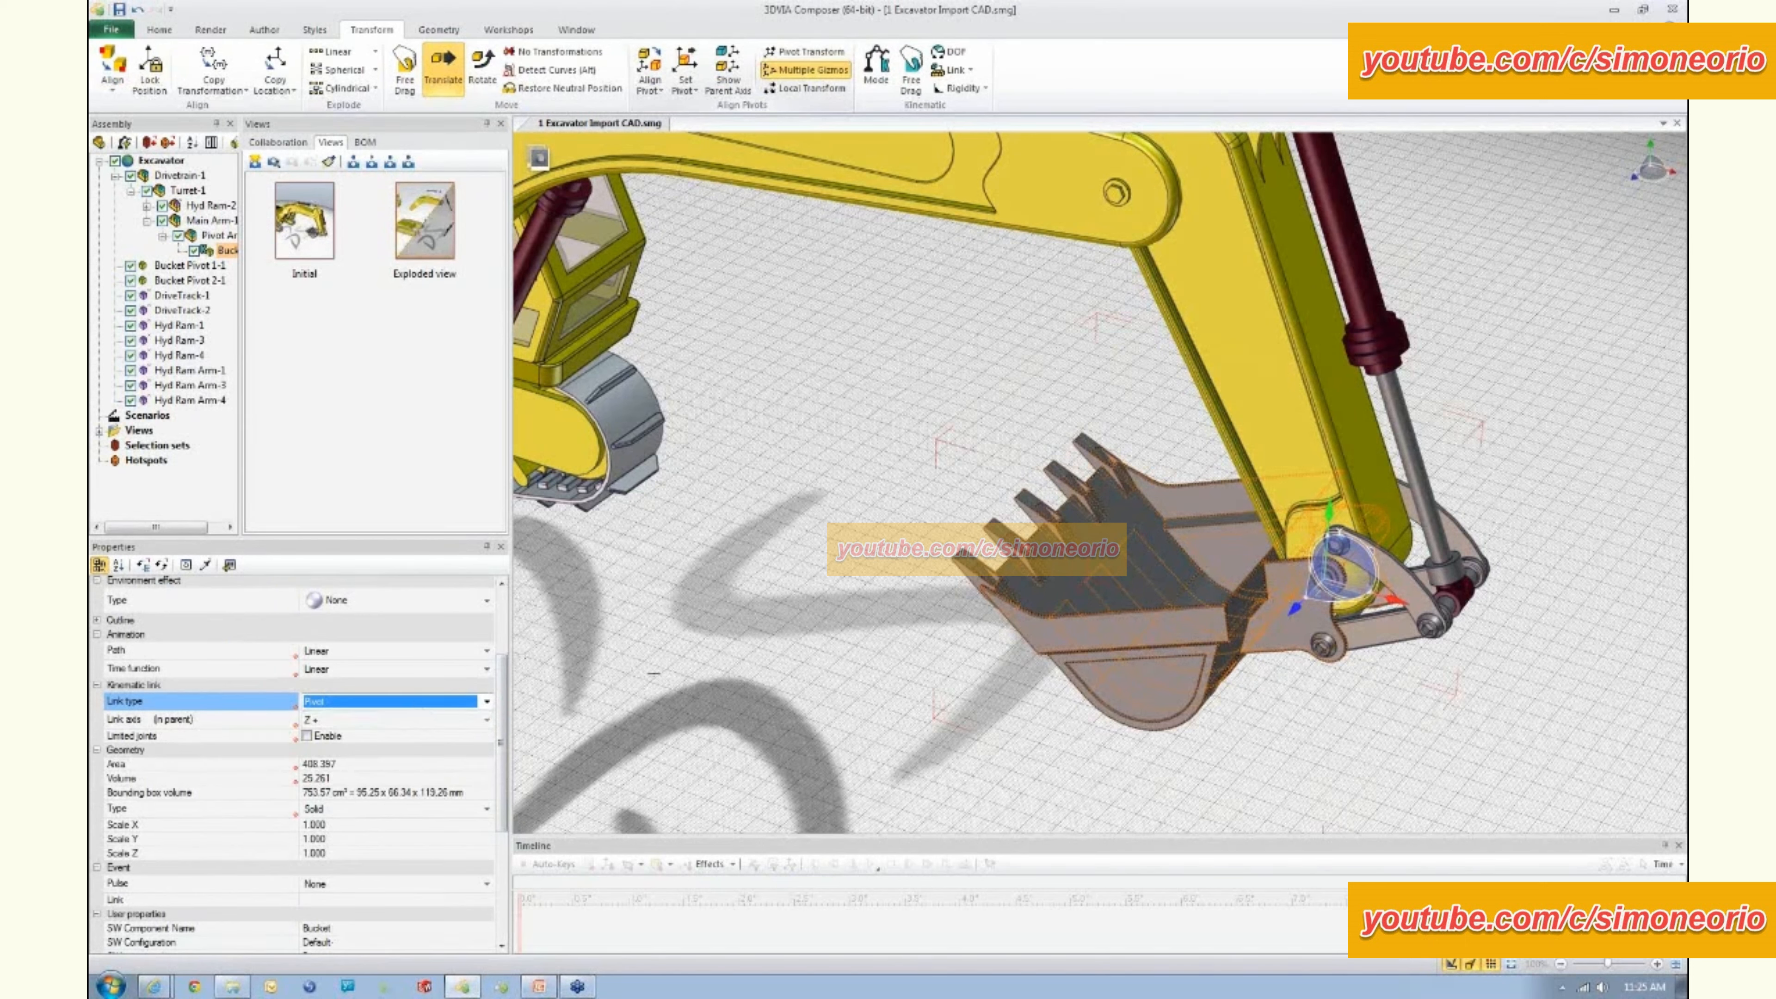
click(956, 54)
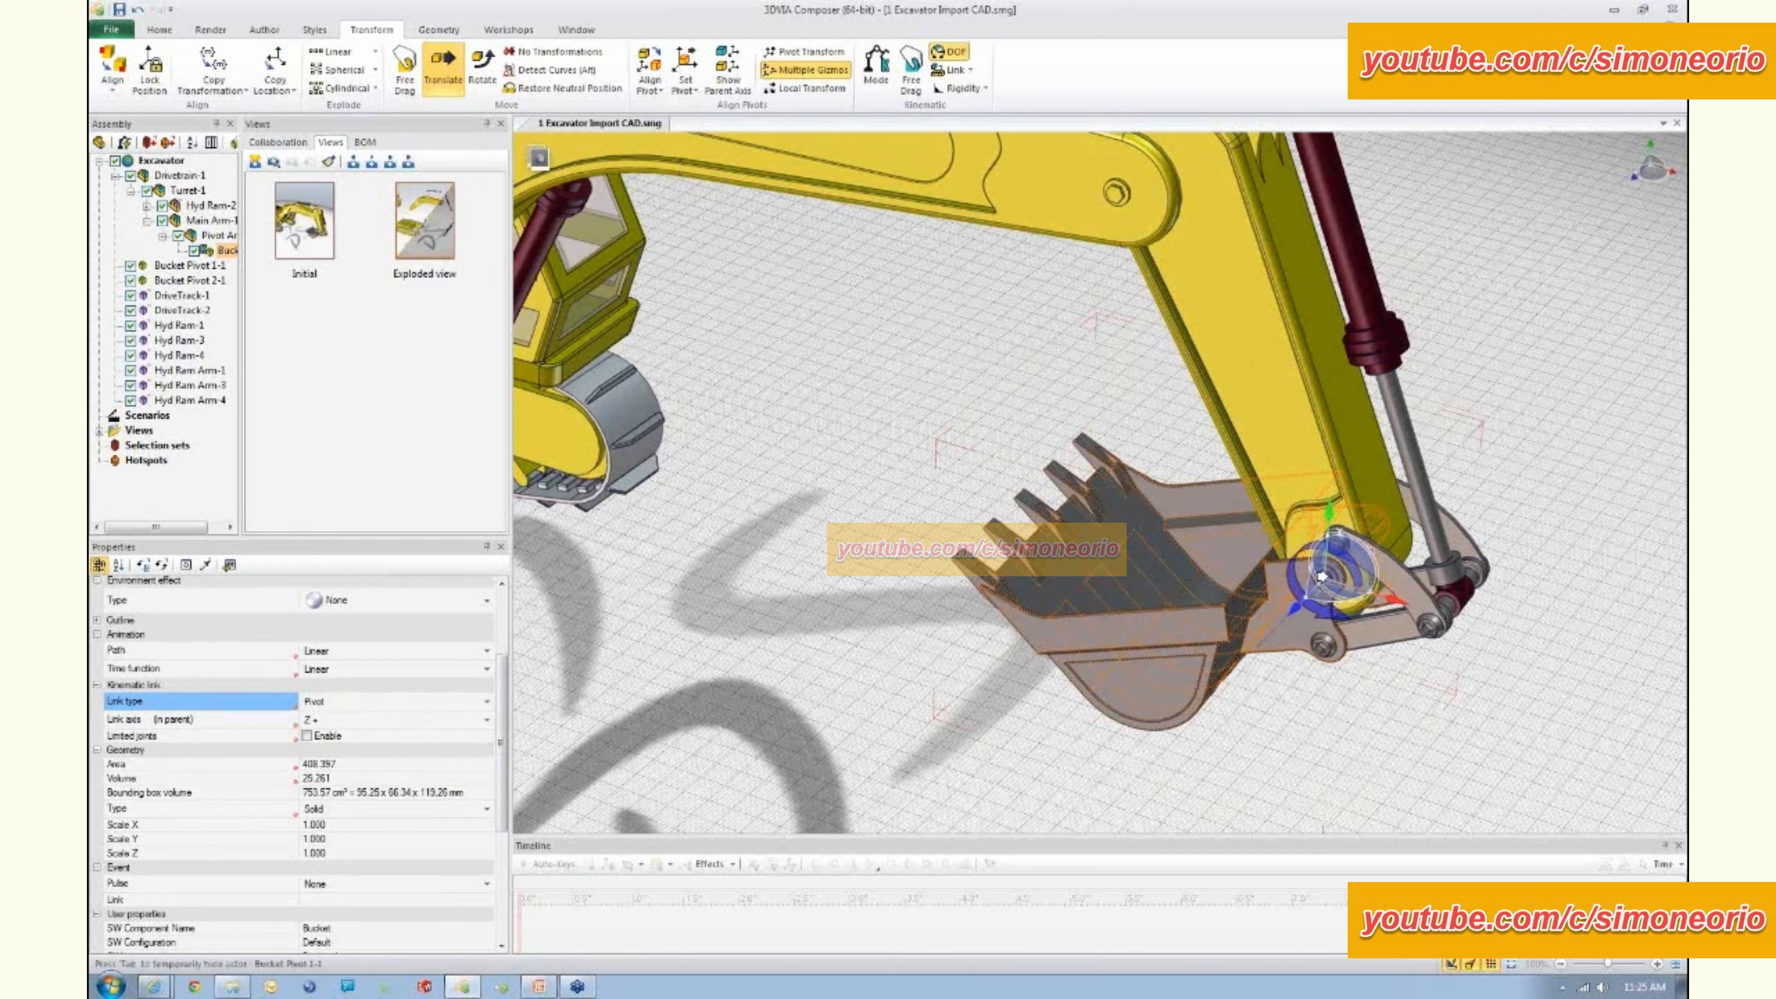
right_drag(1336, 570, 1313, 573)
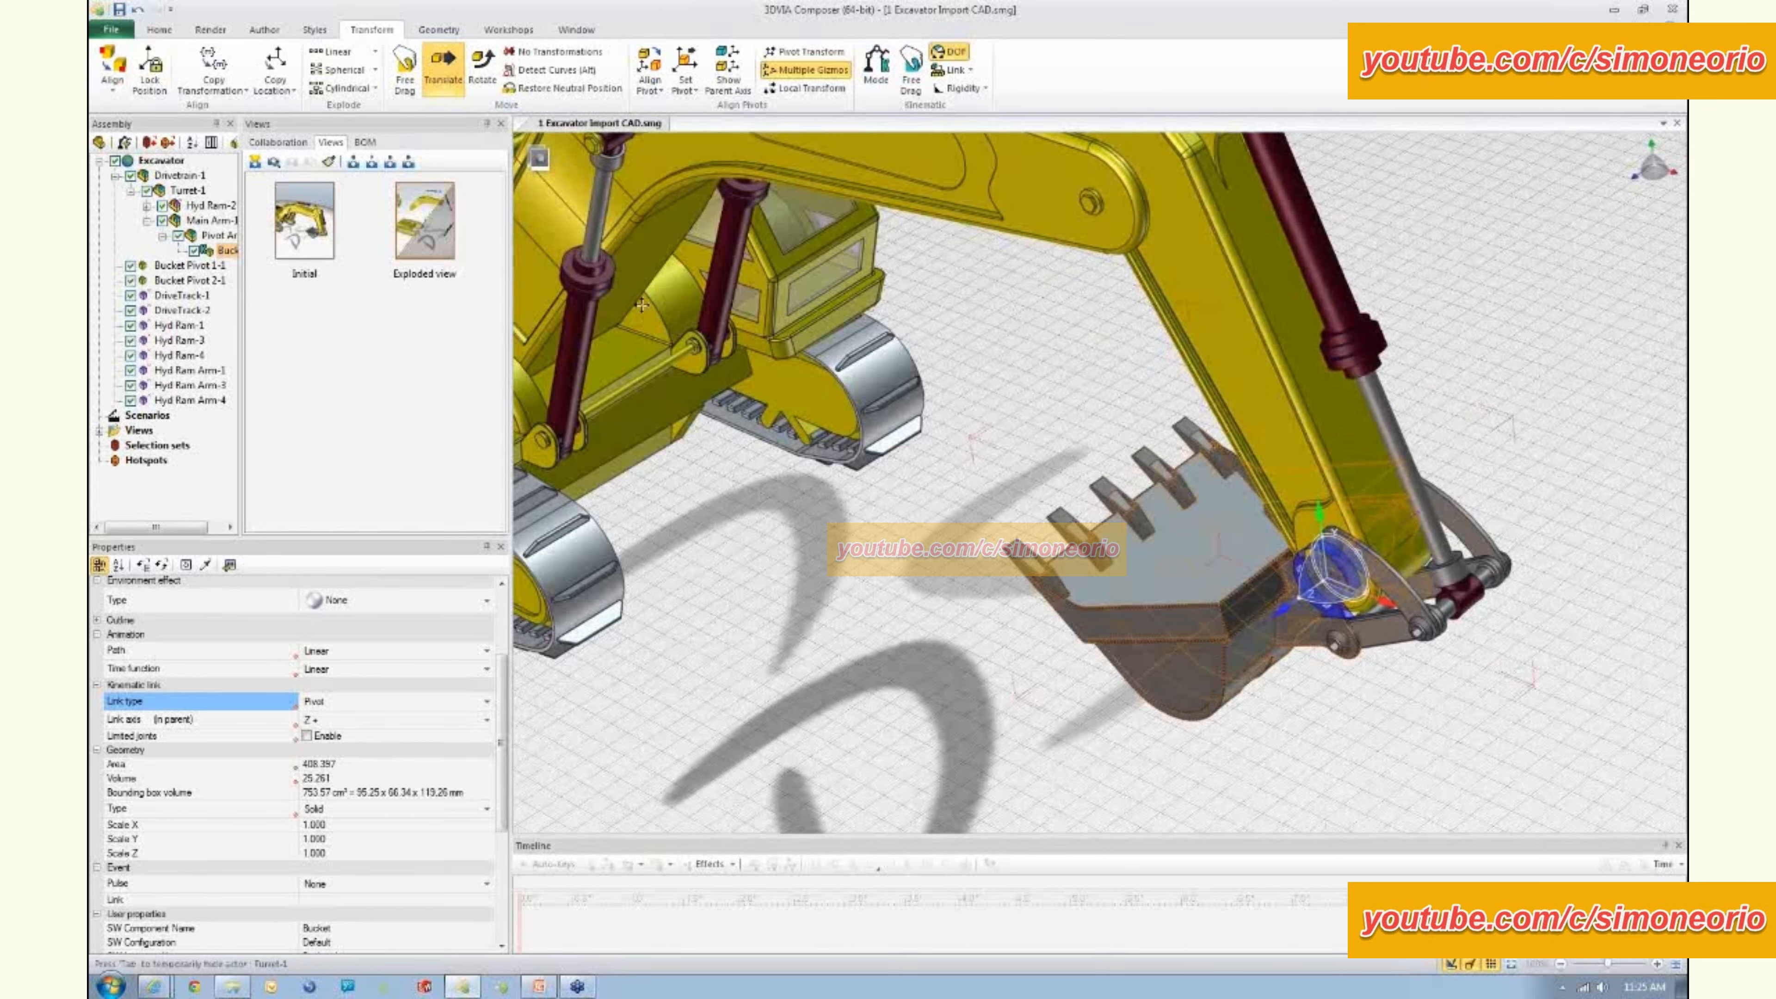
middle_drag(641, 305, 930, 464)
right_drag(927, 462, 938, 452)
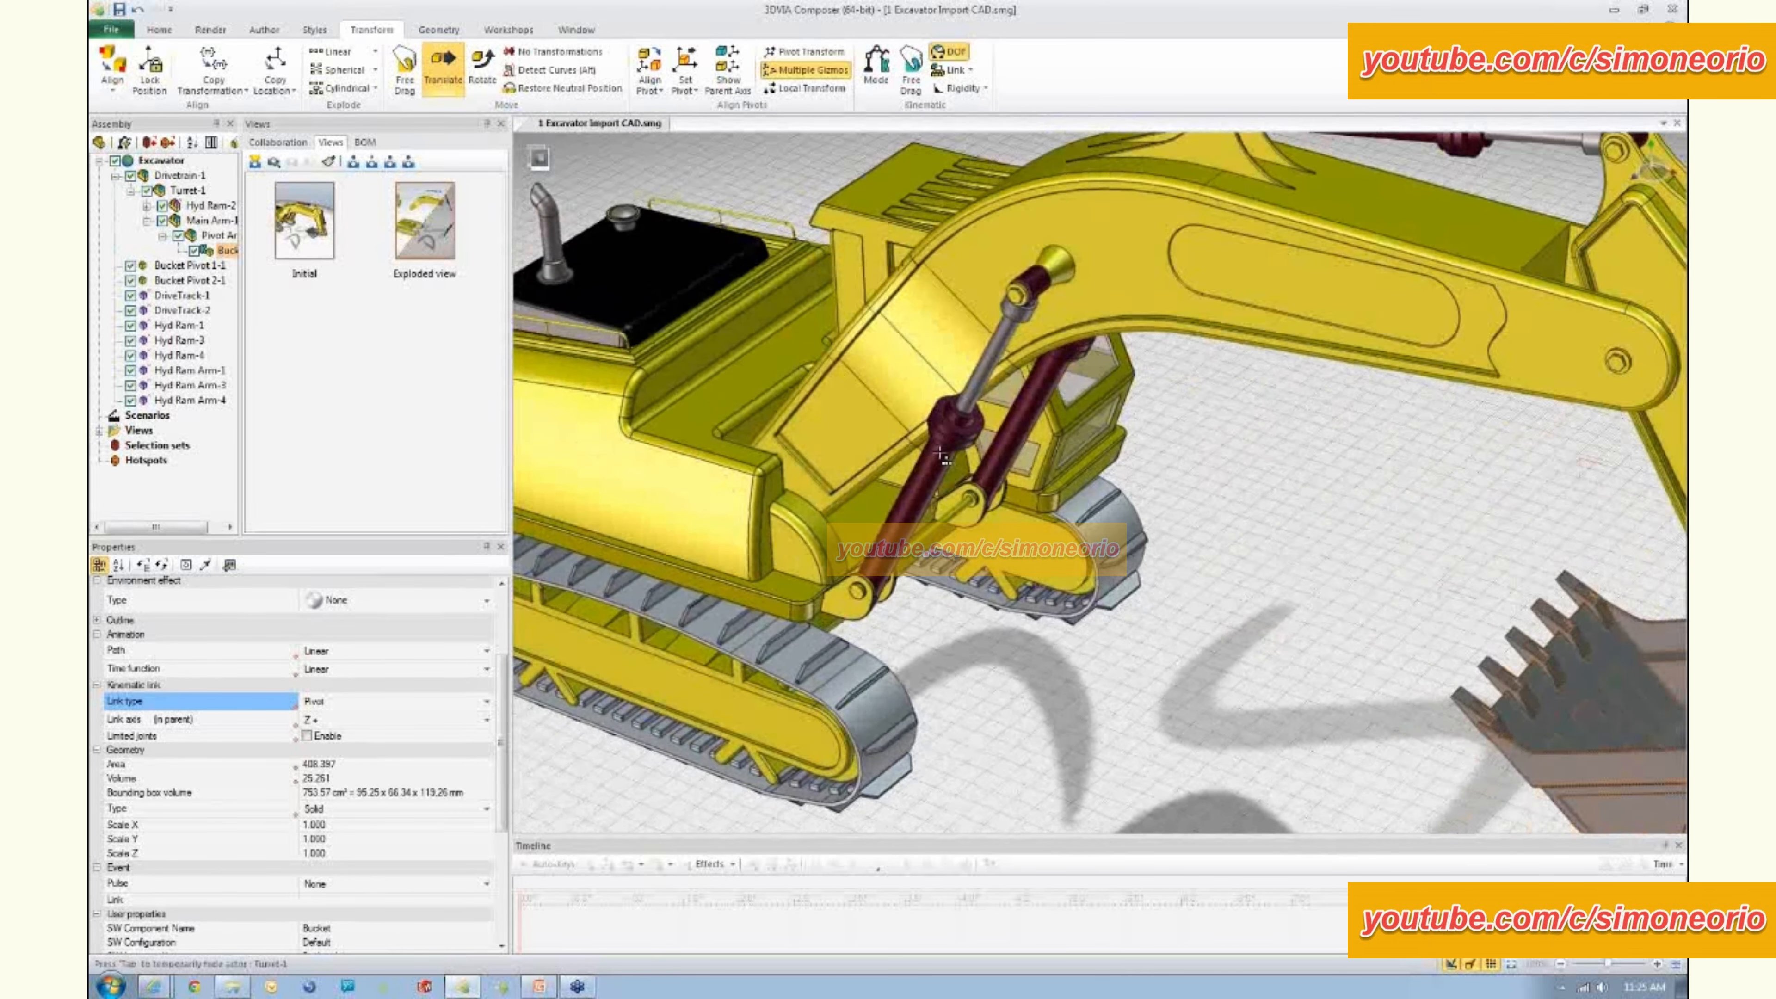
- Set the pivot of Hyd Ram-2 on the axis of its lower pin joint and set its kinematic link type to Pivot
click(909, 529)
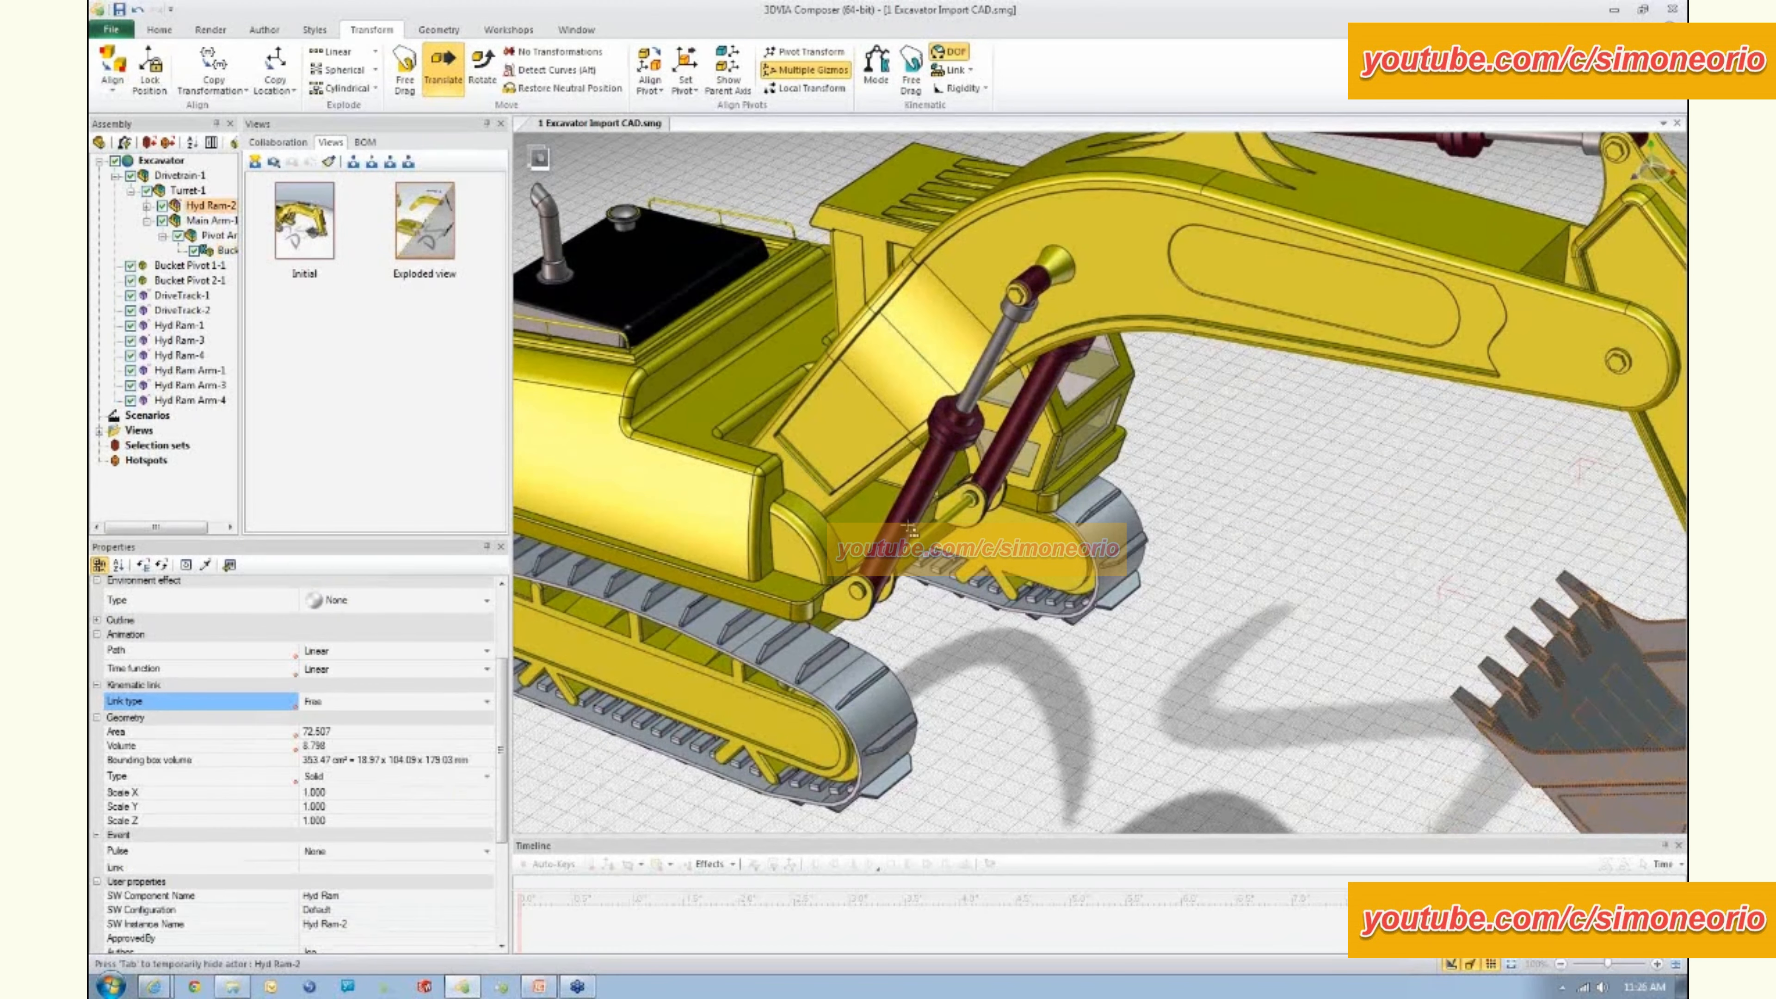
scroll(908, 531, up, 2)
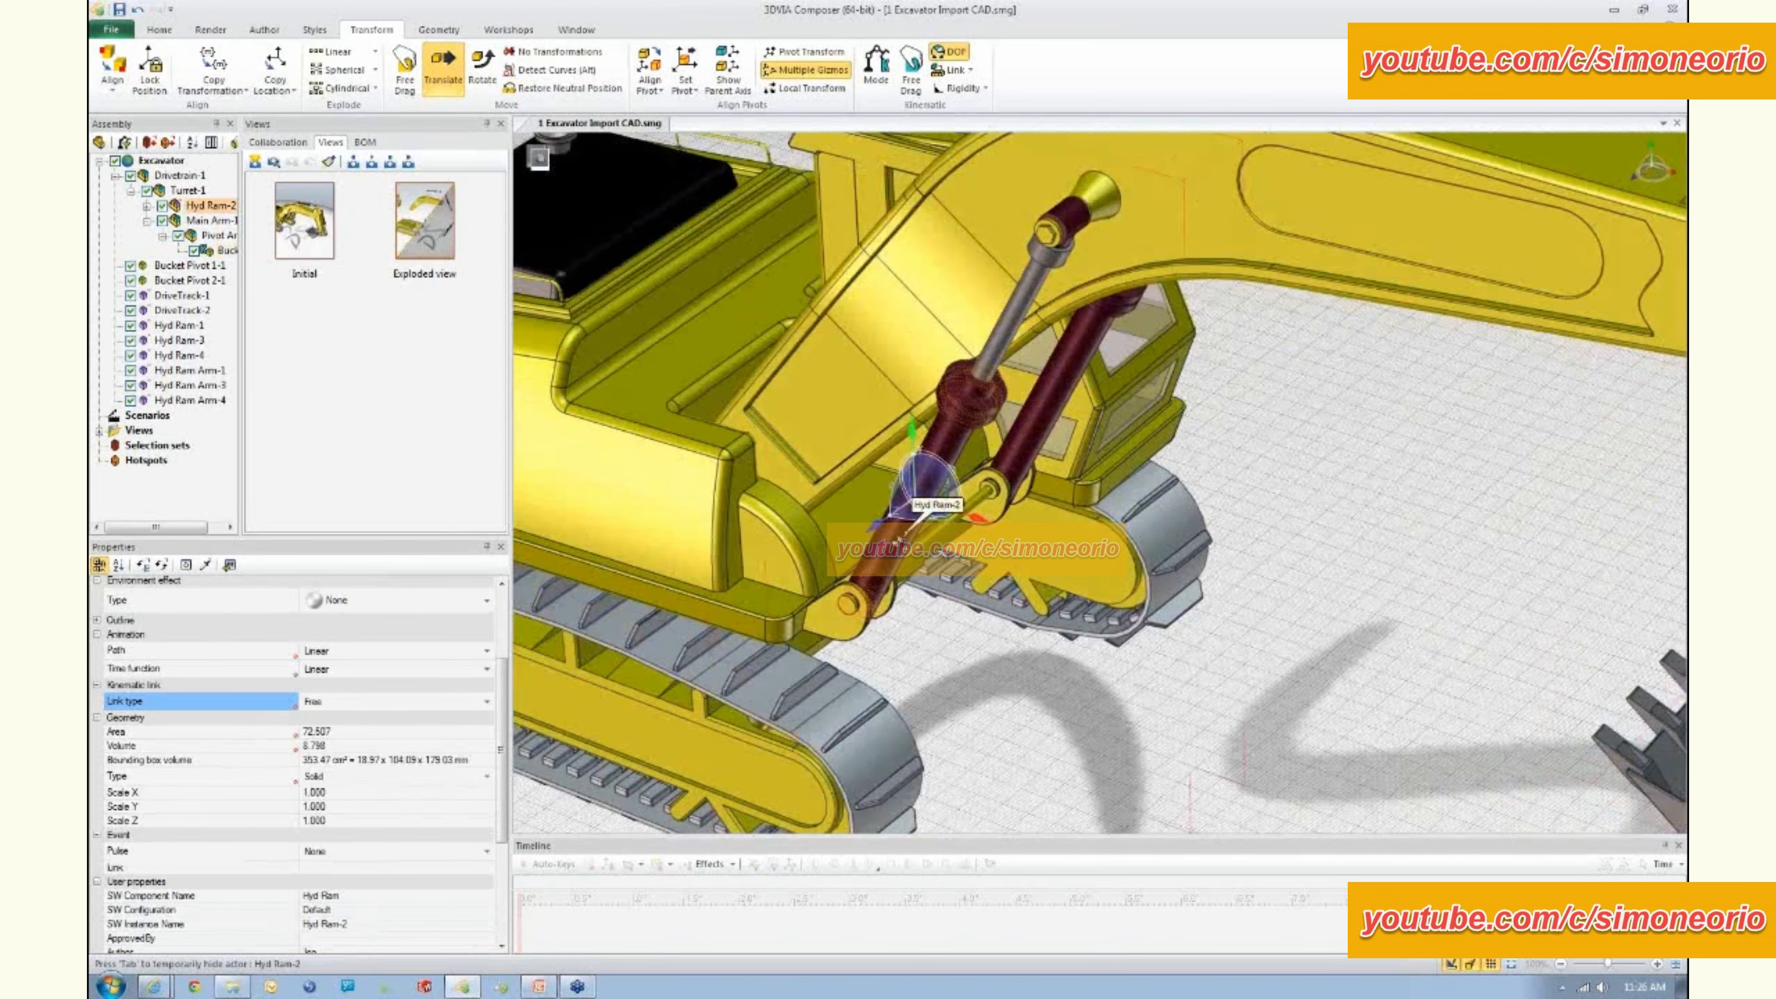
click(685, 88)
click(699, 147)
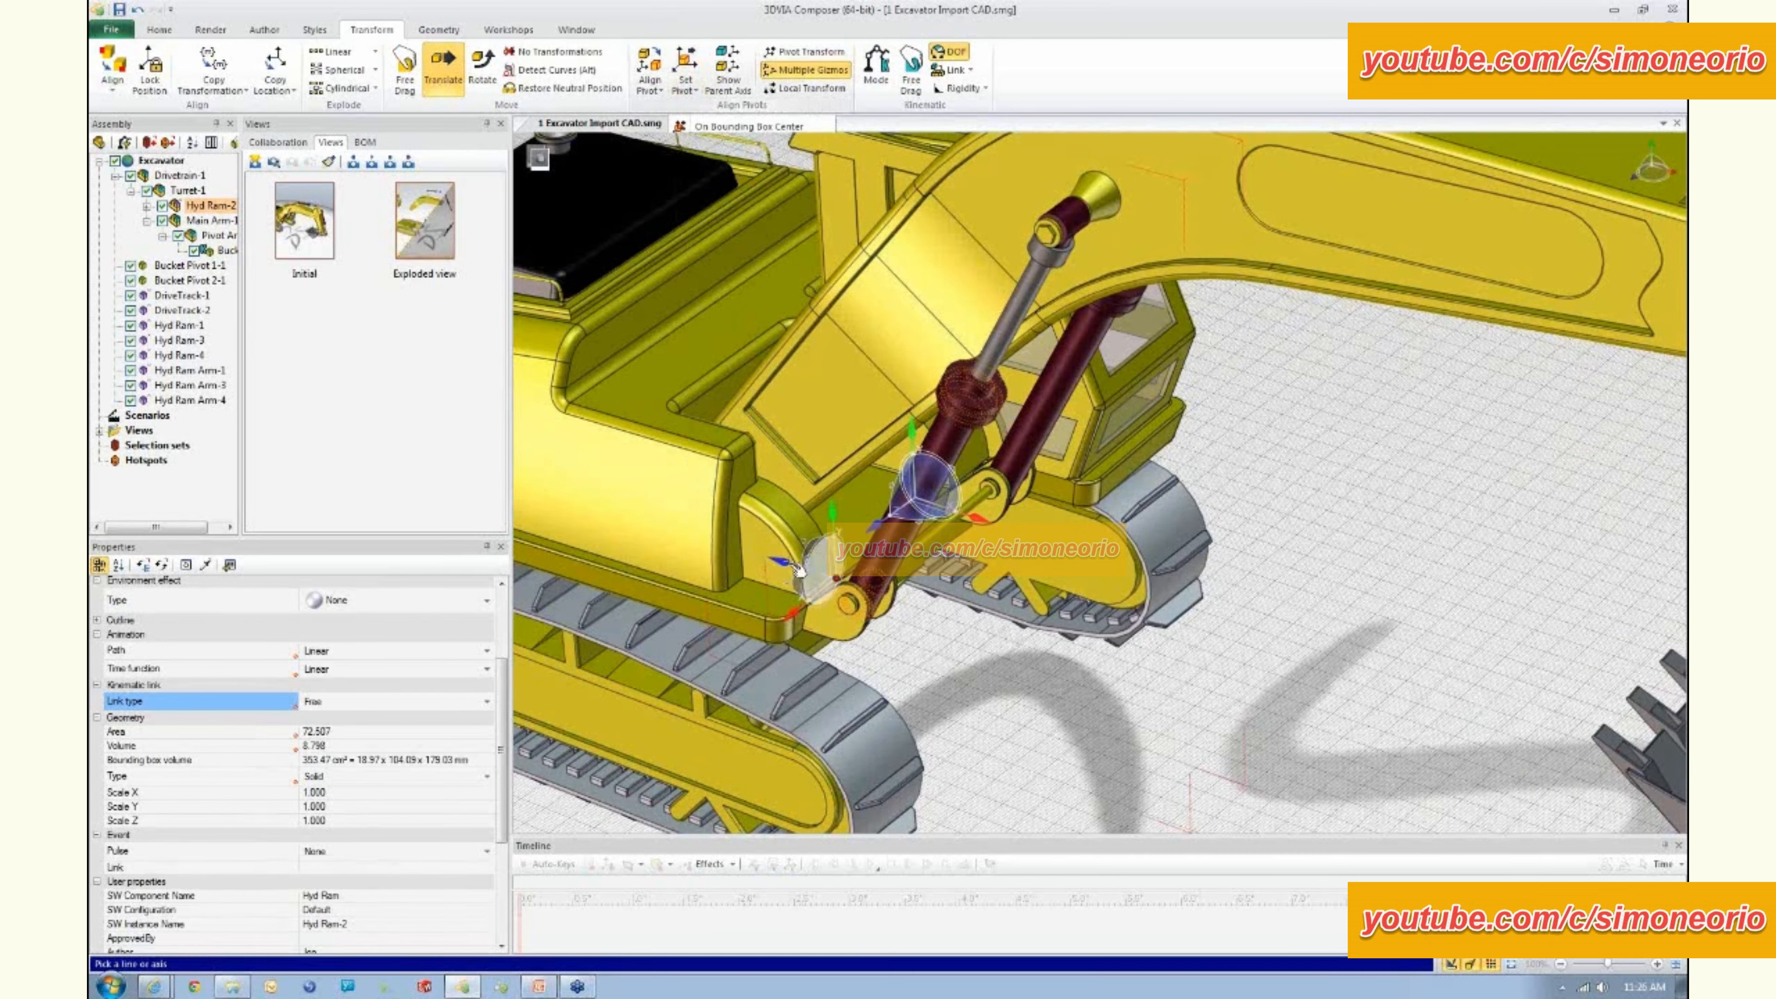
click(847, 611)
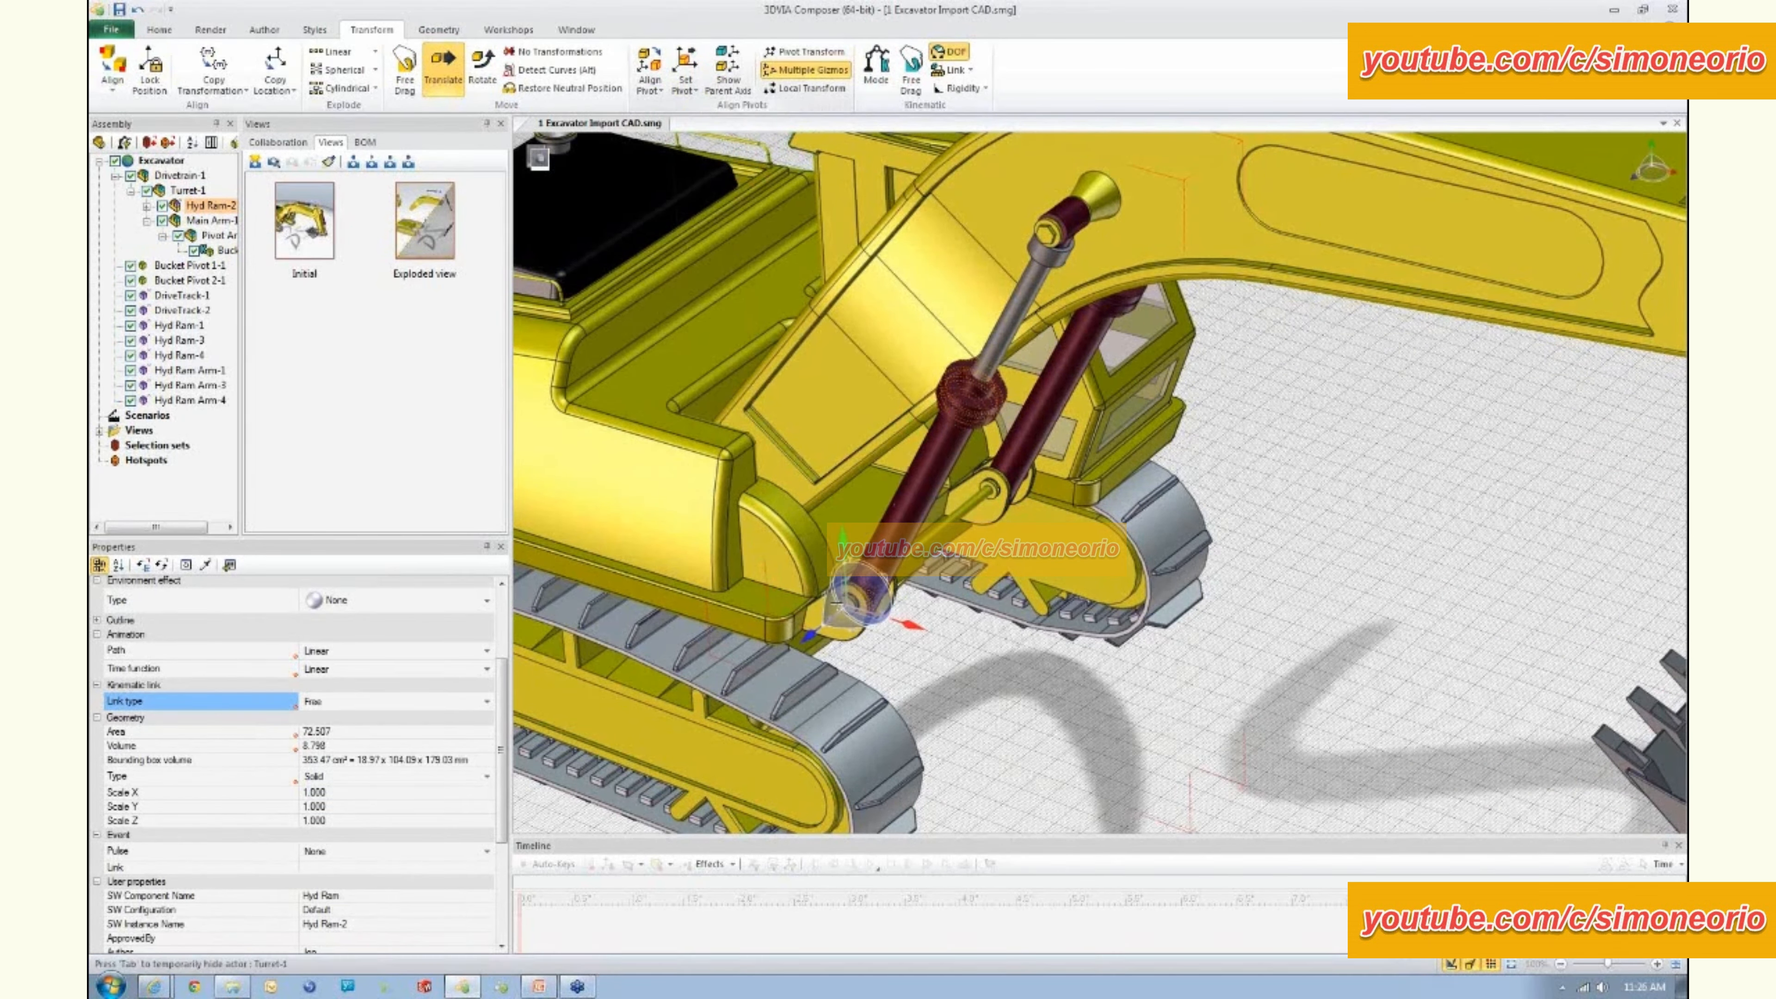
click(486, 701)
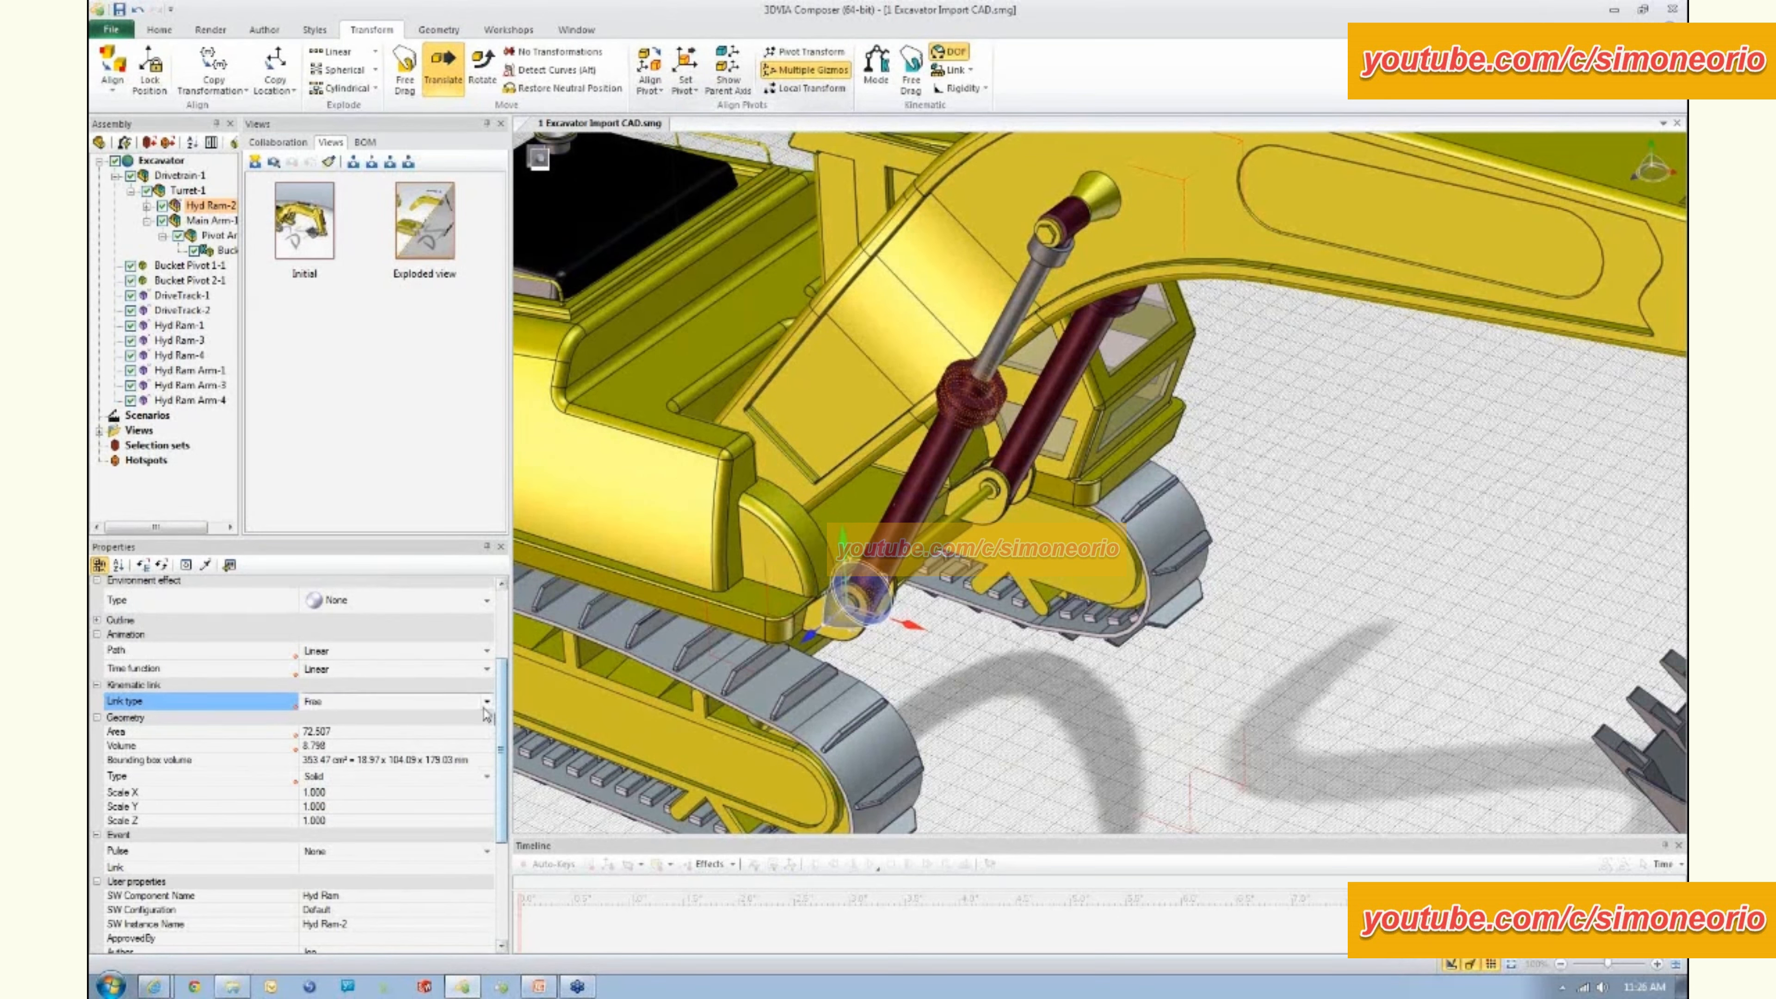
click(486, 701)
click(485, 729)
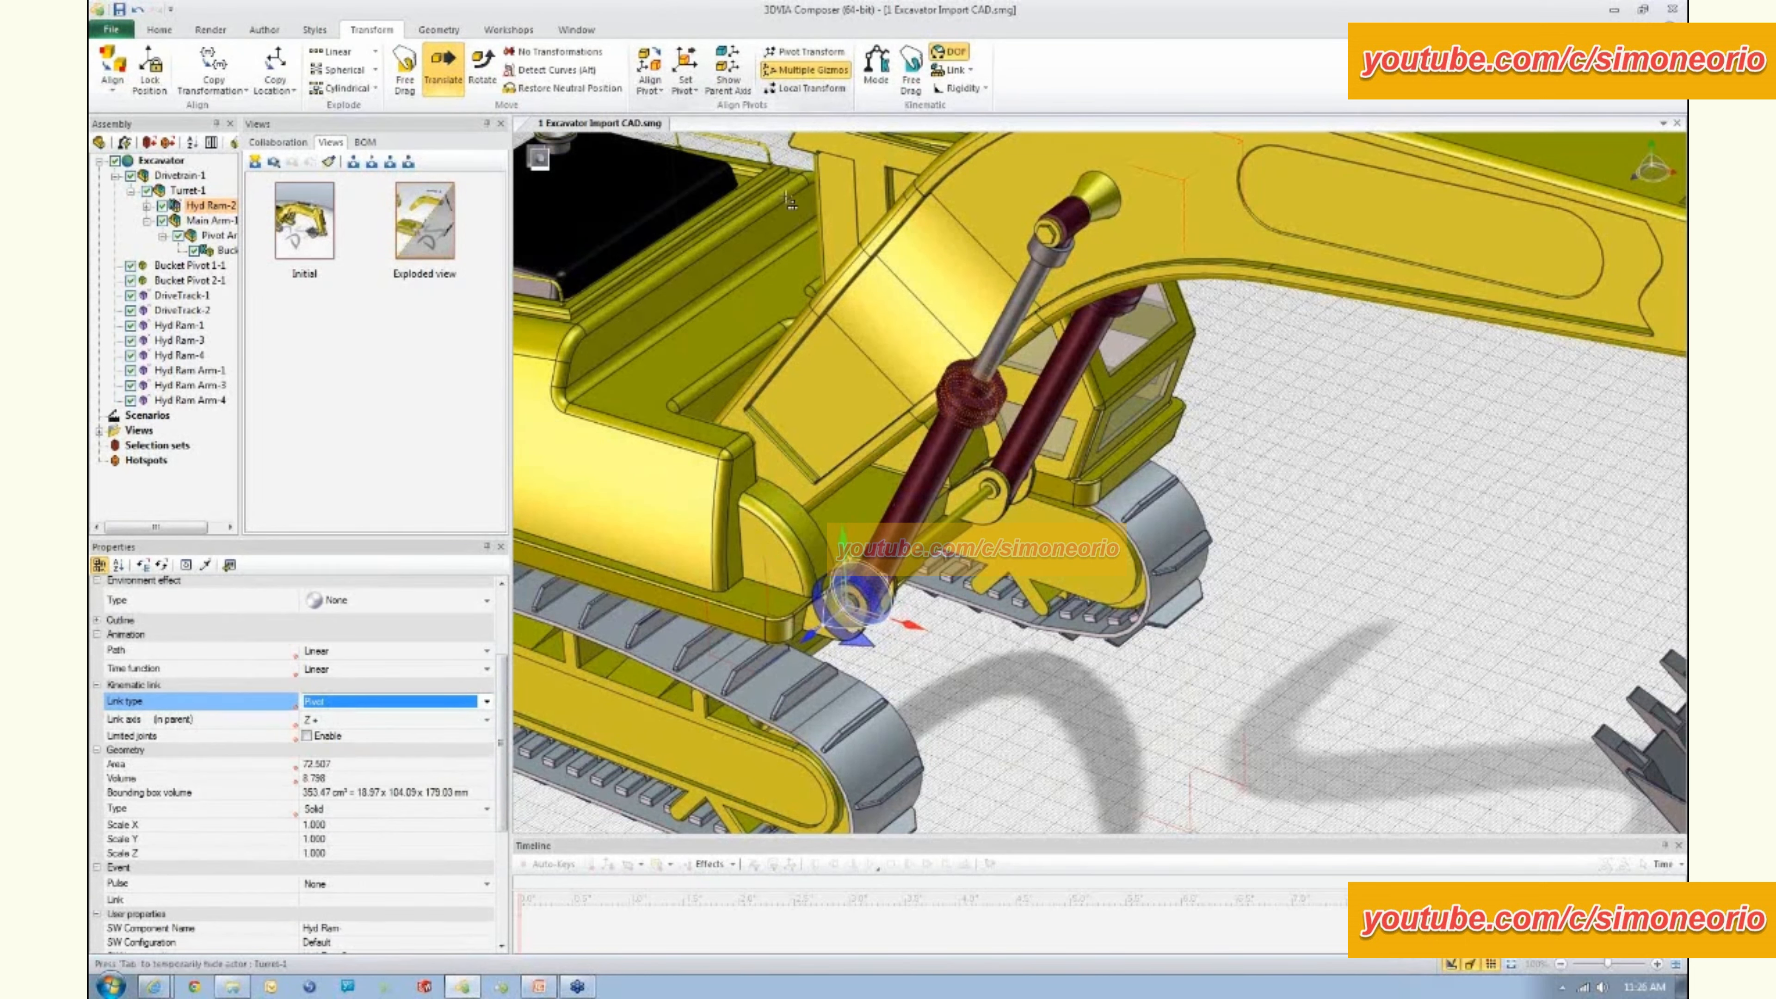
- Align the pivot of Hyd Ram-2 with its cylinder's line axis and compare it with the parent axis
click(657, 96)
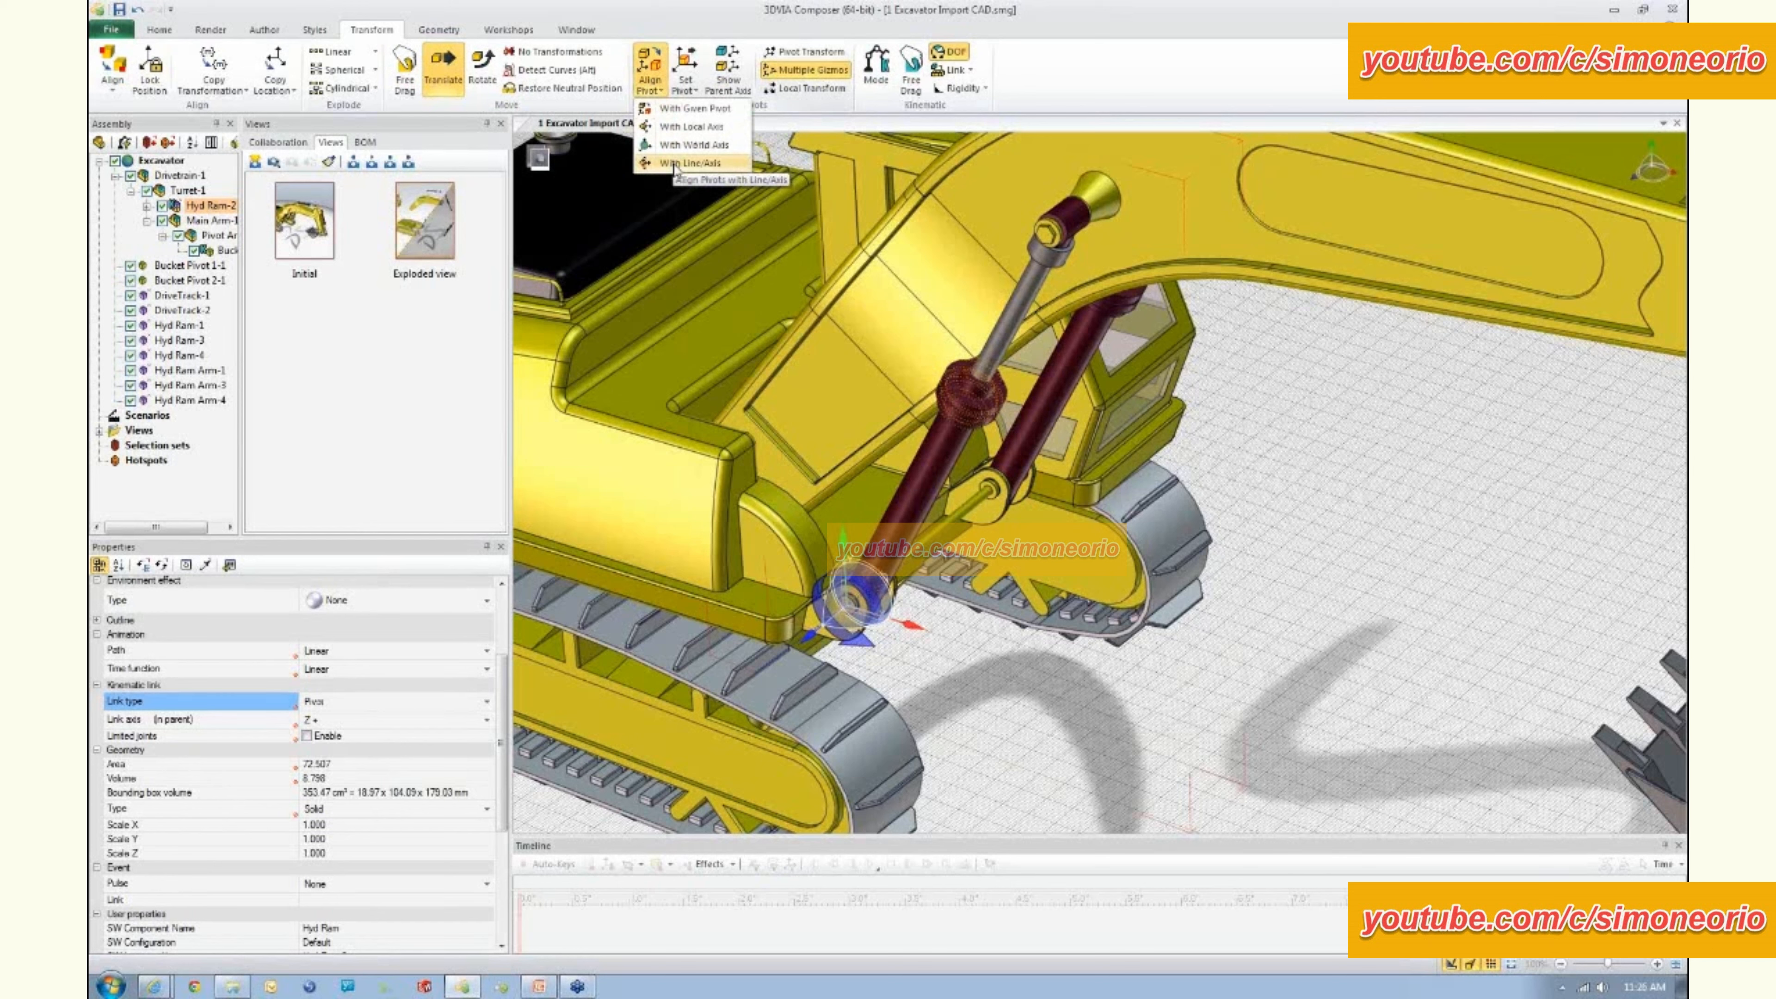
click(689, 163)
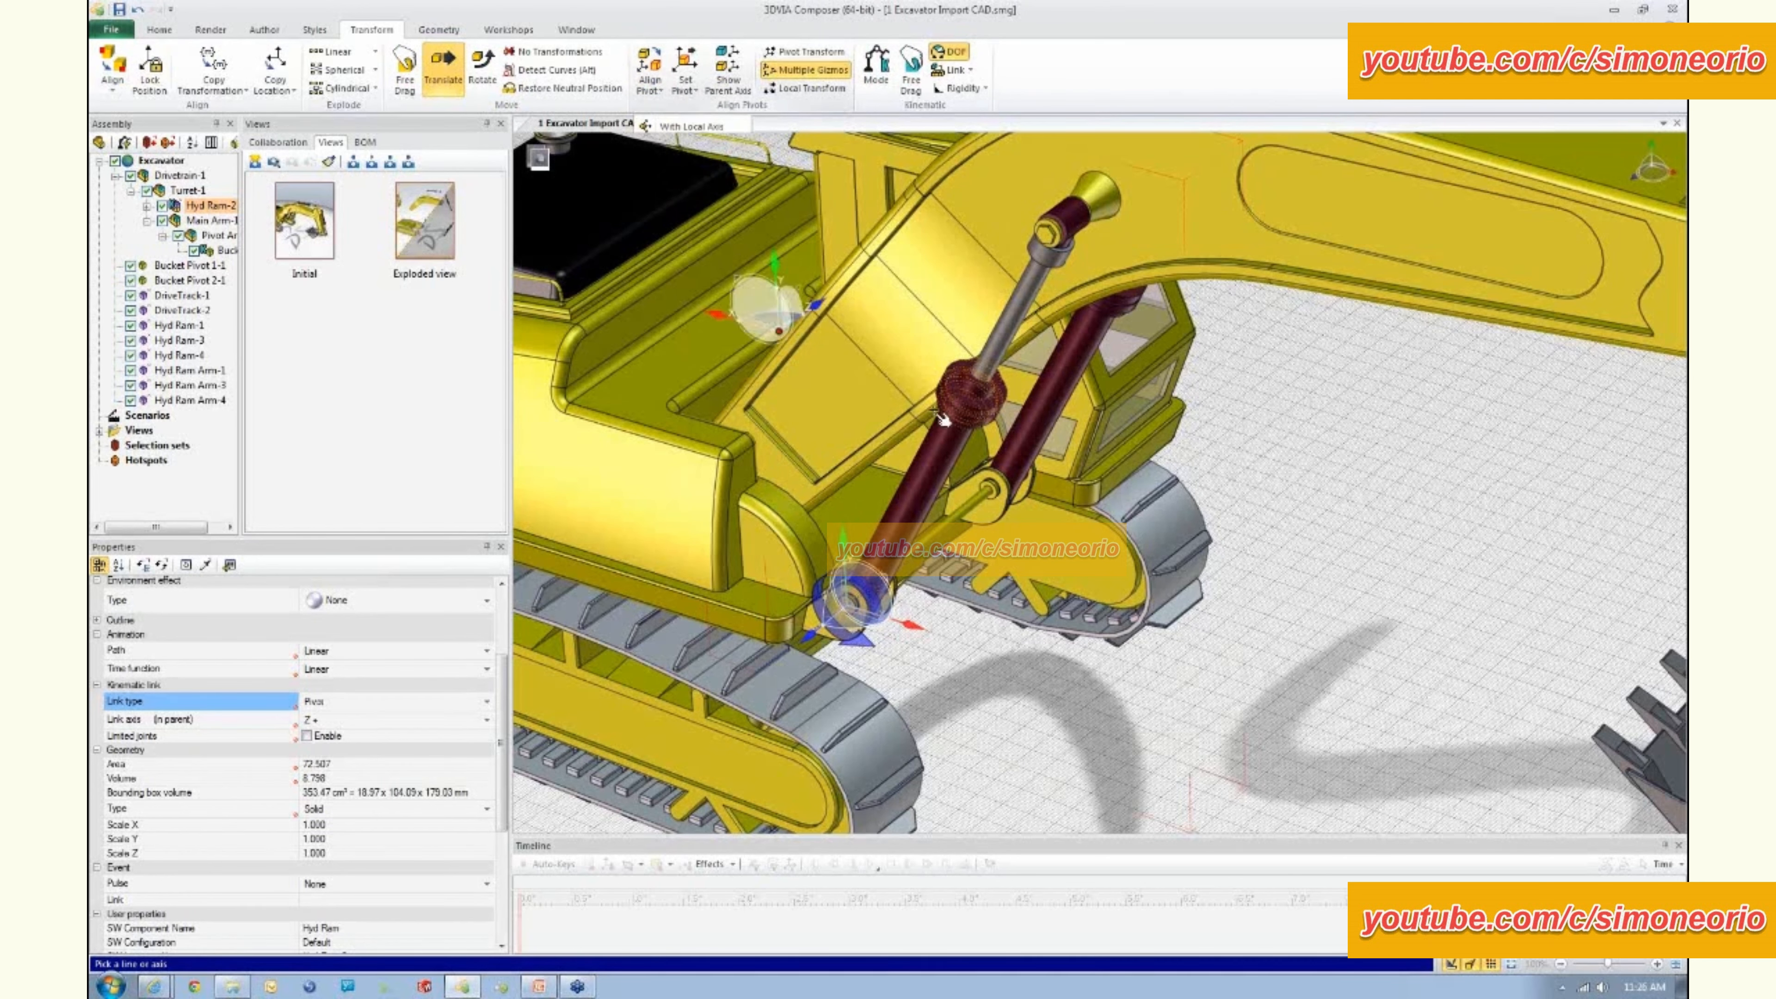
click(967, 420)
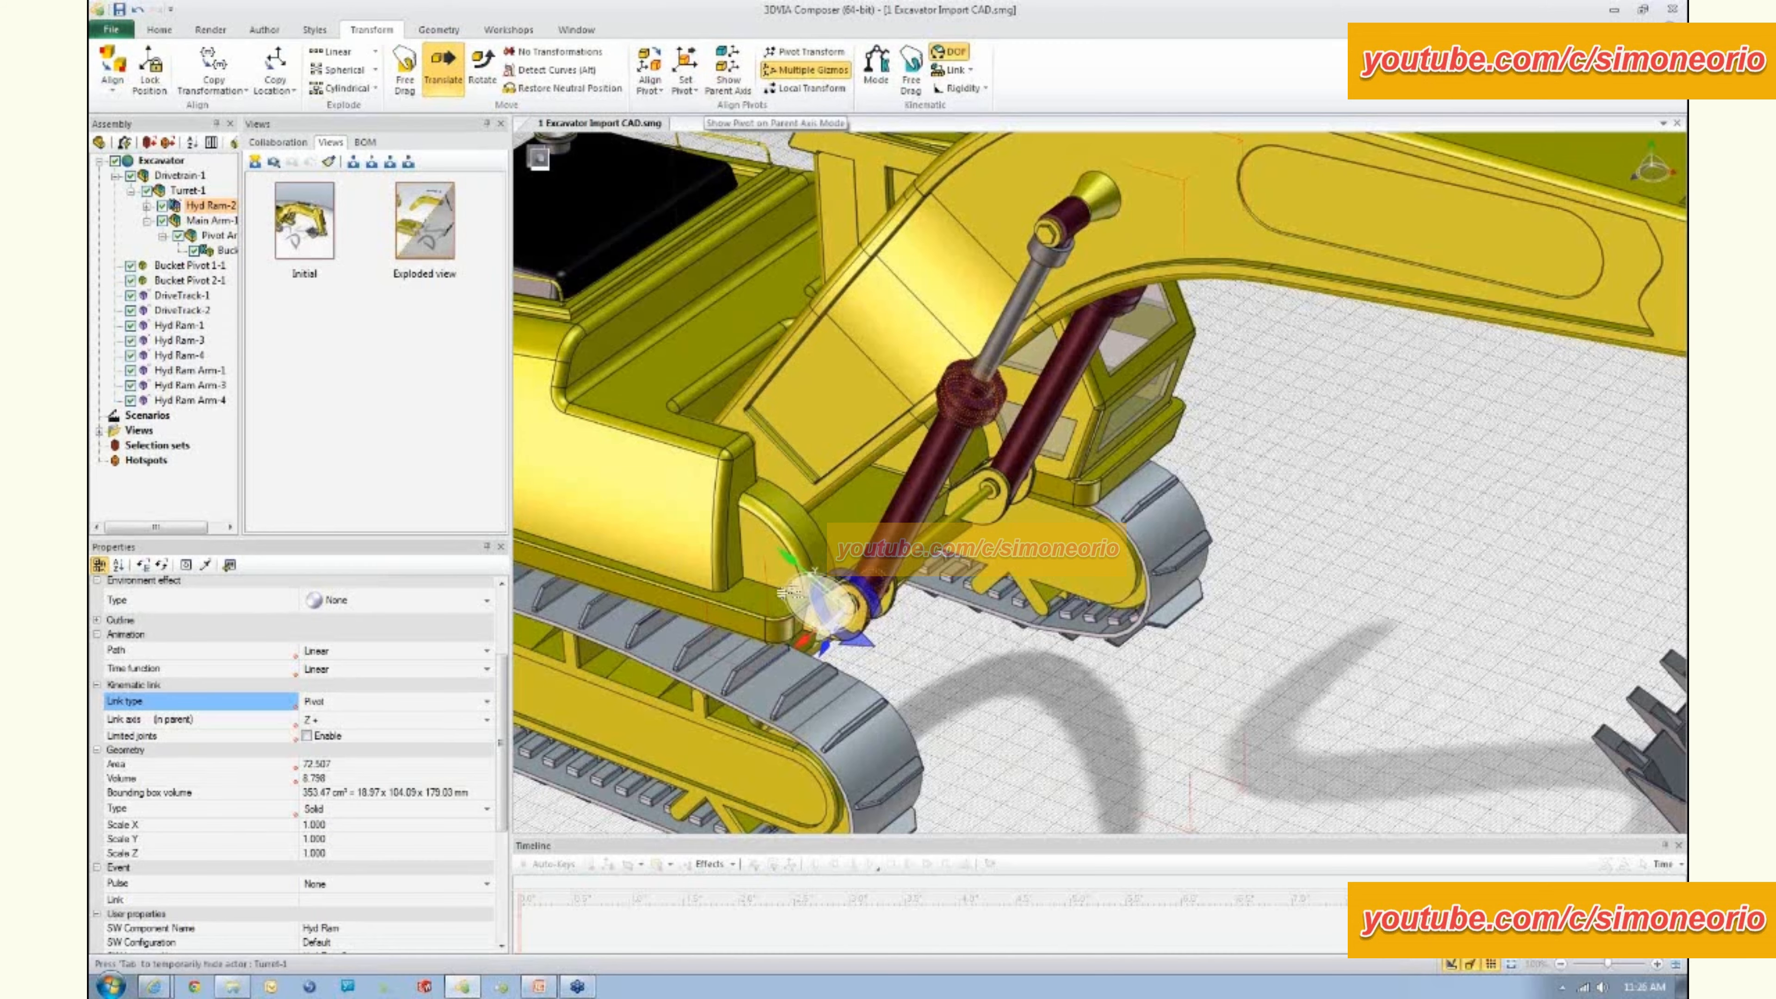
scroll(789, 592, up, 2)
scroll(789, 592, down, 2)
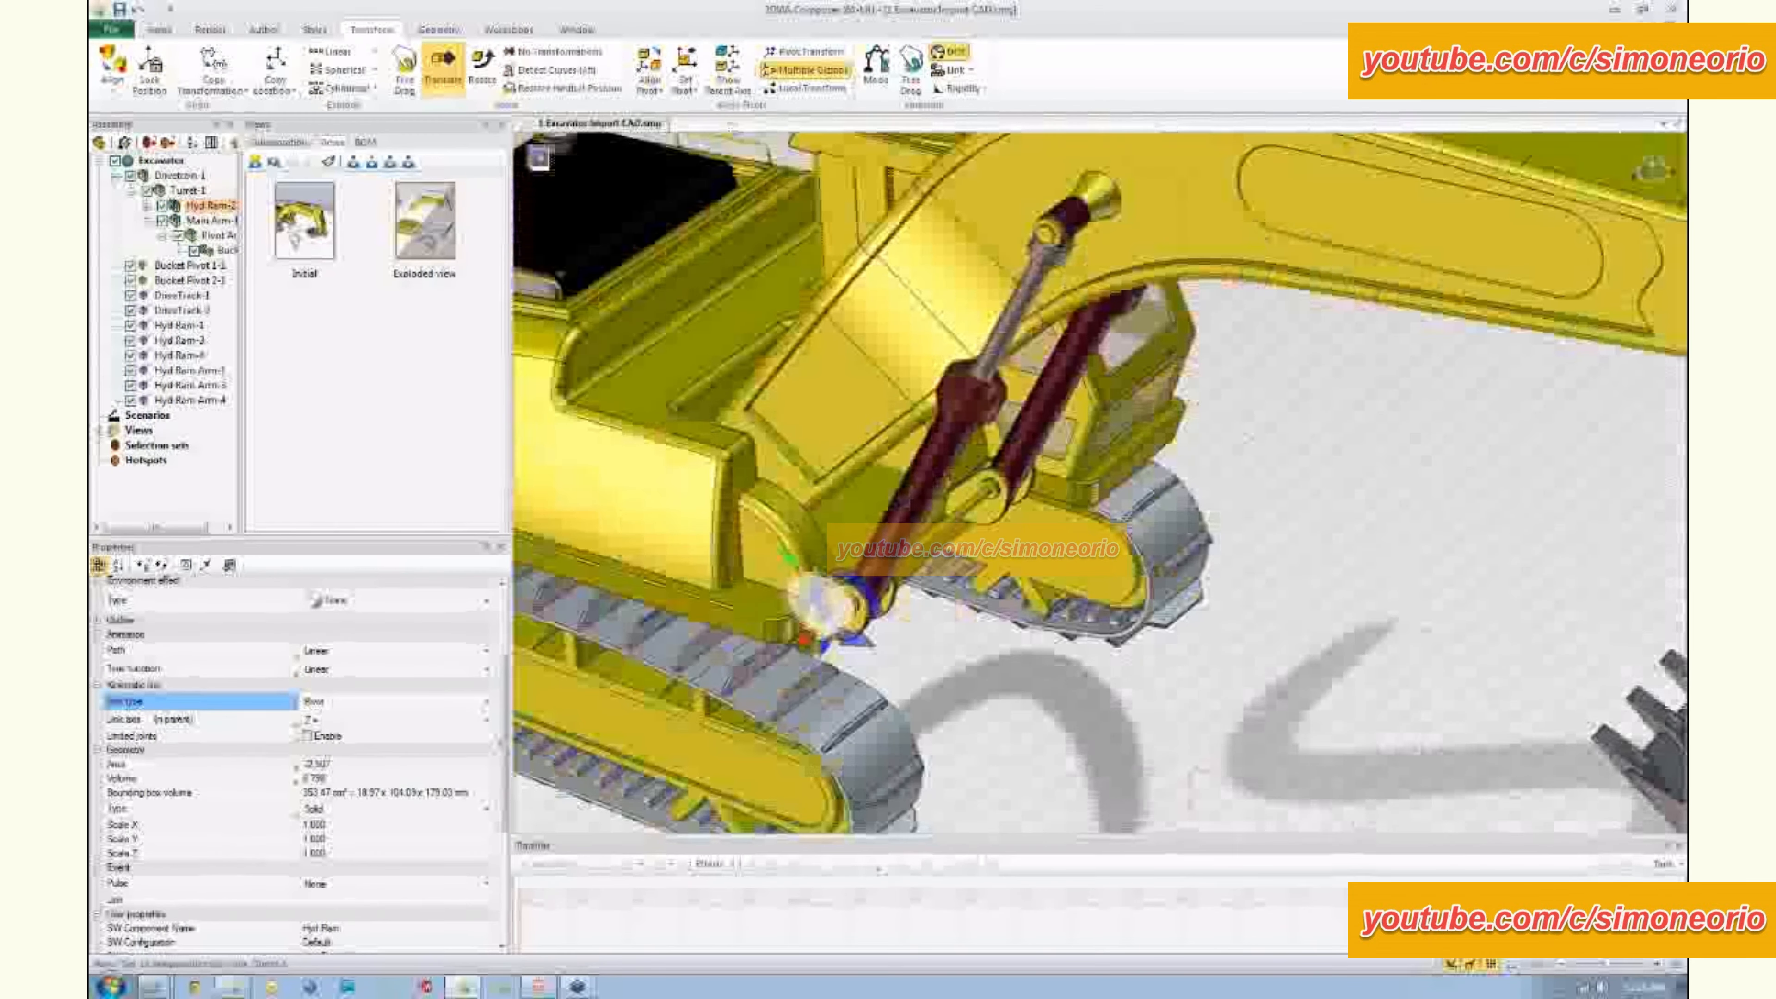
click(746, 84)
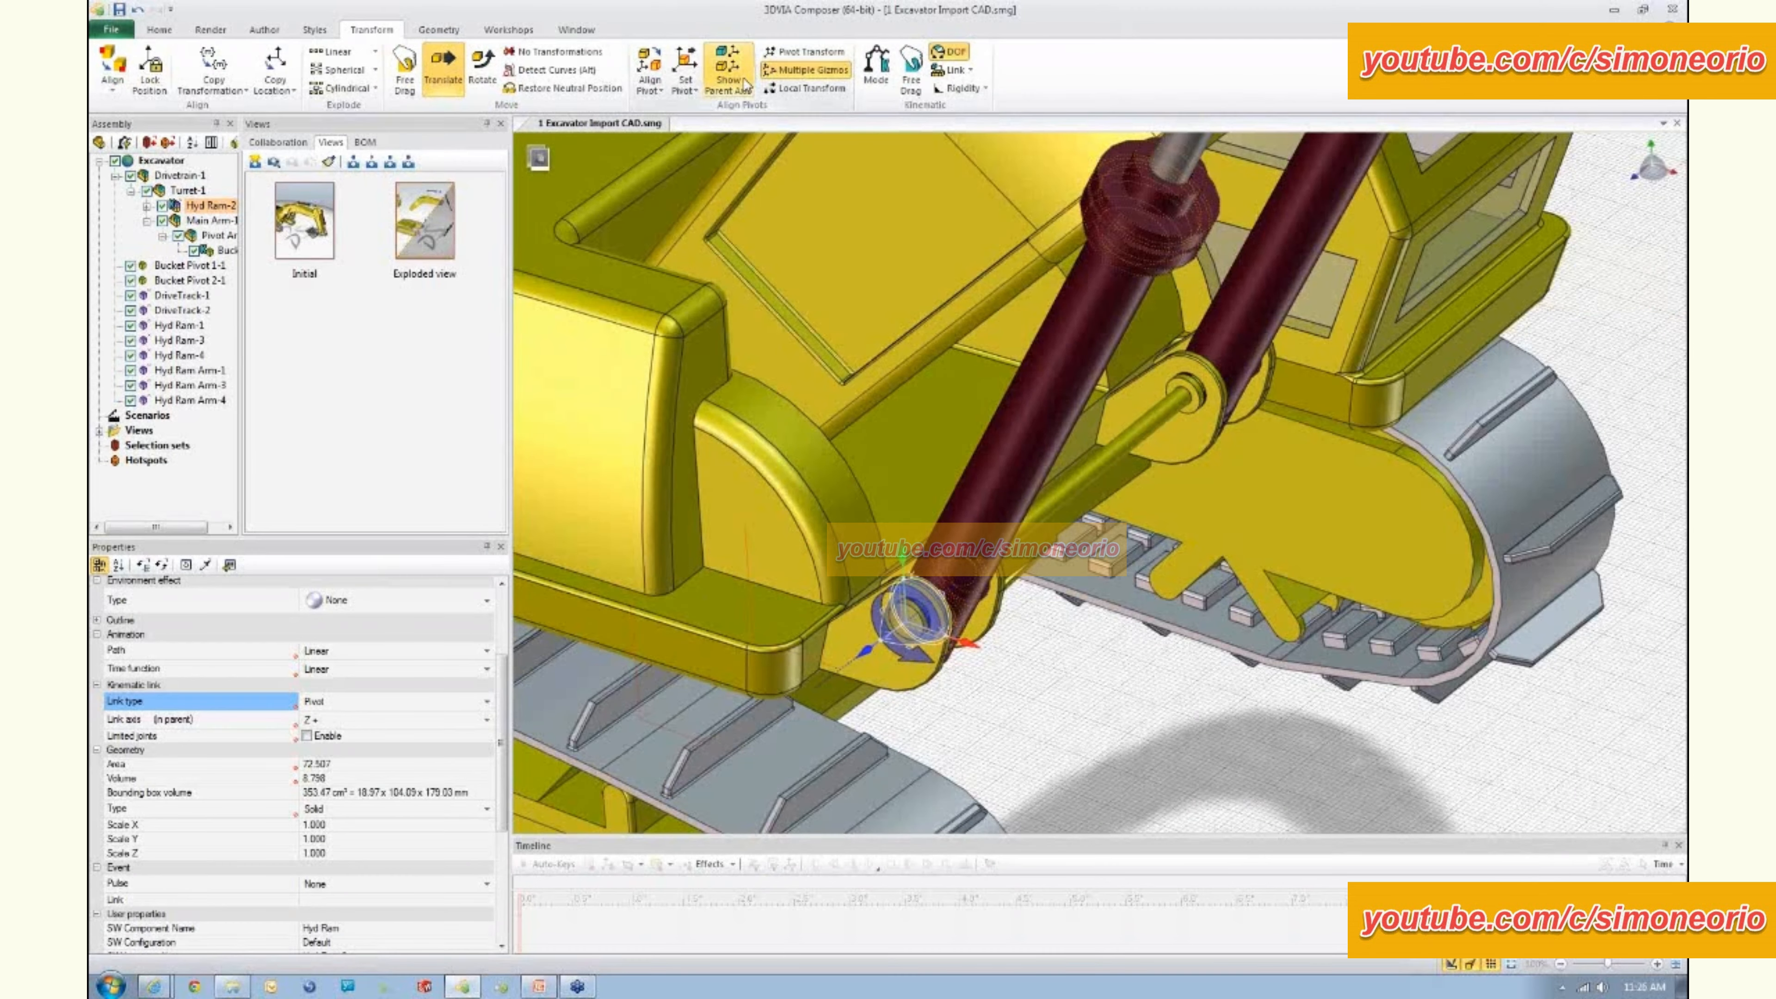
click(746, 84)
scroll(1118, 361, down, 3)
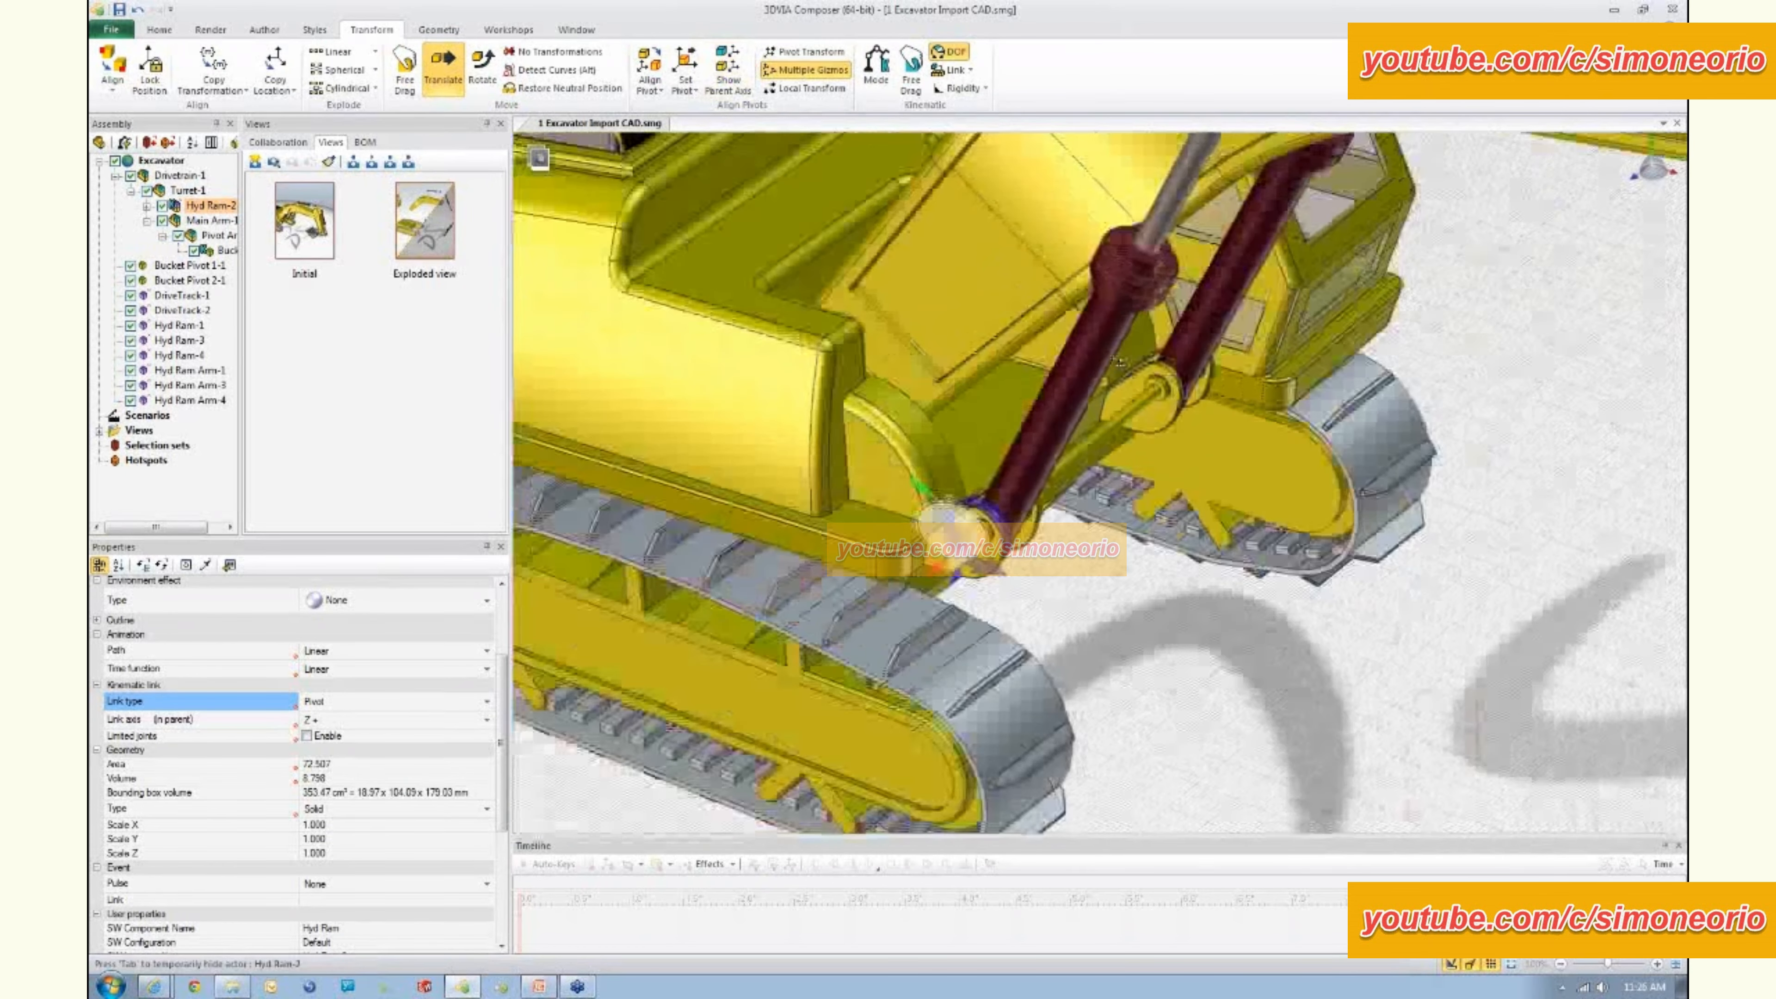
middle_drag(1127, 320, 1042, 440)
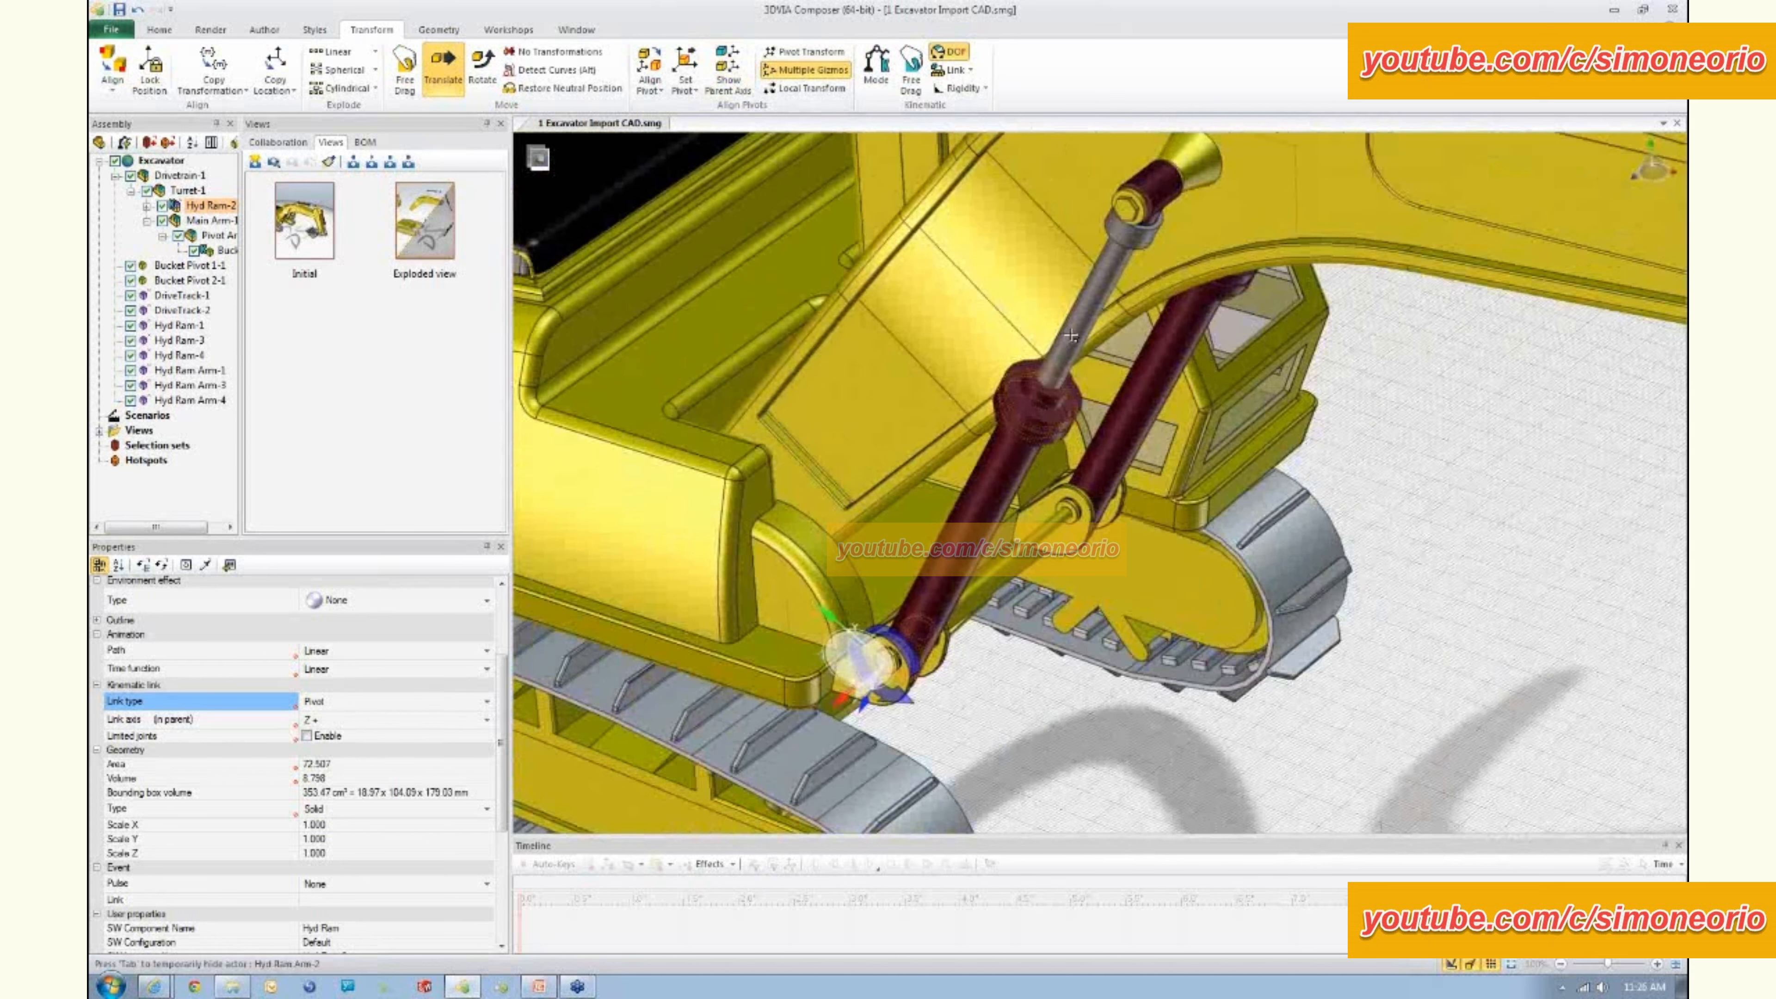
- Align the pivot of the ram's rod, Hyd Ram Arm-2, with that of Hyd Ram-2 and set its link type to Linear
click(1071, 336)
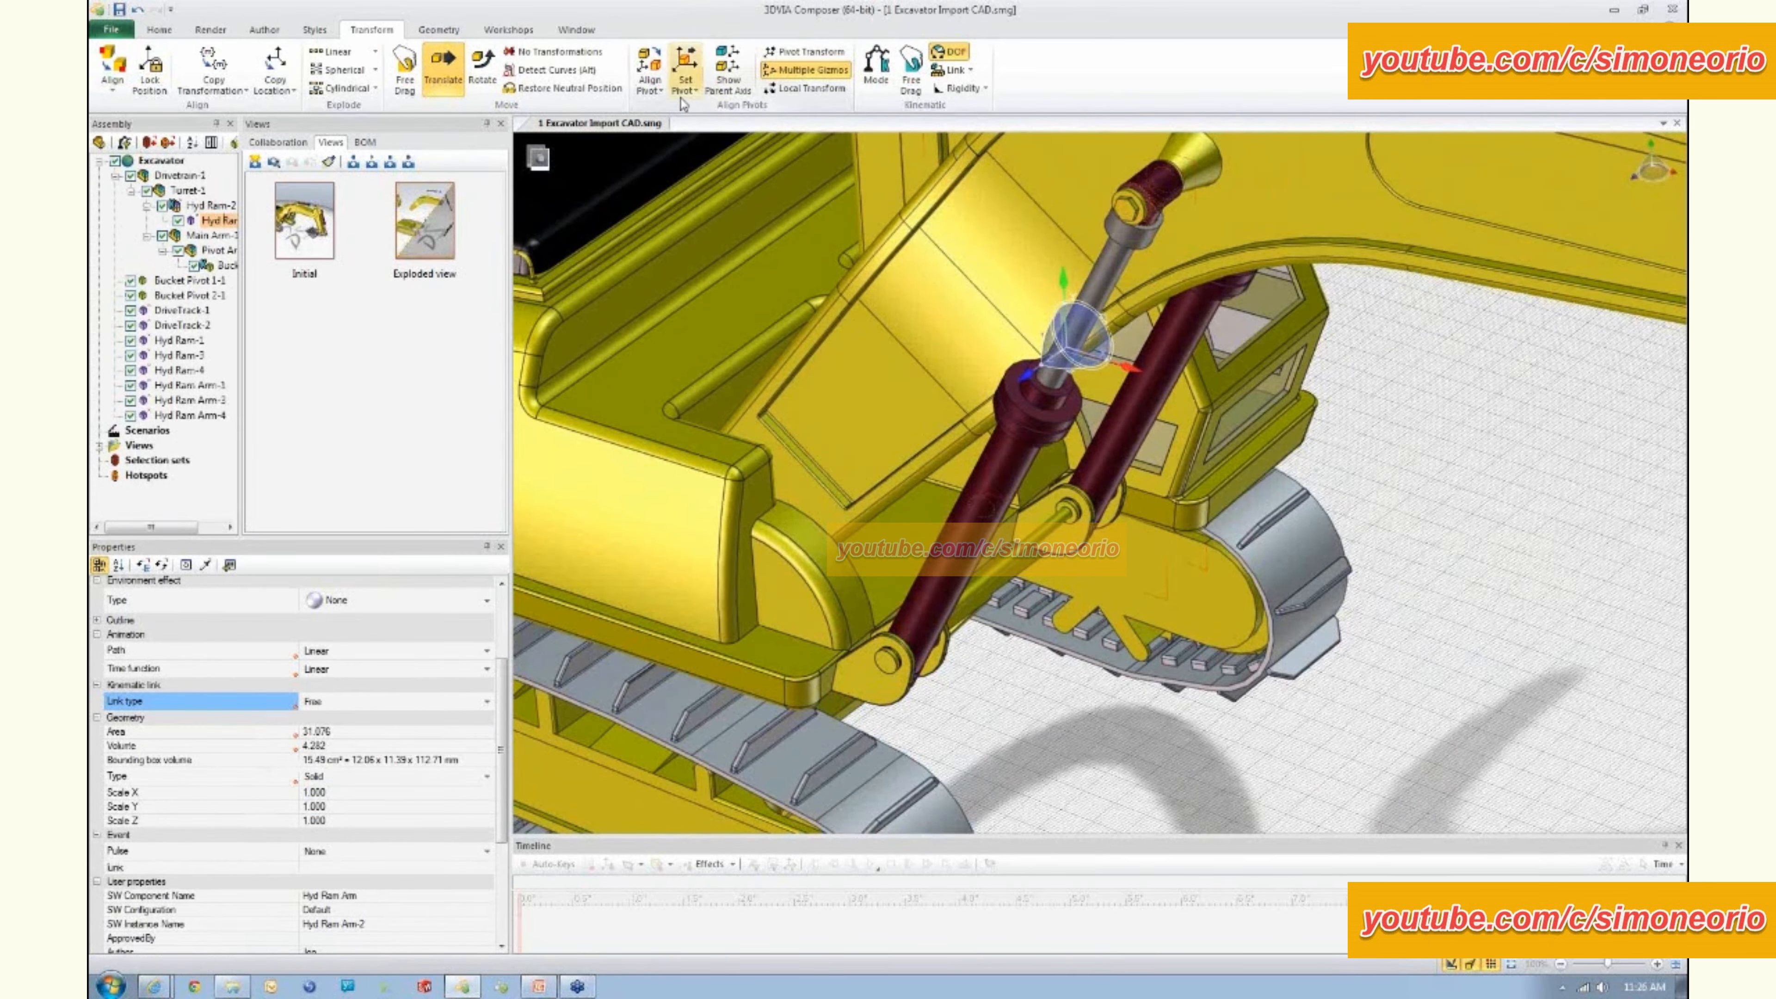
click(654, 91)
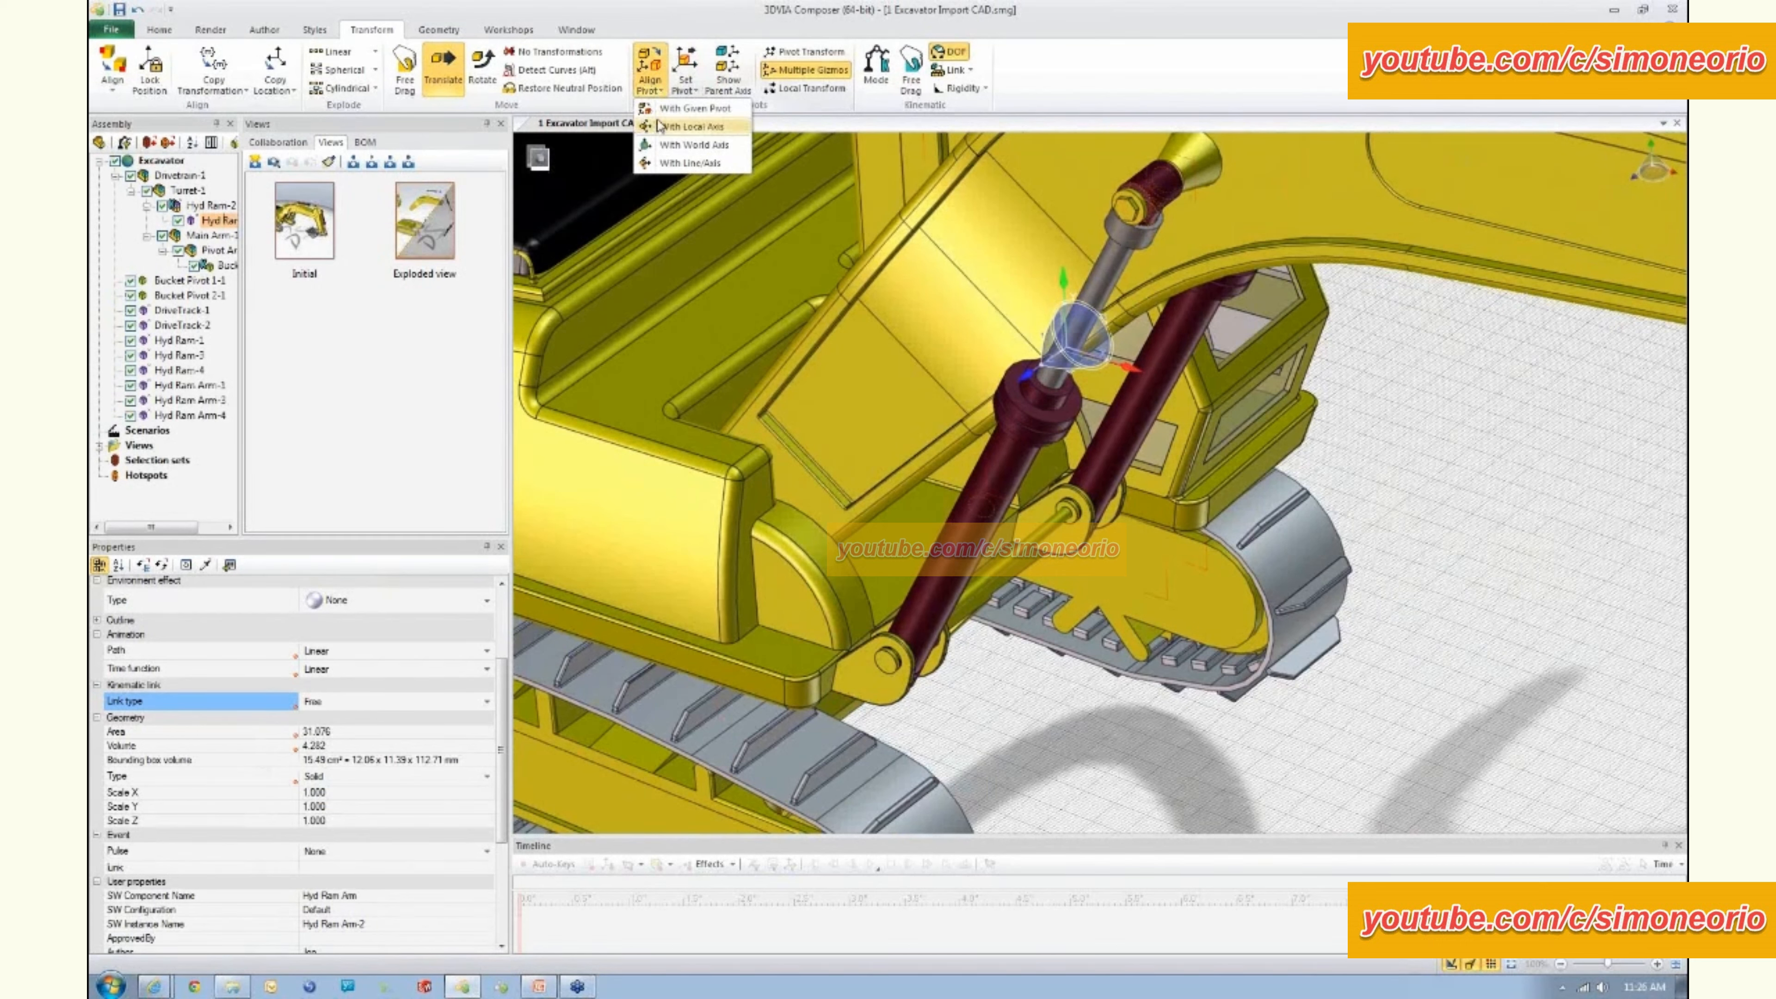
click(694, 108)
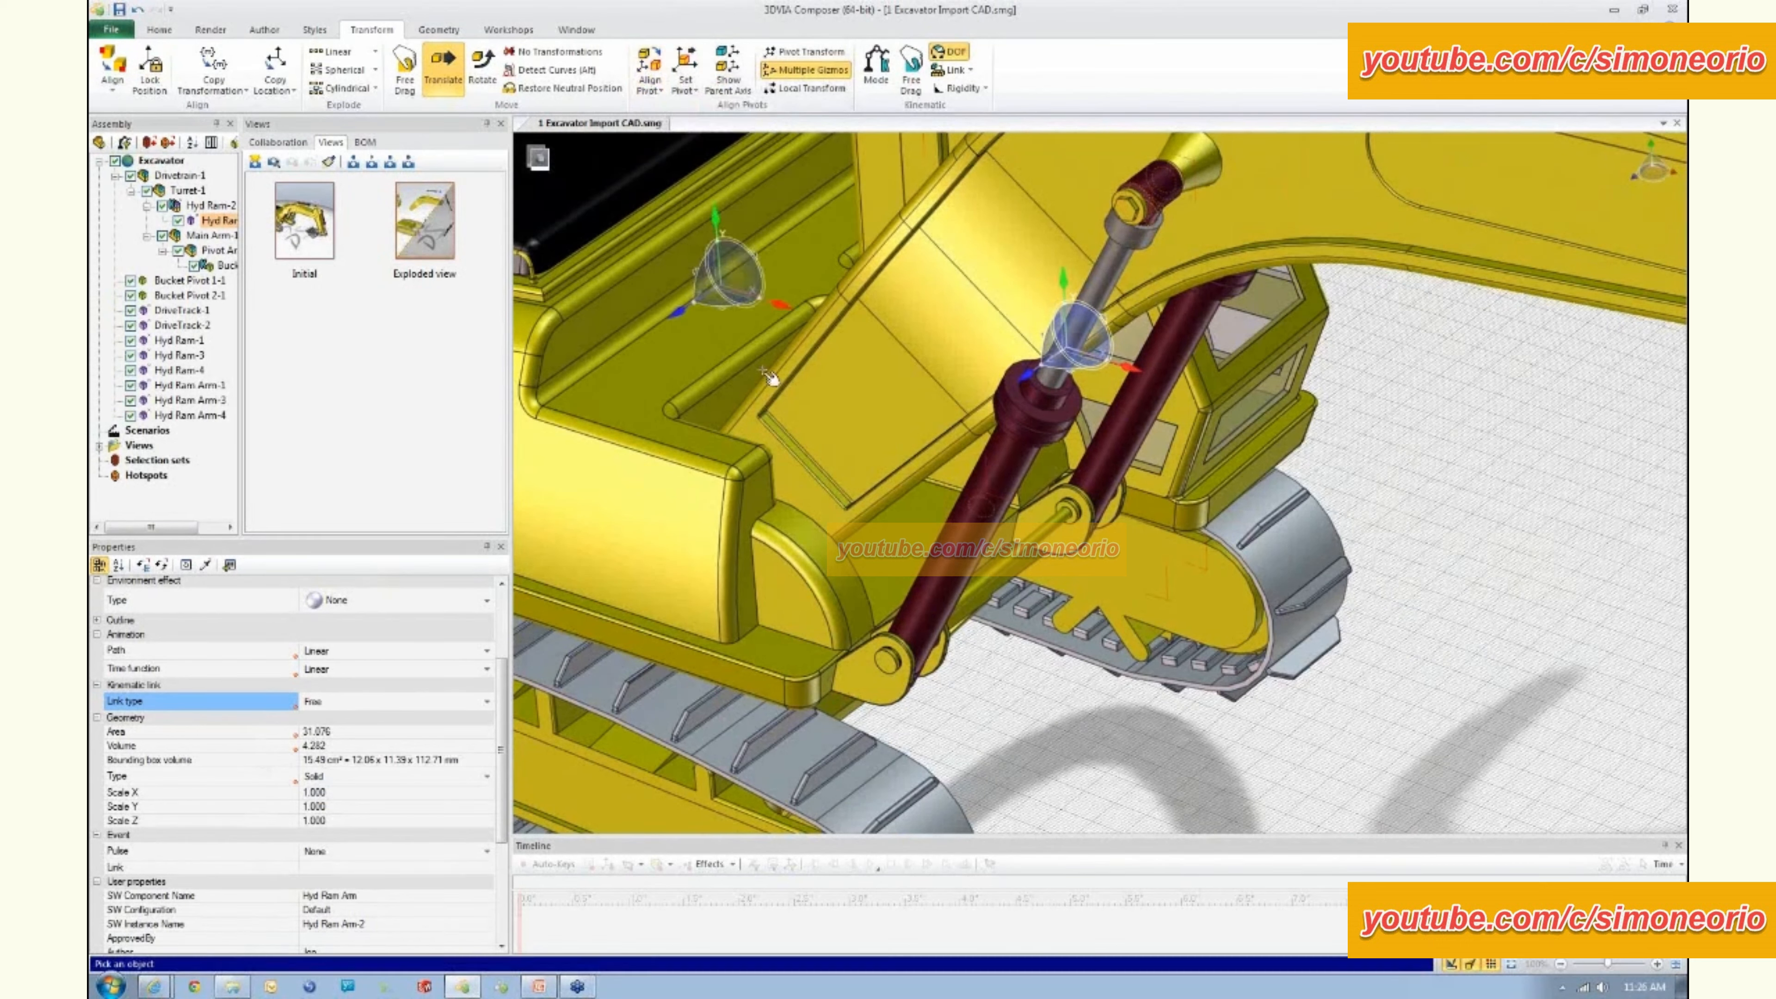
click(973, 499)
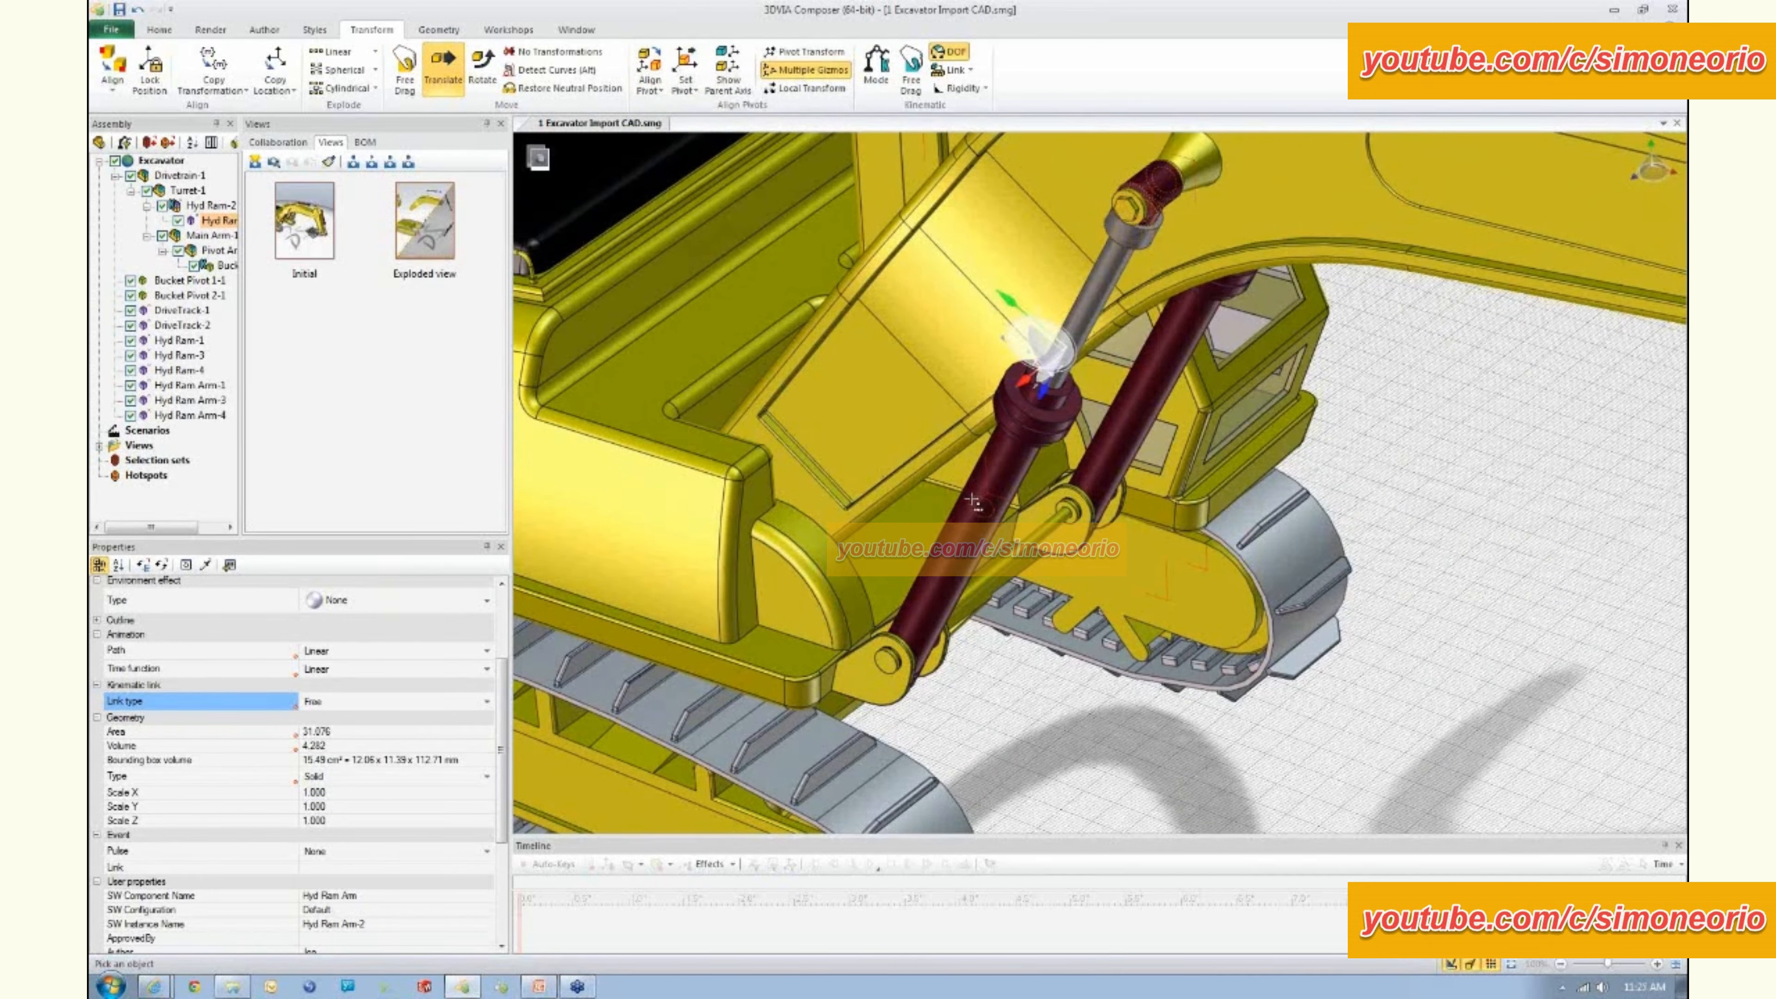
click(487, 701)
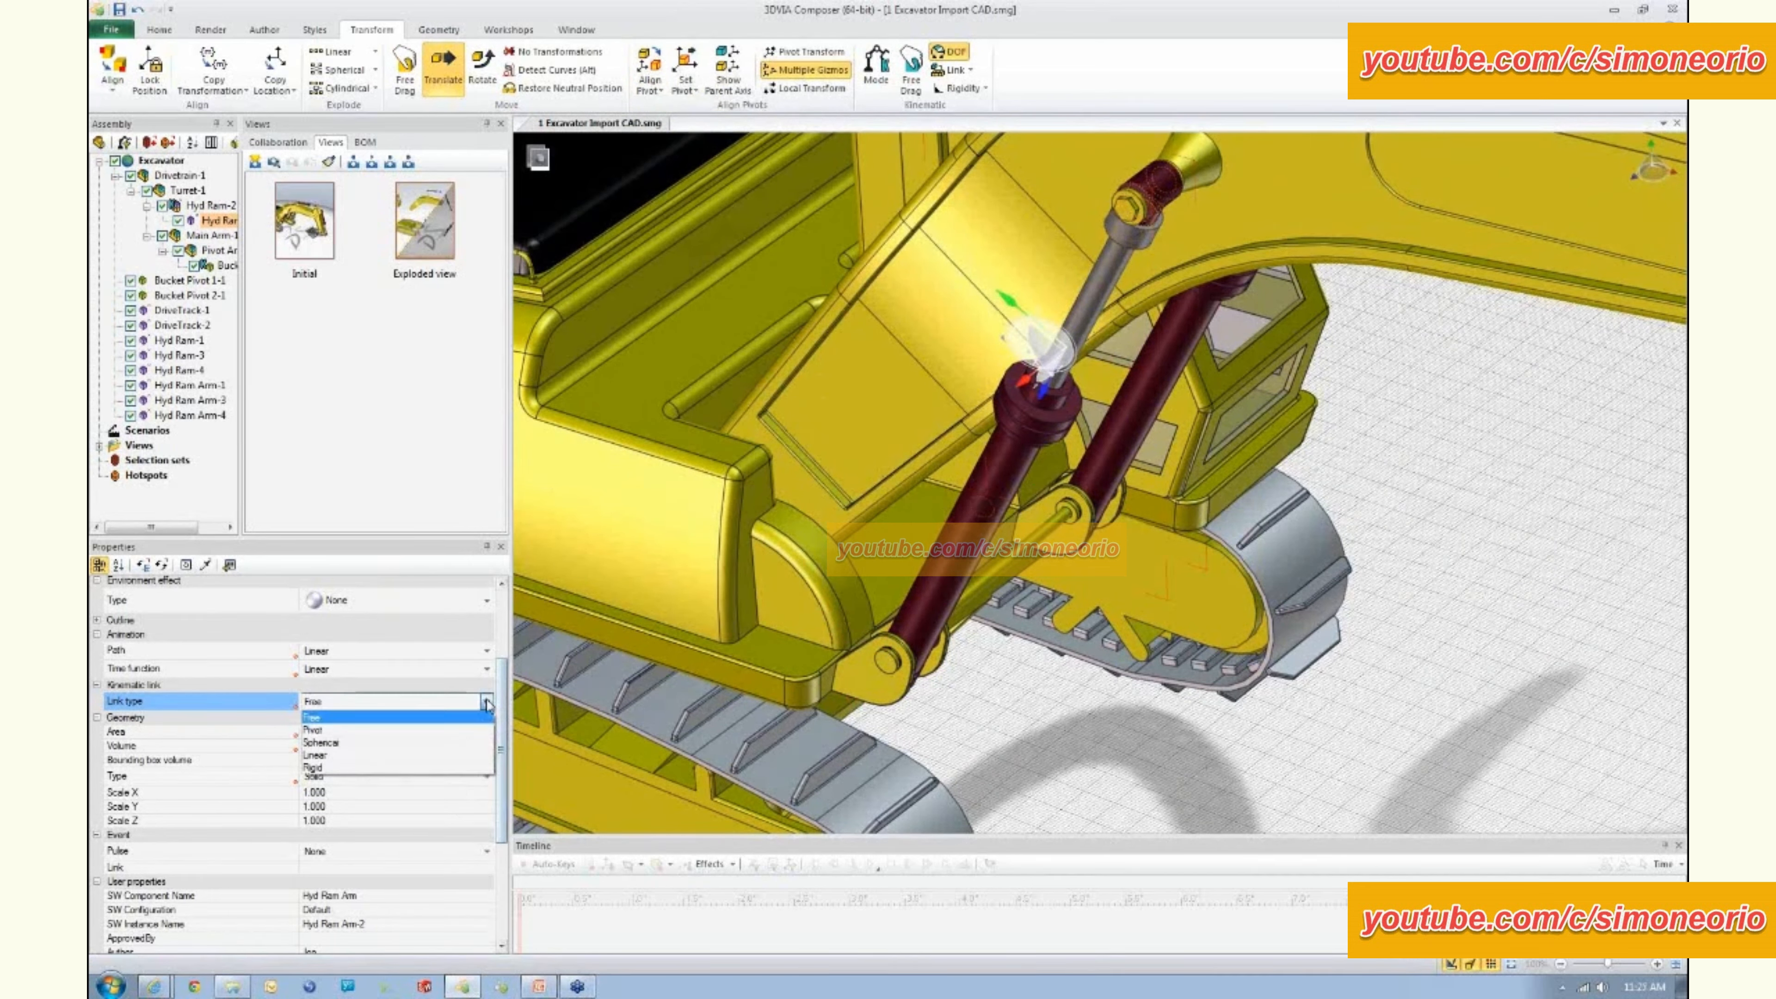
click(466, 755)
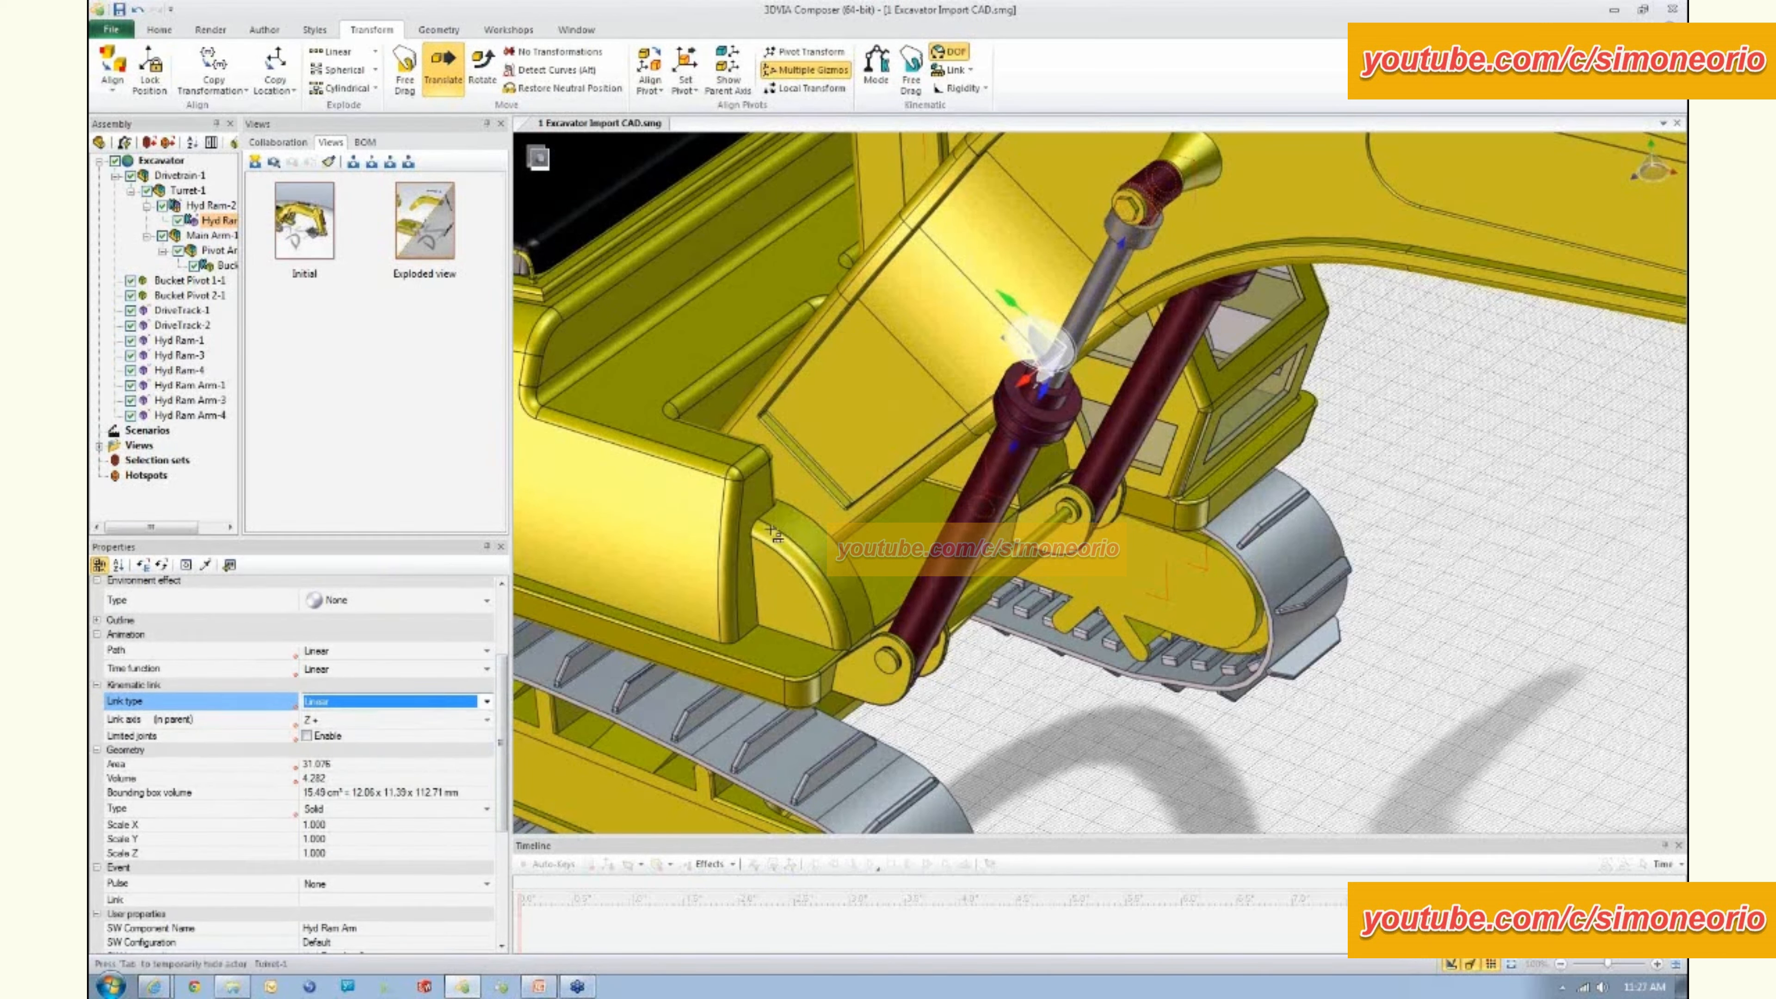
- Test the motion of the Hyd Ram-2 cylinder and its rod with kinematic Free Drag
click(914, 94)
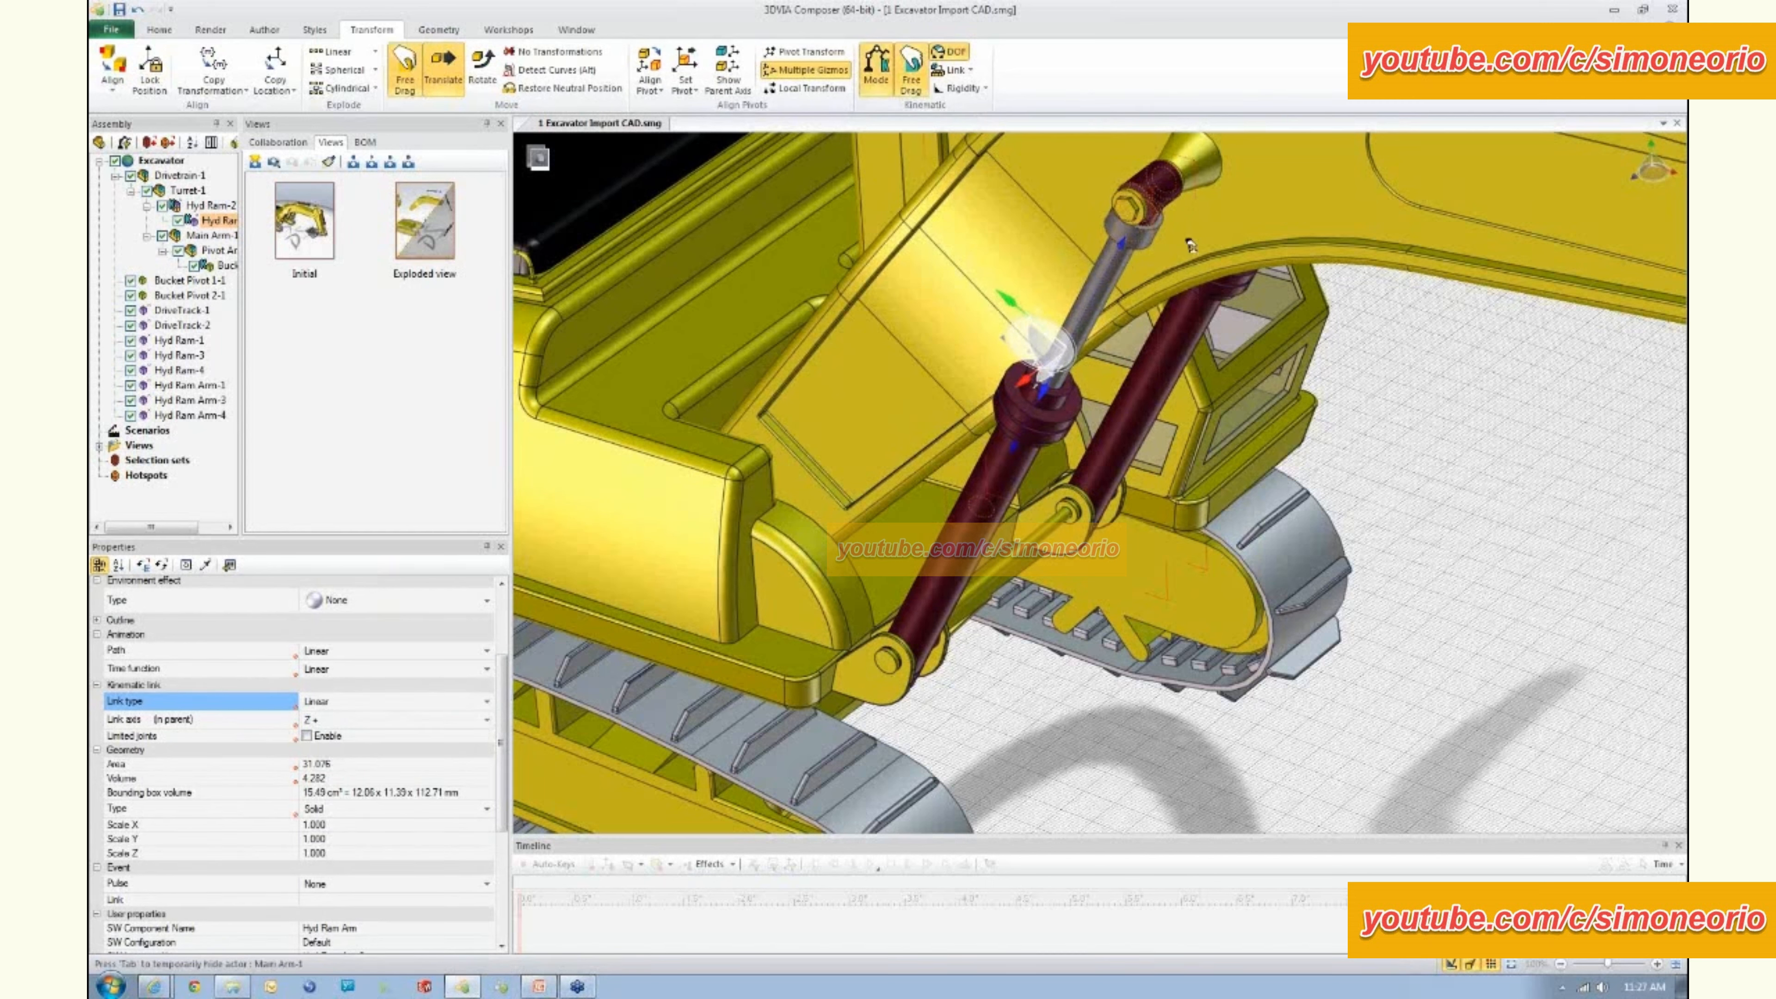
click(1357, 407)
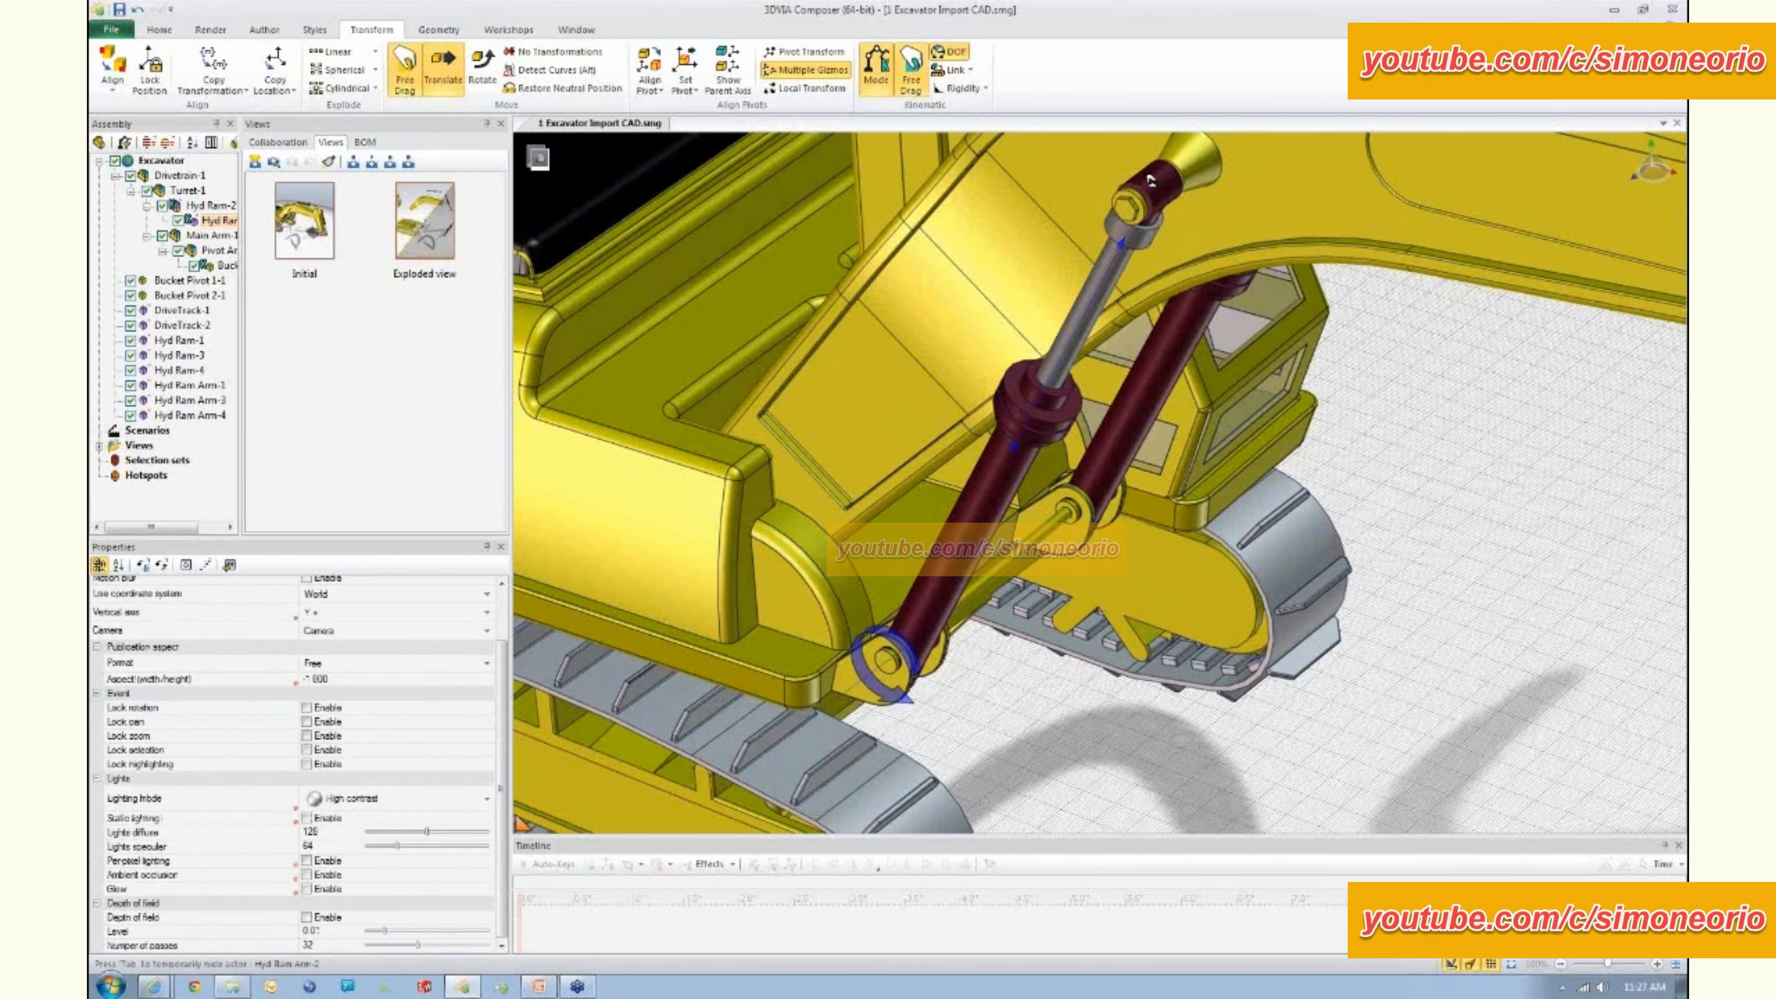
drag(1150, 180, 734, 367)
drag(1060, 620, 1172, 224)
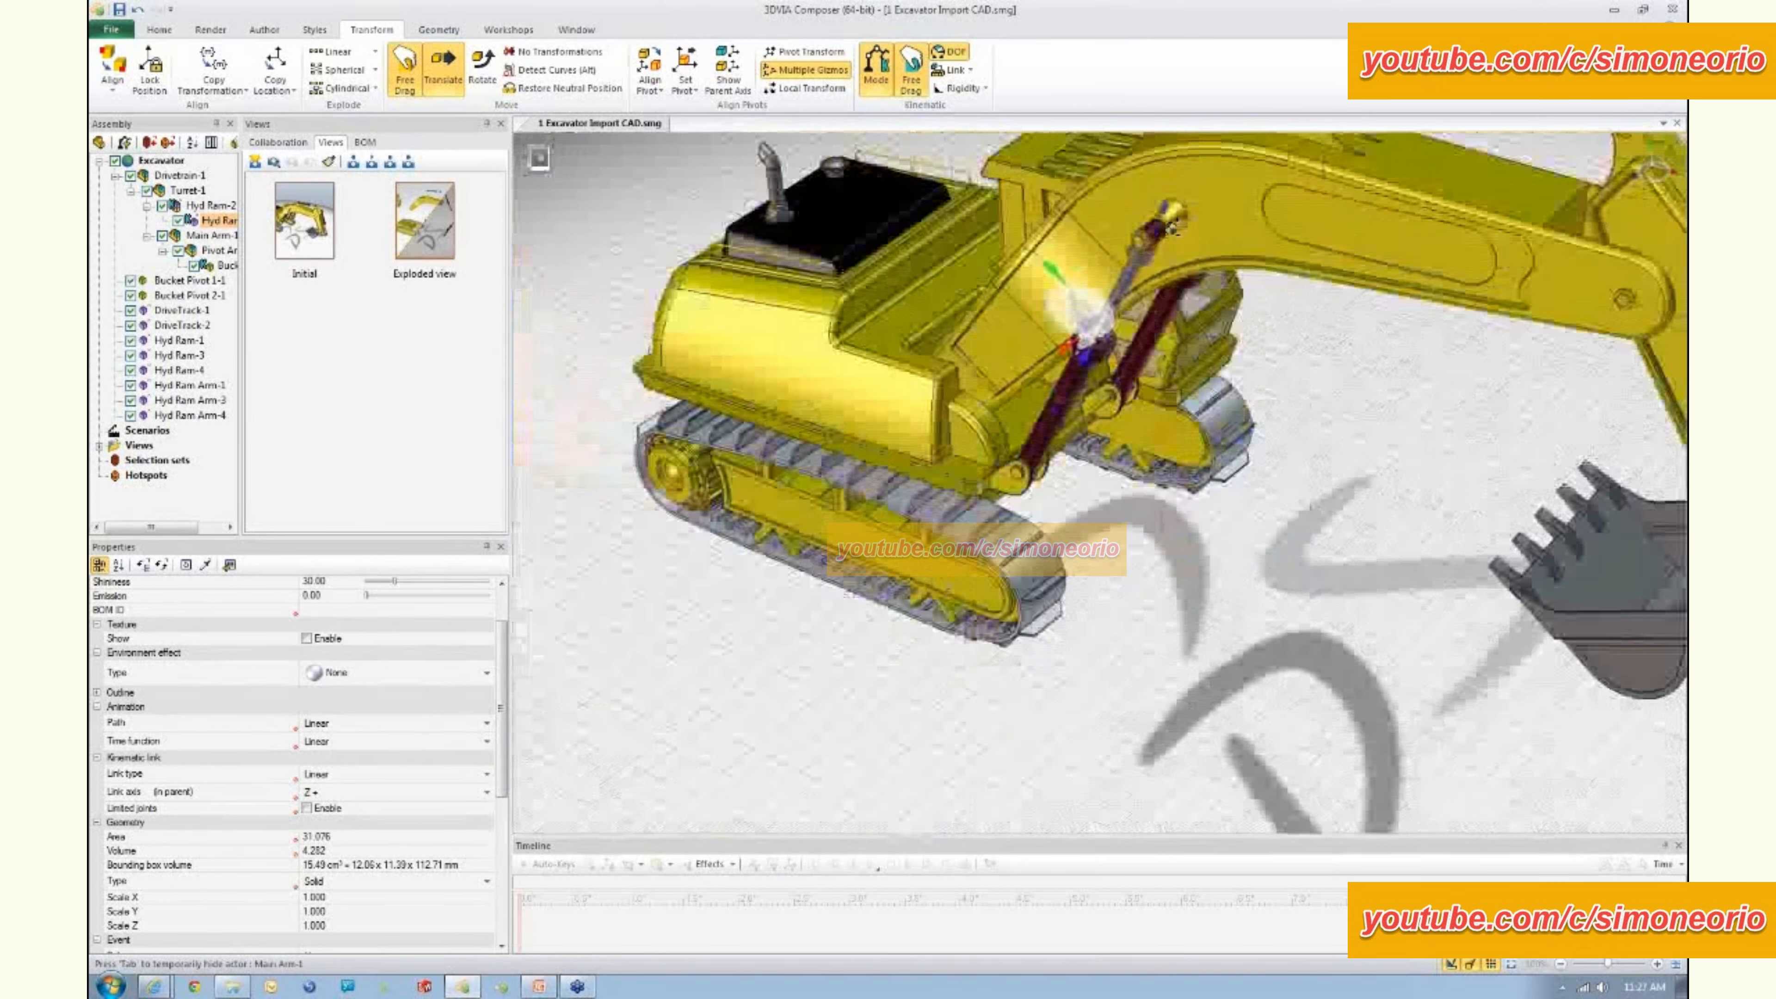
- Create a new view of the excavator framed on the main arm and its hydraulic rams
scroll(1172, 224, down, 2)
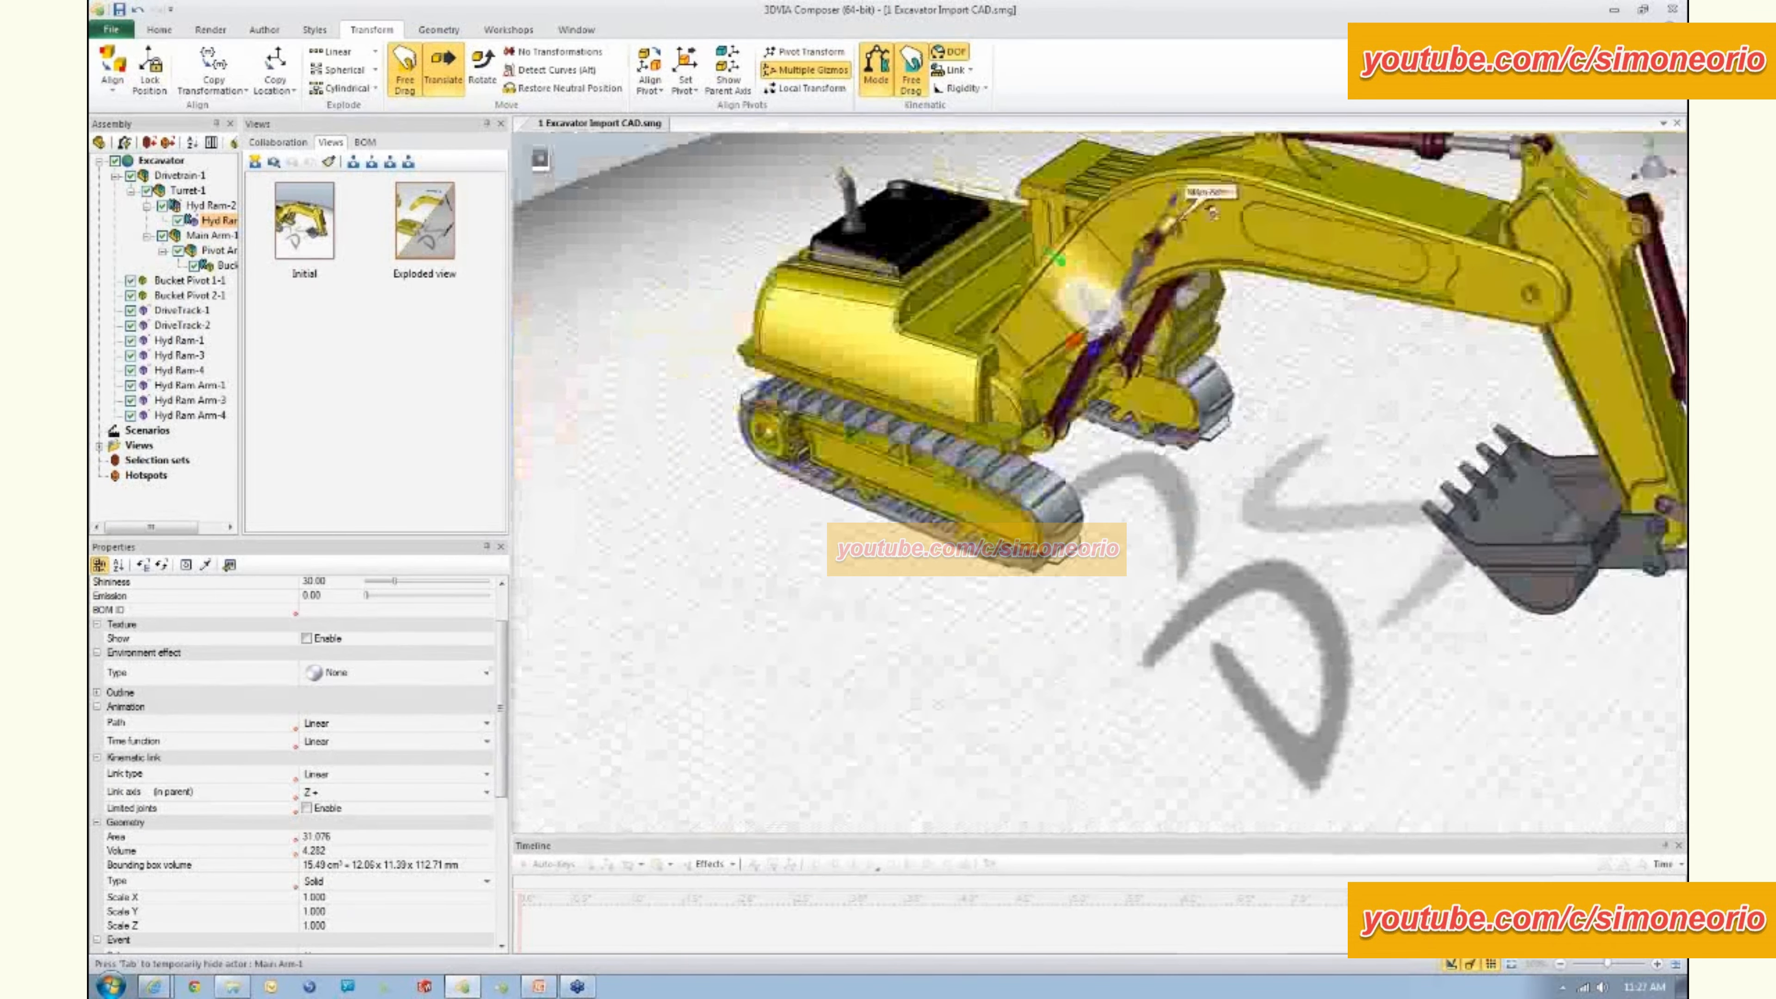
middle_drag(1172, 224, 1010, 325)
right_drag(1010, 325, 1060, 302)
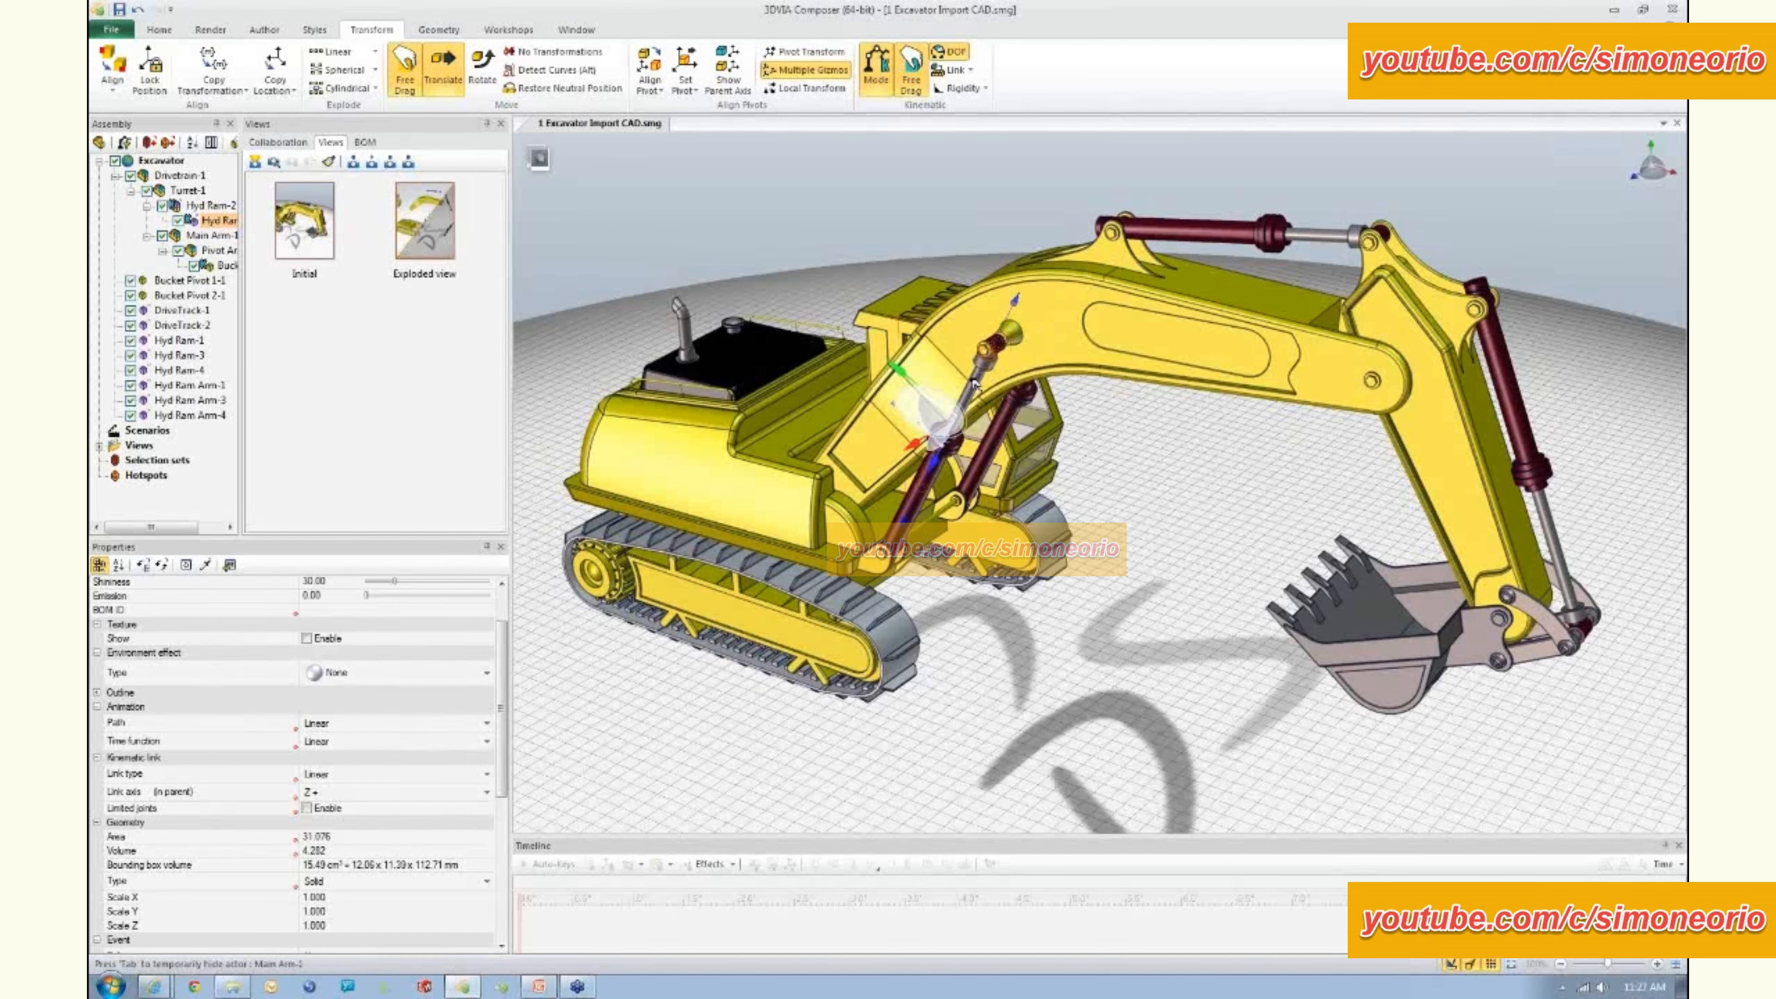
scroll(969, 385, up, 2)
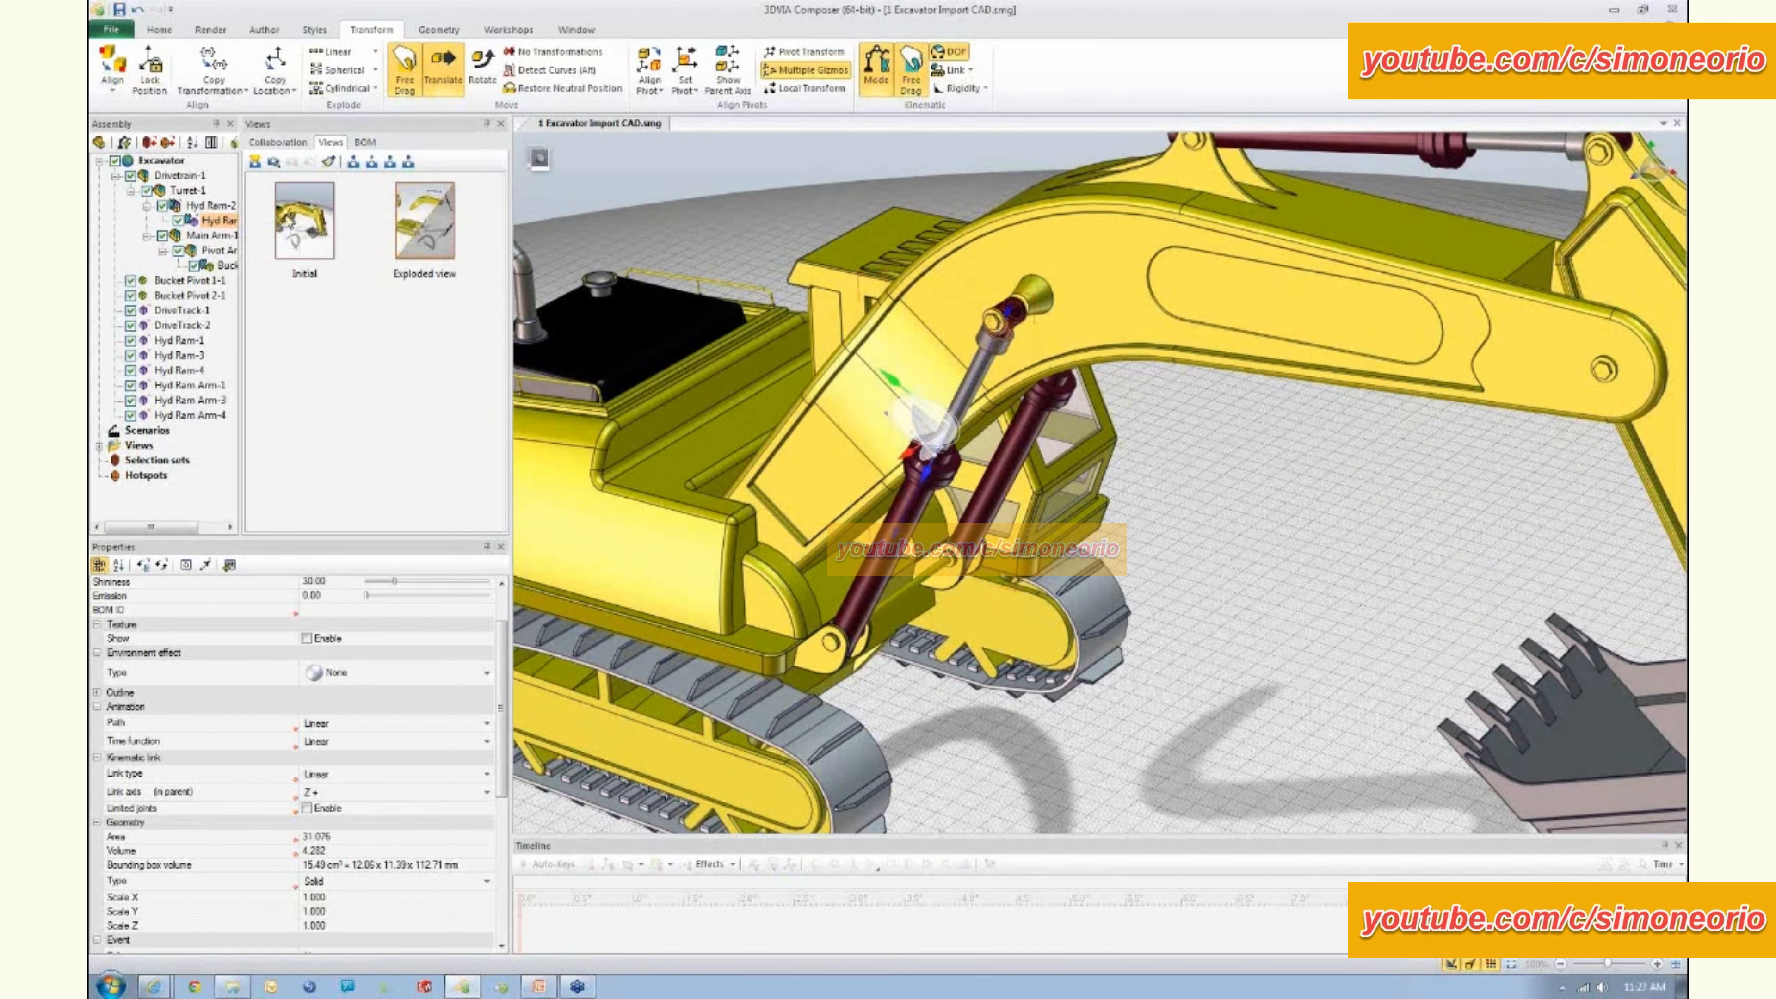
click(255, 162)
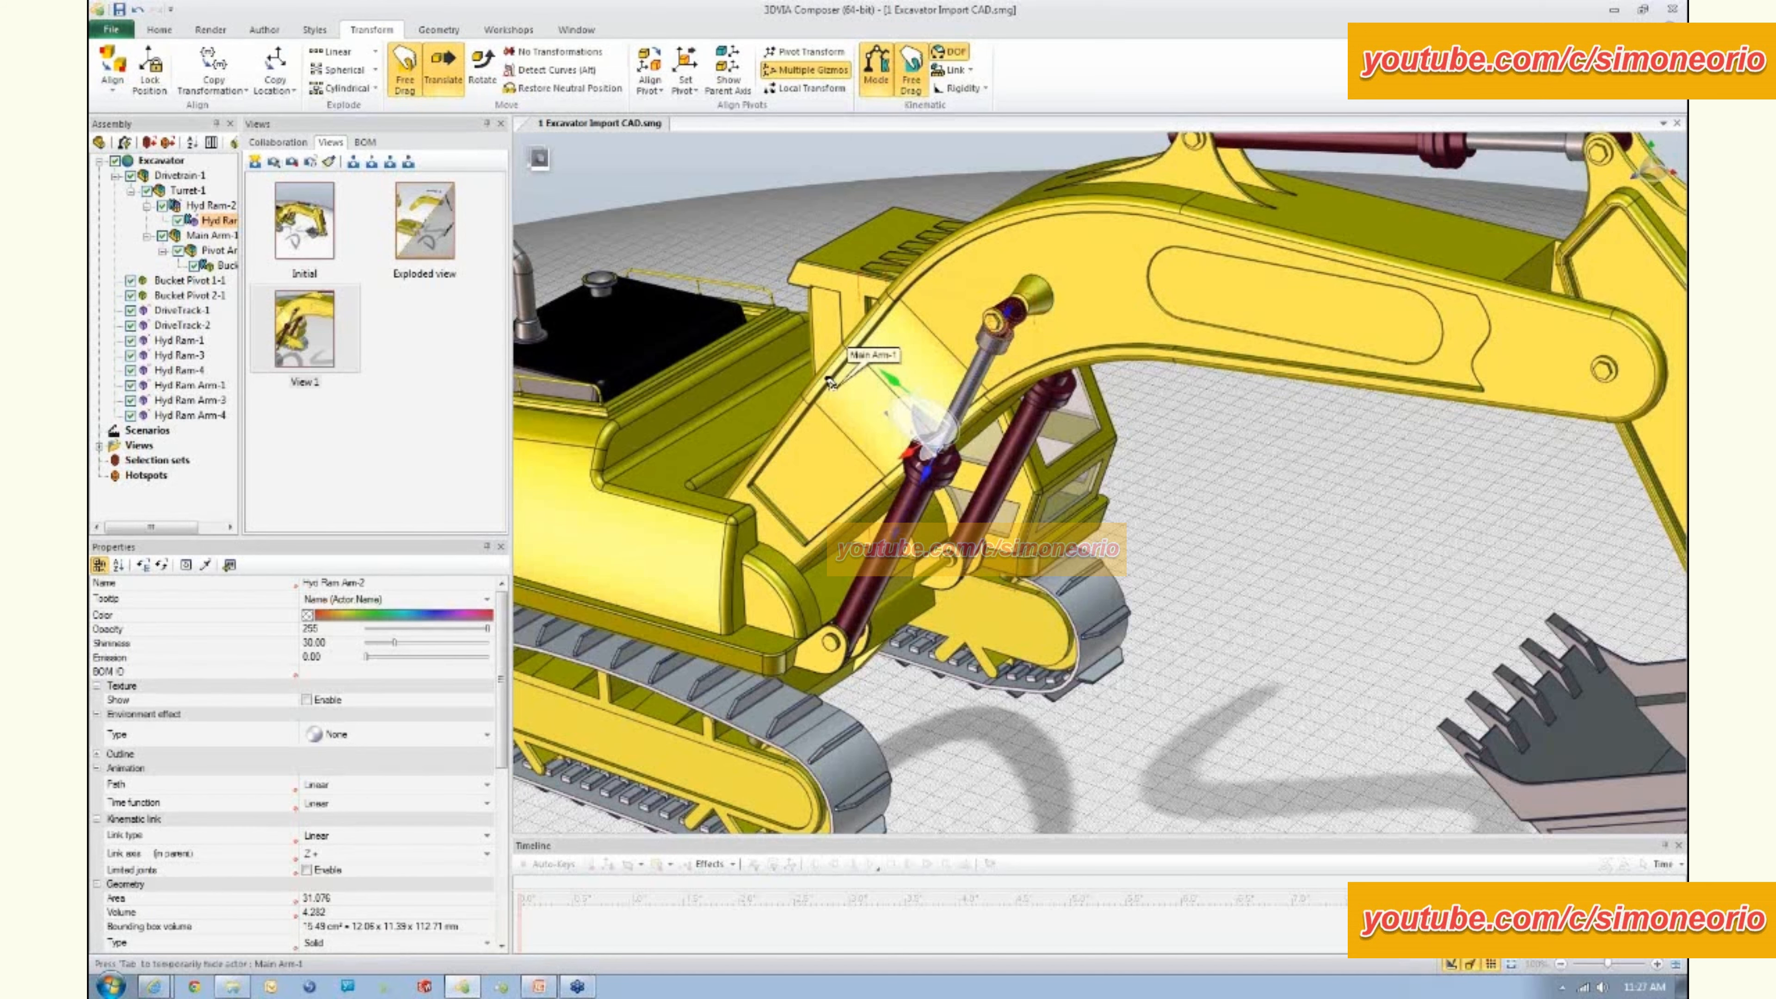
scroll(830, 382, down, 3)
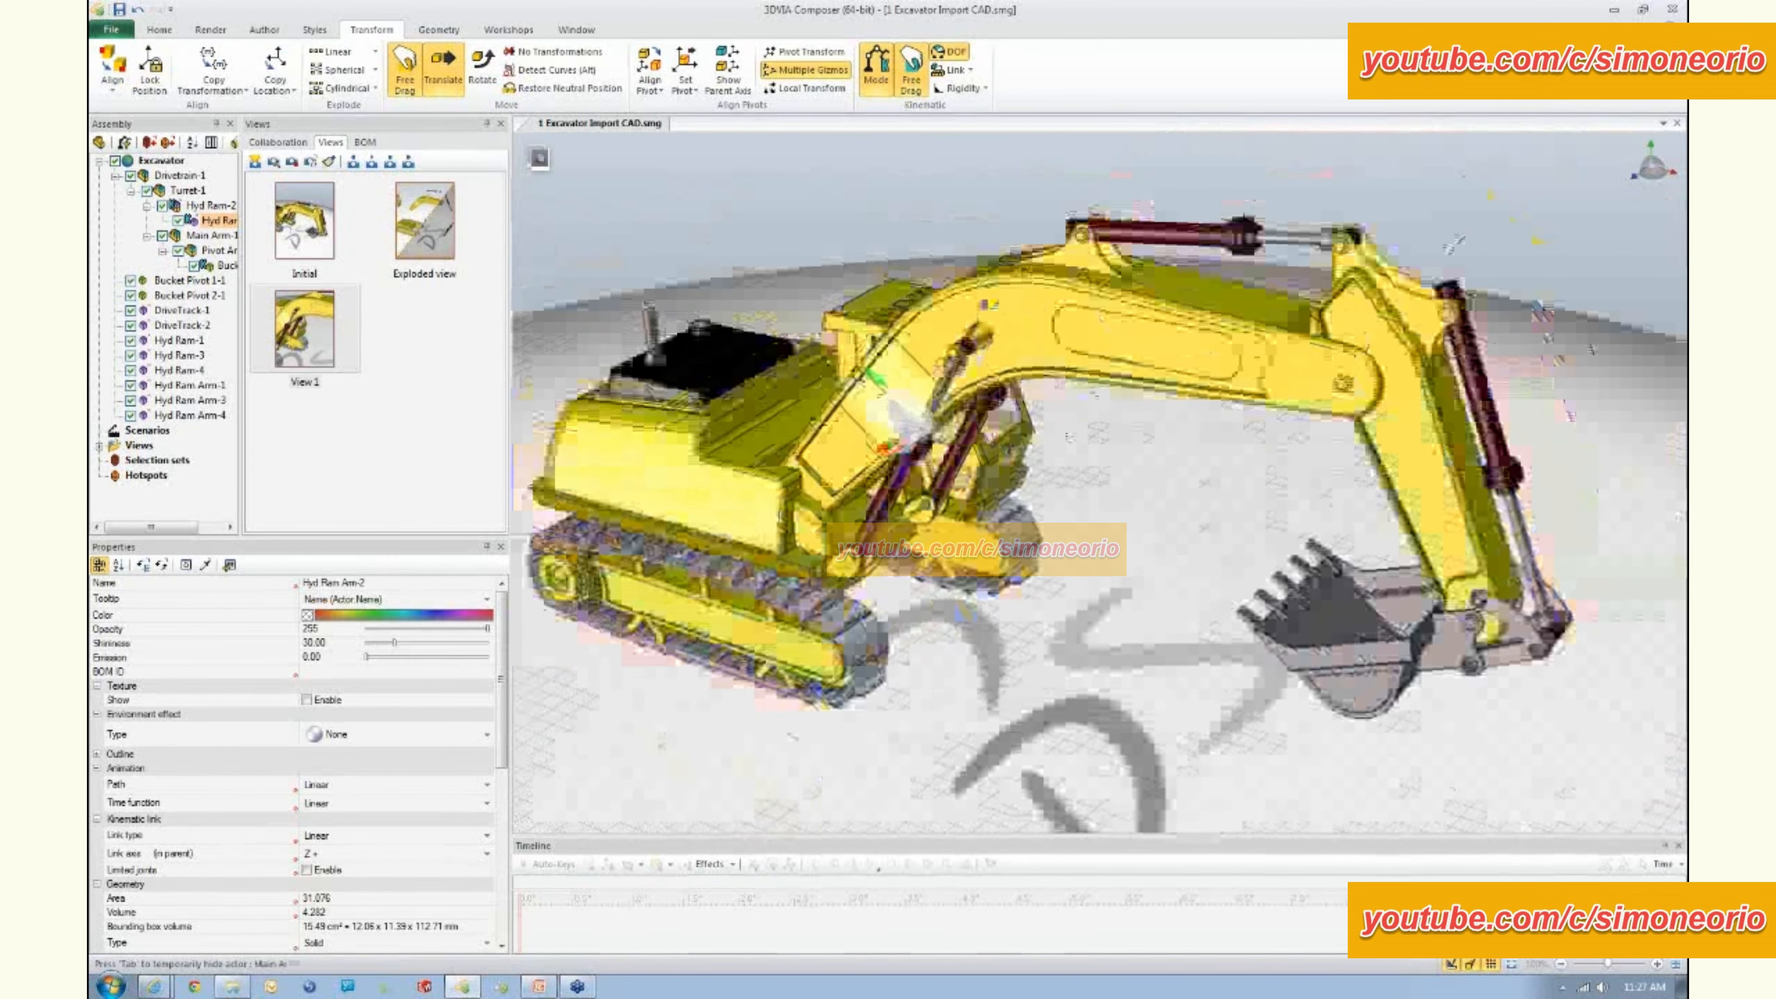
- Open the file 4 Excavator Views Dropped.smg from the Excavator folder
click(114, 31)
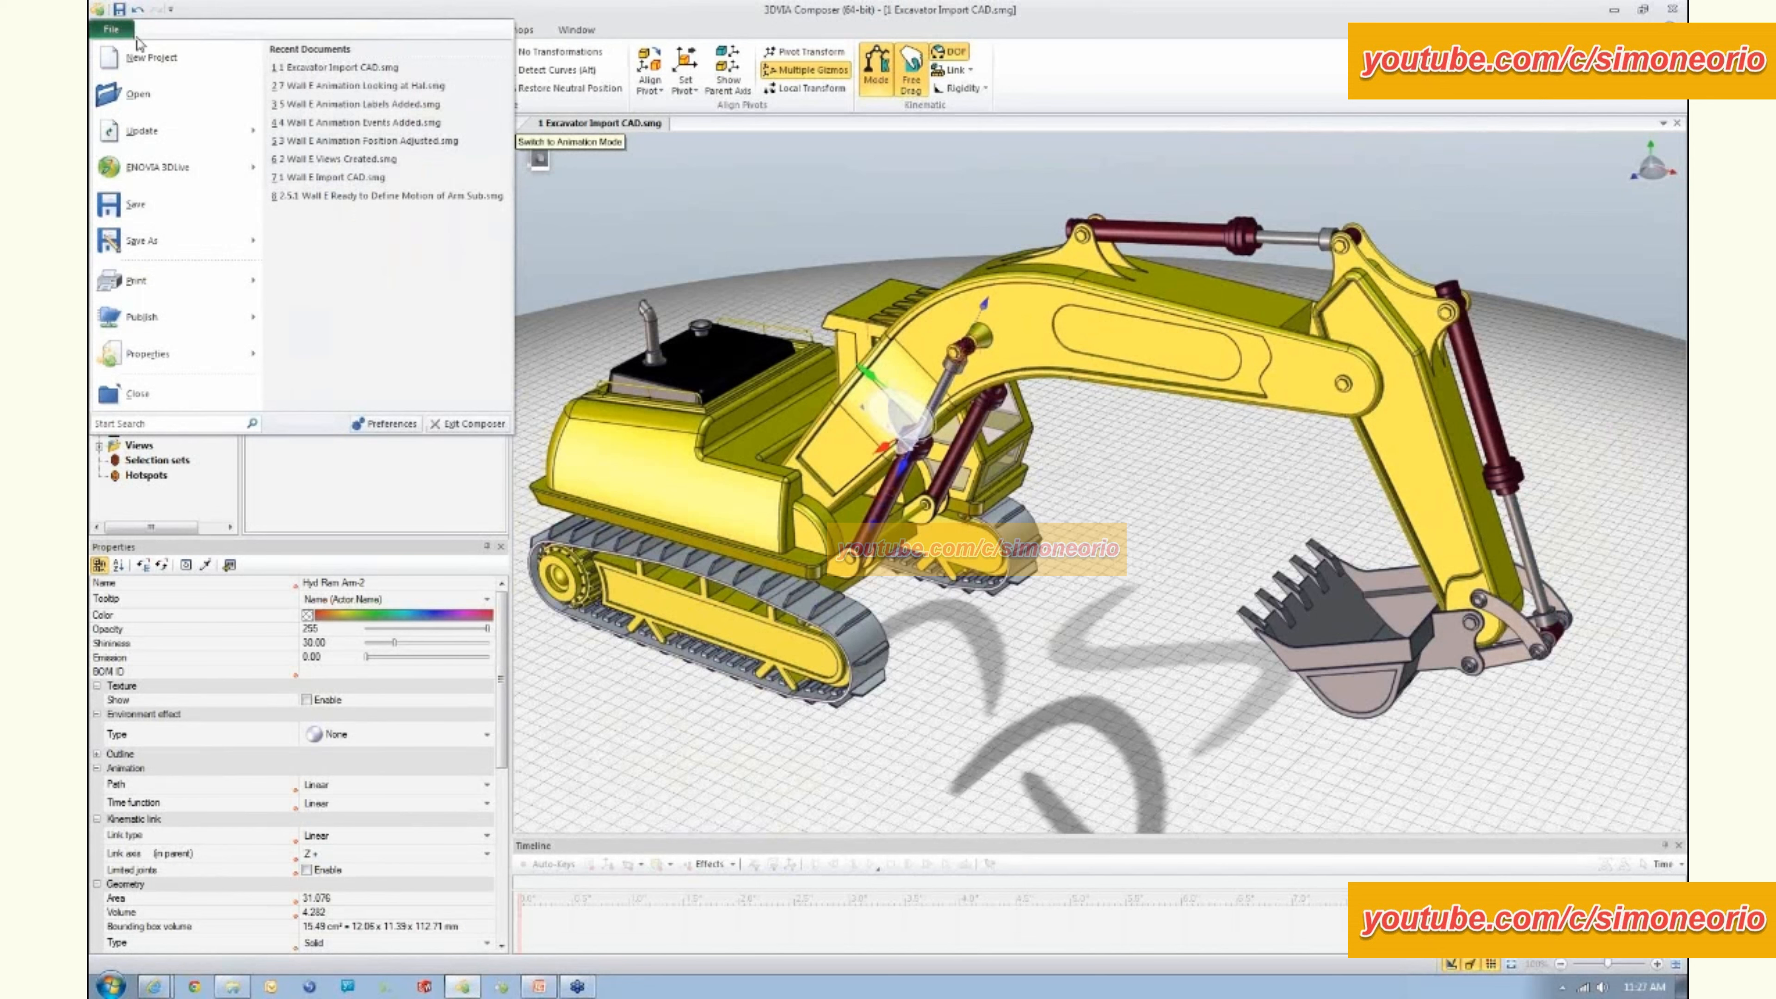
click(160, 100)
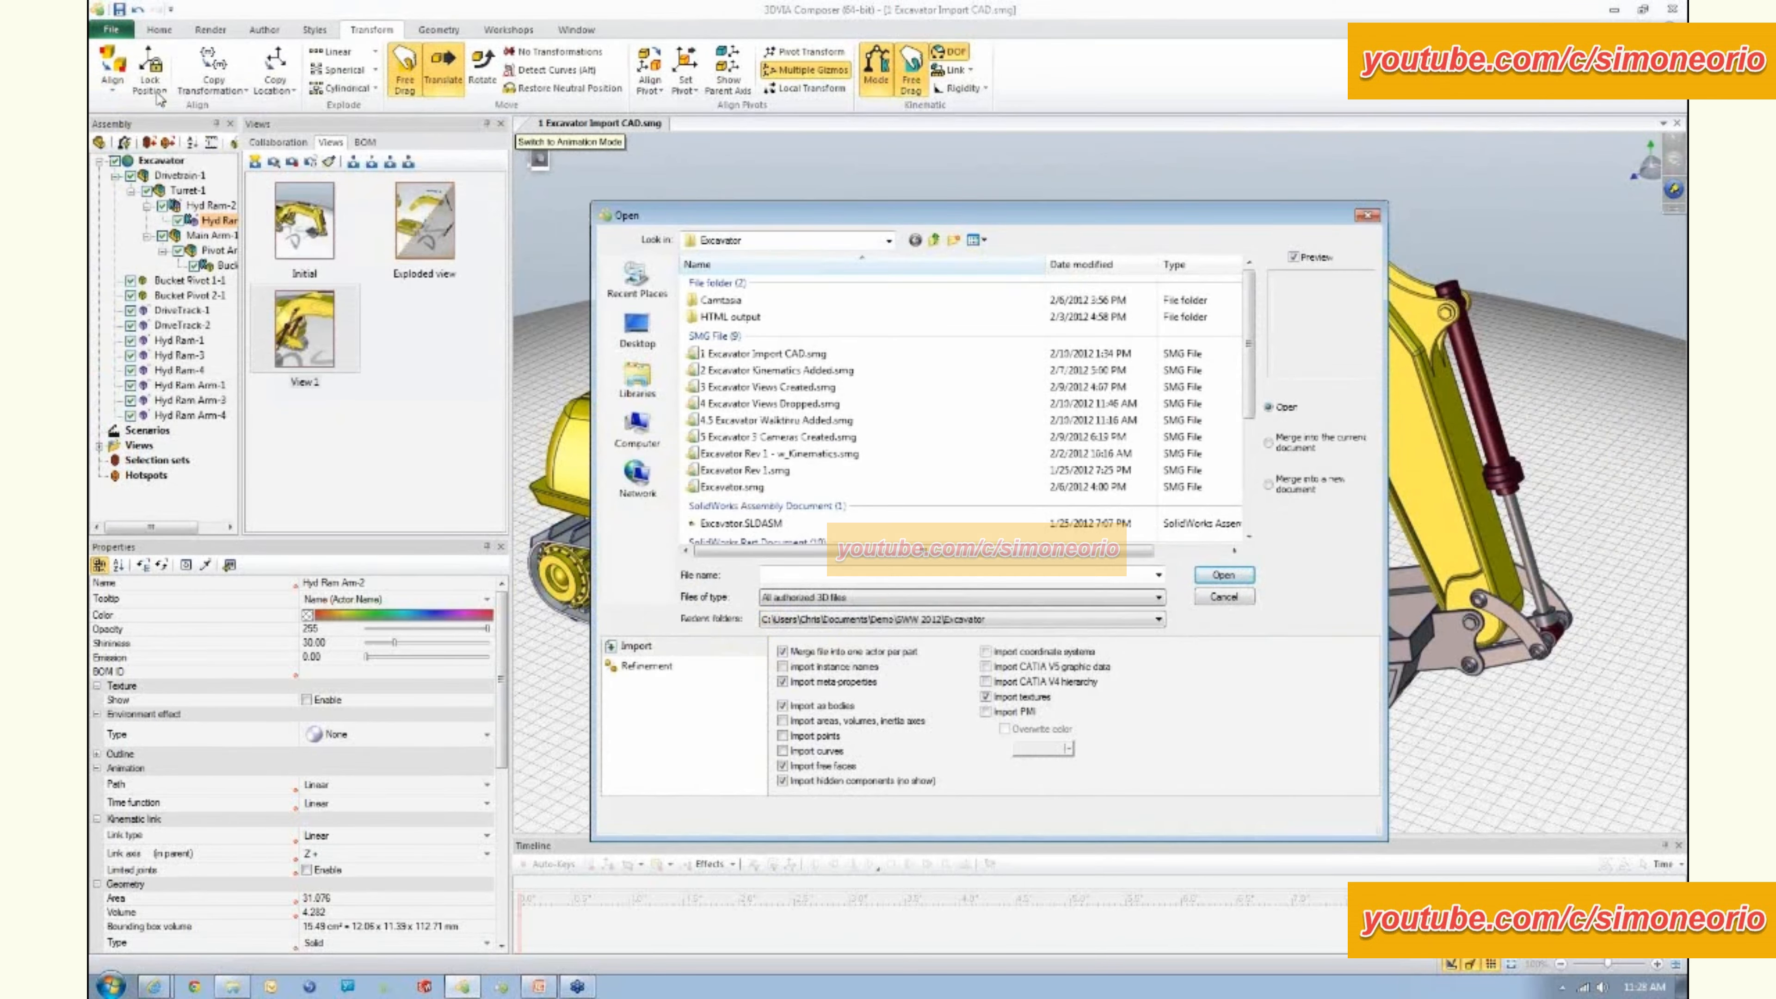
click(848, 409)
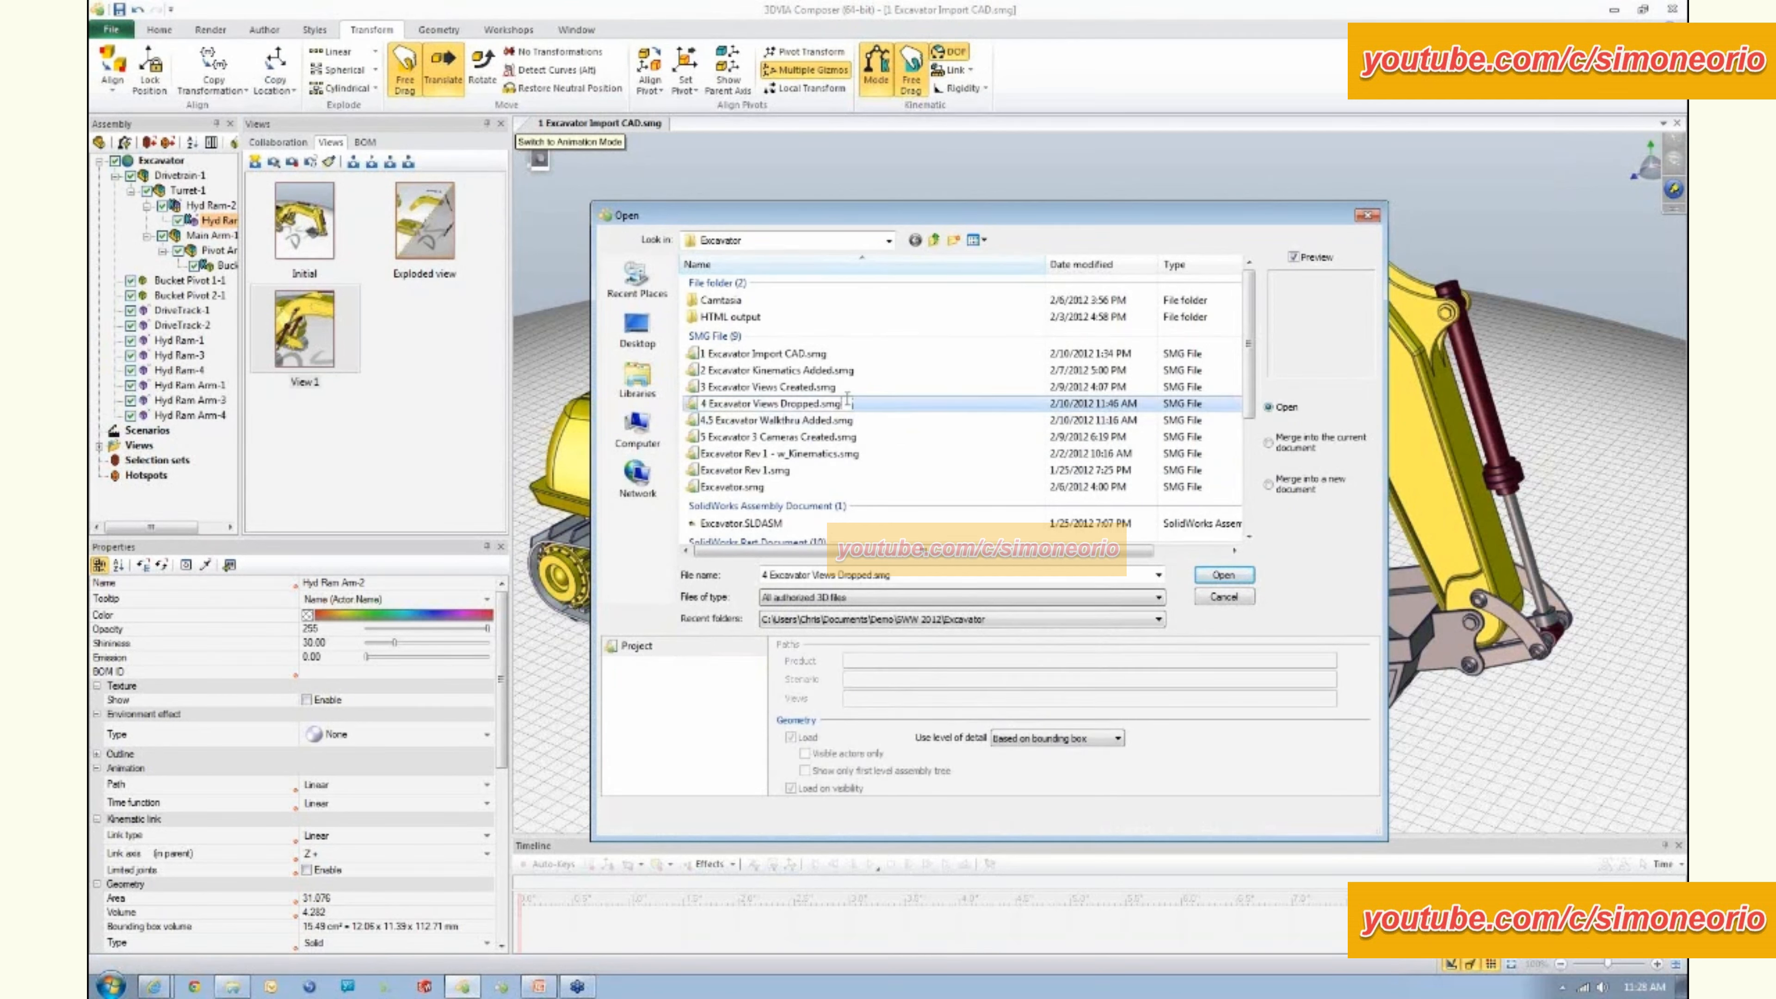
click(1237, 575)
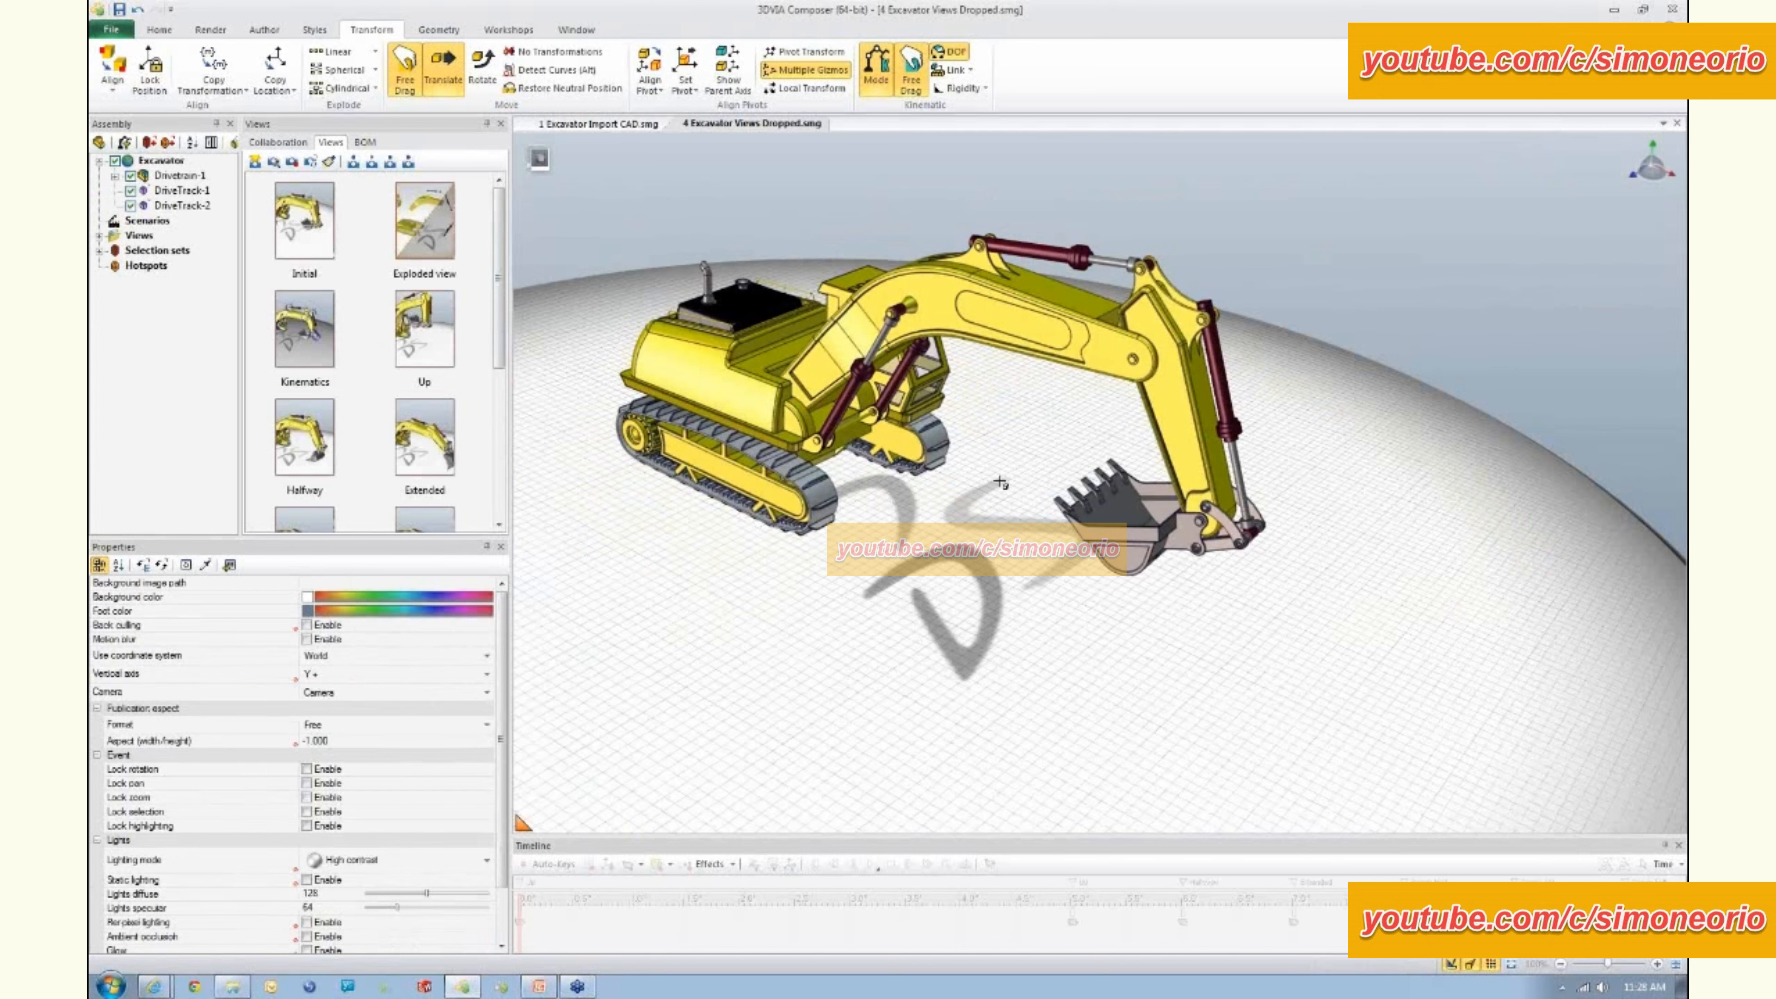
- Switch to animation mode with the degrees-of-freedom display hidden, and play the excavator animation before stopping it
click(539, 159)
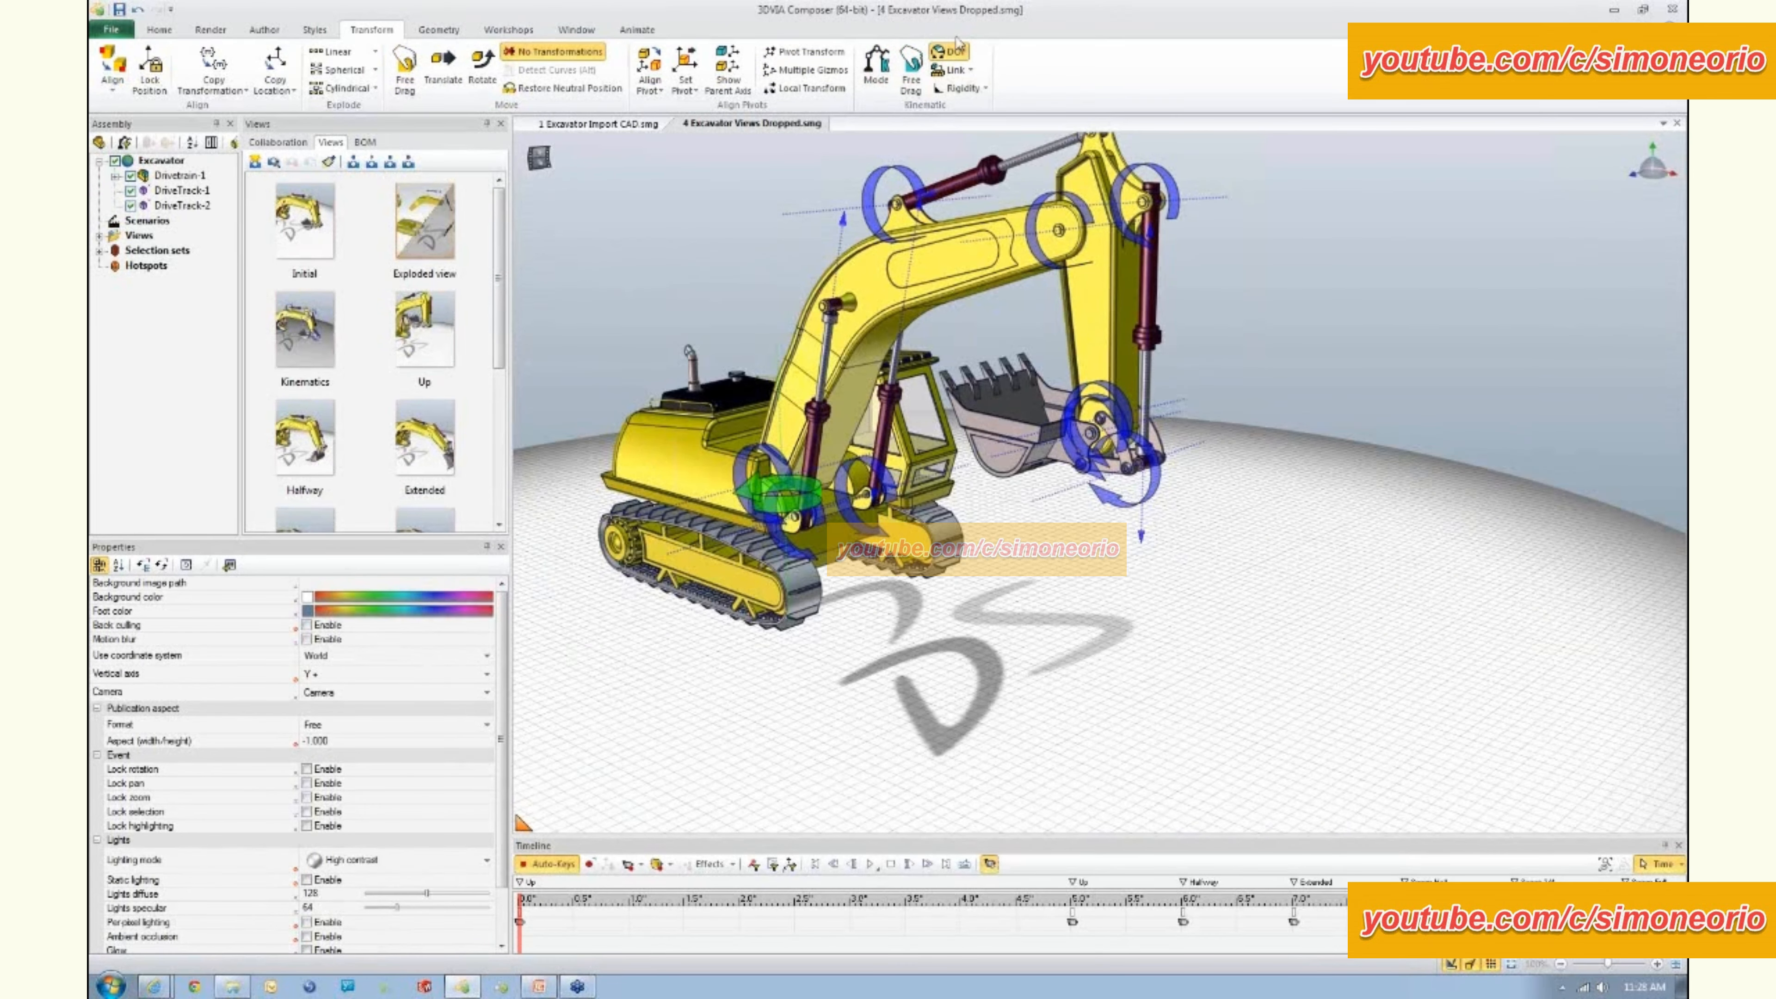
click(952, 50)
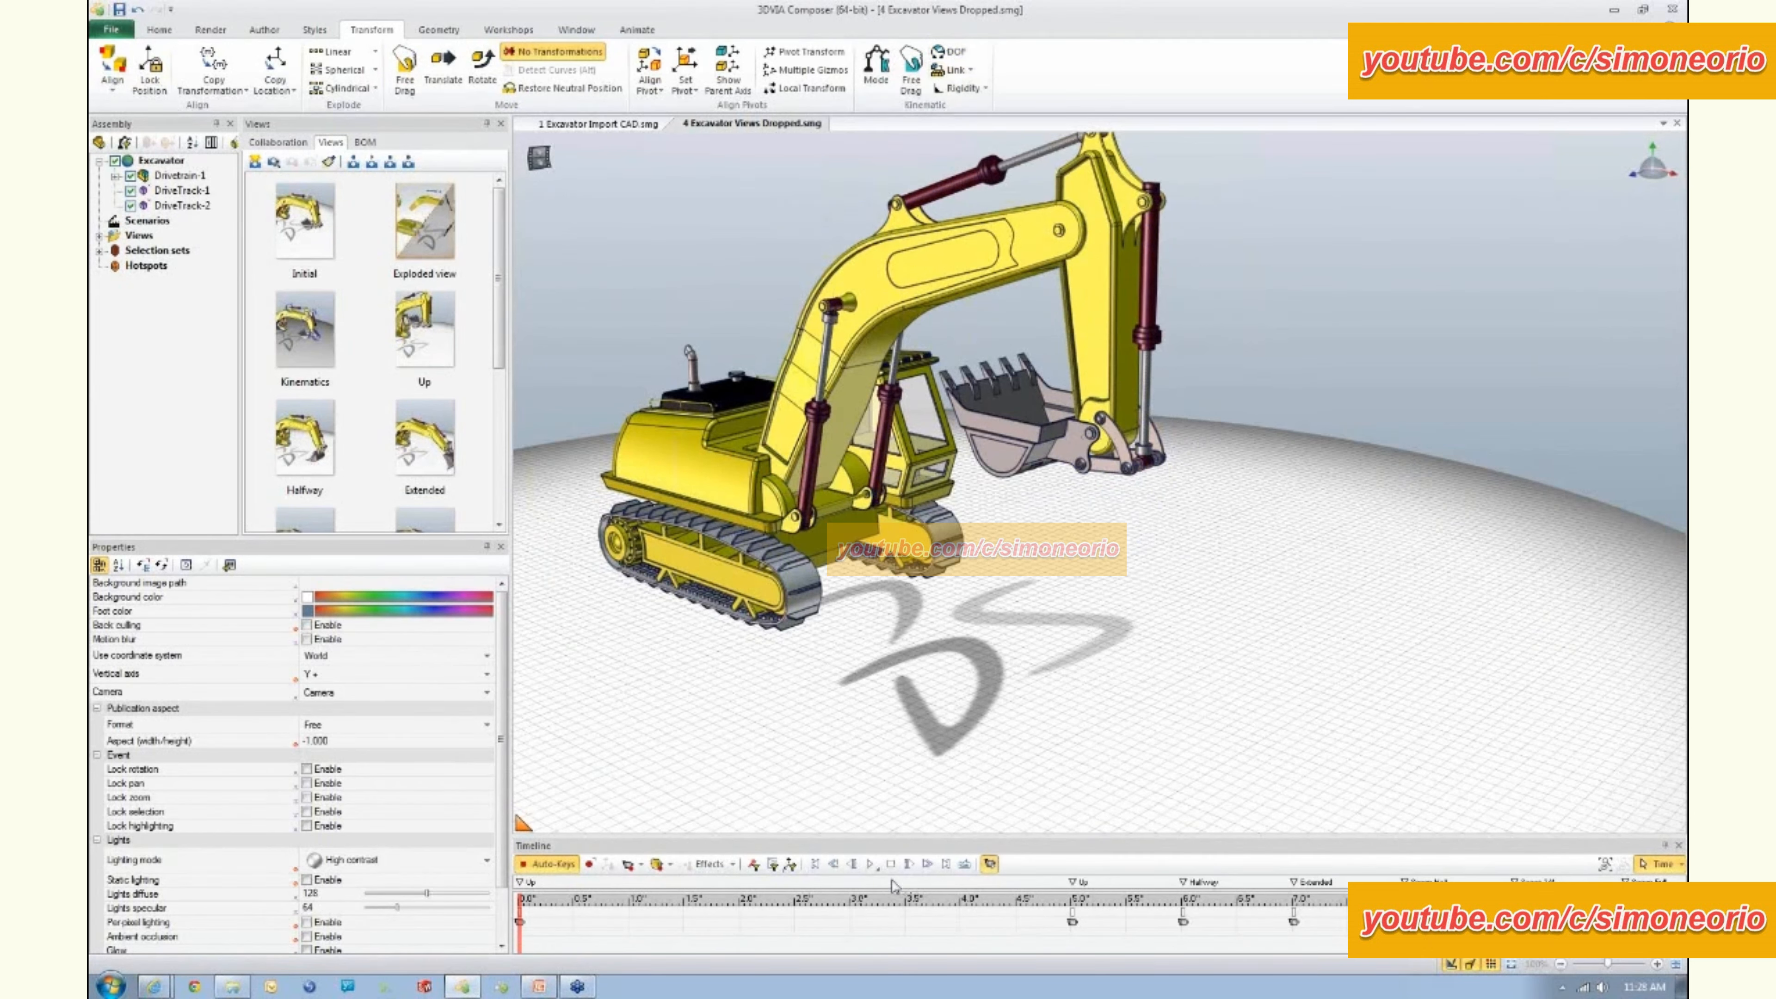
click(872, 865)
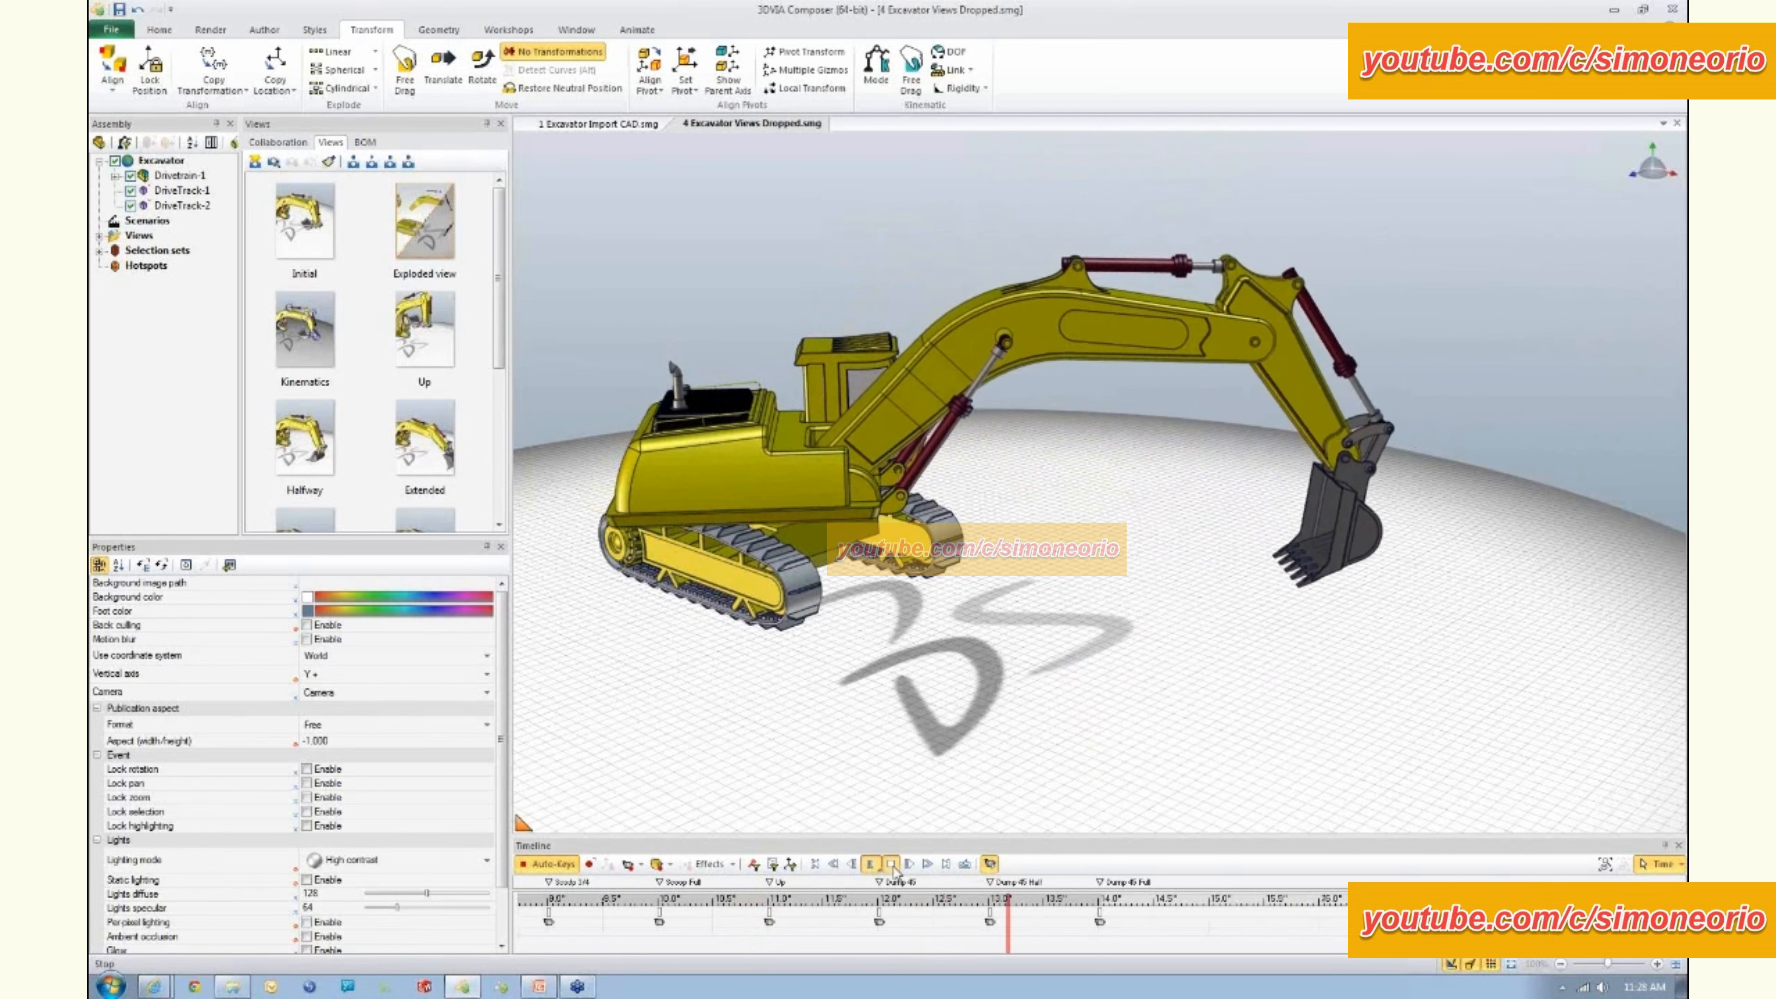
click(892, 865)
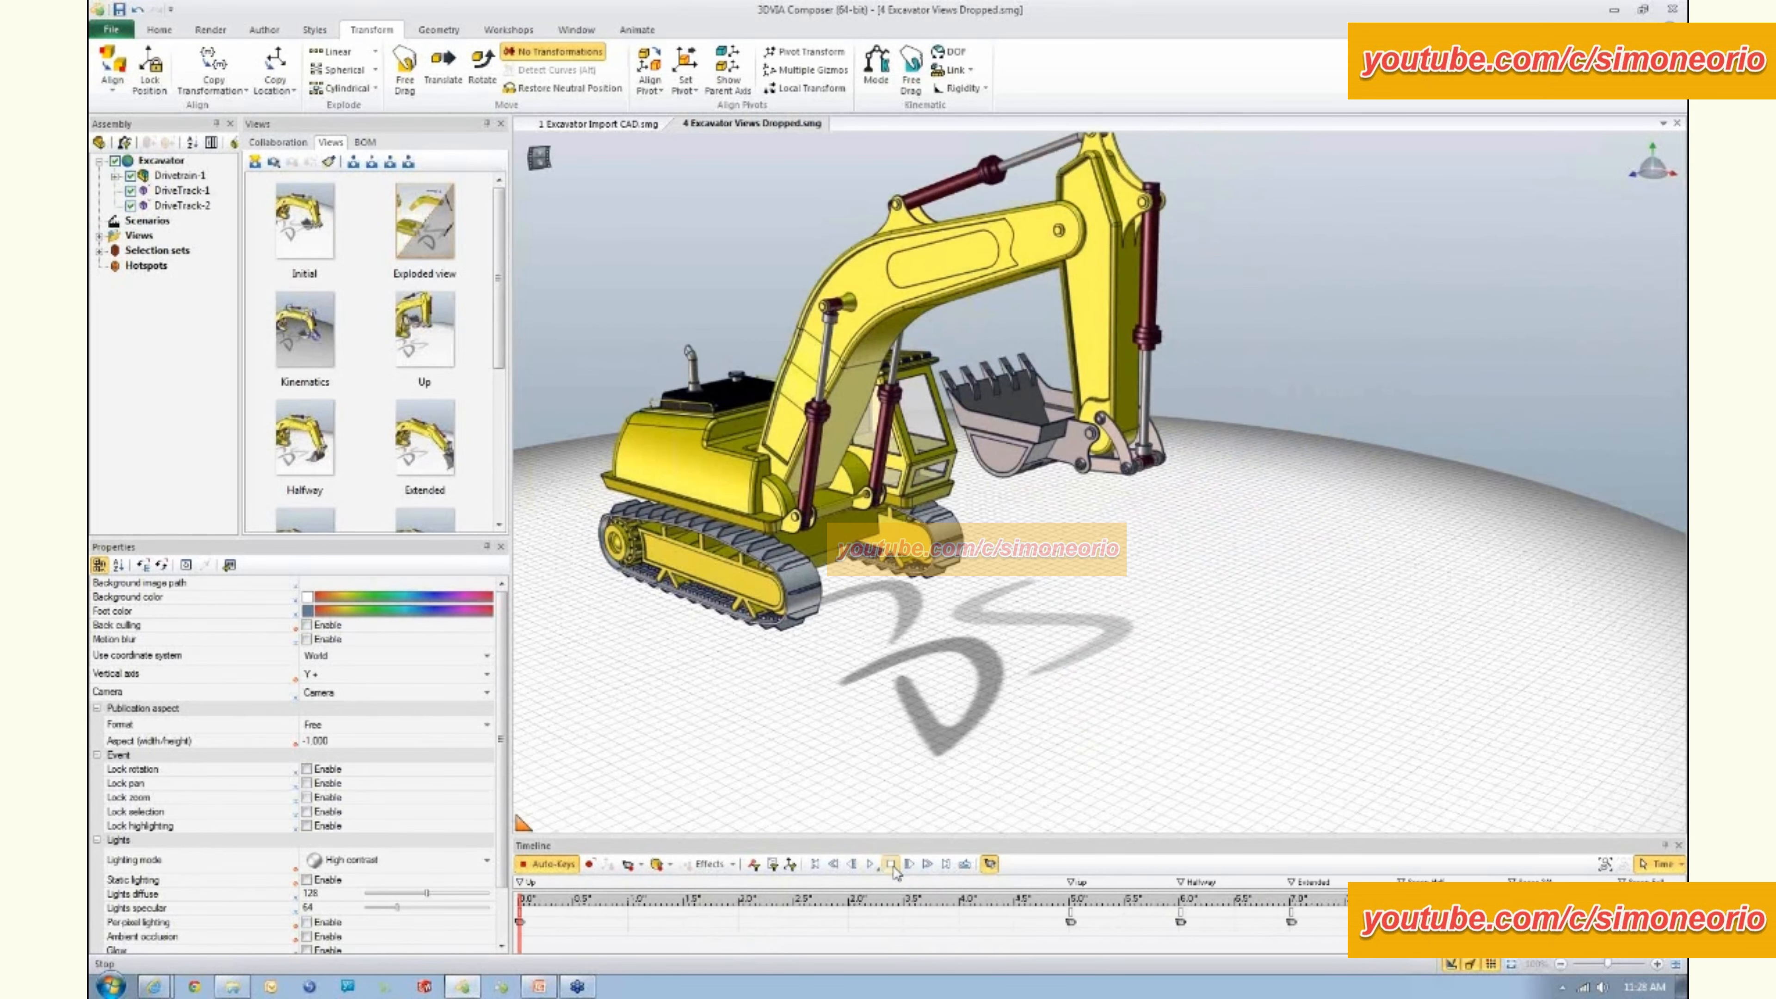
- Show the excavator's saved Up, Halfway and Extended views one after another in view mode
click(416, 337)
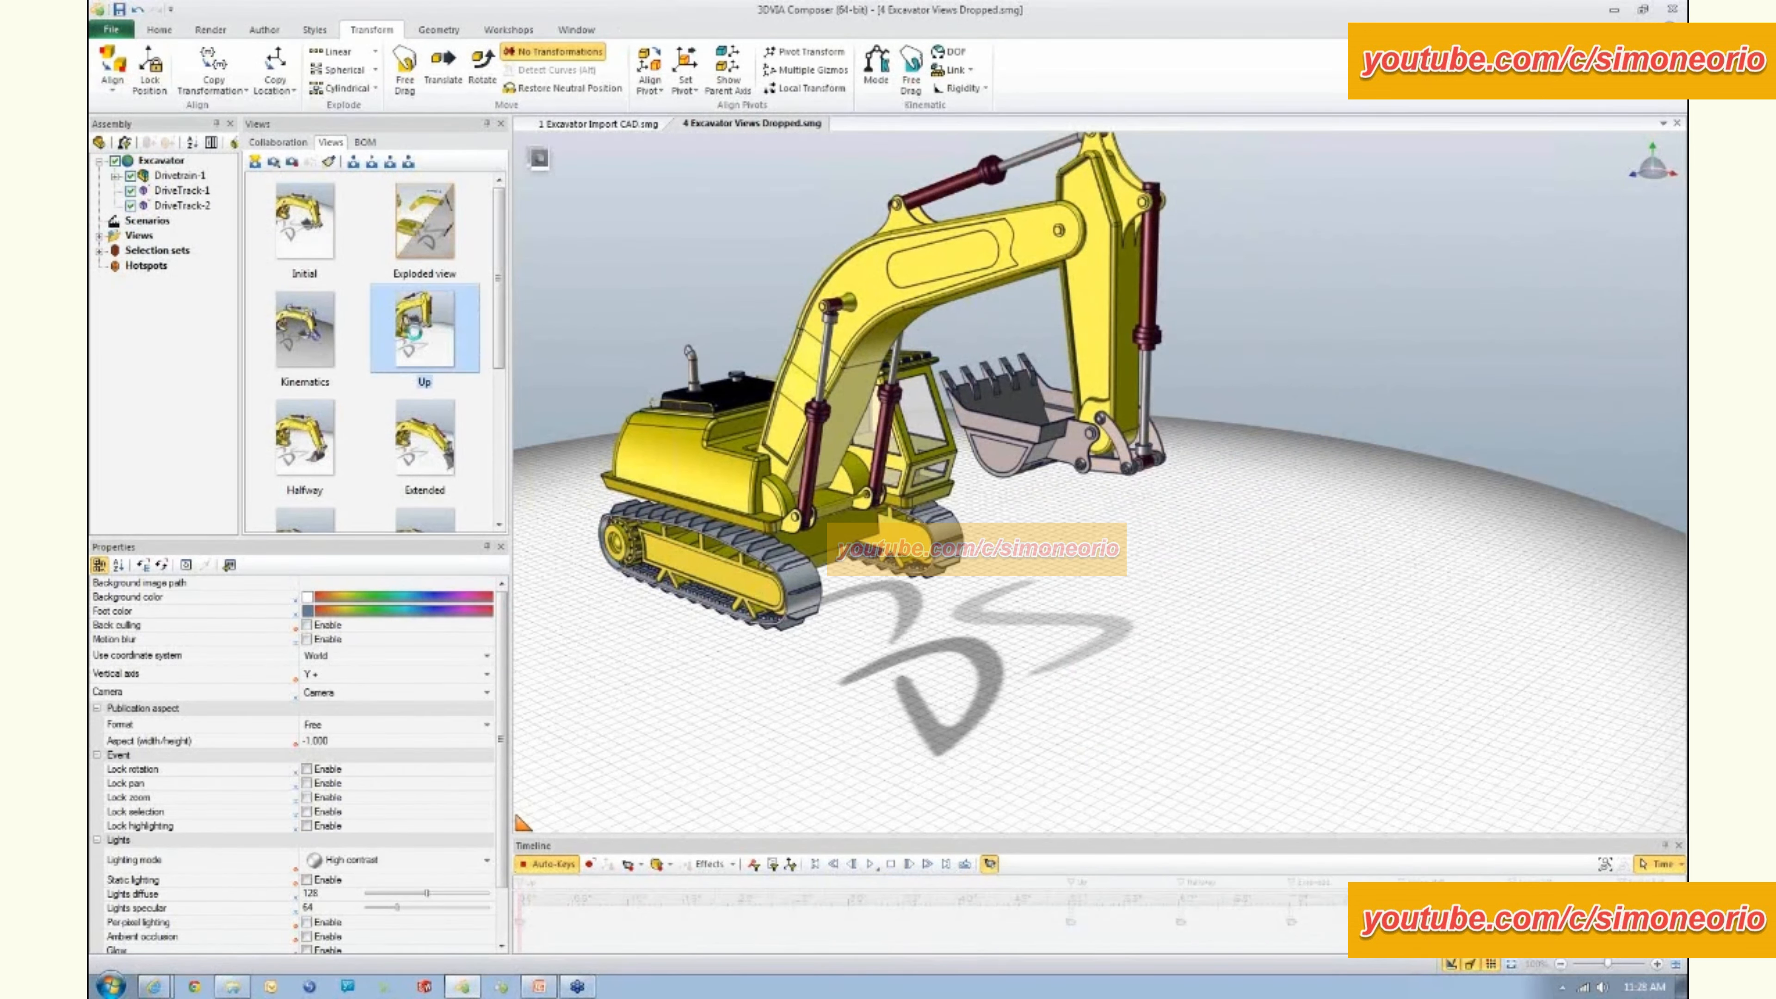
click(307, 460)
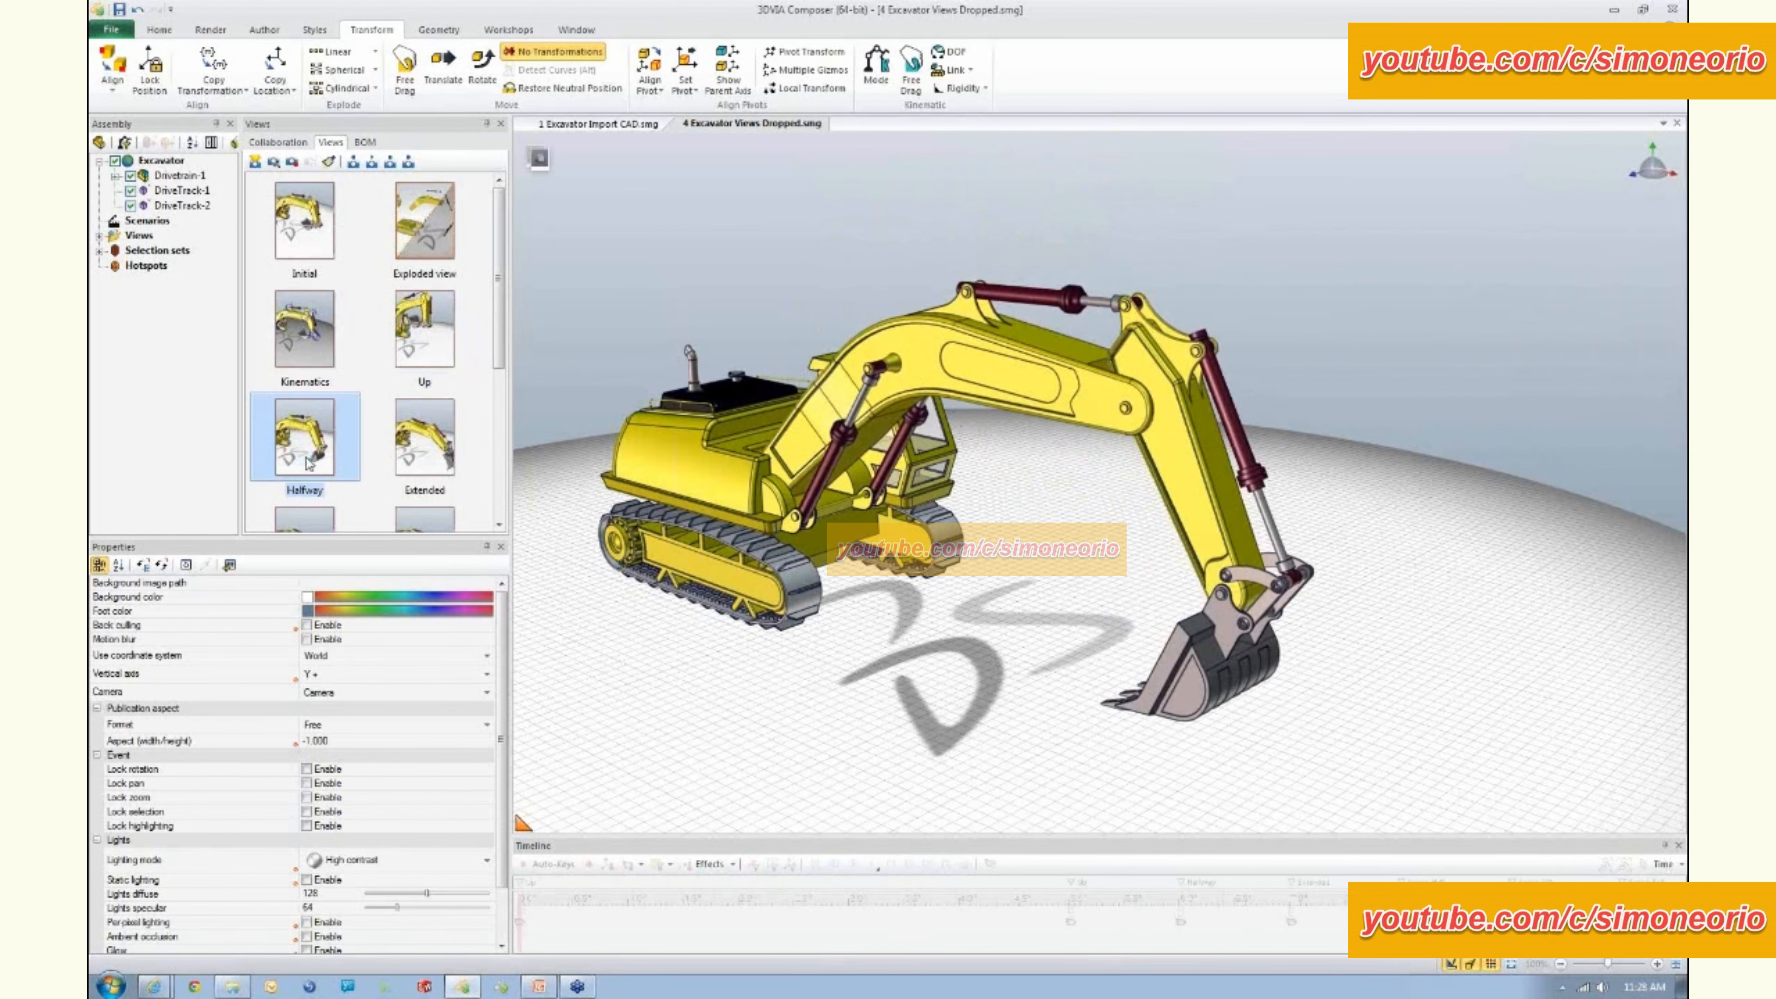
click(417, 452)
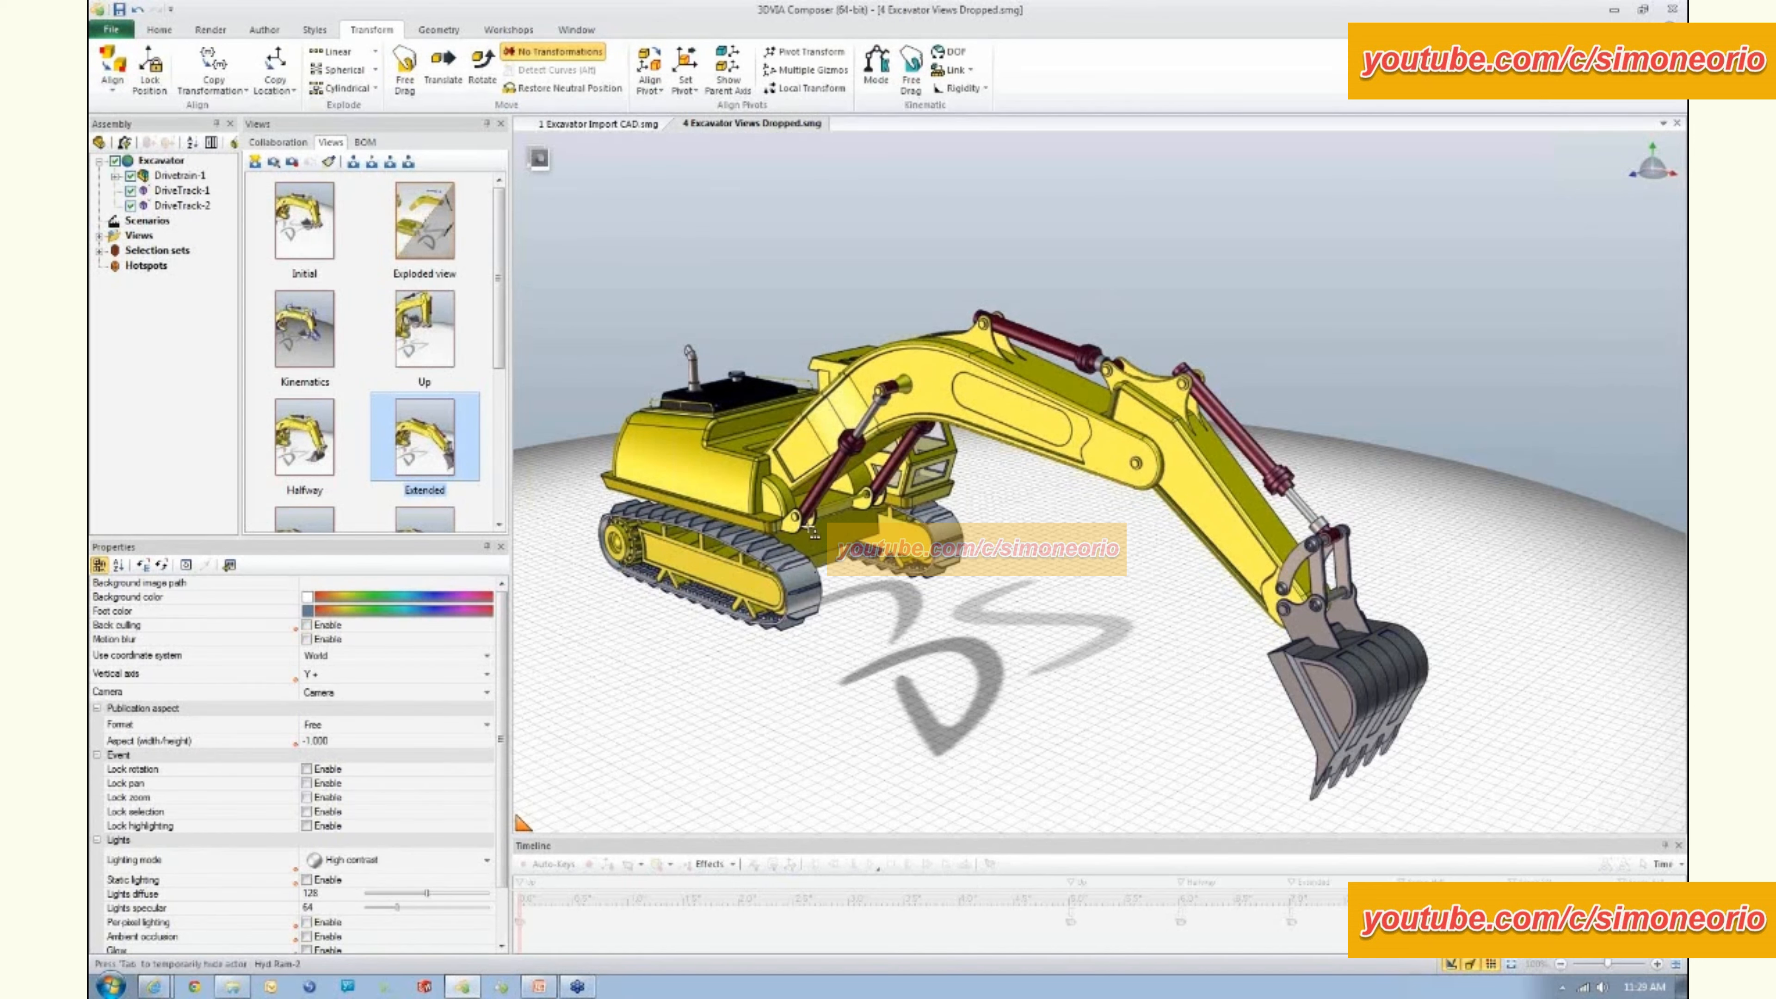
- Open the file 5 Excavator 3 Cameras Created.smg from the Excavator folder
click(107, 32)
click(126, 100)
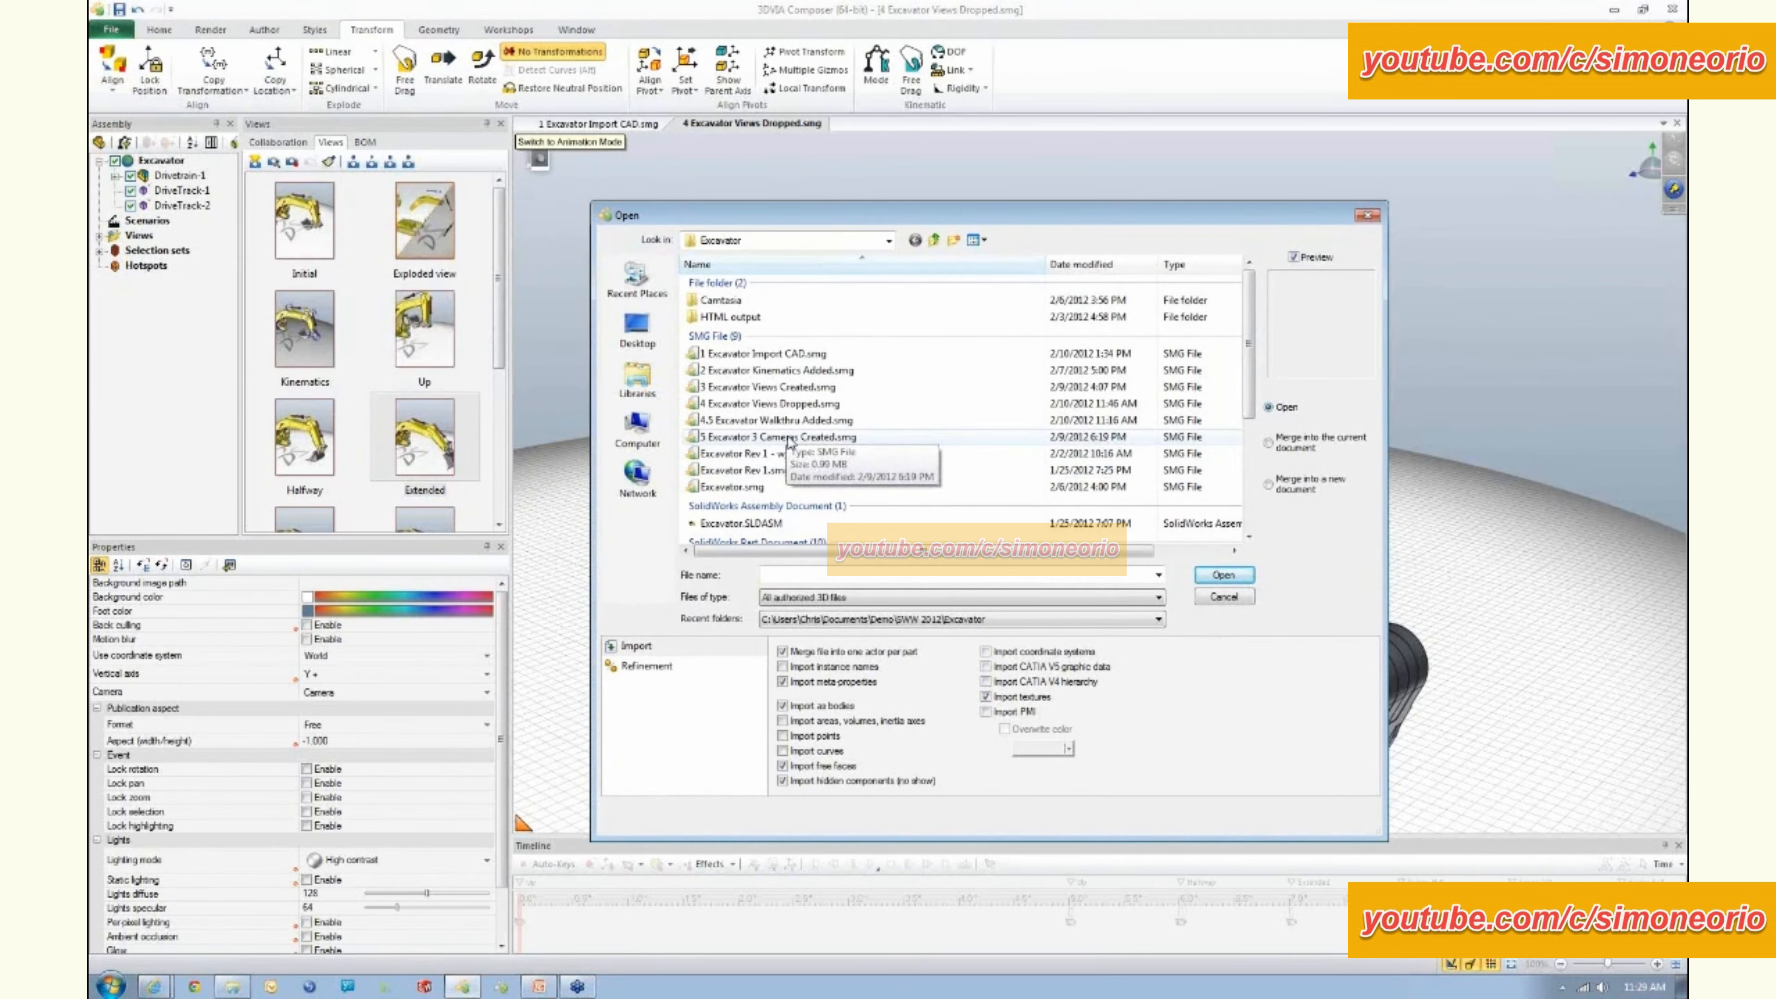
double_click(790, 440)
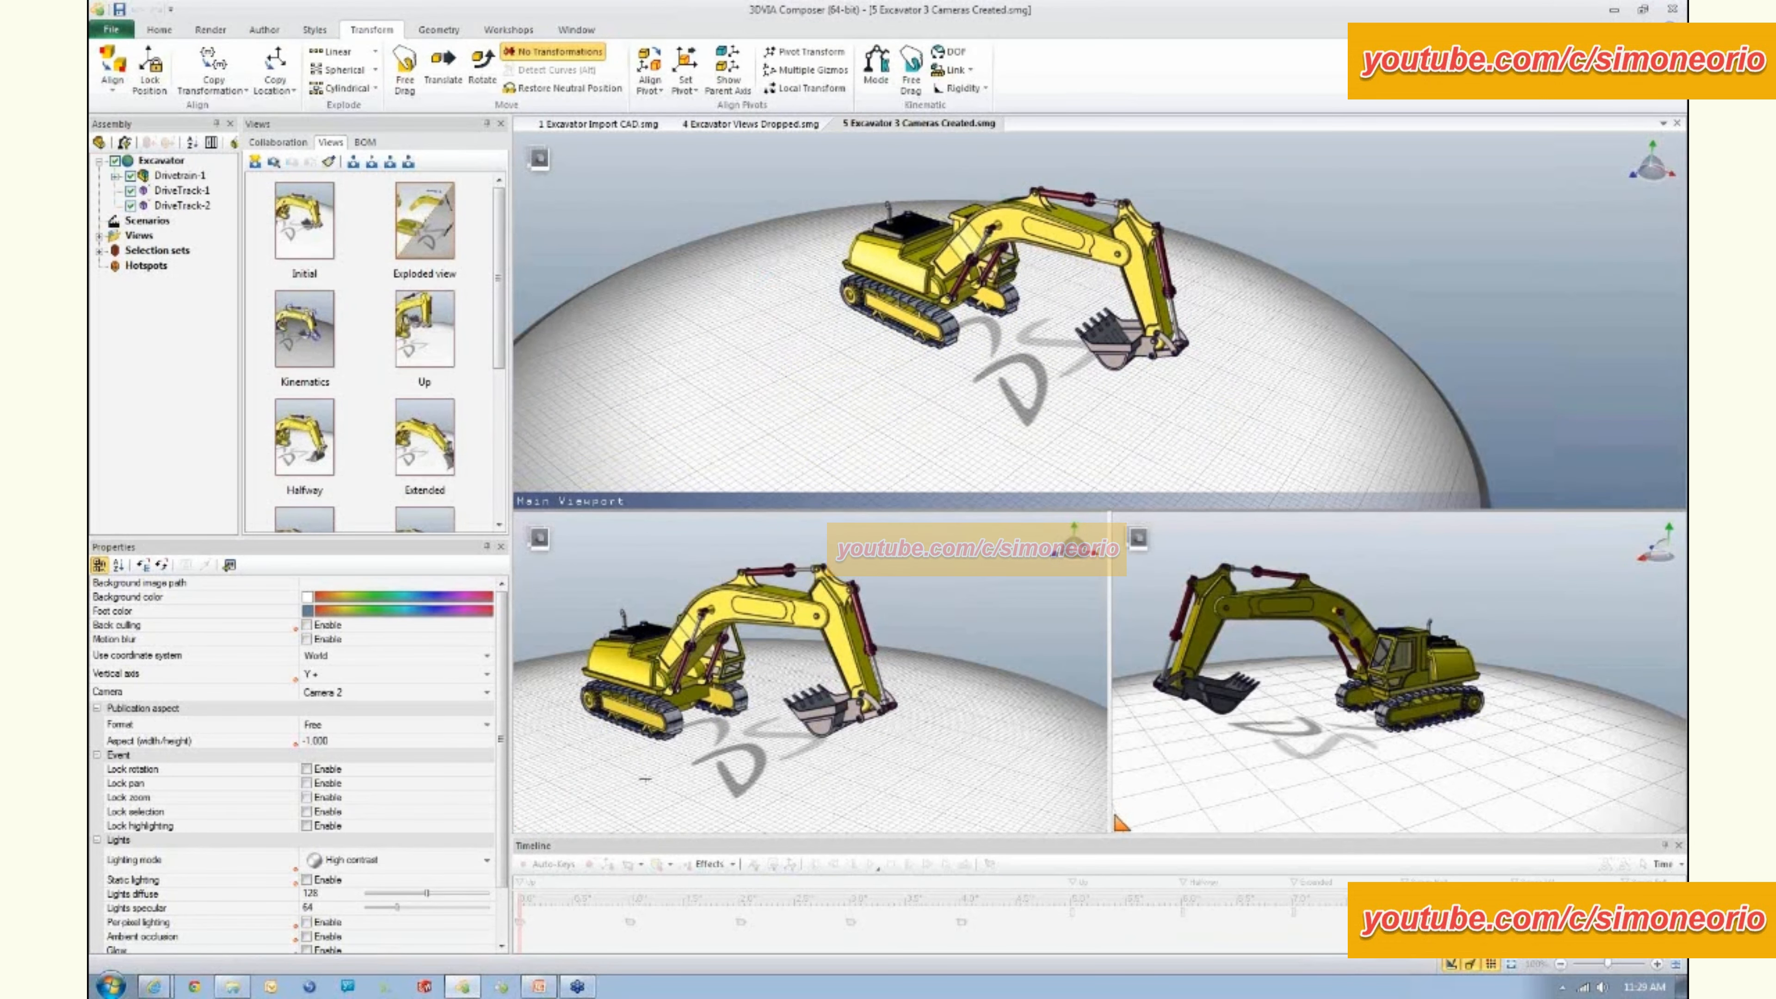
- Switch the three-viewport excavator scene to animation mode and play its animation
click(543, 159)
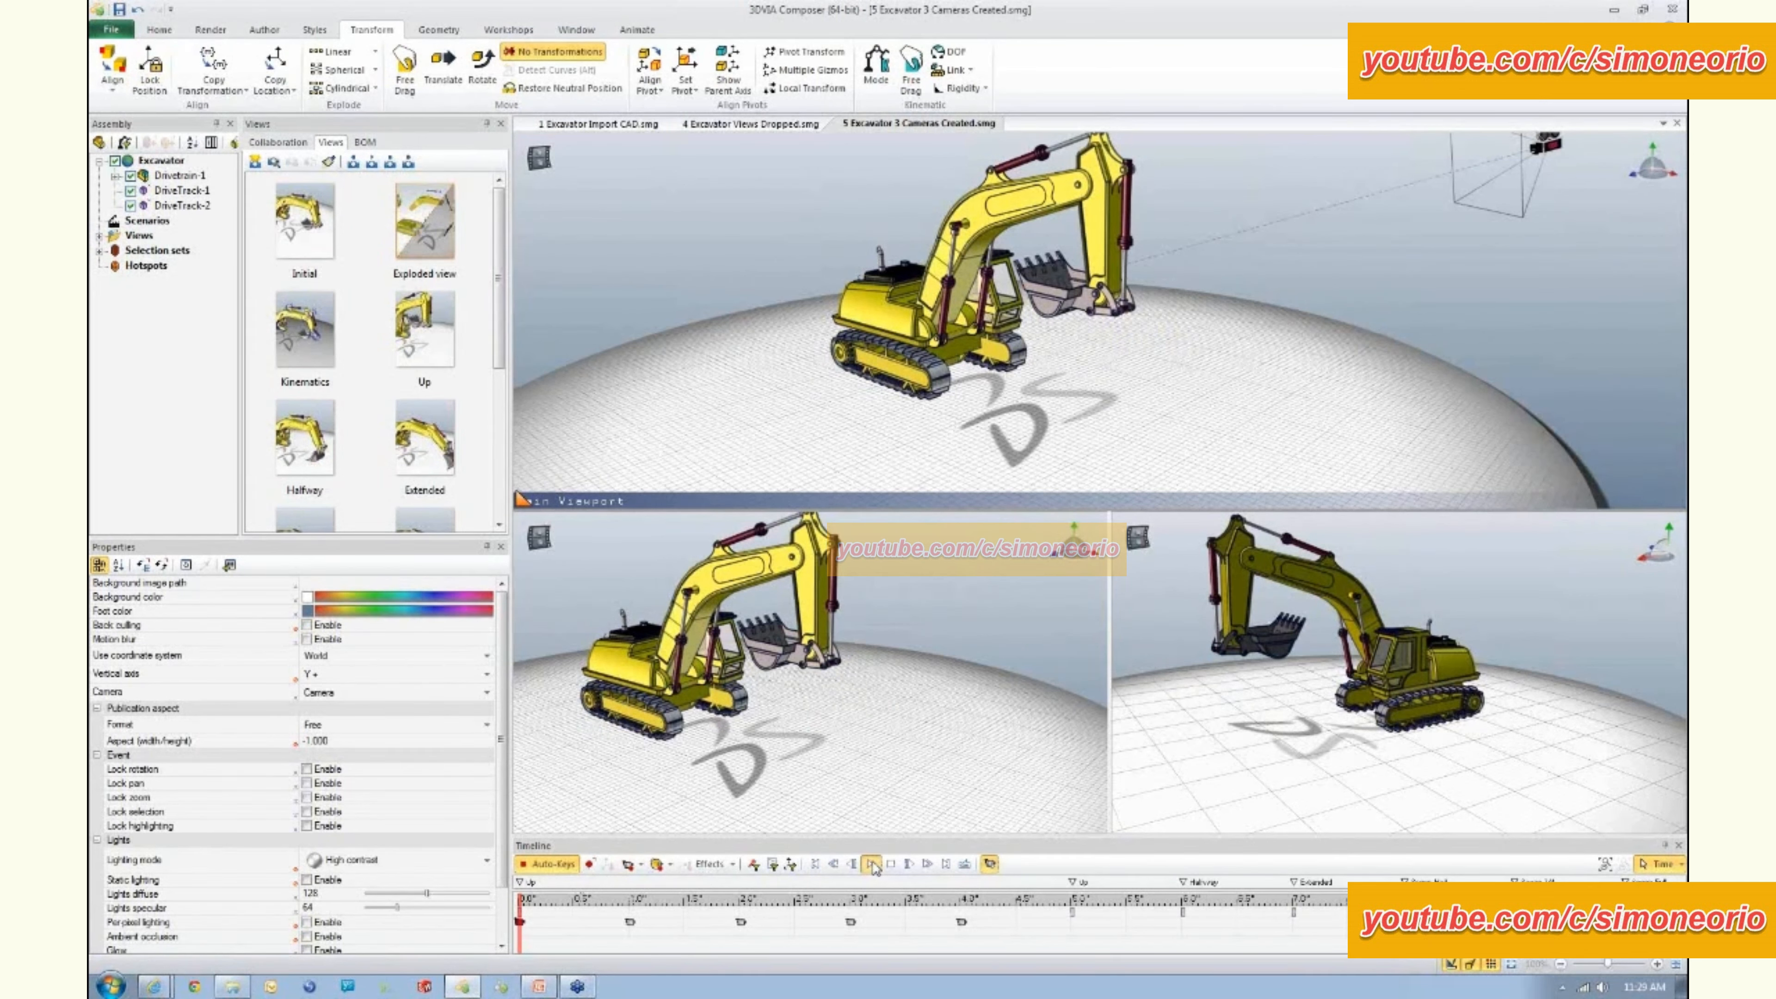
click(873, 864)
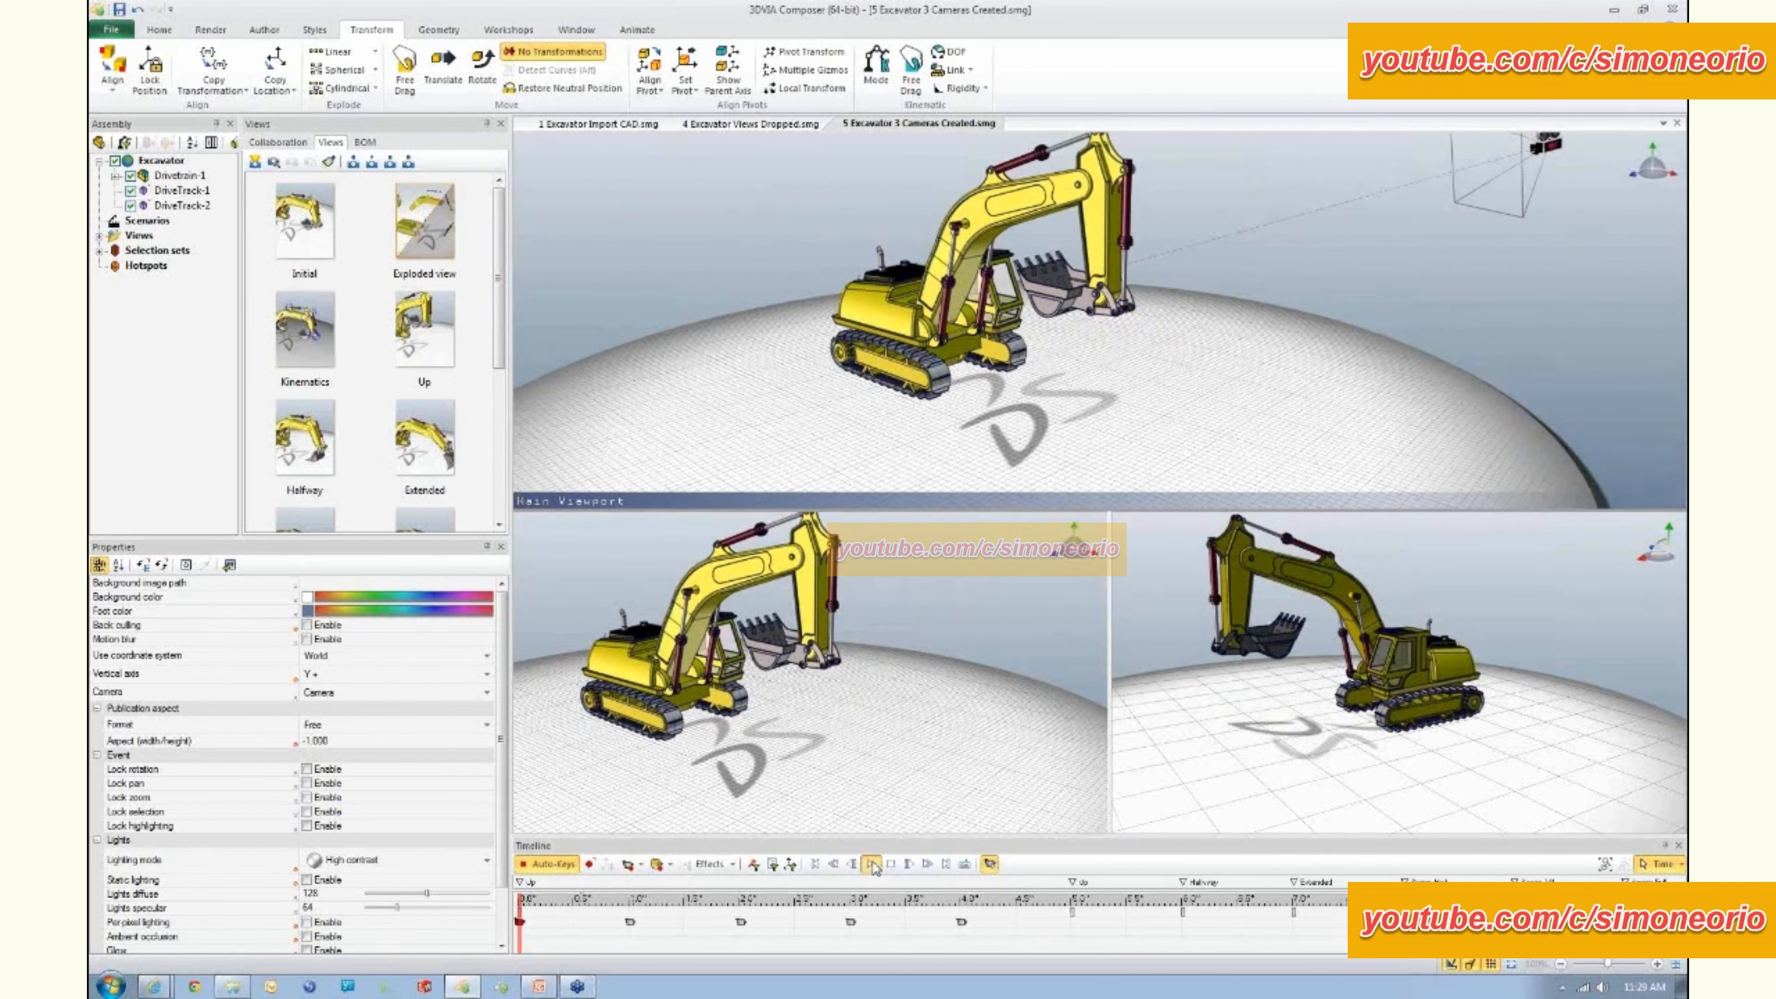